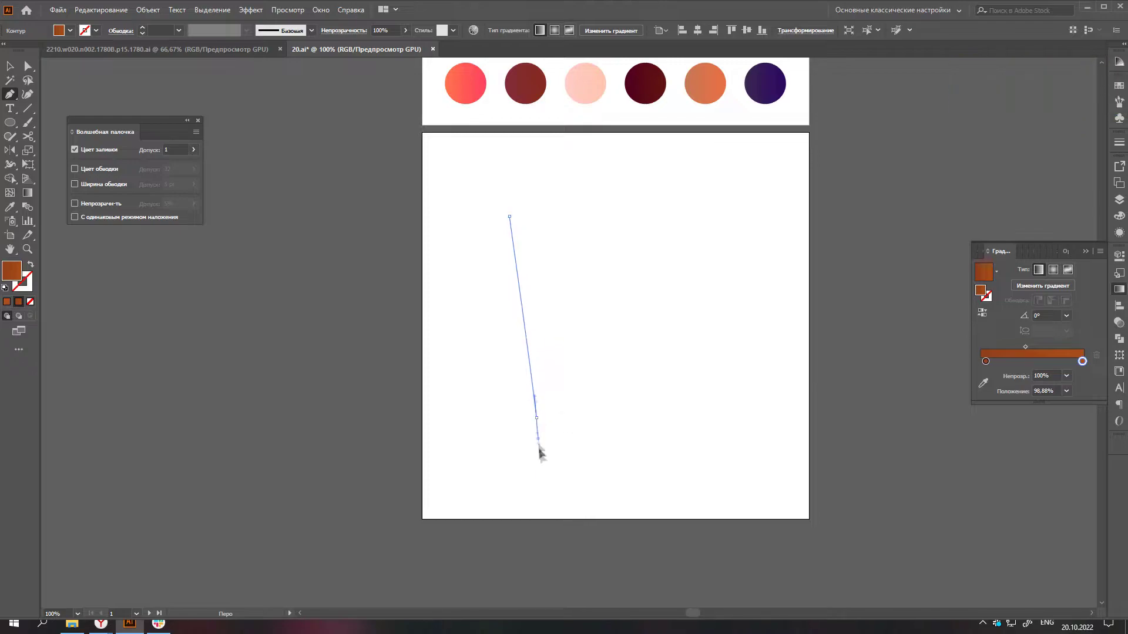
- Close the plank outline and nudge its top-left corner up and bottom-left corner down
{"action": "left_click", "coordinate": [685, 419]}
{"action": "scroll", "coordinate": [687, 400], "scroll_direction": "up", "scroll_amount": 2}
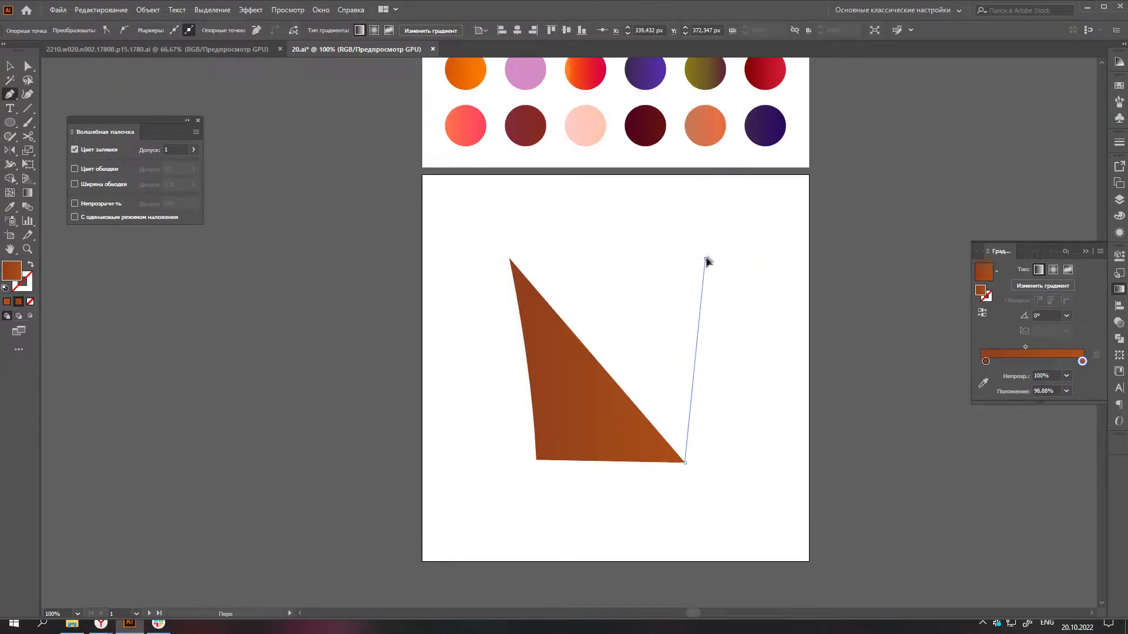
{"action": "left_click_drag", "start_coordinate": [705, 257], "coordinate": [721, 226]}
{"action": "left_click", "coordinate": [509, 259]}
{"action": "key", "text": "a"}
{"action": "left_click_drag", "start_coordinate": [508, 258], "coordinate": [505, 247]}
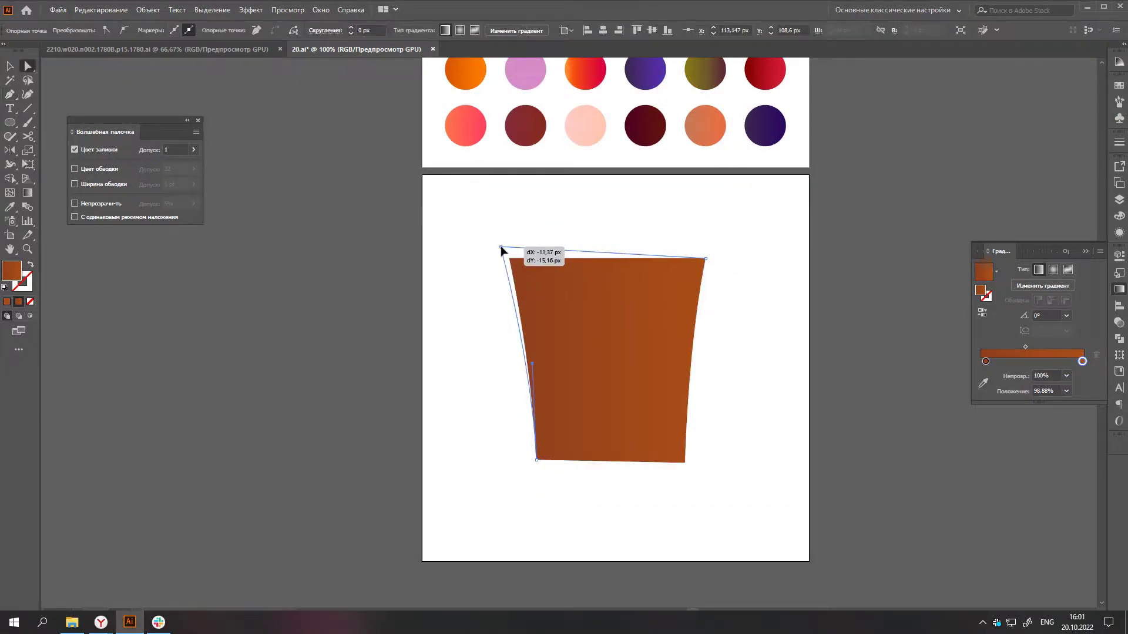
{"action": "left_click_drag", "start_coordinate": [535, 459], "coordinate": [537, 466]}
{"action": "left_click", "coordinate": [724, 384]}
- Draw small trim pieces over the plank's top-left and top-right corners
{"action": "scroll", "coordinate": [724, 385], "scroll_direction": "up", "scroll_amount": 2}
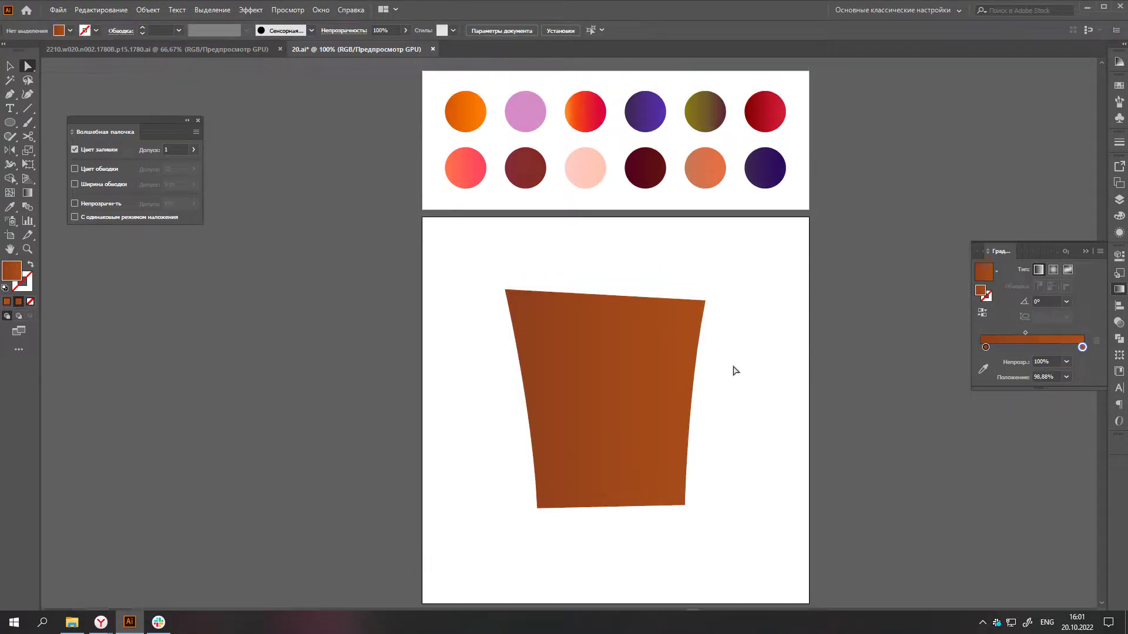
{"action": "scroll", "coordinate": [470, 320], "scroll_direction": "up", "scroll_amount": 1}
{"action": "scroll", "coordinate": [472, 311], "scroll_direction": "up", "scroll_amount": 2}
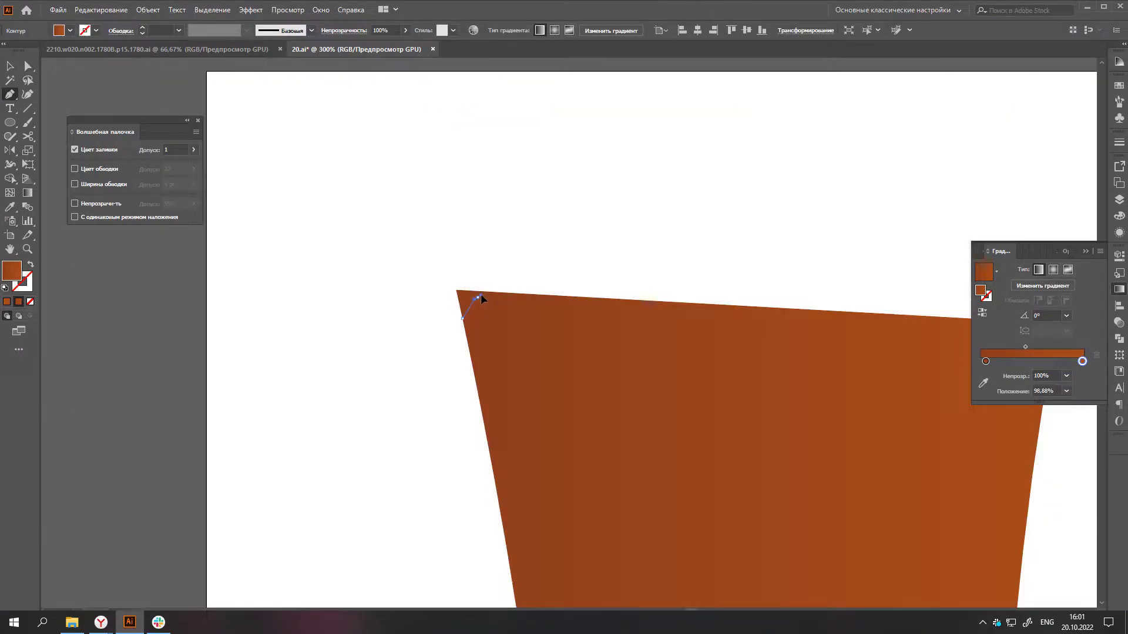
{"action": "left_click", "coordinate": [481, 294]}
{"action": "left_click", "coordinate": [605, 303]}
{"action": "scroll", "coordinate": [605, 303], "scroll_direction": "down", "scroll_amount": 1}
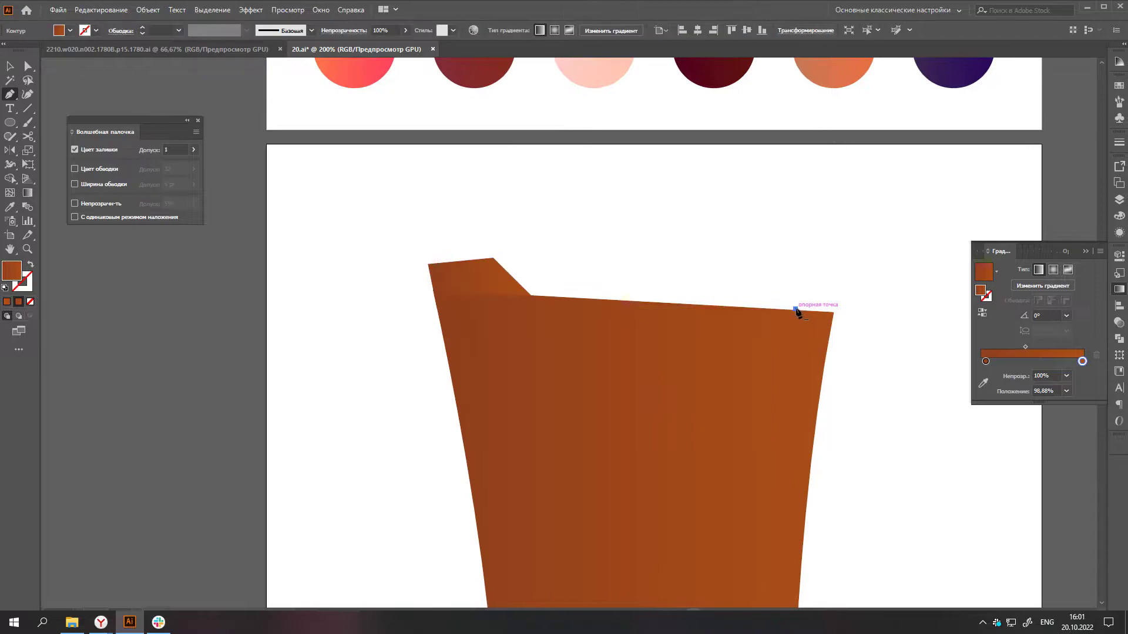
{"action": "left_click", "coordinate": [821, 329]}
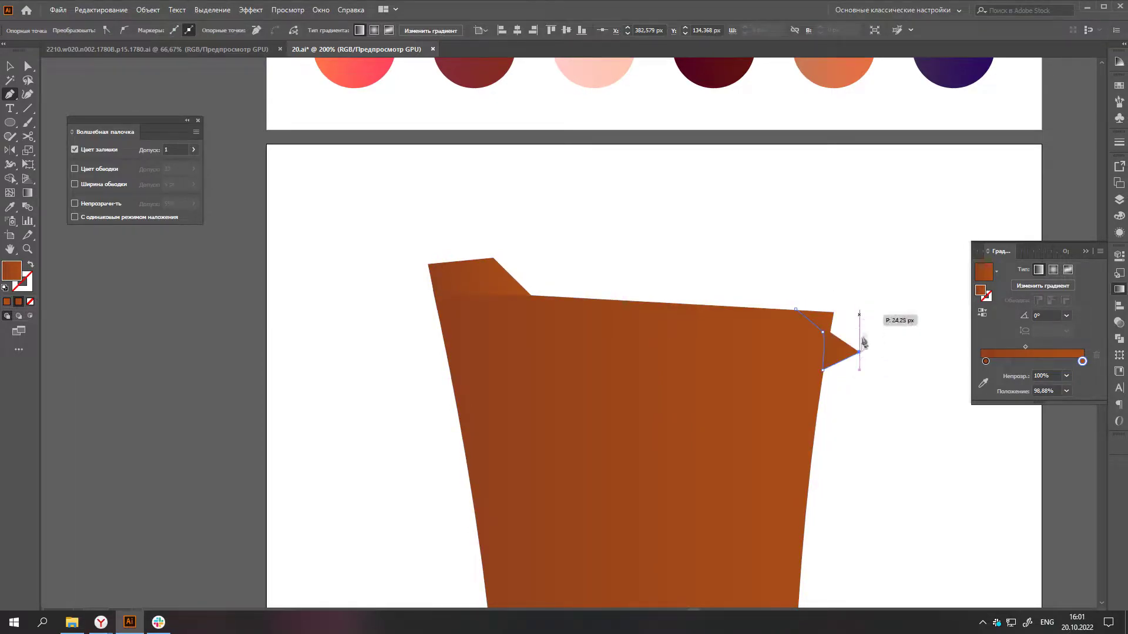
{"action": "left_click", "coordinate": [855, 350]}
{"action": "left_click", "coordinate": [845, 288]}
{"action": "left_click", "coordinate": [795, 310]}
{"action": "scroll", "coordinate": [646, 323], "scroll_direction": "down", "scroll_amount": 1}
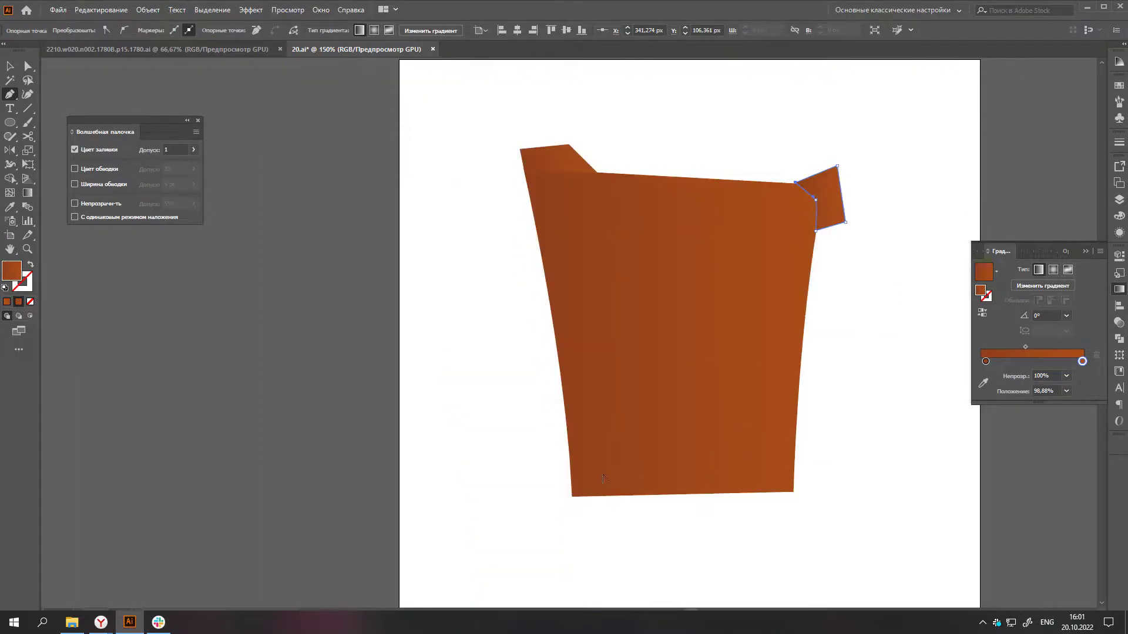
{"action": "scroll", "coordinate": [546, 469], "scroll_direction": "up", "scroll_amount": 2}
- Draw small trim pieces over the plank's bottom-left and bottom-right corners
{"action": "left_click", "coordinate": [546, 470]}
{"action": "left_click", "coordinate": [587, 504]}
{"action": "left_click", "coordinate": [679, 513]}
{"action": "left_click", "coordinate": [495, 552]}
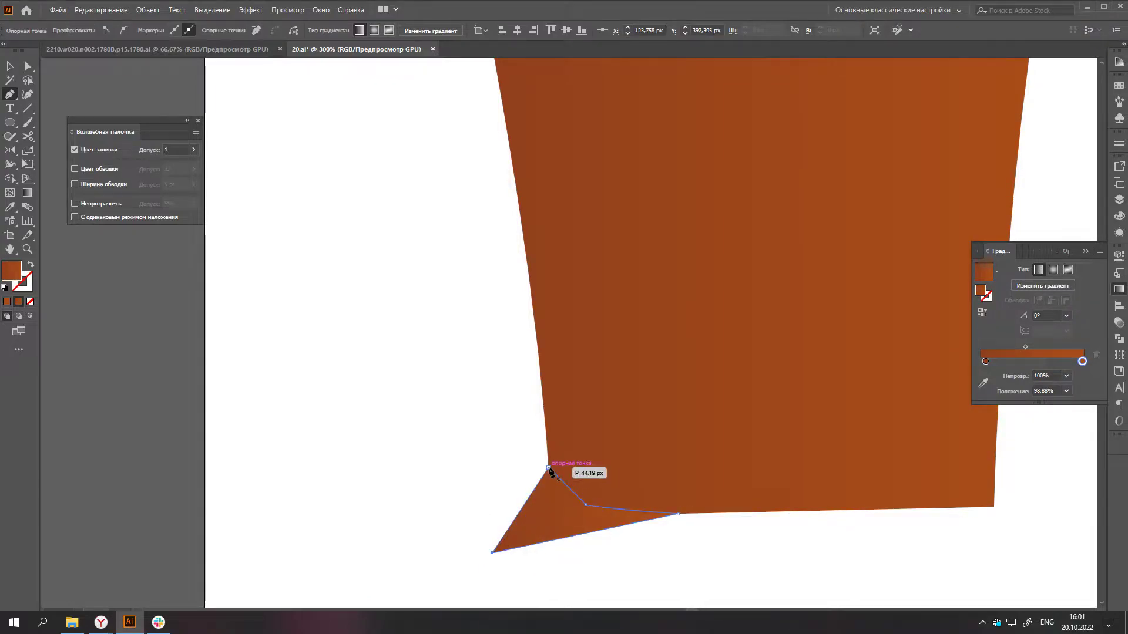
{"action": "left_click", "coordinate": [547, 469]}
{"action": "scroll", "coordinate": [750, 491], "scroll_direction": "down", "scroll_amount": 2}
{"action": "scroll", "coordinate": [752, 493], "scroll_direction": "up", "scroll_amount": 1}
{"action": "left_click", "coordinate": [693, 455]}
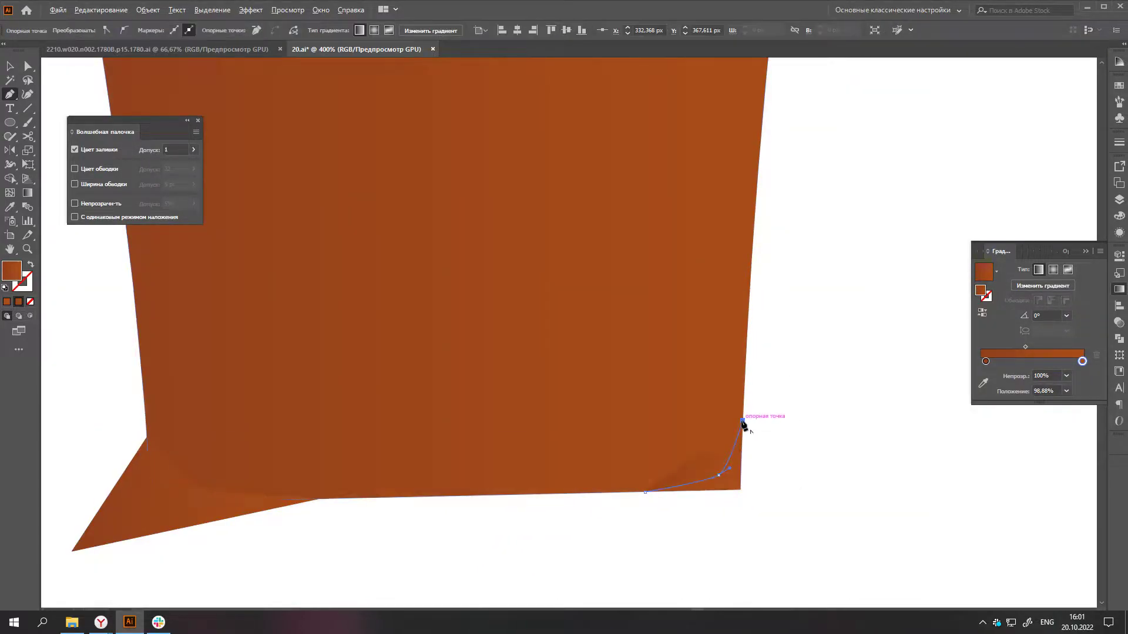
{"action": "left_click", "coordinate": [742, 420]}
{"action": "left_click", "coordinate": [776, 489]}
{"action": "left_click", "coordinate": [692, 457]}
{"action": "scroll", "coordinate": [664, 461], "scroll_direction": "down", "scroll_amount": 1}
{"action": "key", "text": "a"}
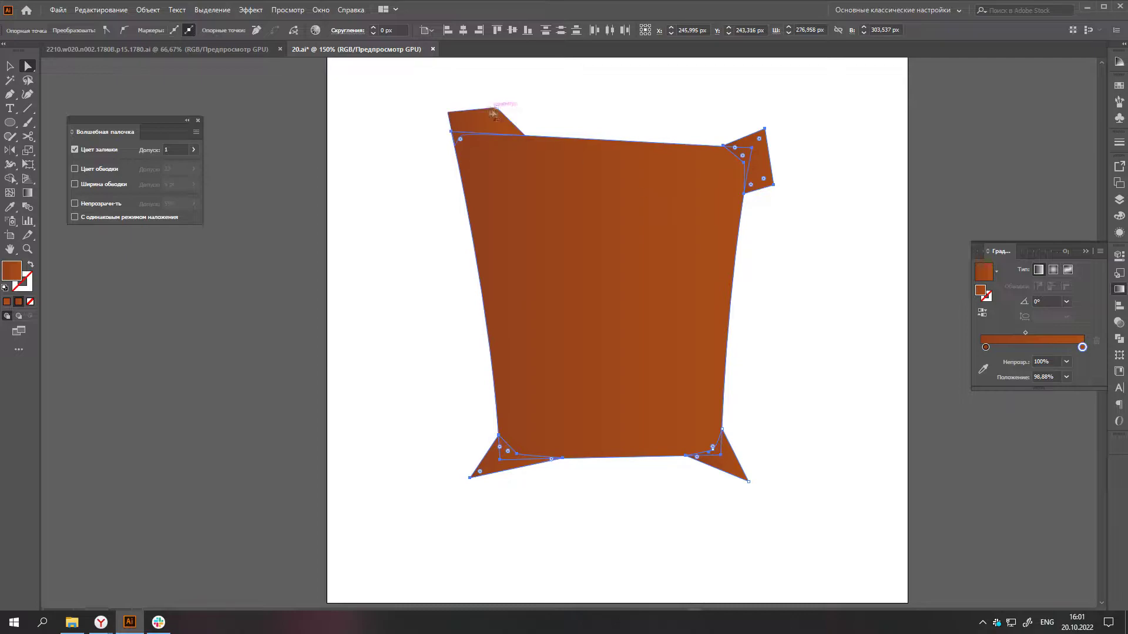
- Delete all four corner pieces from the plank with Shape Builder
{"action": "left_click", "coordinate": [10, 179]}
{"action": "left_click", "coordinate": [461, 120], "text": "alt"}
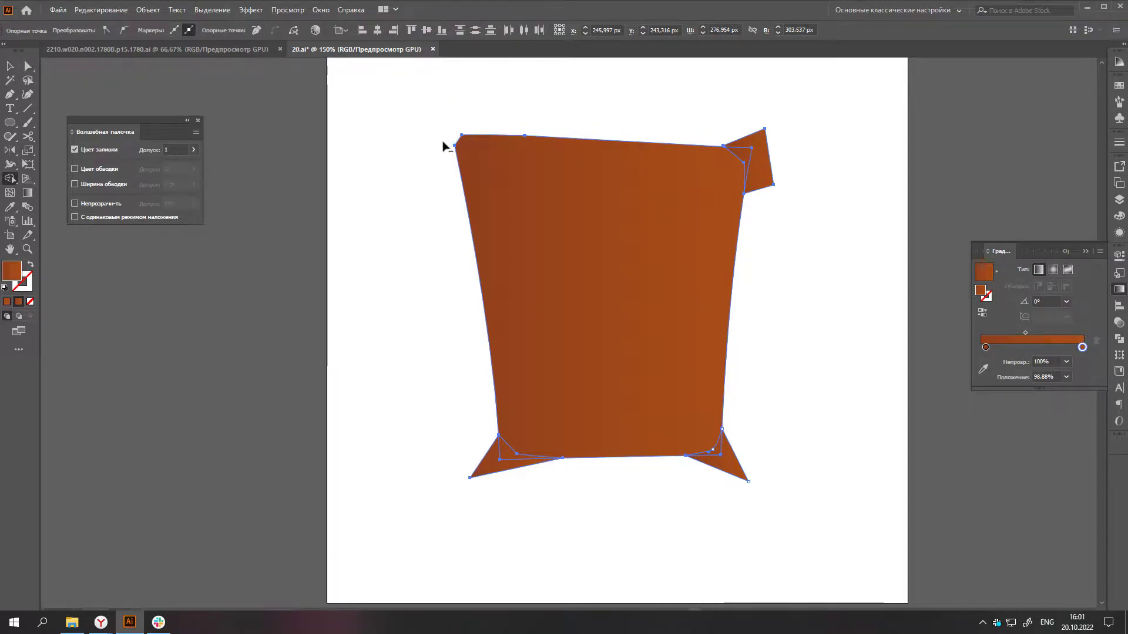
{"action": "left_click", "coordinate": [749, 156], "text": "alt"}
{"action": "left_click", "coordinate": [730, 465], "text": "alt"}
{"action": "left_click", "coordinate": [514, 467], "text": "alt"}
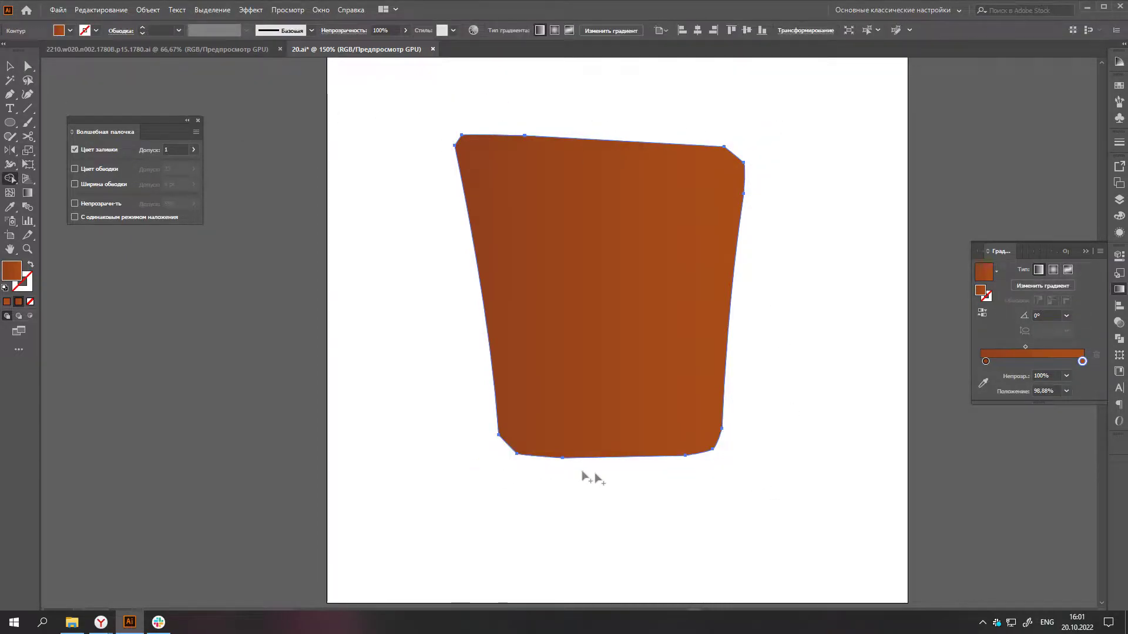
- Adjust the plank outline's bottom-left corner anchor for a smooth bevel
{"action": "key", "text": "a"}
{"action": "scroll", "coordinate": [519, 454], "scroll_direction": "up", "scroll_amount": 1}
{"action": "left_click", "coordinate": [519, 454]}
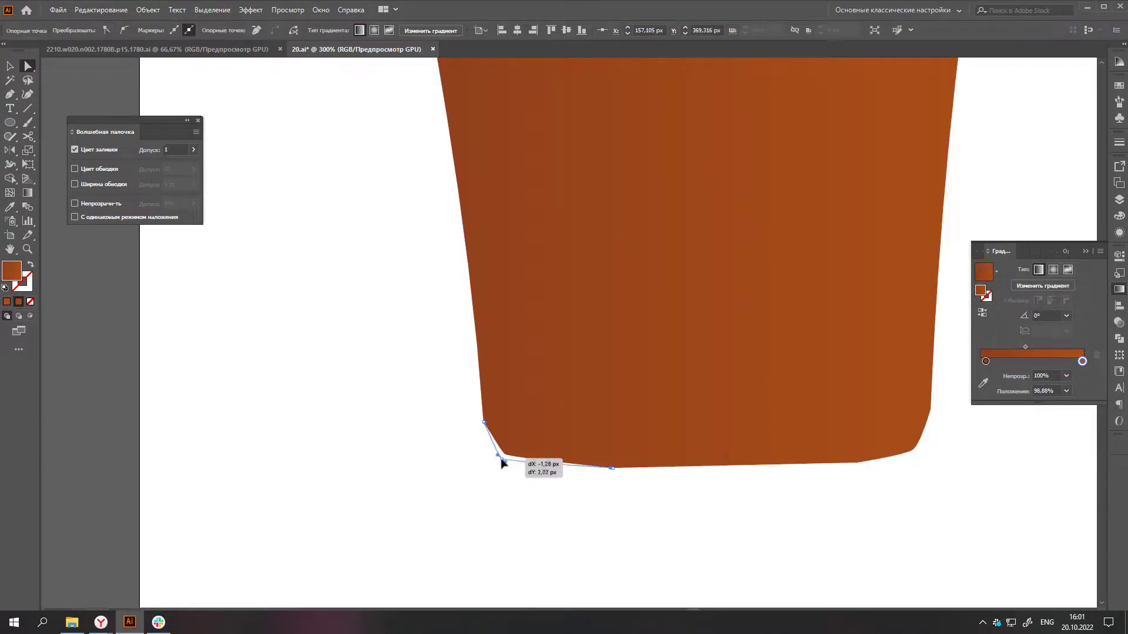
{"action": "scroll", "coordinate": [502, 464], "scroll_direction": "down", "scroll_amount": 2}
{"action": "left_click", "coordinate": [768, 345]}
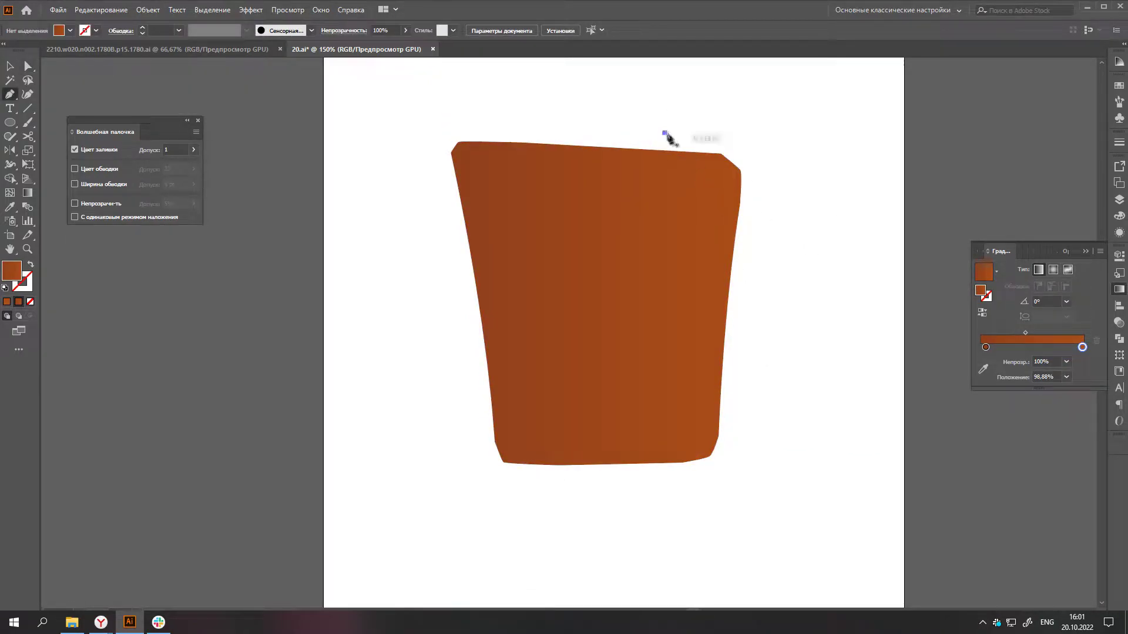
- Pen-draw a notch triangle on the top edge and a crack shape at the bottom
{"action": "left_click", "coordinate": [696, 150]}
{"action": "left_click", "coordinate": [676, 152]}
{"action": "left_click", "coordinate": [664, 132]}
{"action": "scroll", "coordinate": [599, 390], "scroll_direction": "down", "scroll_amount": 1}
{"action": "left_click", "coordinate": [539, 425]}
{"action": "left_click", "coordinate": [549, 406]}
{"action": "scroll", "coordinate": [660, 432], "scroll_direction": "up", "scroll_amount": 1}
{"action": "left_click", "coordinate": [649, 433]}
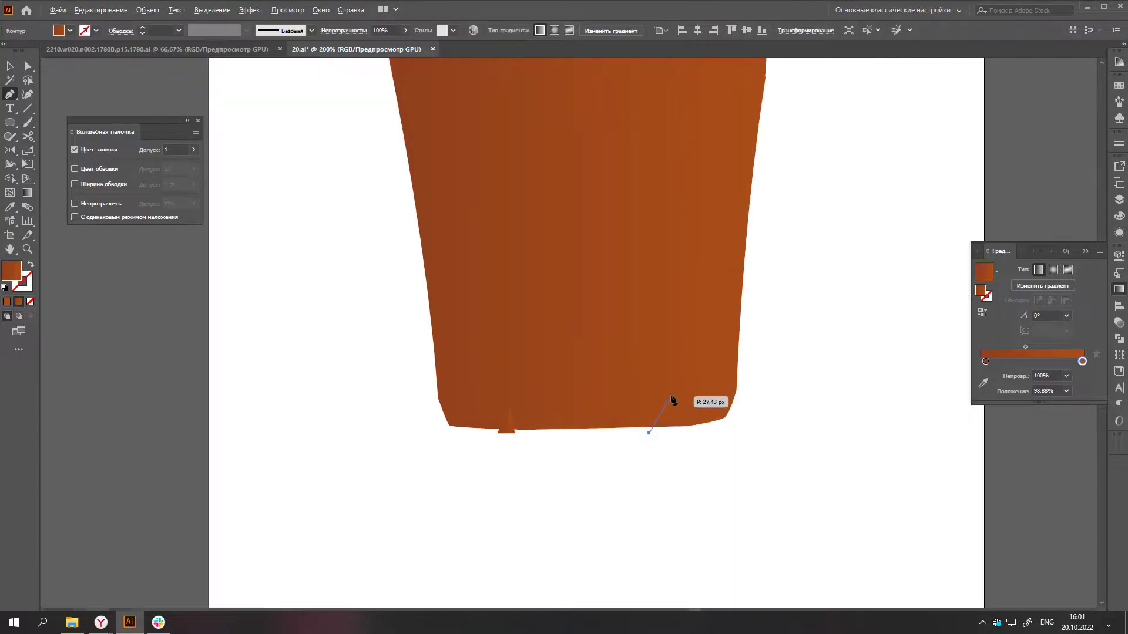
{"action": "left_click", "coordinate": [681, 382]}
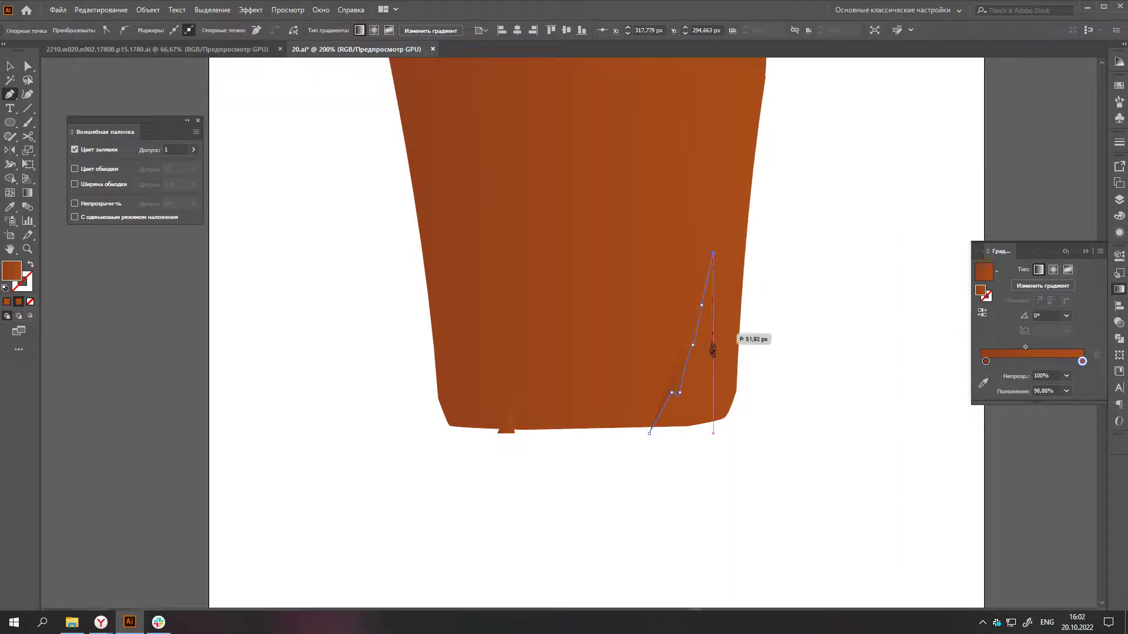
{"action": "left_click", "coordinate": [678, 434]}
- Cut the notch and cracks out of the plank, leaving its gradient at 90°
{"action": "left_click", "coordinate": [505, 436]}
{"action": "key", "text": "ctrl+minus"}
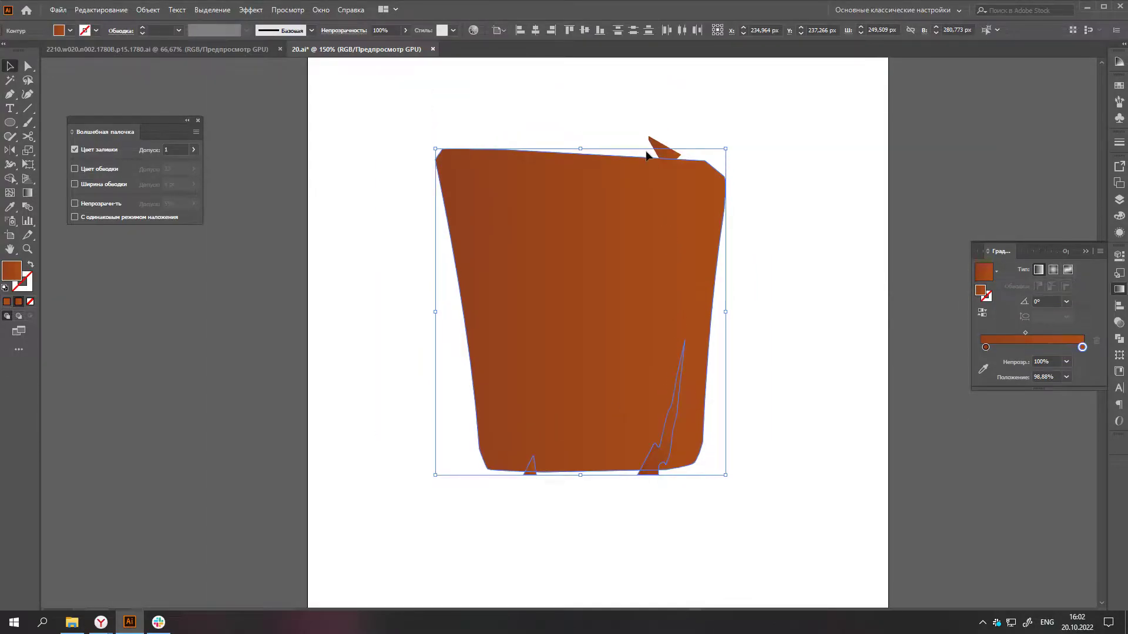
{"action": "key", "text": "q"}
{"action": "scroll", "coordinate": [669, 154], "scroll_direction": "up", "scroll_amount": 1, "text": "alt"}
{"action": "scroll", "coordinate": [649, 521], "scroll_direction": "down", "scroll_amount": 2}
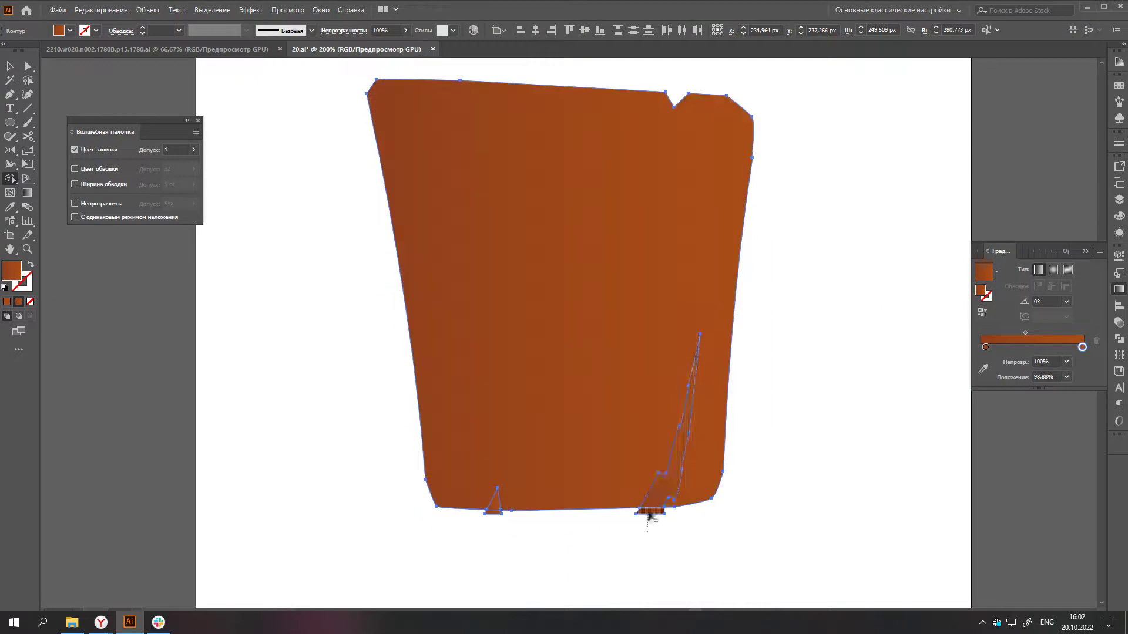
{"action": "key", "text": "ctrl+alt+0"}
{"action": "key", "text": "v"}
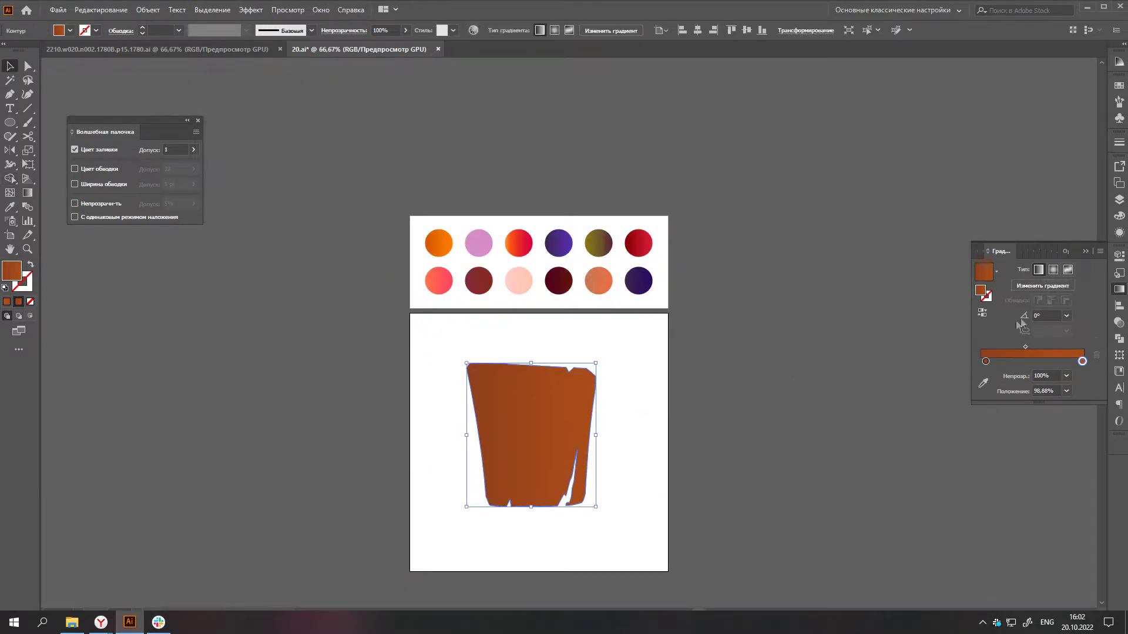
{"action": "scroll", "coordinate": [685, 435], "scroll_direction": "down", "scroll_amount": 1}
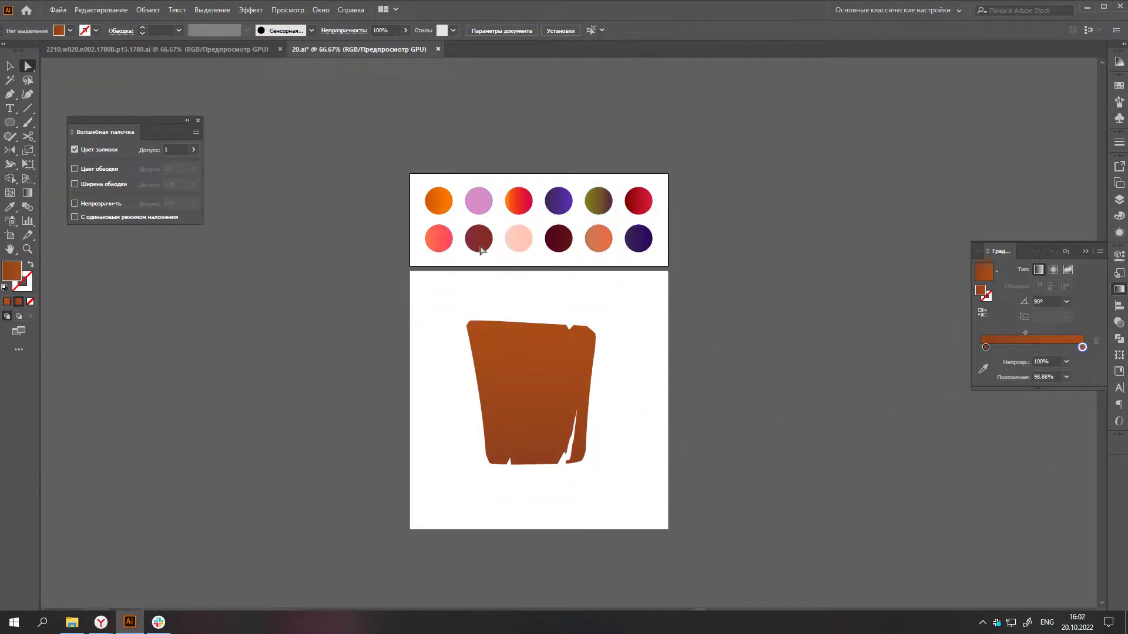
- Pen-draw a dark red side face down the plank's right edge and along its bottom
{"action": "key", "text": "p"}
{"action": "left_click", "coordinate": [586, 326]}
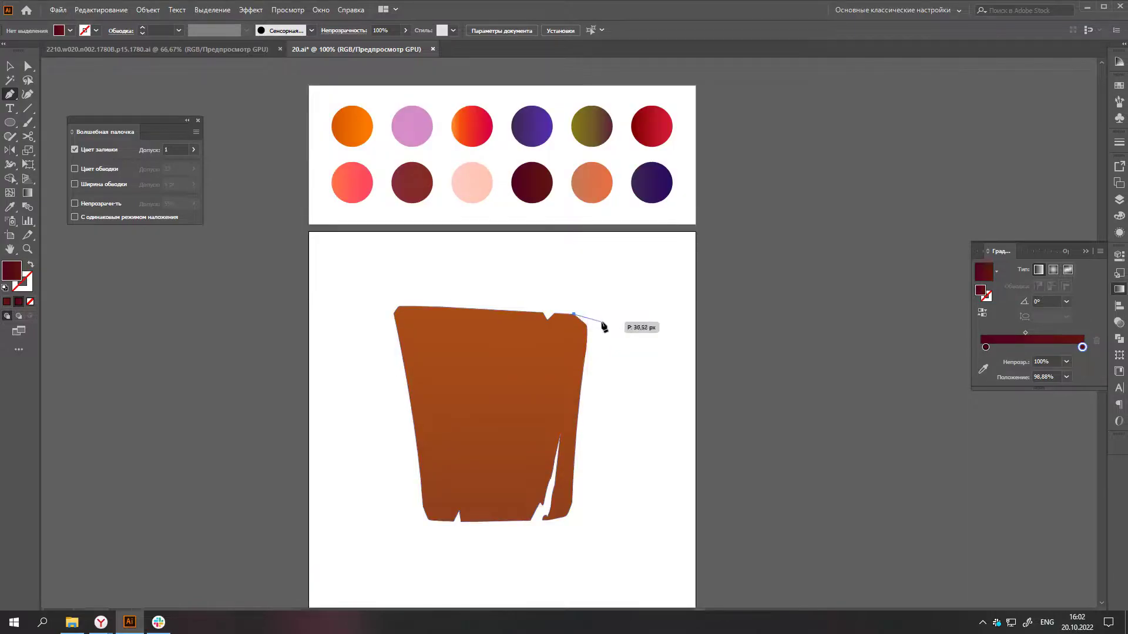
{"action": "scroll", "coordinate": [602, 332], "scroll_direction": "up", "scroll_amount": 3, "text": "alt"}
{"action": "left_click_drag", "start_coordinate": [597, 335], "coordinate": [596, 373]}
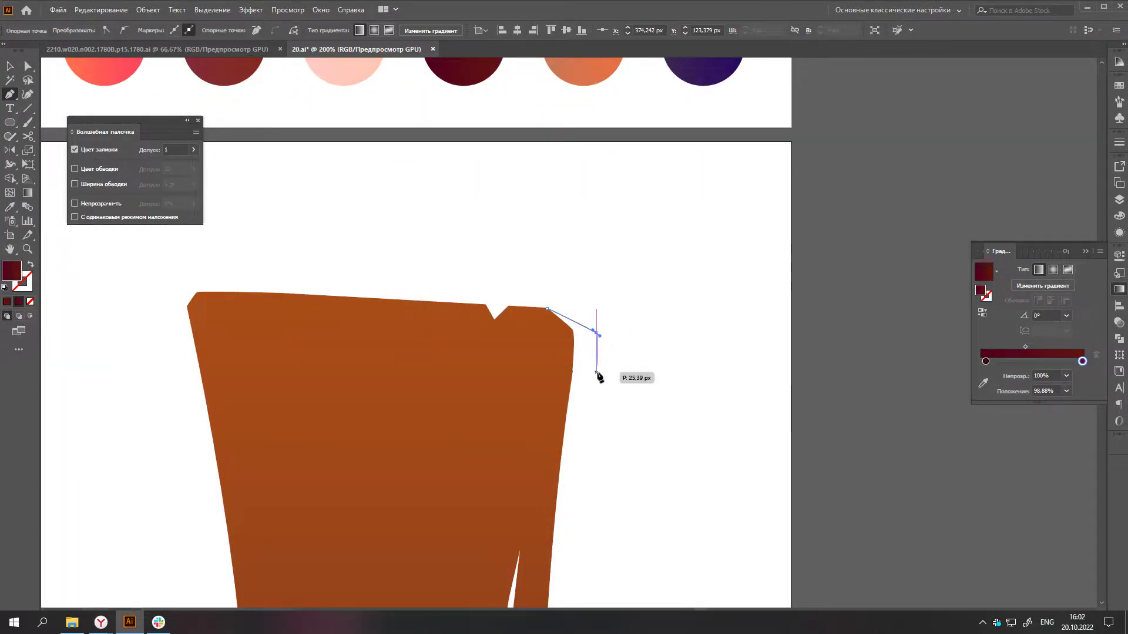
{"action": "scroll", "coordinate": [599, 390], "scroll_direction": "down", "scroll_amount": 2}
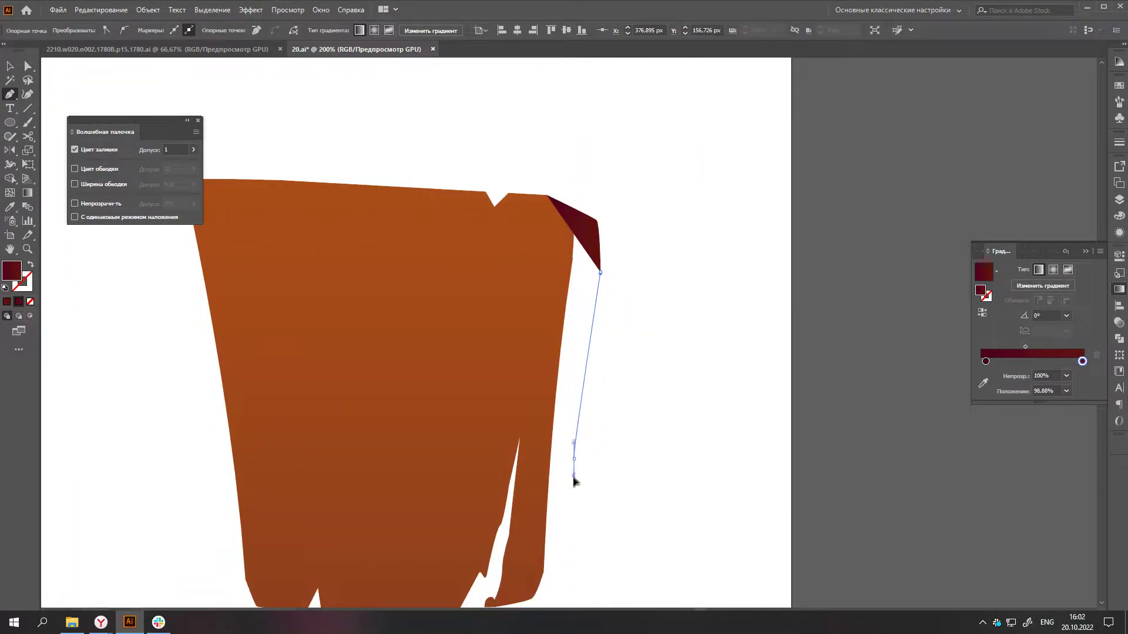
{"action": "left_click", "coordinate": [575, 464]}
{"action": "scroll", "coordinate": [569, 493], "scroll_direction": "down", "scroll_amount": 2}
{"action": "scroll", "coordinate": [568, 495], "scroll_direction": "down", "scroll_amount": 1}
{"action": "left_click", "coordinate": [574, 436]}
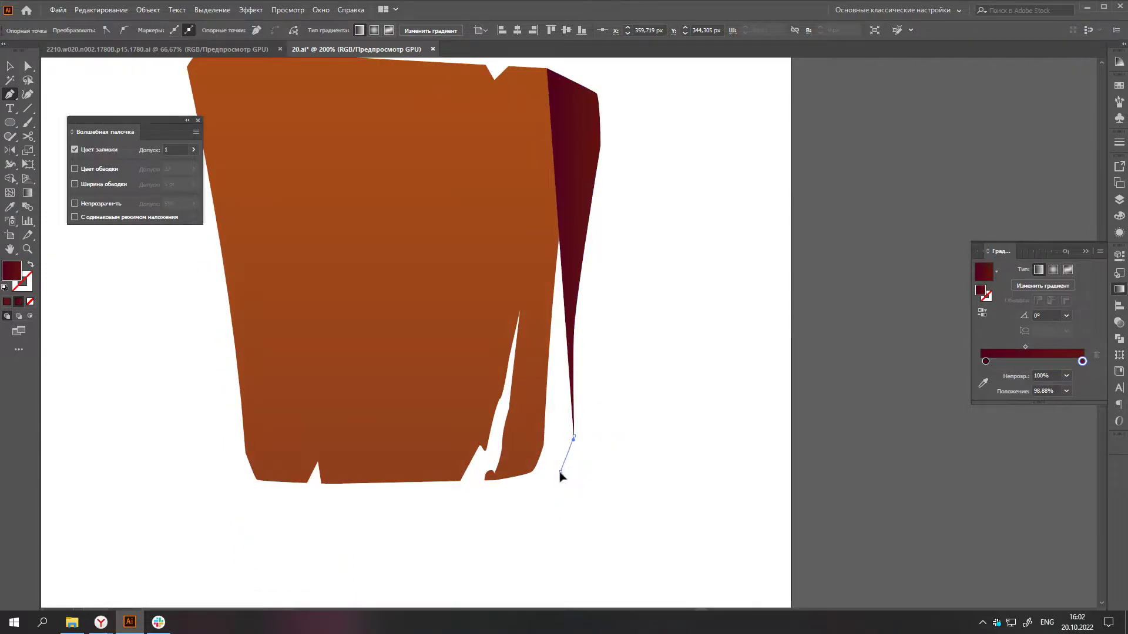
{"action": "left_click", "coordinate": [560, 472]}
{"action": "left_click", "coordinate": [500, 479]}
{"action": "left_click", "coordinate": [460, 480]}
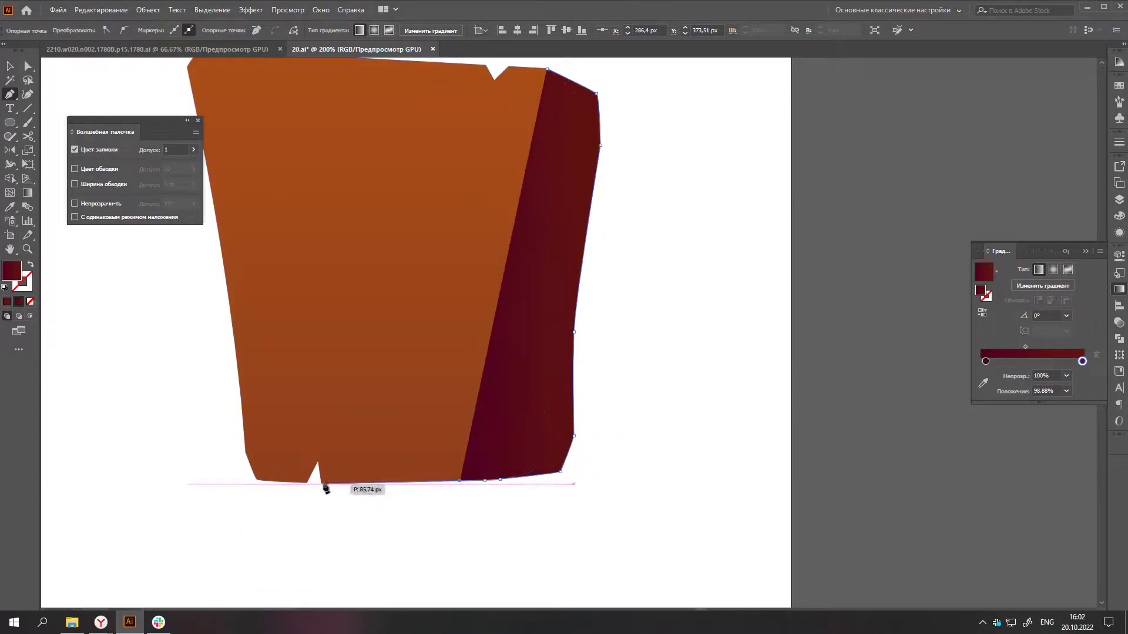
- Close the dark red side face and send it behind the orange plank
{"action": "left_click", "coordinate": [312, 482]}
{"action": "scroll", "coordinate": [308, 478], "scroll_direction": "down", "scroll_amount": 2}
{"action": "scroll", "coordinate": [411, 329], "scroll_direction": "up", "scroll_amount": 2}
{"action": "left_click", "coordinate": [273, 428]}
{"action": "left_click", "coordinate": [421, 306]}
{"action": "key", "text": "ctrl+shift+bracketleft"}
- View the artwork at actual size and select the whole plank group
{"action": "key", "text": "a"}
{"action": "key", "text": "ctrl+shift+a"}
{"action": "key", "text": "ctrl+1"}
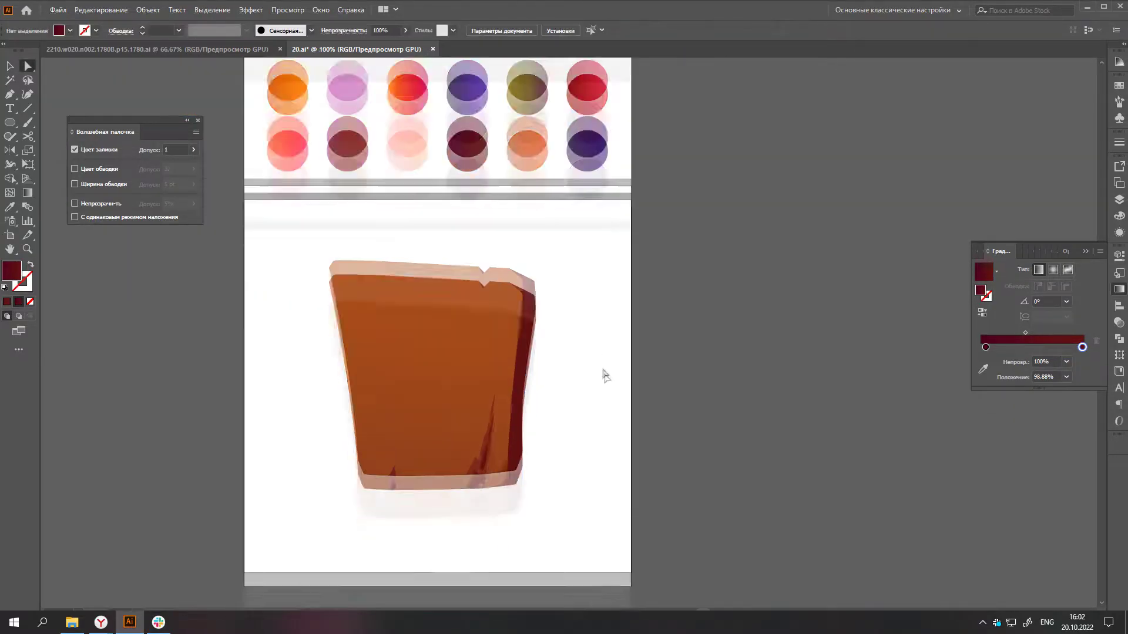
{"action": "left_click", "coordinate": [373, 329]}
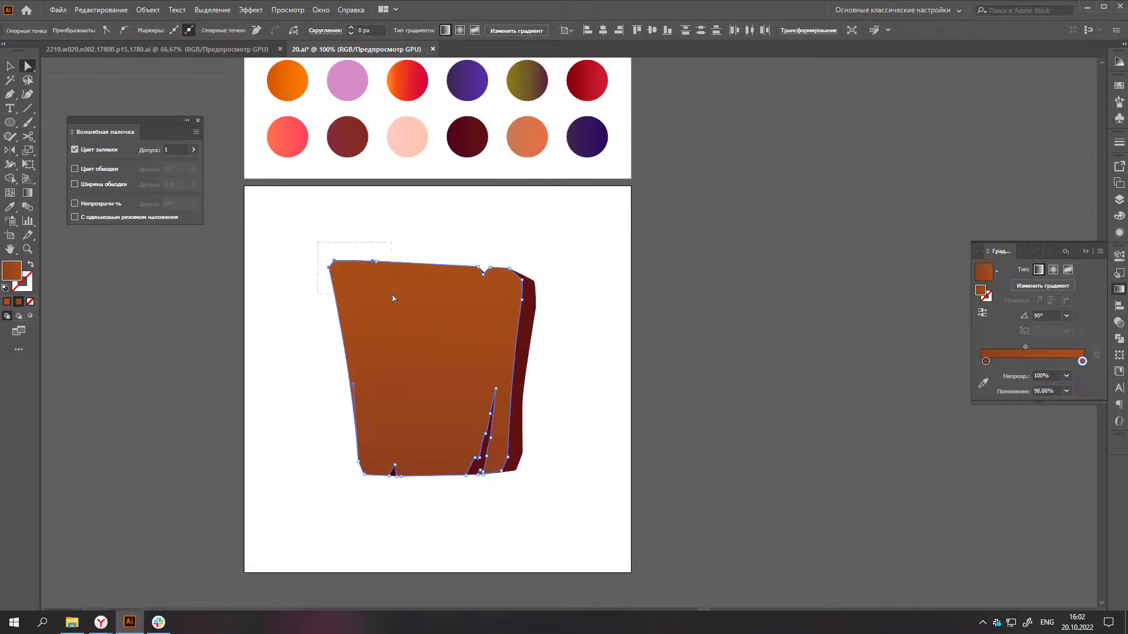
{"action": "left_click", "coordinate": [574, 282]}
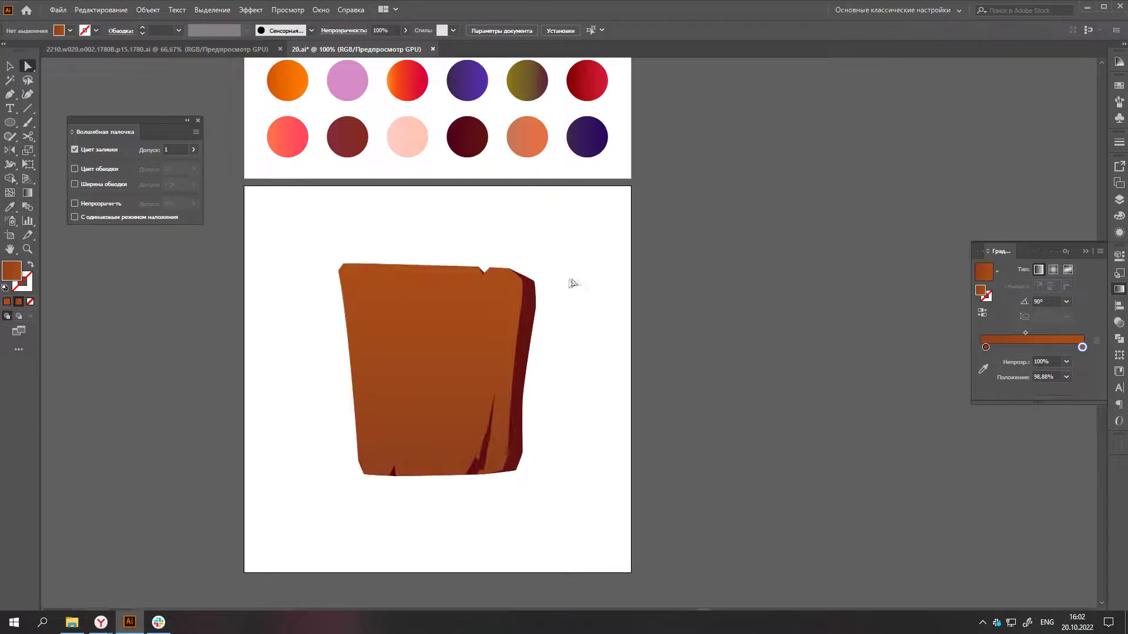
{"action": "scroll", "coordinate": [574, 282], "scroll_direction": "down", "scroll_amount": 1}
{"action": "key", "text": "v"}
{"action": "left_click", "coordinate": [498, 371]}
- Move an anchor on the orange plank's outline slightly downward
{"action": "key", "text": "a"}
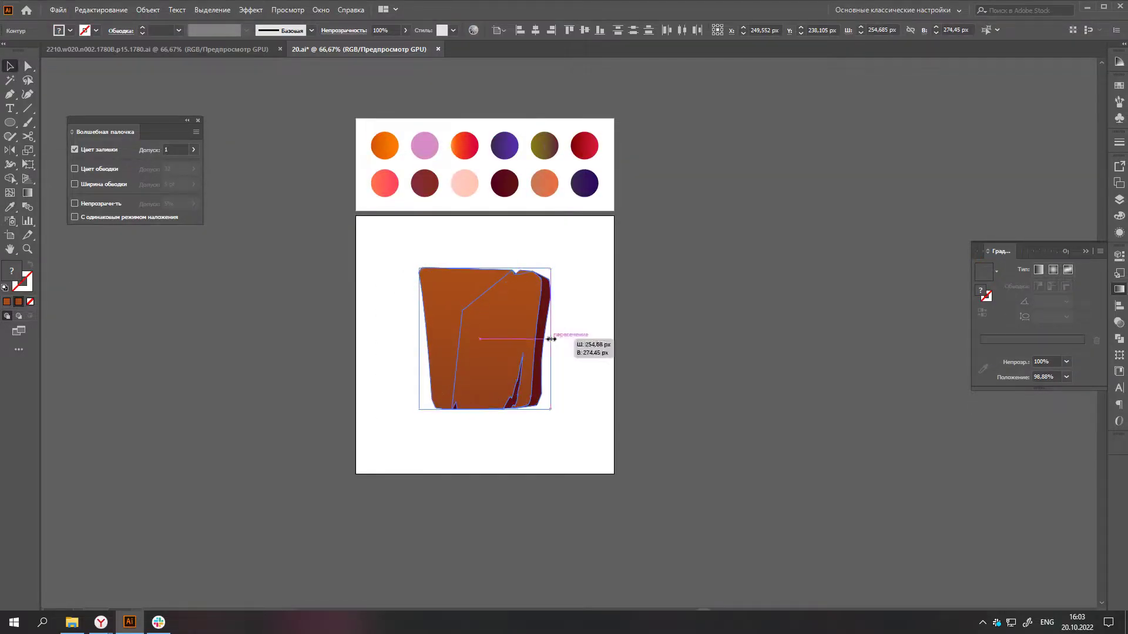
{"action": "left_click", "coordinate": [594, 345]}
{"action": "left_click", "coordinate": [527, 287]}
{"action": "scroll", "coordinate": [527, 287], "scroll_direction": "up", "scroll_amount": 3}
{"action": "mouse_move", "coordinate": [531, 268]}
{"action": "left_mouse_down"}
{"action": "mouse_move", "coordinate": [532, 307]}
{"action": "mouse_move", "coordinate": [535, 297]}
{"action": "left_mouse_up"}
{"action": "scroll", "coordinate": [576, 332], "scroll_direction": "down", "scroll_amount": 1}
{"action": "scroll", "coordinate": [554, 295], "scroll_direction": "up", "scroll_amount": 2}
- Drag the side shadow's top anchor onto the plank edge and check its right gradient stop colour
{"action": "left_click", "coordinate": [573, 235]}
{"action": "left_click_drag", "start_coordinate": [574, 234], "coordinate": [581, 232]}
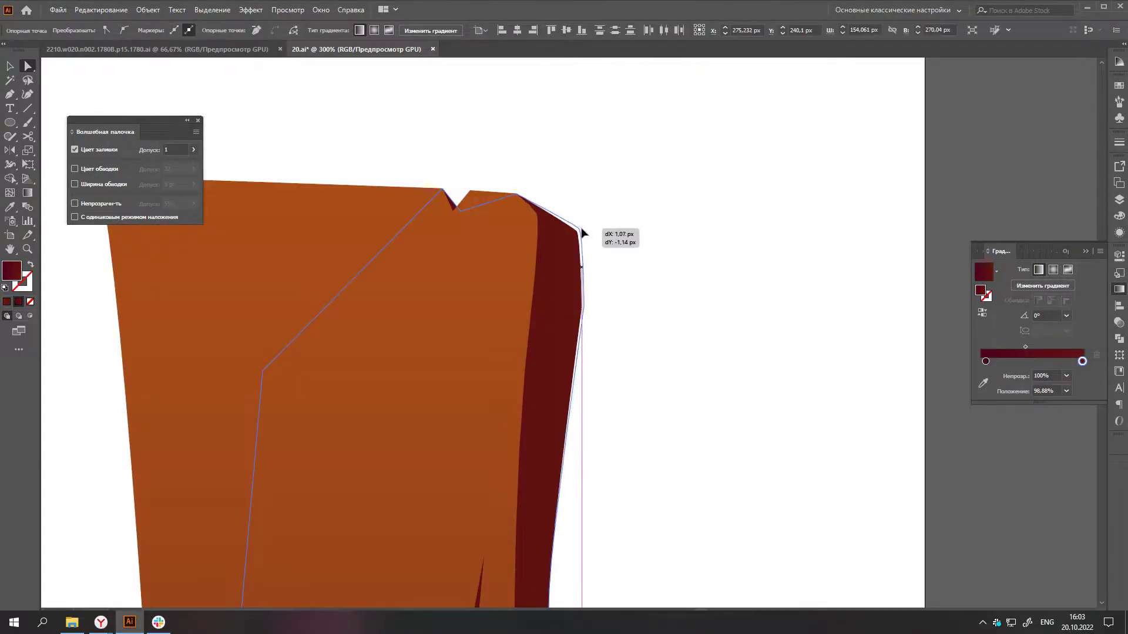
{"action": "scroll", "coordinate": [678, 342], "scroll_direction": "down", "scroll_amount": 2}
{"action": "scroll", "coordinate": [574, 455], "scroll_direction": "down", "scroll_amount": 1}
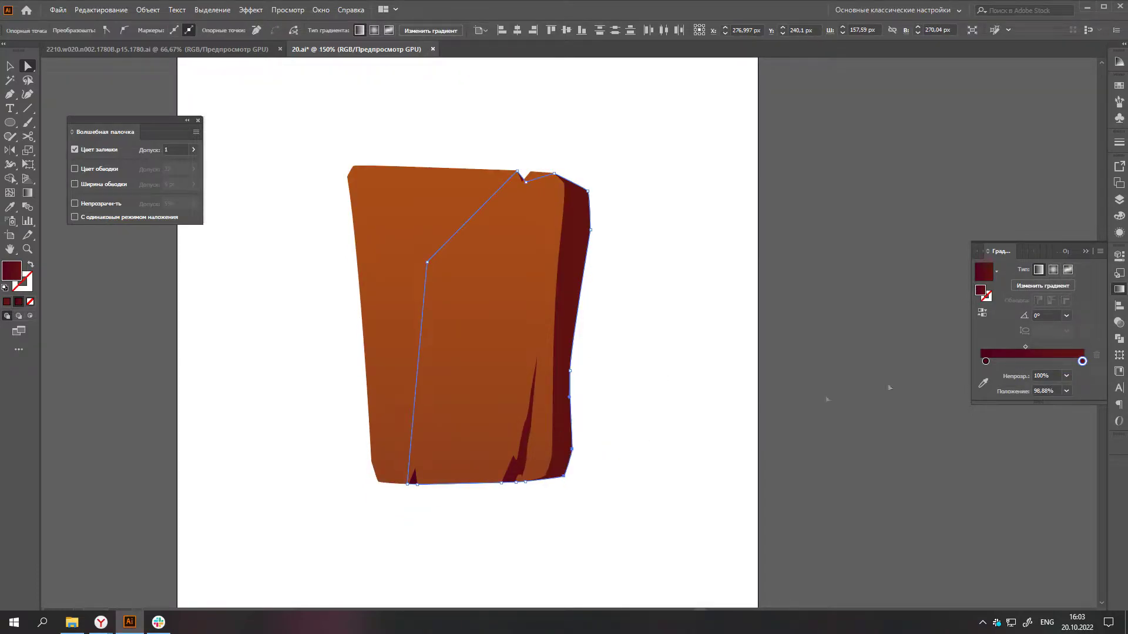
{"action": "double_click", "coordinate": [1083, 362]}
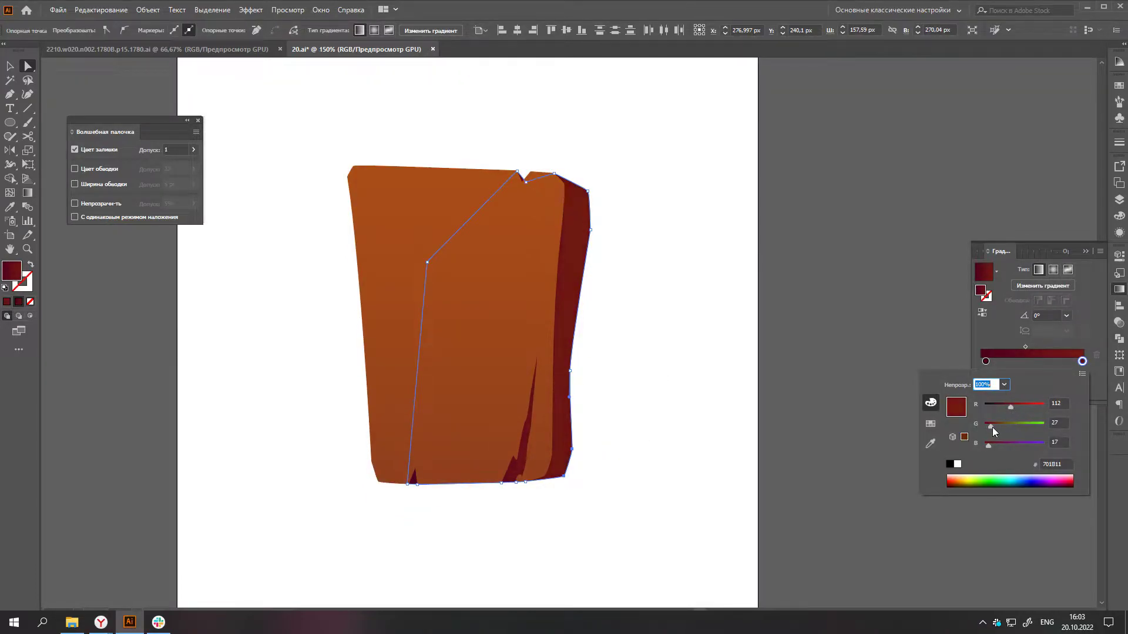
{"action": "left_click", "coordinate": [707, 326]}
{"action": "scroll", "coordinate": [708, 325], "scroll_direction": "down", "scroll_amount": 1}
{"action": "scroll", "coordinate": [702, 317], "scroll_direction": "up", "scroll_amount": 1}
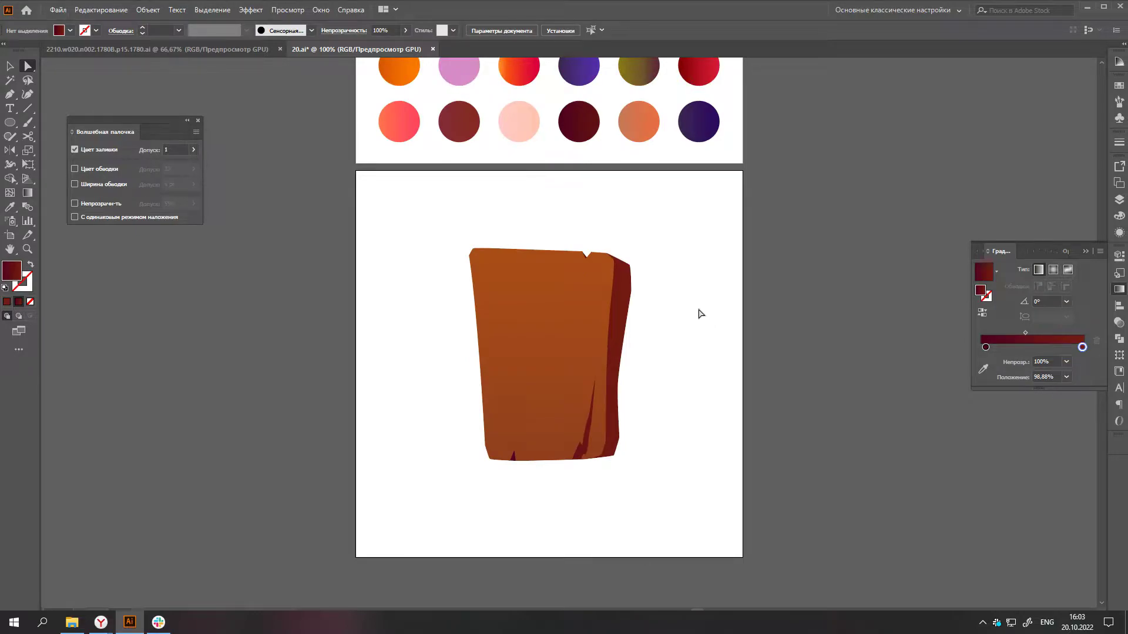
{"action": "scroll", "coordinate": [503, 249], "scroll_direction": "up", "scroll_amount": 3}
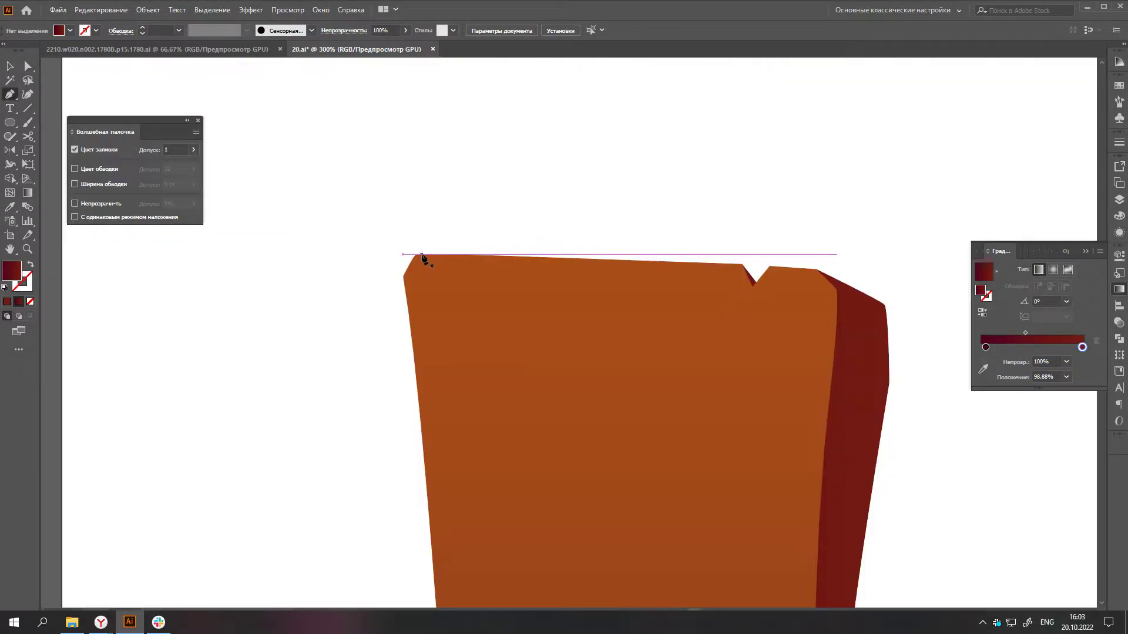
- Pen-draw a dark red crack shape across the plank's top edge
{"action": "left_click", "coordinate": [462, 255]}
{"action": "left_click", "coordinate": [525, 262]}
{"action": "scroll", "coordinate": [546, 276], "scroll_direction": "down", "scroll_amount": 1}
{"action": "left_click", "coordinate": [551, 274]}
{"action": "scroll", "coordinate": [552, 345], "scroll_direction": "up", "scroll_amount": 1}
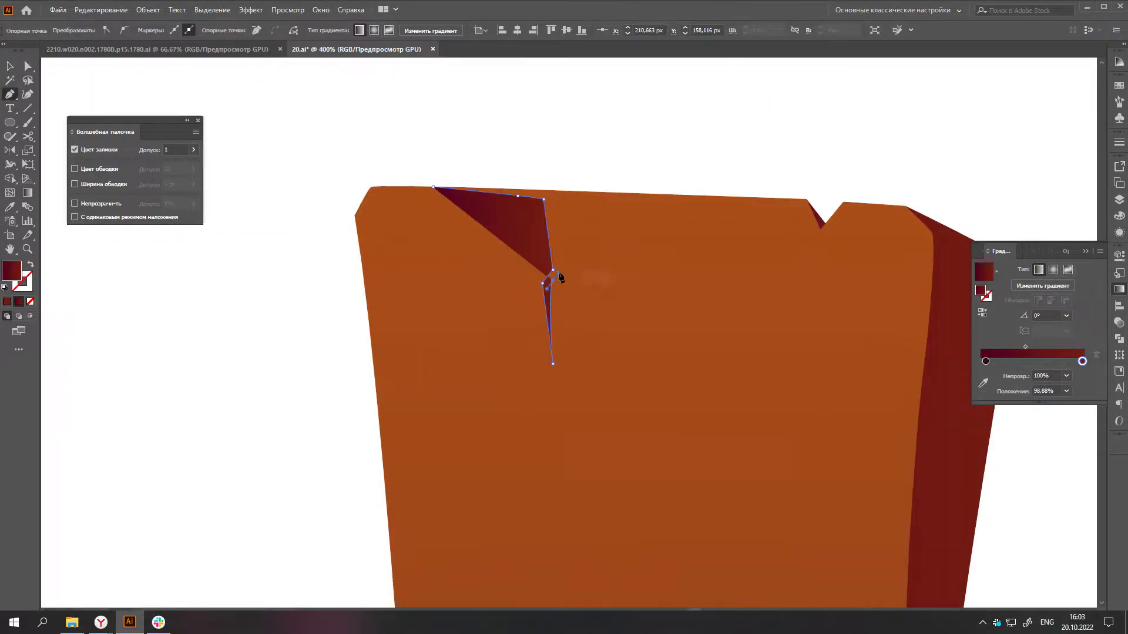
{"action": "left_click", "coordinate": [552, 281]}
{"action": "left_click", "coordinate": [578, 275]}
{"action": "left_click", "coordinate": [588, 203]}
{"action": "left_click", "coordinate": [653, 194]}
{"action": "left_click", "coordinate": [542, 154]}
{"action": "left_click", "coordinate": [458, 194]}
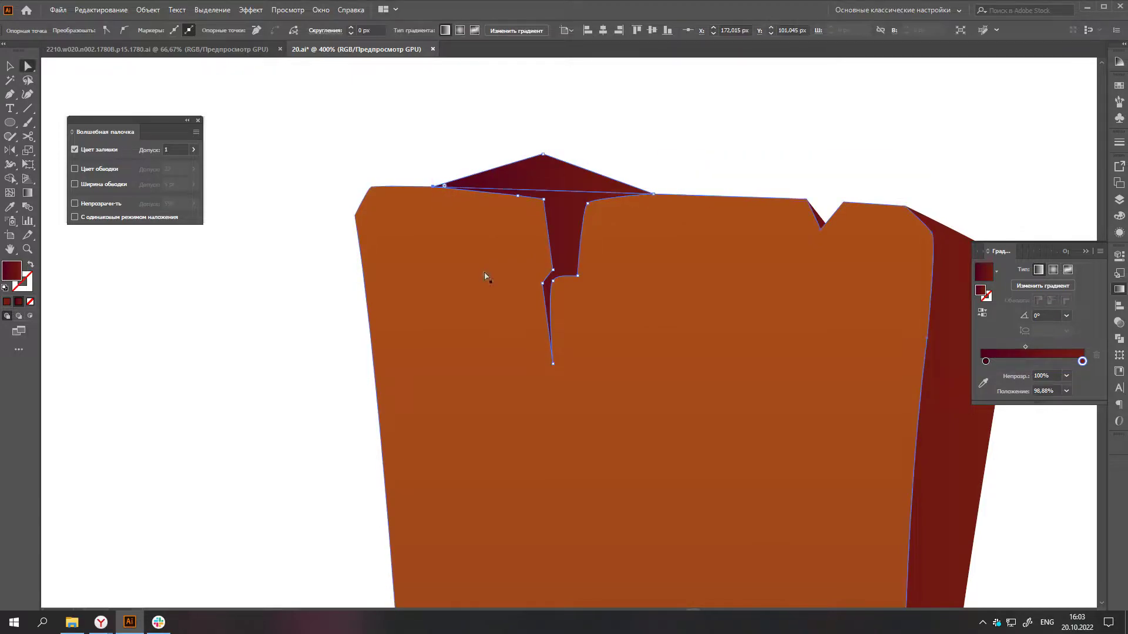
- Send the dark crack shape behind the plank body
{"action": "key", "text": "ctrl+minus"}
{"action": "key", "text": "a"}
{"action": "key", "text": "p"}
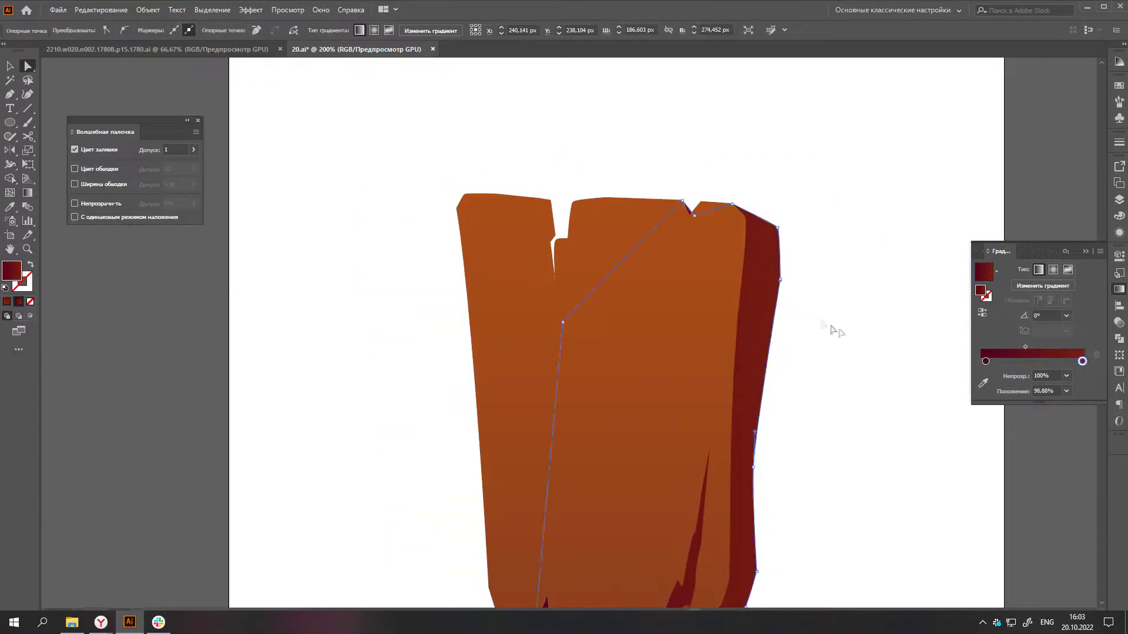
{"action": "key", "text": "ctrl+minus"}
{"action": "key", "text": "ctrl+minus"}
{"action": "key", "text": "ctrl+plus"}
{"action": "key", "text": "ctrl+plus"}
{"action": "key", "text": "v"}
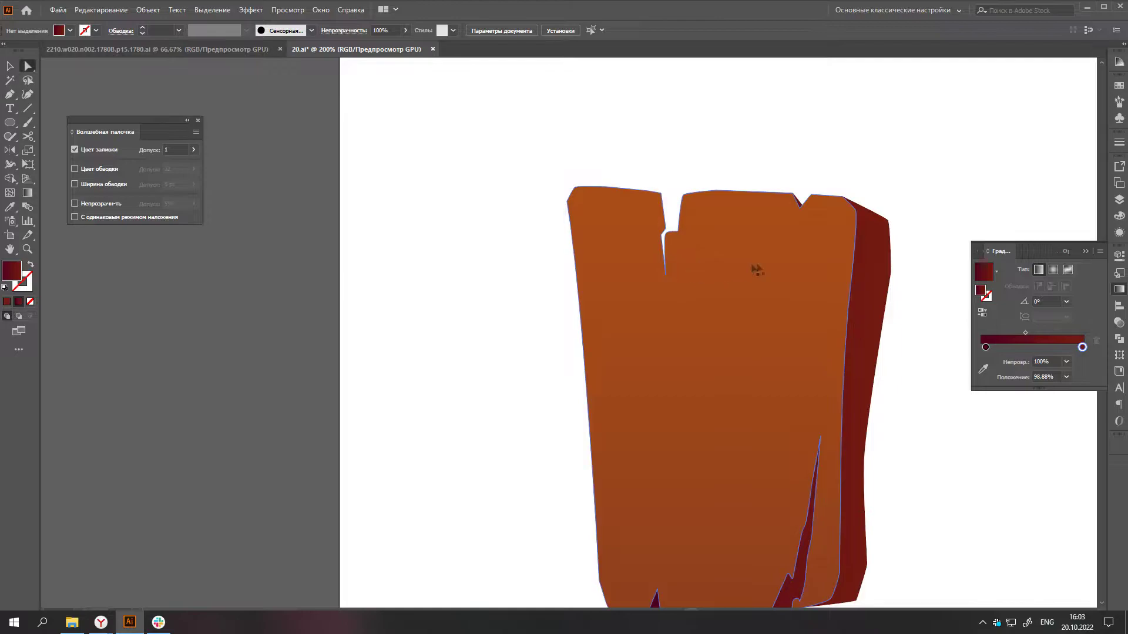
{"action": "left_click", "coordinate": [693, 187]}
{"action": "key", "text": "ctrl+plus"}
{"action": "key", "text": "ctrl+plus"}
{"action": "key", "text": "ctrl+plus"}
{"action": "key", "text": "ctrl+bracketleft"}
{"action": "key", "text": "ctrl+bracketleft"}
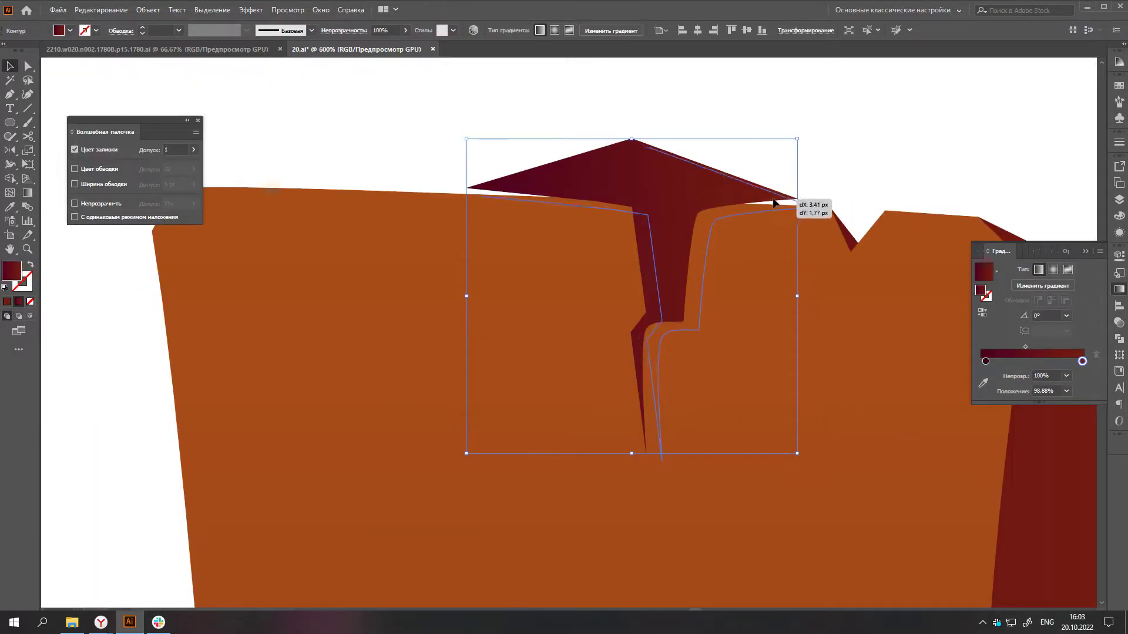
{"action": "key", "text": "ctrl+bracketleft"}
{"action": "key", "text": "ctrl+bracketleft"}
{"action": "key", "text": "ctrl+minus"}
{"action": "key", "text": "ctrl+minus"}
{"action": "key", "text": "ctrl+minus"}
- Pull the crack's bottom point further down into the plank
{"action": "key", "text": "a"}
{"action": "left_click_drag", "start_coordinate": [752, 272], "coordinate": [742, 315]}
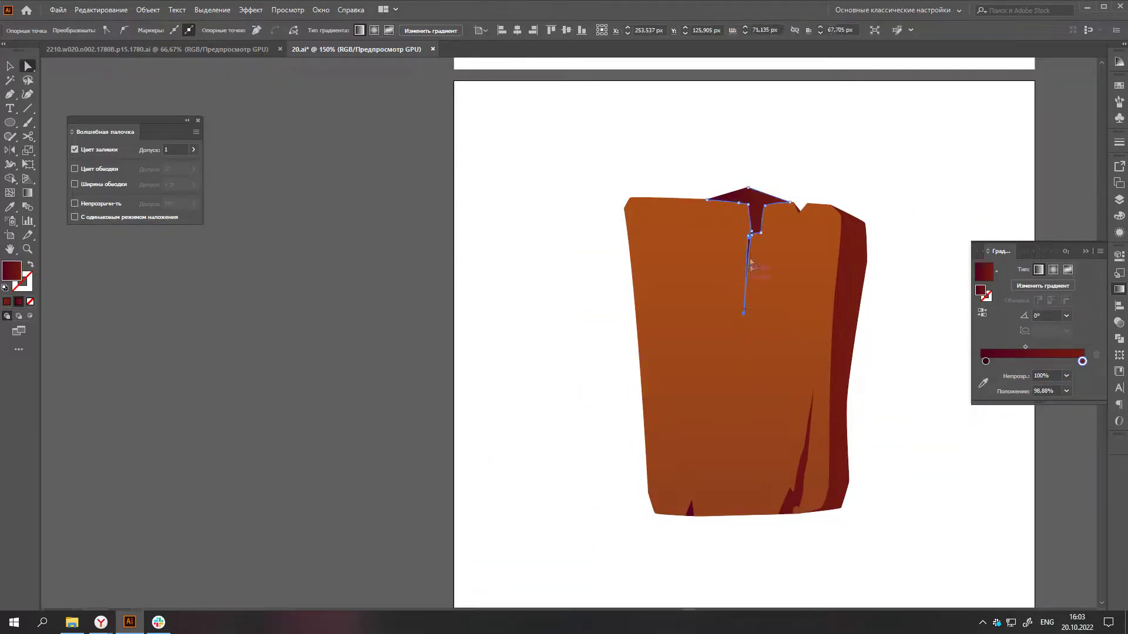
{"action": "key", "text": "ctrl+plus"}
{"action": "key", "text": "ctrl+plus"}
{"action": "key", "text": "ctrl+plus"}
{"action": "key", "text": "ctrl+minus"}
{"action": "key", "text": "ctrl+minus"}
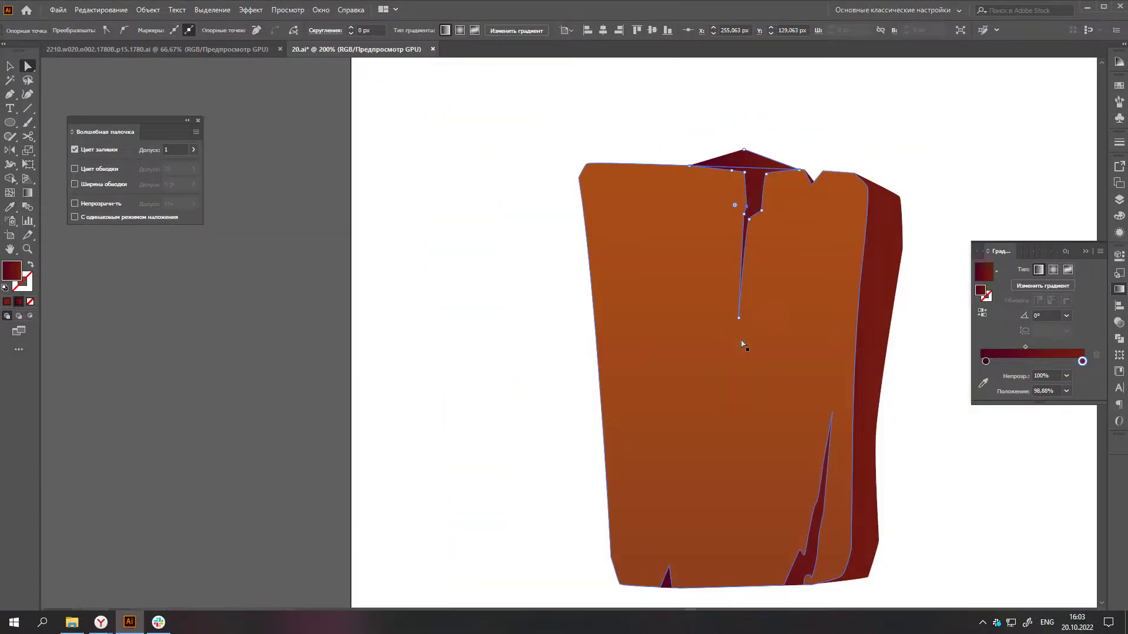
{"action": "left_click", "coordinate": [733, 323]}
{"action": "scroll", "coordinate": [734, 326], "scroll_direction": "right", "scroll_amount": 2}
{"action": "left_click", "coordinate": [751, 207]}
- Remove the triangle above the plank's top edge with Shape Builder, leaving a dark sliver
{"action": "key", "text": "shift+m"}
{"action": "left_click", "coordinate": [704, 170], "text": "alt"}
{"action": "key", "text": "v"}
{"action": "scroll", "coordinate": [702, 212], "scroll_direction": "up", "scroll_amount": 2, "text": "alt"}
{"action": "left_click", "coordinate": [699, 199]}
{"action": "scroll", "coordinate": [637, 352], "scroll_direction": "down", "scroll_amount": 1, "text": "alt"}
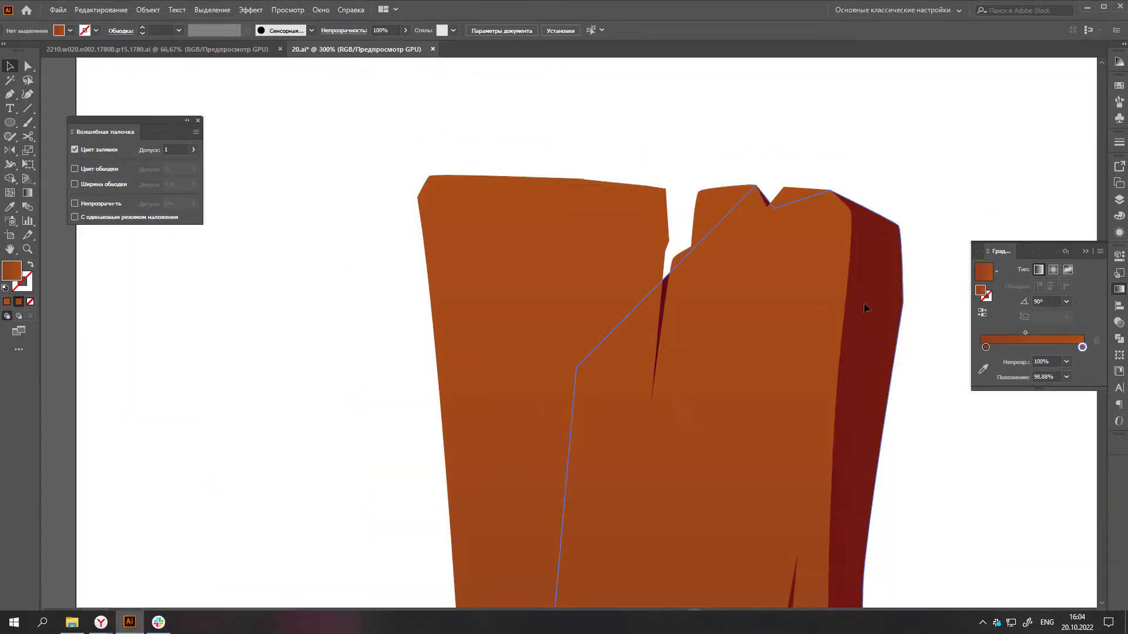
- Draw a dark-red inner wall for the top crack and send it behind the plank
{"action": "key", "text": "i"}
{"action": "left_click", "coordinate": [864, 302]}
{"action": "key", "text": "p"}
{"action": "left_click", "coordinate": [666, 189]}
{"action": "left_click", "coordinate": [698, 197]}
{"action": "left_click", "coordinate": [705, 288]}
{"action": "left_click", "coordinate": [651, 430]}
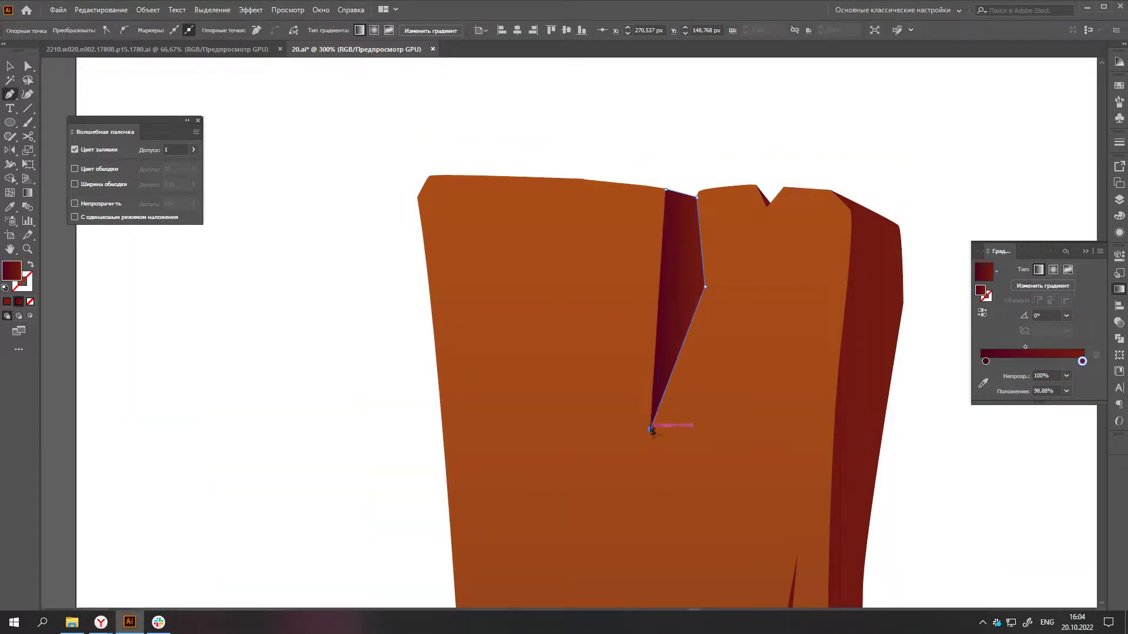
{"action": "left_click", "coordinate": [666, 191]}
{"action": "key", "text": "ctrl+shift+bracketleft"}
- Drag the anchor of the top-edge notch upward to reshape it
{"action": "scroll", "coordinate": [822, 282], "scroll_direction": "down", "scroll_amount": 2, "text": "alt"}
{"action": "scroll", "coordinate": [769, 234], "scroll_direction": "down", "scroll_amount": 1, "text": "alt"}
{"action": "key", "text": "a"}
{"action": "left_click_drag", "start_coordinate": [831, 264], "coordinate": [773, 215]}
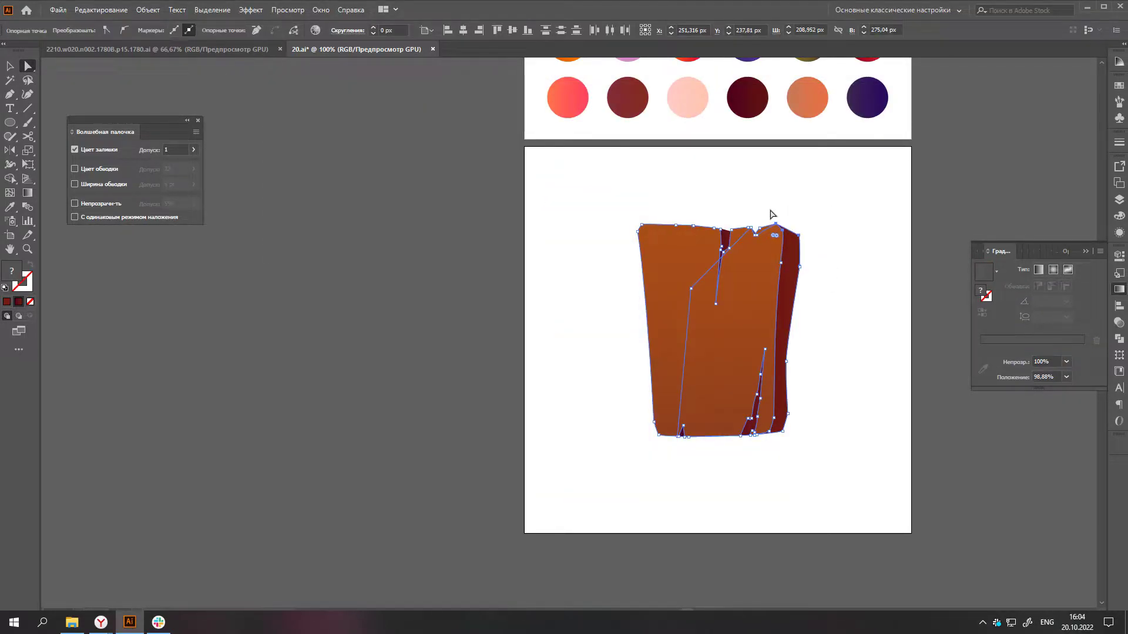
{"action": "left_click", "coordinate": [790, 247]}
{"action": "scroll", "coordinate": [855, 339], "scroll_direction": "down", "scroll_amount": 1}
{"action": "scroll", "coordinate": [746, 262], "scroll_direction": "up", "scroll_amount": 5}
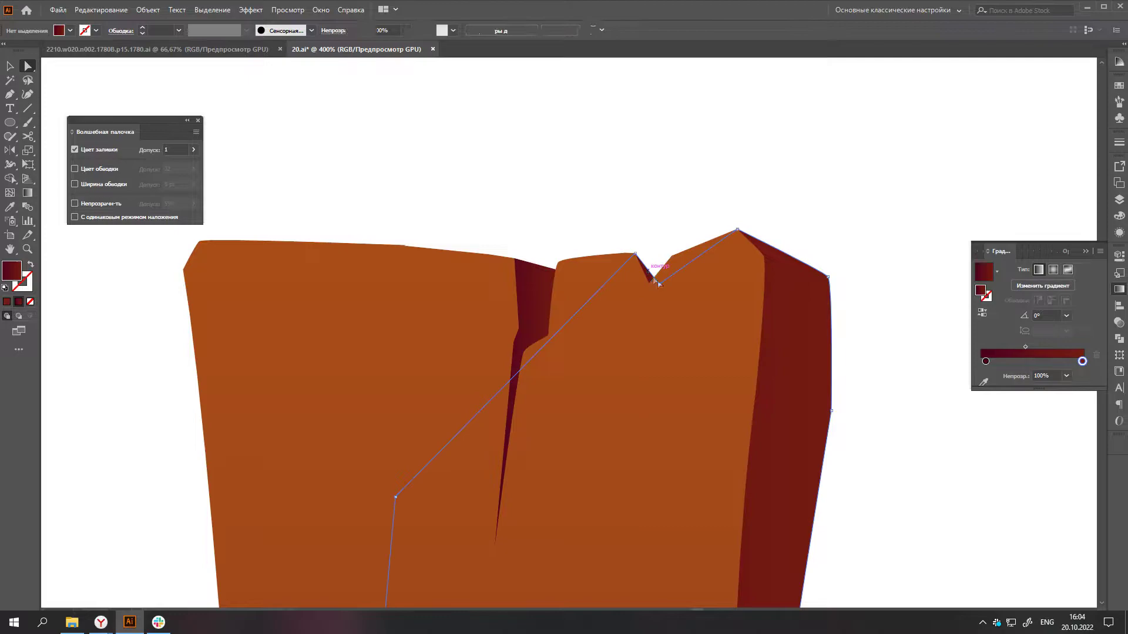
{"action": "left_click_drag", "start_coordinate": [660, 288], "coordinate": [672, 262]}
{"action": "left_click", "coordinate": [660, 252]}
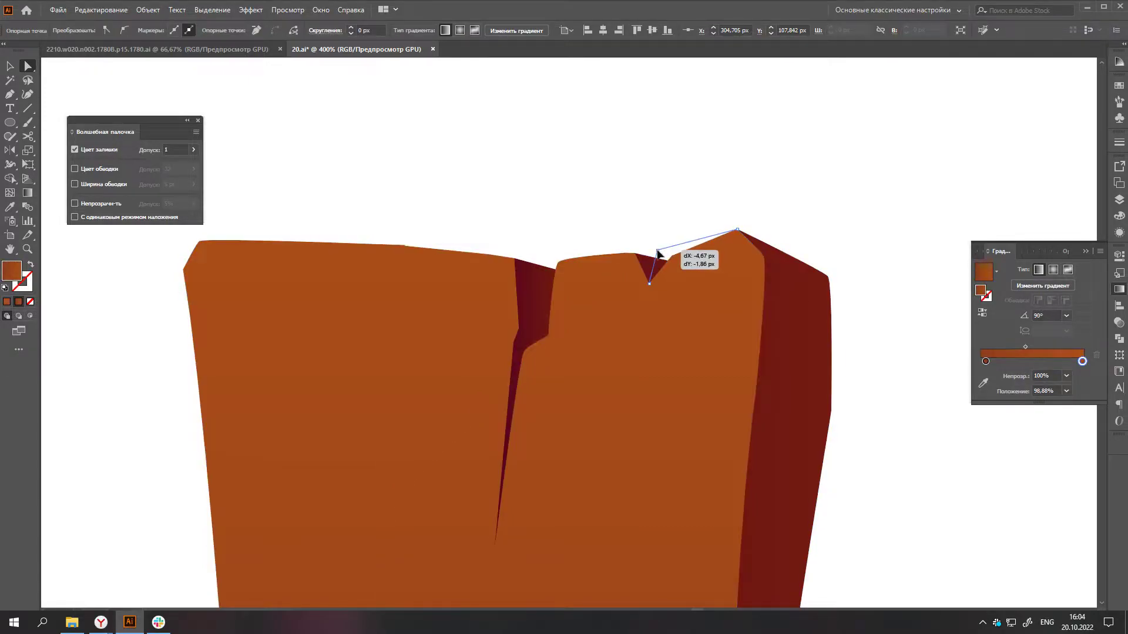
- Marquee-select the plank's paths, then deselect them
{"action": "scroll", "coordinate": [822, 309], "scroll_direction": "down", "scroll_amount": 4, "text": "alt"}
{"action": "left_click_drag", "start_coordinate": [717, 264], "coordinate": [685, 238]}
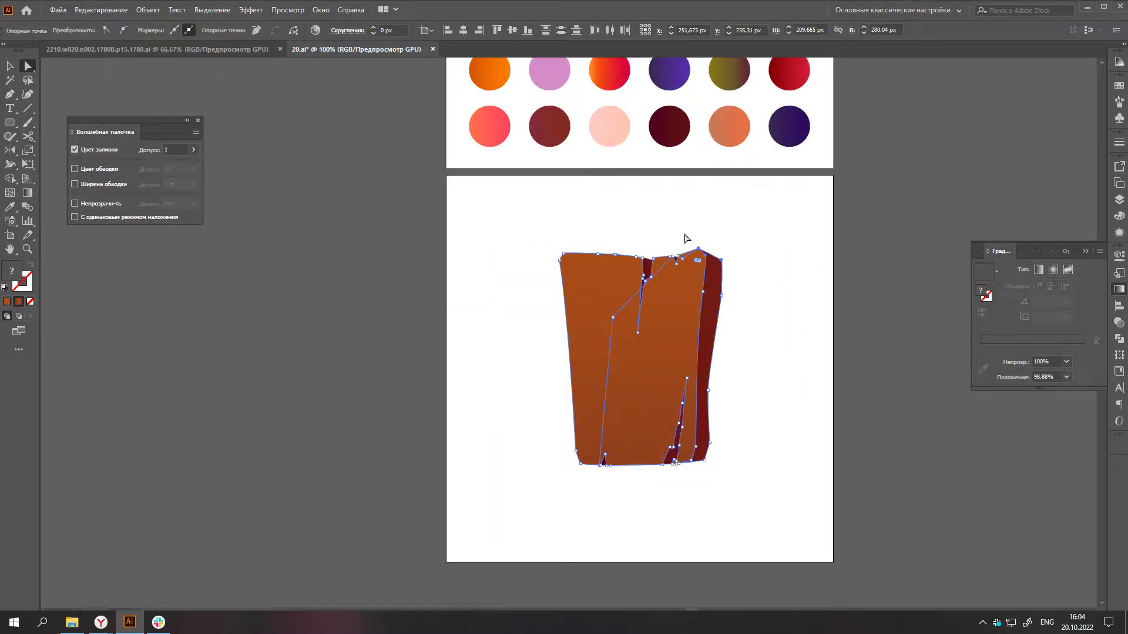
{"action": "left_click", "coordinate": [695, 240]}
{"action": "scroll", "coordinate": [758, 465], "scroll_direction": "down", "scroll_amount": 2, "text": "alt"}
{"action": "scroll", "coordinate": [731, 465], "scroll_direction": "down", "scroll_amount": 1}
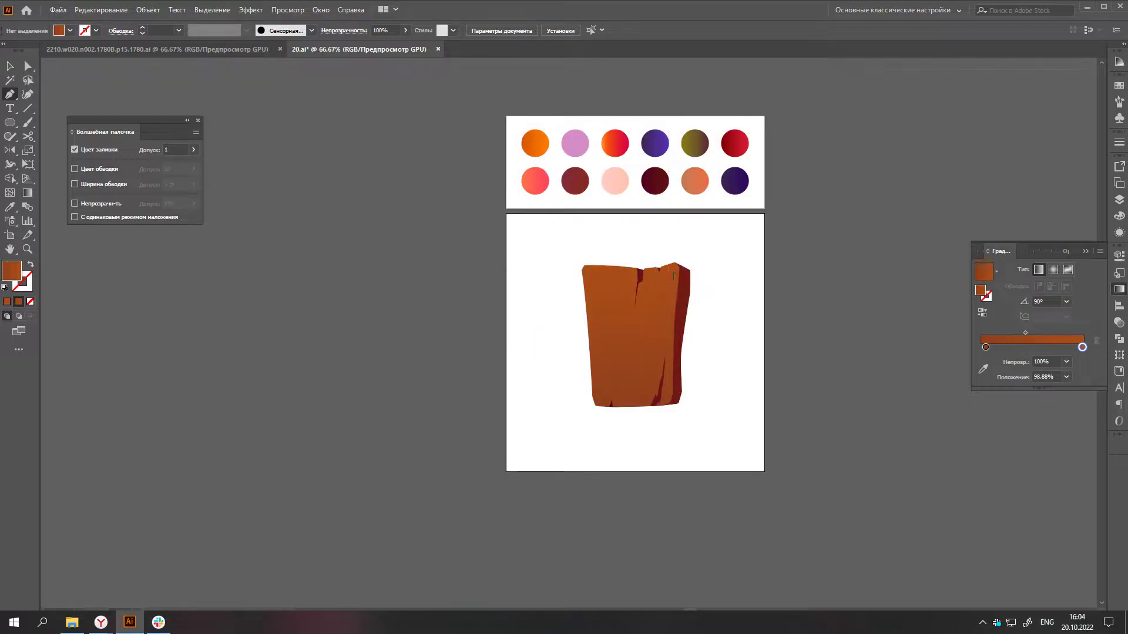
- Begin pen-drawing the large shading path down the plank's right side
{"action": "scroll", "coordinate": [632, 346], "scroll_direction": "up", "scroll_amount": 3, "text": "alt"}
{"action": "key", "text": "p"}
{"action": "left_click", "coordinate": [624, 388]}
{"action": "left_click", "coordinate": [602, 442]}
{"action": "left_click_drag", "start_coordinate": [581, 534], "coordinate": [608, 469]}
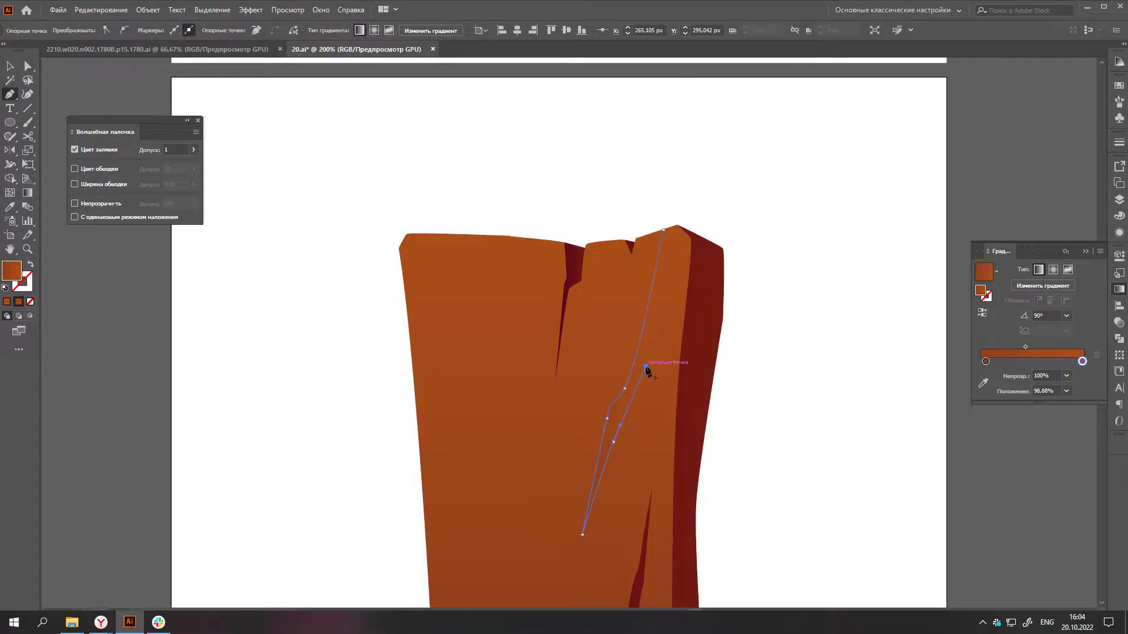
{"action": "left_click", "coordinate": [646, 366]}
{"action": "scroll", "coordinate": [645, 366], "scroll_direction": "down", "scroll_amount": 1}
{"action": "left_click", "coordinate": [647, 410]}
{"action": "left_click", "coordinate": [635, 470]}
{"action": "left_click_drag", "start_coordinate": [623, 530], "coordinate": [629, 534]}
{"action": "scroll", "coordinate": [629, 534], "scroll_direction": "down", "scroll_amount": 1}
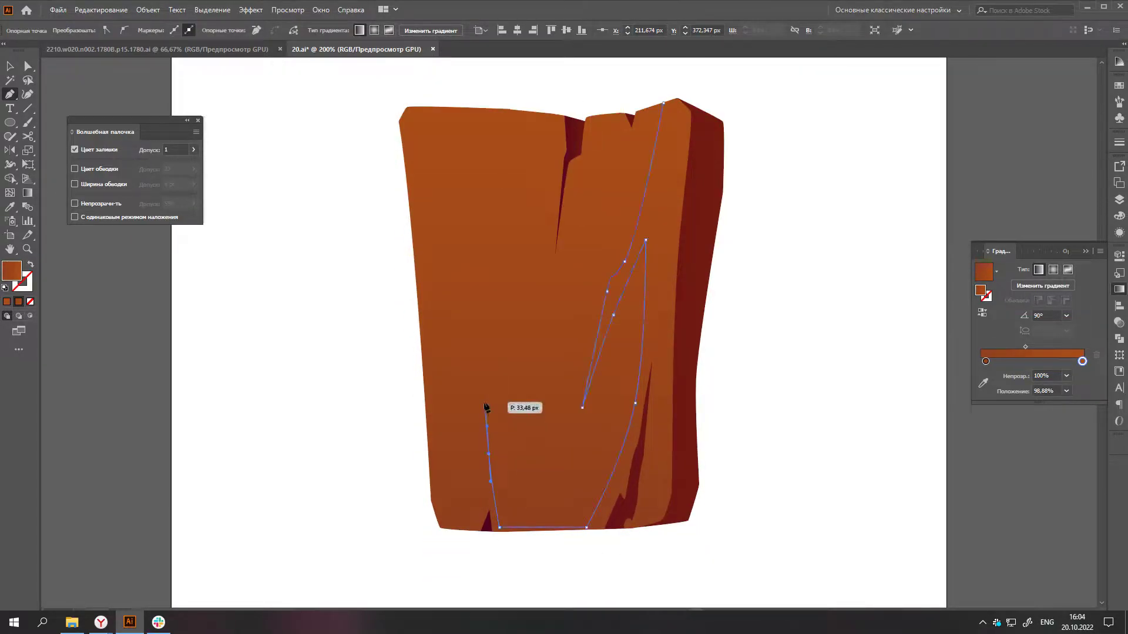
{"action": "key", "text": "Escape"}
- Complete the shading outline along the left side and top notch, closing the shape
{"action": "left_click_drag", "start_coordinate": [525, 125], "coordinate": [522, 118]}
{"action": "left_click_drag", "start_coordinate": [530, 207], "coordinate": [529, 222]}
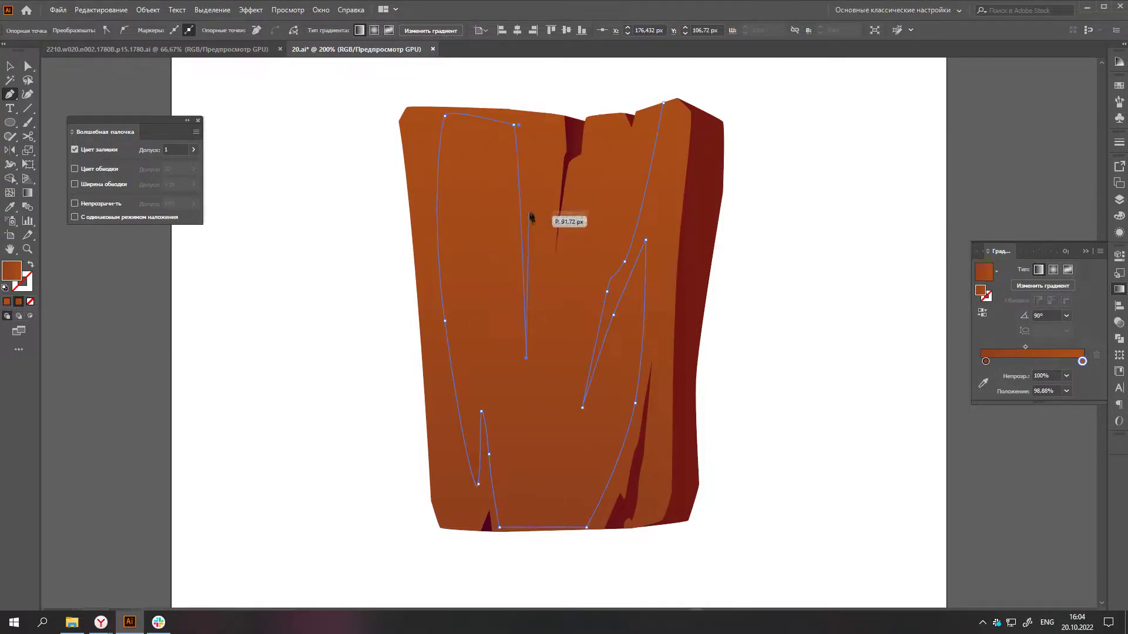
{"action": "left_click", "coordinate": [526, 358]}
{"action": "left_click", "coordinate": [564, 116]}
{"action": "left_click_drag", "start_coordinate": [558, 169], "coordinate": [558, 176]}
{"action": "left_click_drag", "start_coordinate": [550, 318], "coordinate": [550, 343]}
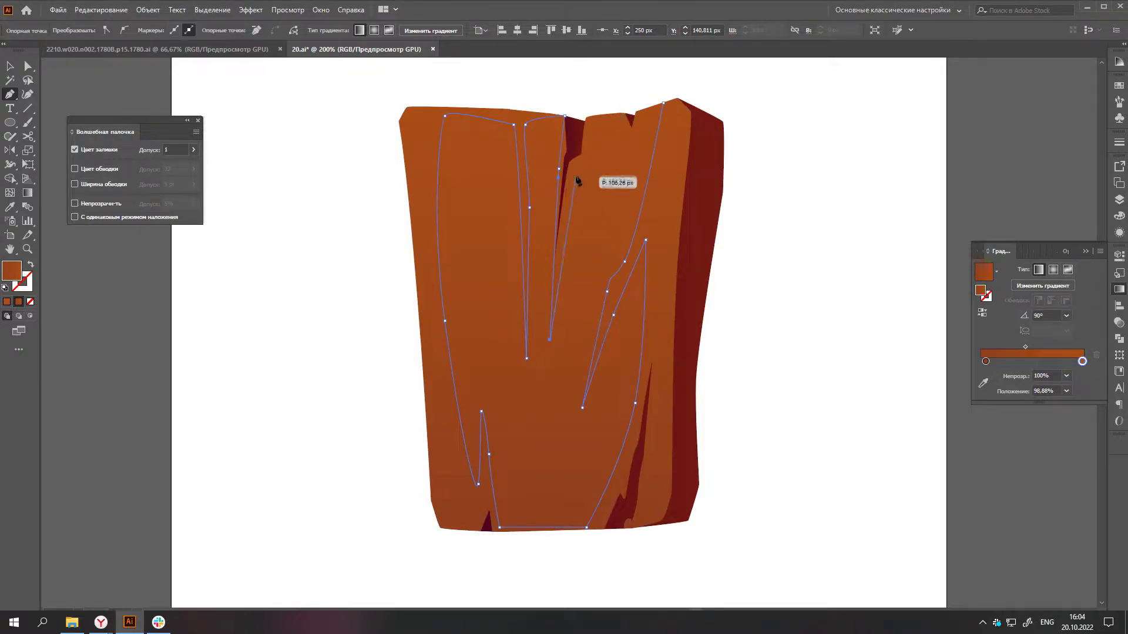
{"action": "left_click", "coordinate": [608, 122]}
{"action": "left_click", "coordinate": [632, 123]}
{"action": "left_click", "coordinate": [662, 103]}
- Blend the shading shape with Multiply mode at 20% opacity
{"action": "key", "text": "ctrl+minus"}
{"action": "key", "text": "ctrl+minus"}
{"action": "key", "text": "i"}
{"action": "scroll", "coordinate": [683, 279], "scroll_direction": "up", "scroll_amount": 2}
{"action": "key", "text": "a"}
{"action": "left_click", "coordinate": [1119, 322]}
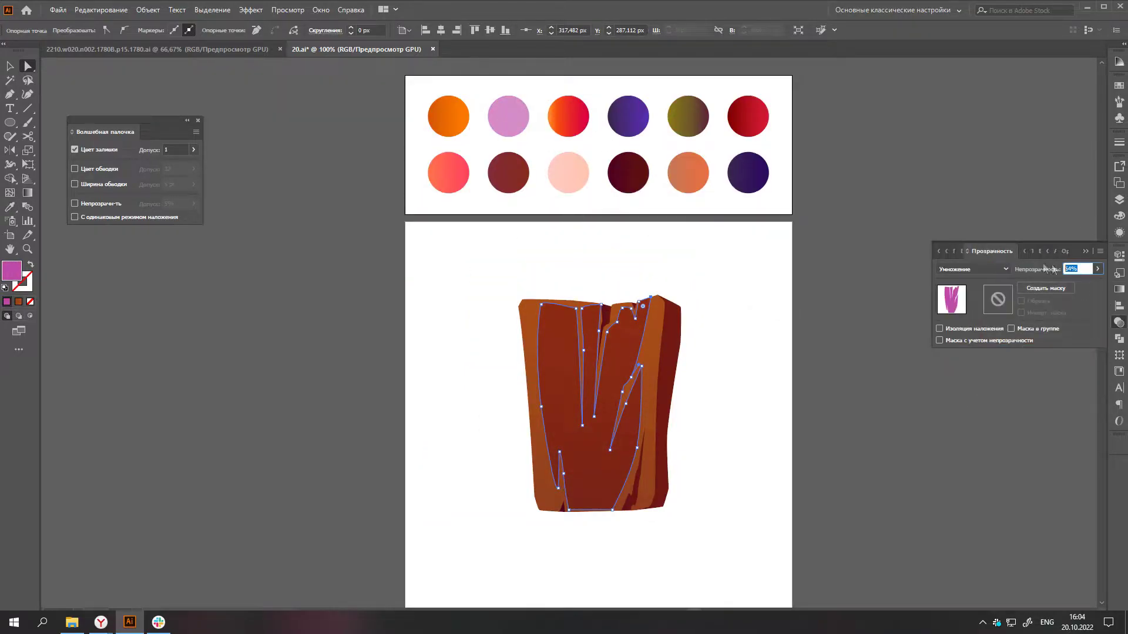
{"action": "key", "text": "Return"}
{"action": "left_click", "coordinate": [871, 390]}
{"action": "scroll", "coordinate": [871, 390], "scroll_direction": "down", "scroll_amount": 1}
{"action": "scroll", "coordinate": [810, 365], "scroll_direction": "down", "scroll_amount": 1}
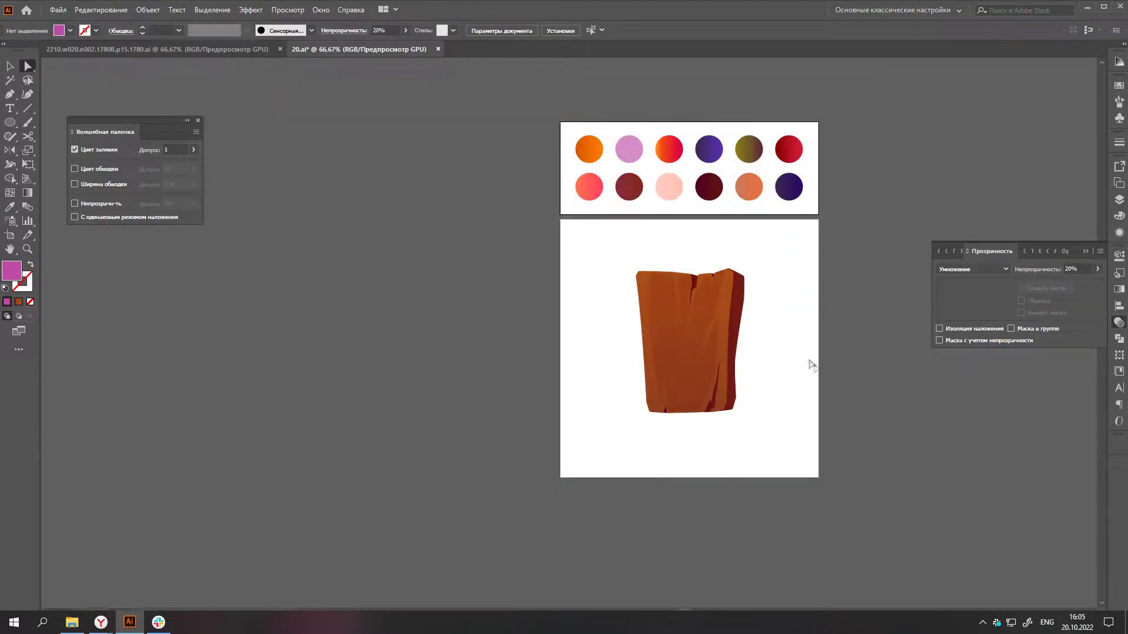
- Move an upper anchor and curve the left edge of the shading shape
{"action": "scroll", "coordinate": [804, 358], "scroll_direction": "right", "scroll_amount": 1}
{"action": "left_click", "coordinate": [670, 329]}
{"action": "key", "text": "p"}
{"action": "scroll", "coordinate": [644, 350], "scroll_direction": "up", "scroll_amount": 2}
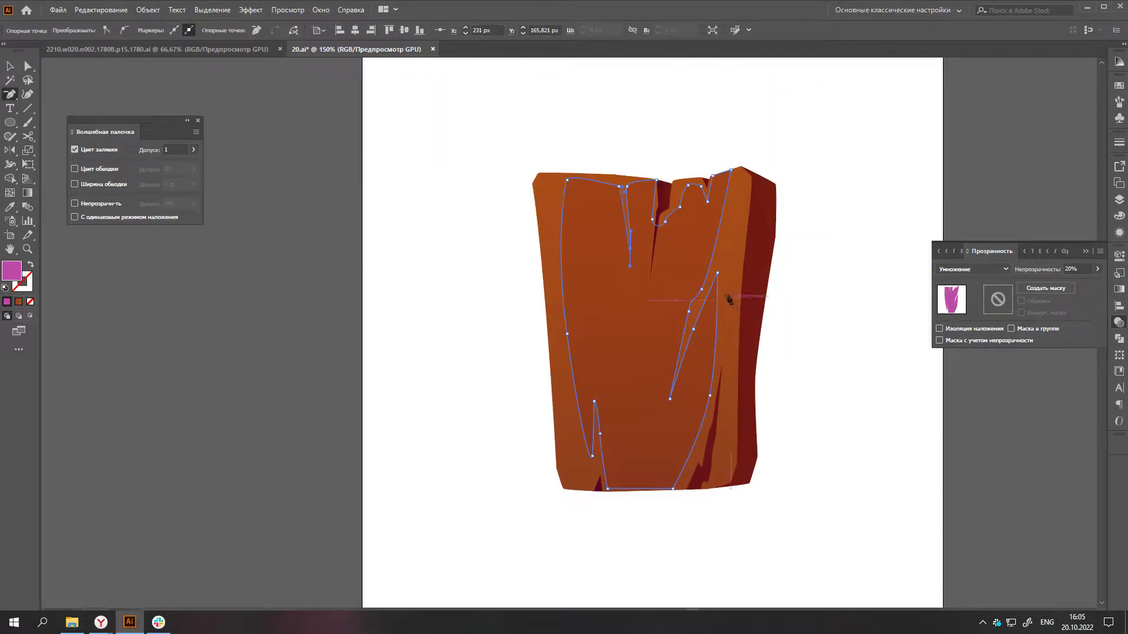
{"action": "left_click_drag", "start_coordinate": [690, 314], "coordinate": [709, 291]}
{"action": "left_click", "coordinate": [564, 320]}
{"action": "left_click_drag", "start_coordinate": [570, 339], "coordinate": [567, 361]}
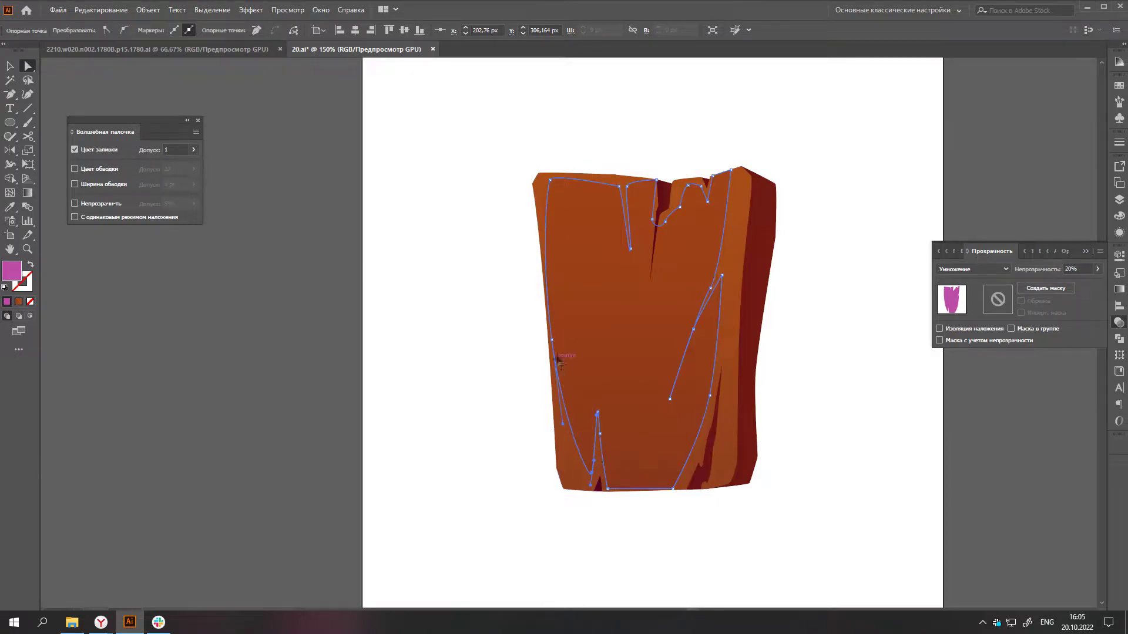
{"action": "key", "text": "ctrl+shift+a"}
{"action": "key", "text": "ctrl+minus"}
- Start pen-drawing a highlight sliver down the plank
{"action": "key", "text": "p"}
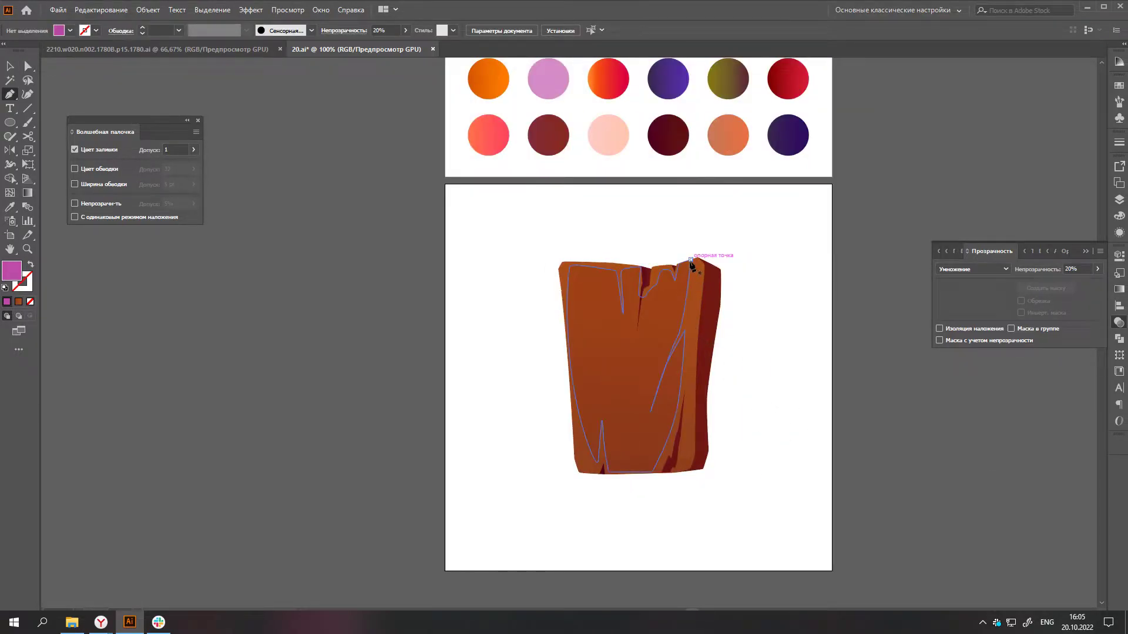
{"action": "key", "text": "ctrl+plus"}
{"action": "left_click", "coordinate": [718, 175]}
{"action": "left_click_drag", "start_coordinate": [596, 551], "coordinate": [604, 541]}
- Close the first sliver and draw a second closed grain-stripe sliver
{"action": "left_click_drag", "start_coordinate": [718, 175], "coordinate": [659, 315]}
{"action": "left_click", "coordinate": [590, 589]}
{"action": "left_click", "coordinate": [596, 550]}
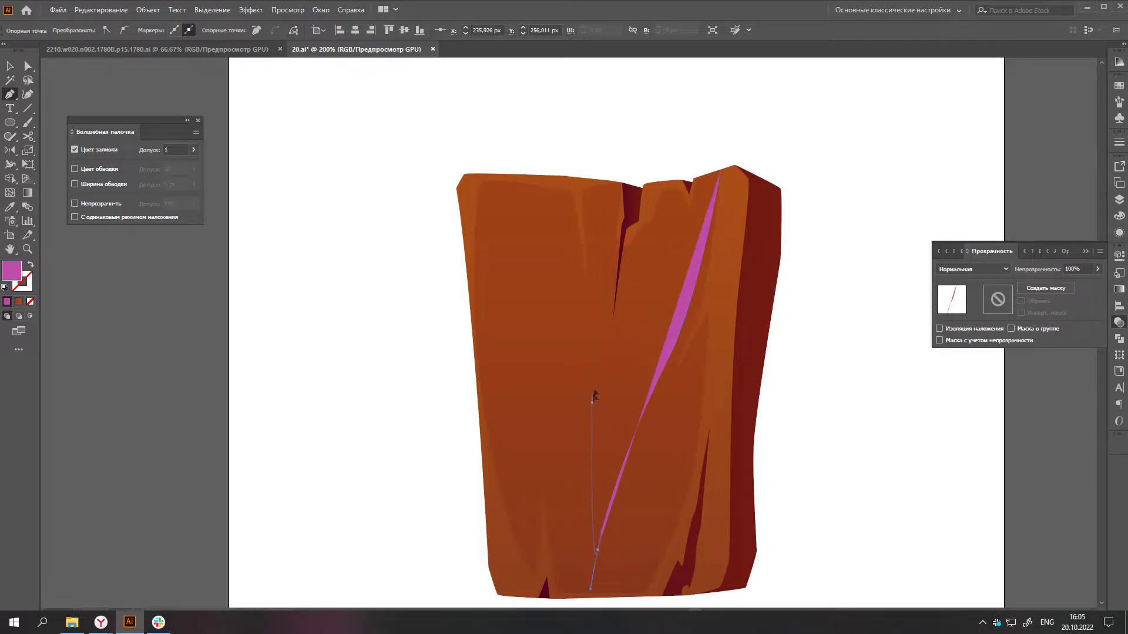
{"action": "key", "text": "ctrl+plus"}
{"action": "left_click_drag", "start_coordinate": [657, 411], "coordinate": [621, 378]}
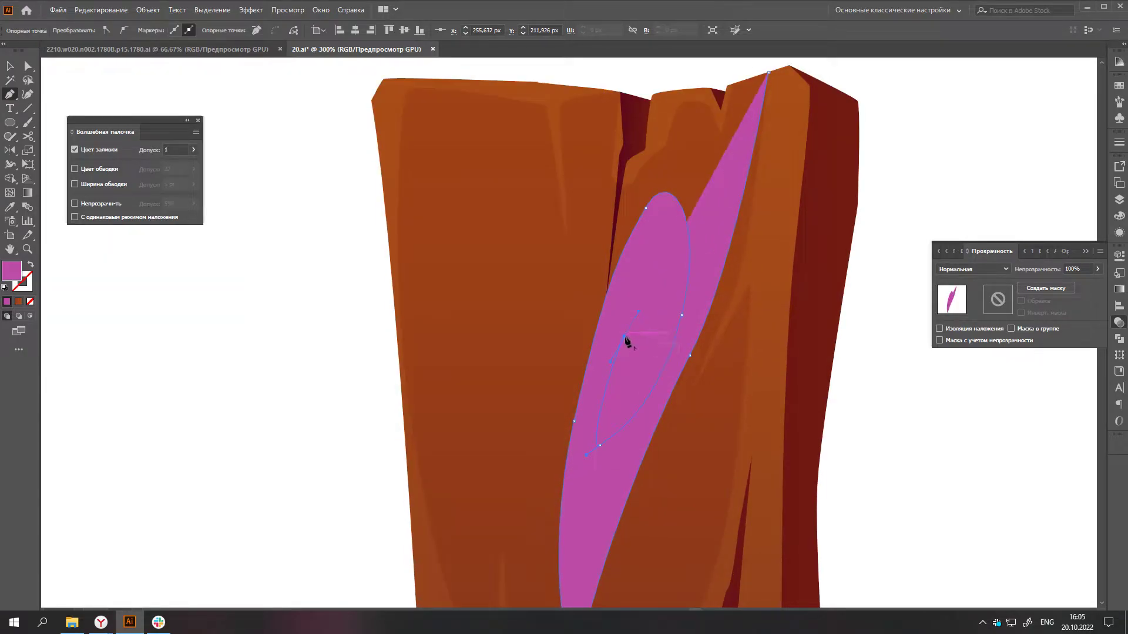
{"action": "left_click_drag", "start_coordinate": [566, 464], "coordinate": [579, 511]}
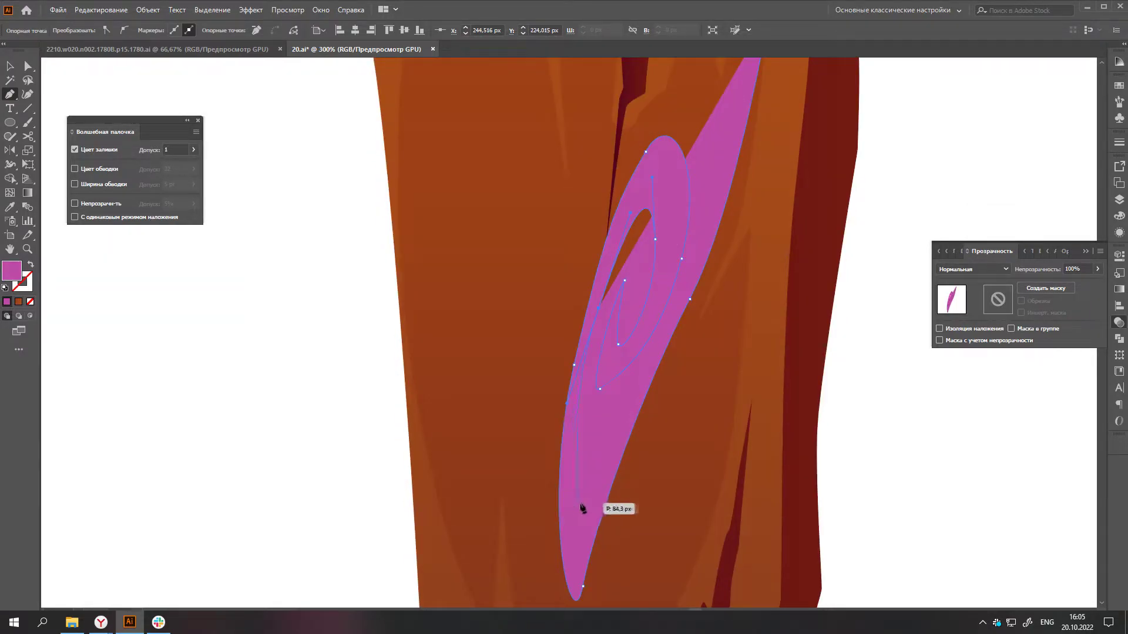
{"action": "left_click_drag", "start_coordinate": [724, 247], "coordinate": [692, 294]}
{"action": "scroll", "coordinate": [730, 189], "scroll_direction": "up", "scroll_amount": 2}
{"action": "mouse_move", "coordinate": [768, 142]}
{"action": "left_mouse_down"}
{"action": "mouse_move", "coordinate": [746, 150]}
{"action": "mouse_move", "coordinate": [765, 143]}
{"action": "left_mouse_up"}
{"action": "left_click", "coordinate": [806, 151]}
- Draw another curved grain stripe running up the plank's right side
{"action": "scroll", "coordinate": [763, 235], "scroll_direction": "down", "scroll_amount": 4}
{"action": "left_click_drag", "start_coordinate": [718, 329], "coordinate": [615, 503]}
{"action": "key", "text": "ctrl+minus"}
{"action": "left_click_drag", "start_coordinate": [732, 291], "coordinate": [714, 323]}
{"action": "left_click_drag", "start_coordinate": [761, 255], "coordinate": [786, 172]}
{"action": "left_click", "coordinate": [787, 85]}
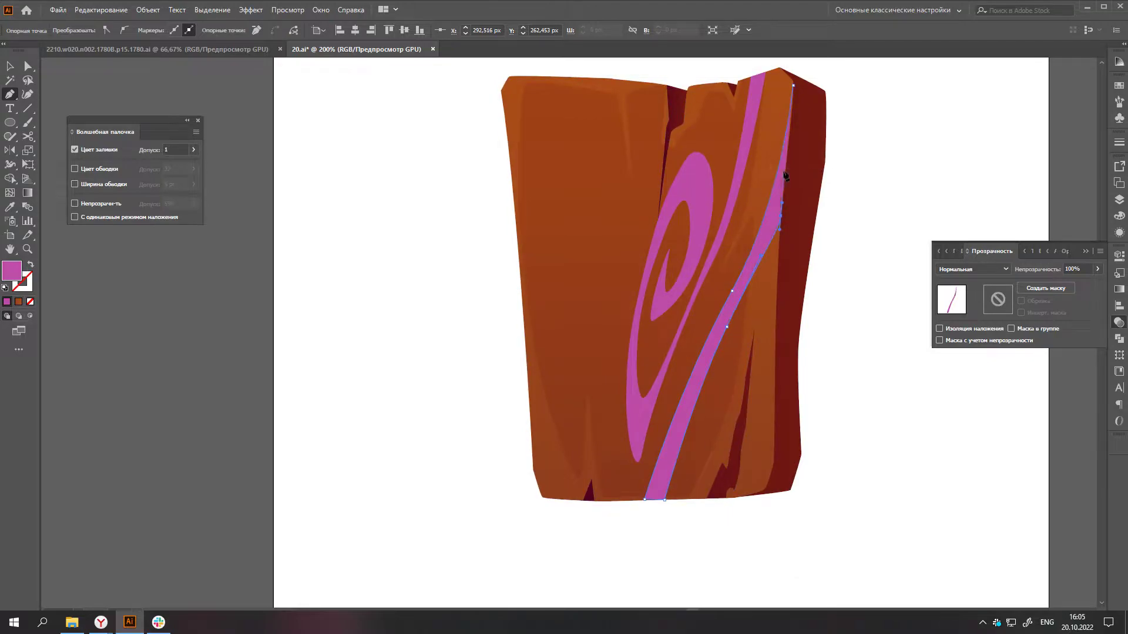
- Draw a curved grain stripe from the plank's top down to the bottom
{"action": "left_click", "coordinate": [647, 82]}
{"action": "left_click_drag", "start_coordinate": [612, 258], "coordinate": [598, 290]}
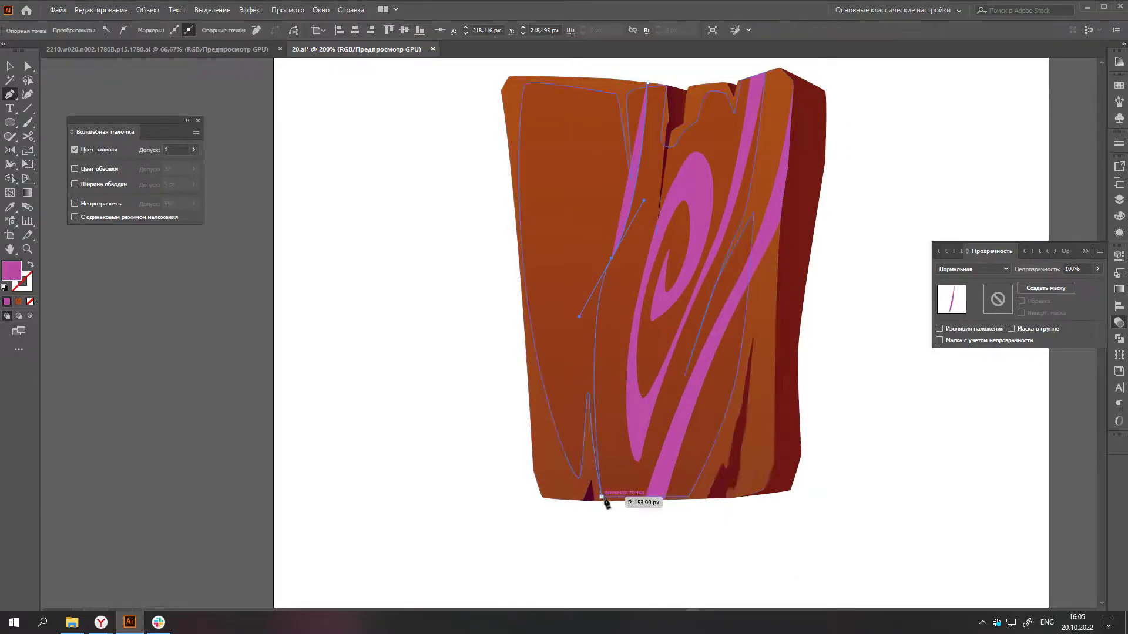
{"action": "left_click_drag", "start_coordinate": [613, 499], "coordinate": [646, 506]}
{"action": "scroll", "coordinate": [587, 352], "scroll_direction": "up", "scroll_amount": 2}
{"action": "mouse_move", "coordinate": [580, 333]}
{"action": "left_mouse_down"}
{"action": "mouse_move", "coordinate": [583, 233]}
{"action": "mouse_move", "coordinate": [644, 242]}
{"action": "left_mouse_up"}
{"action": "left_click", "coordinate": [627, 124]}
- Draw a teardrop spiral grain shape at the top left
{"action": "left_click_drag", "start_coordinate": [541, 190], "coordinate": [546, 135]}
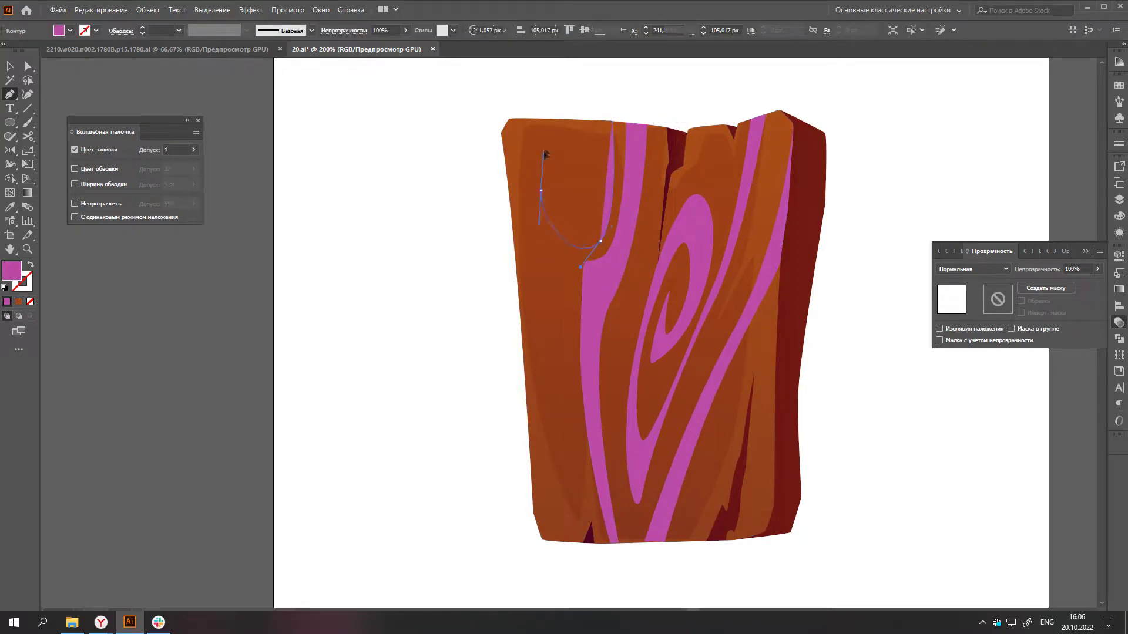
{"action": "left_click_drag", "start_coordinate": [590, 175], "coordinate": [598, 229]}
{"action": "scroll", "coordinate": [575, 203], "scroll_direction": "up", "scroll_amount": 2}
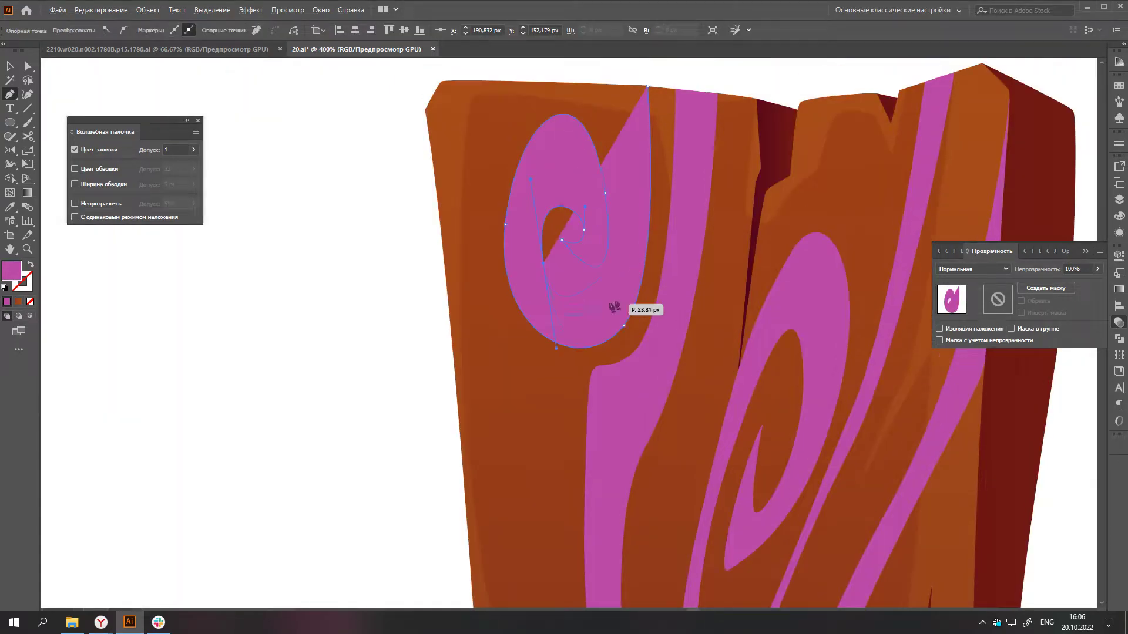
{"action": "left_click", "coordinate": [611, 83]}
- Draw a stripe down the plank's left edge and select the stripe group
{"action": "scroll", "coordinate": [581, 99], "scroll_direction": "down", "scroll_amount": 2}
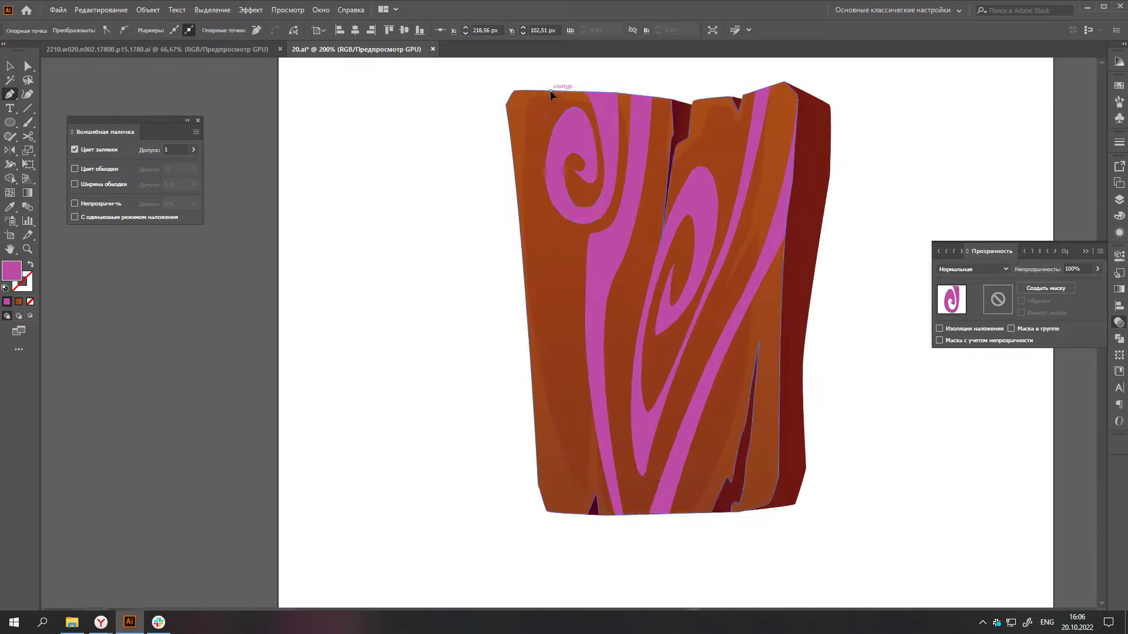
{"action": "scroll", "coordinate": [564, 352], "scroll_direction": "down", "scroll_amount": 1}
{"action": "left_click", "coordinate": [579, 470]}
{"action": "scroll", "coordinate": [582, 464], "scroll_direction": "up", "scroll_amount": 2}
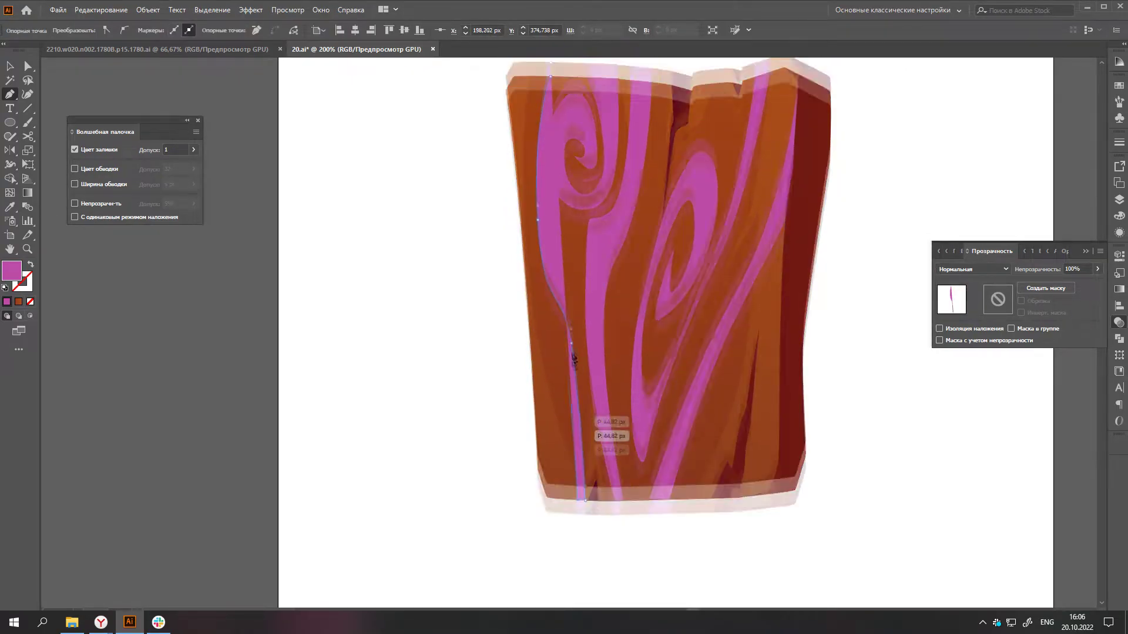
{"action": "scroll", "coordinate": [550, 320], "scroll_direction": "up", "scroll_amount": 1}
{"action": "left_click", "coordinate": [537, 262]}
{"action": "left_click", "coordinate": [529, 119]}
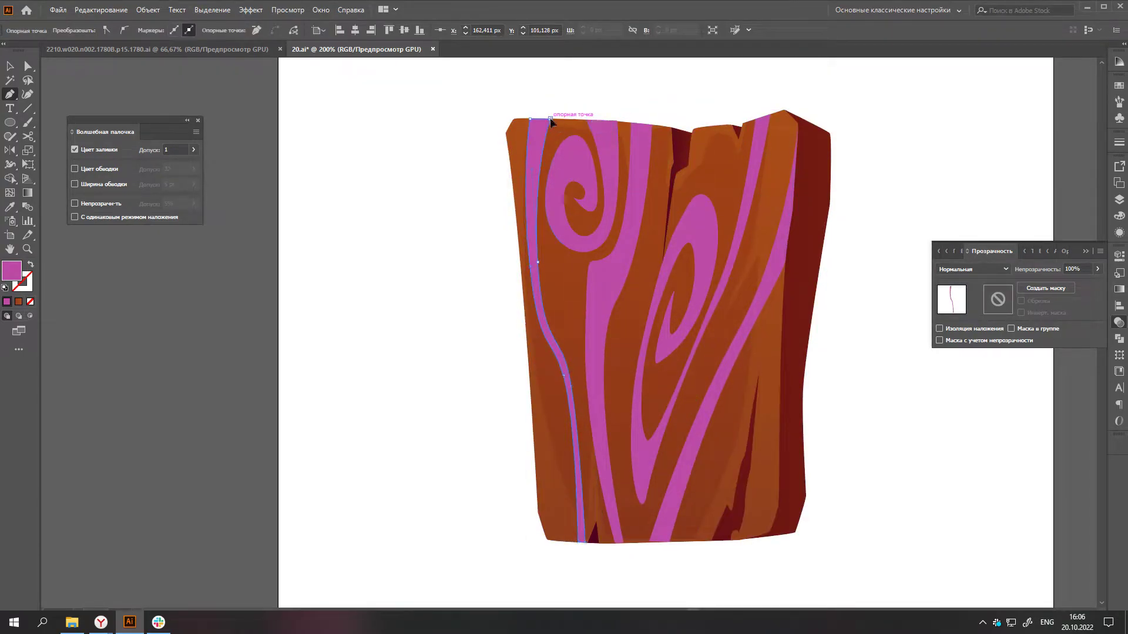
{"action": "left_click", "coordinate": [781, 267]}
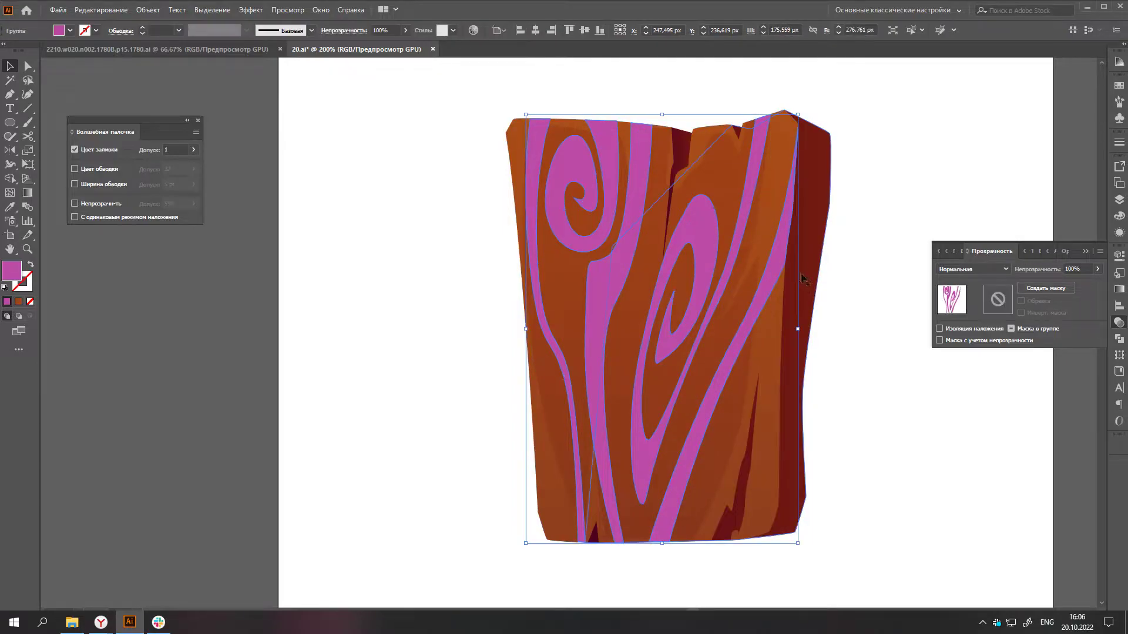
- Fill the stripes with a linear gradient, pale pink right stop, angled 90°
{"action": "left_click", "coordinate": [972, 269]}
{"action": "left_click", "coordinate": [963, 309]}
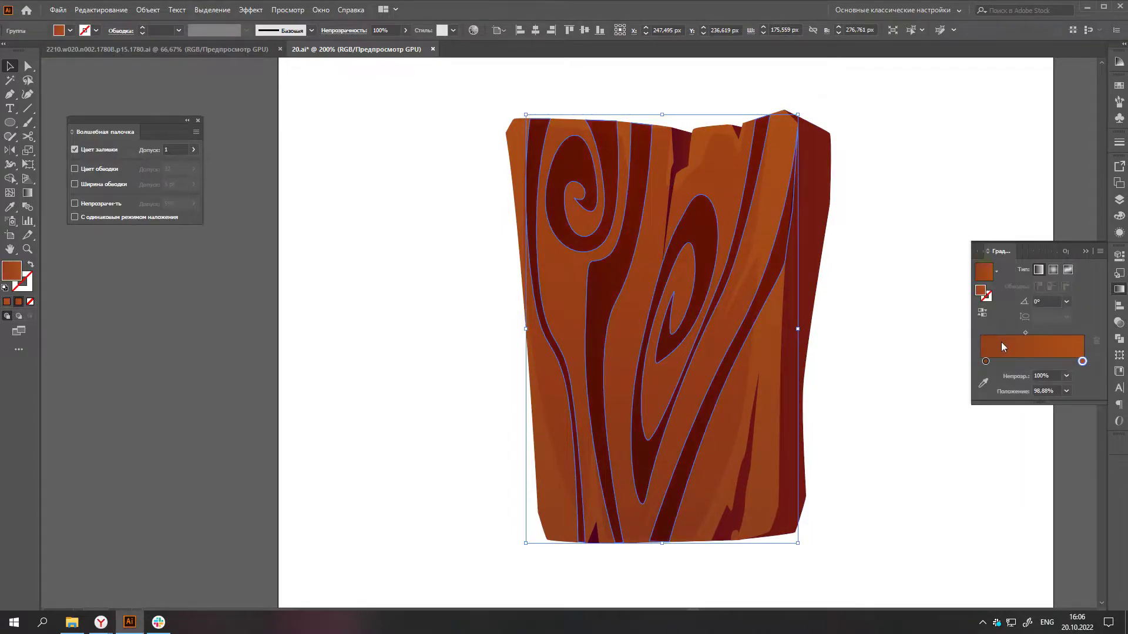
{"action": "double_click", "coordinate": [1082, 362]}
{"action": "left_click_drag", "start_coordinate": [1032, 430], "coordinate": [1010, 423]}
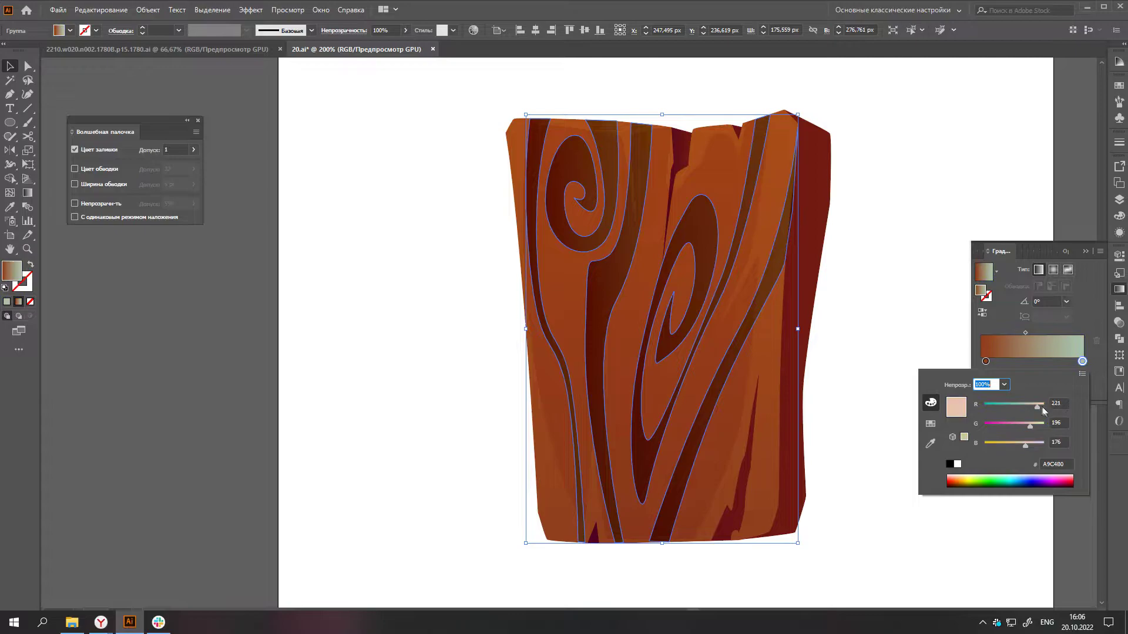
{"action": "key", "text": "Return"}
{"action": "left_click", "coordinate": [1066, 301]}
{"action": "left_click", "coordinate": [1080, 353]}
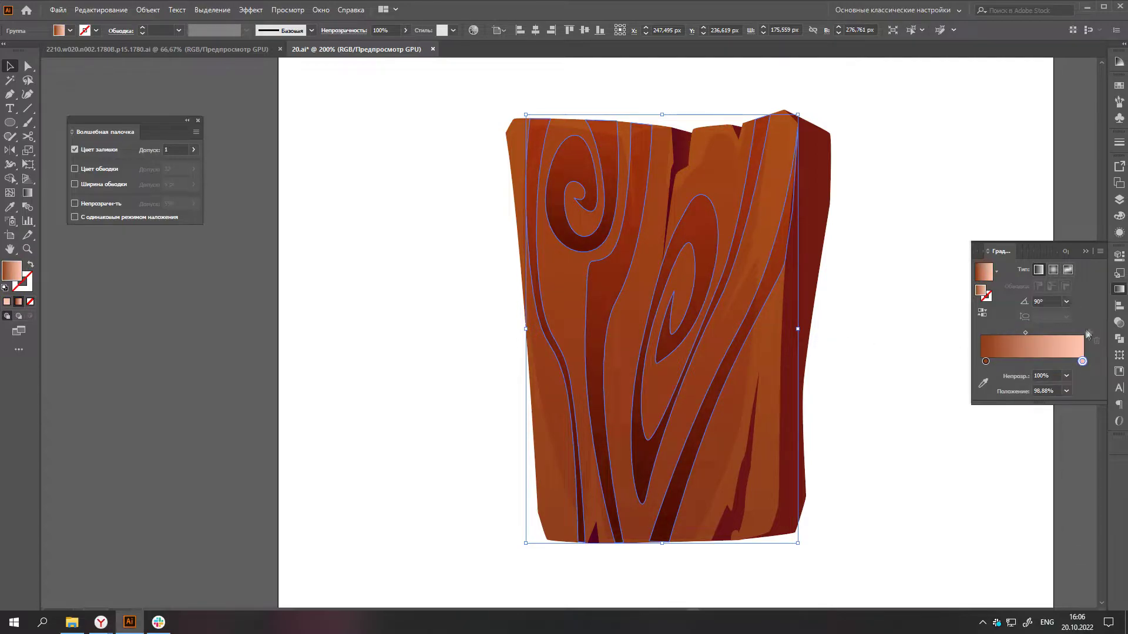
{"action": "left_click", "coordinate": [1118, 322]}
- Adjust the anchor points of the top-left spiral shape
{"action": "left_click", "coordinate": [922, 433]}
{"action": "key", "text": "ctrl+1"}
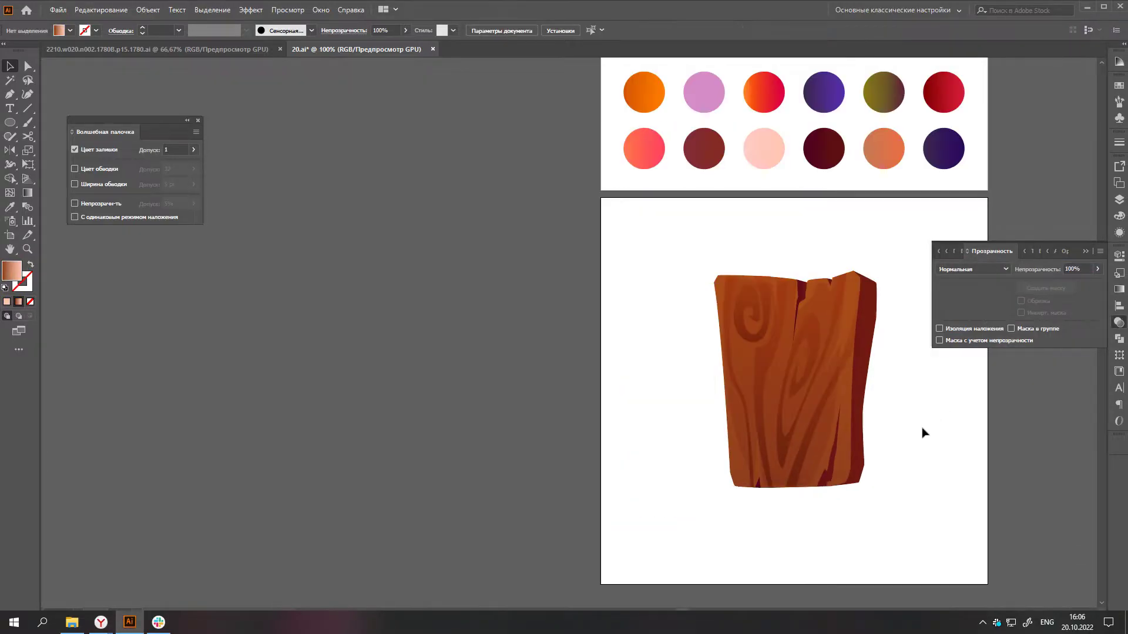
{"action": "scroll", "coordinate": [731, 333], "scroll_direction": "up", "scroll_amount": 5}
{"action": "left_click", "coordinate": [731, 333]}
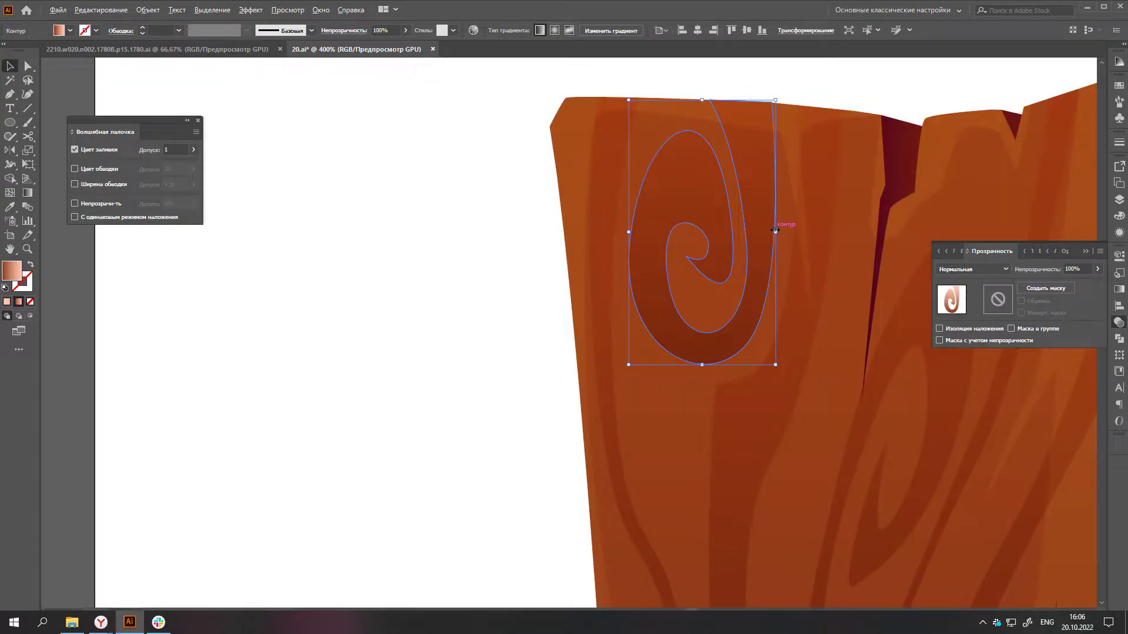
{"action": "left_click_drag", "start_coordinate": [699, 365], "coordinate": [672, 349]}
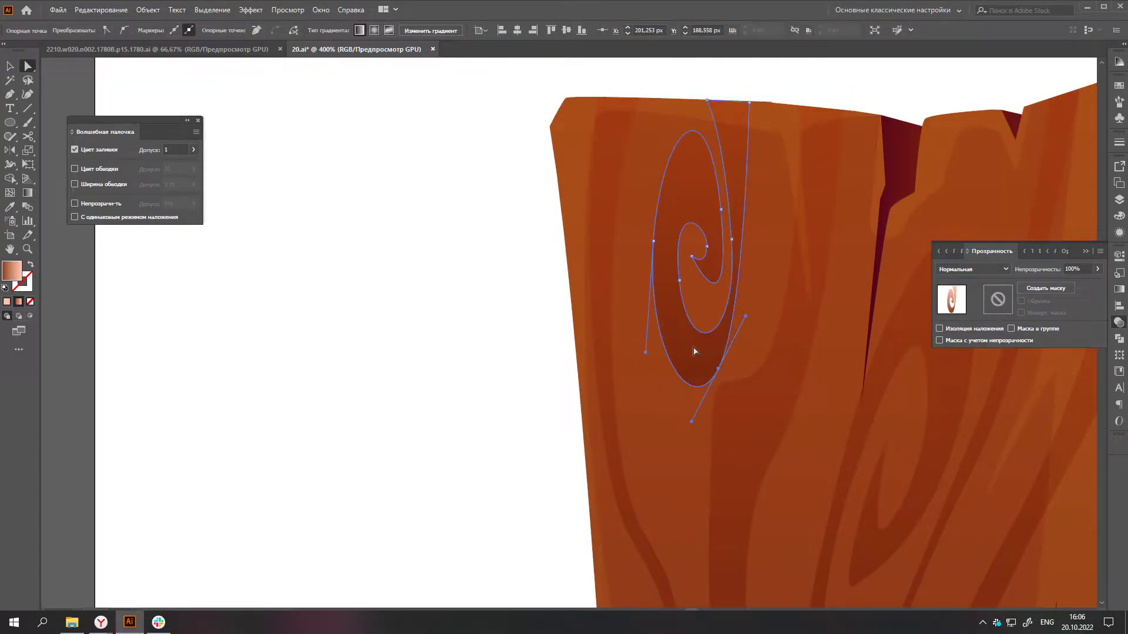
{"action": "scroll", "coordinate": [671, 349], "scroll_direction": "down", "scroll_amount": 4}
{"action": "scroll", "coordinate": [832, 456], "scroll_direction": "down", "scroll_amount": 1}
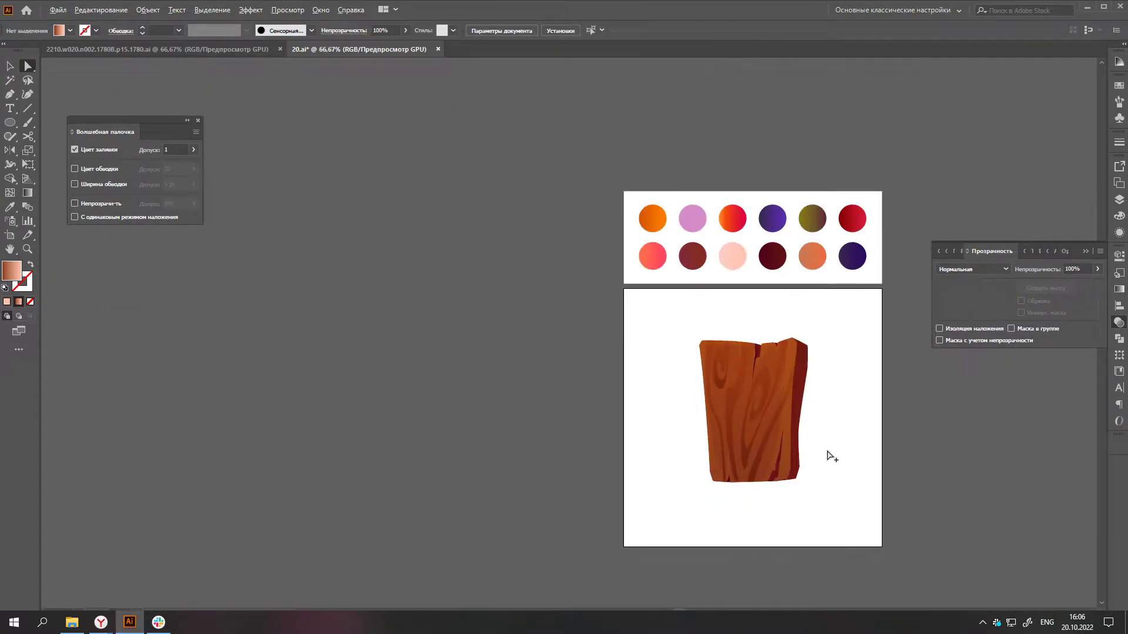
{"action": "left_click", "coordinate": [796, 444]}
- Set the grain group to Multiply with lower opacity and start a path beside the crack
{"action": "left_click", "coordinate": [740, 394]}
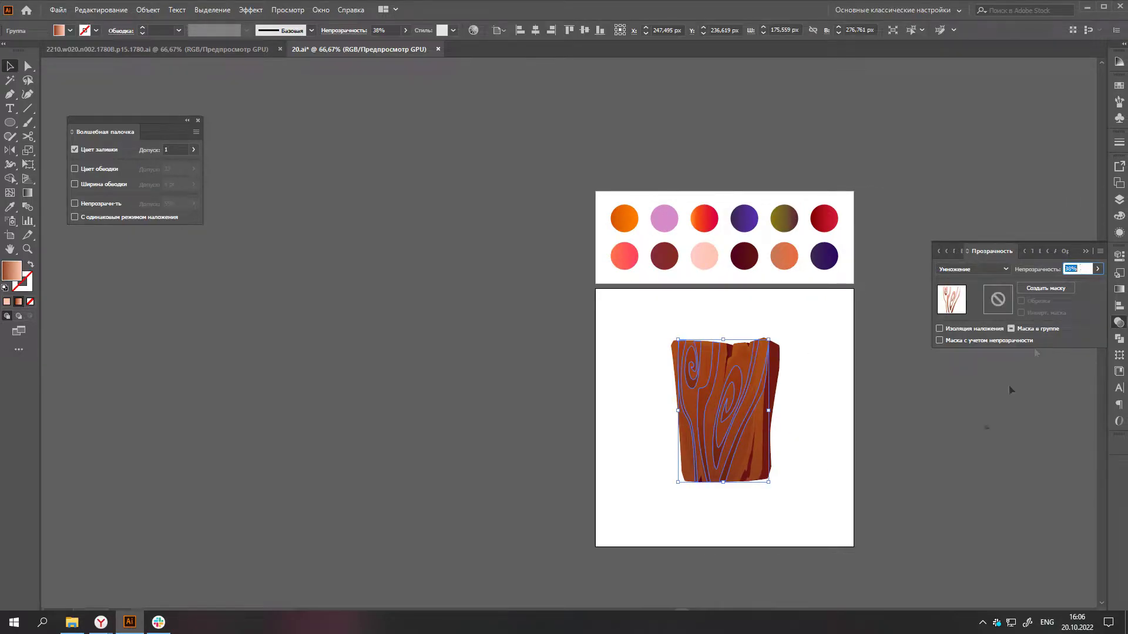
{"action": "left_click", "coordinate": [909, 448]}
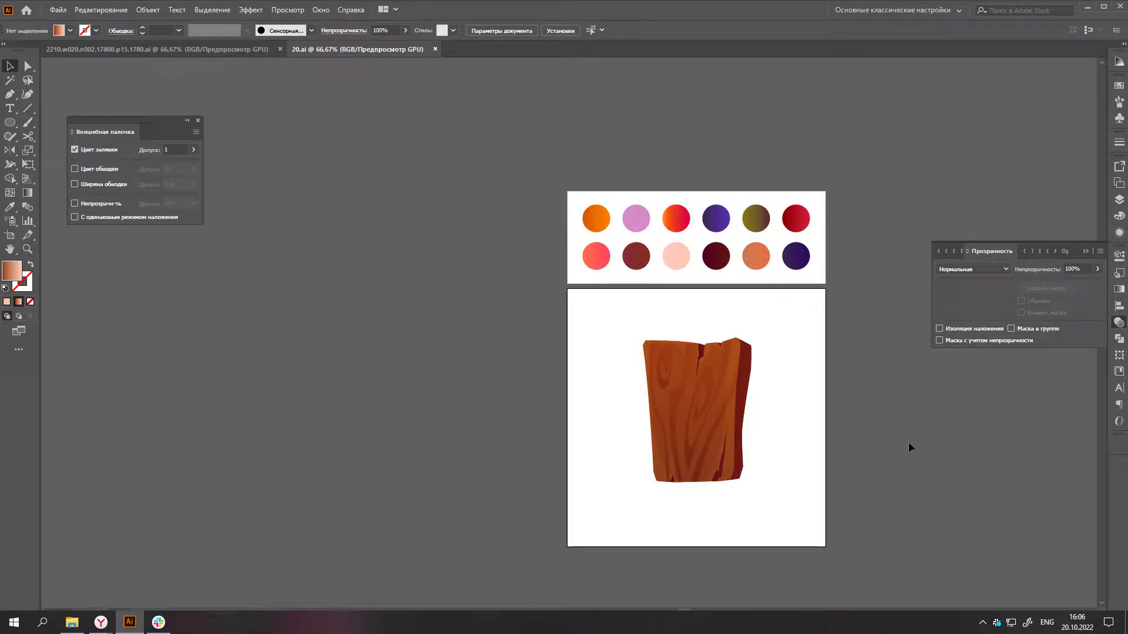
{"action": "scroll", "coordinate": [741, 394], "scroll_direction": "up", "scroll_amount": 2}
{"action": "left_click", "coordinate": [699, 457]}
{"action": "scroll", "coordinate": [718, 411], "scroll_direction": "up", "scroll_amount": 3}
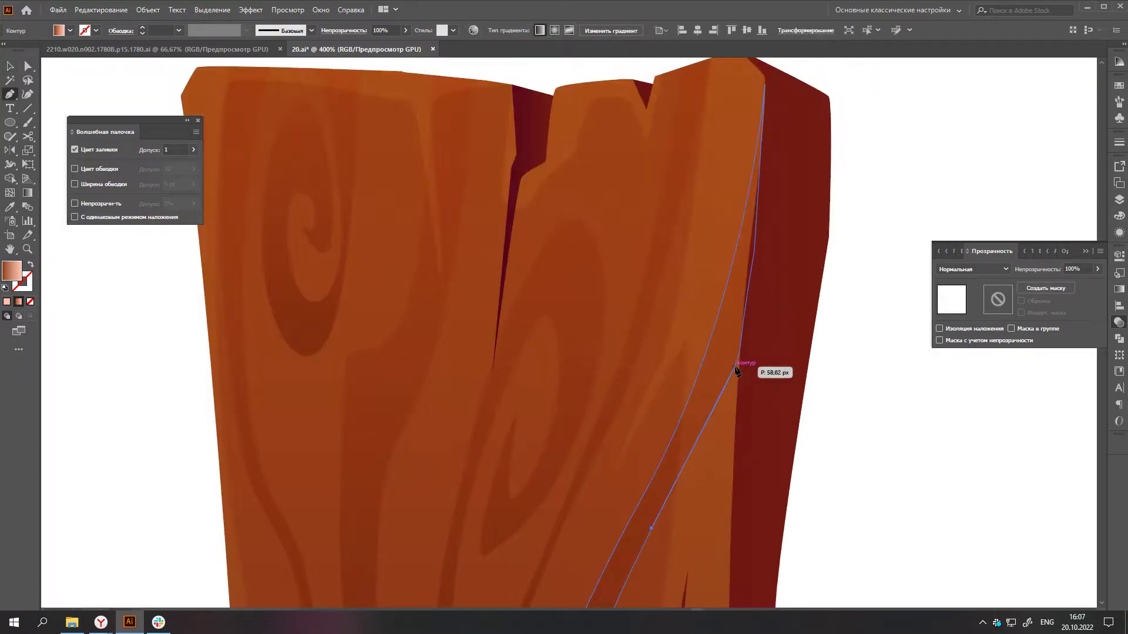
- Close the right-edge sliver and fill it with the dark red gradient
{"action": "left_click_drag", "start_coordinate": [740, 355], "coordinate": [745, 335]}
{"action": "left_click", "coordinate": [780, 416]}
{"action": "left_click_drag", "start_coordinate": [752, 230], "coordinate": [698, 406]}
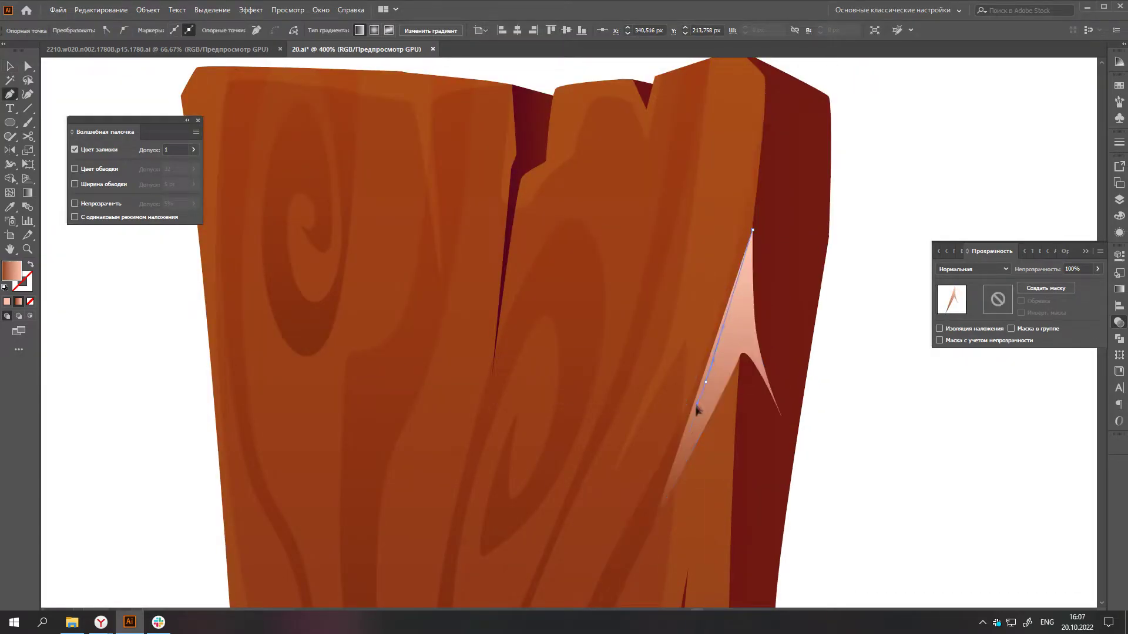
{"action": "left_click", "coordinate": [675, 453]}
{"action": "key", "text": "i"}
{"action": "left_click", "coordinate": [764, 464]}
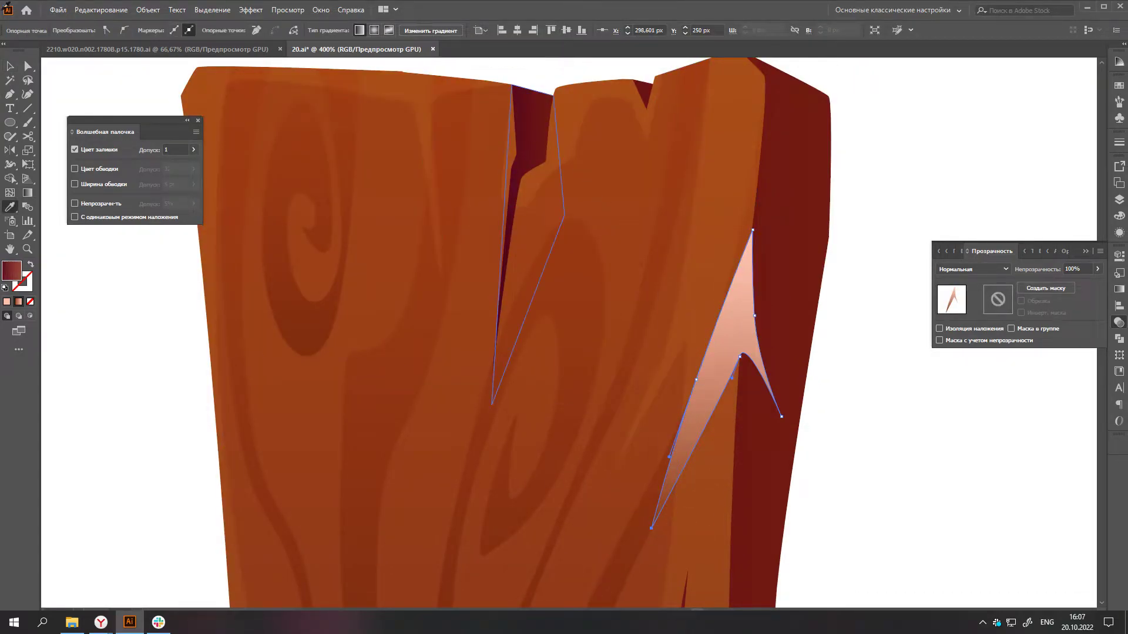
{"action": "scroll", "coordinate": [867, 342], "scroll_direction": "down", "scroll_amount": 2}
{"action": "left_click", "coordinate": [982, 313]}
- Reverse the sliver's gradient and nudge one of its anchors
{"action": "key", "text": "a"}
{"action": "left_click", "coordinate": [926, 358]}
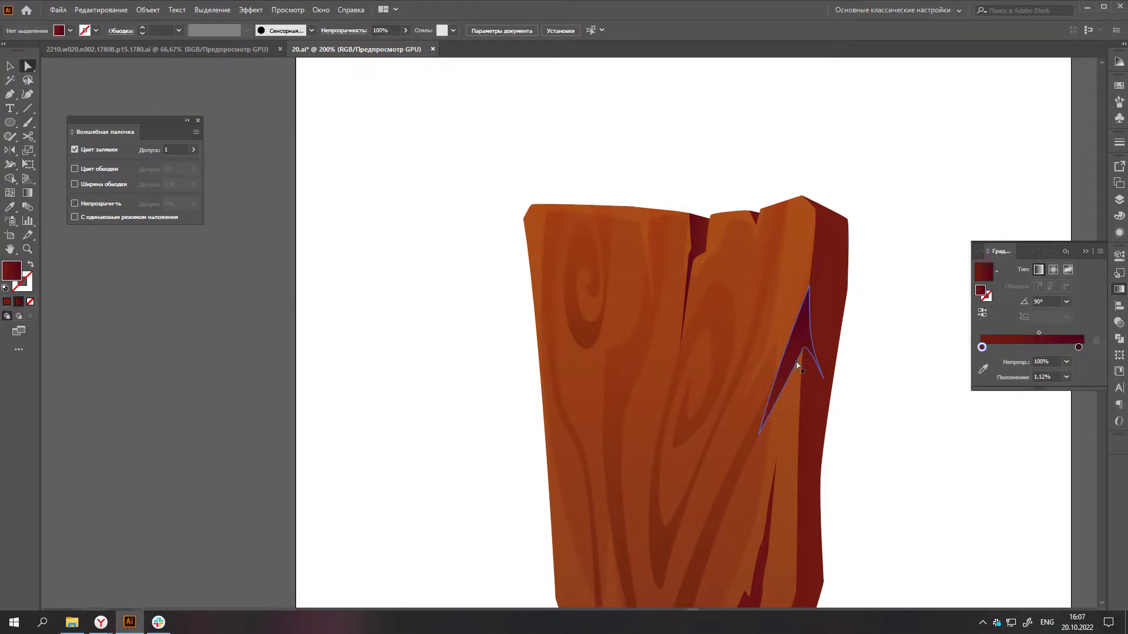
{"action": "key", "text": "ctrl+minus"}
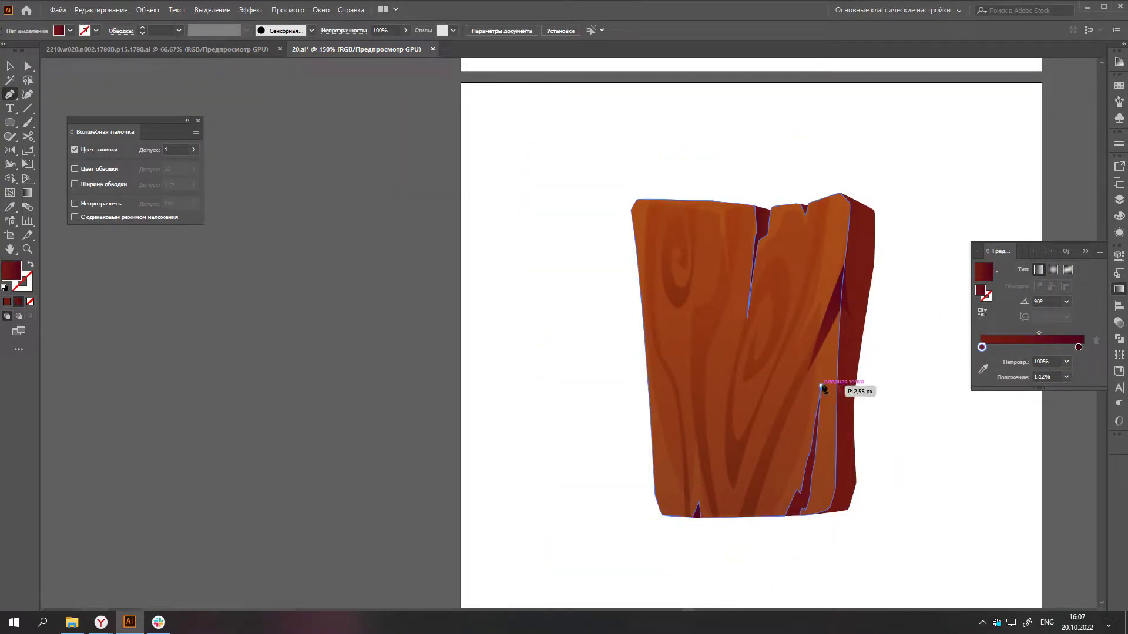
{"action": "scroll", "coordinate": [825, 393], "scroll_direction": "up", "scroll_amount": 2}
{"action": "mouse_move", "coordinate": [827, 391]}
{"action": "left_mouse_down"}
{"action": "mouse_move", "coordinate": [851, 370]}
{"action": "mouse_move", "coordinate": [846, 473]}
{"action": "left_mouse_up"}
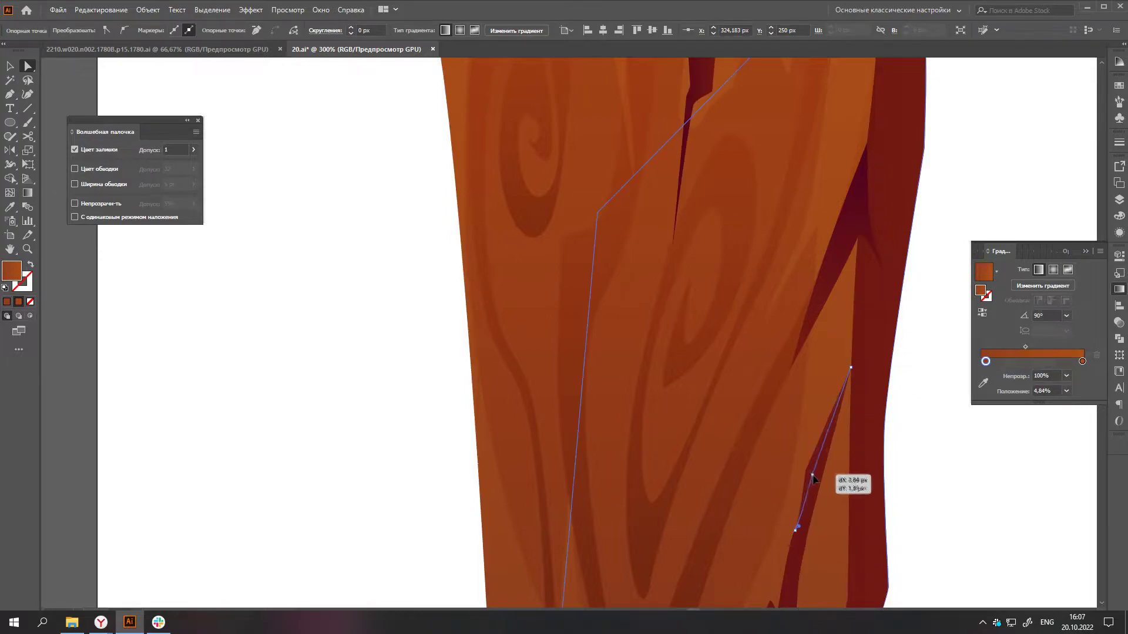
{"action": "key", "text": "ctrl+minus"}
- Draw a second dark shadow sliver on the right edge and select it
{"action": "key", "text": "p"}
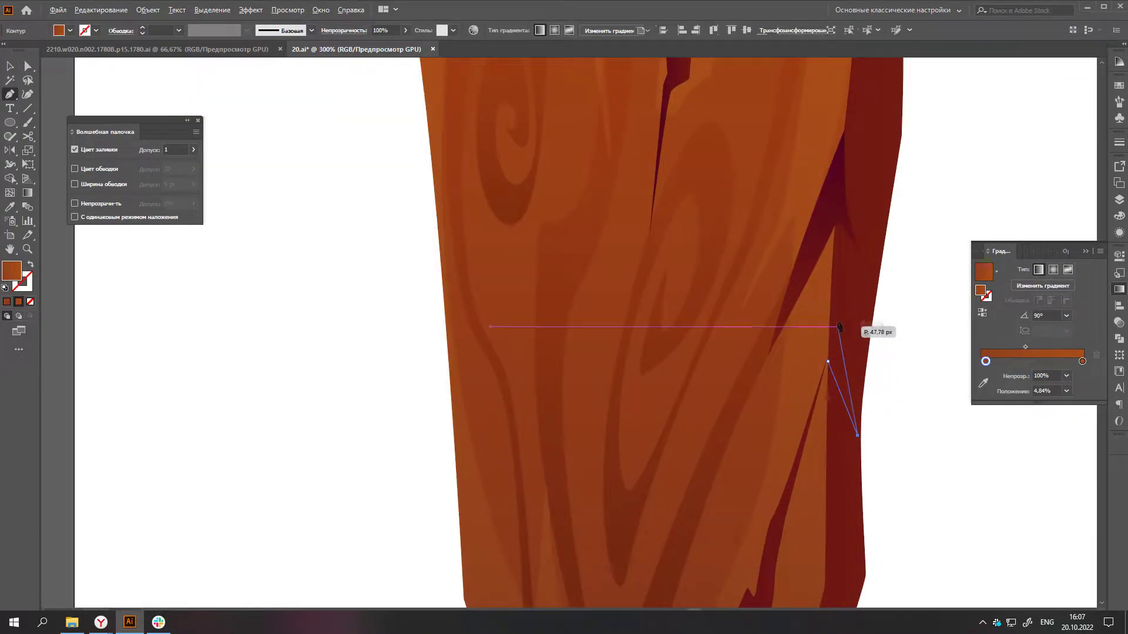
{"action": "left_click", "coordinate": [858, 436]}
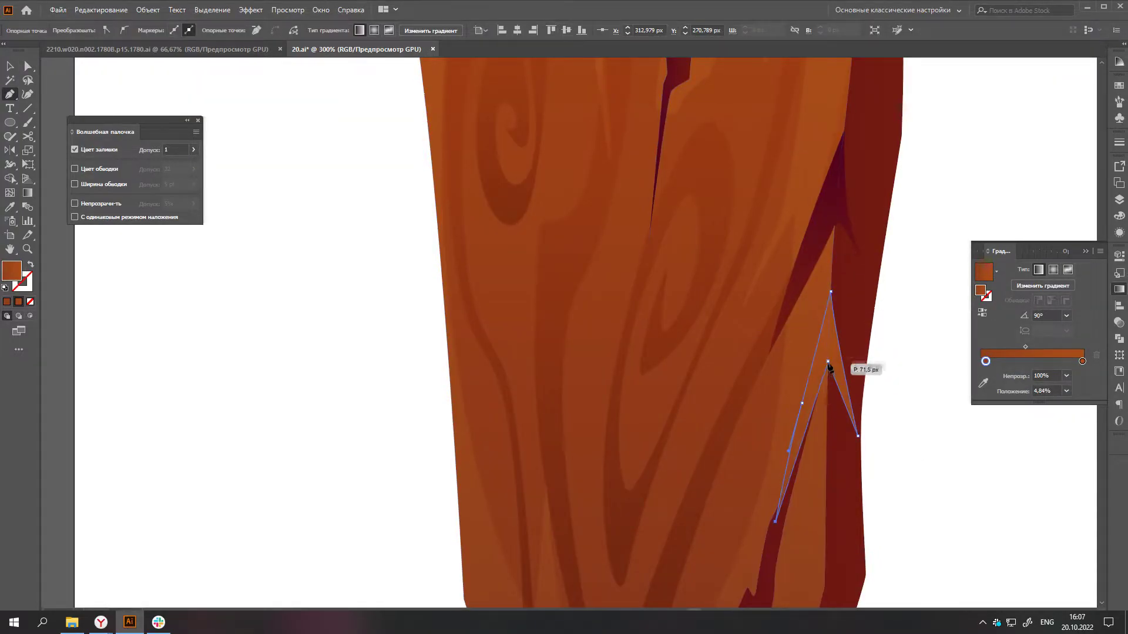
{"action": "key", "text": "ctrl+0"}
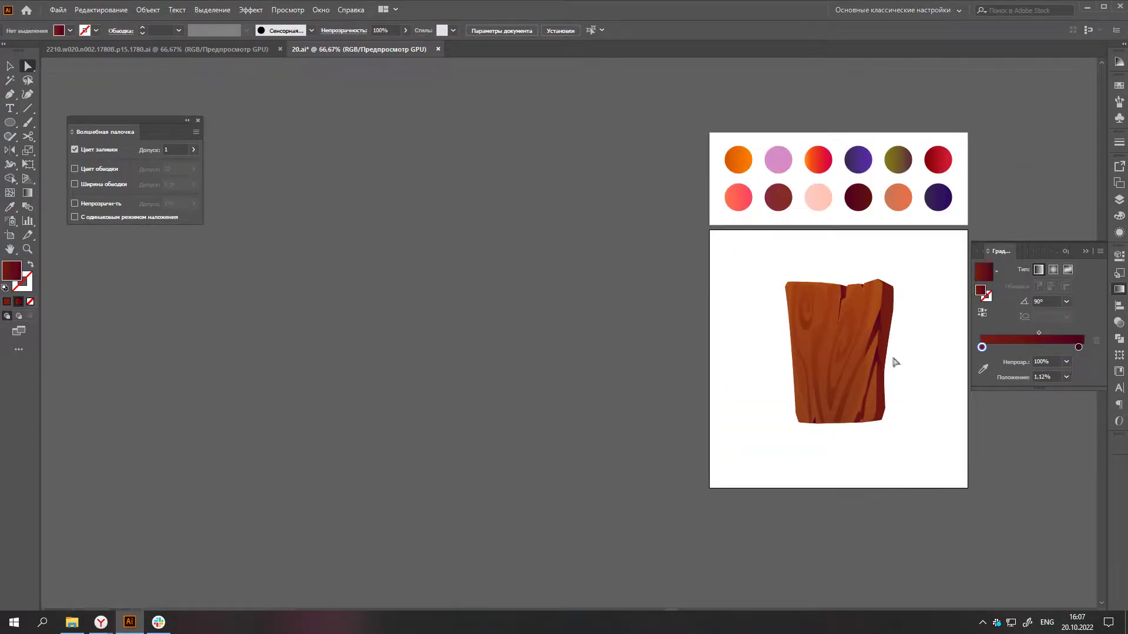
{"action": "scroll", "coordinate": [896, 362], "scroll_direction": "up", "scroll_amount": 5}
{"action": "left_click", "coordinate": [855, 367]}
- Refine the dark sliver's anchor points and save the document
{"action": "left_click_drag", "start_coordinate": [838, 301], "coordinate": [805, 465]}
{"action": "scroll", "coordinate": [805, 465], "scroll_direction": "down", "scroll_amount": 1}
{"action": "scroll", "coordinate": [806, 465], "scroll_direction": "down", "scroll_amount": 3}
{"action": "scroll", "coordinate": [911, 466], "scroll_direction": "down", "scroll_amount": 1}
{"action": "left_click", "coordinate": [818, 496]}
{"action": "scroll", "coordinate": [814, 509], "scroll_direction": "up", "scroll_amount": 4}
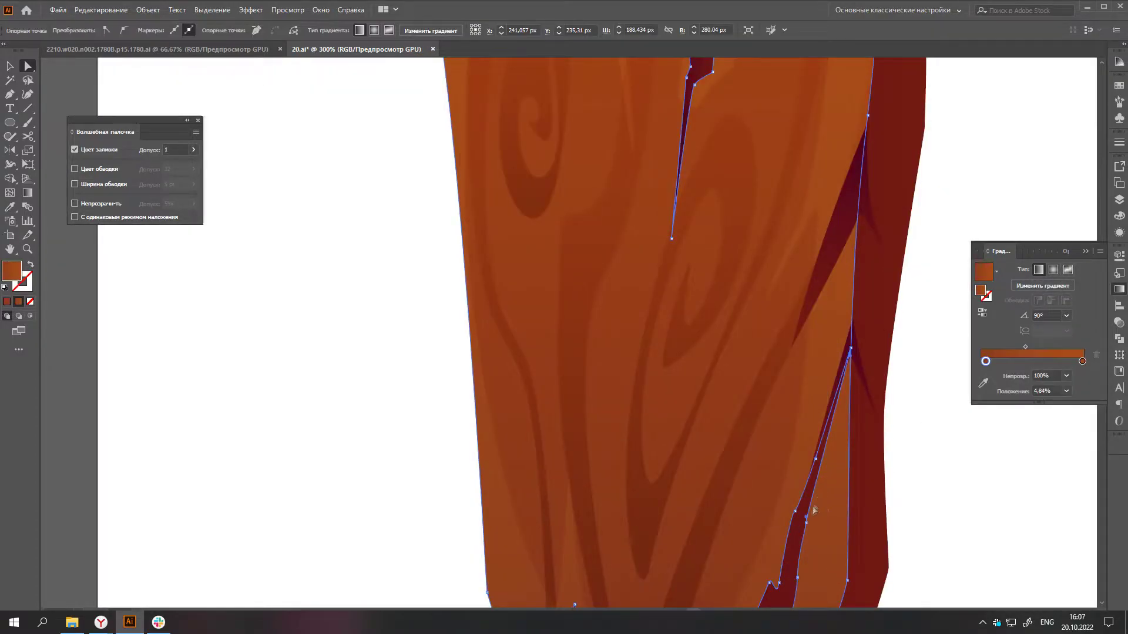
{"action": "left_click", "coordinate": [822, 461]}
{"action": "scroll", "coordinate": [846, 398], "scroll_direction": "up", "scroll_amount": 1}
{"action": "left_click_drag", "start_coordinate": [833, 401], "coordinate": [835, 401]}
{"action": "key", "text": "ctrl+1"}
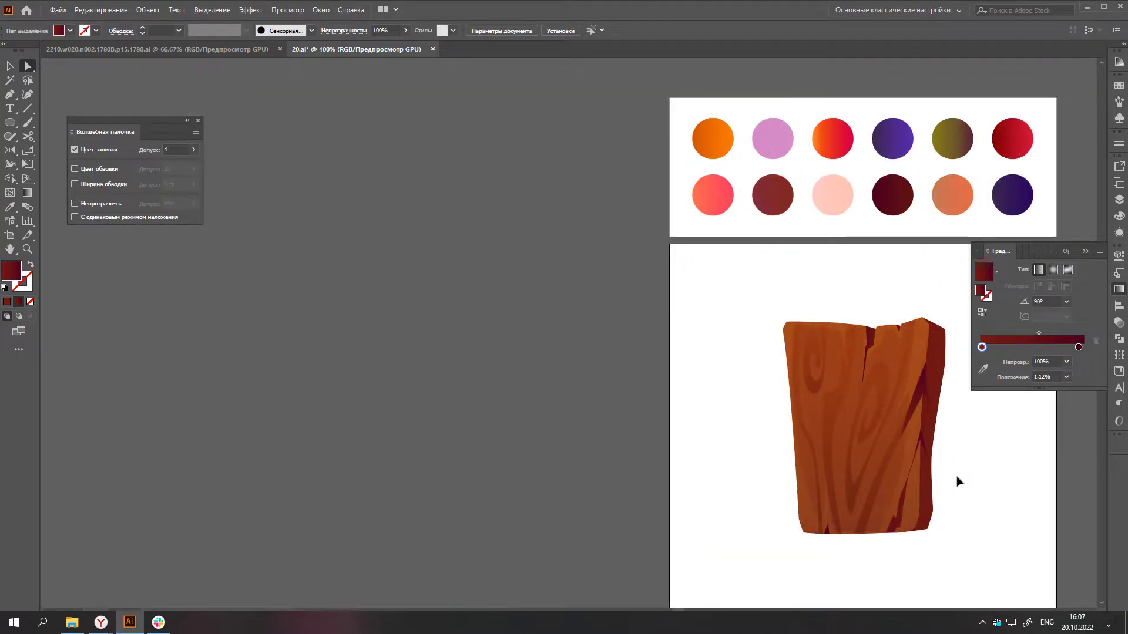
{"action": "key", "text": "ctrl+s"}
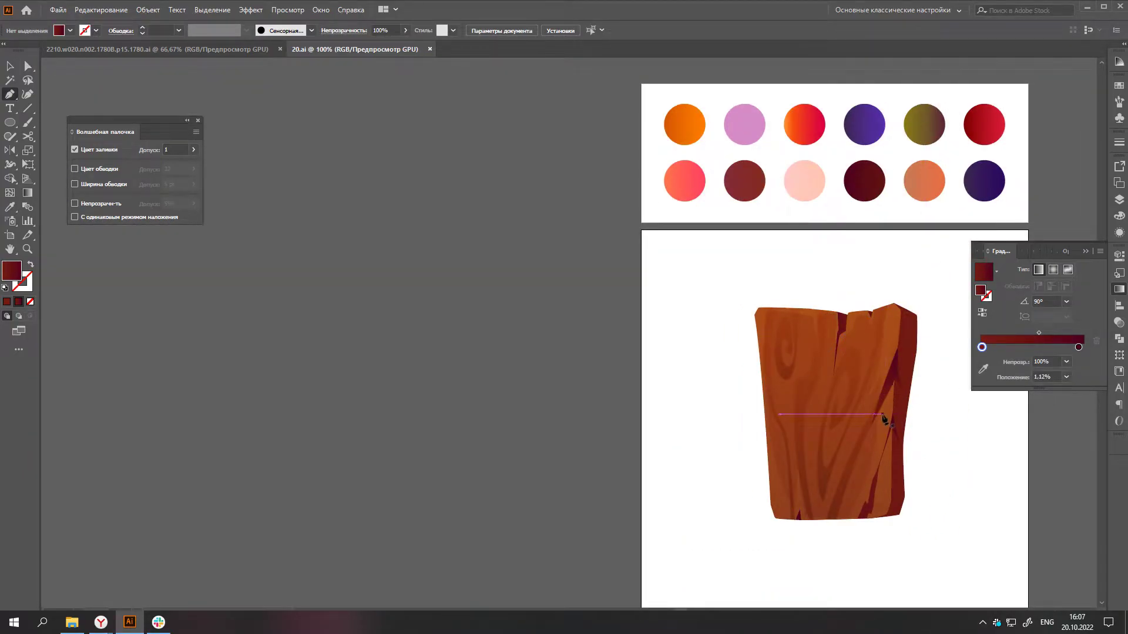
- Adjust the colour of the crack's gradient stop
{"action": "scroll", "coordinate": [884, 418], "scroll_direction": "up", "scroll_amount": 2}
{"action": "key", "text": "a"}
{"action": "left_click", "coordinate": [909, 359]}
{"action": "double_click", "coordinate": [982, 361]}
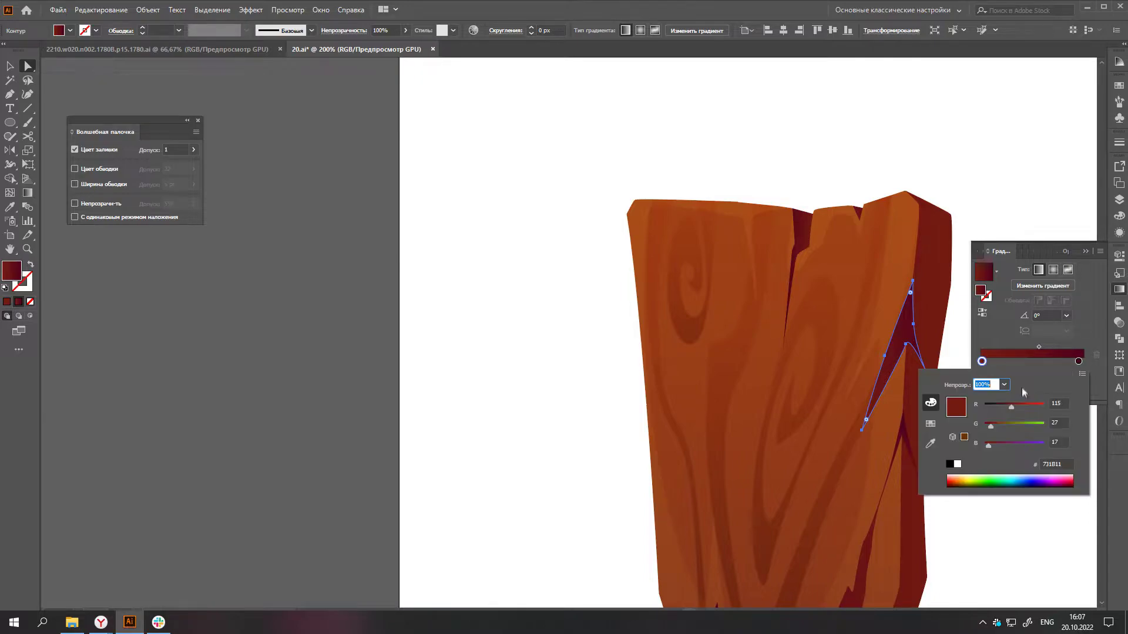
{"action": "left_click", "coordinate": [975, 186]}
{"action": "key", "text": "ctrl+minus"}
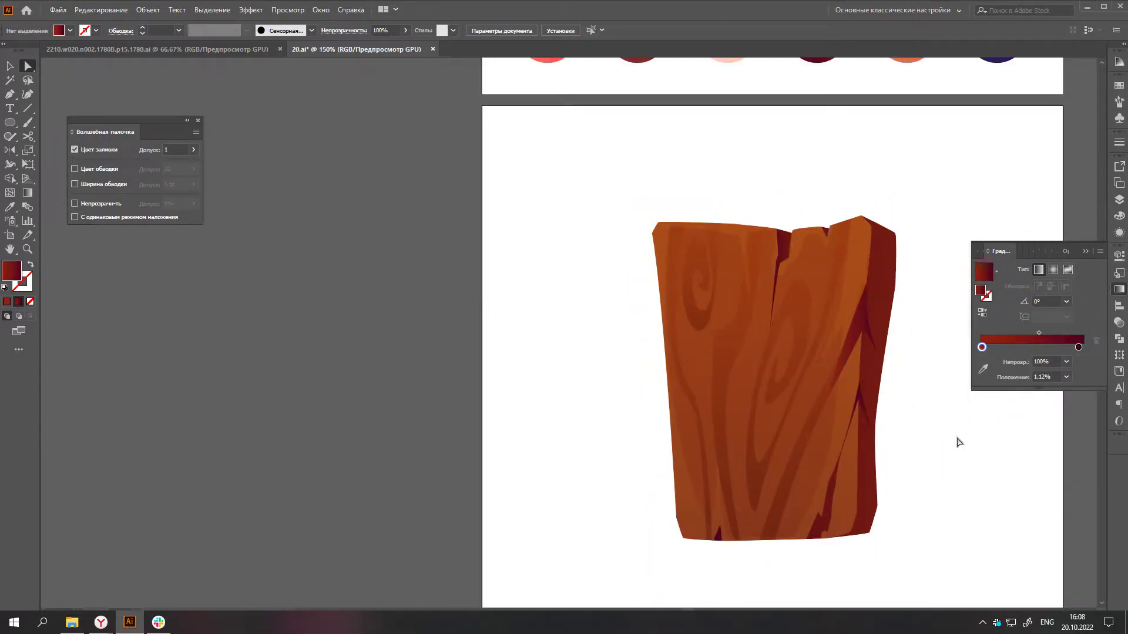
{"action": "left_click", "coordinate": [844, 360]}
{"action": "double_click", "coordinate": [981, 362]}
{"action": "double_click", "coordinate": [981, 361]}
{"action": "left_click", "coordinate": [926, 285]}
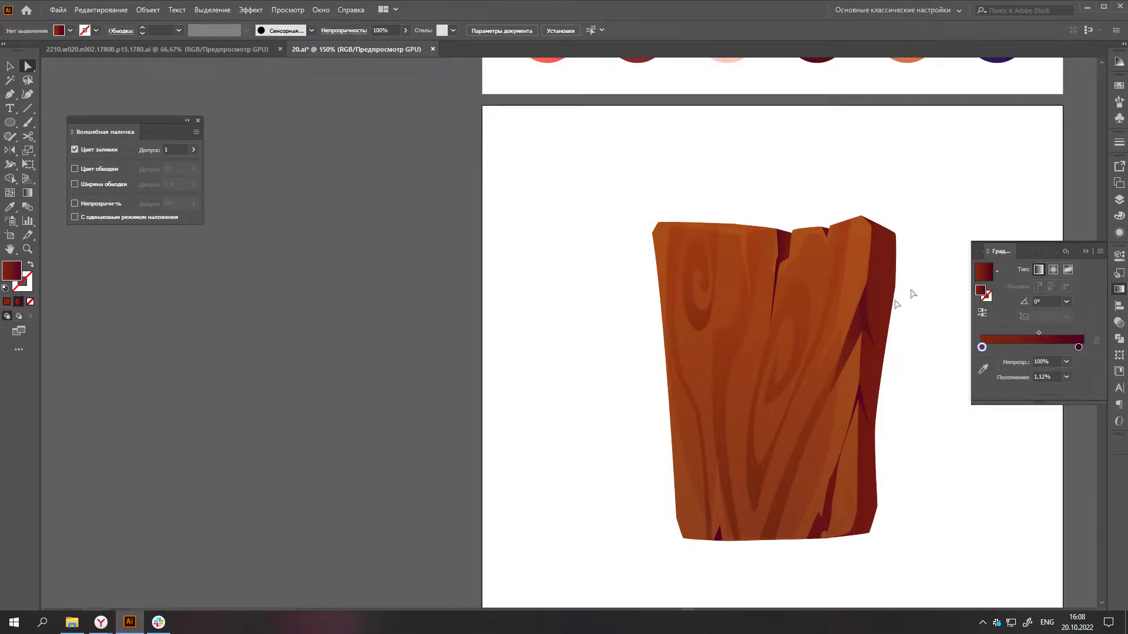
{"action": "key", "text": "ctrl+minus"}
{"action": "key", "text": "ctrl+minus"}
- Pen-draw a narrow lens-shaped crack on the plank's right board
{"action": "scroll", "coordinate": [888, 392], "scroll_direction": "down", "scroll_amount": 1}
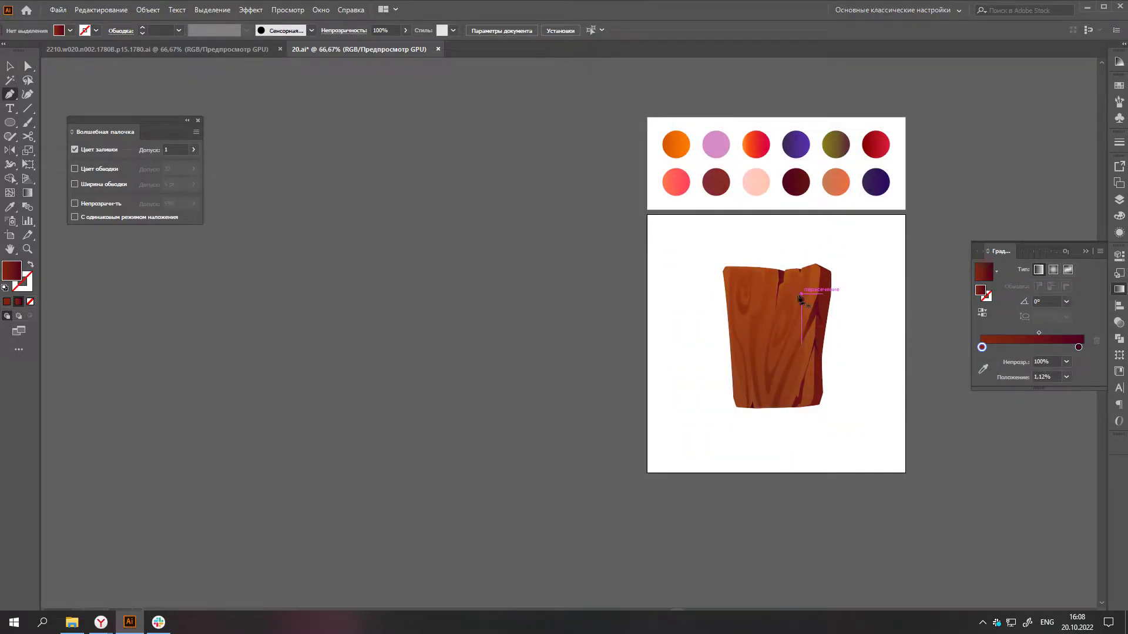
{"action": "scroll", "coordinate": [787, 303], "scroll_direction": "up", "scroll_amount": 3}
{"action": "left_click", "coordinate": [754, 375], "text": "ctrl"}
{"action": "scroll", "coordinate": [755, 401], "scroll_direction": "up", "scroll_amount": 3}
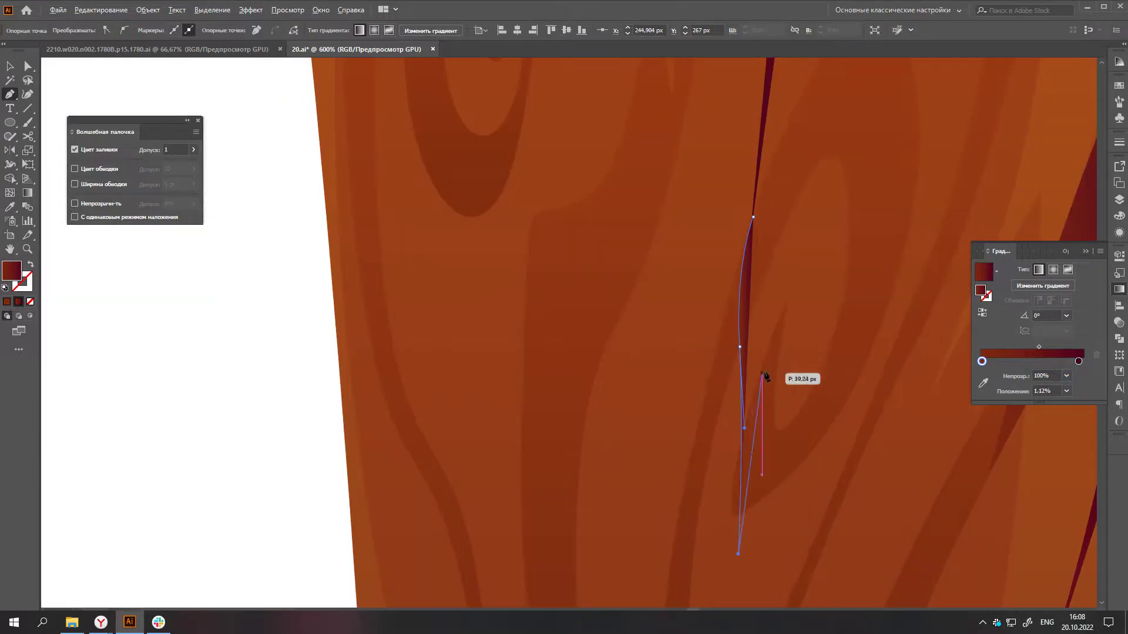
{"action": "left_click_drag", "start_coordinate": [728, 411], "coordinate": [722, 448]}
{"action": "scroll", "coordinate": [722, 446], "scroll_direction": "down", "scroll_amount": 2}
{"action": "left_click", "coordinate": [752, 242]}
{"action": "scroll", "coordinate": [751, 242], "scroll_direction": "down", "scroll_amount": 1}
- Set the new crack's gradient angle to 90° and deselect it
{"action": "left_click", "coordinate": [1066, 316]}
{"action": "left_click", "coordinate": [1078, 379]}
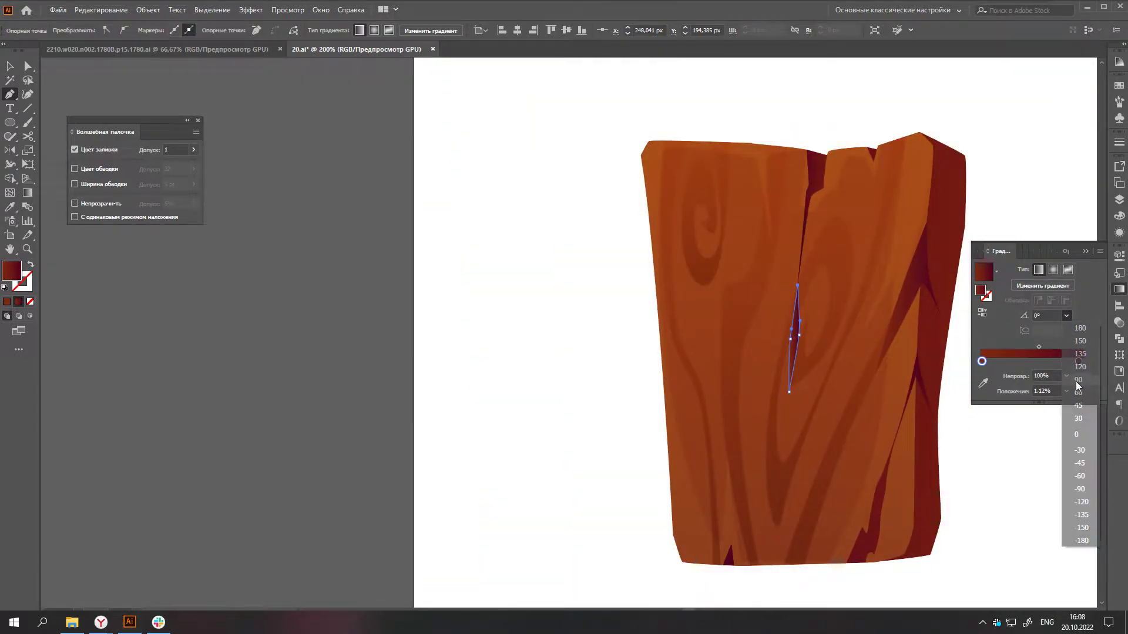
{"action": "scroll", "coordinate": [767, 311], "scroll_direction": "up", "scroll_amount": 3}
{"action": "scroll", "coordinate": [897, 421], "scroll_direction": "down", "scroll_amount": 5}
{"action": "left_click", "coordinate": [897, 421]}
{"action": "scroll", "coordinate": [897, 421], "scroll_direction": "down", "scroll_amount": 1}
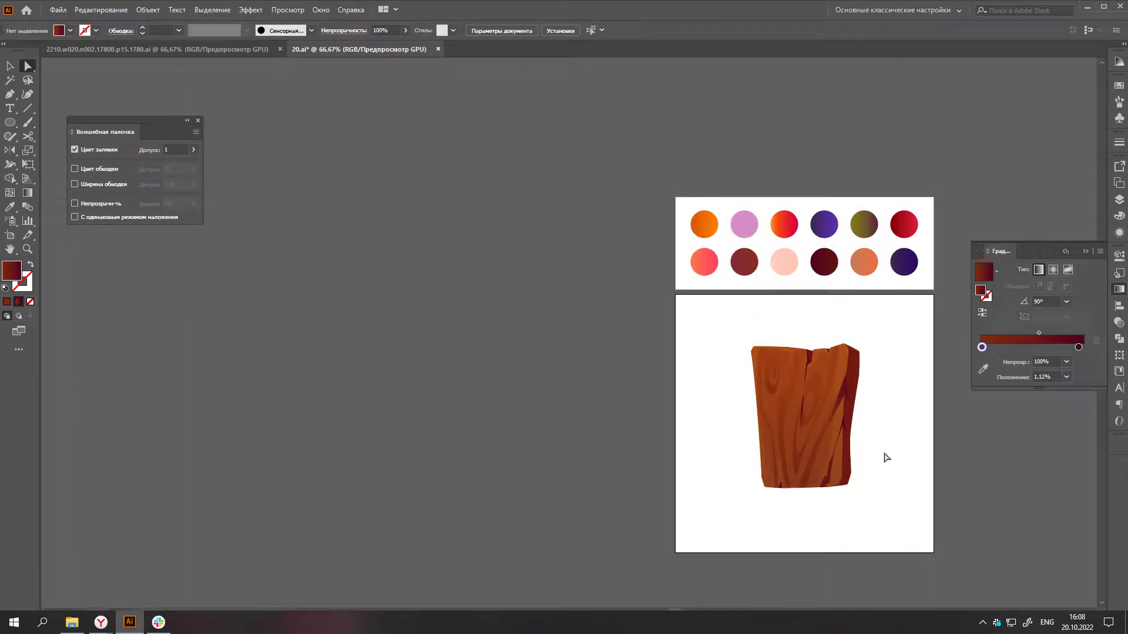
- Draw a dark triangular shadow piece at the plank's bottom-right corner
{"action": "scroll", "coordinate": [886, 457], "scroll_direction": "down", "scroll_amount": 2}
{"action": "scroll", "coordinate": [863, 459], "scroll_direction": "right", "scroll_amount": 1}
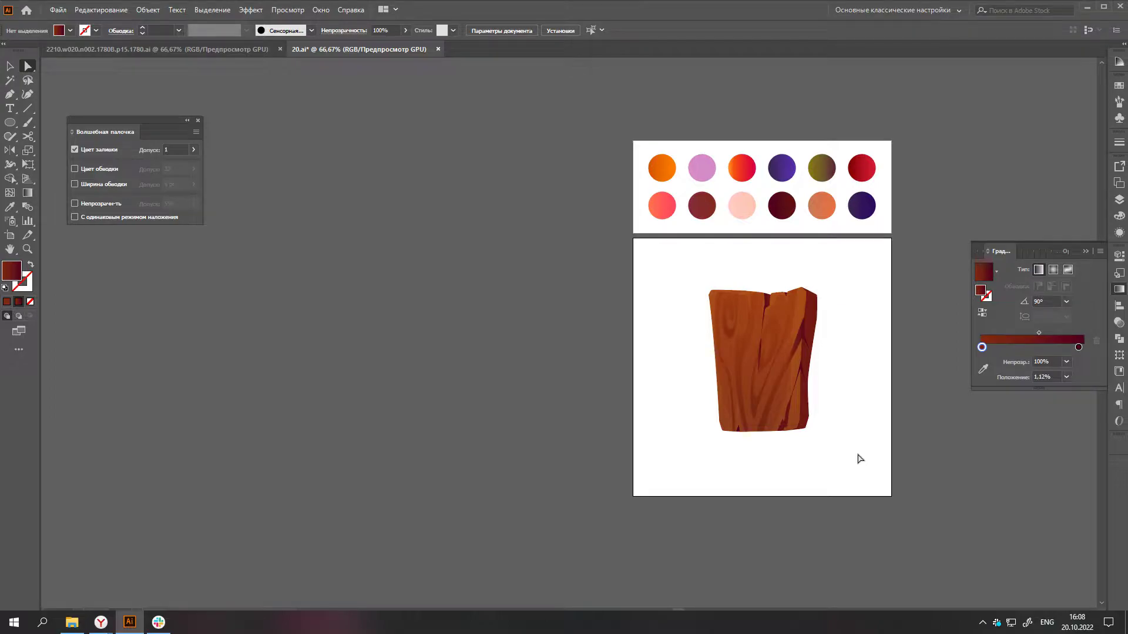
{"action": "scroll", "coordinate": [825, 433], "scroll_direction": "up", "scroll_amount": 5}
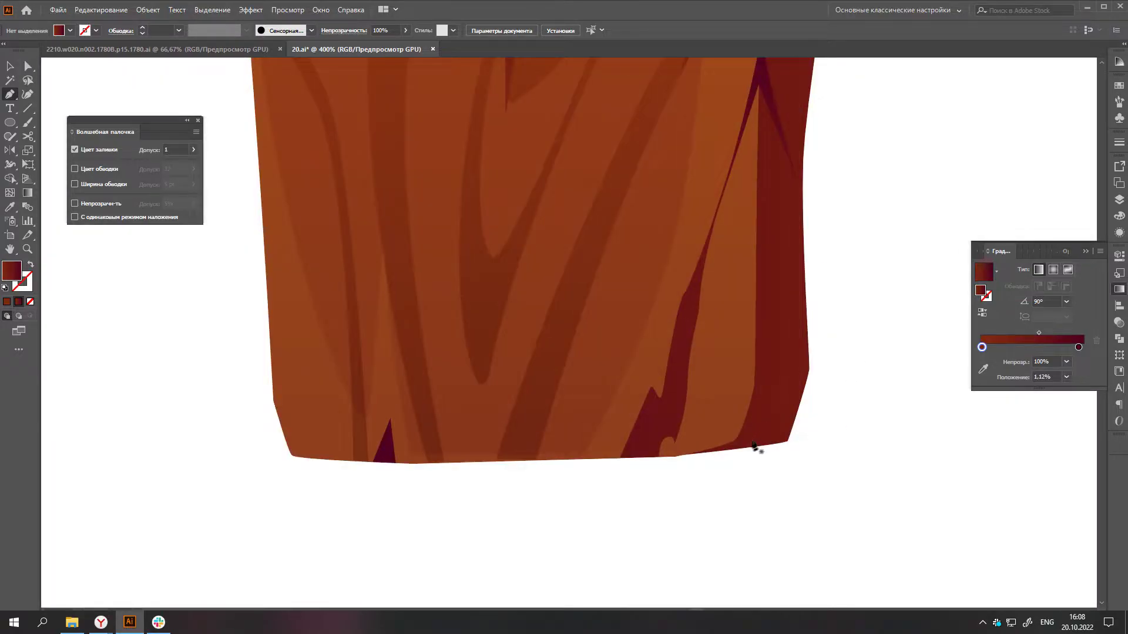
{"action": "left_click", "coordinate": [738, 446]}
{"action": "left_click", "coordinate": [758, 386]}
{"action": "left_click", "coordinate": [809, 369]}
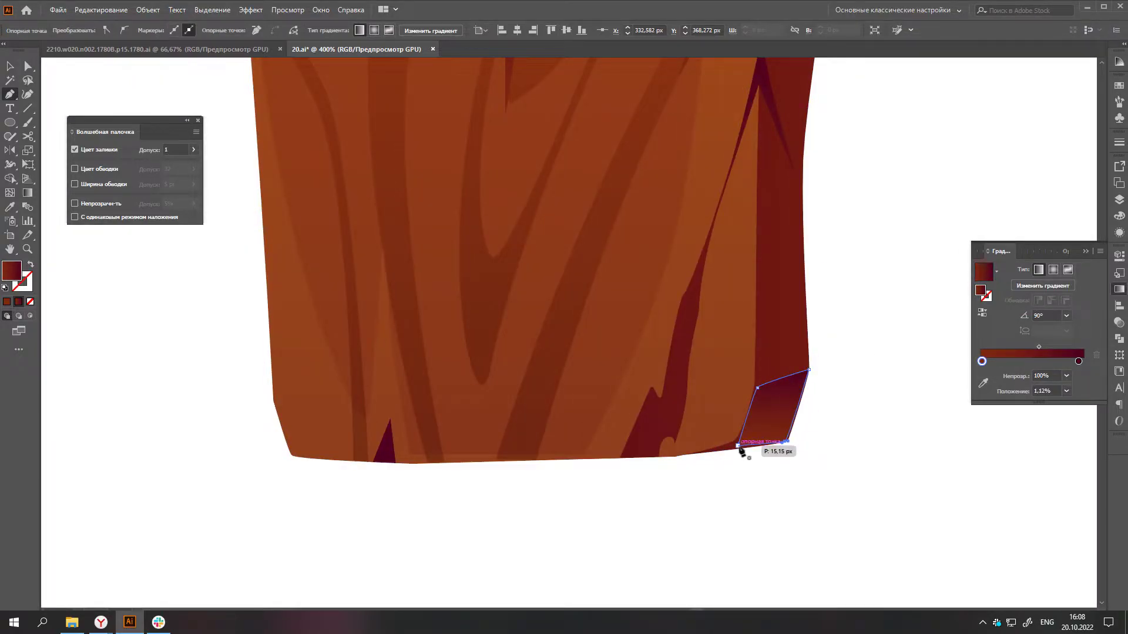
{"action": "left_click", "coordinate": [737, 446]}
{"action": "scroll", "coordinate": [737, 446], "scroll_direction": "down", "scroll_amount": 5}
{"action": "left_click", "coordinate": [675, 305]}
- Pen-draw a curved bevel highlight shape on the plank's top-right corner
{"action": "scroll", "coordinate": [784, 433], "scroll_direction": "up", "scroll_amount": 3}
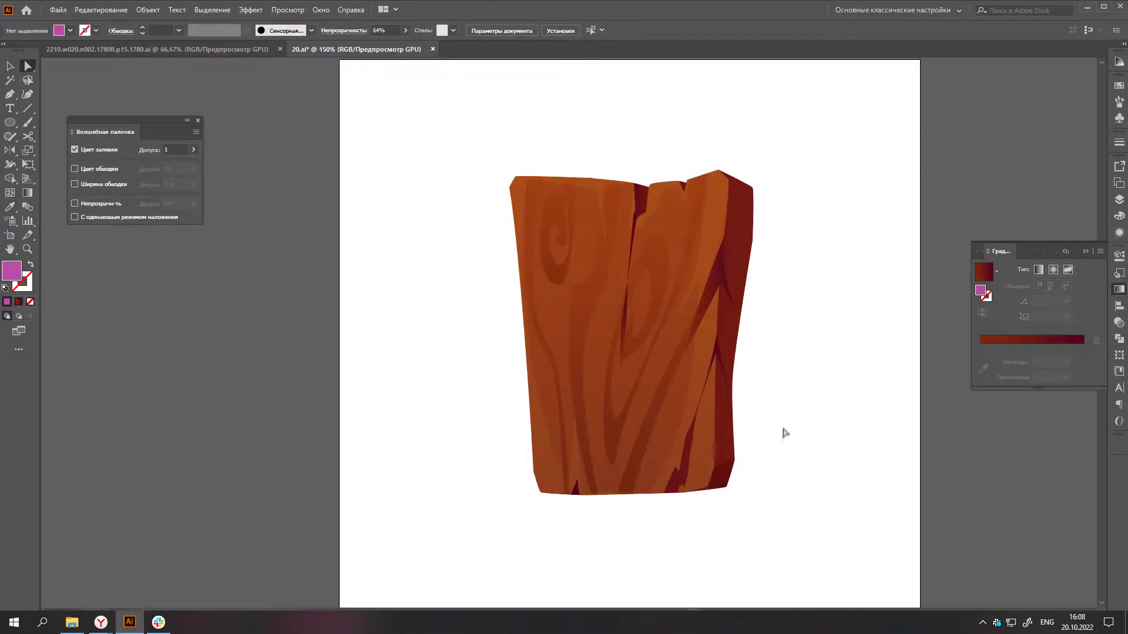
{"action": "scroll", "coordinate": [775, 370], "scroll_direction": "up", "scroll_amount": 1}
{"action": "key", "text": "p"}
{"action": "scroll", "coordinate": [737, 242], "scroll_direction": "up", "scroll_amount": 2}
{"action": "left_click", "coordinate": [718, 218]}
{"action": "left_click_drag", "start_coordinate": [758, 238], "coordinate": [764, 249]}
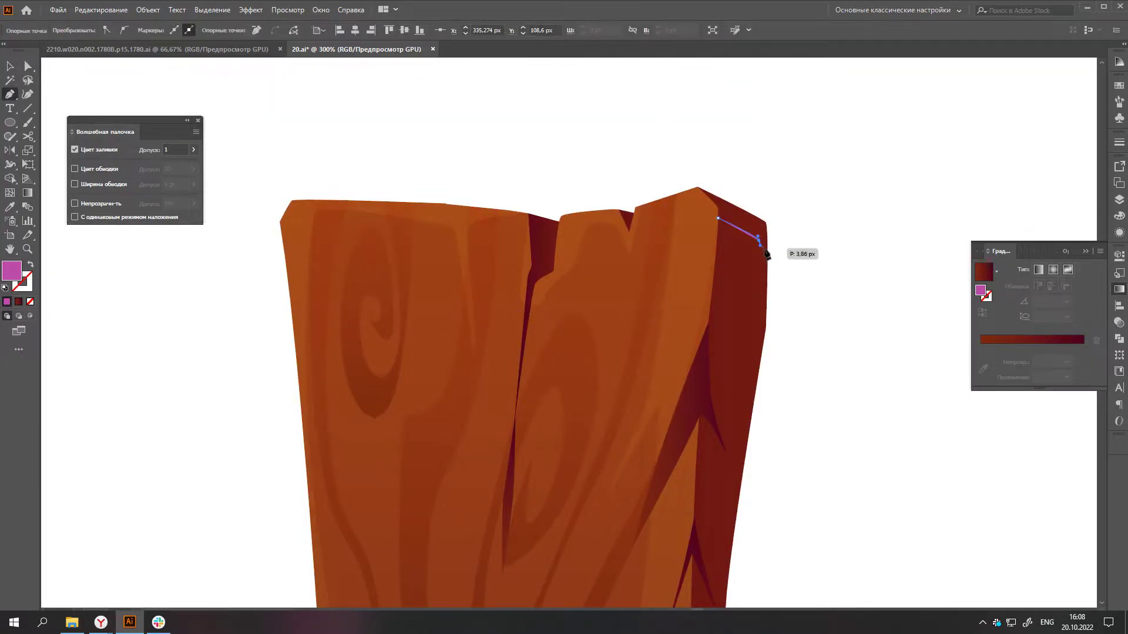
{"action": "scroll", "coordinate": [767, 251], "scroll_direction": "up", "scroll_amount": 1}
{"action": "left_click", "coordinate": [763, 217]}
{"action": "left_click_drag", "start_coordinate": [629, 148], "coordinate": [654, 171]}
{"action": "left_click", "coordinate": [666, 186]}
- Fill the bevel with the light peach swatch and set Soft Light blending
{"action": "key", "text": "ctrl+1"}
{"action": "scroll", "coordinate": [662, 244], "scroll_direction": "up", "scroll_amount": 1}
{"action": "key", "text": "i"}
{"action": "left_click", "coordinate": [621, 184]}
{"action": "left_click", "coordinate": [1119, 322]}
{"action": "left_click", "coordinate": [972, 269]}
{"action": "left_click", "coordinate": [964, 385]}
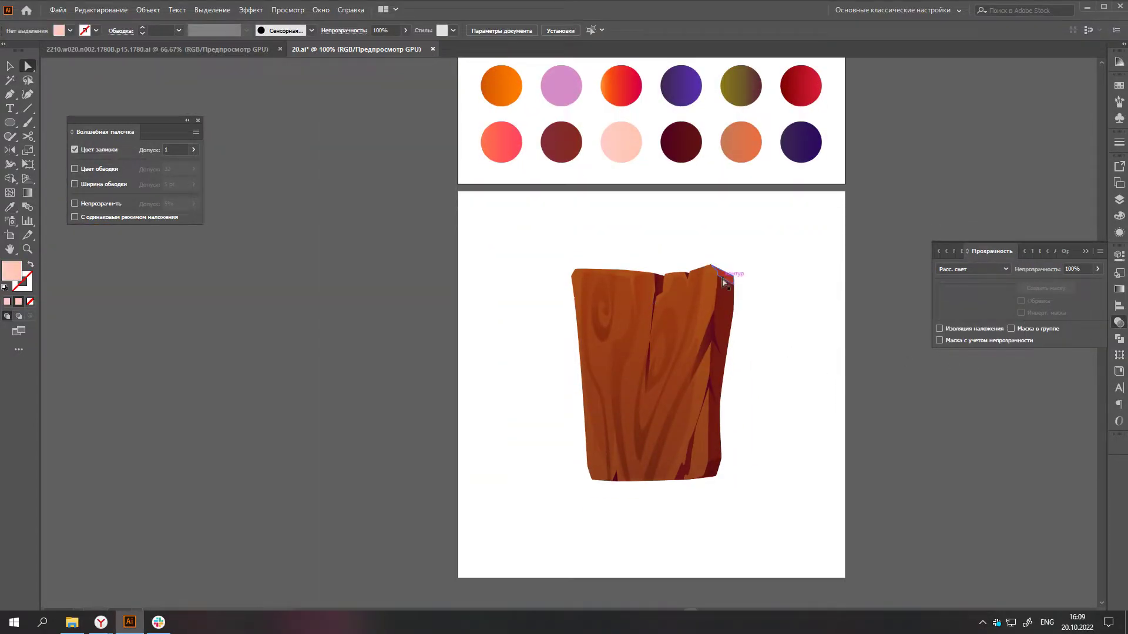
{"action": "scroll", "coordinate": [723, 284], "scroll_direction": "up", "scroll_amount": 4}
- Refine a bevel anchor and set the highlight's opacity to 50%
{"action": "key", "text": "a"}
{"action": "left_click_drag", "start_coordinate": [704, 274], "coordinate": [712, 281]}
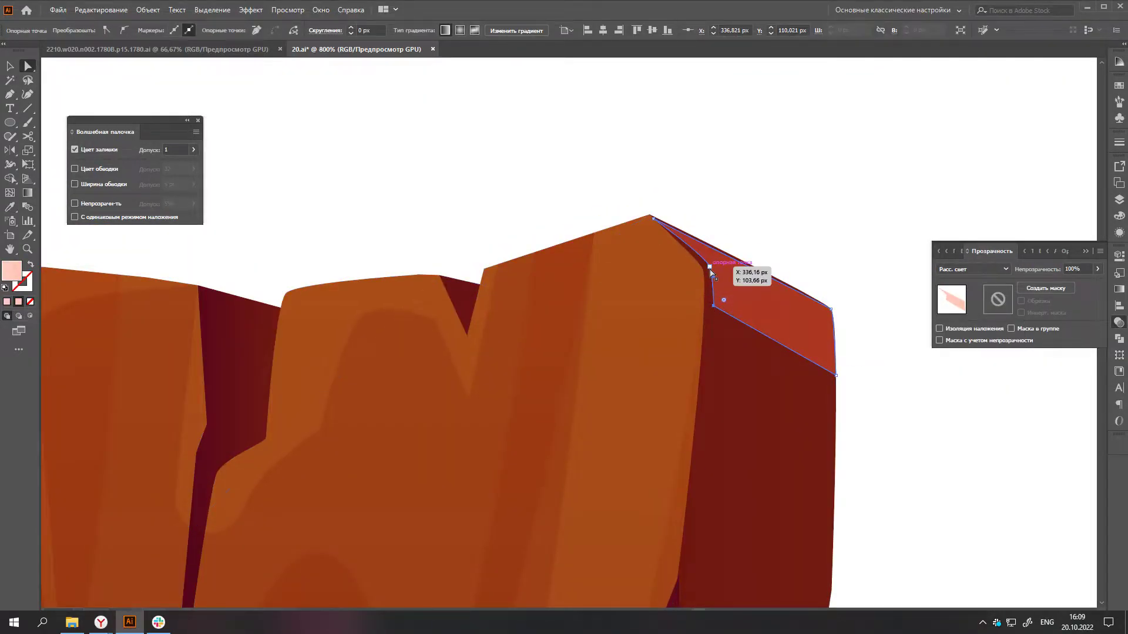
{"action": "scroll", "coordinate": [890, 287], "scroll_direction": "down", "scroll_amount": 1}
{"action": "type", "text": "50"}
{"action": "key", "text": "Return"}
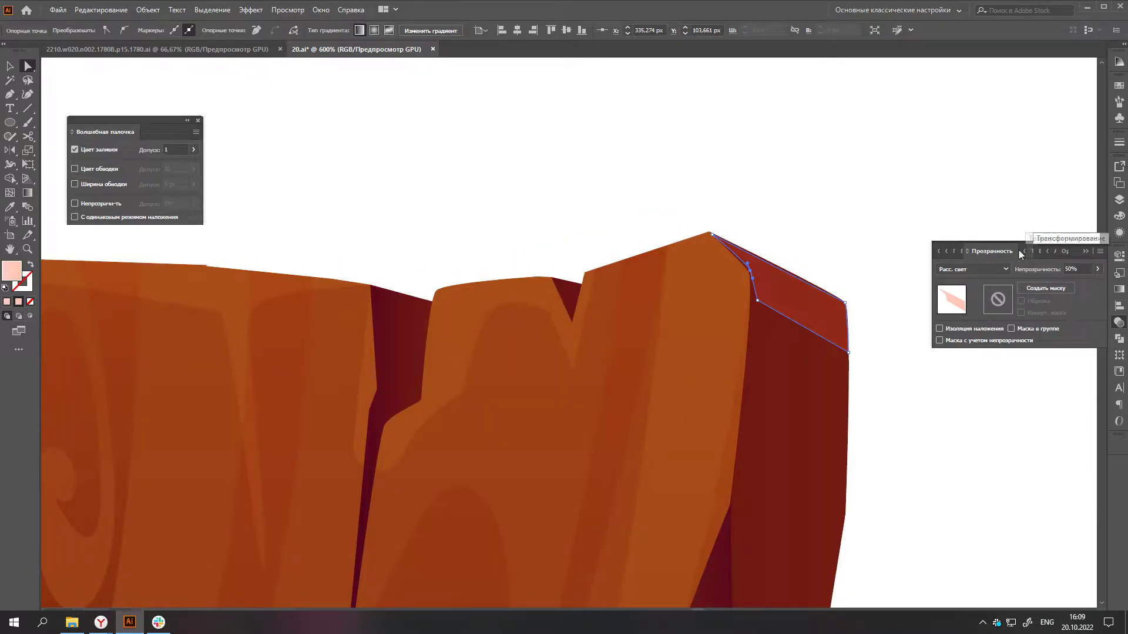
{"action": "scroll", "coordinate": [776, 344], "scroll_direction": "down", "scroll_amount": 5}
{"action": "key", "text": "ctrl+shift+a"}
{"action": "scroll", "coordinate": [845, 362], "scroll_direction": "down", "scroll_amount": 2}
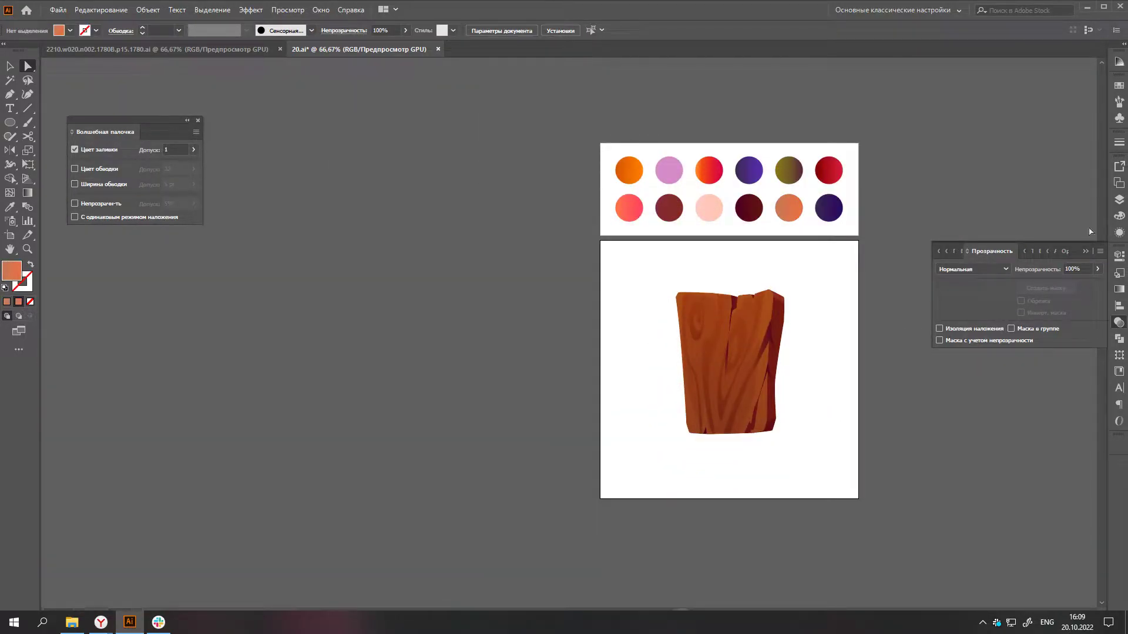
- Start pen-drawing a highlight along the right board's top edge and right side
{"action": "left_click", "coordinate": [1119, 216]}
{"action": "scroll", "coordinate": [825, 310], "scroll_direction": "up", "scroll_amount": 1}
{"action": "key", "text": "p"}
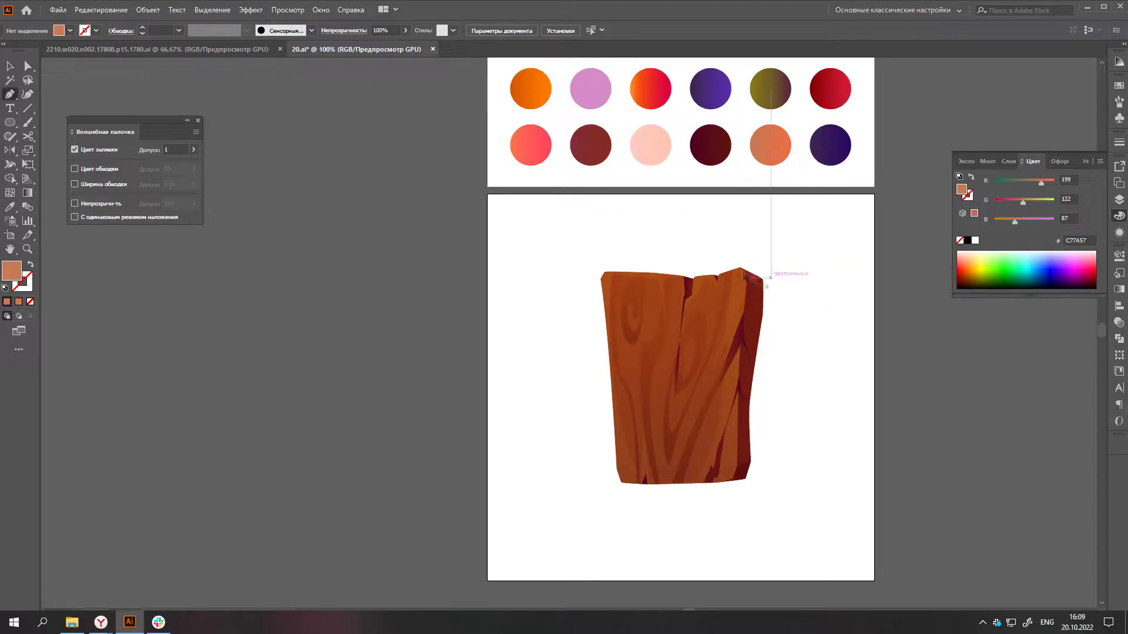
{"action": "scroll", "coordinate": [800, 252], "scroll_direction": "up", "scroll_amount": 4}
{"action": "scroll", "coordinate": [805, 313], "scroll_direction": "up", "scroll_amount": 2}
{"action": "left_click", "coordinate": [629, 337]}
{"action": "left_click", "coordinate": [794, 288]}
{"action": "left_click", "coordinate": [833, 351]}
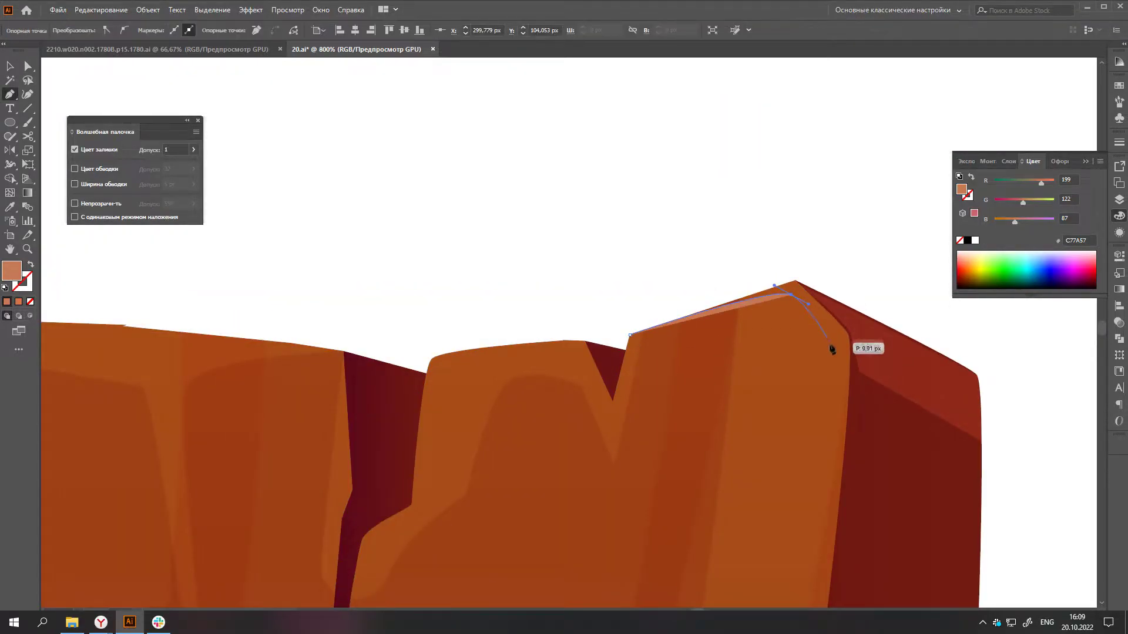
{"action": "scroll", "coordinate": [831, 347], "scroll_direction": "down", "scroll_amount": 2}
{"action": "left_click", "coordinate": [830, 444]}
- Complete the top highlight outline and colour it orange C7693B
{"action": "scroll", "coordinate": [847, 343], "scroll_direction": "up", "scroll_amount": 1}
{"action": "left_click", "coordinate": [842, 336]}
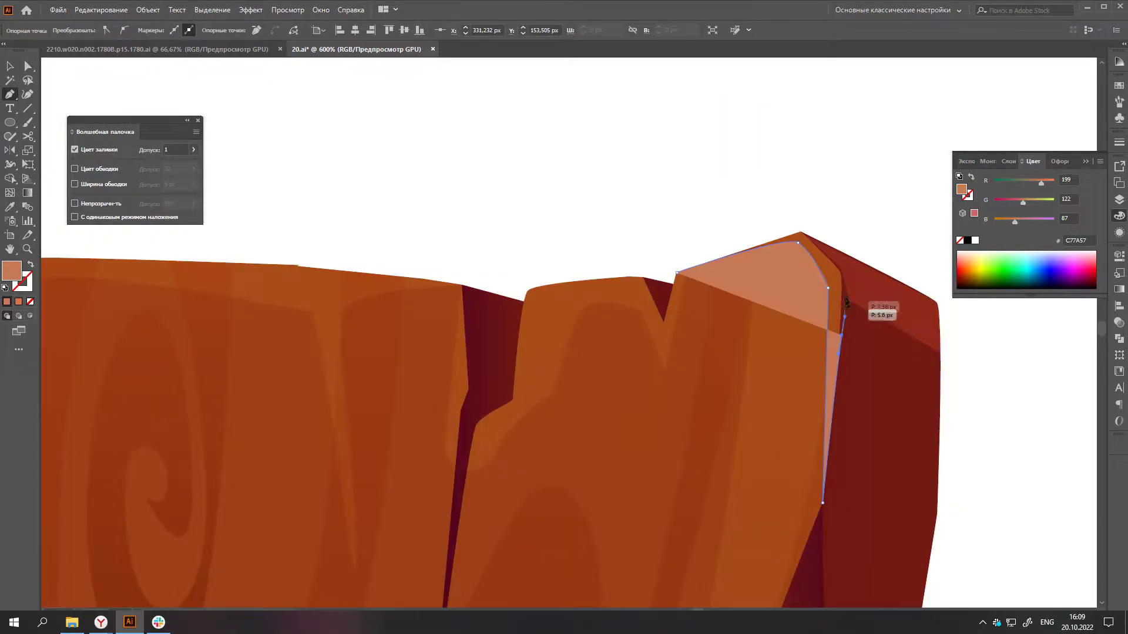
{"action": "left_click", "coordinate": [843, 268]}
{"action": "left_click", "coordinate": [801, 234]}
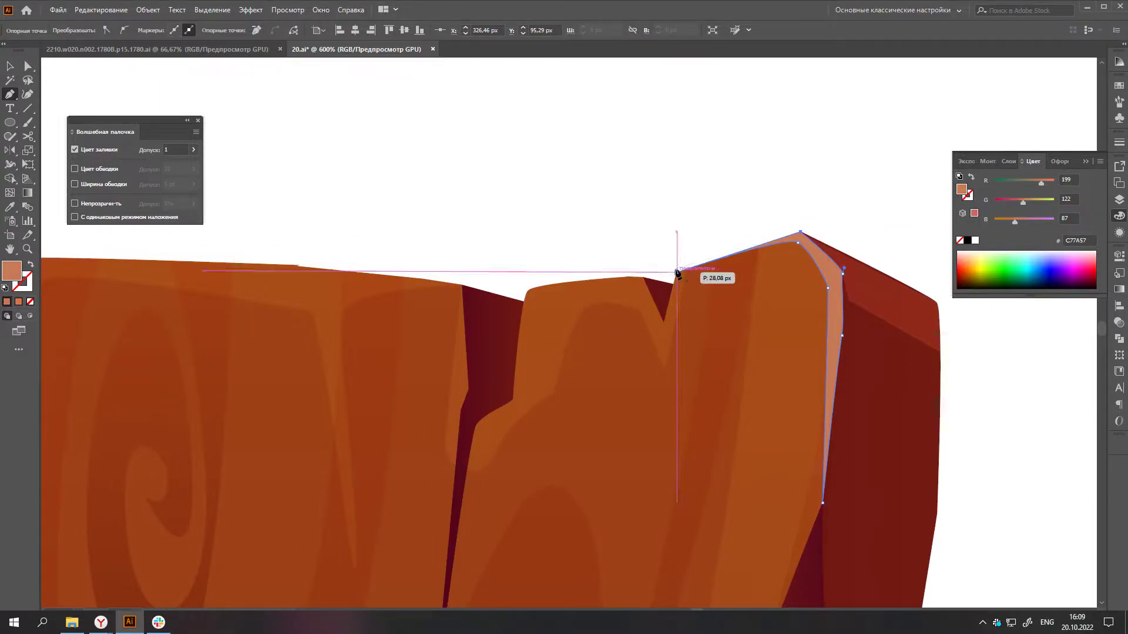
{"action": "left_click_drag", "start_coordinate": [1023, 202], "coordinate": [1019, 203]}
{"action": "left_click_drag", "start_coordinate": [1014, 221], "coordinate": [1008, 222]}
{"action": "scroll", "coordinate": [878, 326], "scroll_direction": "down", "scroll_amount": 5}
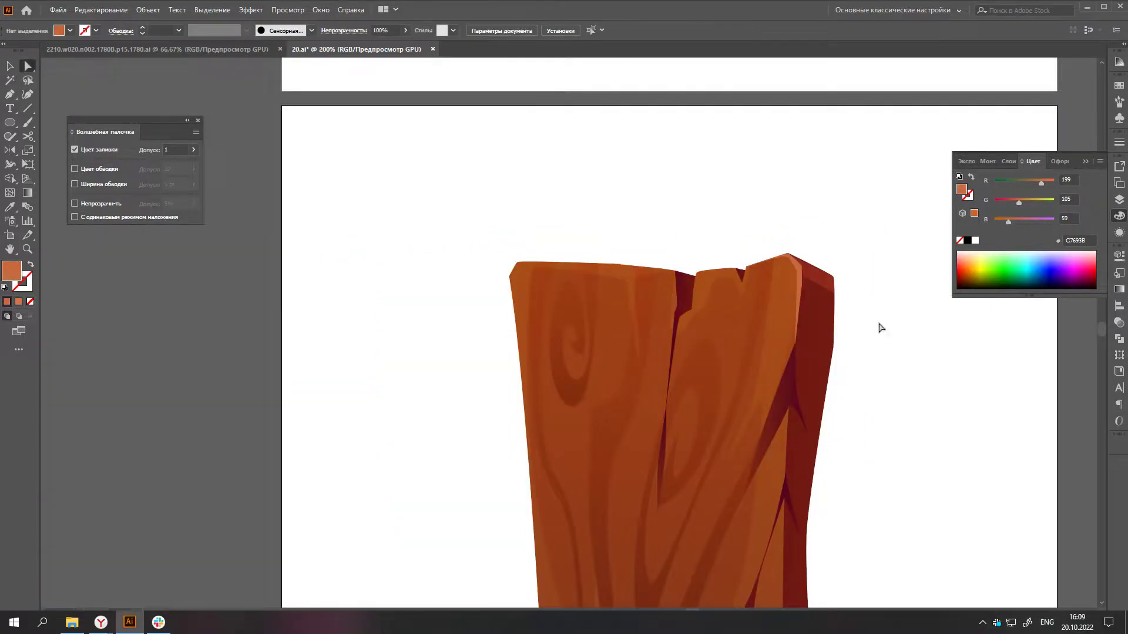
- Pen-draw a long tapered grain shape running up the right board
{"action": "key", "text": "p"}
{"action": "scroll", "coordinate": [787, 353], "scroll_direction": "up", "scroll_amount": 2}
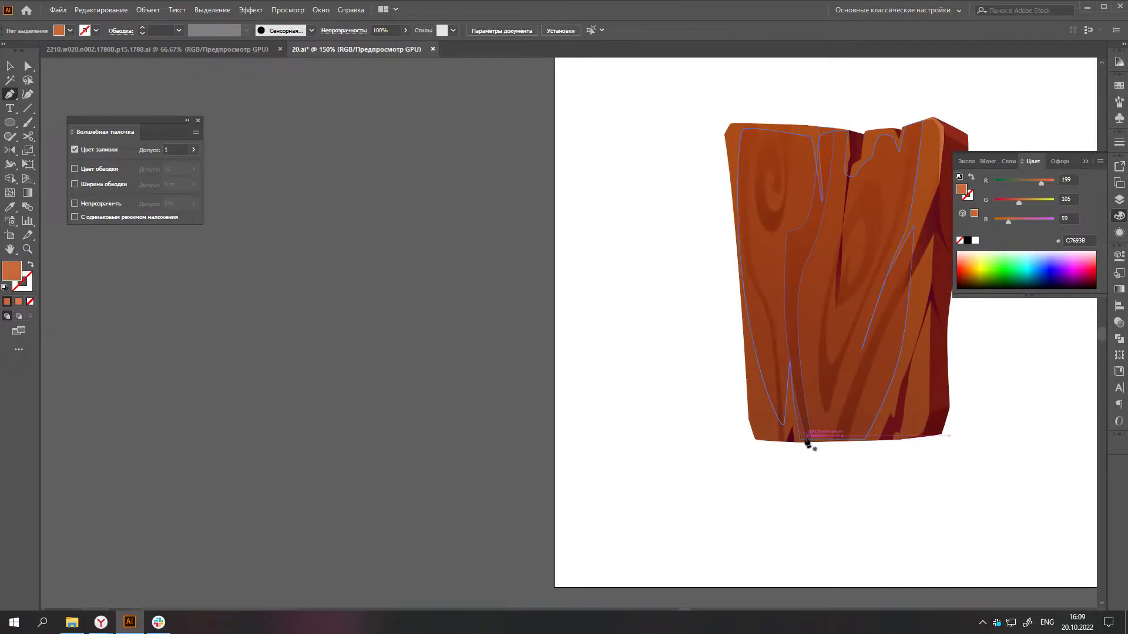
{"action": "scroll", "coordinate": [804, 442], "scroll_direction": "up", "scroll_amount": 2}
{"action": "left_click", "coordinate": [804, 505]}
{"action": "left_click", "coordinate": [778, 324]}
{"action": "left_click", "coordinate": [787, 250]}
{"action": "left_click", "coordinate": [803, 208]}
{"action": "left_click", "coordinate": [820, 151]}
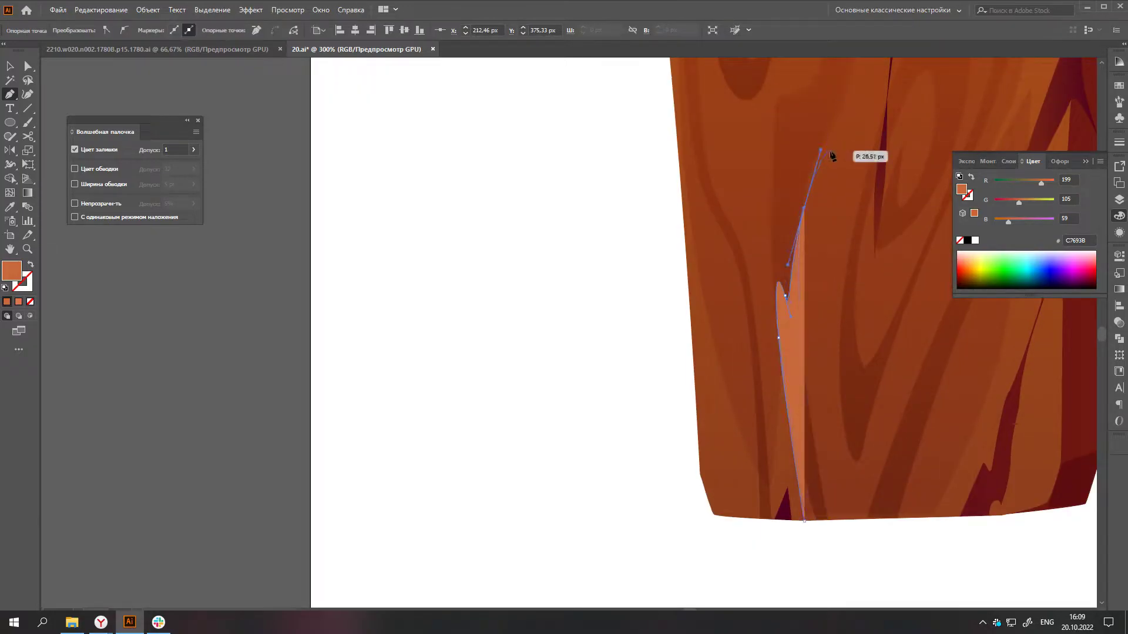
{"action": "left_click", "coordinate": [850, 108]}
{"action": "scroll", "coordinate": [857, 129], "scroll_direction": "up", "scroll_amount": 3}
{"action": "left_click", "coordinate": [880, 106]}
{"action": "scroll", "coordinate": [886, 177], "scroll_direction": "down", "scroll_amount": 1}
{"action": "left_click", "coordinate": [867, 226]}
{"action": "left_click", "coordinate": [840, 288]}
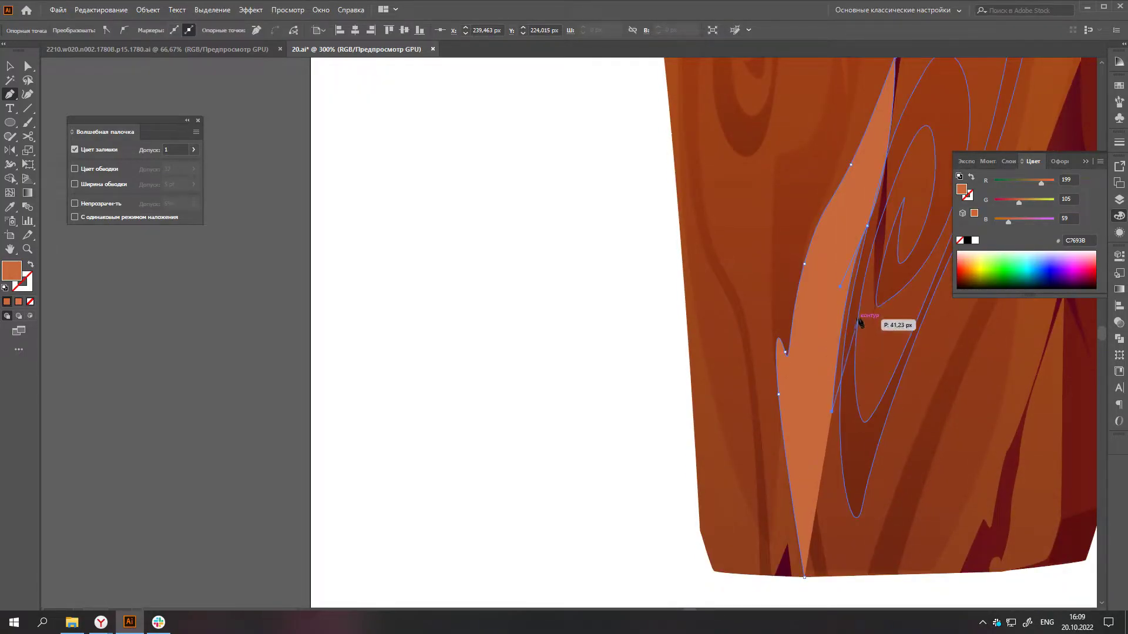
{"action": "left_click", "coordinate": [877, 229]}
{"action": "scroll", "coordinate": [878, 375], "scroll_direction": "down", "scroll_amount": 2}
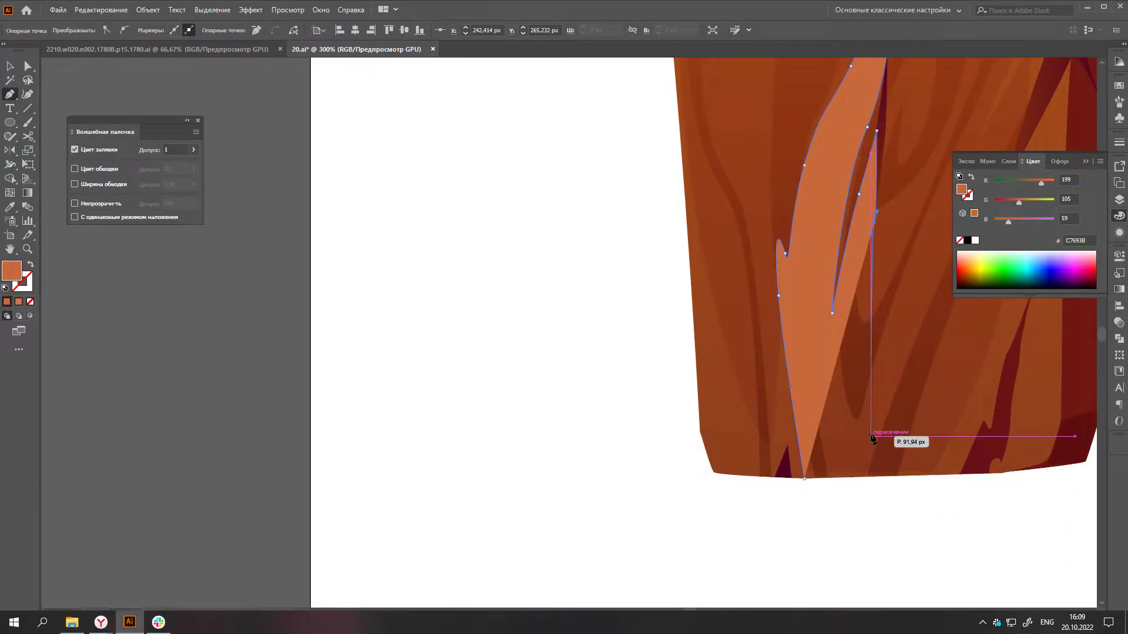
{"action": "left_click", "coordinate": [863, 477]}
- Give the grain shape a light green fill, Multiply blending and 50% opacity
{"action": "left_click", "coordinate": [804, 477]}
{"action": "key", "text": "ctrl+minus"}
{"action": "left_click", "coordinate": [1119, 323]}
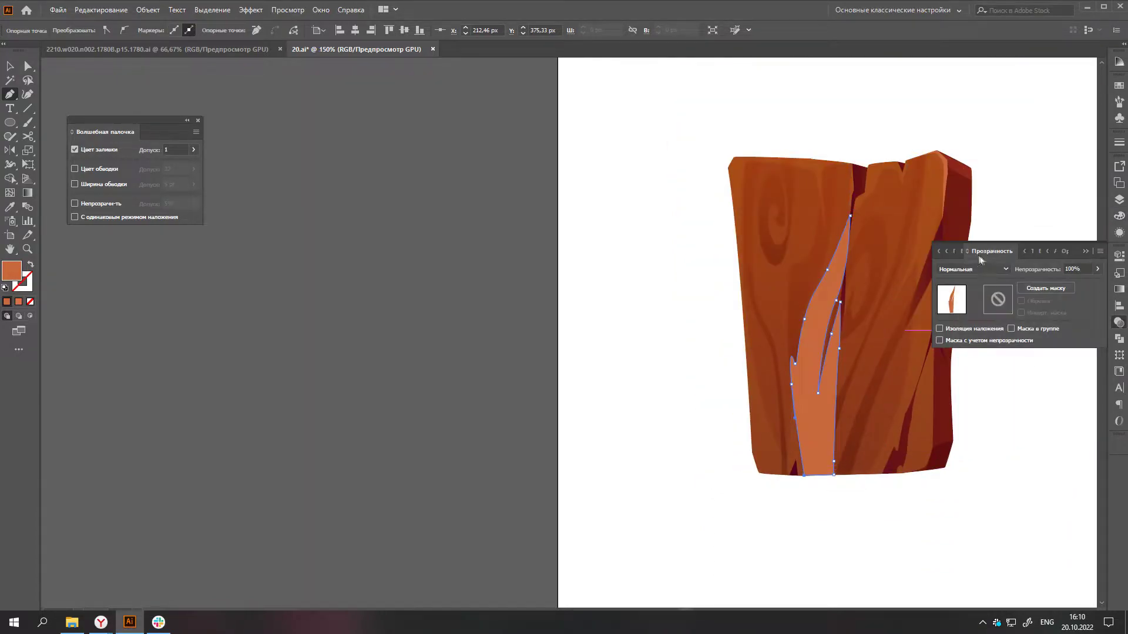
{"action": "left_click", "coordinate": [972, 269]}
{"action": "left_click", "coordinate": [1119, 215]}
{"action": "left_click_drag", "start_coordinate": [1028, 182], "coordinate": [1040, 182]}
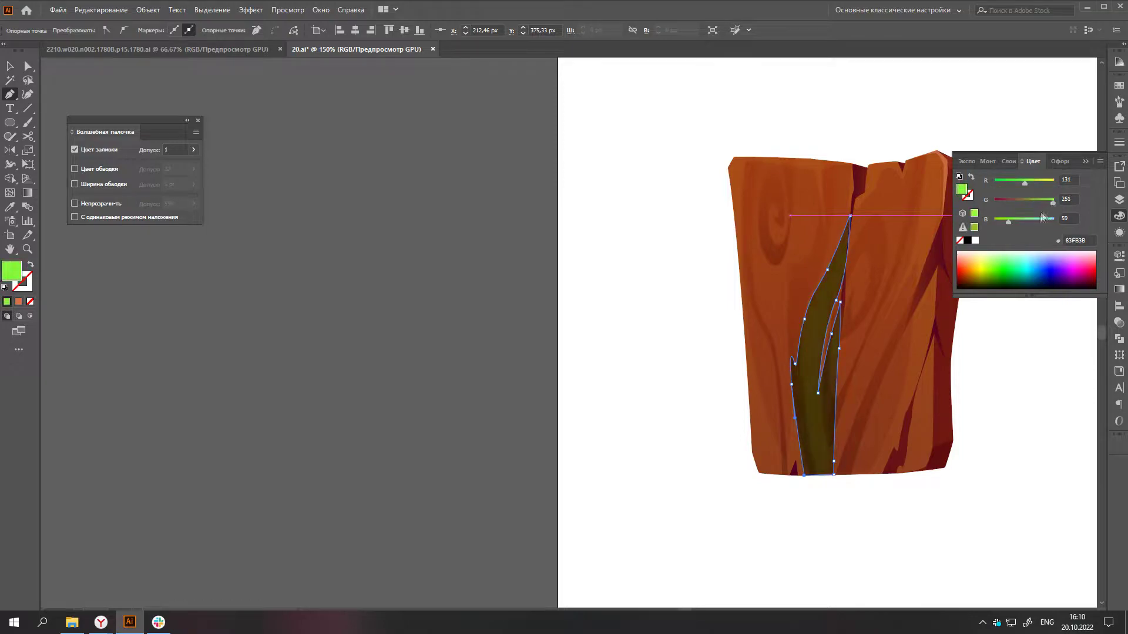
{"action": "left_click", "coordinate": [1119, 323]}
{"action": "double_click", "coordinate": [1070, 269]}
{"action": "type", "text": "50"}
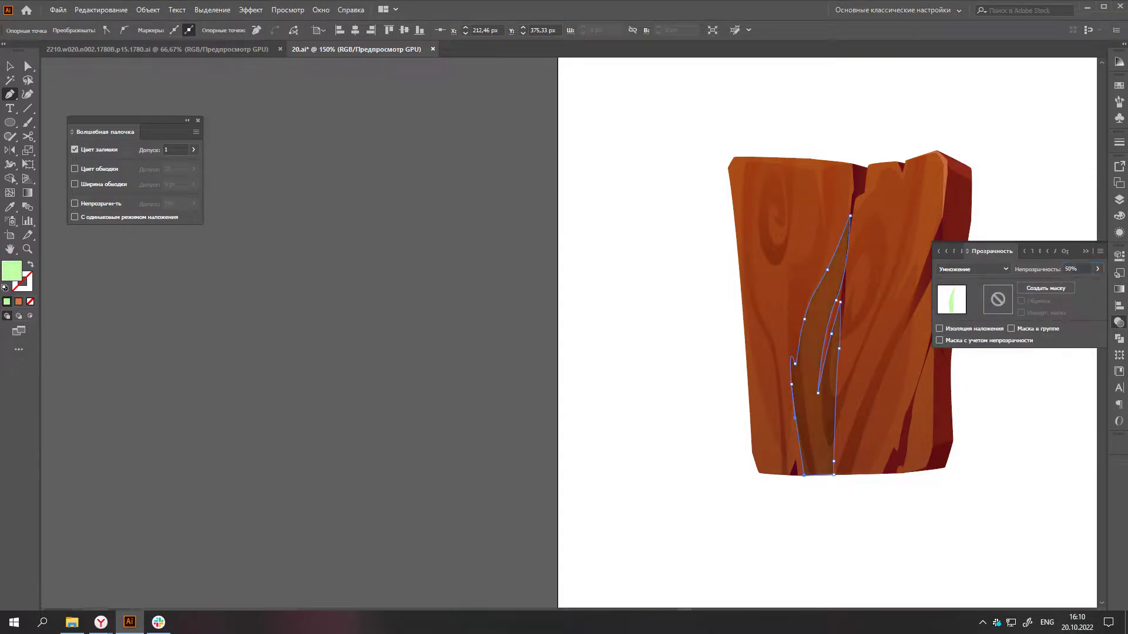
{"action": "type", "text": "a"}
{"action": "left_click", "coordinate": [662, 357]}
{"action": "key", "text": "ctrl+1"}
{"action": "key", "text": "ctrl+minus"}
- Pen-draw a second thin grain sliver down the right board
{"action": "key", "text": "p"}
{"action": "key", "text": "ctrl+plus"}
{"action": "key", "text": "ctrl+plus"}
{"action": "key", "text": "ctrl+plus"}
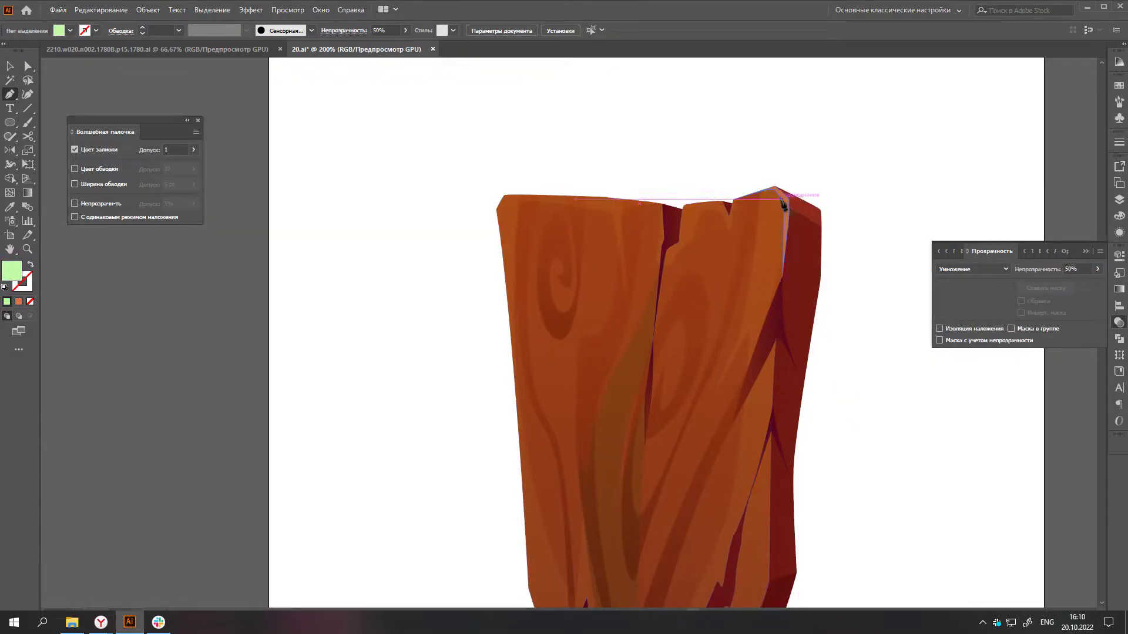
{"action": "left_click", "coordinate": [781, 203]}
{"action": "key", "text": "ctrl+plus"}
{"action": "left_click", "coordinate": [691, 449]}
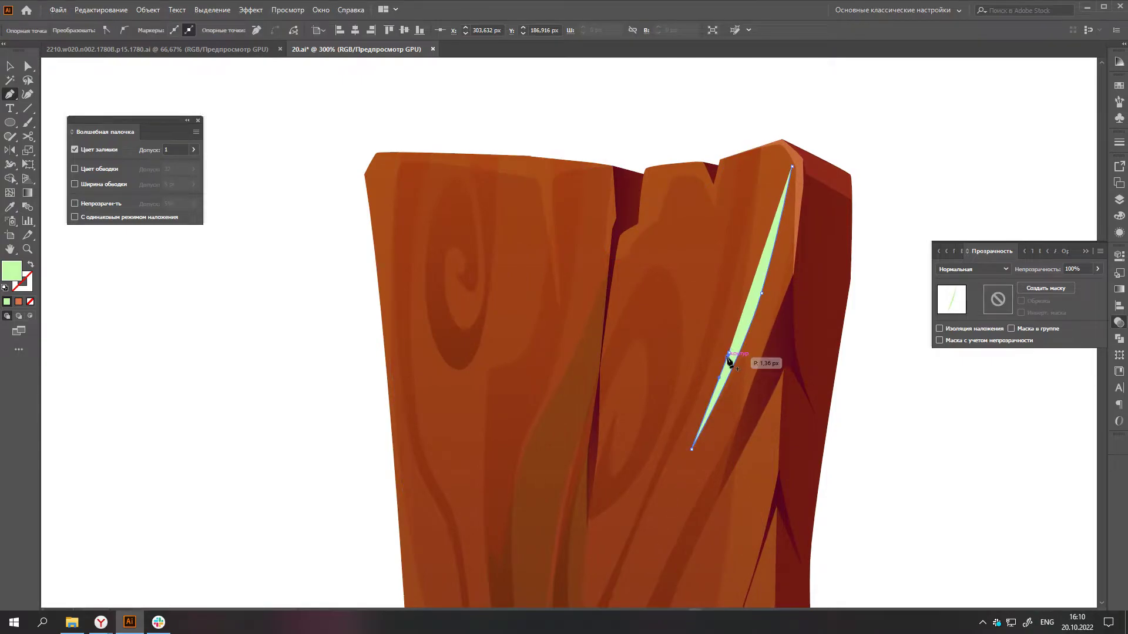
{"action": "left_click", "coordinate": [624, 549]}
{"action": "left_click", "coordinate": [658, 481]}
{"action": "left_click_drag", "start_coordinate": [688, 357], "coordinate": [704, 286]}
{"action": "left_click", "coordinate": [792, 166]}
{"action": "scroll", "coordinate": [705, 265], "scroll_direction": "down", "scroll_amount": 2}
- Eyedrop the first grain's Multiply 50% style onto the sliver, then check the top highlight path
{"action": "key", "text": "i"}
{"action": "left_click", "coordinate": [656, 398]}
{"action": "scroll", "coordinate": [656, 398], "scroll_direction": "down", "scroll_amount": 4}
{"action": "scroll", "coordinate": [735, 264], "scroll_direction": "up", "scroll_amount": 3}
{"action": "key", "text": "a"}
{"action": "left_click", "coordinate": [782, 264]}
{"action": "scroll", "coordinate": [782, 265], "scroll_direction": "down", "scroll_amount": 3}
{"action": "scroll", "coordinate": [869, 376], "scroll_direction": "down", "scroll_amount": 2}
{"action": "left_click", "coordinate": [864, 387]}
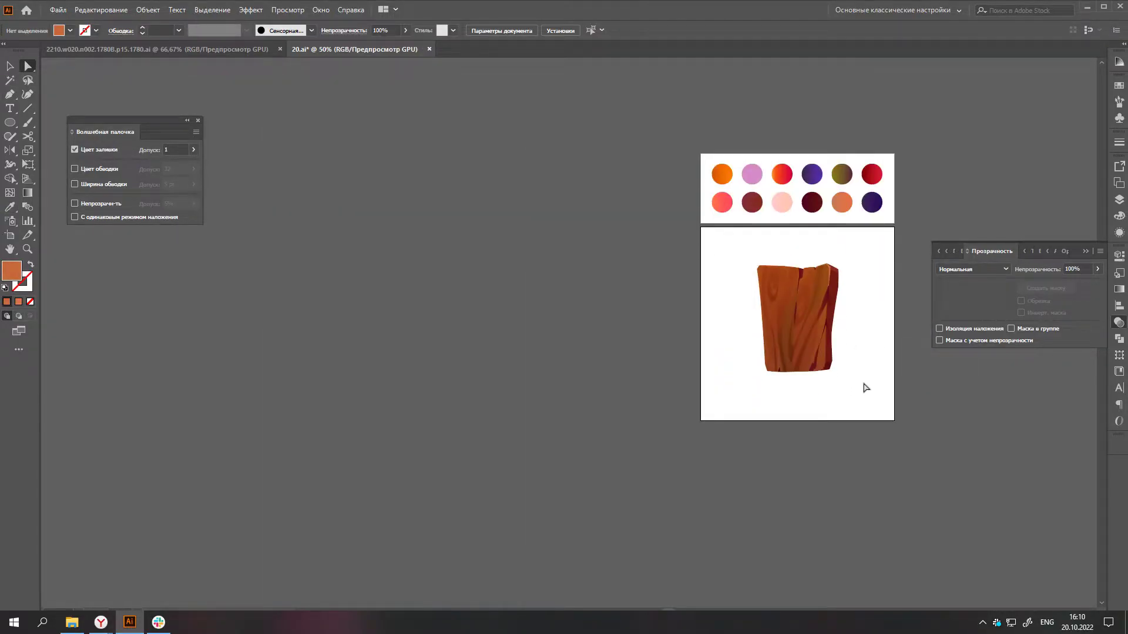
- Trace a closed light-orange highlight shape along the plank's upper-left edge, then deselect it
{"action": "scroll", "coordinate": [853, 370], "scroll_direction": "up", "scroll_amount": 4}
{"action": "left_click", "coordinate": [722, 259]}
{"action": "left_click", "coordinate": [735, 360]}
{"action": "left_click", "coordinate": [743, 429]}
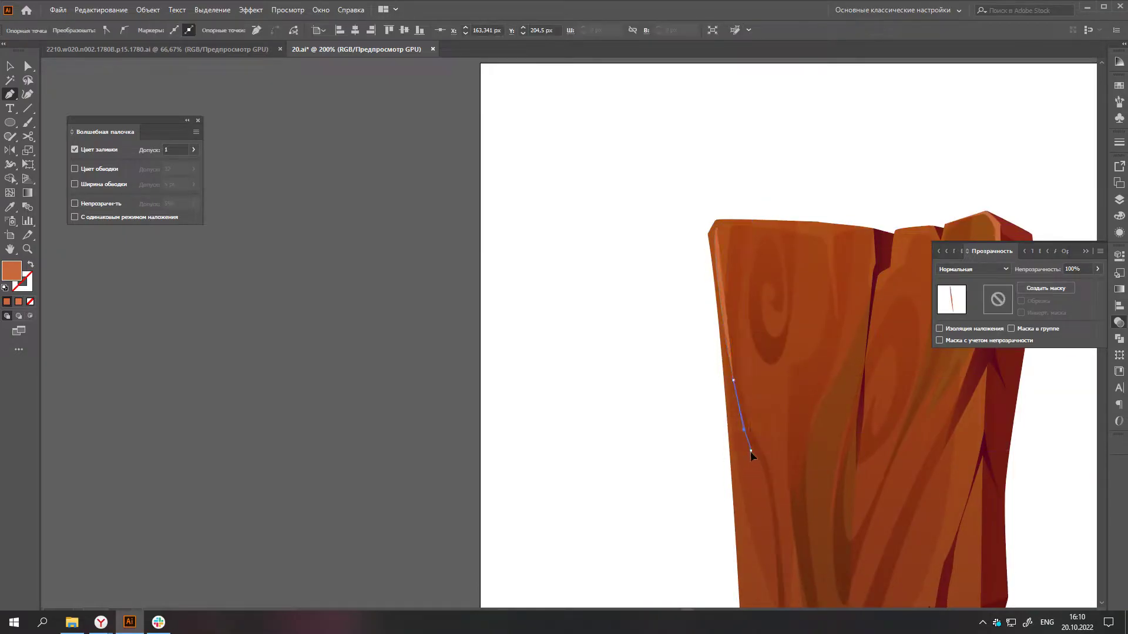
{"action": "left_click", "coordinate": [768, 453]}
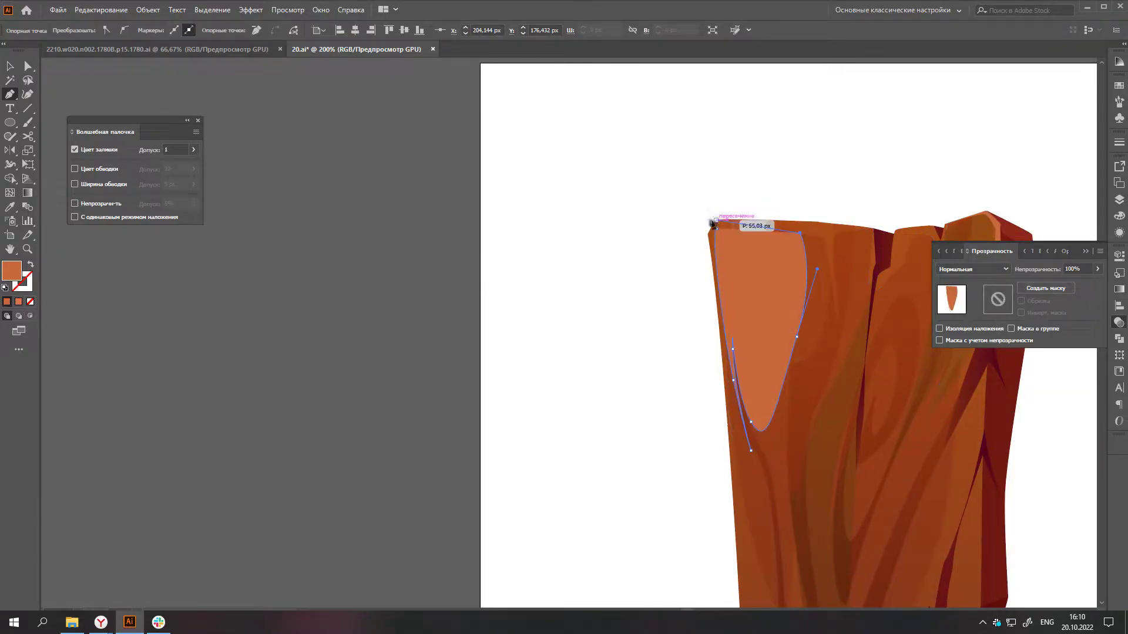
{"action": "key", "text": "a"}
{"action": "left_click", "coordinate": [794, 456]}
- Select the green shape on the plank, then clear the selection
{"action": "scroll", "coordinate": [794, 456], "scroll_direction": "down", "scroll_amount": 3}
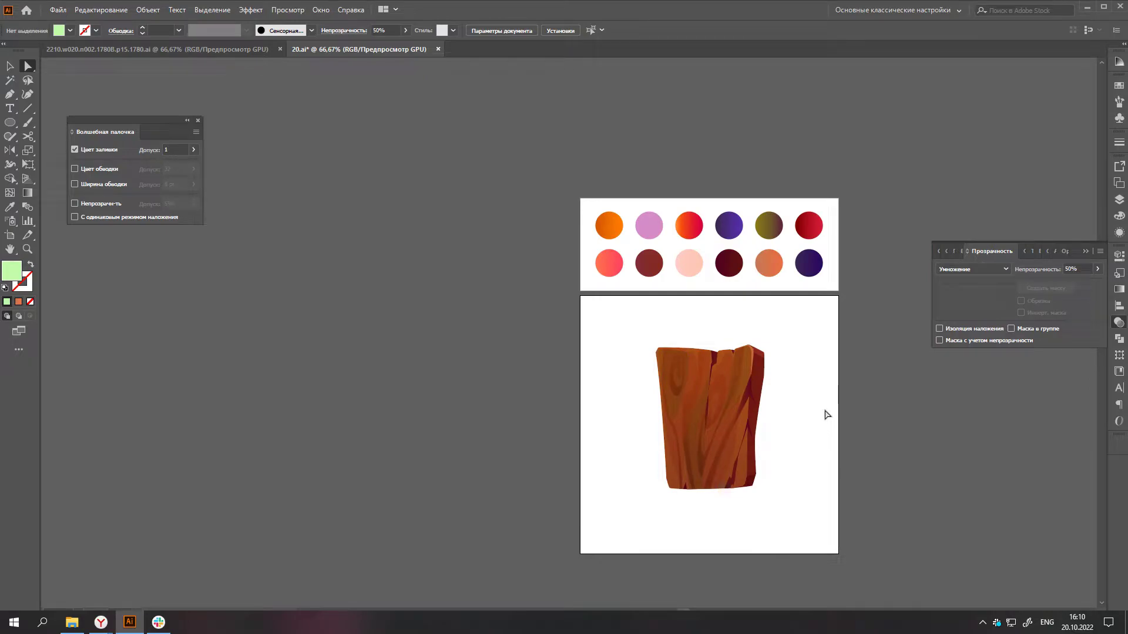
{"action": "scroll", "coordinate": [832, 445], "scroll_direction": "up", "scroll_amount": 4}
{"action": "left_click", "coordinate": [700, 327]}
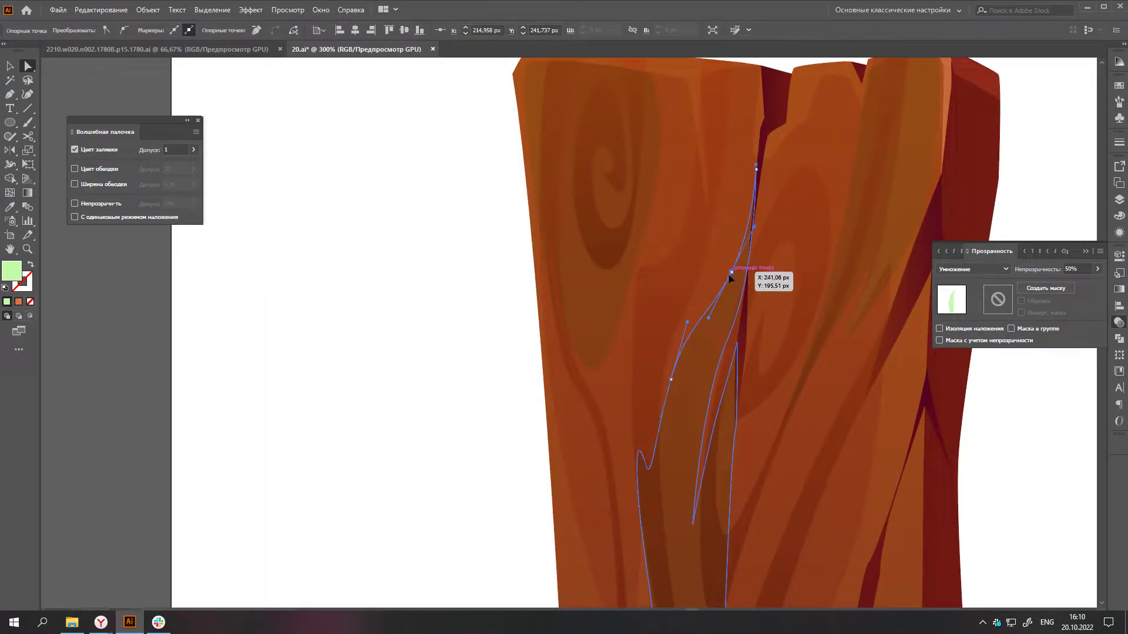
{"action": "scroll", "coordinate": [731, 276], "scroll_direction": "down", "scroll_amount": 2}
{"action": "left_click", "coordinate": [876, 373]}
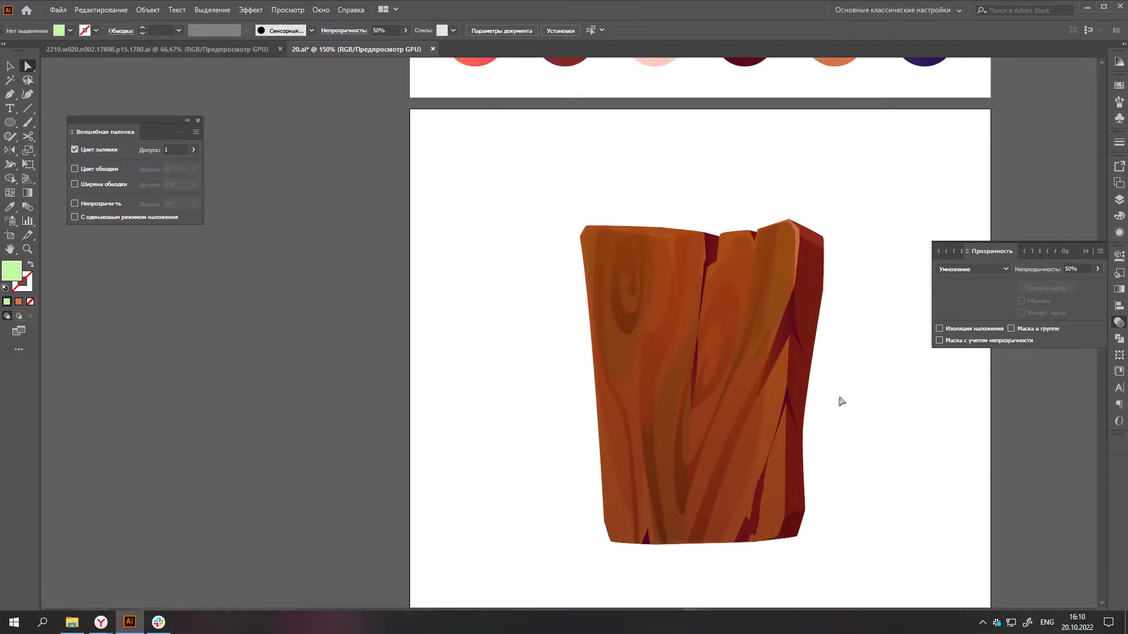
- Begin a new Pen highlight path beside the top crack
{"action": "left_click", "coordinate": [799, 260]}
{"action": "scroll", "coordinate": [699, 229], "scroll_direction": "up", "scroll_amount": 4}
{"action": "key", "text": "p"}
{"action": "left_click", "coordinate": [648, 264]}
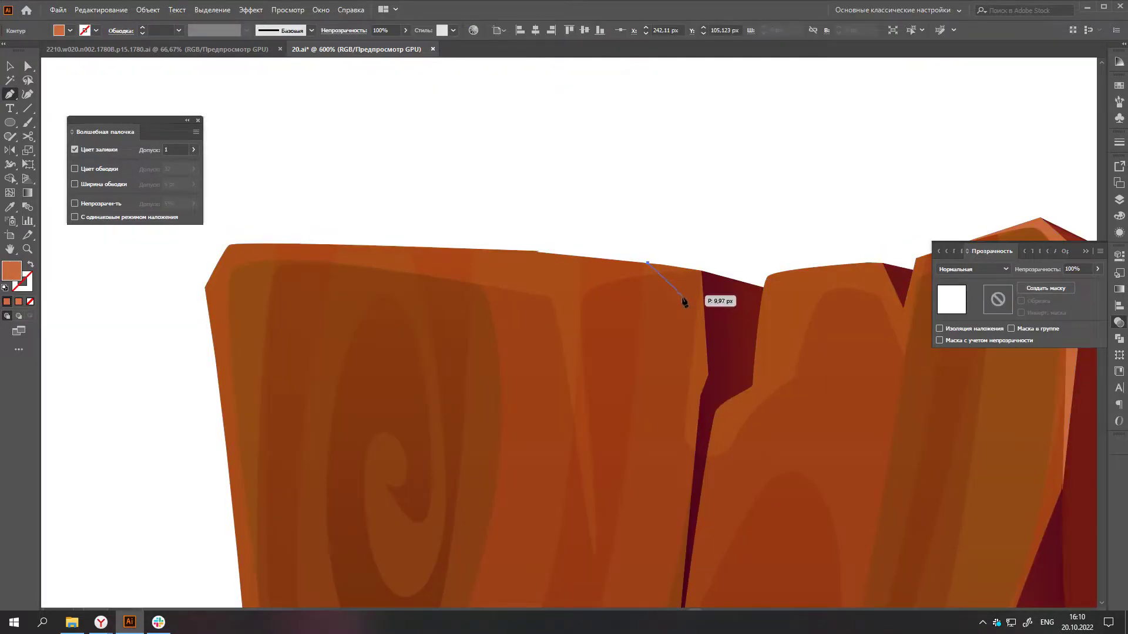
- Finish the curved highlight shape along the central crack and close it
{"action": "left_click_drag", "start_coordinate": [681, 293], "coordinate": [689, 311]}
{"action": "scroll", "coordinate": [708, 274], "scroll_direction": "down", "scroll_amount": 5}
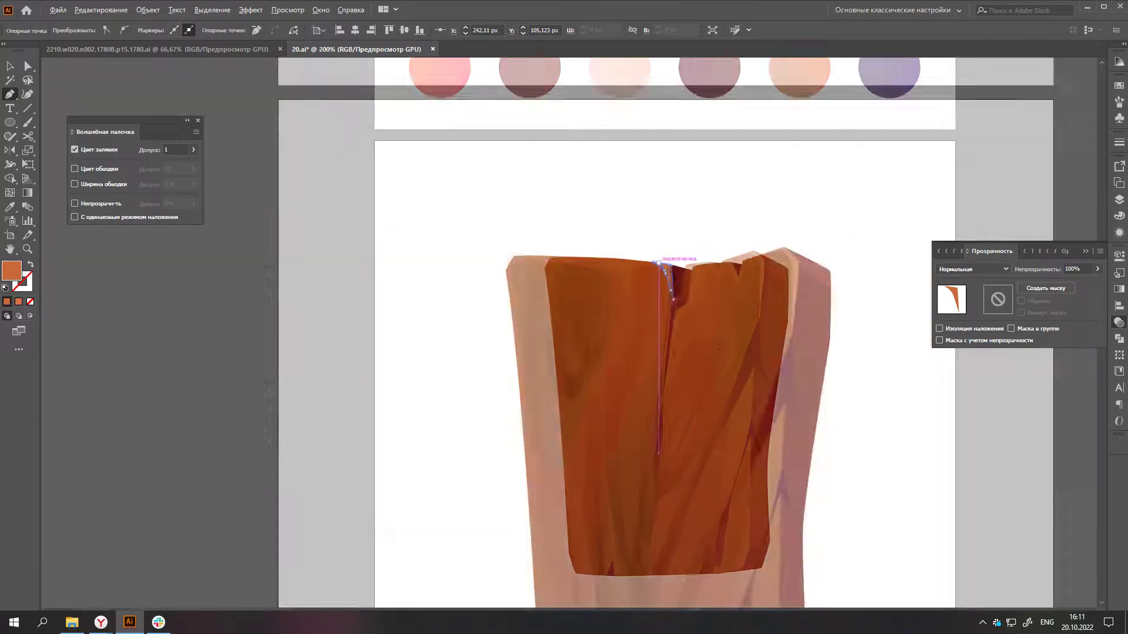
{"action": "scroll", "coordinate": [637, 523], "scroll_direction": "up", "scroll_amount": 5}
{"action": "left_click_drag", "start_coordinate": [740, 490], "coordinate": [756, 466]}
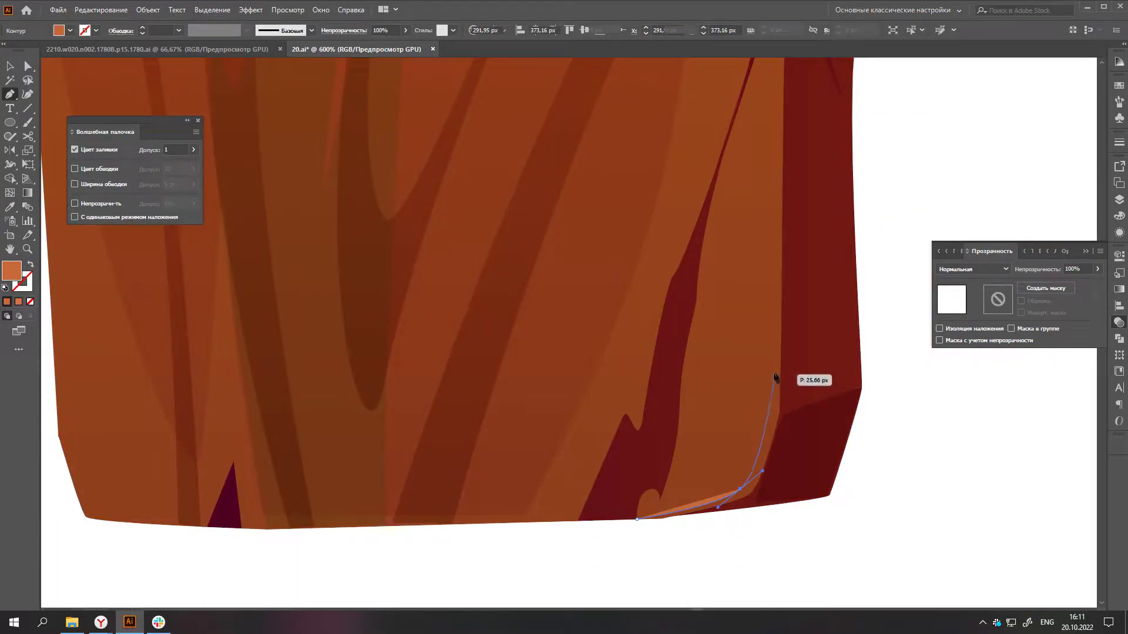
{"action": "scroll", "coordinate": [781, 378], "scroll_direction": "down", "scroll_amount": 3}
{"action": "left_click", "coordinate": [773, 189]}
{"action": "scroll", "coordinate": [759, 579], "scroll_direction": "up", "scroll_amount": 3}
{"action": "left_click", "coordinate": [785, 488]}
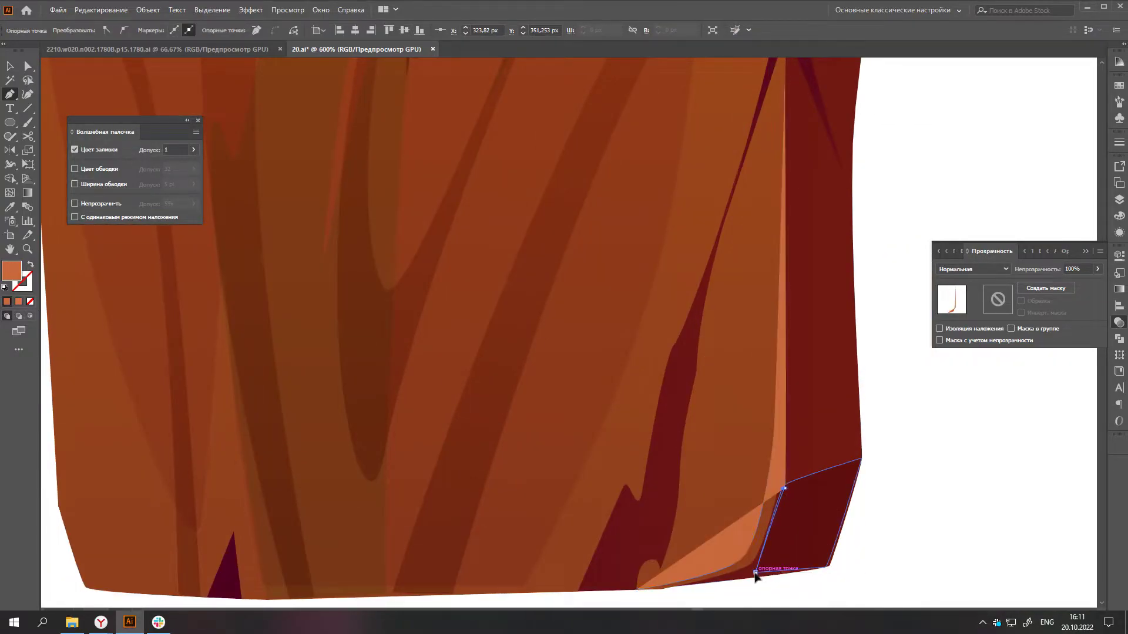
{"action": "left_click", "coordinate": [639, 590]}
{"action": "scroll", "coordinate": [675, 553], "scroll_direction": "down", "scroll_amount": 3}
- Draw a highlight shape with a rounded notch from the crack's base to the bottom edge
{"action": "left_click", "coordinate": [1119, 215]}
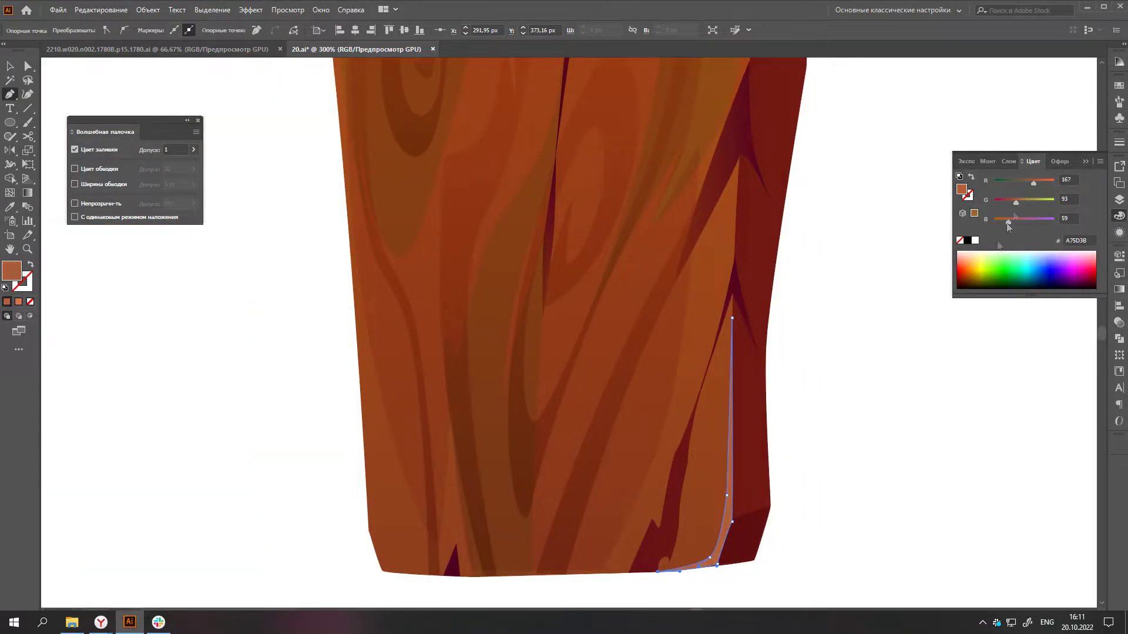
{"action": "scroll", "coordinate": [894, 460], "scroll_direction": "down", "scroll_amount": 3}
{"action": "scroll", "coordinate": [852, 470], "scroll_direction": "up", "scroll_amount": 4}
{"action": "scroll", "coordinate": [763, 458], "scroll_direction": "up", "scroll_amount": 3}
{"action": "left_click", "coordinate": [744, 445]}
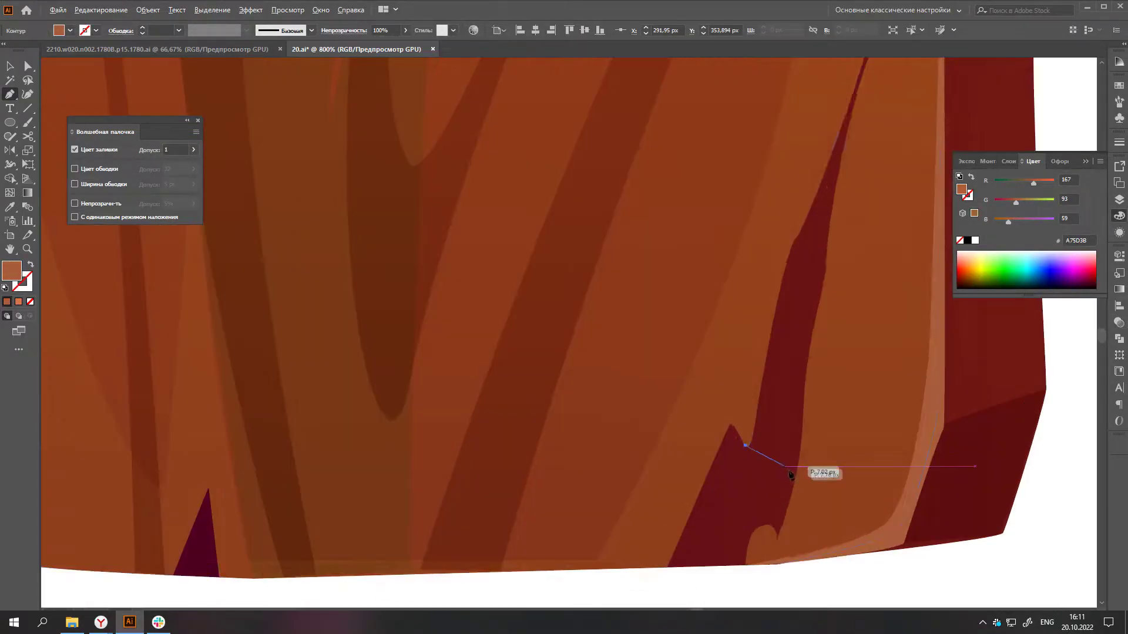
{"action": "left_click", "coordinate": [795, 475]}
{"action": "left_click_drag", "start_coordinate": [763, 562], "coordinate": [790, 544]}
{"action": "left_click", "coordinate": [763, 526]}
{"action": "left_click", "coordinate": [745, 558]}
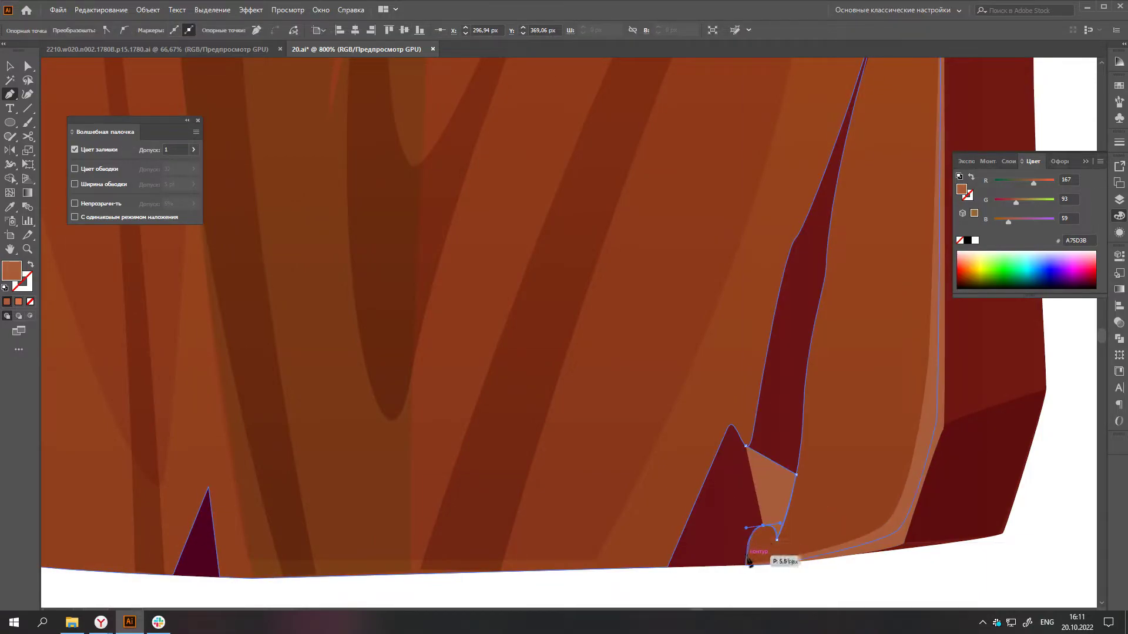
{"action": "left_click", "coordinate": [676, 557]}
{"action": "left_click", "coordinate": [670, 563]}
{"action": "left_click_drag", "start_coordinate": [727, 429], "coordinate": [738, 419]}
{"action": "left_click", "coordinate": [745, 449]}
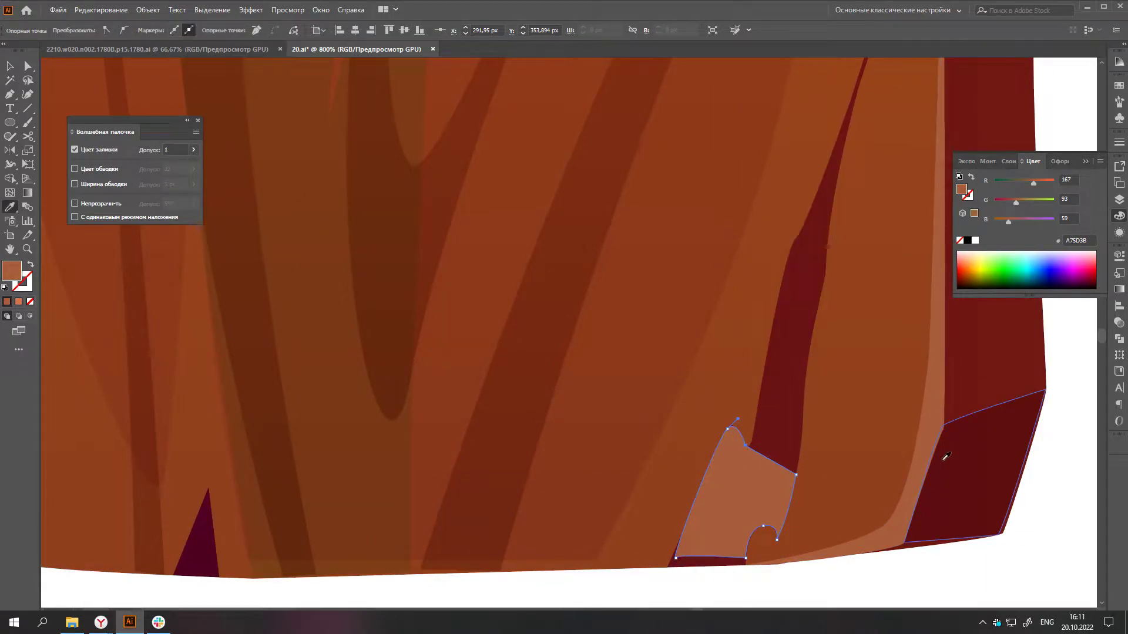
- Add a highlight strip along the crack and lower its fill's green value to 70
{"action": "scroll", "coordinate": [875, 468], "scroll_direction": "down", "scroll_amount": 3}
{"action": "scroll", "coordinate": [817, 440], "scroll_direction": "up", "scroll_amount": 3}
{"action": "left_click", "coordinate": [790, 436]}
{"action": "left_click", "coordinate": [827, 434]}
{"action": "left_click", "coordinate": [848, 318]}
{"action": "left_click", "coordinate": [879, 208]}
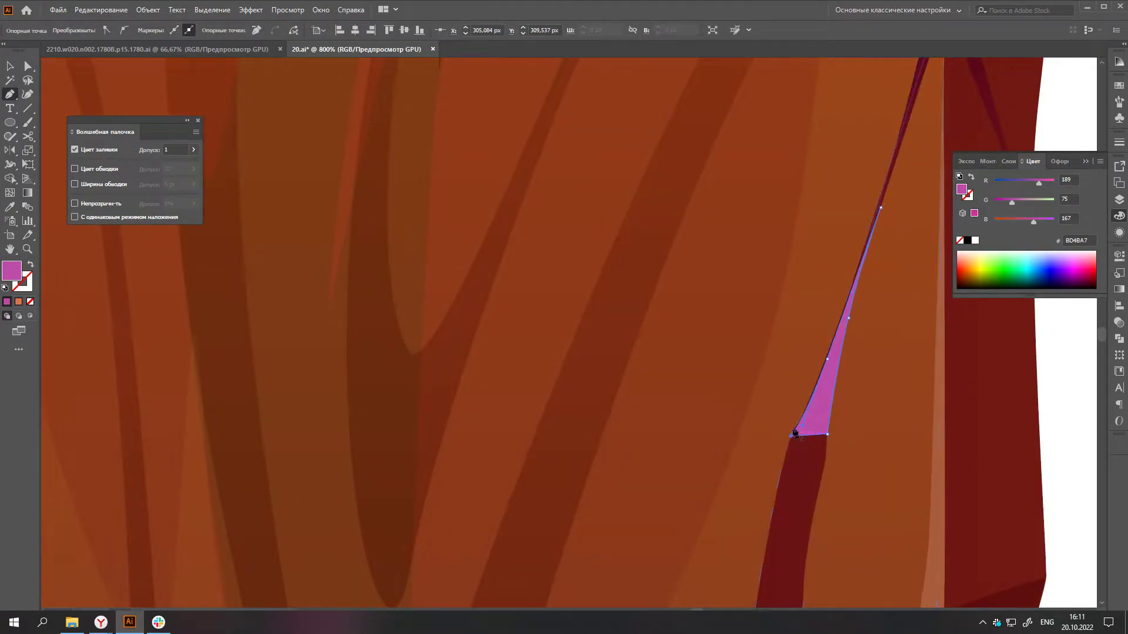
{"action": "left_click", "coordinate": [794, 433]}
{"action": "scroll", "coordinate": [777, 463], "scroll_direction": "down", "scroll_amount": 3}
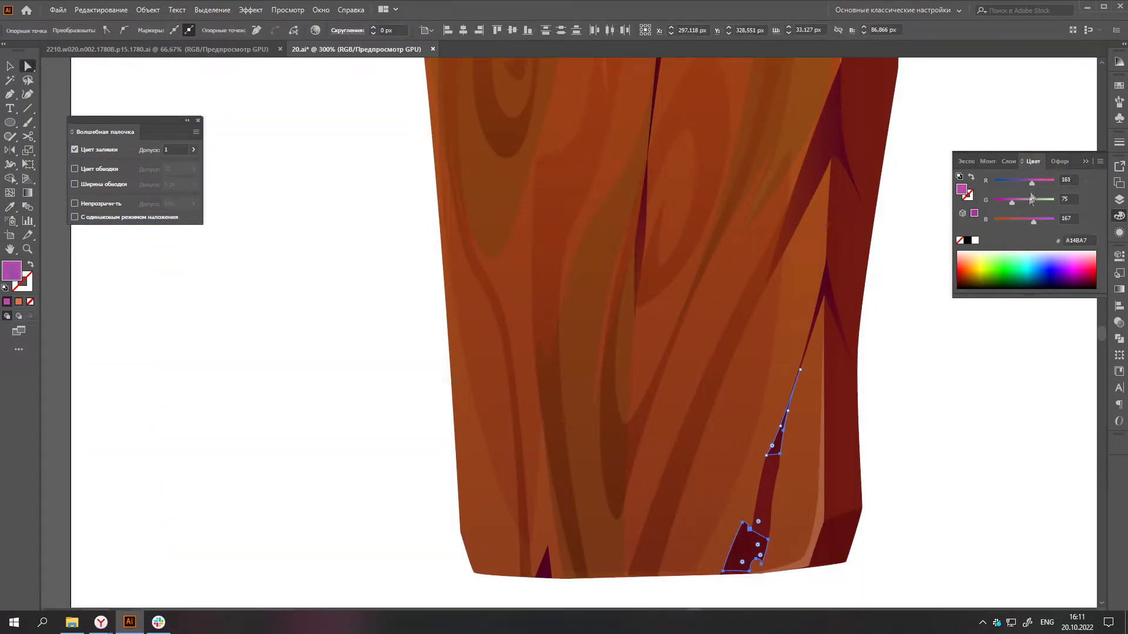
{"action": "left_click", "coordinate": [1009, 205]}
{"action": "scroll", "coordinate": [962, 383], "scroll_direction": "down", "scroll_amount": 3}
{"action": "scroll", "coordinate": [979, 446], "scroll_direction": "up", "scroll_amount": 2}
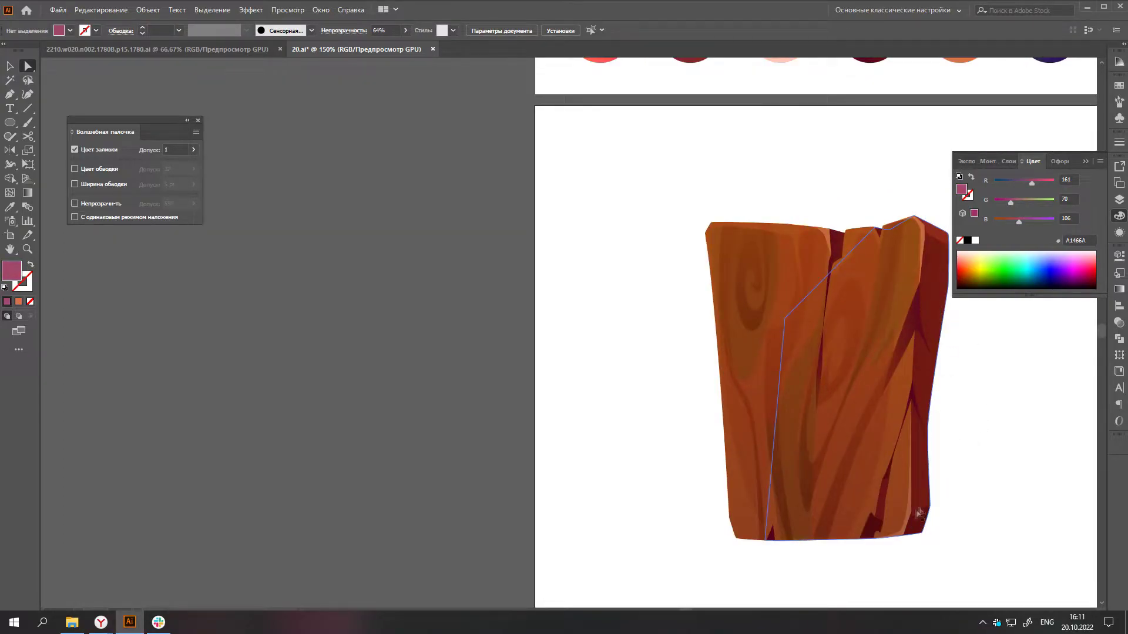
{"action": "scroll", "coordinate": [980, 519], "scroll_direction": "up", "scroll_amount": 5}
- Draw a light-brown stripe along the plank's bottom edge and nudge its bottom anchor
{"action": "key", "text": "p"}
{"action": "left_click", "coordinate": [844, 539]}
{"action": "left_click", "coordinate": [867, 528]}
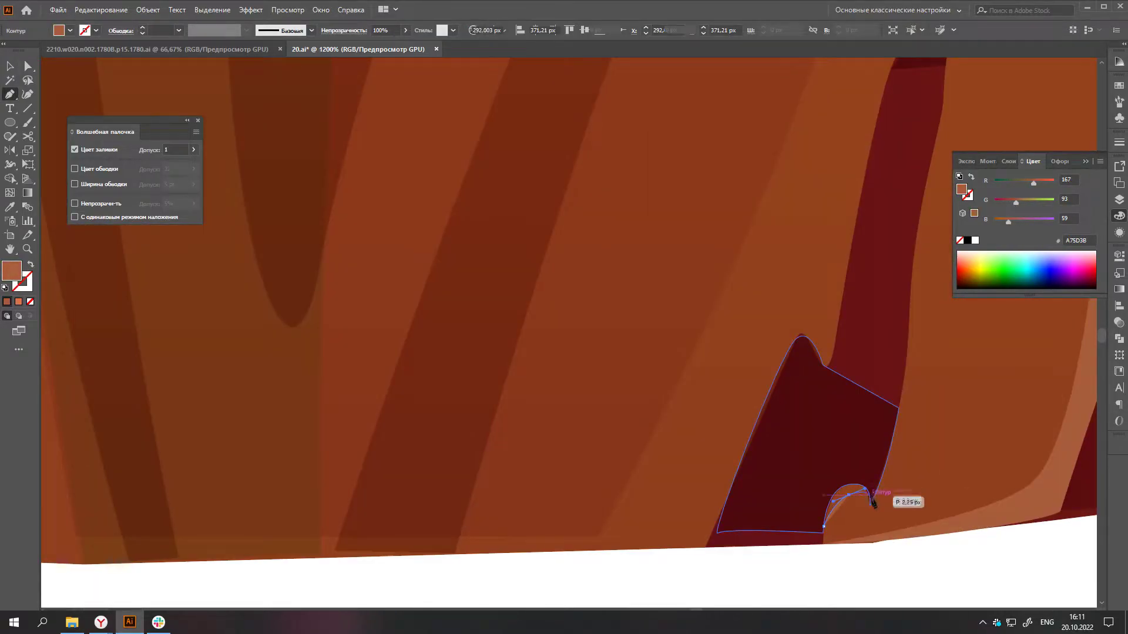
{"action": "scroll", "coordinate": [881, 505], "scroll_direction": "down", "scroll_amount": 1}
{"action": "left_click", "coordinate": [895, 446]}
{"action": "scroll", "coordinate": [898, 422], "scroll_direction": "up", "scroll_amount": 1}
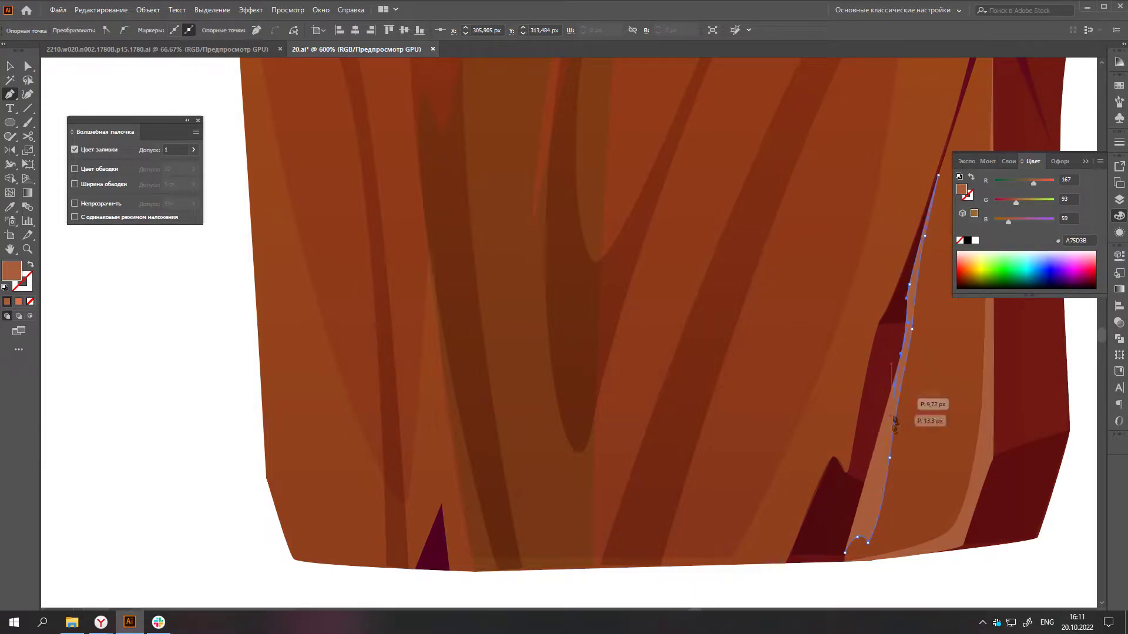
{"action": "left_click", "coordinate": [844, 552]}
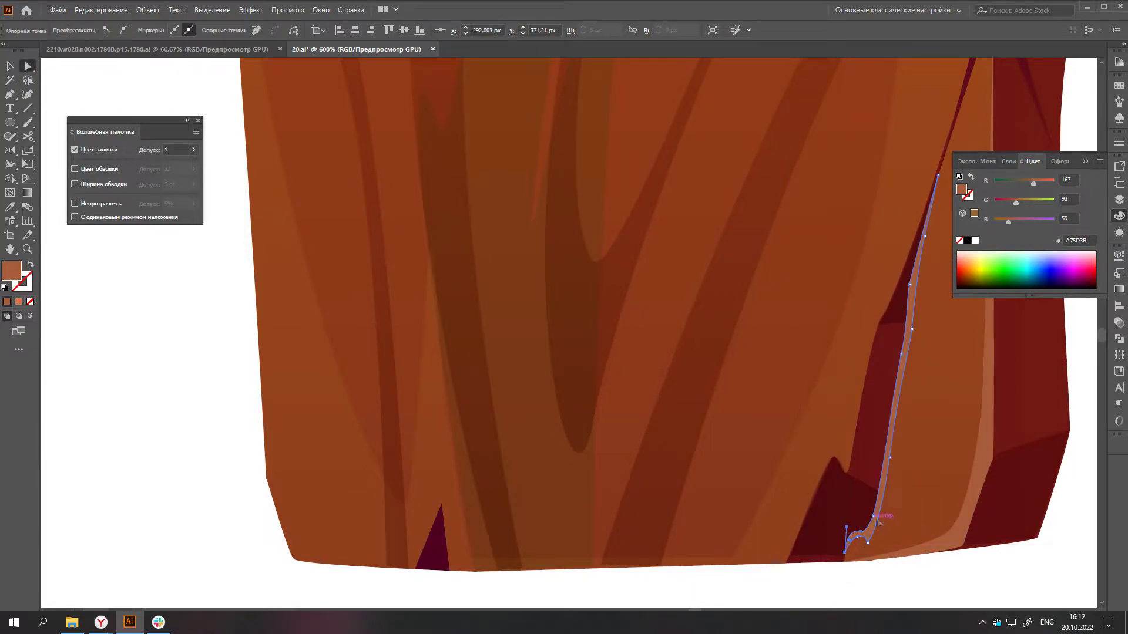
{"action": "scroll", "coordinate": [890, 460], "scroll_direction": "up", "scroll_amount": 2}
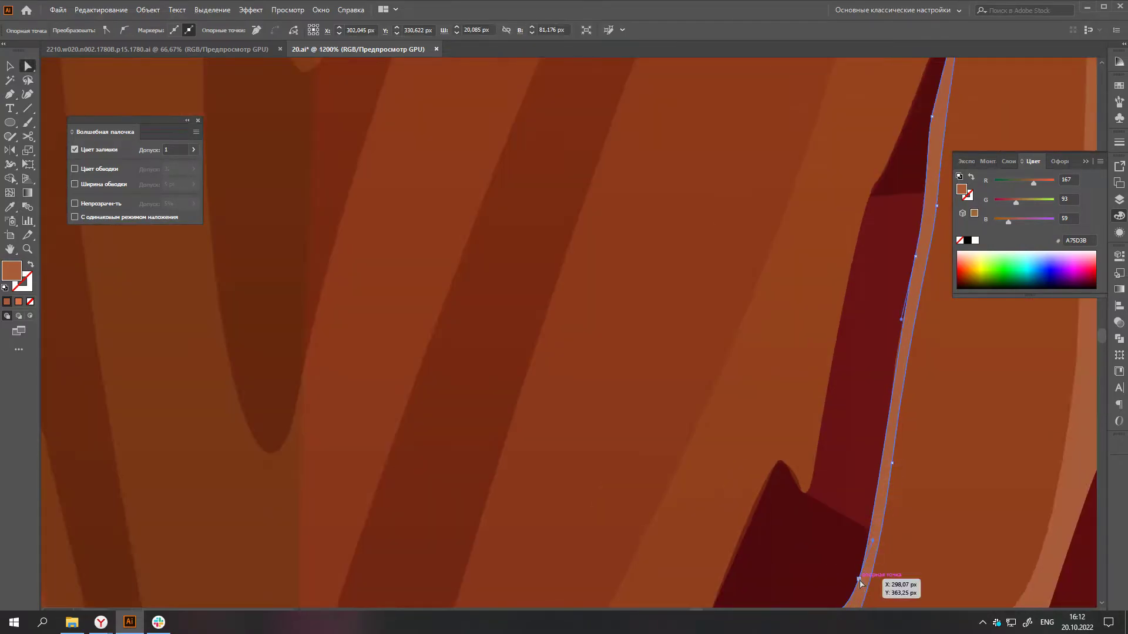
{"action": "left_click_drag", "start_coordinate": [863, 583], "coordinate": [868, 581]}
{"action": "scroll", "coordinate": [868, 581], "scroll_direction": "down", "scroll_amount": 5}
{"action": "left_click", "coordinate": [938, 501]}
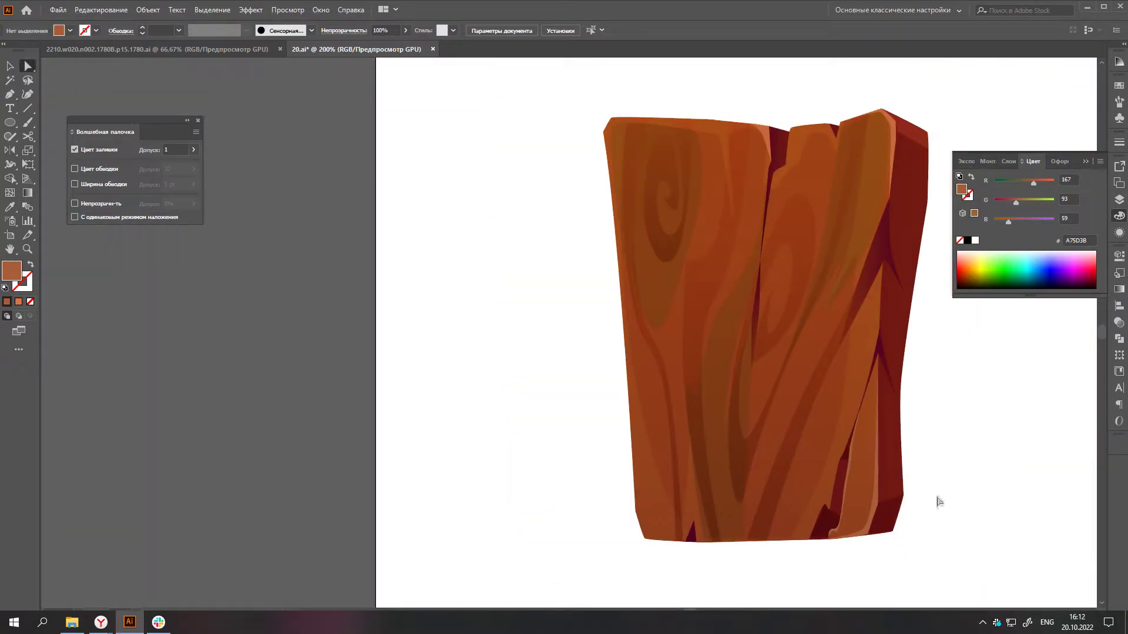
- Draw a closed shape along the plank's bottom-left edge extending below the bottom
{"action": "scroll", "coordinate": [968, 483], "scroll_direction": "down", "scroll_amount": 1}
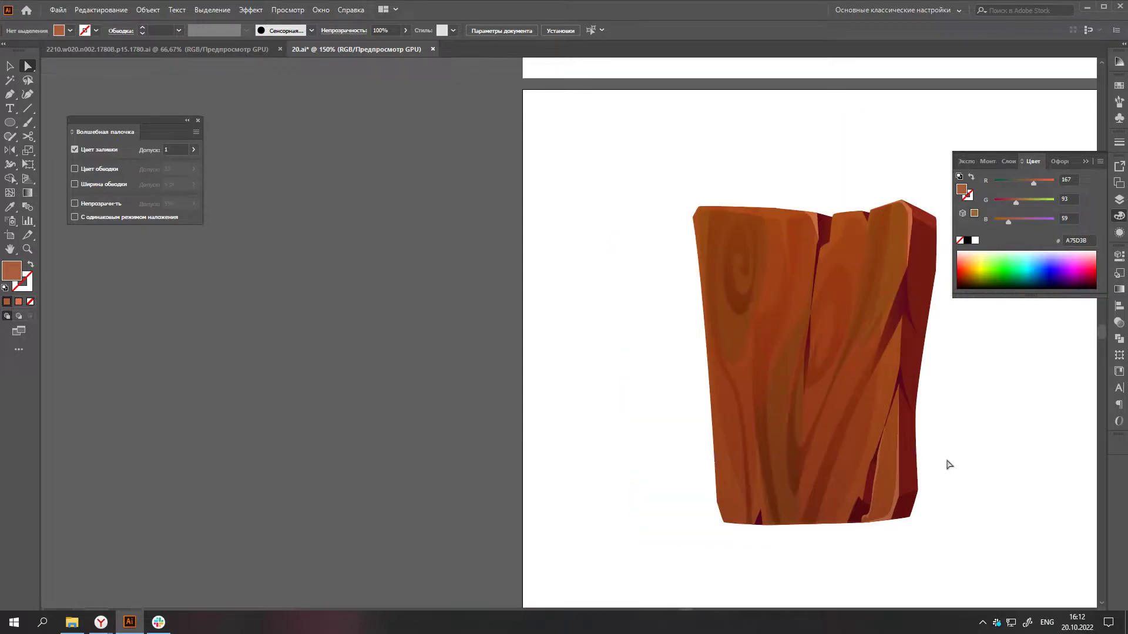
{"action": "key", "text": "p"}
{"action": "scroll", "coordinate": [741, 470], "scroll_direction": "up", "scroll_amount": 5}
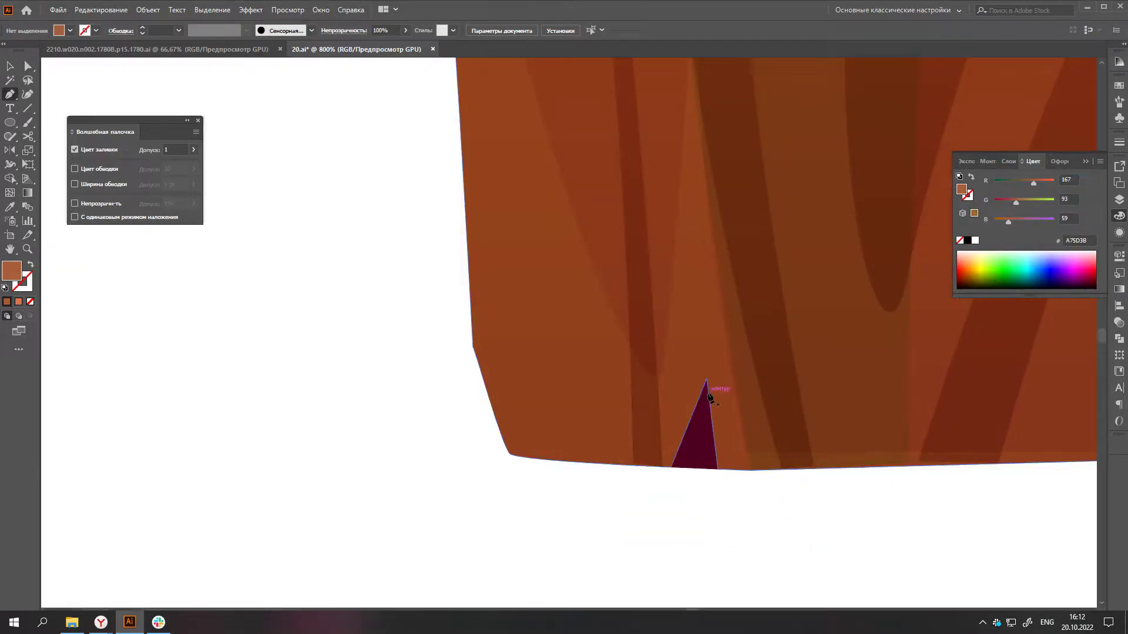
{"action": "left_click", "coordinate": [550, 447]}
{"action": "scroll", "coordinate": [546, 411], "scroll_direction": "up", "scroll_amount": 1}
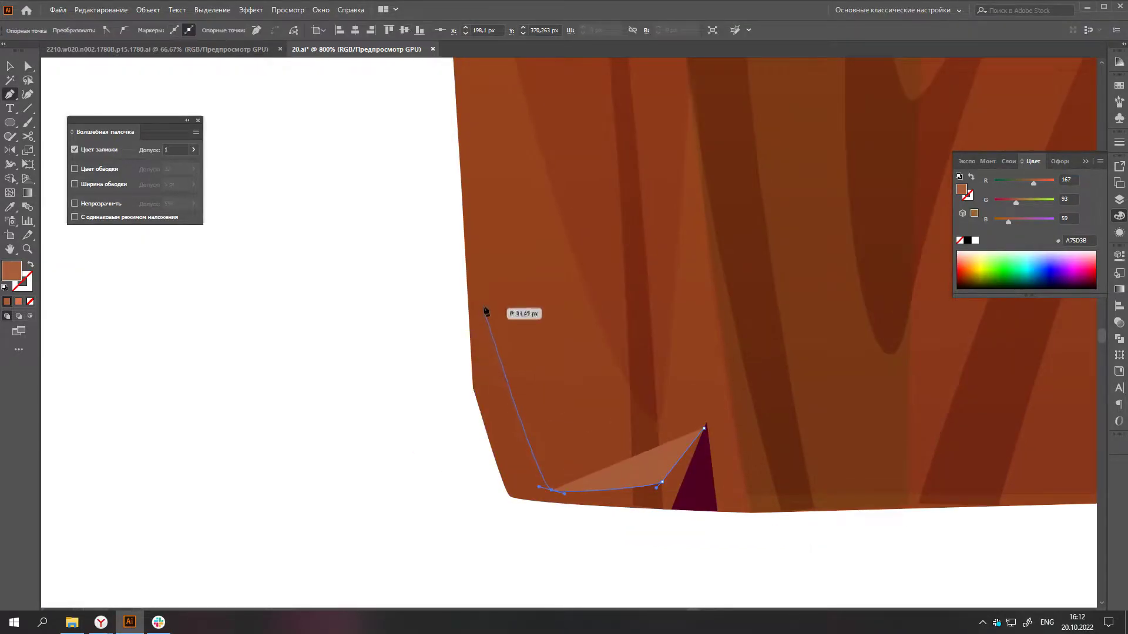
{"action": "left_click", "coordinate": [486, 312]}
{"action": "scroll", "coordinate": [482, 264], "scroll_direction": "down", "scroll_amount": 2}
{"action": "left_click", "coordinate": [471, 195]}
{"action": "left_click", "coordinate": [434, 404]}
{"action": "left_click", "coordinate": [546, 464]}
{"action": "left_click", "coordinate": [595, 372]}
- Draw a second closed shape tracing along the plank's bottom edge
{"action": "left_click", "coordinate": [597, 382]}
{"action": "left_click_drag", "start_coordinate": [623, 407], "coordinate": [638, 410]}
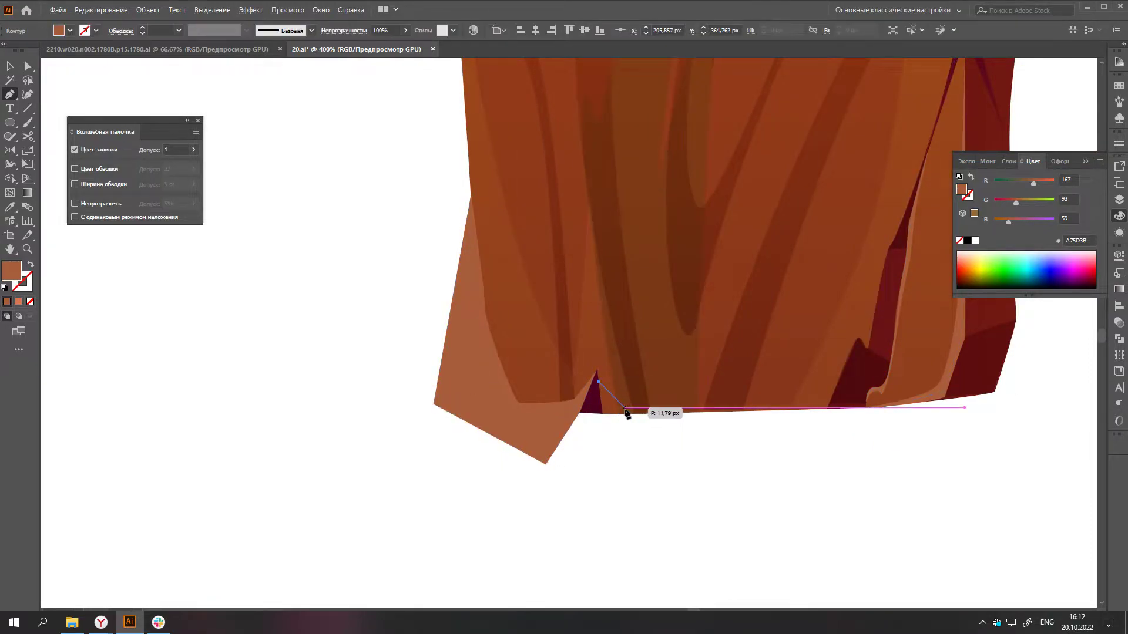
{"action": "left_click", "coordinate": [805, 403]}
{"action": "left_click", "coordinate": [849, 355]}
{"action": "left_click", "coordinate": [827, 408]}
{"action": "left_click", "coordinate": [708, 454]}
{"action": "left_click", "coordinate": [602, 416]}
- Give both new shapes a pink fill sampled with the Eyedropper
{"action": "key", "text": "i"}
{"action": "scroll", "coordinate": [680, 435], "scroll_direction": "down", "scroll_amount": 5}
{"action": "left_click", "coordinate": [587, 183]}
{"action": "scroll", "coordinate": [727, 286], "scroll_direction": "up", "scroll_amount": 4}
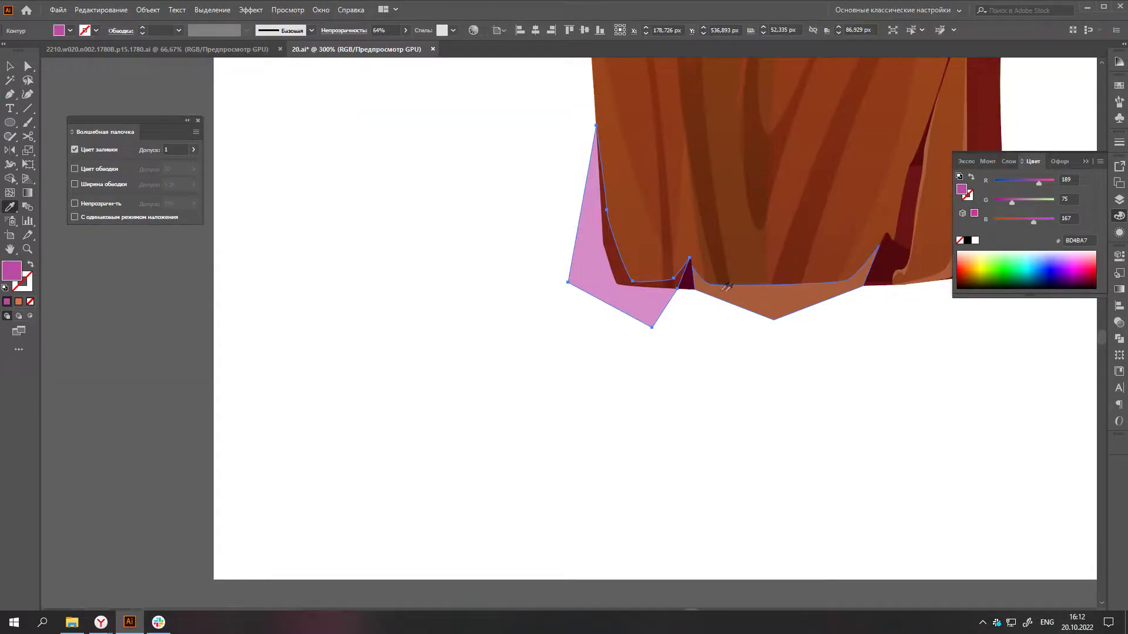
{"action": "scroll", "coordinate": [726, 287], "scroll_direction": "up", "scroll_amount": 2}
{"action": "left_click", "coordinate": [599, 293]}
- Delete the two pink trial shapes and adjust the bottom-left corner anchor
{"action": "key", "text": "a"}
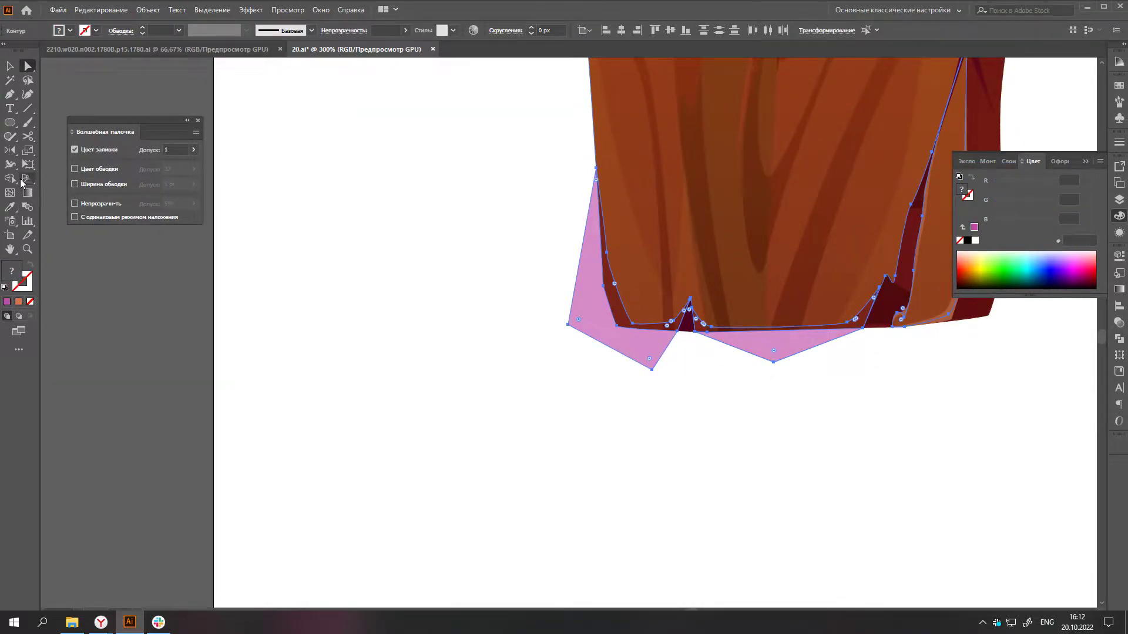
{"action": "key", "text": "Delete"}
{"action": "scroll", "coordinate": [793, 357], "scroll_direction": "down", "scroll_amount": 4}
{"action": "scroll", "coordinate": [775, 355], "scroll_direction": "up", "scroll_amount": 5}
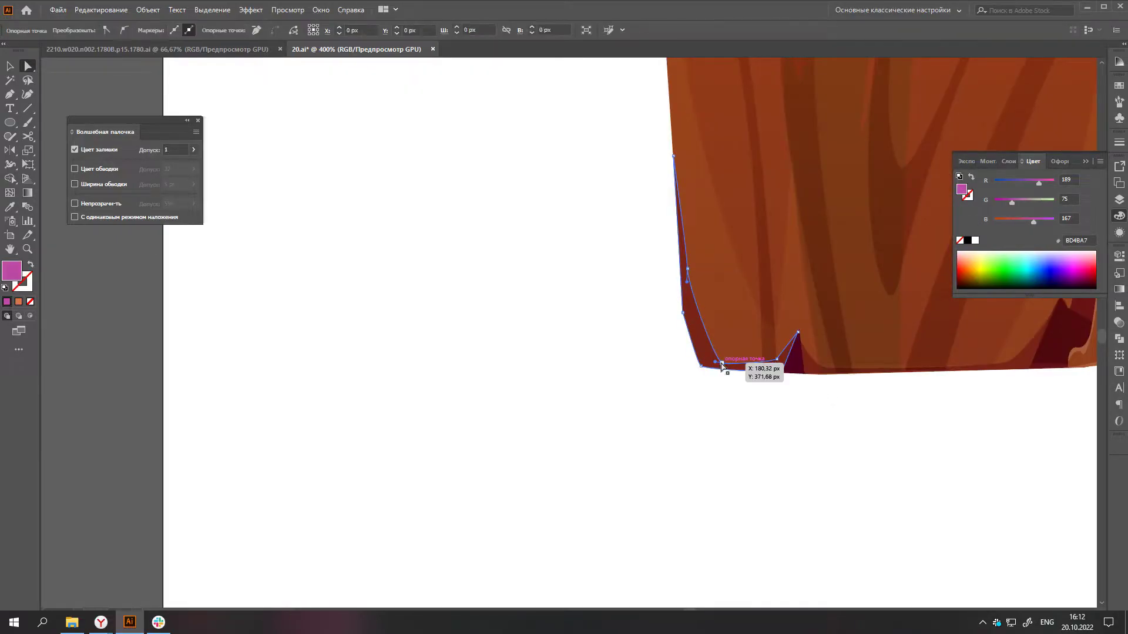
{"action": "left_click_drag", "start_coordinate": [722, 365], "coordinate": [726, 358]}
{"action": "left_click", "coordinate": [720, 356]}
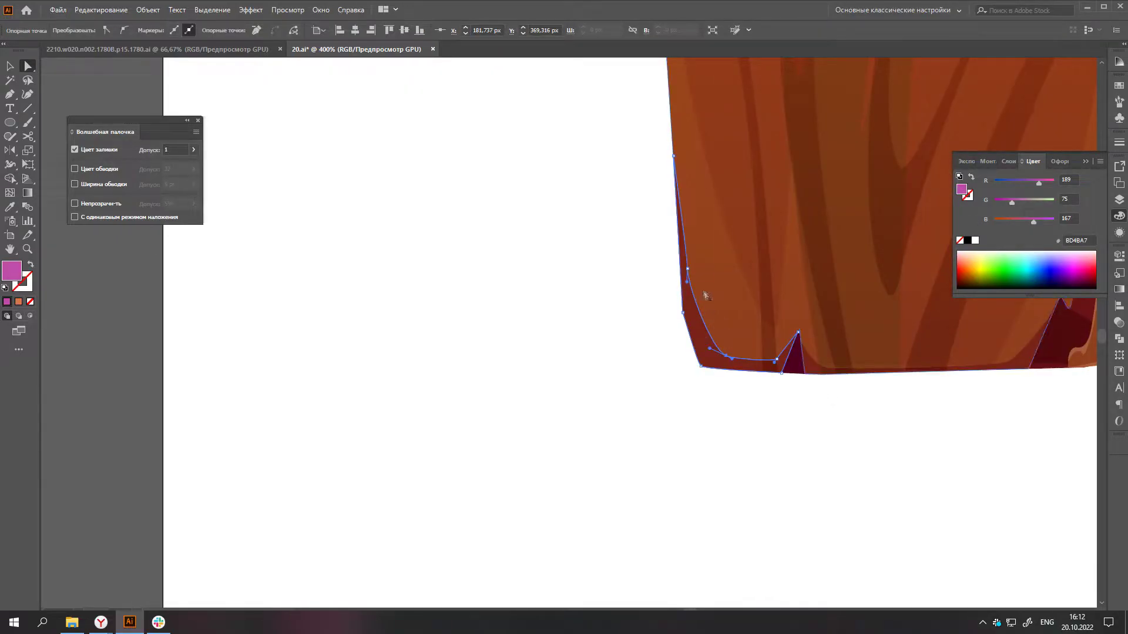
{"action": "left_click", "coordinate": [630, 316]}
{"action": "scroll", "coordinate": [630, 316], "scroll_direction": "down", "scroll_amount": 4}
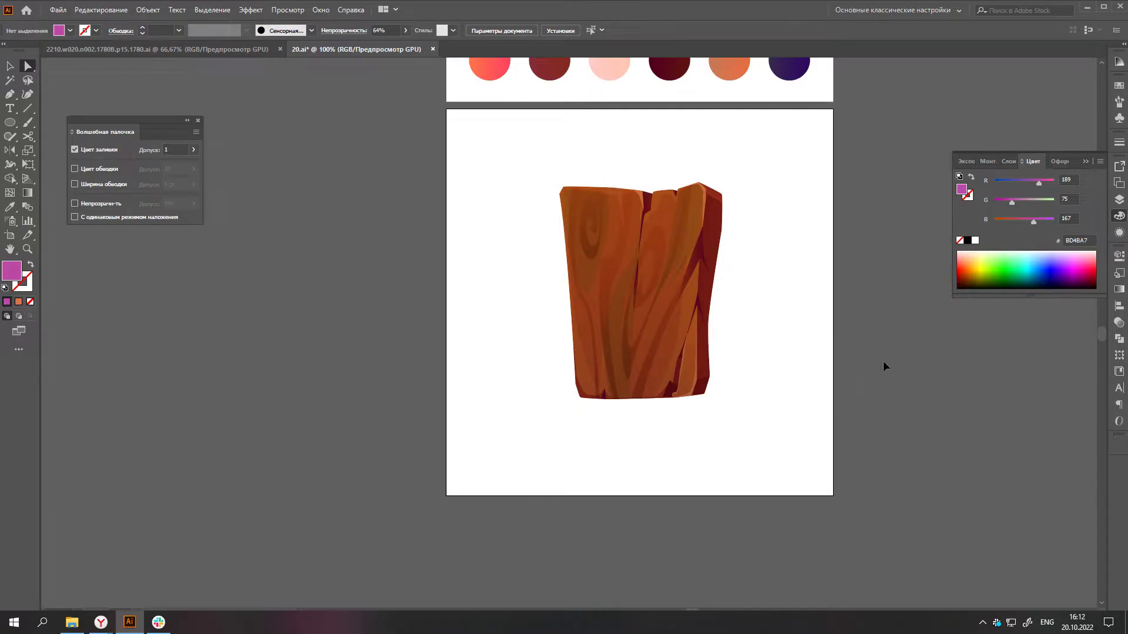
- Start a magenta highlight at the plank's bottom edge, curving it up along the crack
{"action": "scroll", "coordinate": [863, 386], "scroll_direction": "down", "scroll_amount": 2}
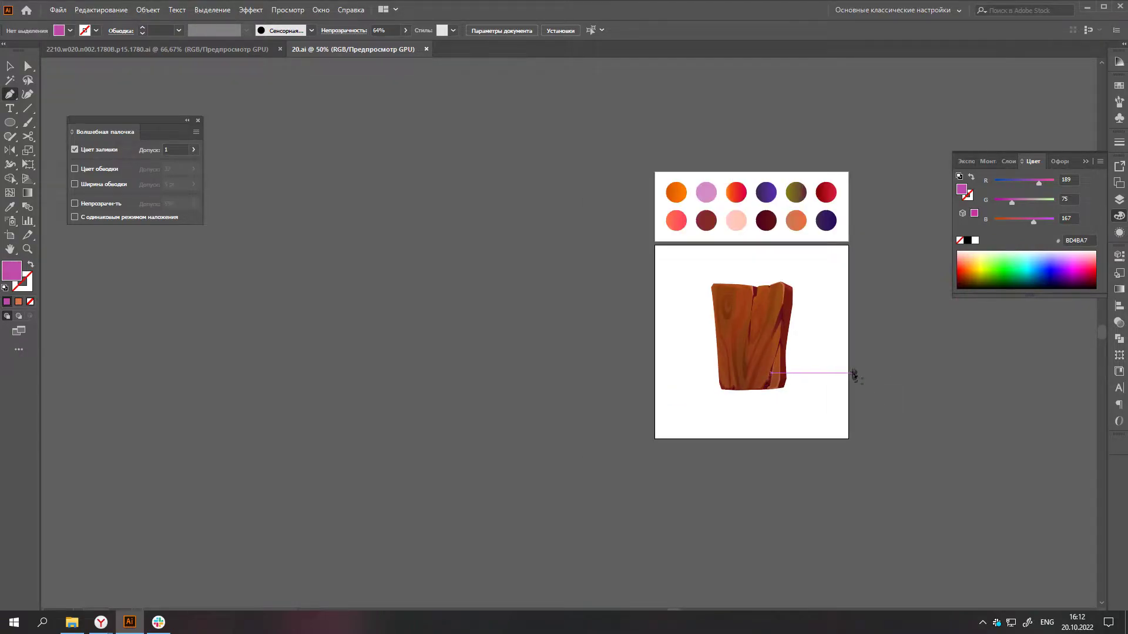
{"action": "scroll", "coordinate": [853, 377], "scroll_direction": "up", "scroll_amount": 5}
{"action": "scroll", "coordinate": [737, 320], "scroll_direction": "up", "scroll_amount": 1}
{"action": "left_click", "coordinate": [660, 523]}
{"action": "scroll", "coordinate": [737, 423], "scroll_direction": "up", "scroll_amount": 1}
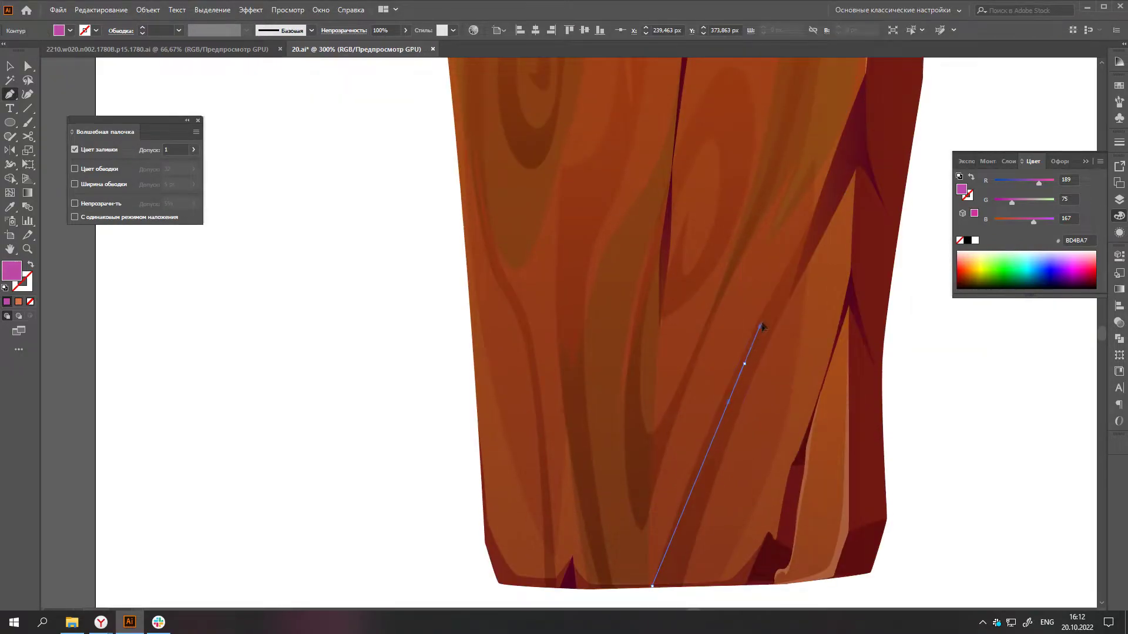
{"action": "left_click_drag", "start_coordinate": [814, 217], "coordinate": [821, 202]}
{"action": "left_click", "coordinate": [828, 208]}
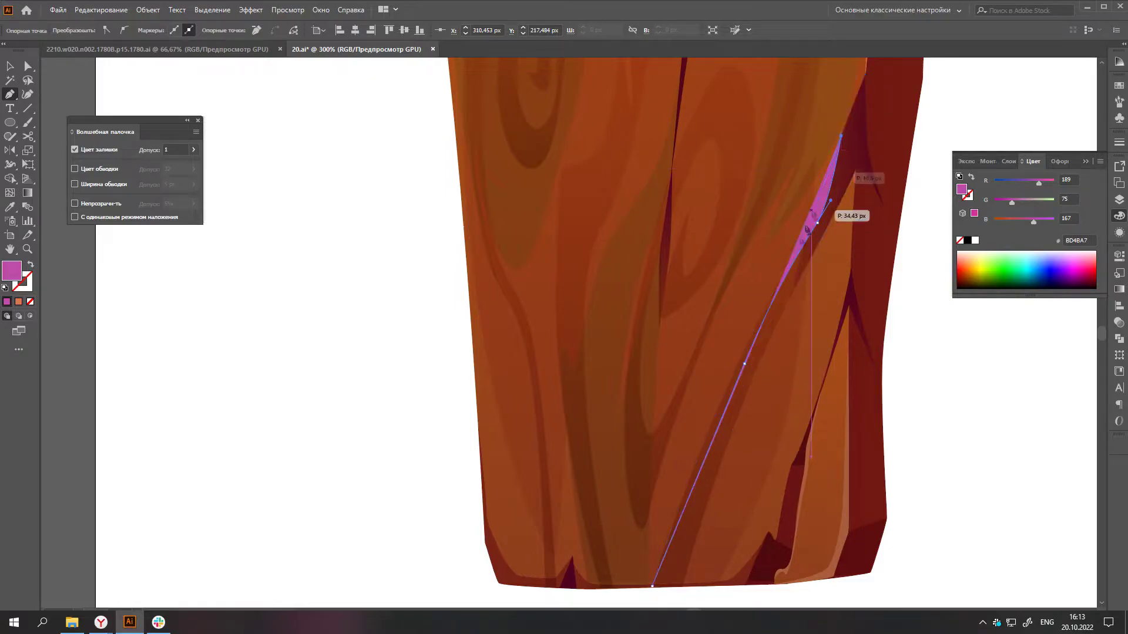
- Extend that highlight to the plank's top edge and taper its lower tip
{"action": "scroll", "coordinate": [705, 411], "scroll_direction": "down", "scroll_amount": 2}
{"action": "scroll", "coordinate": [668, 382], "scroll_direction": "up", "scroll_amount": 1}
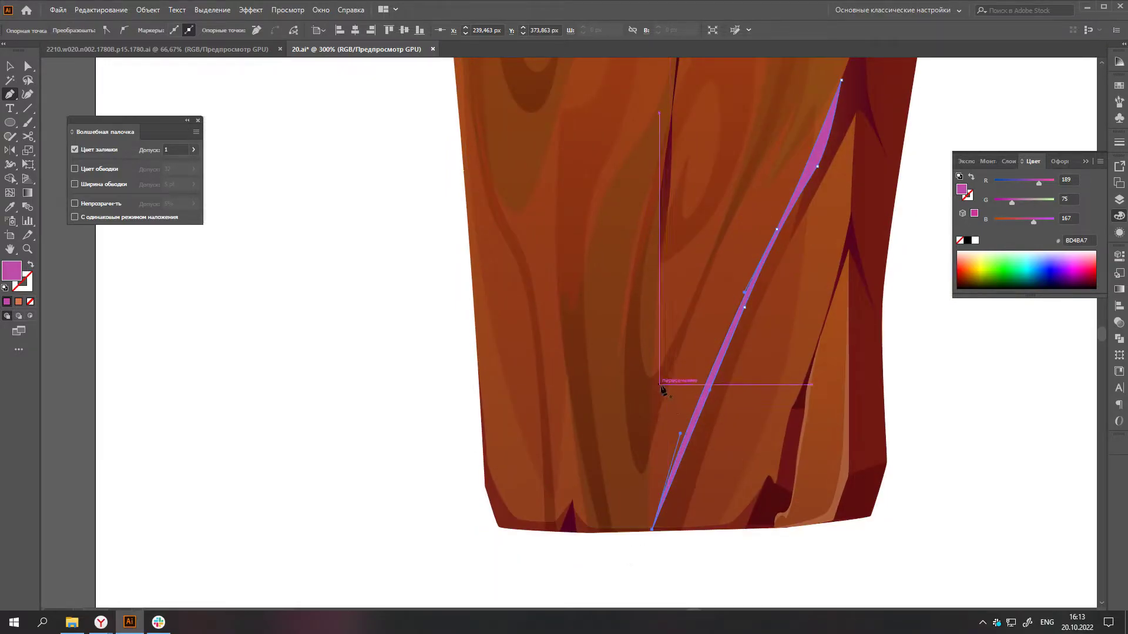
{"action": "scroll", "coordinate": [722, 291], "scroll_direction": "up", "scroll_amount": 3}
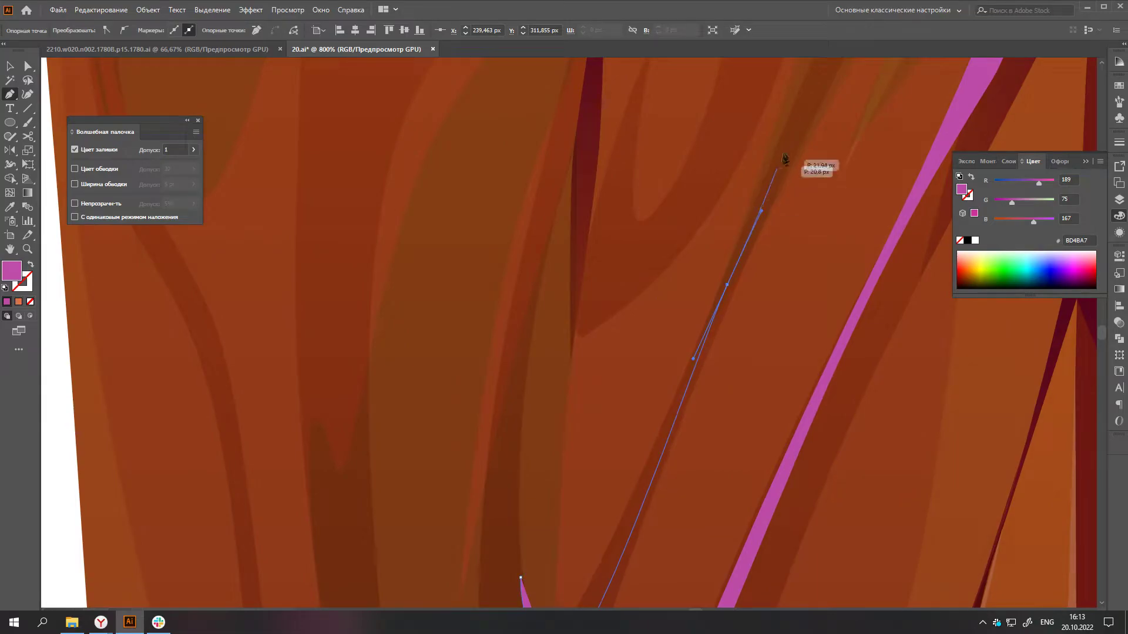
{"action": "left_click", "coordinate": [795, 106]}
{"action": "scroll", "coordinate": [780, 194], "scroll_direction": "down", "scroll_amount": 3}
{"action": "scroll", "coordinate": [787, 203], "scroll_direction": "up", "scroll_amount": 1}
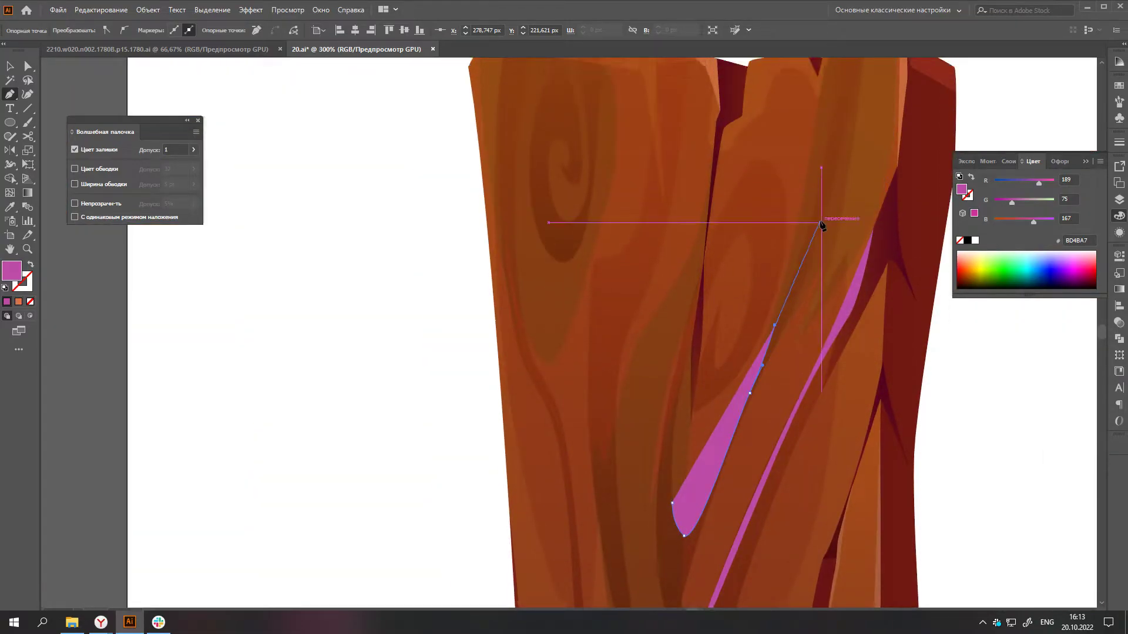
{"action": "scroll", "coordinate": [823, 246], "scroll_direction": "up", "scroll_amount": 2}
{"action": "scroll", "coordinate": [834, 241], "scroll_direction": "down", "scroll_amount": 1}
{"action": "left_click", "coordinate": [848, 60]}
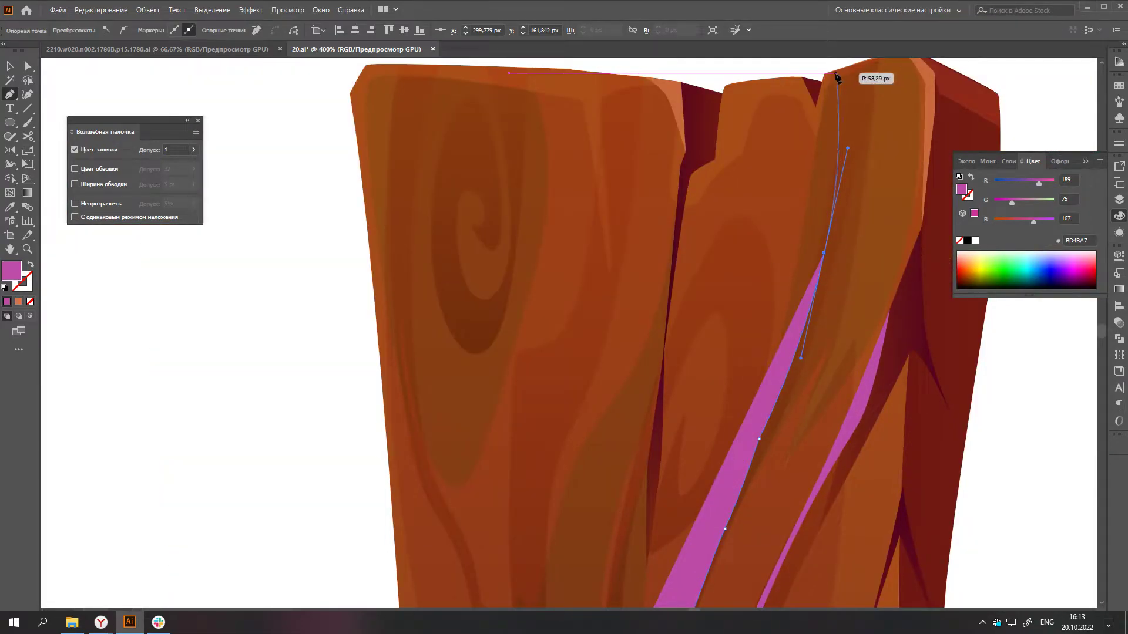
{"action": "scroll", "coordinate": [705, 447], "scroll_direction": "down", "scroll_amount": 3}
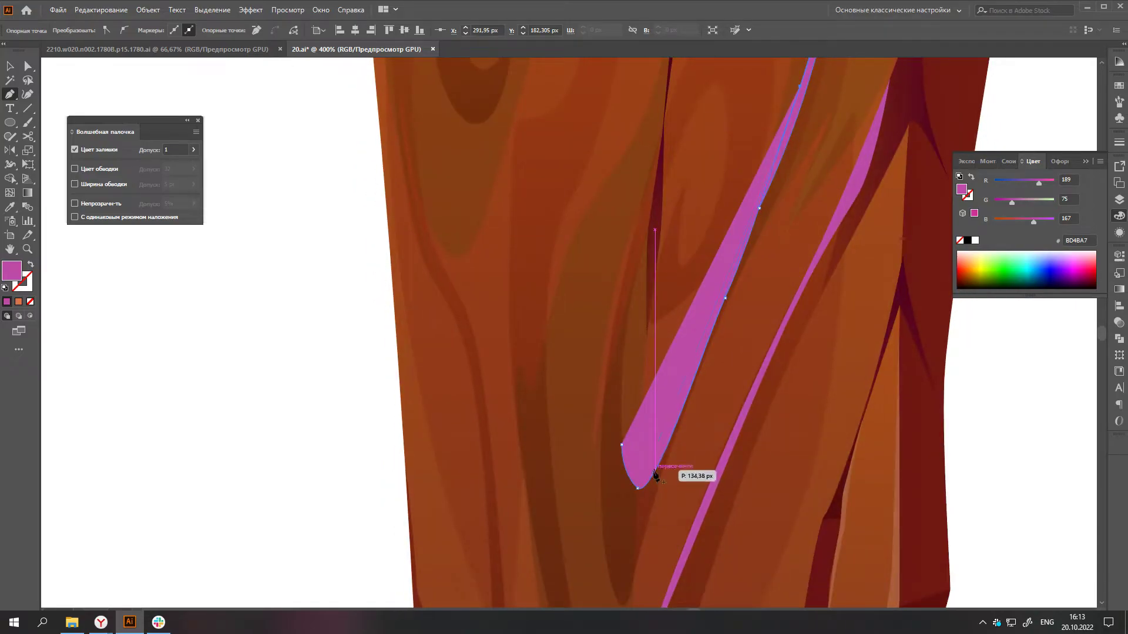
{"action": "left_click_drag", "start_coordinate": [628, 470], "coordinate": [628, 461]}
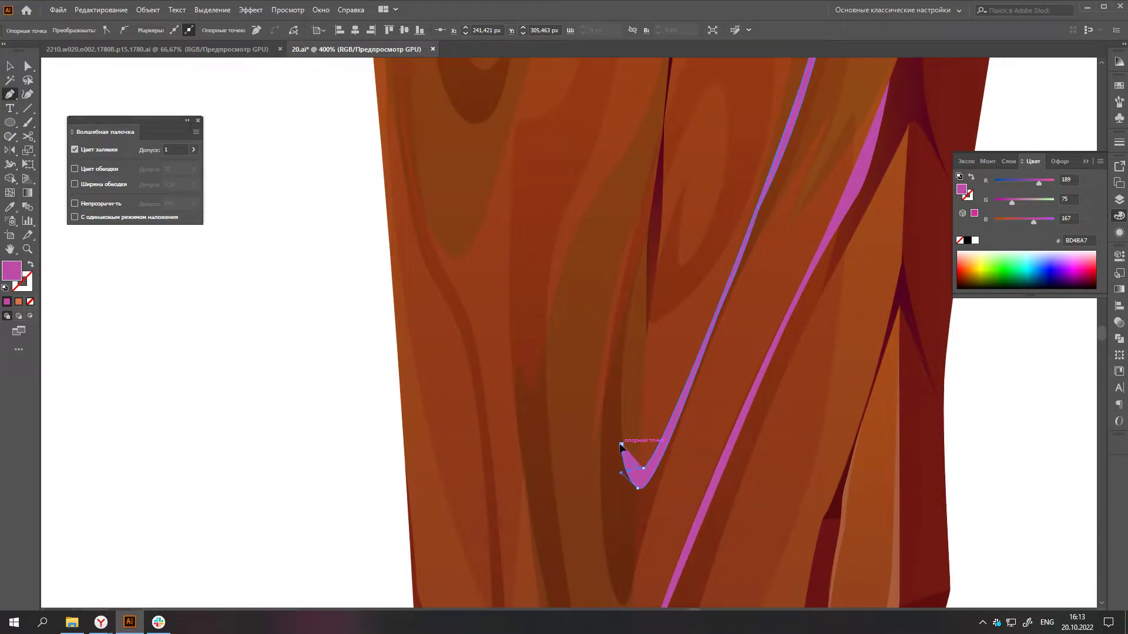
{"action": "scroll", "coordinate": [654, 466], "scroll_direction": "down", "scroll_amount": 1}
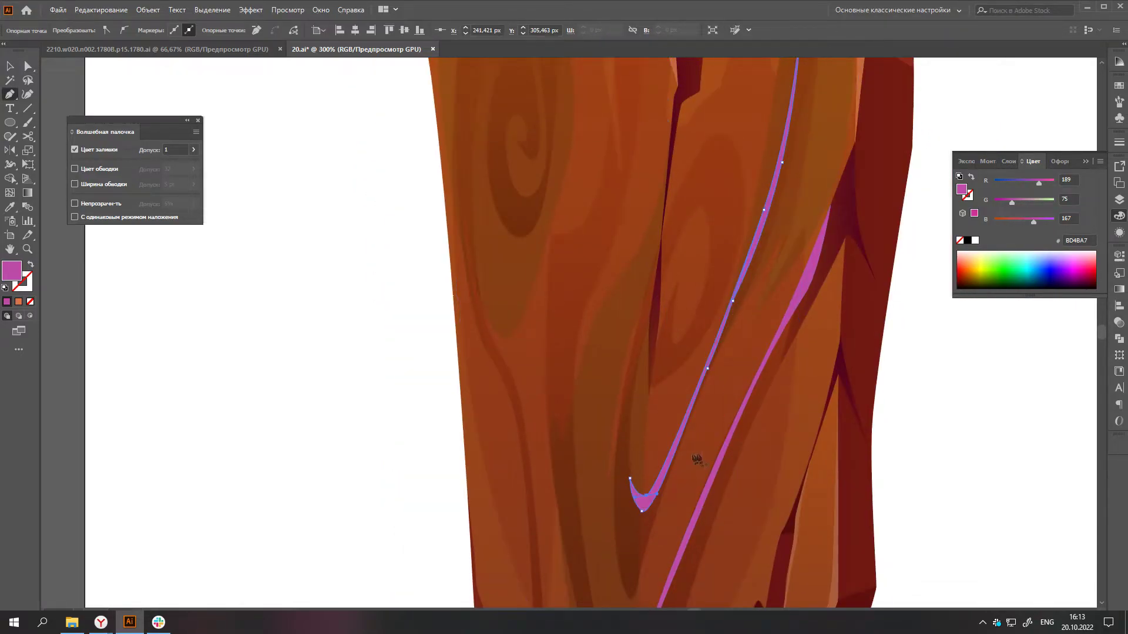
{"action": "scroll", "coordinate": [675, 423], "scroll_direction": "up", "scroll_amount": 2}
{"action": "scroll", "coordinate": [693, 264], "scroll_direction": "up", "scroll_amount": 1}
{"action": "scroll", "coordinate": [660, 307], "scroll_direction": "up", "scroll_amount": 1}
- Draw a second highlight along the middle crack with a hooked top and thin tip
{"action": "left_click", "coordinate": [592, 558]}
{"action": "left_click_drag", "start_coordinate": [657, 332], "coordinate": [671, 314]}
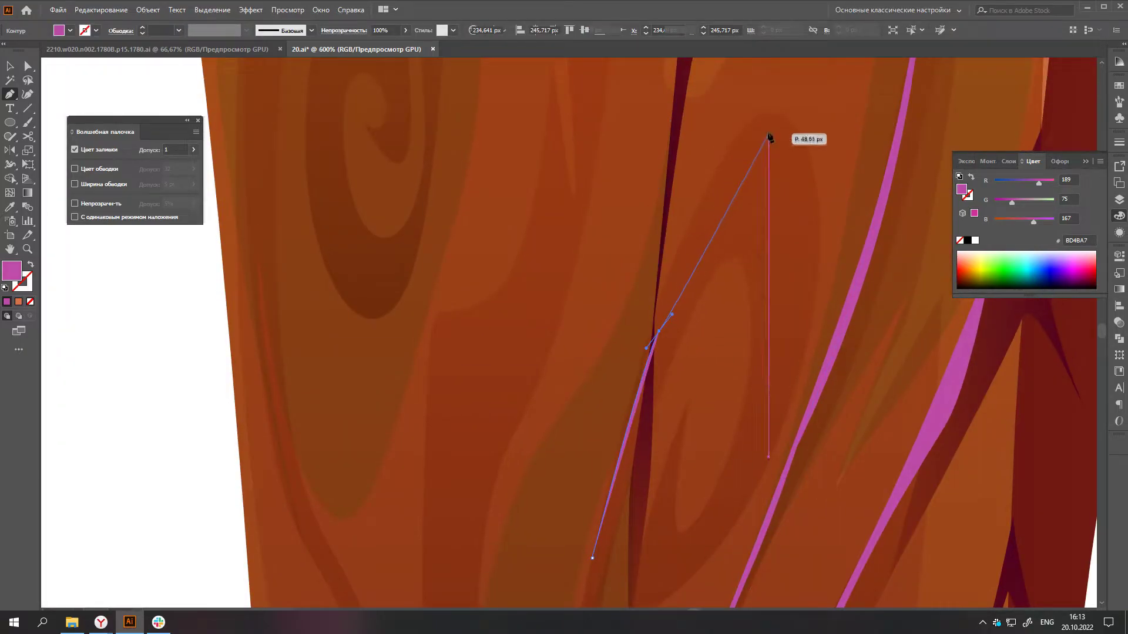
{"action": "left_click", "coordinate": [769, 132]}
{"action": "left_click", "coordinate": [818, 194]}
{"action": "left_click_drag", "start_coordinate": [763, 115], "coordinate": [719, 127]}
{"action": "scroll", "coordinate": [681, 206], "scroll_direction": "down", "scroll_amount": 1}
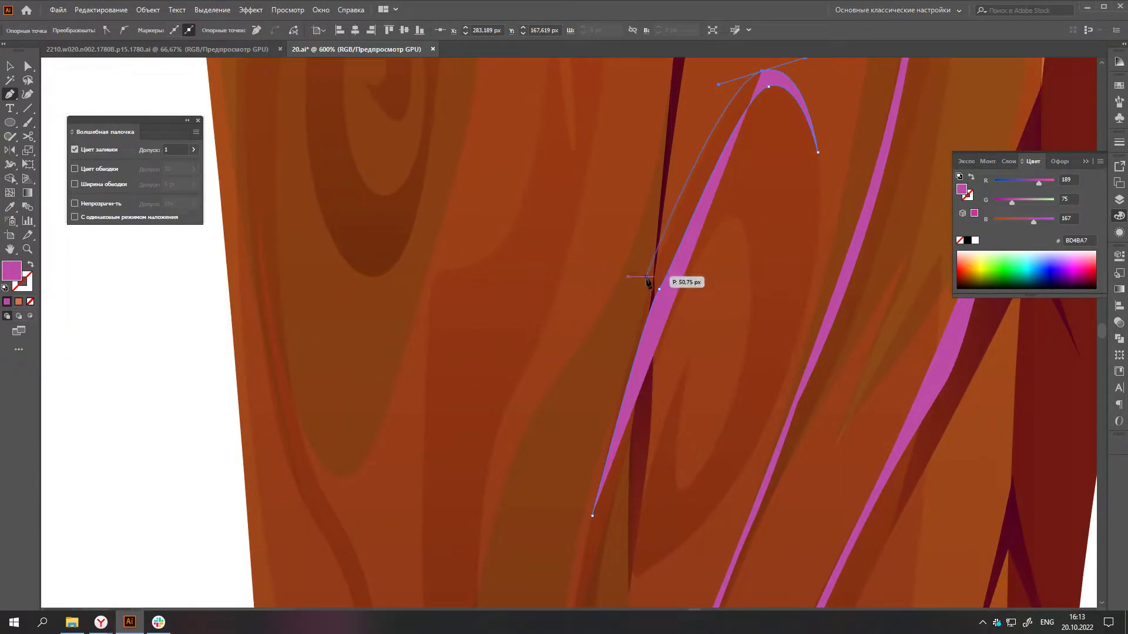
{"action": "left_click_drag", "start_coordinate": [621, 368], "coordinate": [618, 374]}
- Draw a small crescent highlight inside the knot
{"action": "left_click_drag", "start_coordinate": [683, 490], "coordinate": [749, 400]}
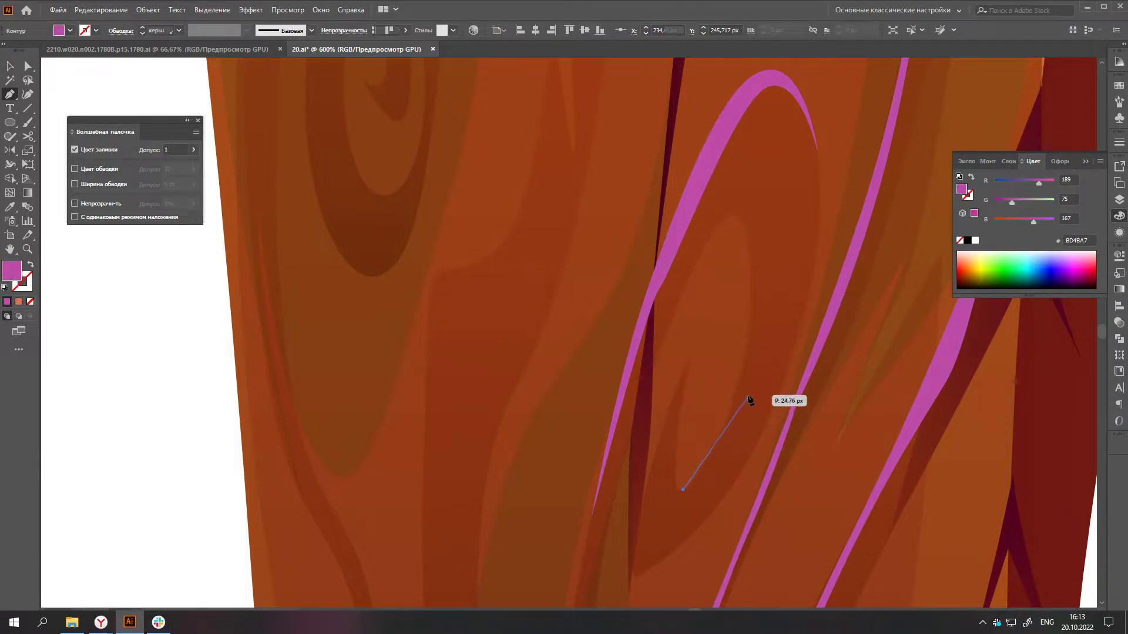
{"action": "left_click", "coordinate": [742, 228]}
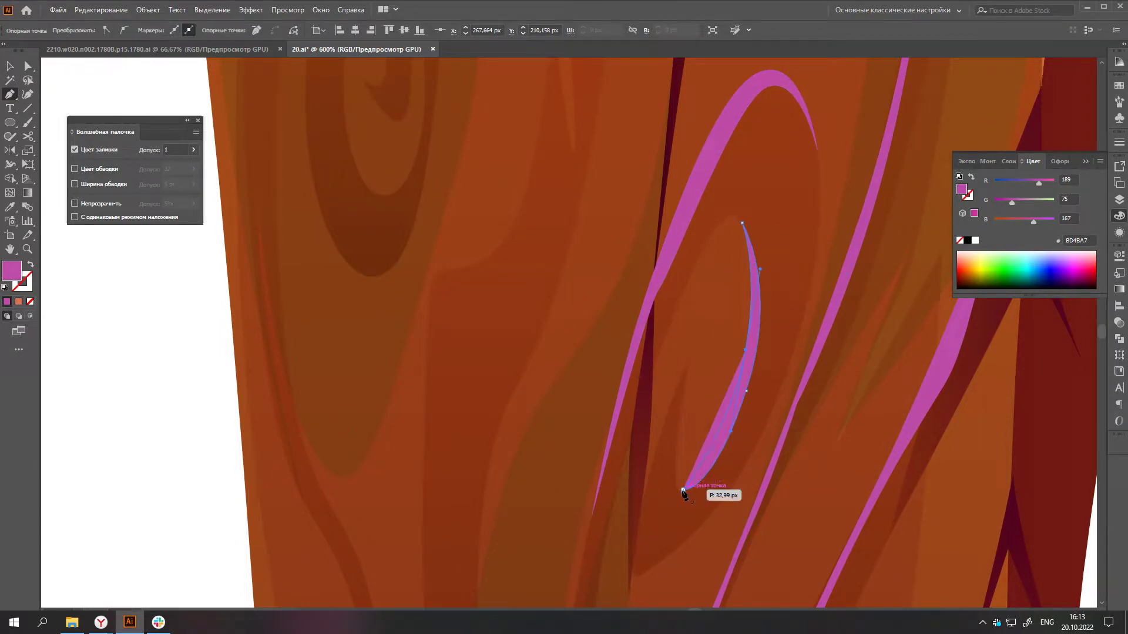
{"action": "left_click", "coordinate": [685, 491]}
{"action": "scroll", "coordinate": [685, 491], "scroll_direction": "down", "scroll_amount": 3}
{"action": "scroll", "coordinate": [648, 428], "scroll_direction": "up", "scroll_amount": 2}
- Draw an S-curved grain highlight from the plank's top down to its lower end
{"action": "left_click", "coordinate": [615, 379]}
{"action": "mouse_move", "coordinate": [673, 313]}
{"action": "left_mouse_down"}
{"action": "mouse_move", "coordinate": [691, 274]}
{"action": "mouse_move", "coordinate": [597, 414]}
{"action": "left_mouse_up"}
{"action": "scroll", "coordinate": [697, 113], "scroll_direction": "up", "scroll_amount": 1}
{"action": "left_click", "coordinate": [692, 111]}
{"action": "scroll", "coordinate": [597, 446], "scroll_direction": "down", "scroll_amount": 3}
{"action": "left_click", "coordinate": [597, 491]}
{"action": "scroll", "coordinate": [597, 491], "scroll_direction": "down", "scroll_amount": 4}
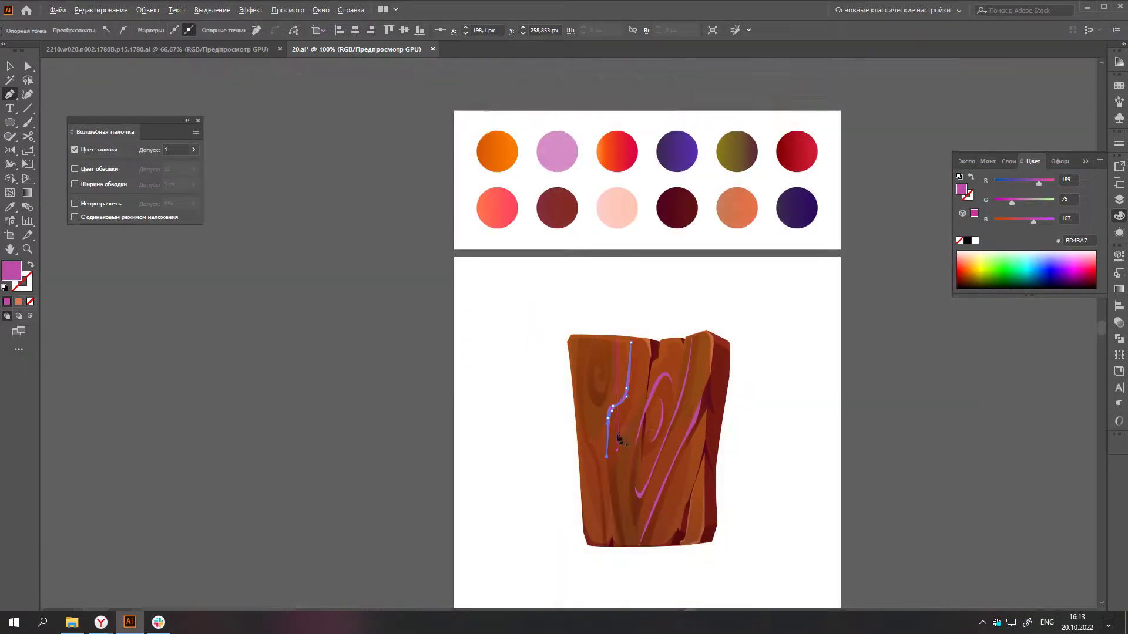
{"action": "scroll", "coordinate": [574, 374], "scroll_direction": "up", "scroll_amount": 3}
{"action": "scroll", "coordinate": [574, 374], "scroll_direction": "up", "scroll_amount": 2}
{"action": "scroll", "coordinate": [554, 193], "scroll_direction": "up", "scroll_amount": 2}
- Draw a closed highlight down the plank's left edge, then select all the pink highlights
{"action": "left_click_drag", "start_coordinate": [555, 110], "coordinate": [546, 275]}
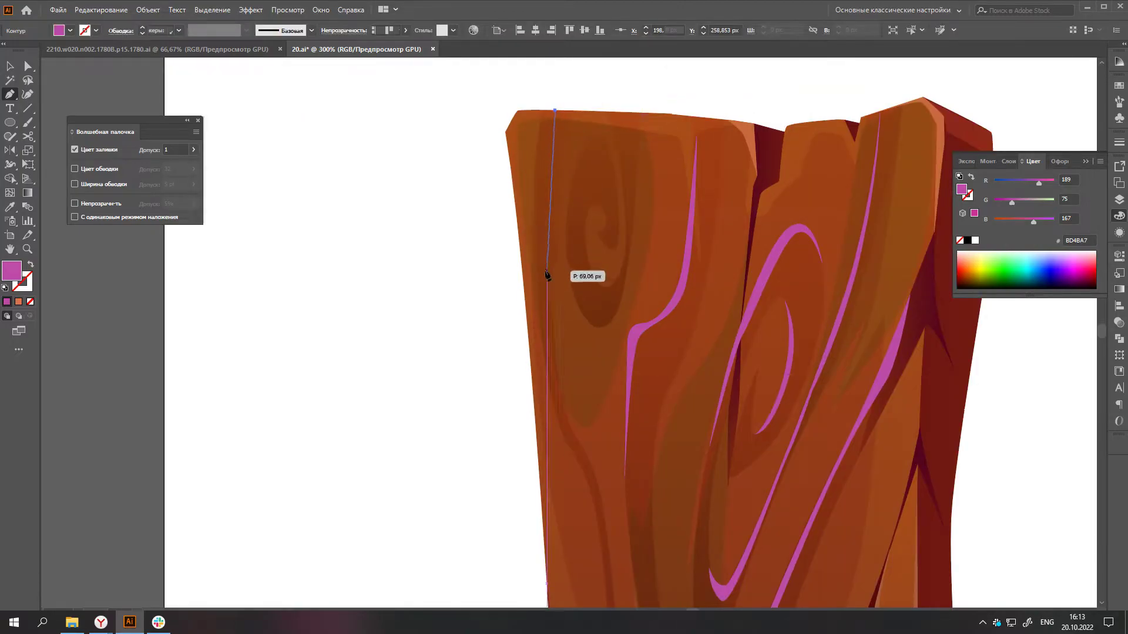
{"action": "scroll", "coordinate": [544, 380], "scroll_direction": "up", "scroll_amount": 2}
{"action": "left_click_drag", "start_coordinate": [630, 436], "coordinate": [633, 454]}
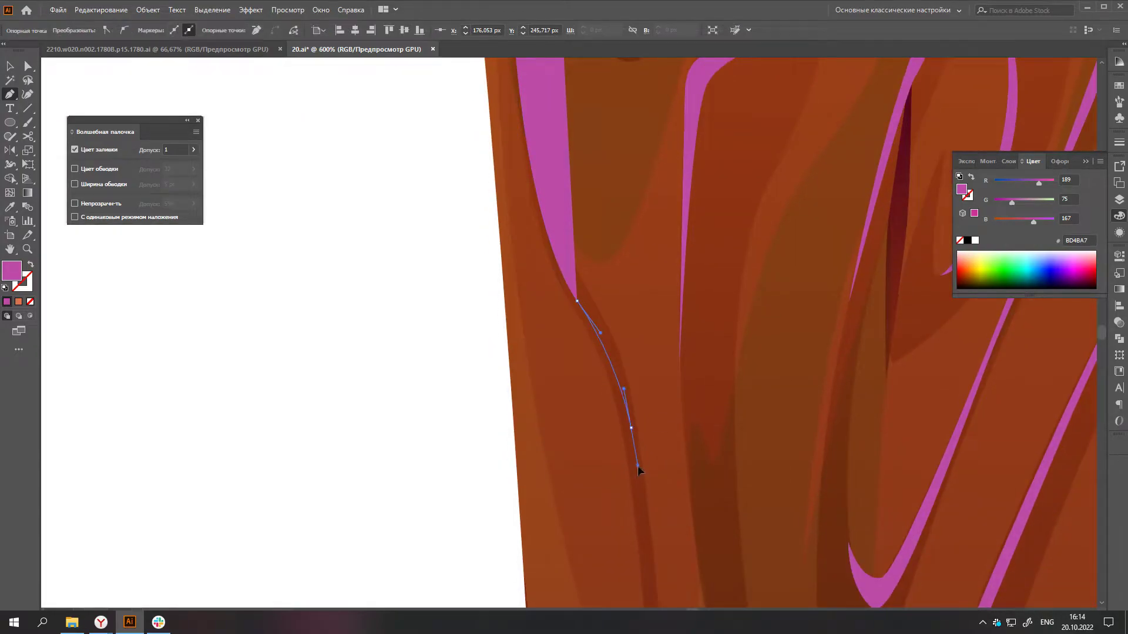
{"action": "scroll", "coordinate": [632, 454], "scroll_direction": "down", "scroll_amount": 3}
{"action": "left_click", "coordinate": [645, 548]}
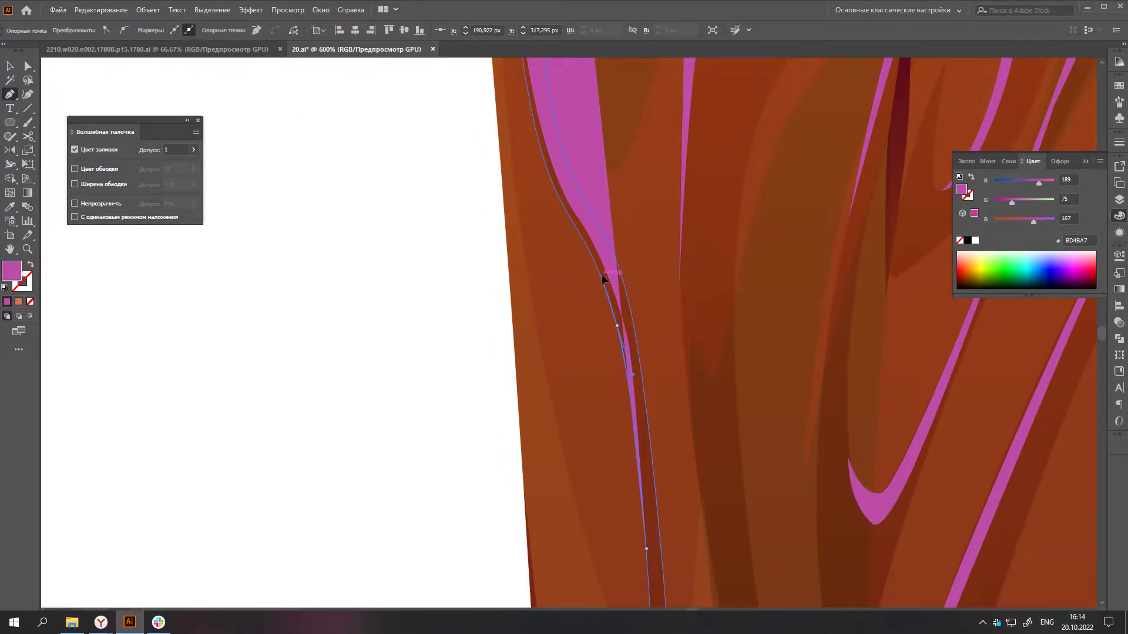
{"action": "scroll", "coordinate": [603, 278], "scroll_direction": "up", "scroll_amount": 2}
{"action": "left_click_drag", "start_coordinate": [577, 273], "coordinate": [545, 238]}
{"action": "scroll", "coordinate": [529, 197], "scroll_direction": "down", "scroll_amount": 3}
{"action": "scroll", "coordinate": [523, 176], "scroll_direction": "down", "scroll_amount": 2}
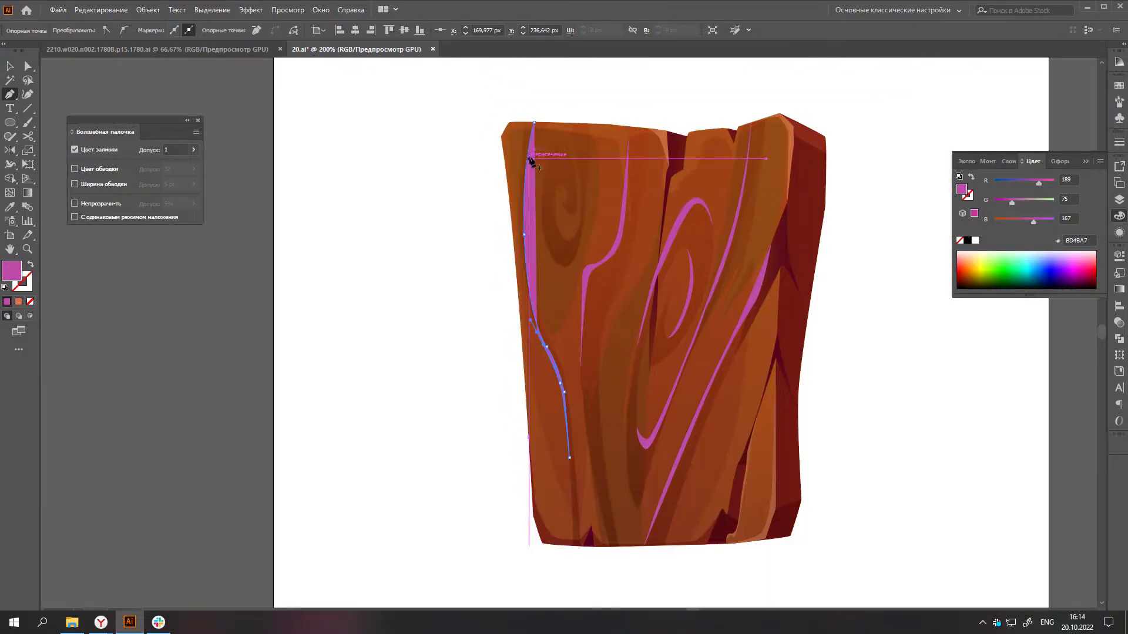
{"action": "scroll", "coordinate": [530, 142], "scroll_direction": "up", "scroll_amount": 1}
{"action": "left_click_drag", "start_coordinate": [542, 78], "coordinate": [544, 71]}
{"action": "left_click", "coordinate": [534, 167]}
{"action": "left_click", "coordinate": [708, 346], "text": "ctrl+shift"}
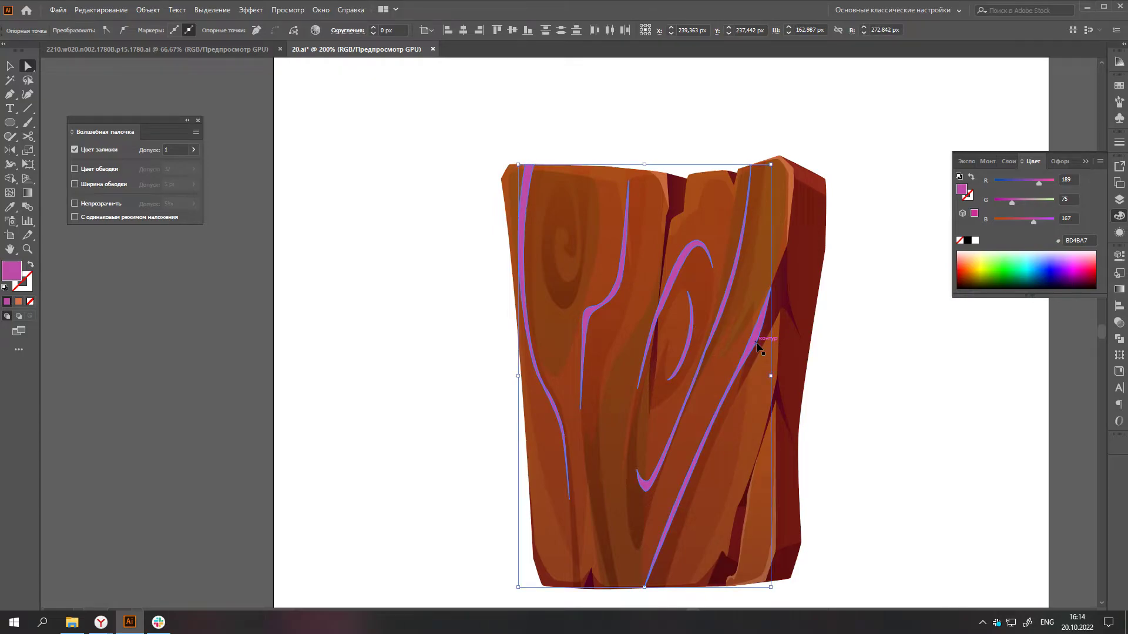
- Set the selected highlights to Multiply blend mode at 50% opacity
{"action": "key", "text": "v"}
{"action": "left_click", "coordinate": [1119, 323]}
{"action": "left_click", "coordinate": [972, 269]}
{"action": "left_click", "coordinate": [957, 301]}
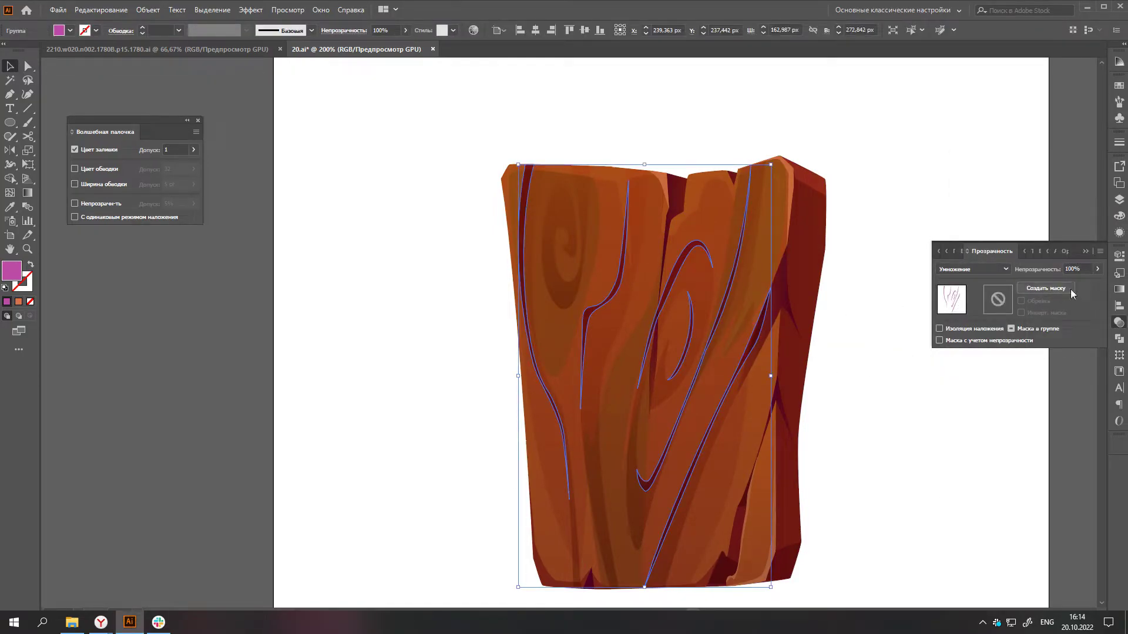
{"action": "key", "text": "Return"}
{"action": "scroll", "coordinate": [897, 423], "scroll_direction": "down", "scroll_amount": 3, "text": "alt"}
{"action": "left_click", "coordinate": [848, 433]}
- Inspect a grain highlight path with Direct Selection, then enter the plank group in isolation mode
{"action": "scroll", "coordinate": [742, 322], "scroll_direction": "up", "scroll_amount": 4, "text": "alt"}
{"action": "scroll", "coordinate": [770, 295], "scroll_direction": "up", "scroll_amount": 2, "text": "alt"}
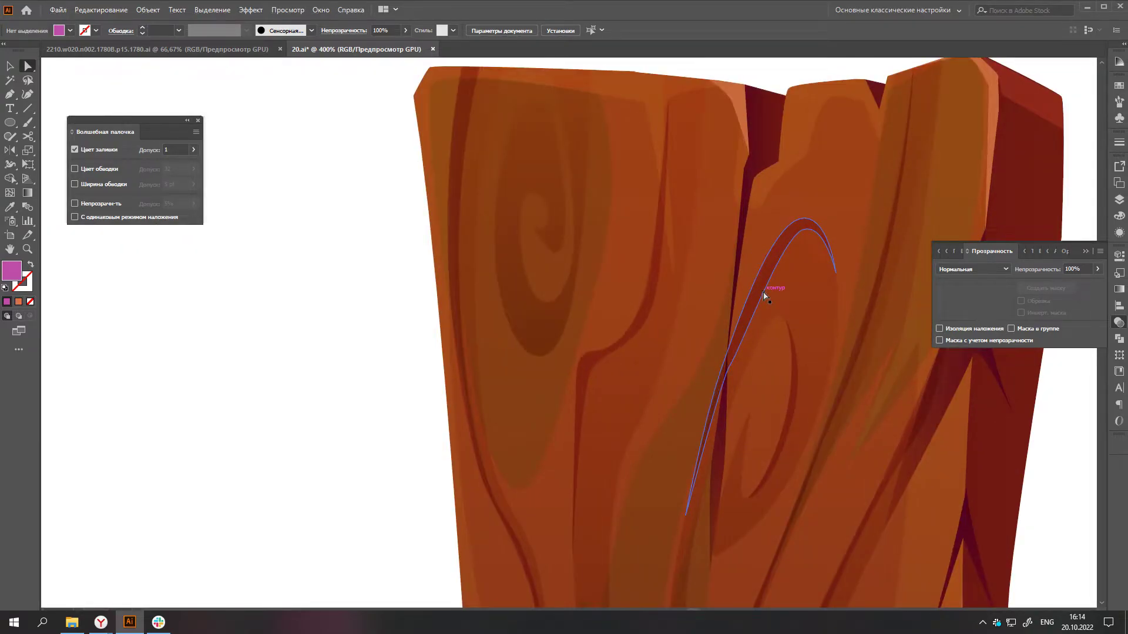
{"action": "scroll", "coordinate": [800, 231], "scroll_direction": "up", "scroll_amount": 1, "text": "alt"}
{"action": "key", "text": "a"}
{"action": "left_click", "coordinate": [784, 218]}
{"action": "scroll", "coordinate": [669, 442], "scroll_direction": "down", "scroll_amount": 1}
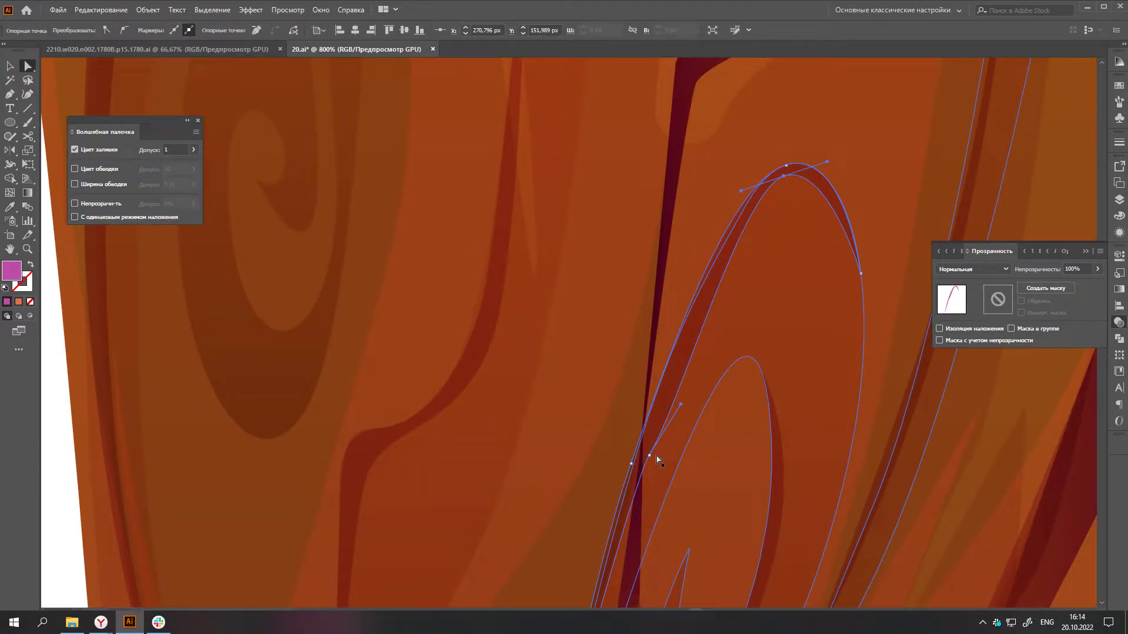
{"action": "scroll", "coordinate": [809, 497], "scroll_direction": "down", "scroll_amount": 7, "text": "alt"}
{"action": "left_click", "coordinate": [805, 491]}
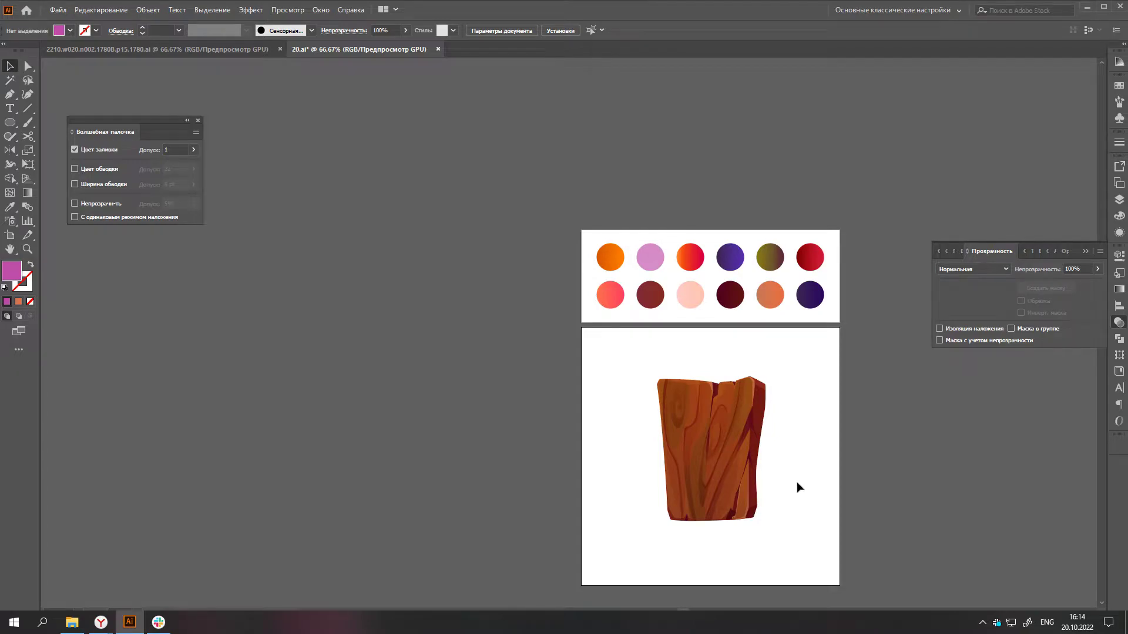
{"action": "double_click", "coordinate": [702, 423]}
{"action": "scroll", "coordinate": [702, 423], "scroll_direction": "up", "scroll_amount": 2, "text": "alt"}
{"action": "scroll", "coordinate": [675, 412], "scroll_direction": "up", "scroll_amount": 3, "text": "alt"}
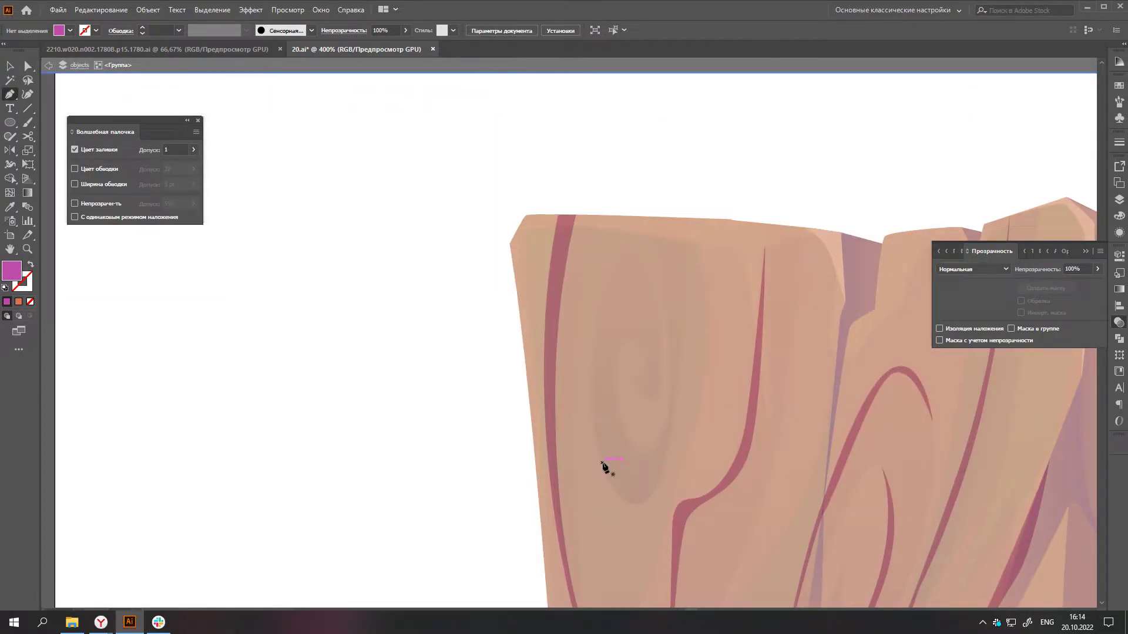
{"action": "scroll", "coordinate": [587, 326], "scroll_direction": "up", "scroll_amount": 2, "text": "alt"}
- Draw a thin leaf-shaped crescent highlight on the left board
{"action": "left_click", "coordinate": [623, 593]}
{"action": "left_click", "coordinate": [615, 323]}
{"action": "left_click", "coordinate": [676, 168]}
{"action": "left_click", "coordinate": [707, 190]}
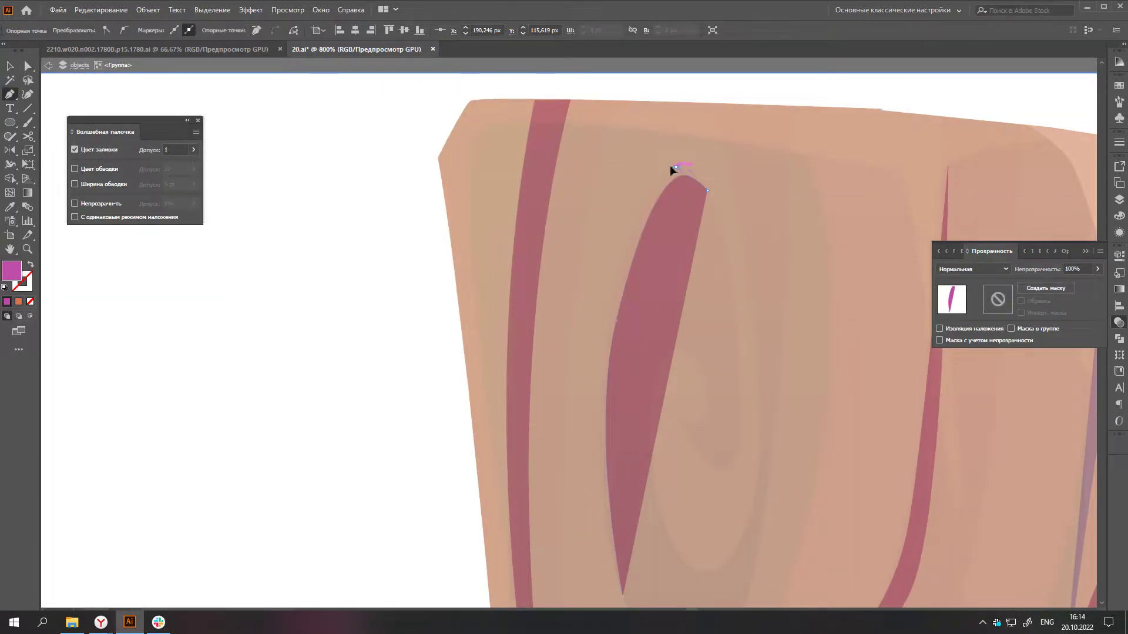
{"action": "scroll", "coordinate": [600, 320], "scroll_direction": "down", "scroll_amount": 2}
{"action": "left_click", "coordinate": [621, 537]}
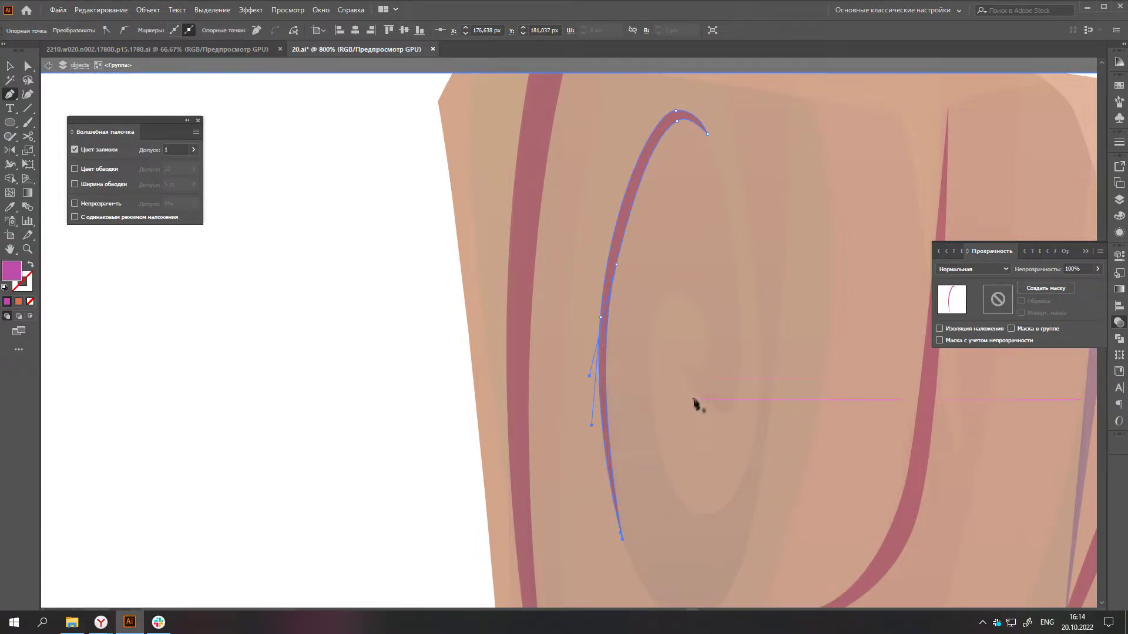
{"action": "left_click", "coordinate": [693, 407], "text": "ctrl"}
{"action": "scroll", "coordinate": [691, 410], "scroll_direction": "up", "scroll_amount": 2, "text": "alt"}
- Add a half-moon and a crescent highlight inside the left knot's ring
{"action": "left_click_drag", "start_coordinate": [654, 278], "coordinate": [696, 341]}
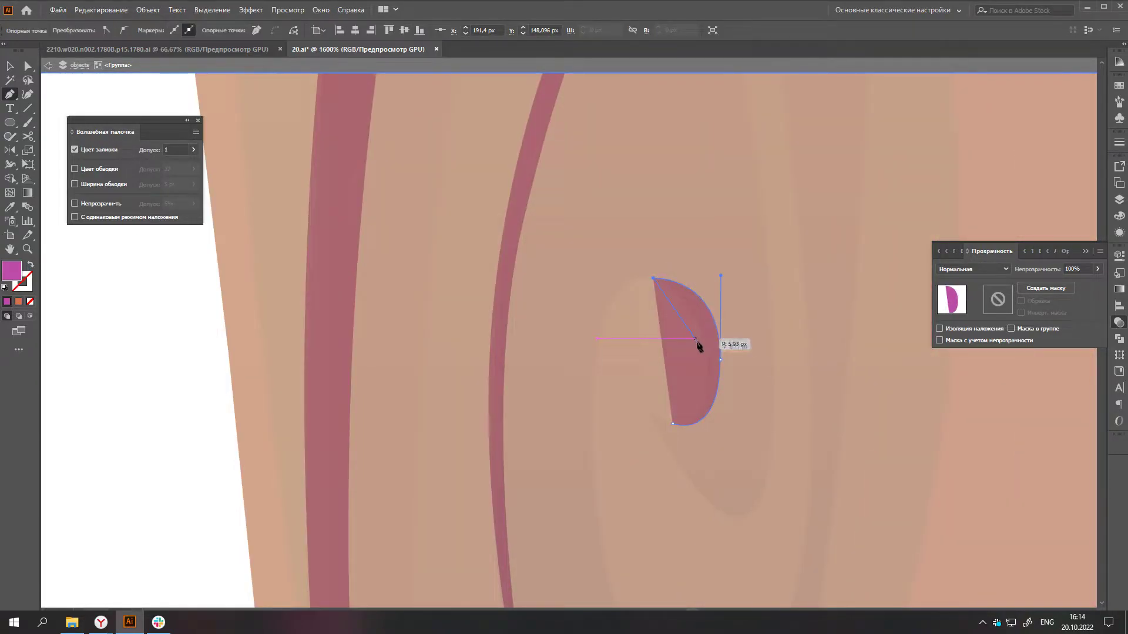
{"action": "left_click", "coordinate": [672, 425]}
{"action": "scroll", "coordinate": [681, 428], "scroll_direction": "down", "scroll_amount": 3, "text": "alt"}
{"action": "left_click", "coordinate": [680, 467]}
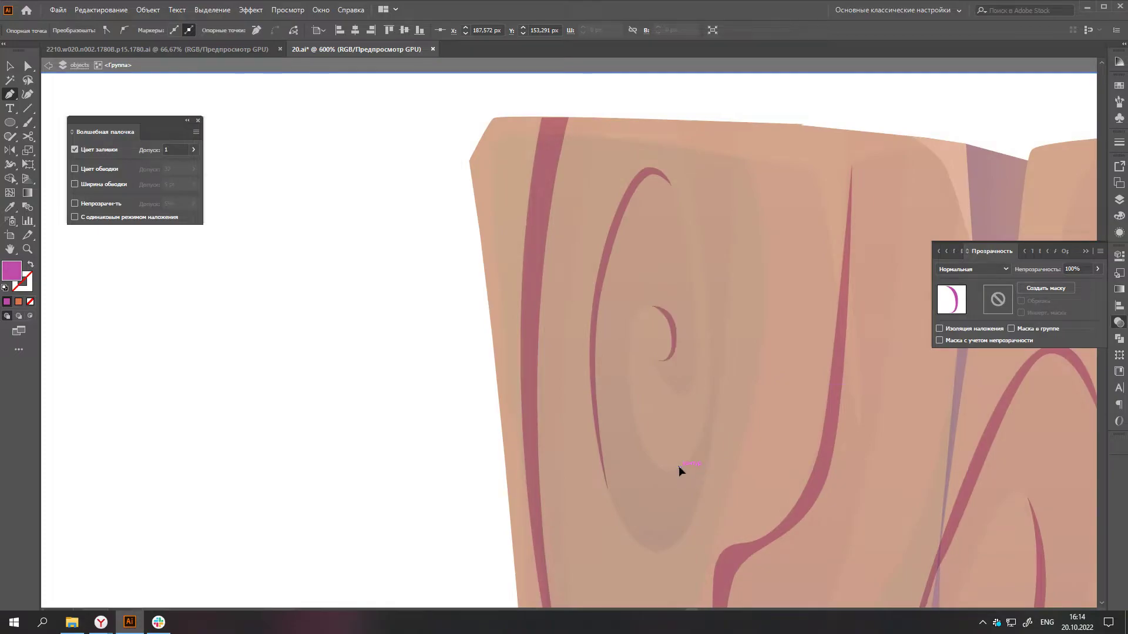
{"action": "left_click_drag", "start_coordinate": [715, 385], "coordinate": [717, 335]}
{"action": "left_click", "coordinate": [687, 167]}
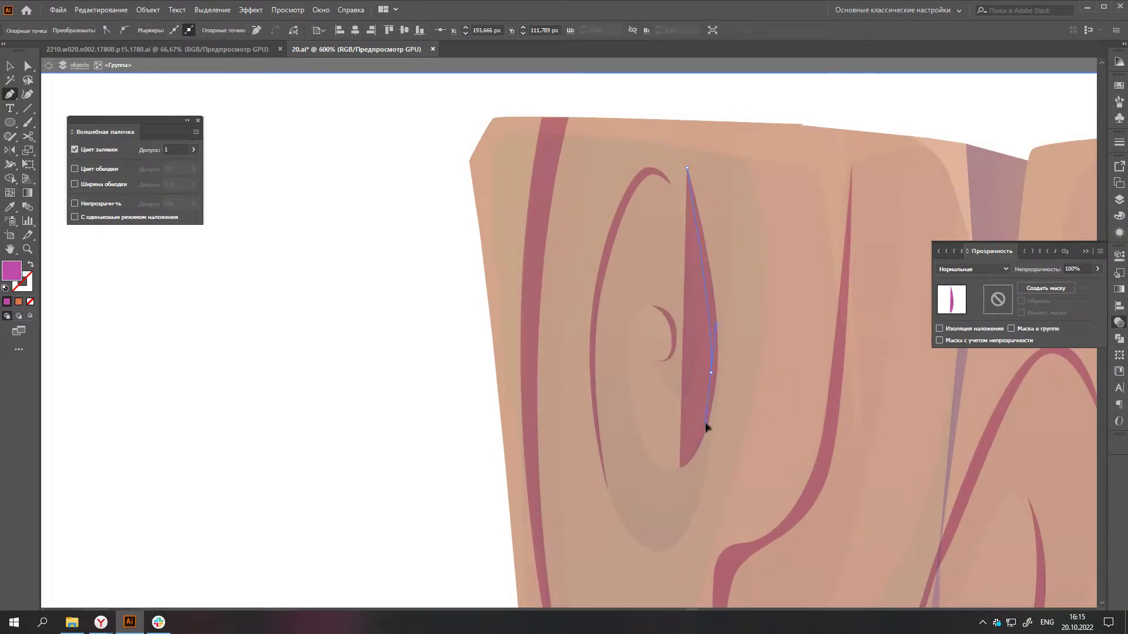
{"action": "left_click", "coordinate": [679, 467]}
- Adjust grain-line anchors with Direct Selection and exit group isolation
{"action": "key", "text": "a"}
{"action": "scroll", "coordinate": [679, 468], "scroll_direction": "down", "scroll_amount": 5, "text": "alt"}
{"action": "scroll", "coordinate": [642, 462], "scroll_direction": "up", "scroll_amount": 6, "text": "alt"}
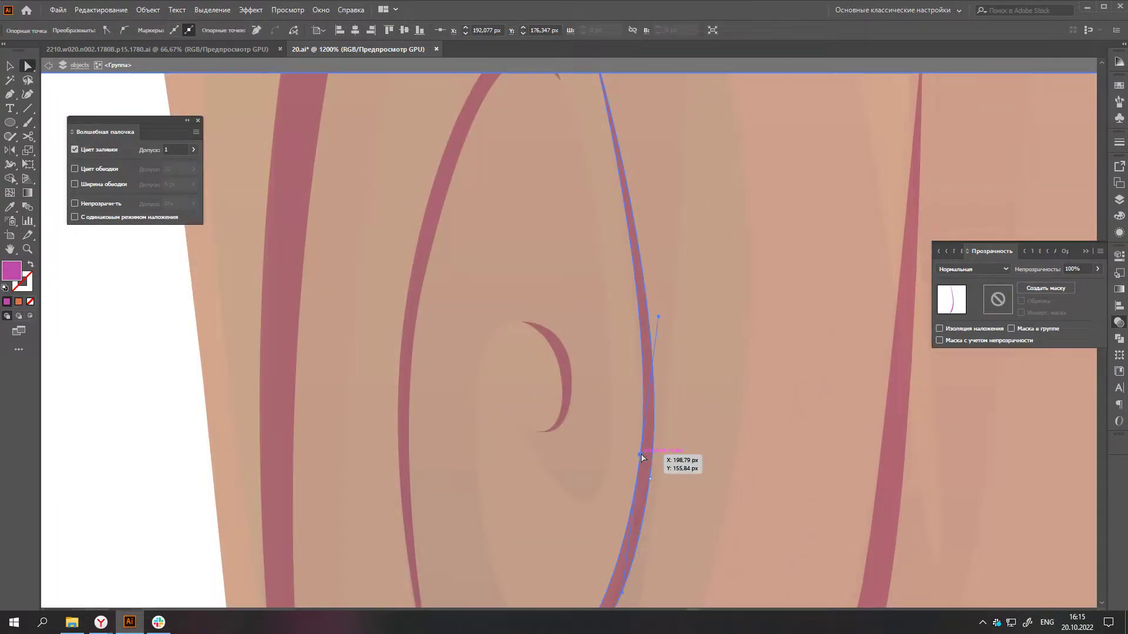
{"action": "scroll", "coordinate": [641, 458], "scroll_direction": "down", "scroll_amount": 3, "text": "alt"}
{"action": "left_click", "coordinate": [536, 295]}
{"action": "scroll", "coordinate": [530, 432], "scroll_direction": "down", "scroll_amount": 2}
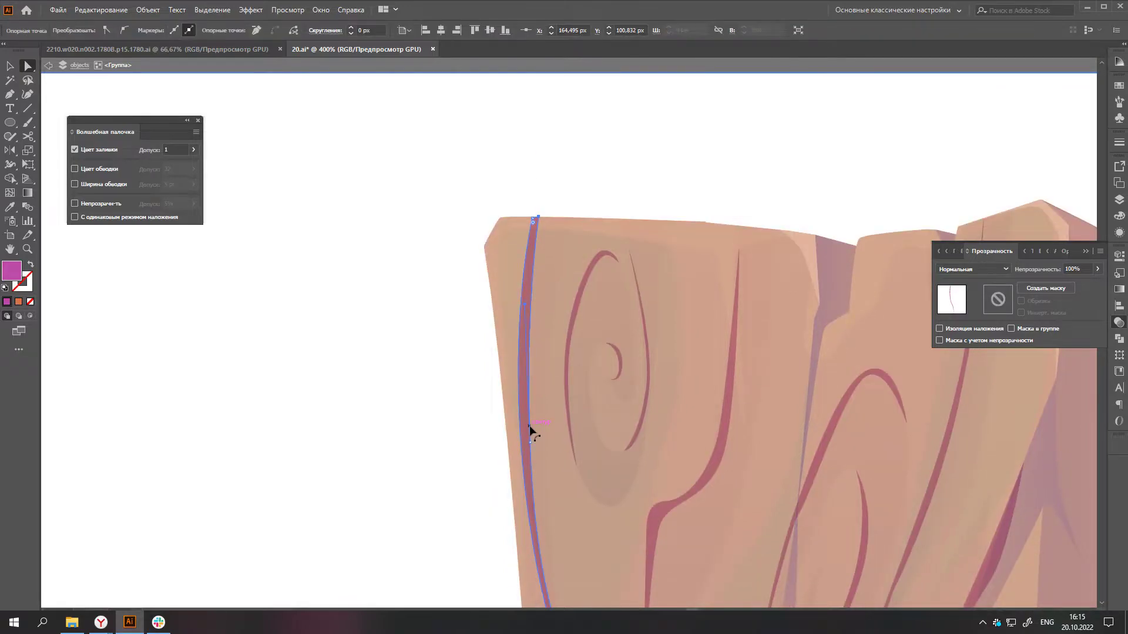
{"action": "scroll", "coordinate": [526, 440], "scroll_direction": "down", "scroll_amount": 4, "text": "alt"}
{"action": "left_click", "coordinate": [695, 305]}
{"action": "scroll", "coordinate": [630, 423], "scroll_direction": "up", "scroll_amount": 5, "text": "alt"}
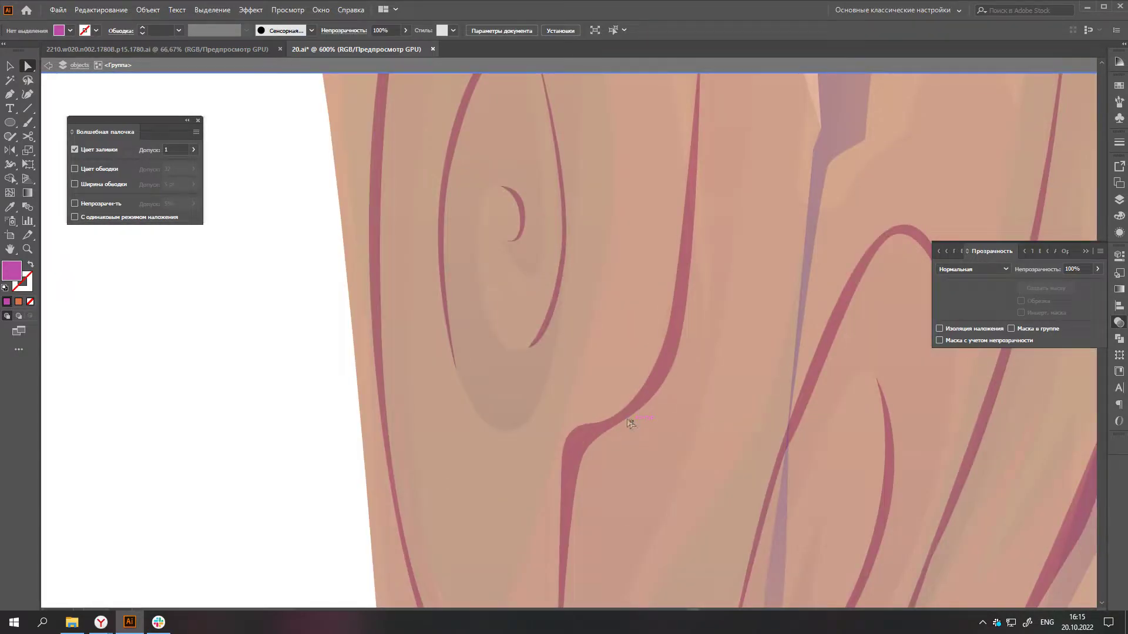
{"action": "left_click", "coordinate": [583, 454]}
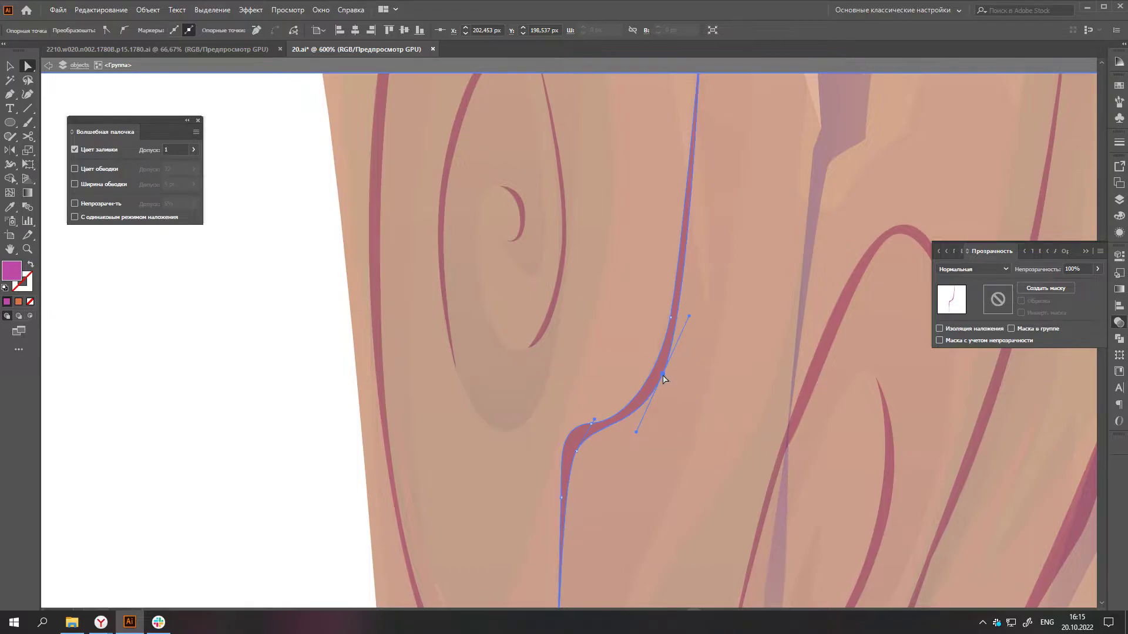
{"action": "scroll", "coordinate": [723, 411], "scroll_direction": "down", "scroll_amount": 6, "text": "alt"}
{"action": "key", "text": "Escape"}
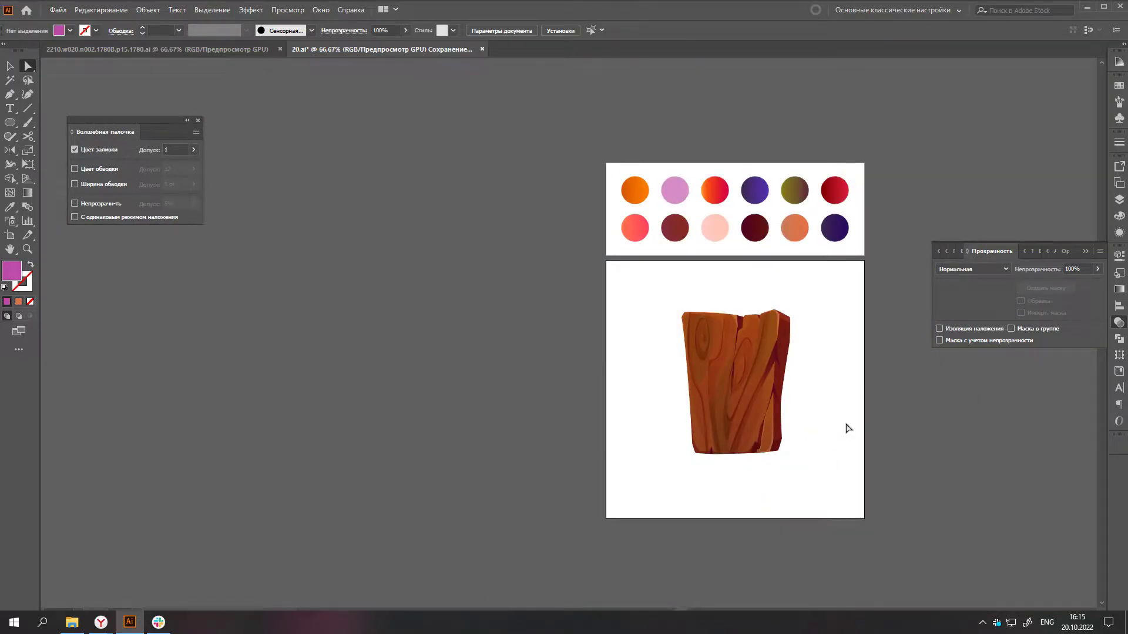
- Select the grain-line overlay group, then clear the selection
{"action": "left_click", "coordinate": [771, 336]}
{"action": "scroll", "coordinate": [736, 409], "scroll_direction": "up", "scroll_amount": 1, "text": "alt"}
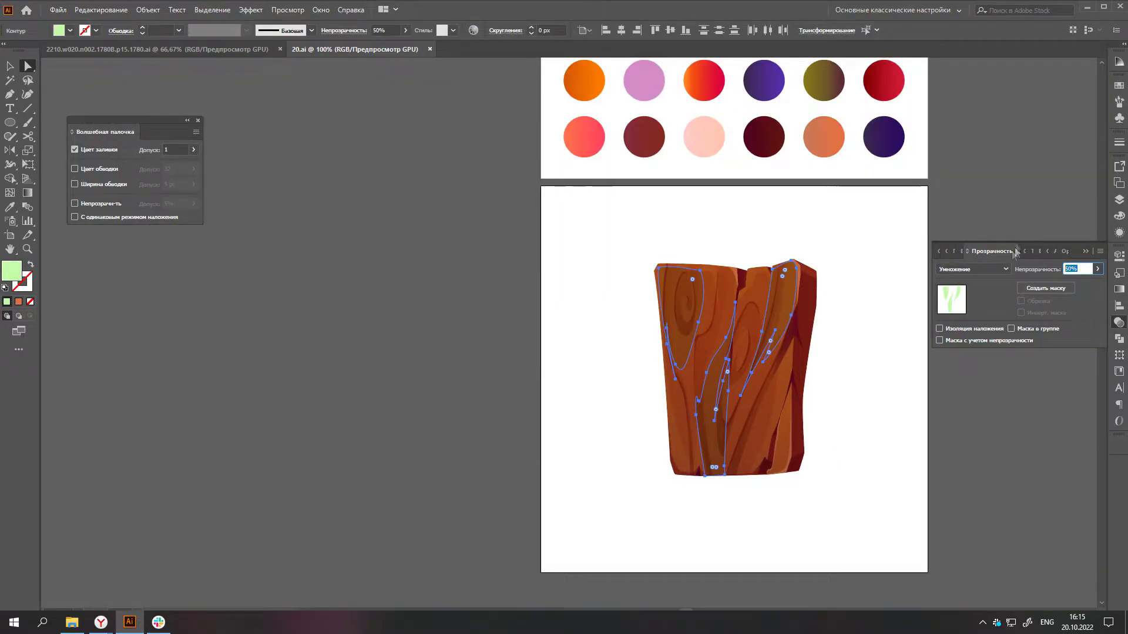
{"action": "left_click", "coordinate": [911, 471]}
{"action": "scroll", "coordinate": [843, 427], "scroll_direction": "up", "scroll_amount": 1, "text": "alt"}
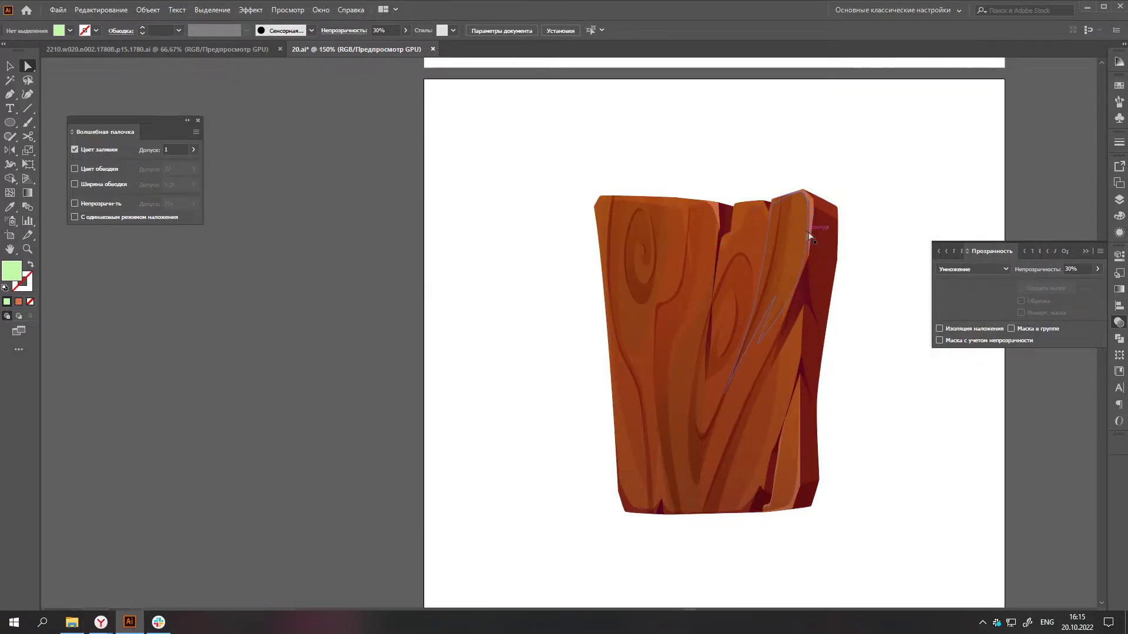
- Pen a thin closed sliver along the right board's crack
{"action": "key", "text": "p"}
{"action": "scroll", "coordinate": [880, 418], "scroll_direction": "up", "scroll_amount": 4, "text": "alt"}
{"action": "left_click", "coordinate": [782, 423]}
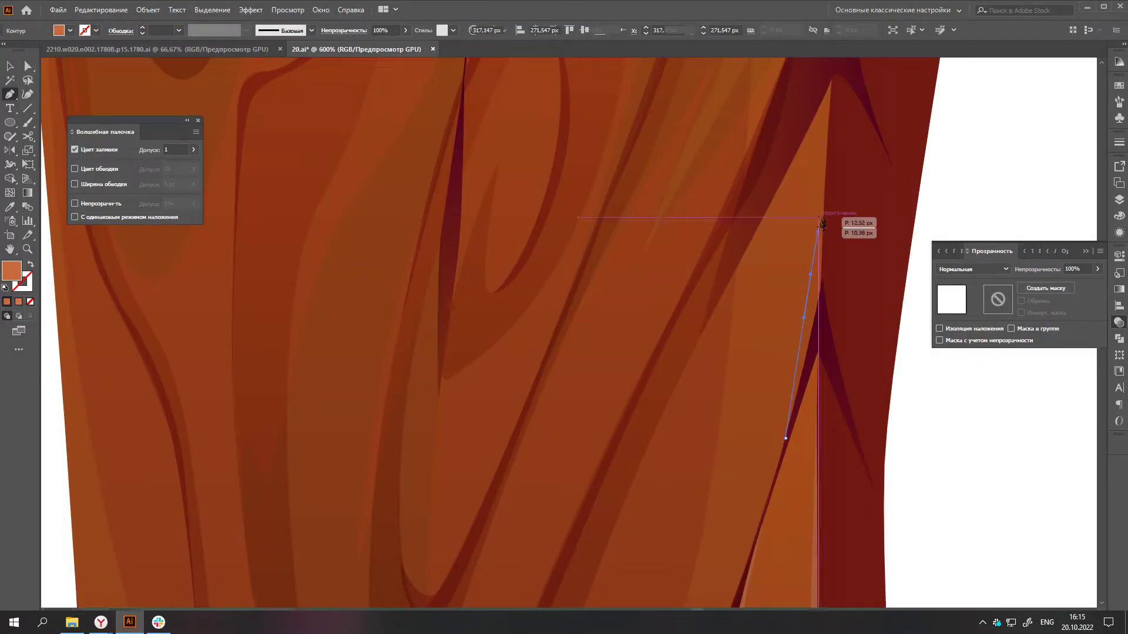
{"action": "scroll", "coordinate": [821, 226], "scroll_direction": "up", "scroll_amount": 1}
{"action": "left_click", "coordinate": [829, 144]}
{"action": "left_click_drag", "start_coordinate": [820, 341], "coordinate": [817, 370]}
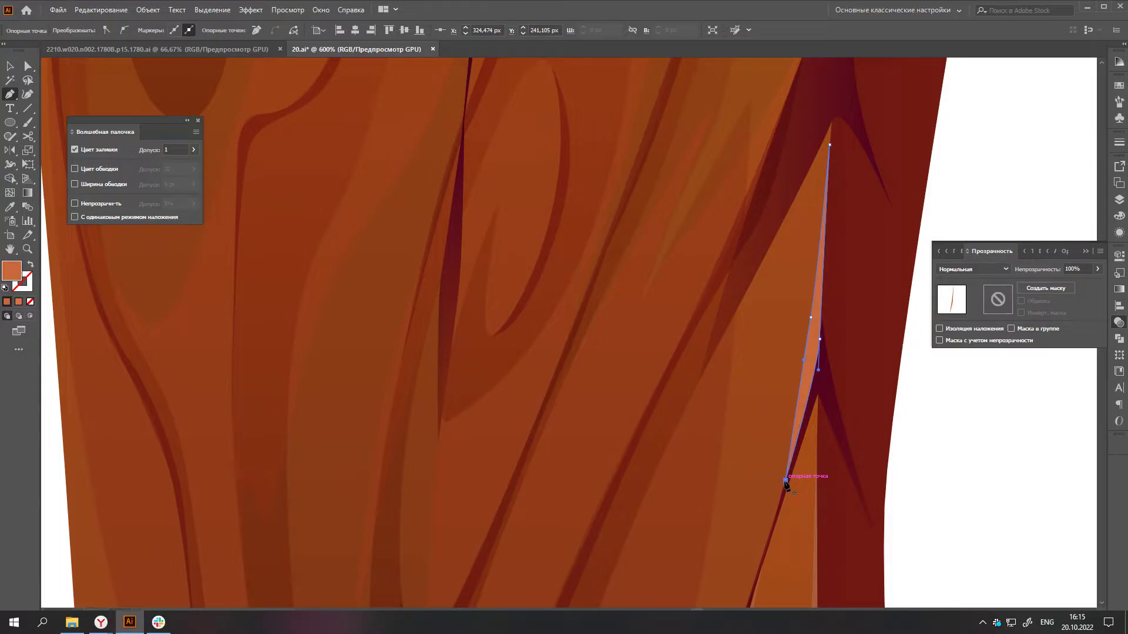
{"action": "left_click", "coordinate": [786, 481]}
{"action": "scroll", "coordinate": [817, 464], "scroll_direction": "down", "scroll_amount": 5, "text": "alt"}
{"action": "left_click", "coordinate": [865, 446], "text": "ctrl"}
- Recolour the sliver to dark red 772C22 in the Color panel
{"action": "scroll", "coordinate": [863, 441], "scroll_direction": "down", "scroll_amount": 1, "text": "alt"}
{"action": "scroll", "coordinate": [840, 423], "scroll_direction": "up", "scroll_amount": 2, "text": "alt"}
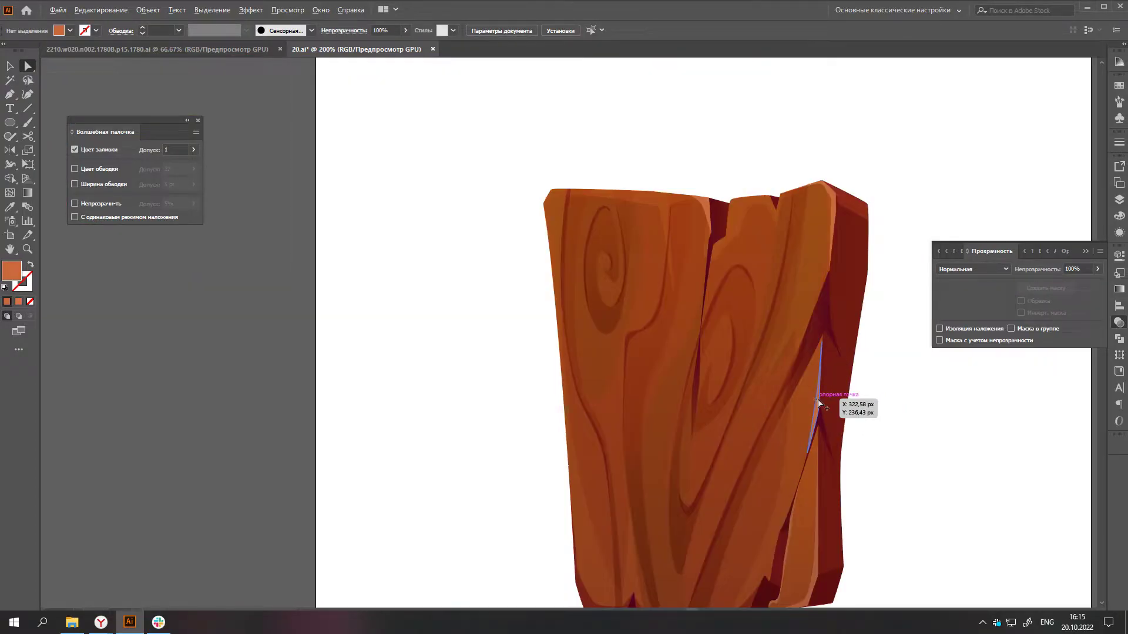
{"action": "left_click", "coordinate": [819, 402]}
{"action": "key", "text": "F6"}
{"action": "key", "text": "ctrl+plus"}
{"action": "left_click_drag", "start_coordinate": [1026, 183], "coordinate": [1022, 182]}
{"action": "left_click_drag", "start_coordinate": [1007, 221], "coordinate": [1004, 223]}
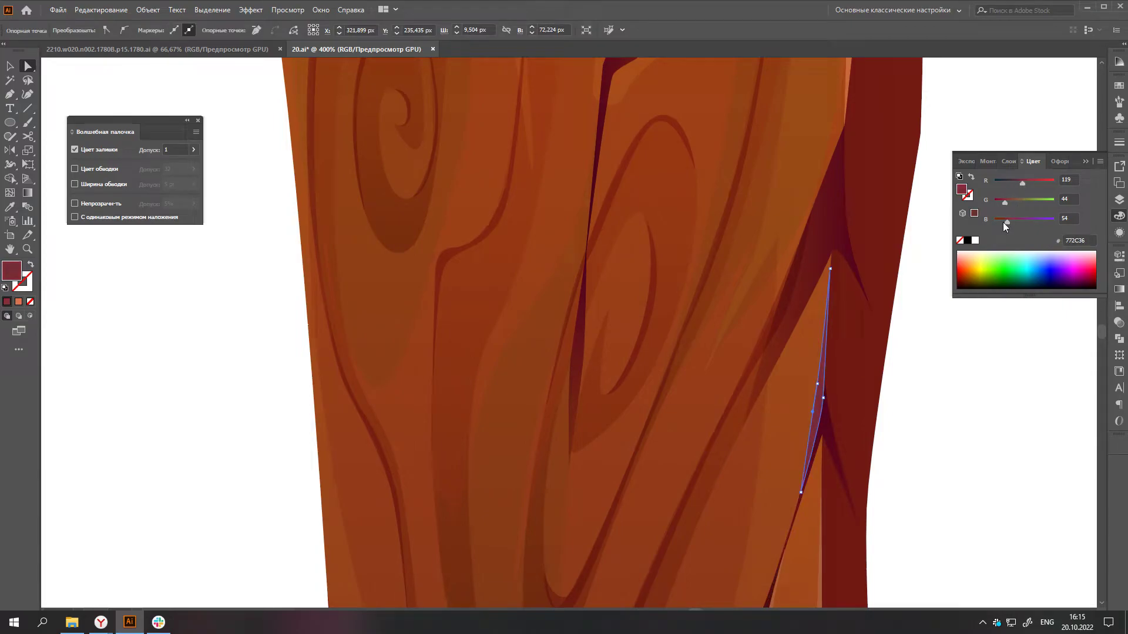
{"action": "scroll", "coordinate": [881, 376], "scroll_direction": "down", "scroll_amount": 5, "text": "alt"}
{"action": "scroll", "coordinate": [881, 376], "scroll_direction": "up", "scroll_amount": 6, "text": "alt"}
{"action": "left_click", "coordinate": [879, 375]}
{"action": "left_click_drag", "start_coordinate": [1006, 224], "coordinate": [1002, 222]}
{"action": "scroll", "coordinate": [968, 458], "scroll_direction": "down", "scroll_amount": 4, "text": "alt"}
{"action": "left_click", "coordinate": [968, 458]}
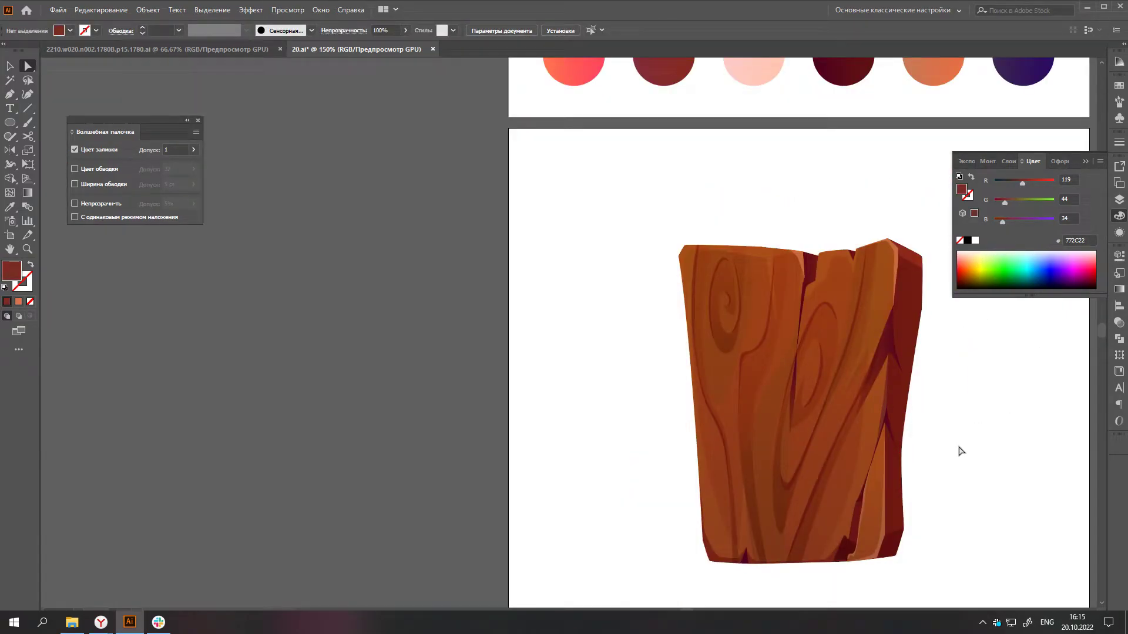
- Pen a small closed orange highlight strip beside the crack
{"action": "scroll", "coordinate": [961, 451], "scroll_direction": "down", "scroll_amount": 1}
{"action": "scroll", "coordinate": [927, 311], "scroll_direction": "up", "scroll_amount": 3, "text": "alt"}
{"action": "left_click", "coordinate": [798, 501]}
{"action": "left_click", "coordinate": [859, 401]}
{"action": "left_click", "coordinate": [883, 360]}
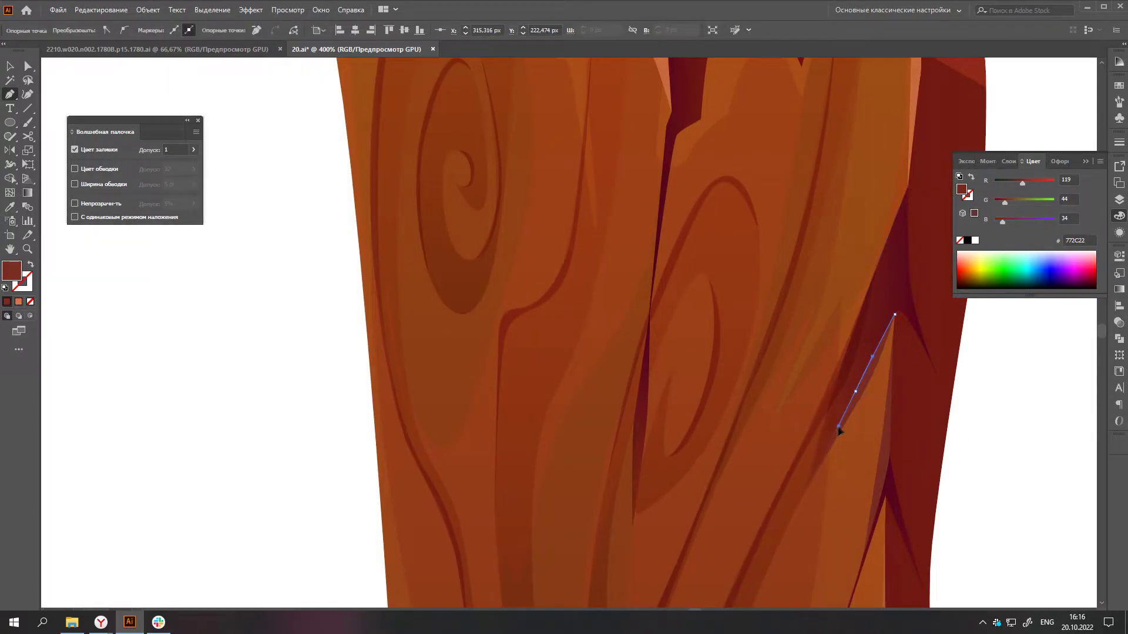
{"action": "scroll", "coordinate": [800, 505], "scroll_direction": "up", "scroll_amount": 1}
{"action": "left_click", "coordinate": [818, 457]}
{"action": "scroll", "coordinate": [881, 411], "scroll_direction": "down", "scroll_amount": 3, "text": "alt"}
- Pen a pointed C7693B chip with a sharp tip on the right board
{"action": "key", "text": "a"}
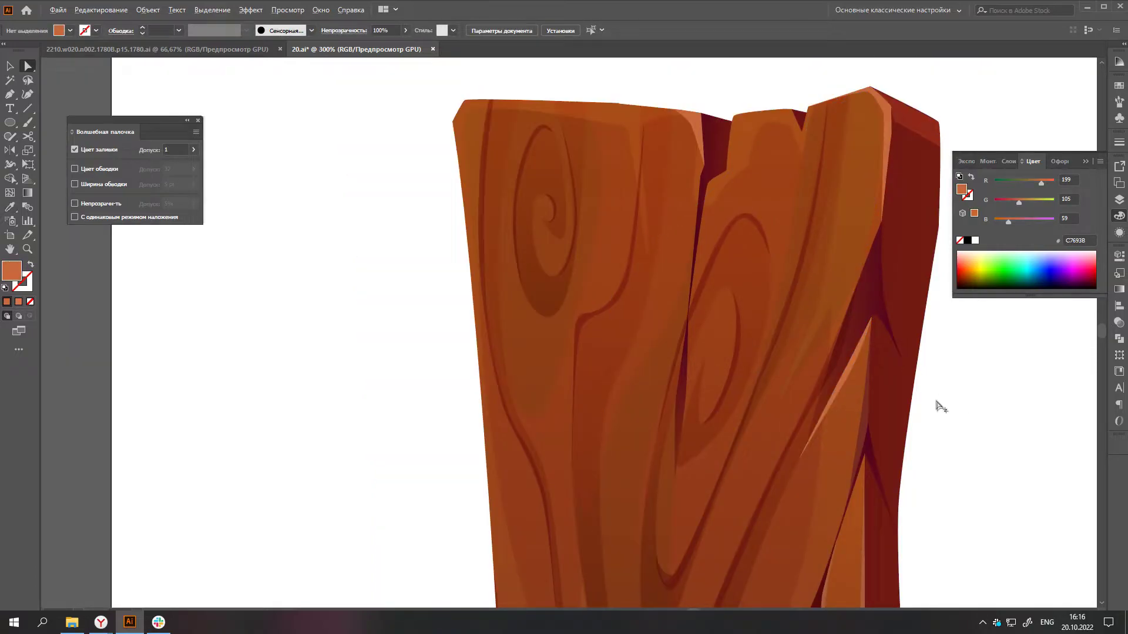
{"action": "scroll", "coordinate": [939, 408], "scroll_direction": "up", "scroll_amount": 5, "text": "alt"}
{"action": "scroll", "coordinate": [840, 419], "scroll_direction": "down", "scroll_amount": 2, "text": "alt"}
{"action": "scroll", "coordinate": [834, 417], "scroll_direction": "down", "scroll_amount": 2, "text": "alt"}
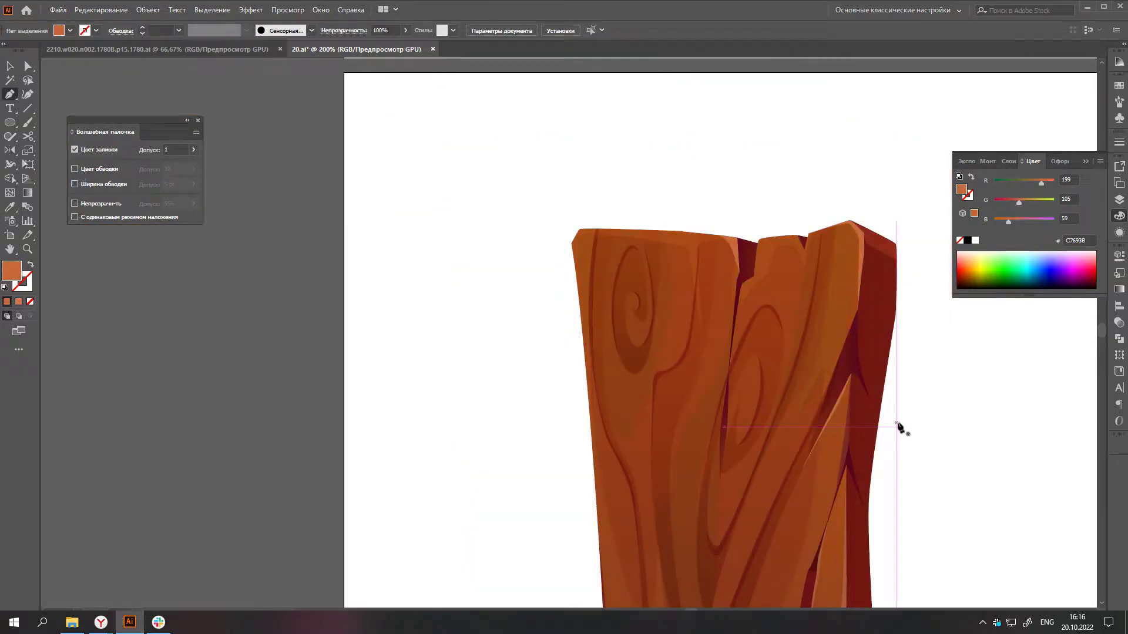
{"action": "scroll", "coordinate": [902, 428], "scroll_direction": "up", "scroll_amount": 2, "text": "alt"}
{"action": "key", "text": "p"}
{"action": "left_click", "coordinate": [813, 424]}
{"action": "scroll", "coordinate": [847, 359], "scroll_direction": "up", "scroll_amount": 2, "text": "alt"}
{"action": "left_click", "coordinate": [885, 340]}
{"action": "left_click", "coordinate": [924, 388]}
{"action": "left_click", "coordinate": [905, 271]}
{"action": "left_click", "coordinate": [896, 187]}
{"action": "left_click", "coordinate": [784, 493]}
{"action": "scroll", "coordinate": [828, 382], "scroll_direction": "down", "scroll_amount": 4, "text": "alt"}
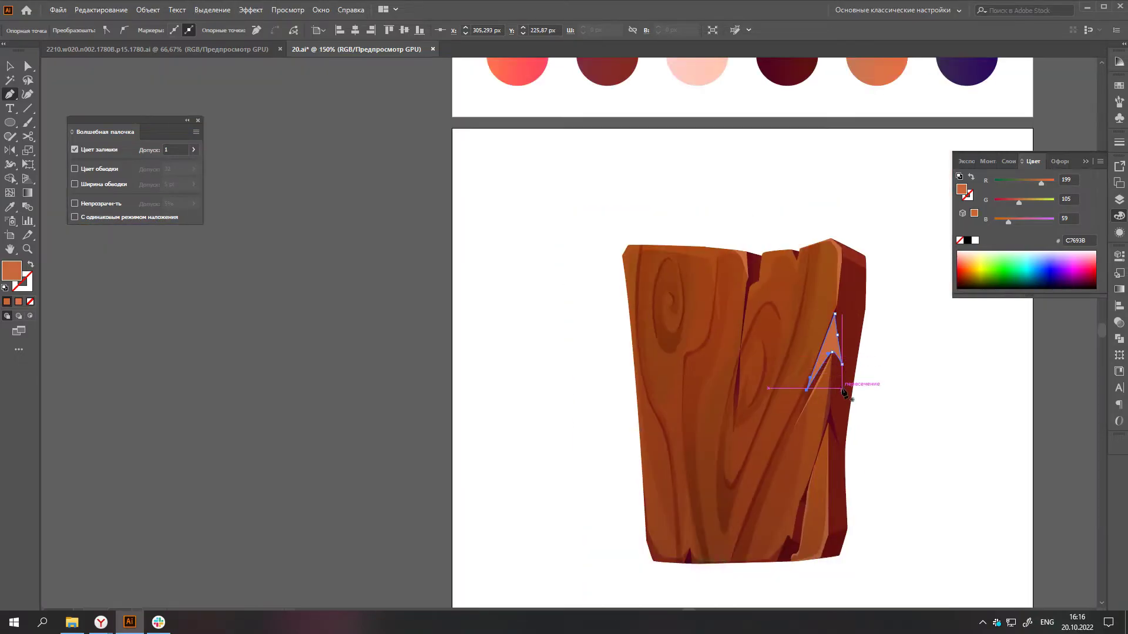
{"action": "scroll", "coordinate": [754, 376], "scroll_direction": "down", "scroll_amount": 2, "text": "alt"}
- Drag the bottom-left dark wedge's top anchor upward into a tall spike
{"action": "key", "text": "a"}
{"action": "left_click", "coordinate": [907, 540]}
{"action": "scroll", "coordinate": [907, 540], "scroll_direction": "down", "scroll_amount": 1}
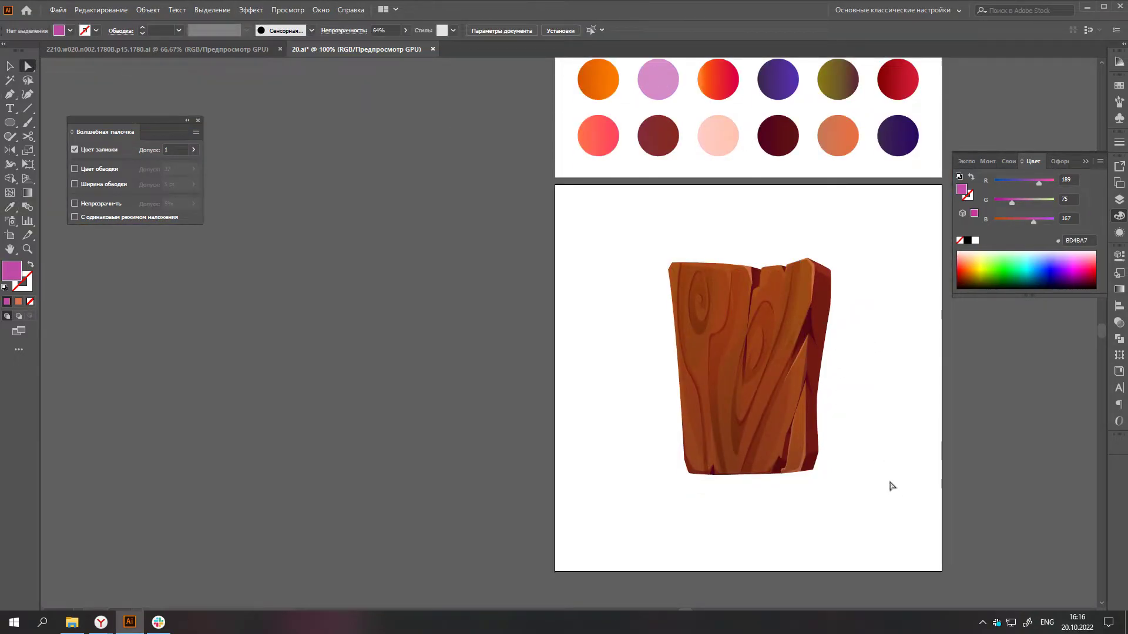
{"action": "scroll", "coordinate": [713, 493], "scroll_direction": "up", "scroll_amount": 5, "text": "alt"}
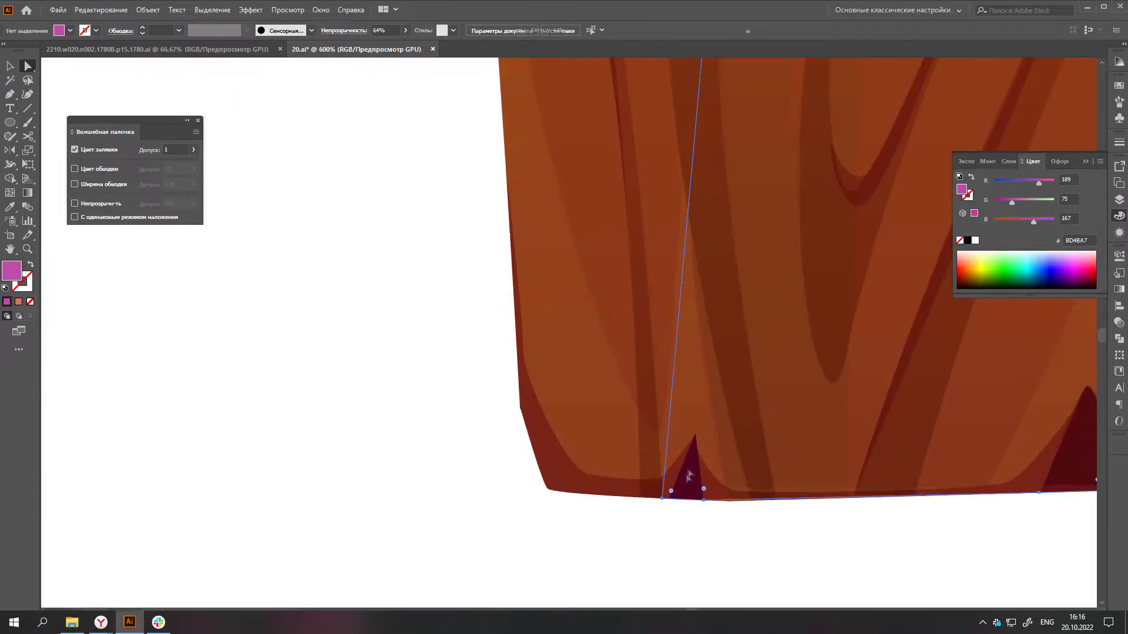
{"action": "left_click", "coordinate": [664, 499]}
{"action": "left_click_drag", "start_coordinate": [695, 436], "coordinate": [693, 347]}
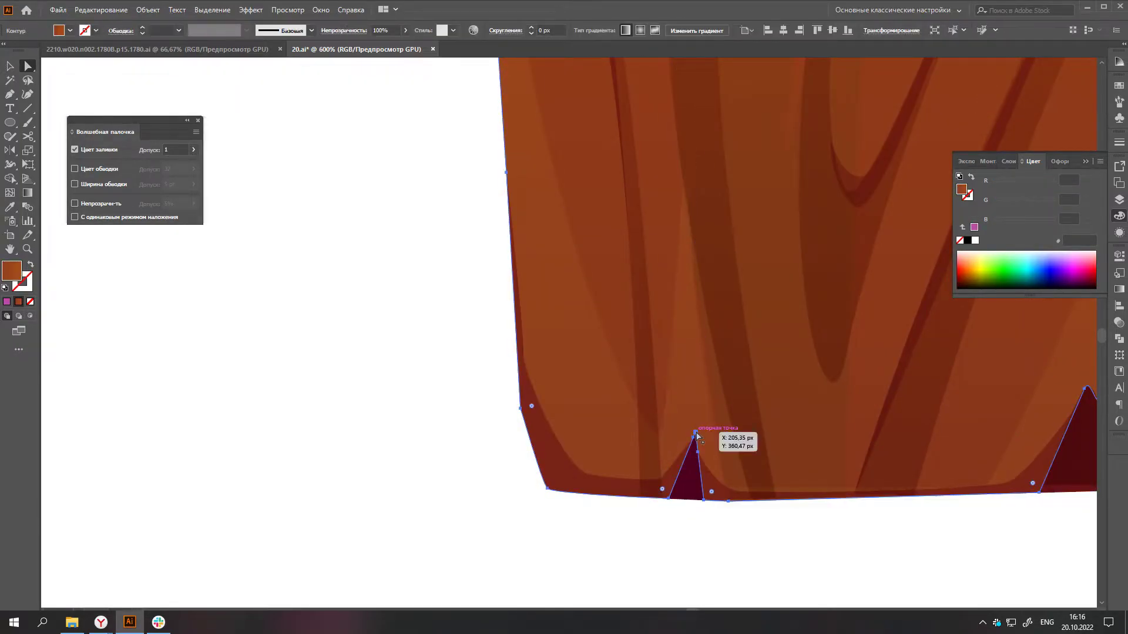
{"action": "scroll", "coordinate": [755, 514], "scroll_direction": "down", "scroll_amount": 3}
{"action": "left_click", "coordinate": [756, 514]}
{"action": "scroll", "coordinate": [711, 458], "scroll_direction": "up", "scroll_amount": 4}
{"action": "left_click", "coordinate": [706, 472]}
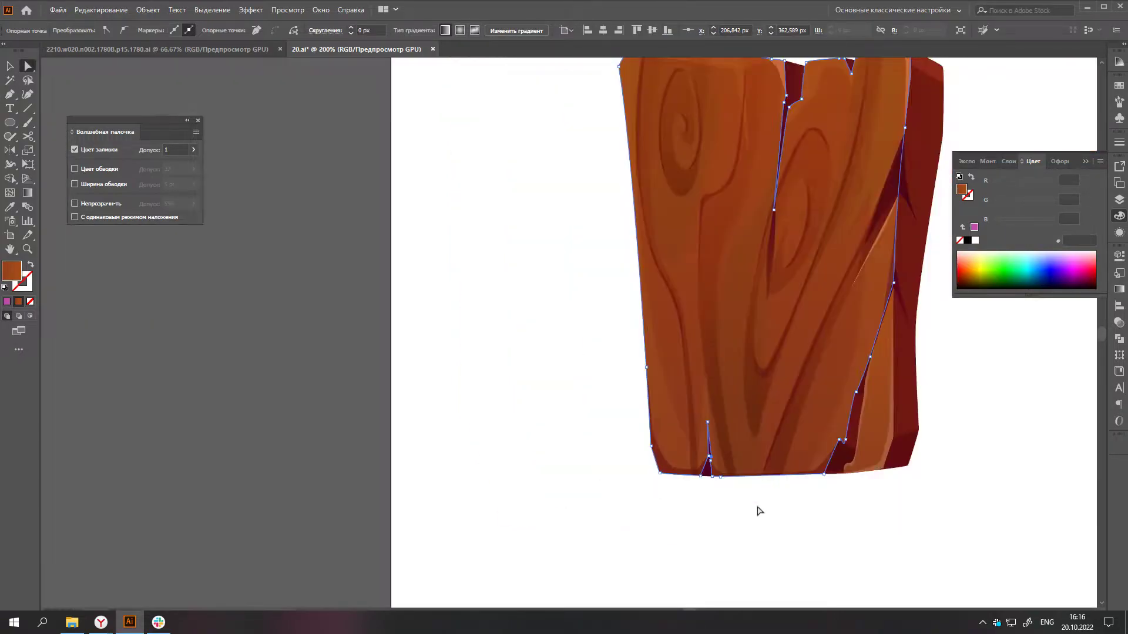
{"action": "scroll", "coordinate": [757, 511], "scroll_direction": "down", "scroll_amount": 5}
{"action": "left_click", "coordinate": [844, 523]}
- Pen a brown corner piece at the lower-right edge and adjust its colour
{"action": "scroll", "coordinate": [844, 523], "scroll_direction": "right", "scroll_amount": 1}
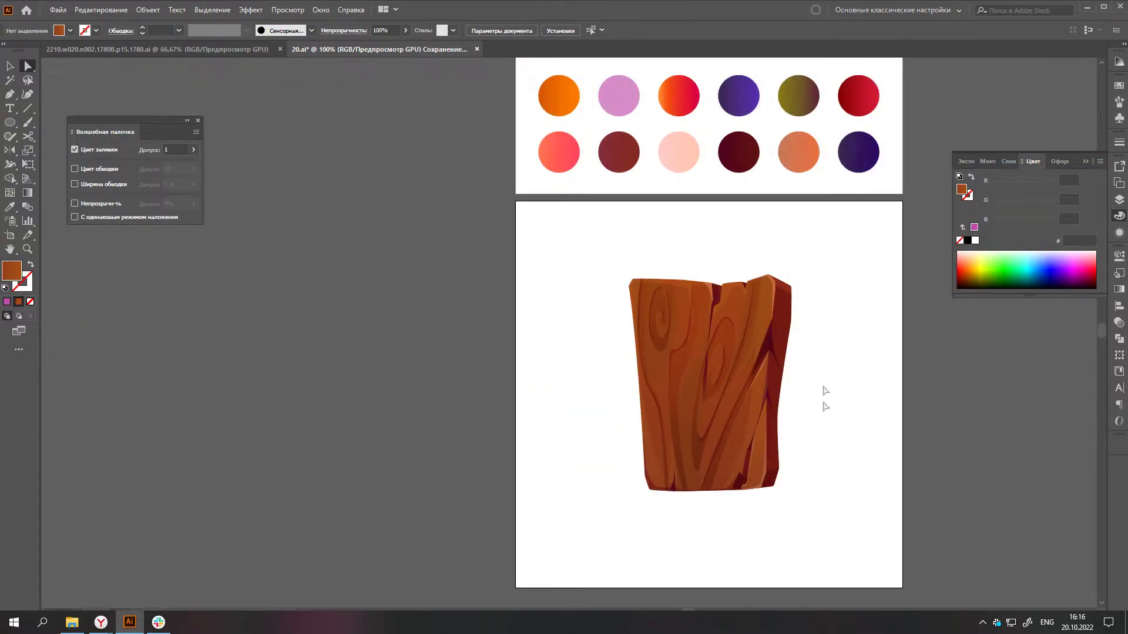
{"action": "key", "text": "p"}
{"action": "scroll", "coordinate": [782, 478], "scroll_direction": "down", "scroll_amount": 1}
{"action": "scroll", "coordinate": [781, 479], "scroll_direction": "up", "scroll_amount": 5}
{"action": "left_click", "coordinate": [761, 386]}
{"action": "left_click", "coordinate": [846, 393]}
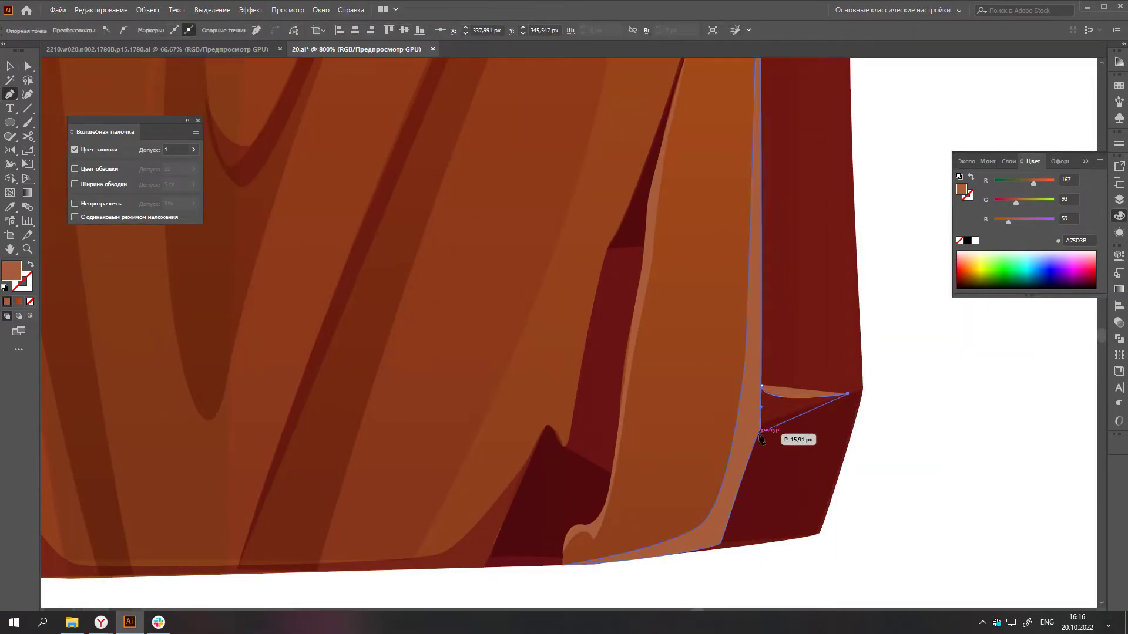
{"action": "scroll", "coordinate": [837, 429], "scroll_direction": "down", "scroll_amount": 3}
{"action": "scroll", "coordinate": [837, 426], "scroll_direction": "down", "scroll_amount": 2}
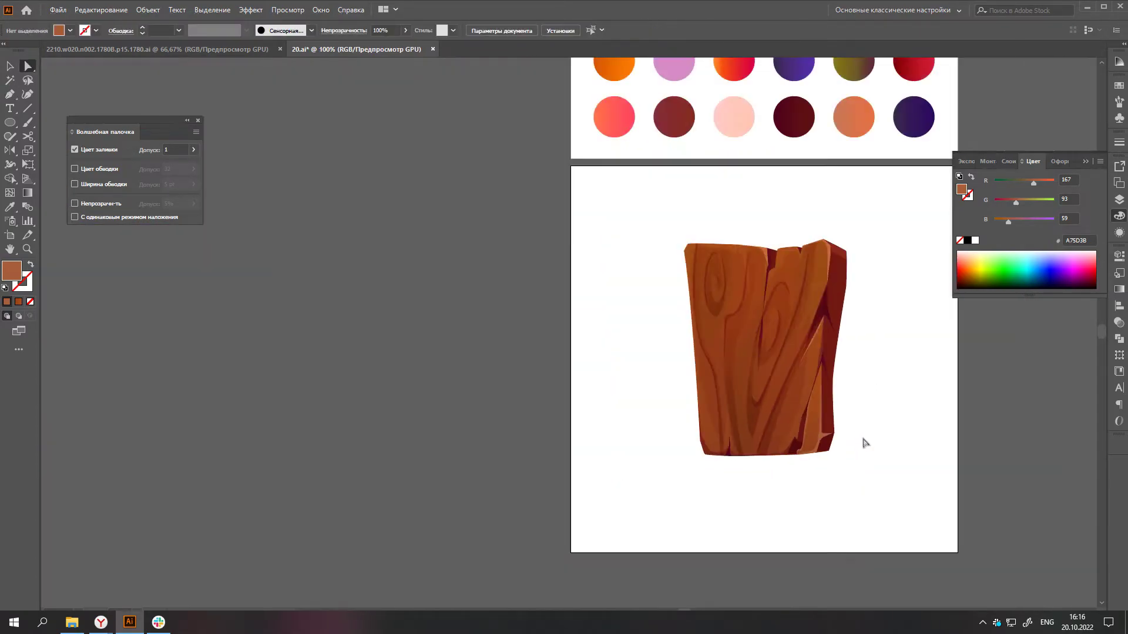
{"action": "scroll", "coordinate": [837, 428], "scroll_direction": "up", "scroll_amount": 4}
{"action": "left_click_drag", "start_coordinate": [1031, 183], "coordinate": [1028, 182]}
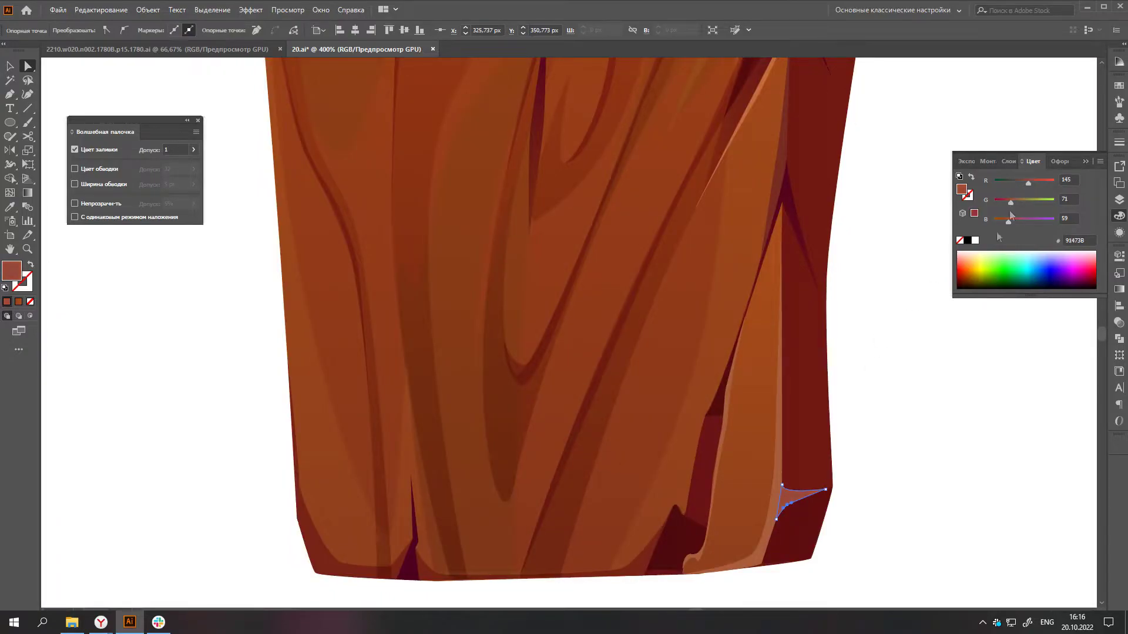
{"action": "left_click", "coordinate": [844, 468]}
{"action": "scroll", "coordinate": [843, 468], "scroll_direction": "down", "scroll_amount": 2}
- Outline another brown shape along the plank's right edge
{"action": "left_click", "coordinate": [765, 482]}
{"action": "scroll", "coordinate": [830, 453], "scroll_direction": "down", "scroll_amount": 2}
{"action": "left_click", "coordinate": [831, 453]}
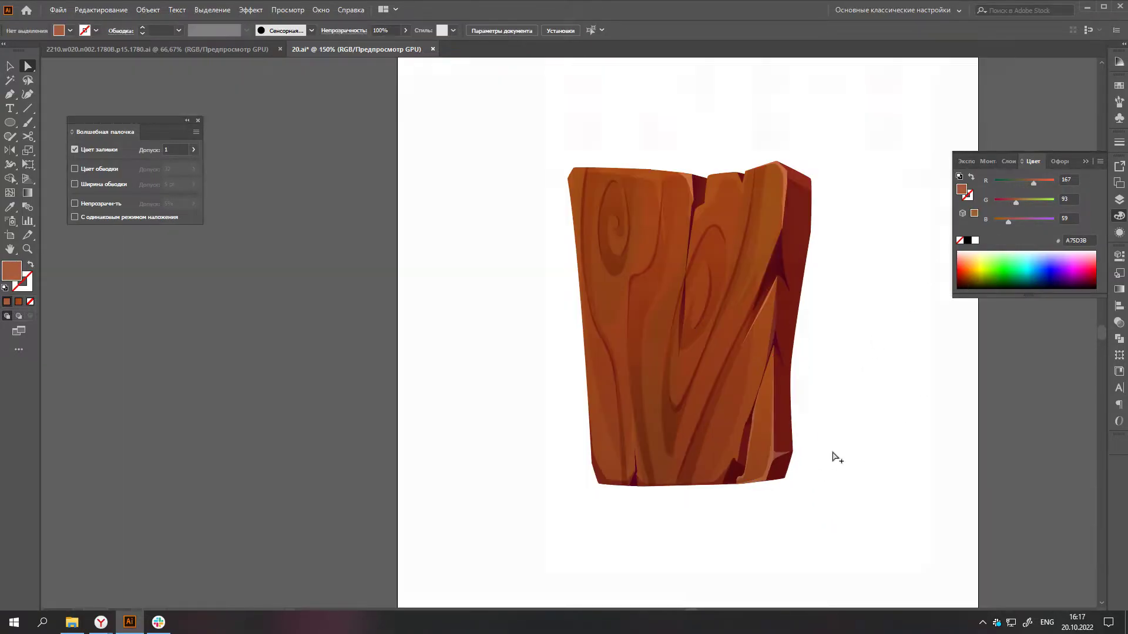
{"action": "scroll", "coordinate": [835, 456], "scroll_direction": "down", "scroll_amount": 1}
{"action": "scroll", "coordinate": [816, 348], "scroll_direction": "up", "scroll_amount": 4}
{"action": "scroll", "coordinate": [810, 301], "scroll_direction": "down", "scroll_amount": 1}
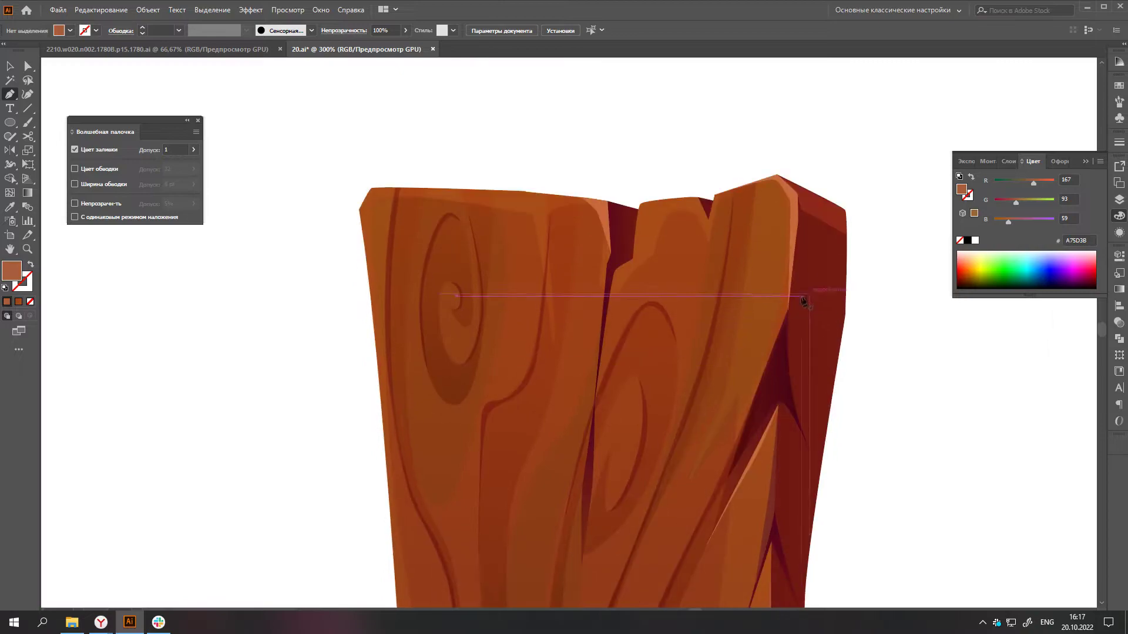
{"action": "scroll", "coordinate": [840, 335], "scroll_direction": "down", "scroll_amount": 1}
{"action": "left_click", "coordinate": [819, 421]}
{"action": "left_click", "coordinate": [794, 343]}
{"action": "left_click", "coordinate": [790, 324]}
{"action": "scroll", "coordinate": [790, 252], "scroll_direction": "down", "scroll_amount": 2}
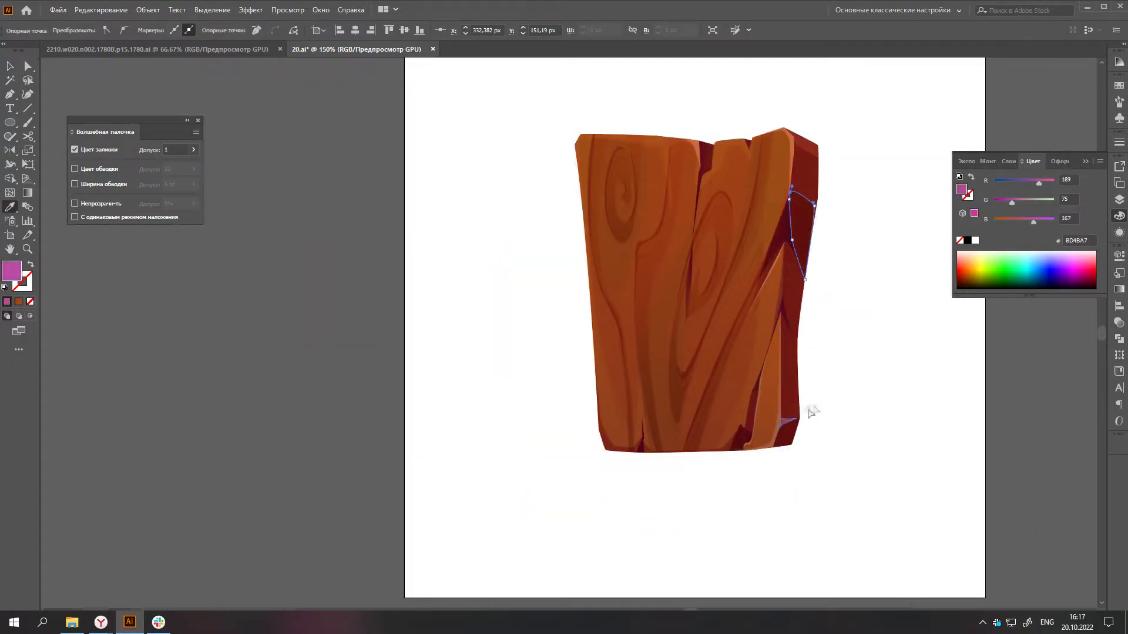
{"action": "scroll", "coordinate": [816, 405], "scroll_direction": "down", "scroll_amount": 2}
{"action": "scroll", "coordinate": [844, 396], "scroll_direction": "up", "scroll_amount": 1}
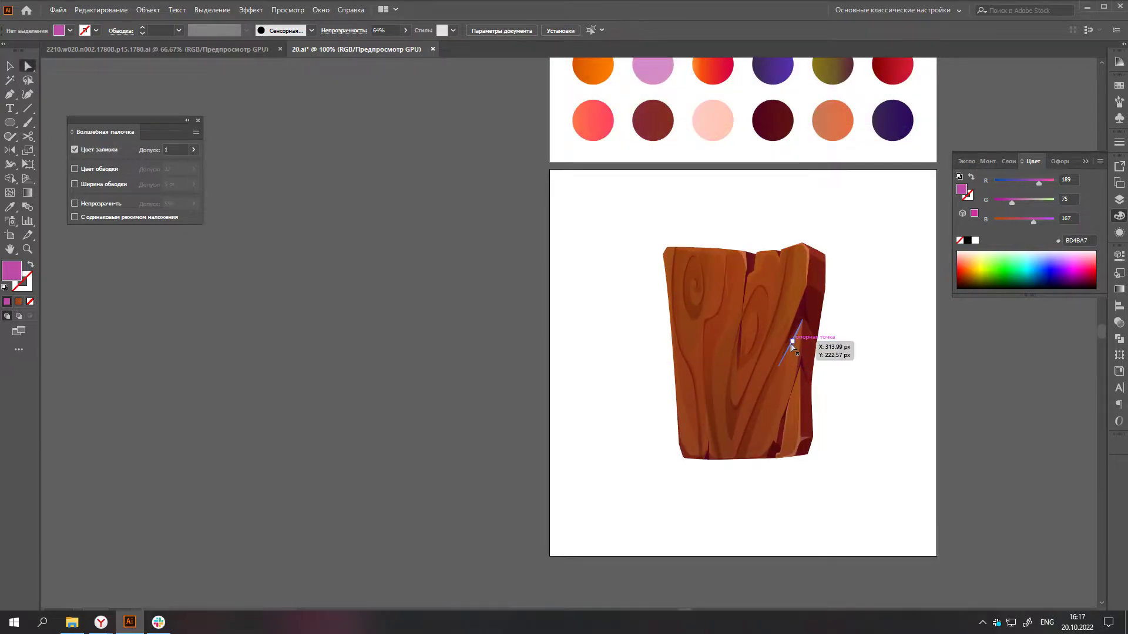
- Begin a new orange highlight path in the middle of the right board
{"action": "left_click", "coordinate": [792, 342]}
{"action": "scroll", "coordinate": [786, 373], "scroll_direction": "up", "scroll_amount": 2}
{"action": "key", "text": "p"}
{"action": "left_click", "coordinate": [724, 443]}
- Close the first curved highlight sliver and pen a second one along the right board's crack
{"action": "scroll", "coordinate": [769, 347], "scroll_direction": "up", "scroll_amount": 2}
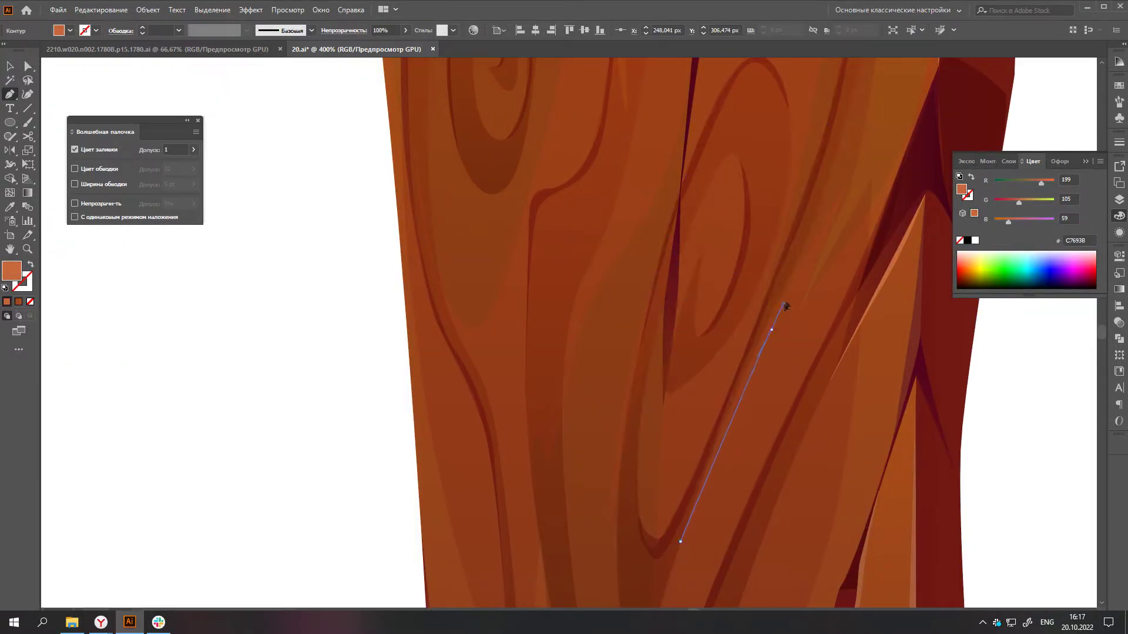
{"action": "left_click_drag", "start_coordinate": [829, 175], "coordinate": [765, 311]}
{"action": "scroll", "coordinate": [765, 311], "scroll_direction": "down", "scroll_amount": 1}
{"action": "left_click", "coordinate": [713, 419]}
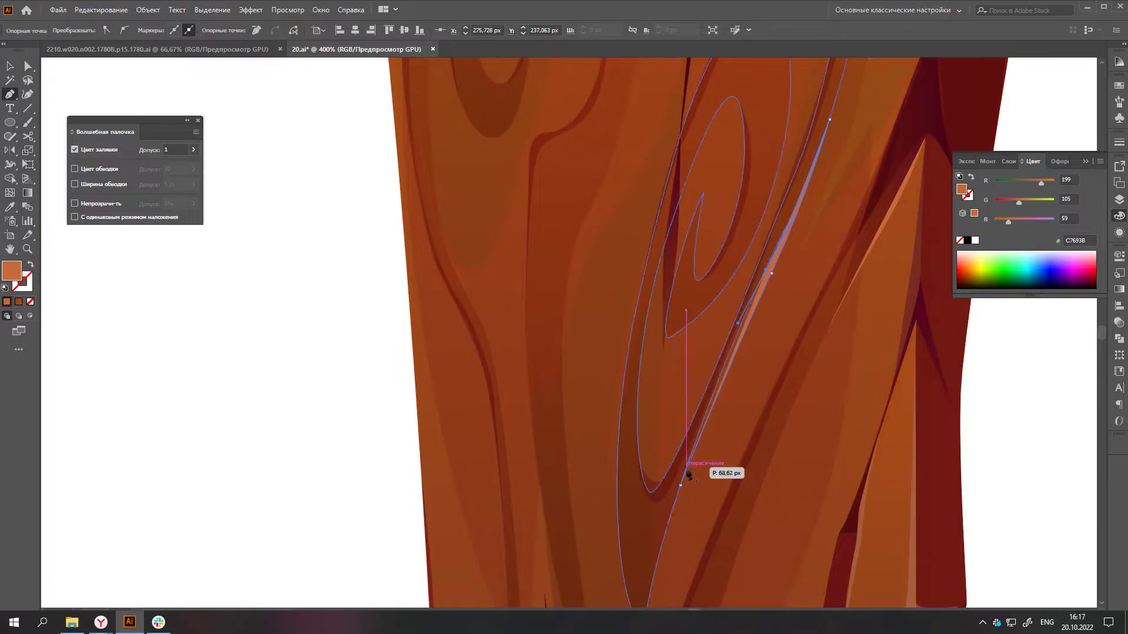
{"action": "scroll", "coordinate": [667, 536], "scroll_direction": "down", "scroll_amount": 1}
{"action": "left_click", "coordinate": [698, 538]}
{"action": "left_click", "coordinate": [718, 491]}
{"action": "left_click", "coordinate": [750, 395]}
{"action": "left_click_drag", "start_coordinate": [787, 295], "coordinate": [801, 267]}
{"action": "scroll", "coordinate": [771, 306], "scroll_direction": "down", "scroll_amount": 1}
{"action": "scroll", "coordinate": [771, 306], "scroll_direction": "down", "scroll_amount": 1}
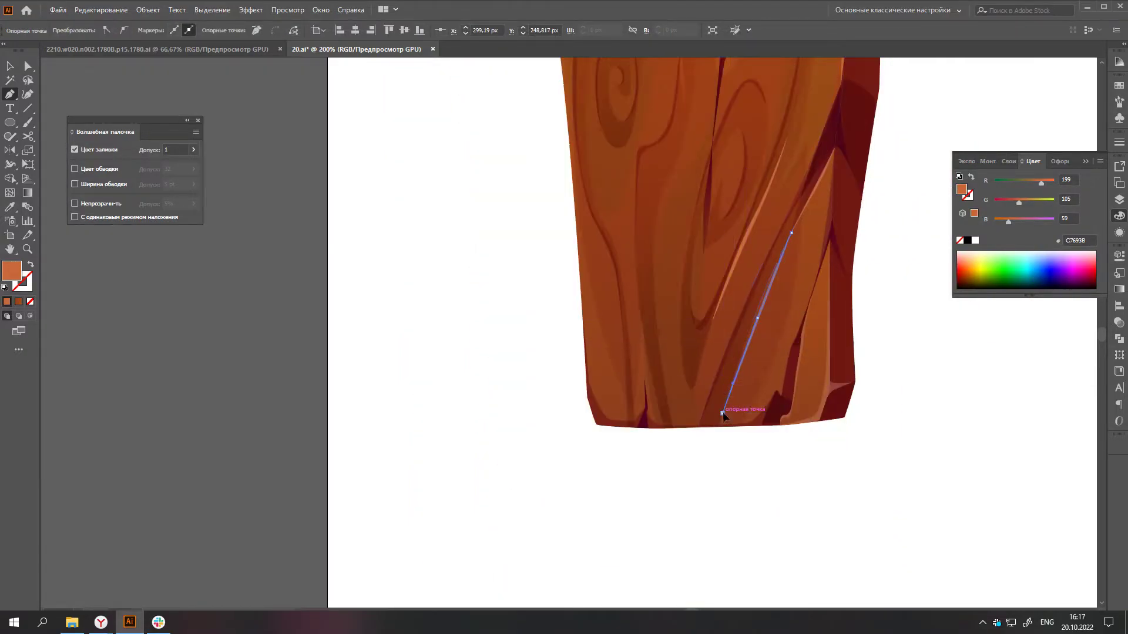
- Lower the red and green sliders to recolour both slivers A94C1A, then deselect
{"action": "key", "text": "a"}
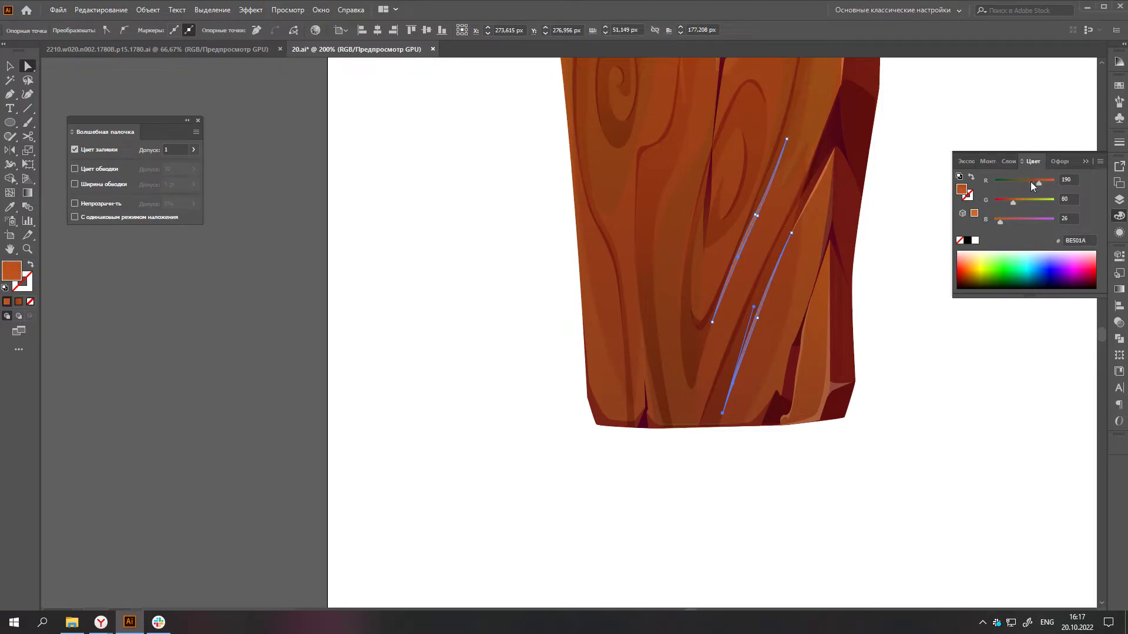
{"action": "left_click_drag", "start_coordinate": [1031, 183], "coordinate": [1024, 184]}
{"action": "scroll", "coordinate": [793, 341], "scroll_direction": "up", "scroll_amount": 2}
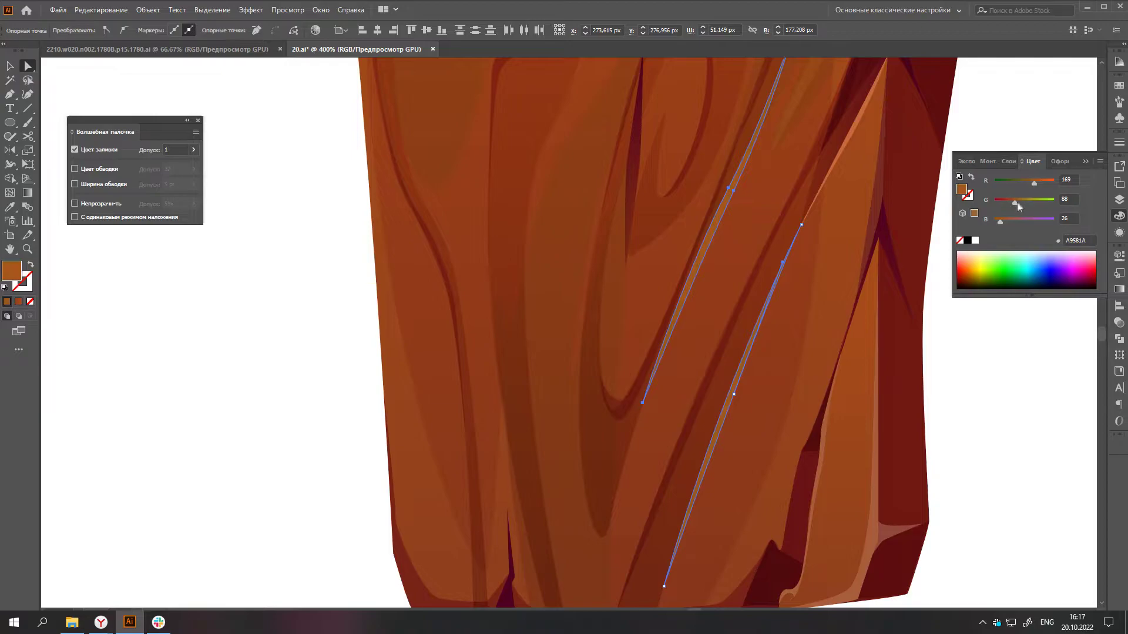
{"action": "left_click_drag", "start_coordinate": [1020, 205], "coordinate": [1017, 205]}
{"action": "key", "text": "ctrl+shift+a"}
{"action": "scroll", "coordinate": [823, 375], "scroll_direction": "down", "scroll_amount": 3}
- Start a short highlight sliver following the central grain line down the plank
{"action": "key", "text": "p"}
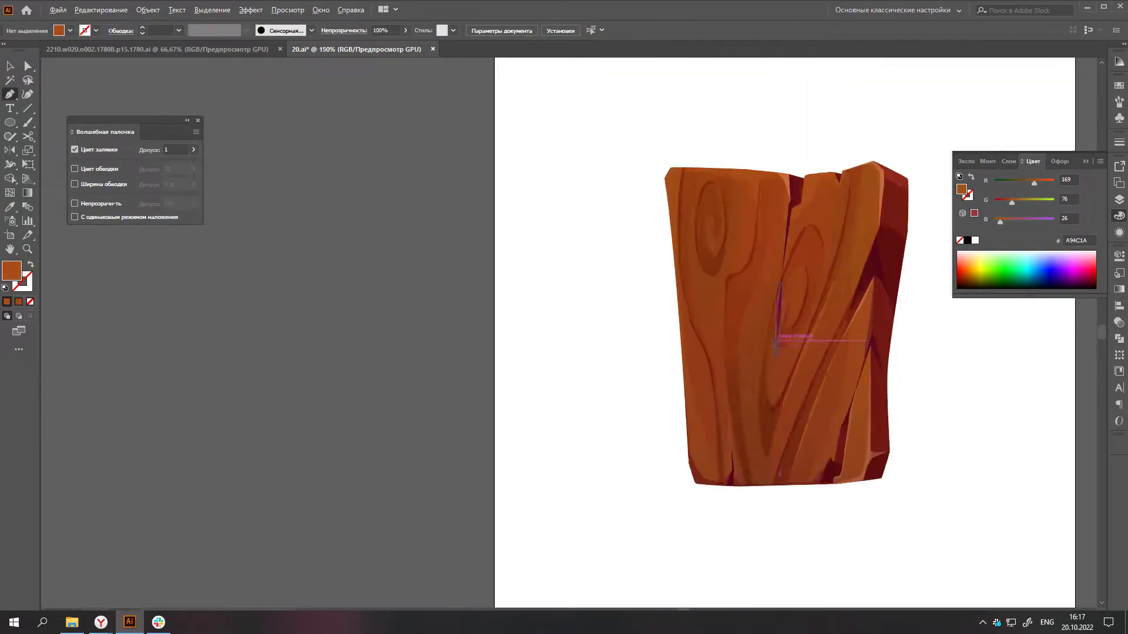
{"action": "scroll", "coordinate": [780, 348], "scroll_direction": "up", "scroll_amount": 2}
{"action": "scroll", "coordinate": [752, 297], "scroll_direction": "up", "scroll_amount": 2}
{"action": "left_click", "coordinate": [712, 375]}
{"action": "left_click_drag", "start_coordinate": [767, 176], "coordinate": [781, 125]}
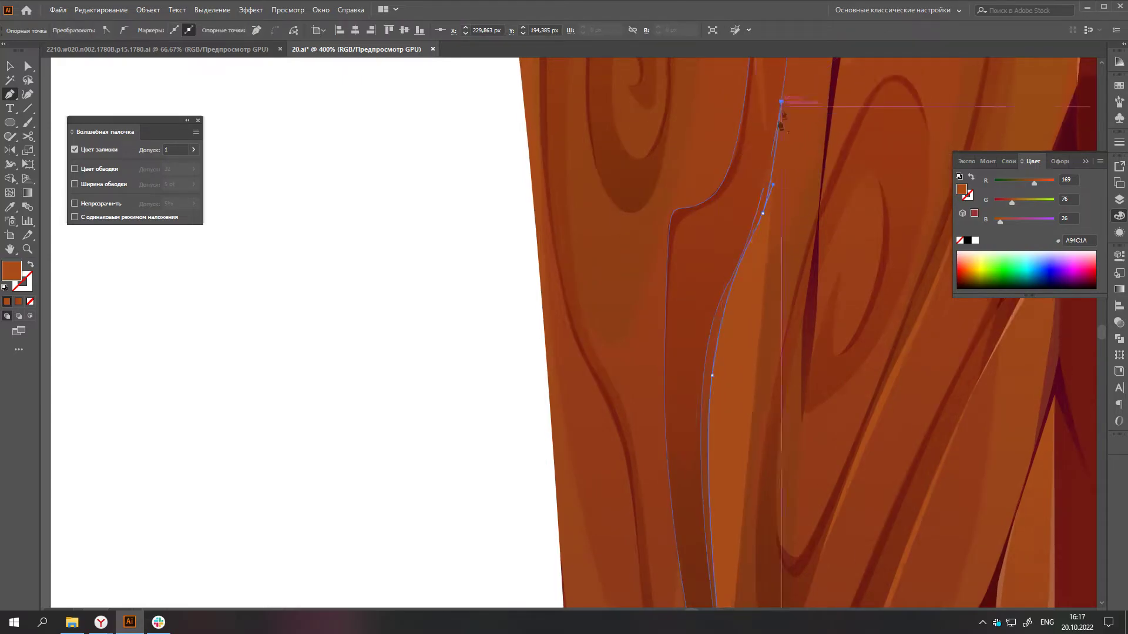
{"action": "left_click", "coordinate": [707, 336]}
{"action": "left_click", "coordinate": [698, 380]}
{"action": "scroll", "coordinate": [698, 384], "scroll_direction": "down", "scroll_amount": 2}
{"action": "left_click", "coordinate": [711, 482]}
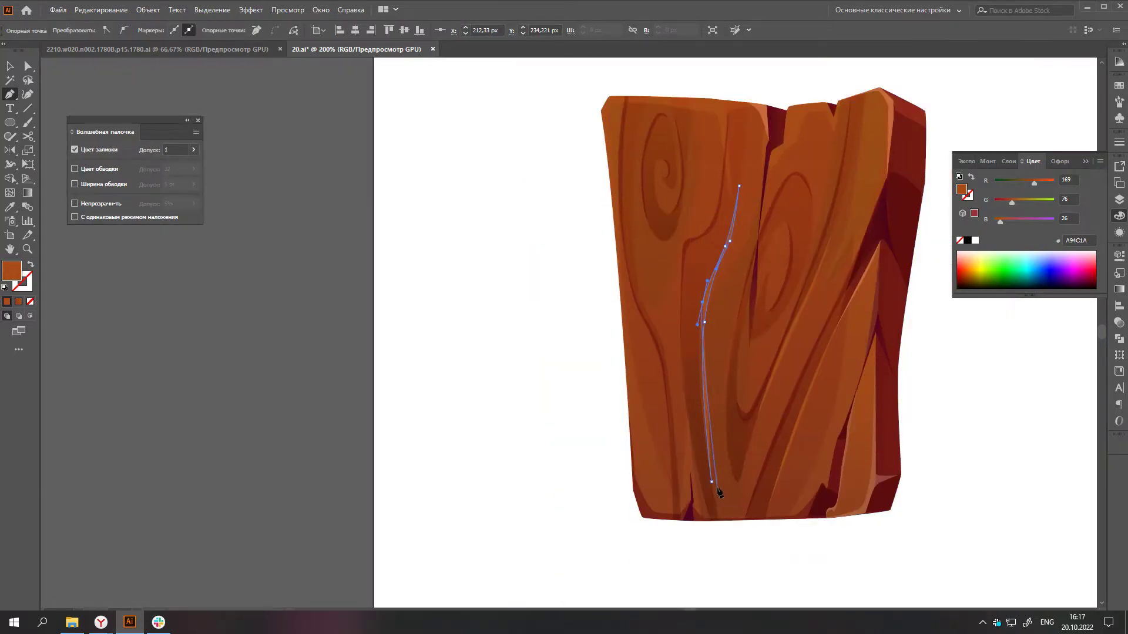
{"action": "scroll", "coordinate": [746, 446], "scroll_direction": "up", "scroll_amount": 2}
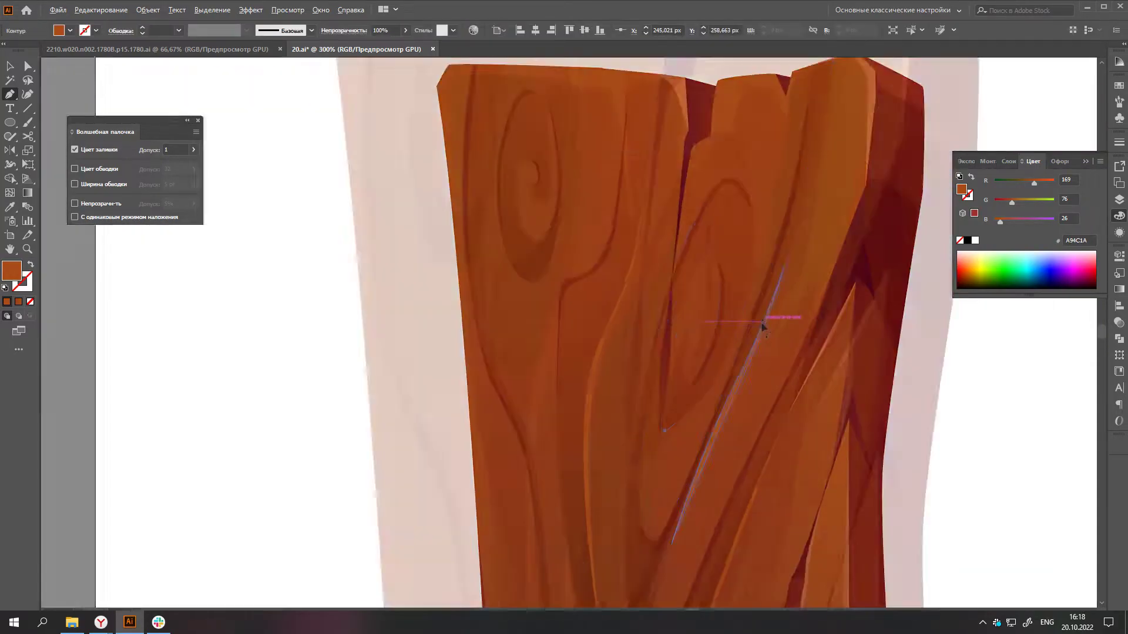
{"action": "scroll", "coordinate": [737, 352], "scroll_direction": "up", "scroll_amount": 2}
- Curve the sliver along the lower grain with a smooth bottom point, then zoom out
{"action": "mouse_move", "coordinate": [766, 223]}
{"action": "left_mouse_down"}
{"action": "mouse_move", "coordinate": [767, 170]}
{"action": "mouse_move", "coordinate": [738, 270]}
{"action": "left_mouse_up"}
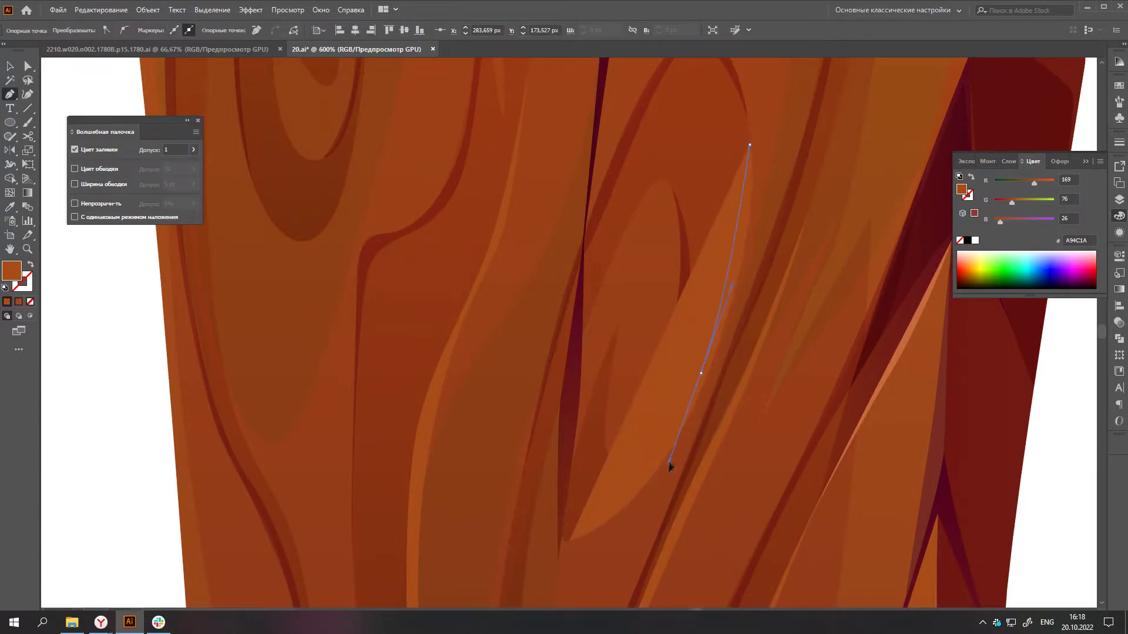
{"action": "left_click_drag", "start_coordinate": [671, 462], "coordinate": [655, 489]}
{"action": "scroll", "coordinate": [552, 552], "scroll_direction": "down", "scroll_amount": 2}
{"action": "scroll", "coordinate": [725, 323], "scroll_direction": "down", "scroll_amount": 3}
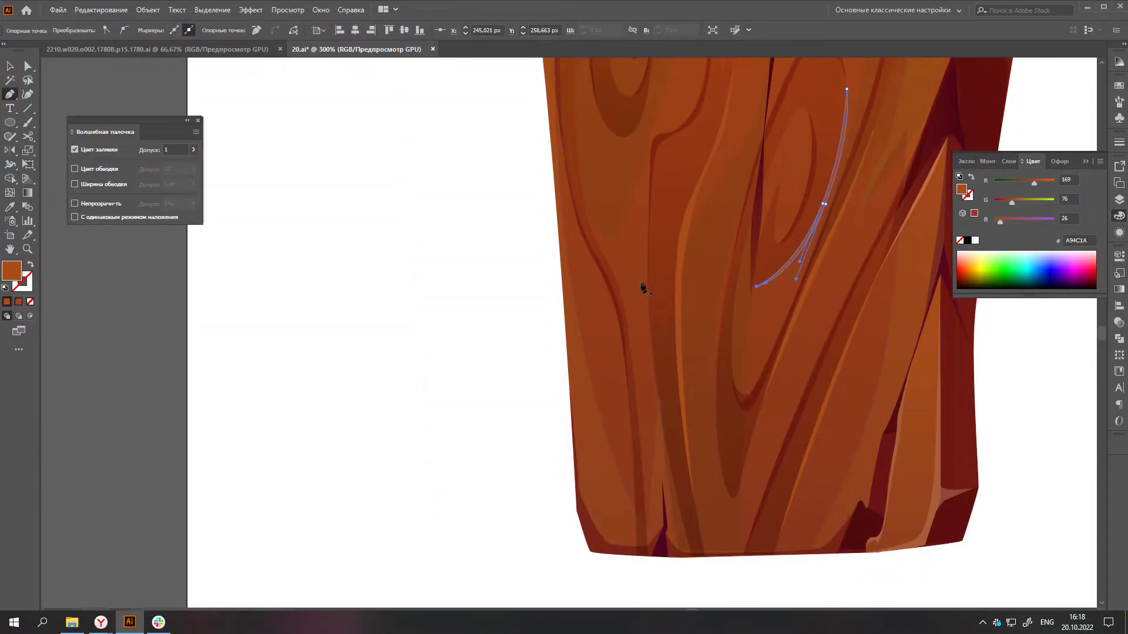
{"action": "scroll", "coordinate": [642, 289], "scroll_direction": "down", "scroll_amount": 3}
{"action": "scroll", "coordinate": [679, 357], "scroll_direction": "up", "scroll_amount": 1}
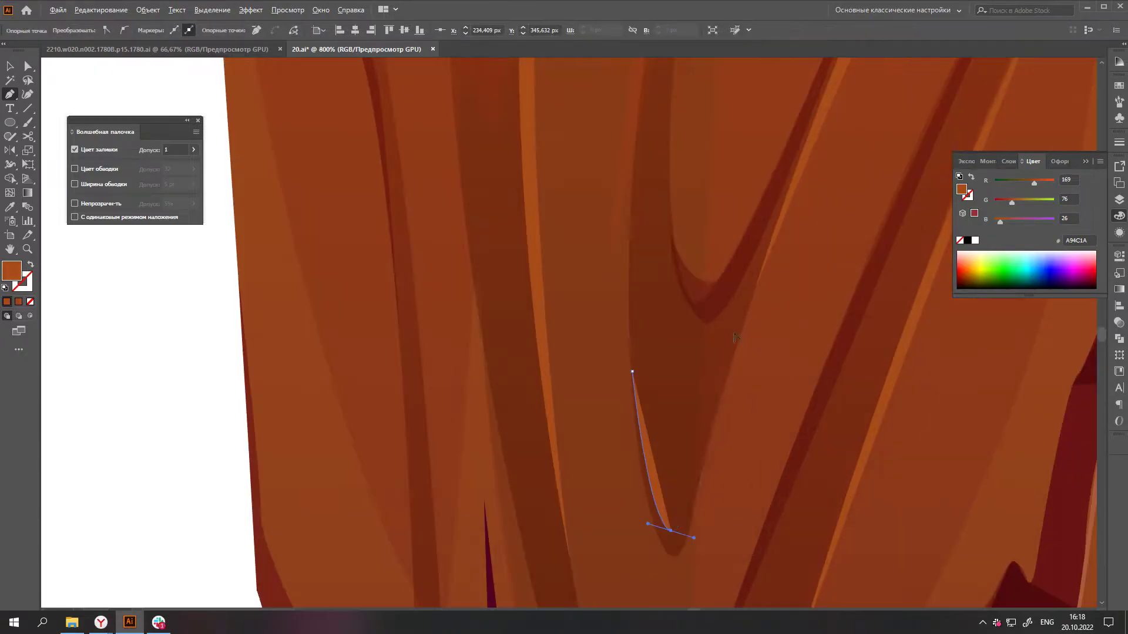
{"action": "scroll", "coordinate": [703, 441], "scroll_direction": "up", "scroll_amount": 2}
{"action": "left_click", "coordinate": [742, 331]}
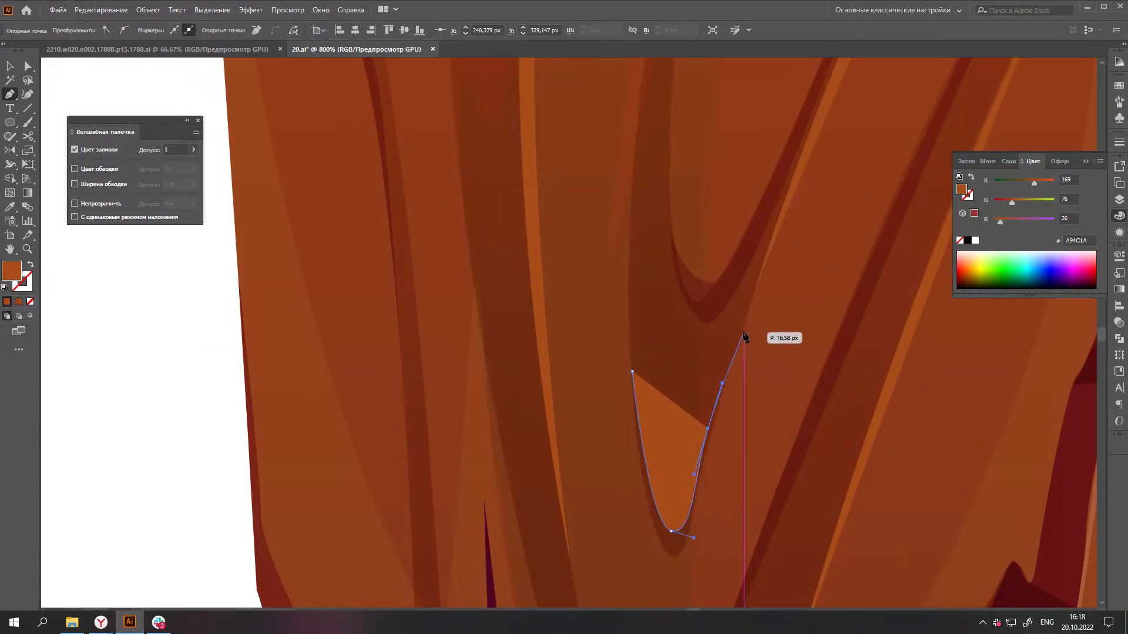
{"action": "scroll", "coordinate": [728, 366], "scroll_direction": "down", "scroll_amount": 2}
{"action": "left_click_drag", "start_coordinate": [677, 512], "coordinate": [665, 527]}
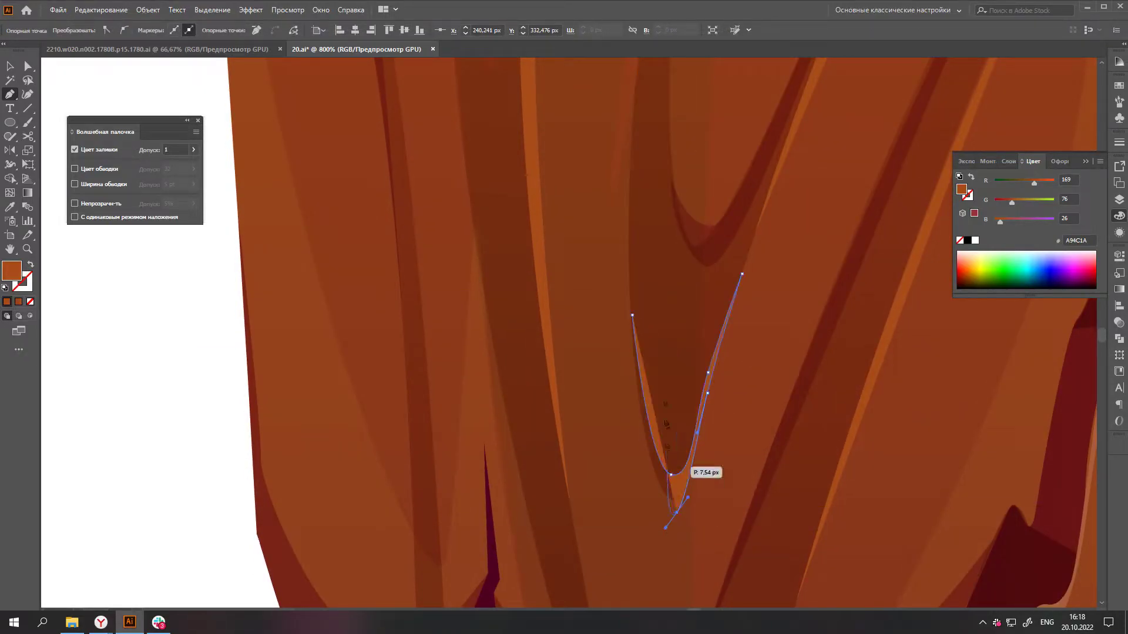
{"action": "key", "text": "ctrl+1"}
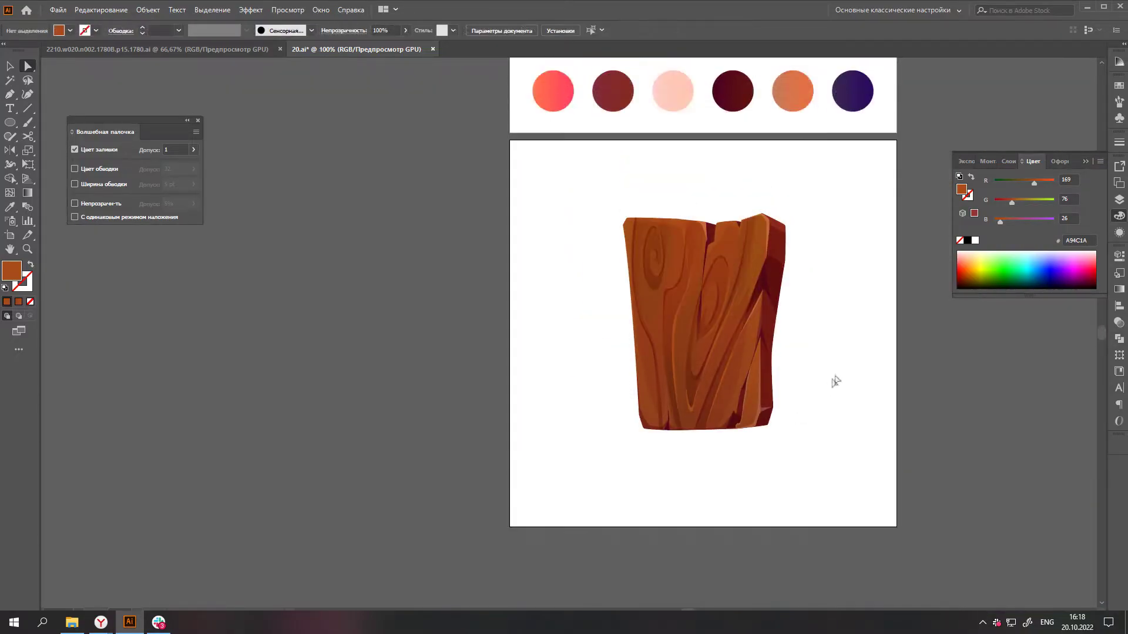
{"action": "scroll", "coordinate": [814, 399], "scroll_direction": "down", "scroll_amount": 2}
{"action": "scroll", "coordinate": [730, 470], "scroll_direction": "down", "scroll_amount": 2}
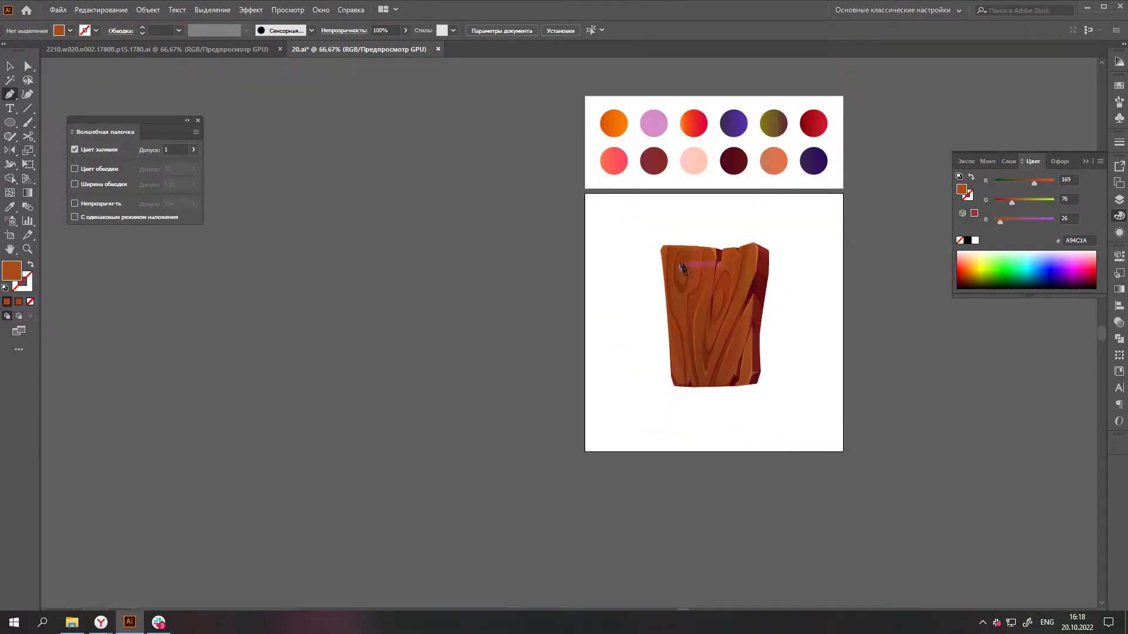
- Reshape the swirl's bottom curve and add a closed triangular highlight inside the knot swirl
{"action": "scroll", "coordinate": [699, 415], "scroll_direction": "up", "scroll_amount": 6}
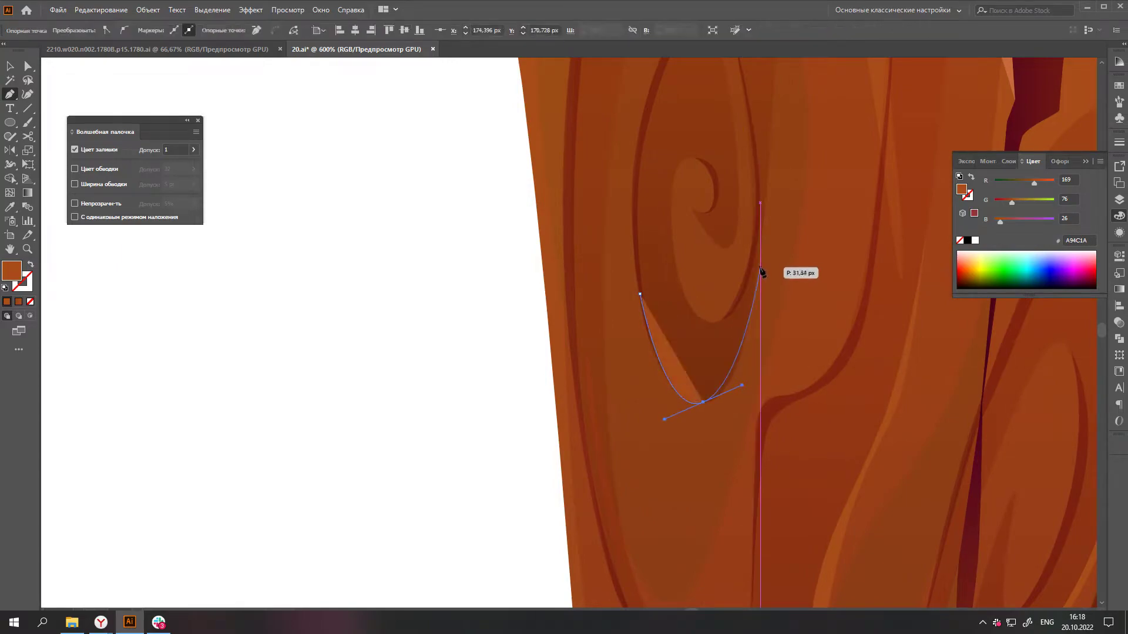
{"action": "left_click_drag", "start_coordinate": [731, 398], "coordinate": [660, 432]}
{"action": "scroll", "coordinate": [639, 301], "scroll_direction": "down", "scroll_amount": 3}
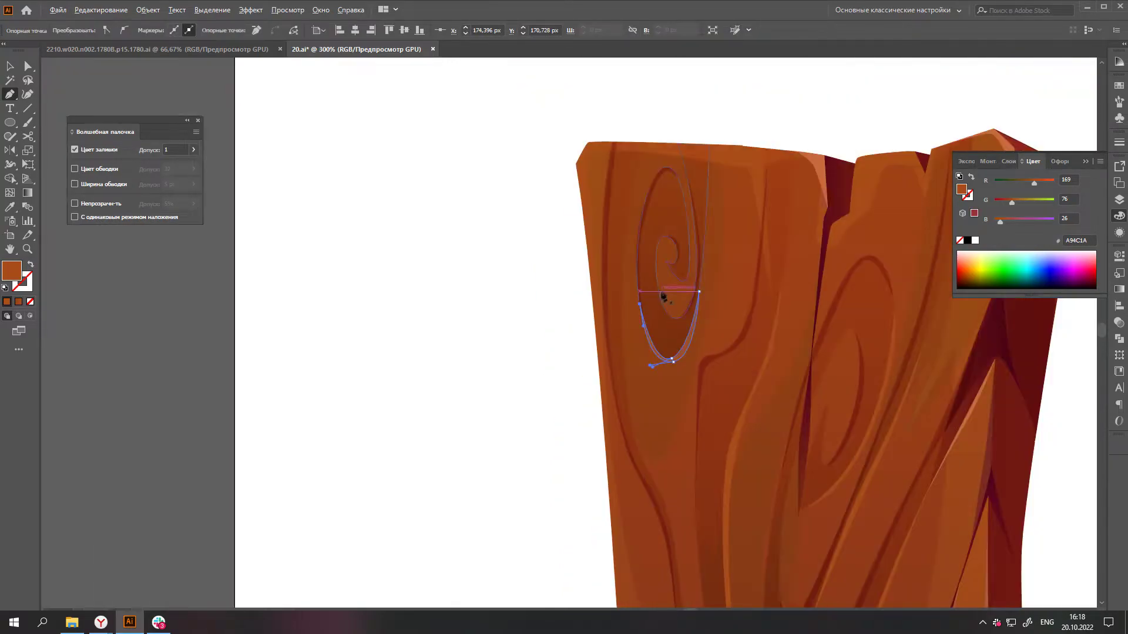
{"action": "scroll", "coordinate": [662, 297], "scroll_direction": "up", "scroll_amount": 5}
{"action": "left_click", "coordinate": [655, 261]}
{"action": "left_click", "coordinate": [718, 324]}
{"action": "left_click", "coordinate": [744, 222]}
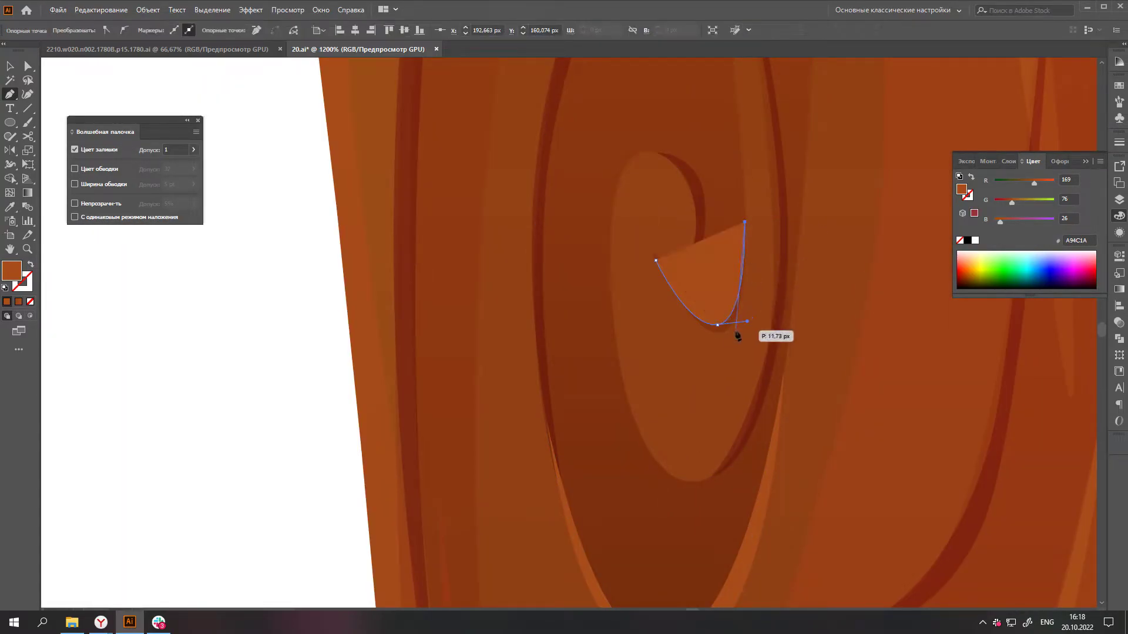
{"action": "left_click", "coordinate": [655, 260]}
{"action": "scroll", "coordinate": [653, 258], "scroll_direction": "down", "scroll_amount": 3}
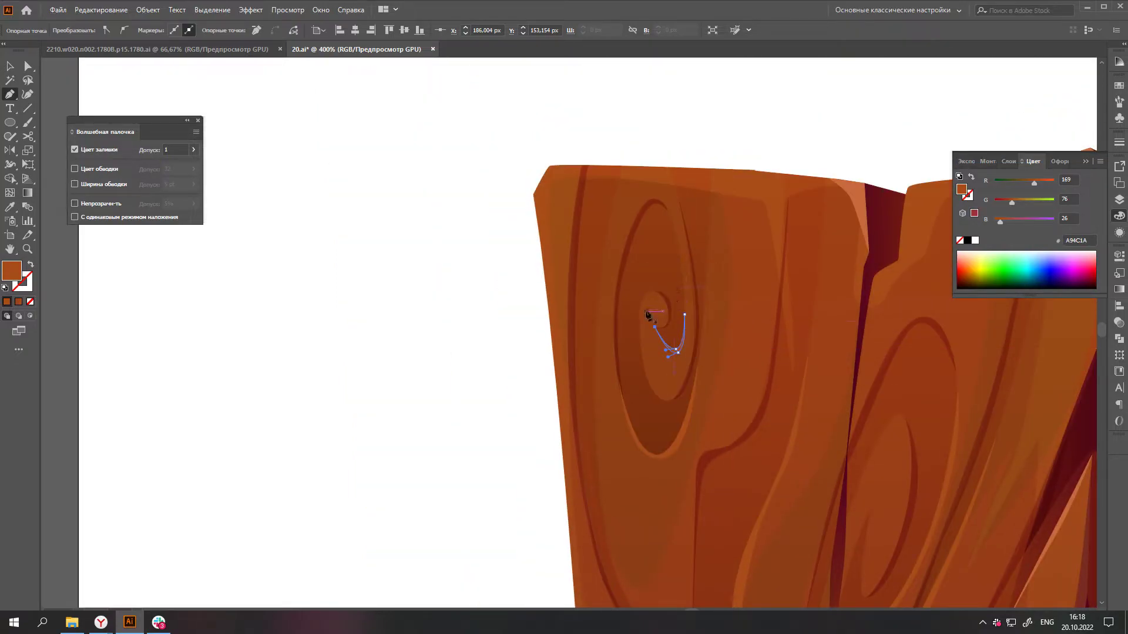
{"action": "scroll", "coordinate": [667, 344], "scroll_direction": "up", "scroll_amount": 3}
- Draw a curved highlight arcing around the swirl's top and along the left board edge
{"action": "left_click", "coordinate": [633, 345]}
{"action": "scroll", "coordinate": [676, 258], "scroll_direction": "up", "scroll_amount": 2}
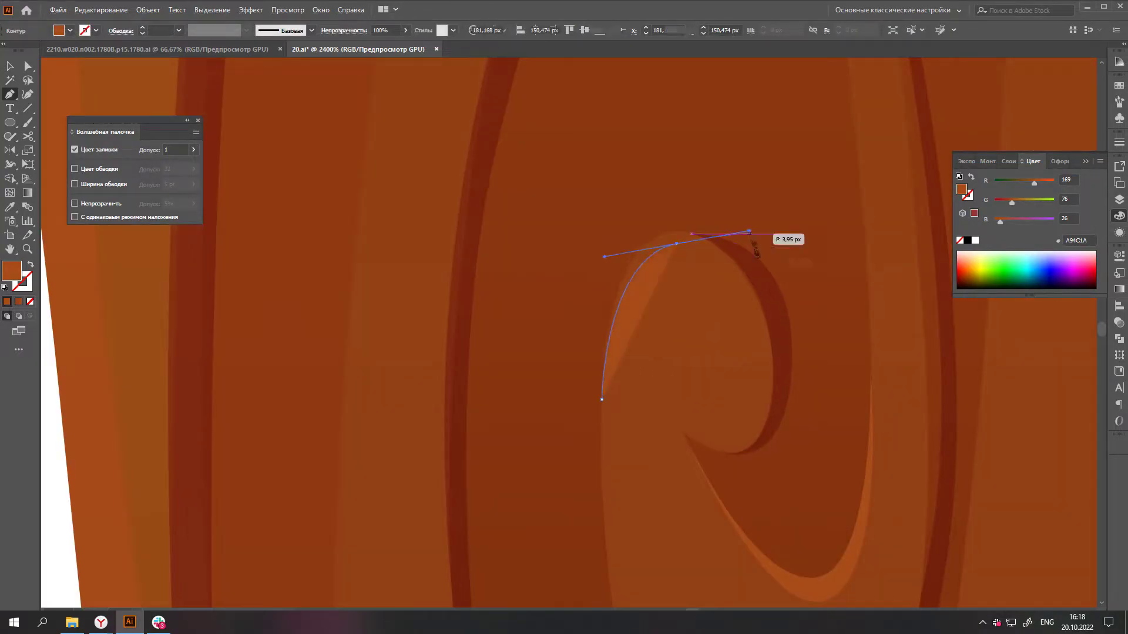
{"action": "left_click_drag", "start_coordinate": [749, 235], "coordinate": [748, 234]}
{"action": "left_click_drag", "start_coordinate": [641, 234], "coordinate": [597, 242]}
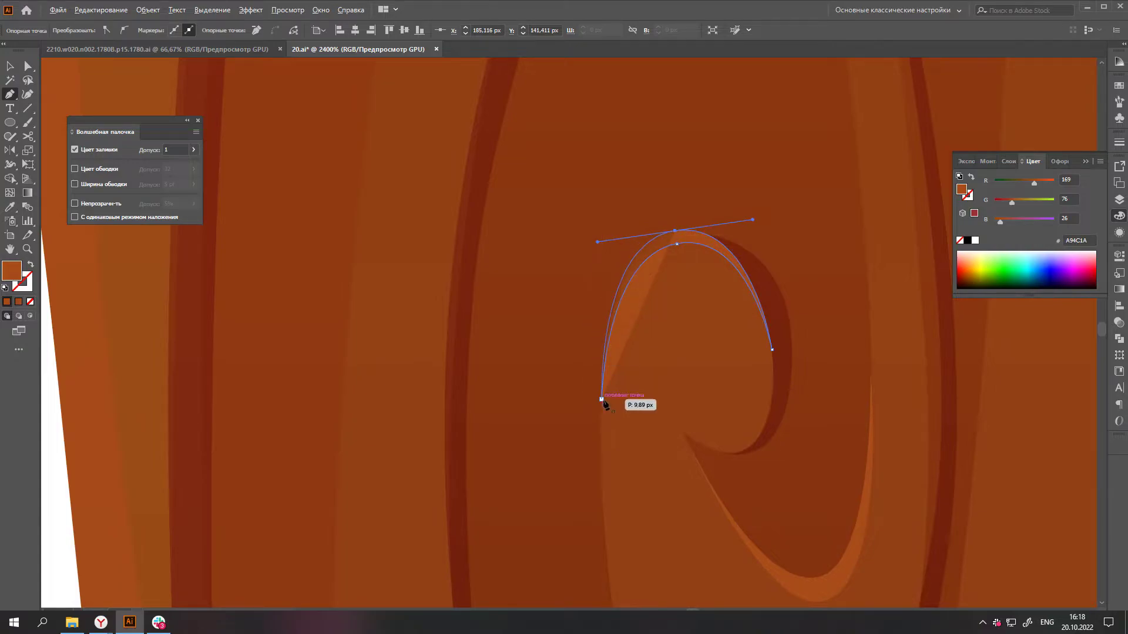
{"action": "left_click", "coordinate": [602, 399]}
{"action": "scroll", "coordinate": [602, 399], "scroll_direction": "down", "scroll_amount": 5}
{"action": "scroll", "coordinate": [675, 353], "scroll_direction": "up", "scroll_amount": 2}
{"action": "scroll", "coordinate": [632, 290], "scroll_direction": "down", "scroll_amount": 1}
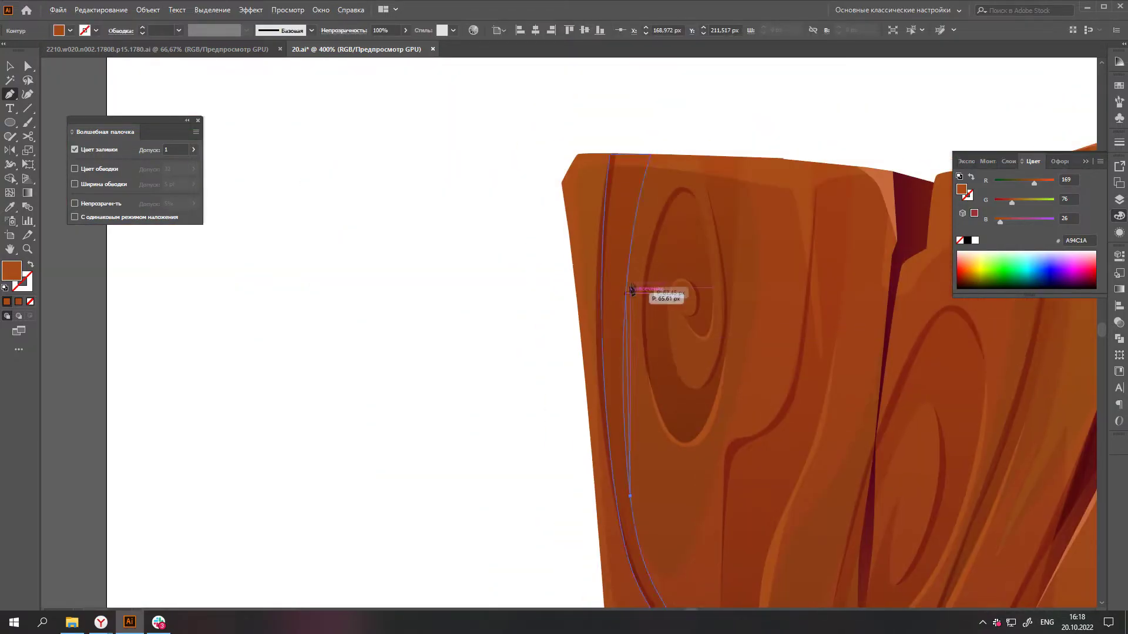
{"action": "scroll", "coordinate": [631, 290], "scroll_direction": "up", "scroll_amount": 1}
{"action": "scroll", "coordinate": [649, 182], "scroll_direction": "down", "scroll_amount": 1}
{"action": "left_click_drag", "start_coordinate": [635, 372], "coordinate": [642, 366]}
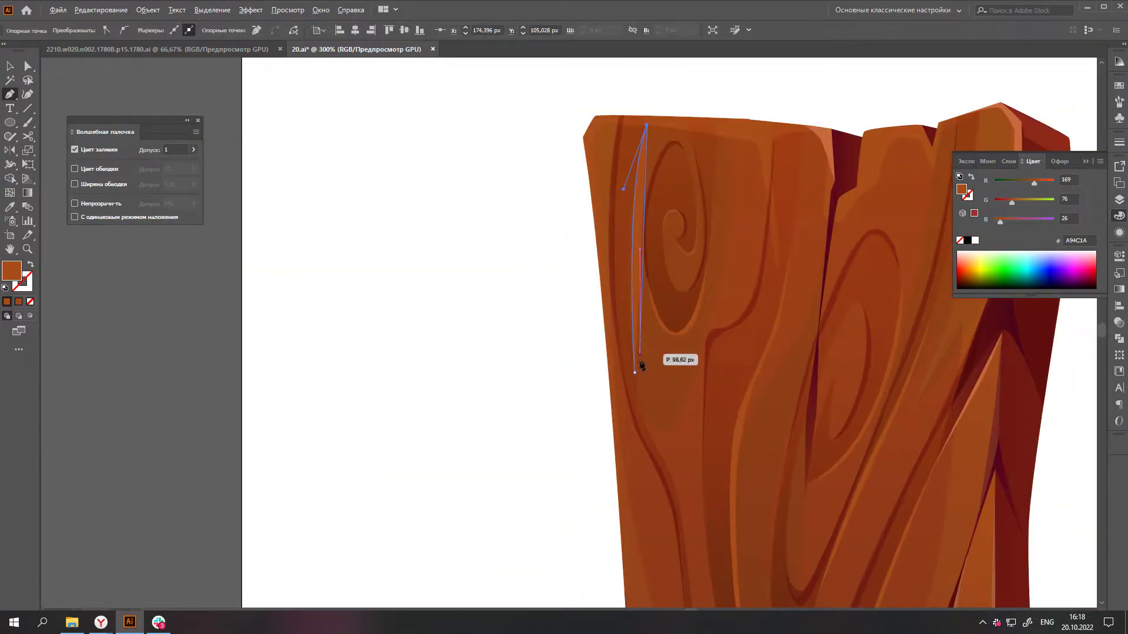
{"action": "left_click", "coordinate": [653, 564], "text": "ctrl"}
{"action": "scroll", "coordinate": [873, 484], "scroll_direction": "down", "scroll_amount": 2}
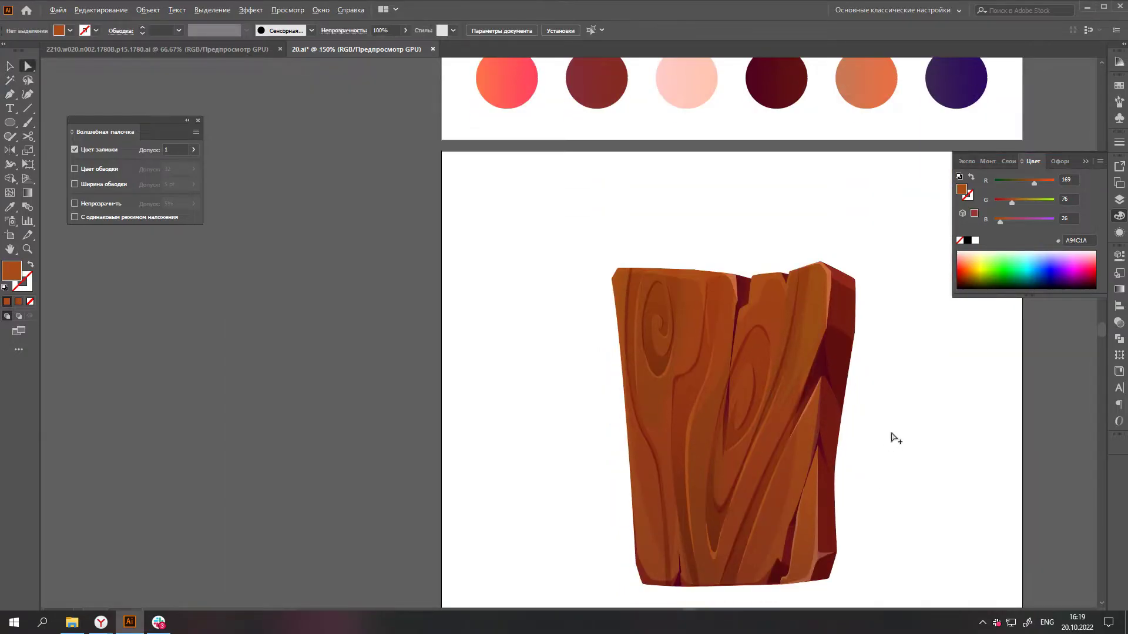
{"action": "scroll", "coordinate": [891, 436], "scroll_direction": "down", "scroll_amount": 1}
- Draw a long curved highlight running down the left board's edge grain
{"action": "scroll", "coordinate": [905, 409], "scroll_direction": "right", "scroll_amount": 2}
{"action": "scroll", "coordinate": [666, 435], "scroll_direction": "up", "scroll_amount": 5}
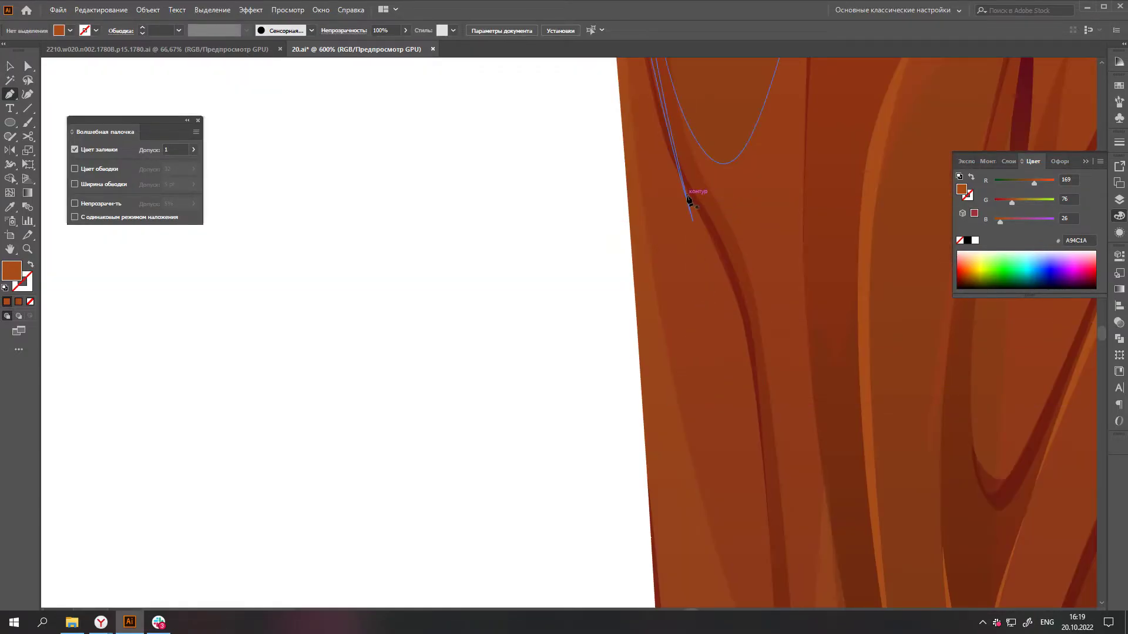
{"action": "left_click", "coordinate": [688, 151]}
{"action": "left_click_drag", "start_coordinate": [740, 301], "coordinate": [788, 529]}
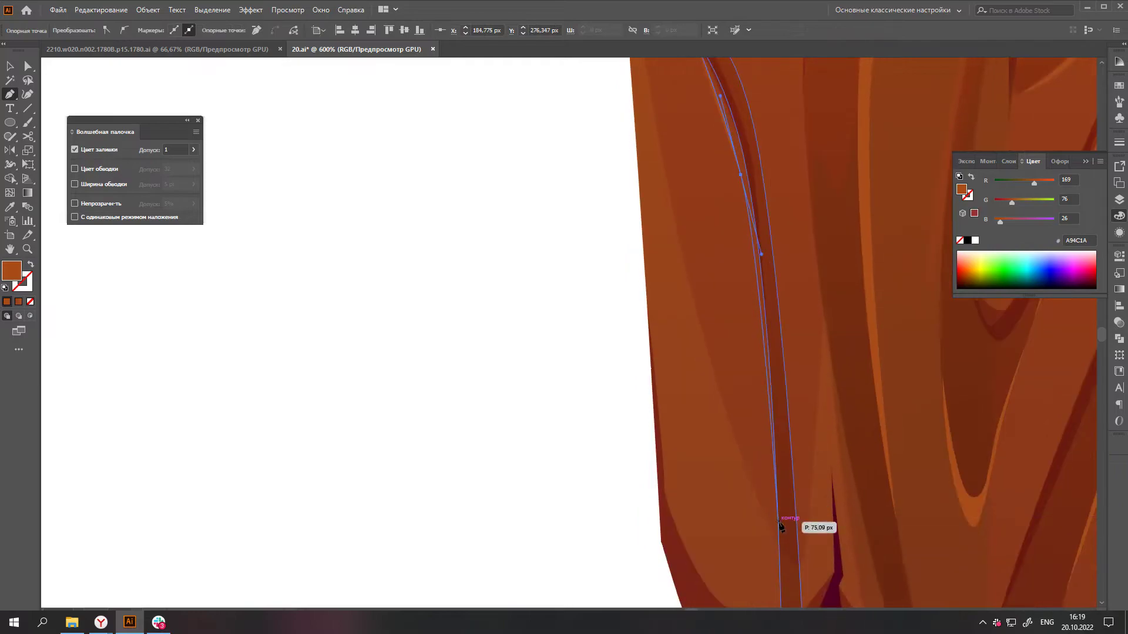
{"action": "scroll", "coordinate": [769, 270], "scroll_direction": "down", "scroll_amount": 2}
{"action": "scroll", "coordinate": [755, 272], "scroll_direction": "up", "scroll_amount": 1}
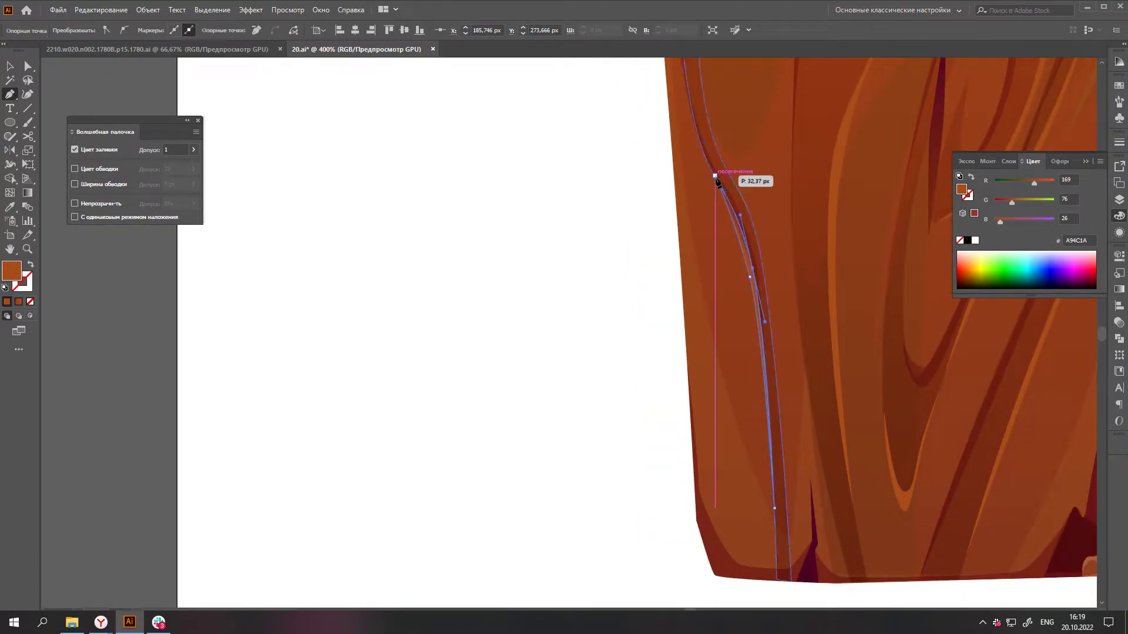
{"action": "scroll", "coordinate": [710, 440], "scroll_direction": "down", "scroll_amount": 3}
{"action": "scroll", "coordinate": [851, 471], "scroll_direction": "down", "scroll_amount": 2}
{"action": "left_click", "coordinate": [852, 471], "text": "ctrl"}
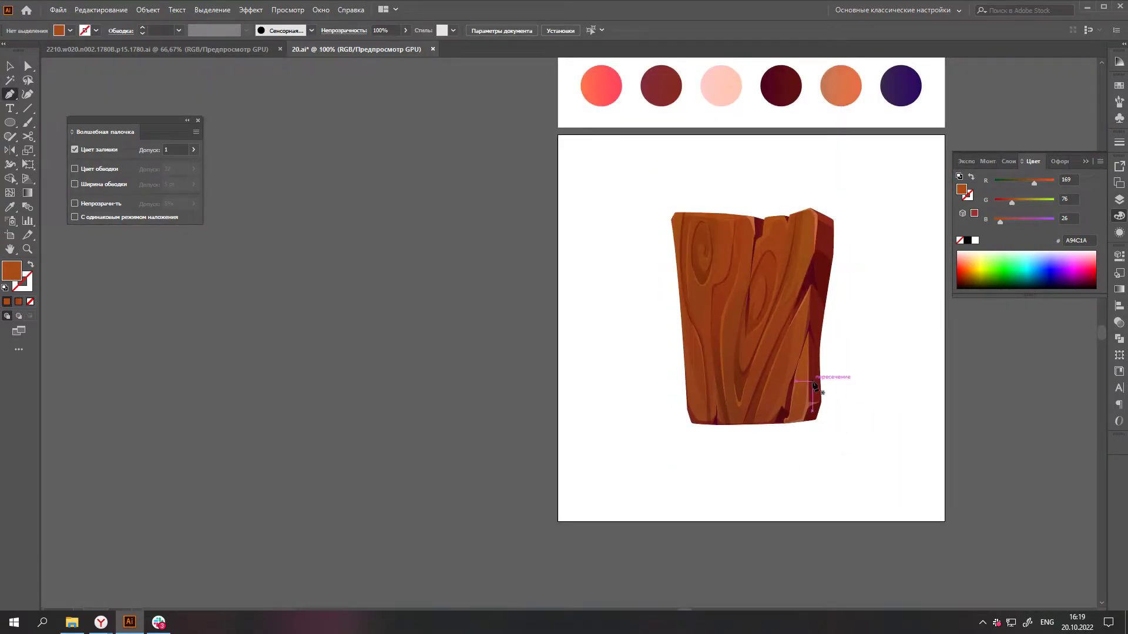
{"action": "scroll", "coordinate": [814, 386], "scroll_direction": "down", "scroll_amount": 1}
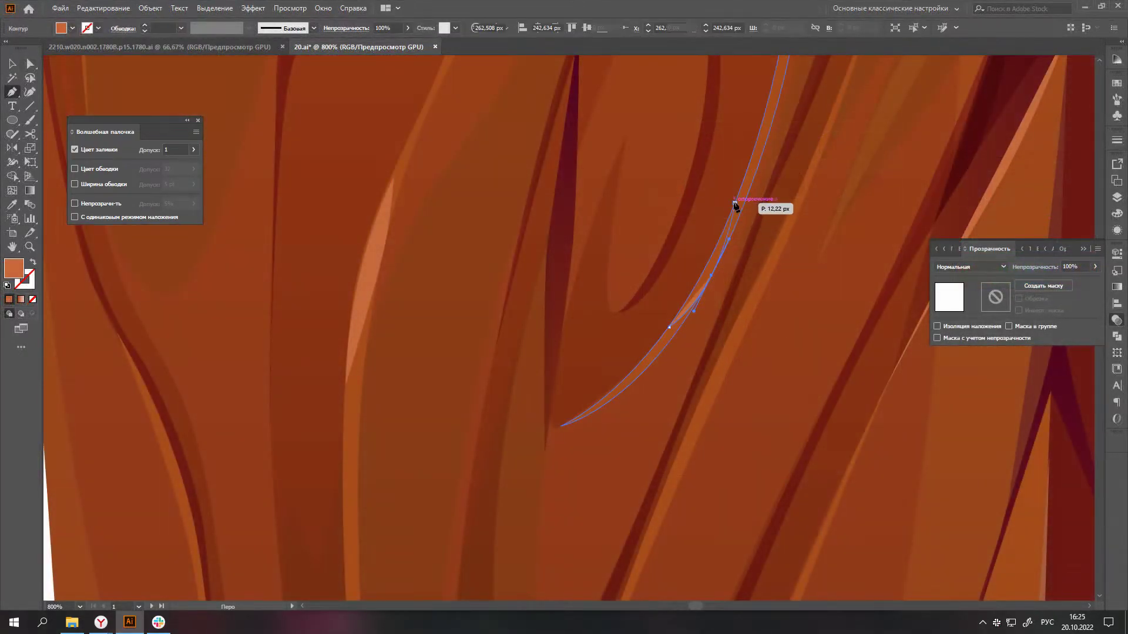
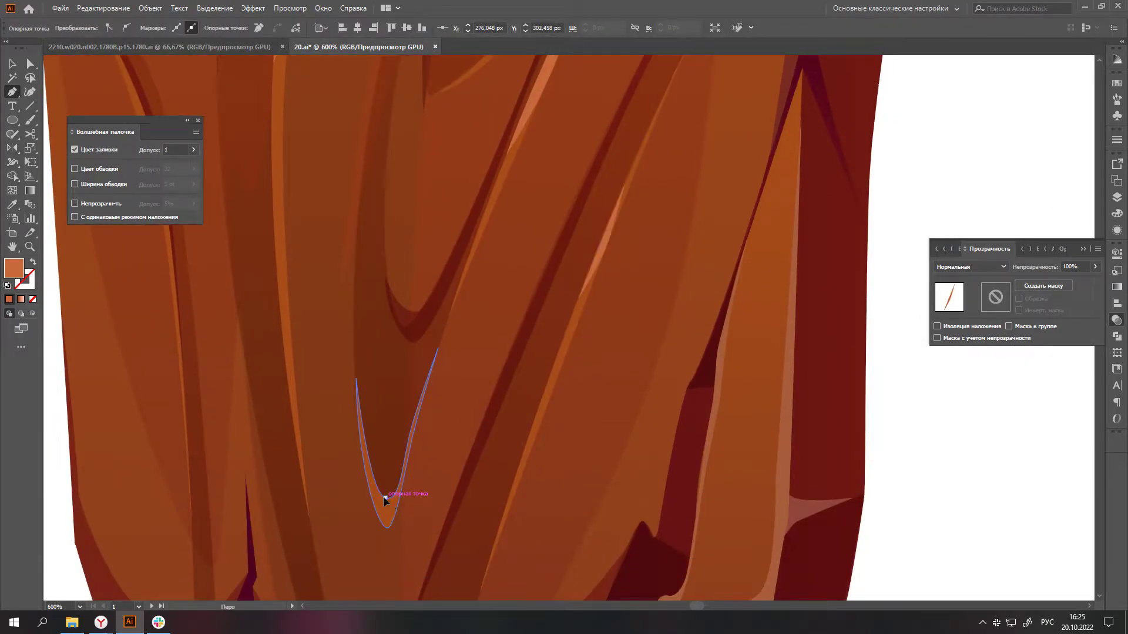
- Draw thin light-orange highlight slivers along the wood grain edges of the plank
{"action": "scroll", "coordinate": [385, 500], "scroll_direction": "up", "scroll_amount": 3}
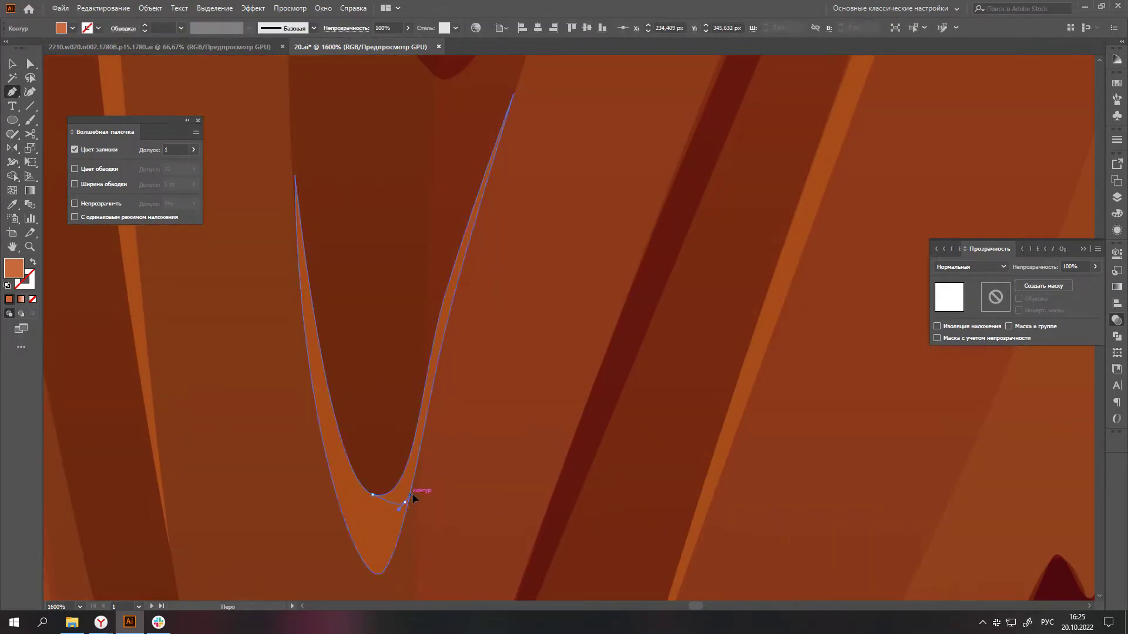
{"action": "left_click", "coordinate": [405, 470]}
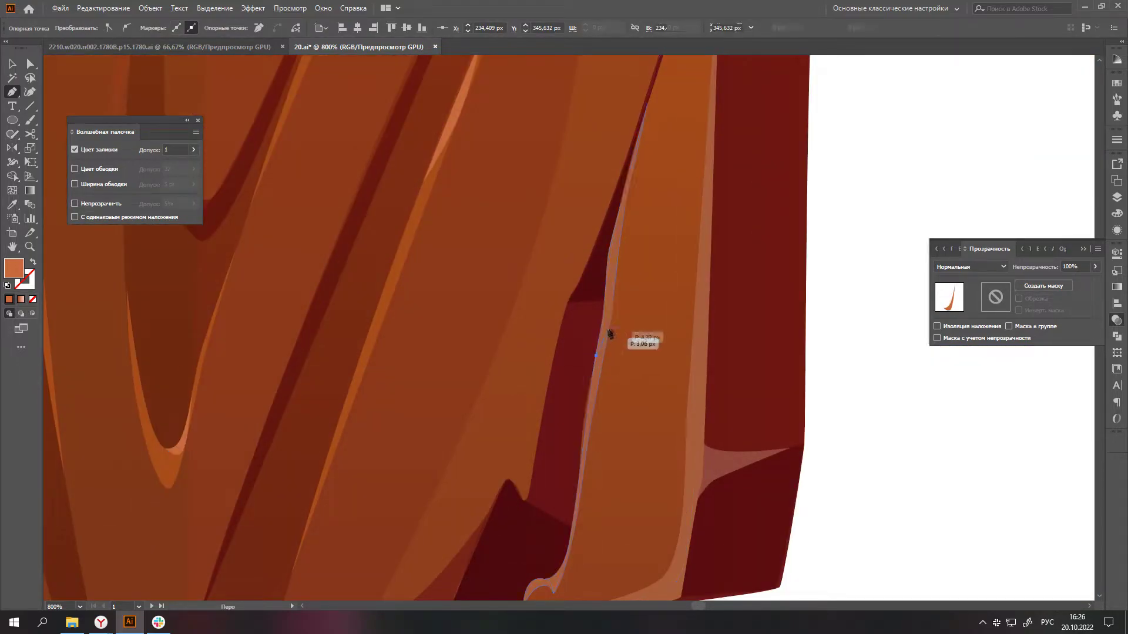
{"action": "left_click", "coordinate": [607, 259]}
{"action": "left_click", "coordinate": [602, 323]}
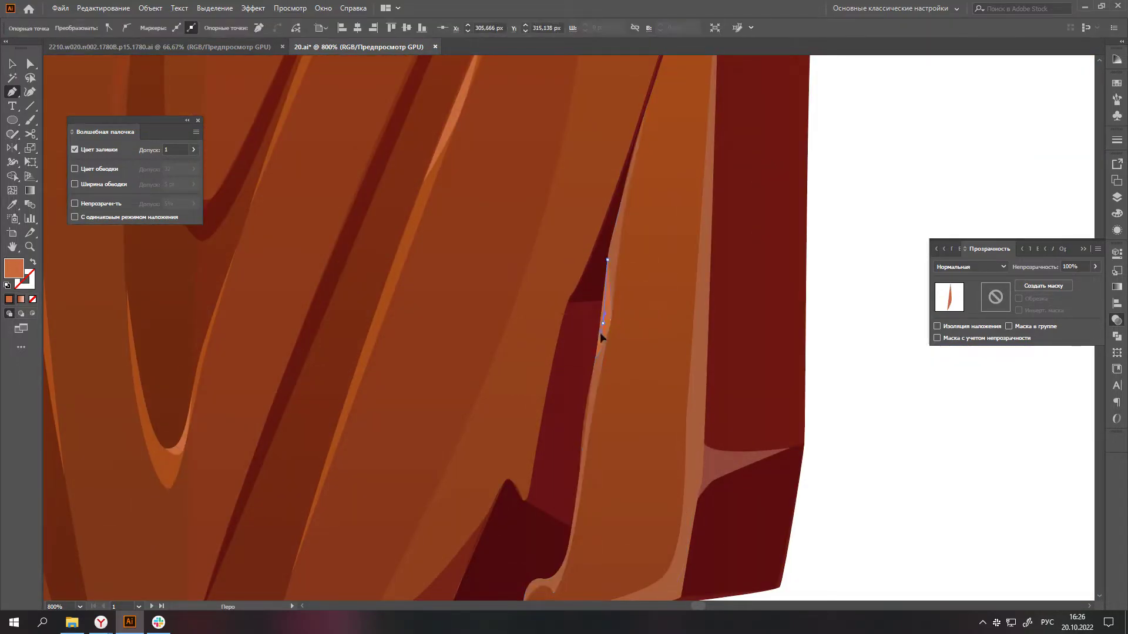
{"action": "key", "text": "ctrl+minus"}
{"action": "key", "text": "ctrl+minus"}
{"action": "key", "text": "ctrl+minus"}
{"action": "key", "text": "ctrl+minus"}
{"action": "key", "text": "ctrl+minus"}
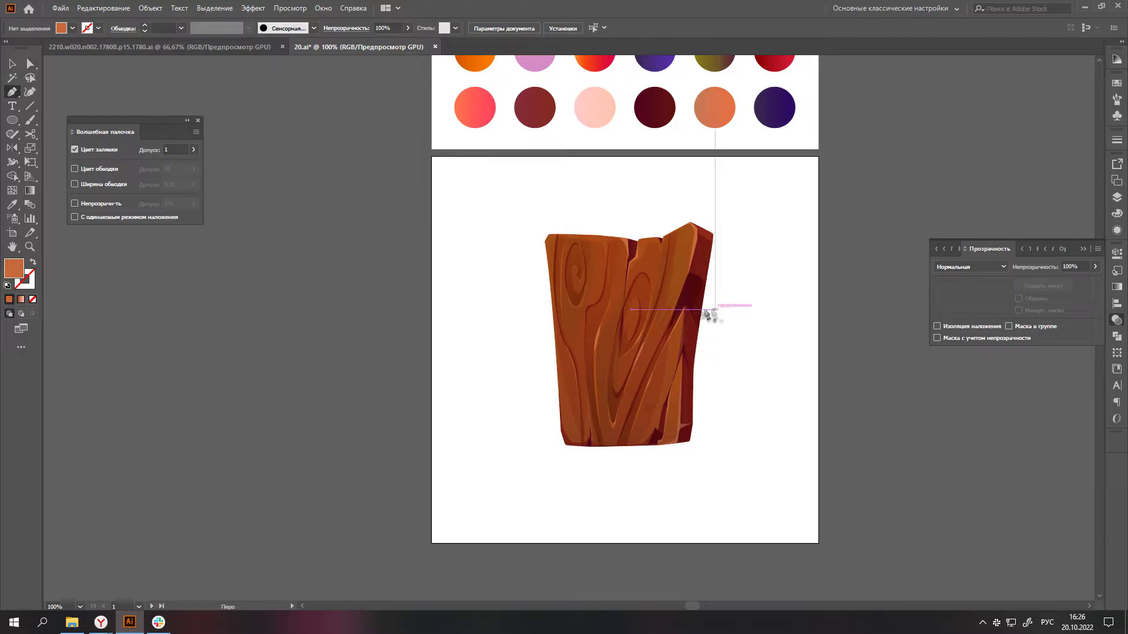
- Zoom out and back in to check the highlight slivers on the plank
{"action": "scroll", "coordinate": [503, 317], "scroll_direction": "up", "scroll_amount": 4}
{"action": "scroll", "coordinate": [536, 312], "scroll_direction": "up", "scroll_amount": 3}
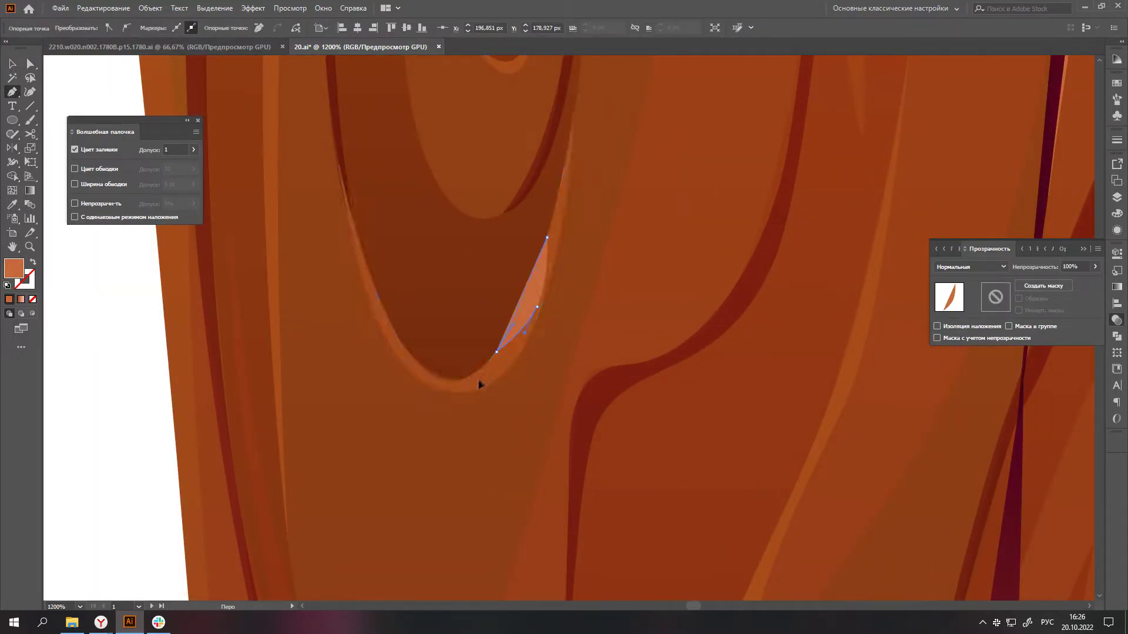
{"action": "key", "text": "ctrl+minus"}
{"action": "key", "text": "ctrl+minus"}
{"action": "key", "text": "ctrl+minus"}
{"action": "left_click", "coordinate": [568, 440]}
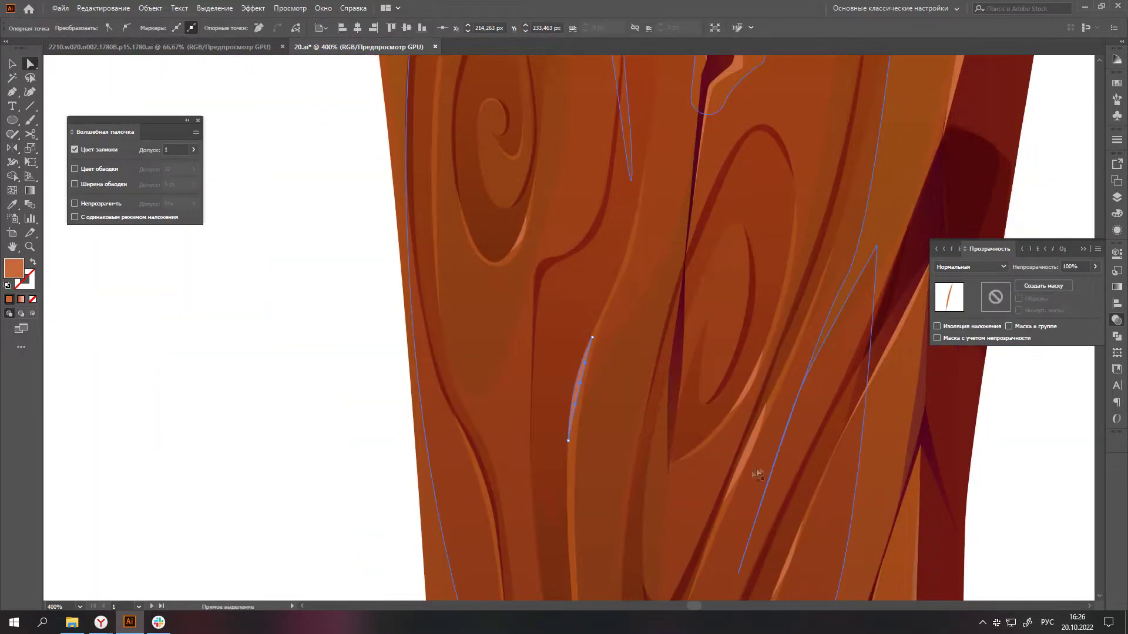
{"action": "scroll", "coordinate": [743, 453], "scroll_direction": "up", "scroll_amount": 2}
{"action": "key", "text": "ctrl+1"}
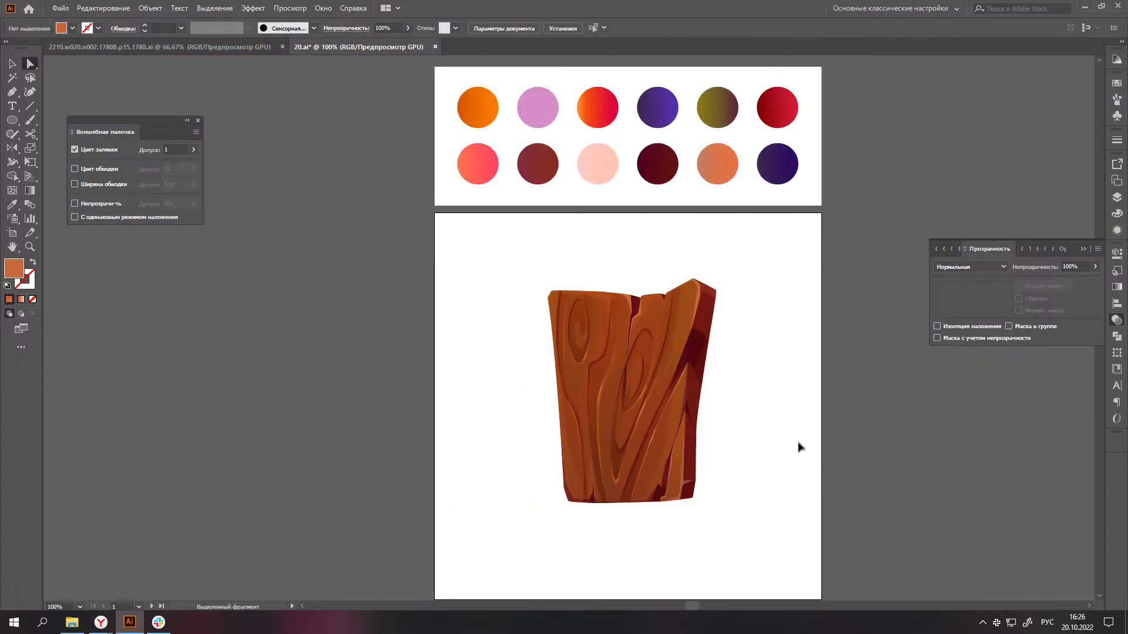
{"action": "key", "text": "ctrl+plus"}
{"action": "key", "text": "ctrl+plus"}
{"action": "key", "text": "ctrl+plus"}
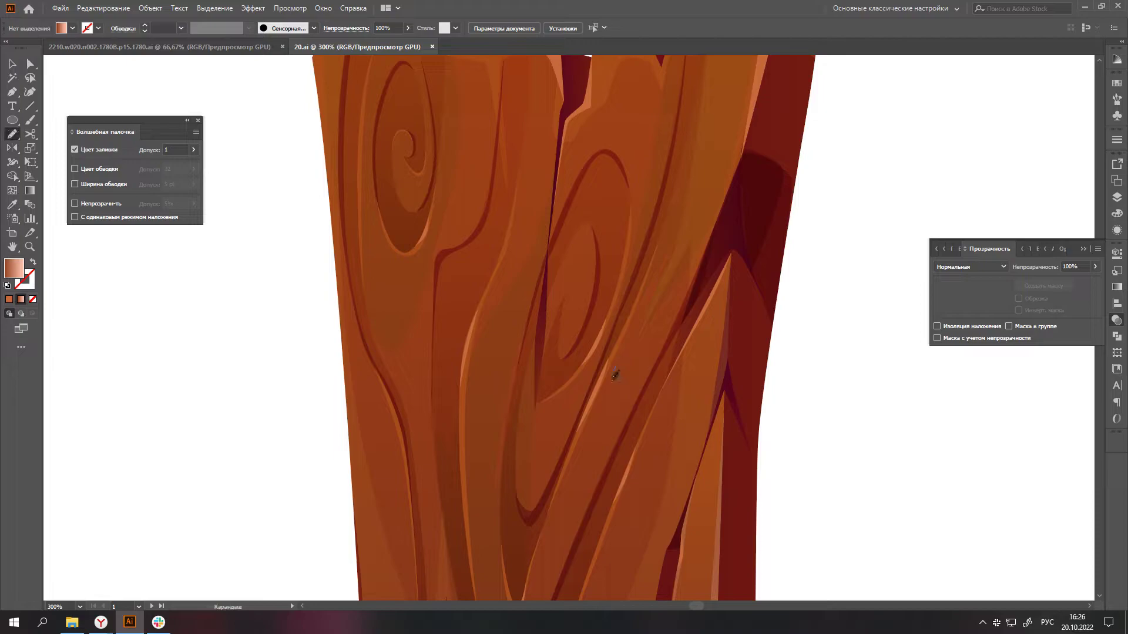
- Draw several small oval spots on the plank with the Pencil
{"action": "left_click_drag", "start_coordinate": [614, 375], "coordinate": [629, 349]}
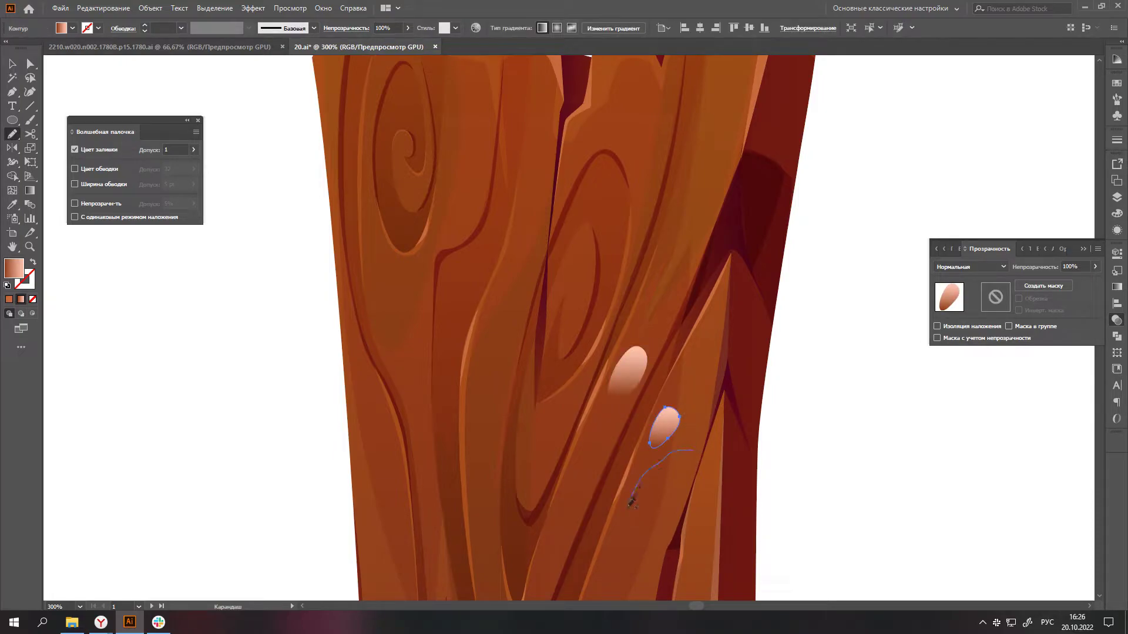
{"action": "left_click_drag", "start_coordinate": [675, 518], "coordinate": [693, 451]}
{"action": "left_click_drag", "start_coordinate": [693, 470], "coordinate": [705, 369]}
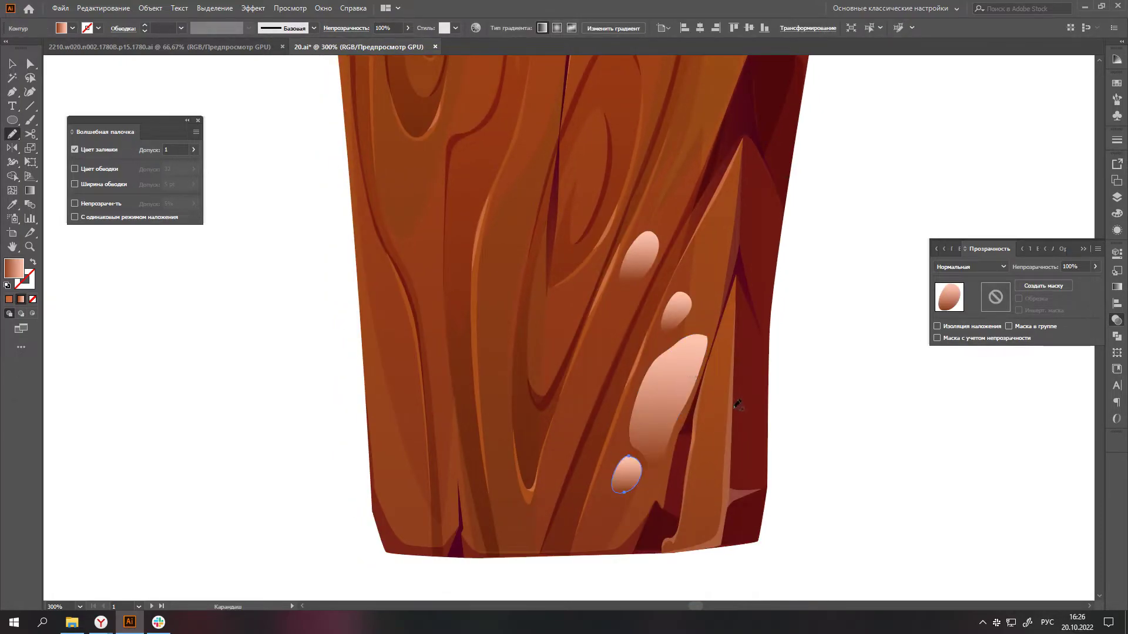
{"action": "left_click_drag", "start_coordinate": [722, 439], "coordinate": [714, 447]}
{"action": "scroll", "coordinate": [587, 294], "scroll_direction": "up", "scroll_amount": 5}
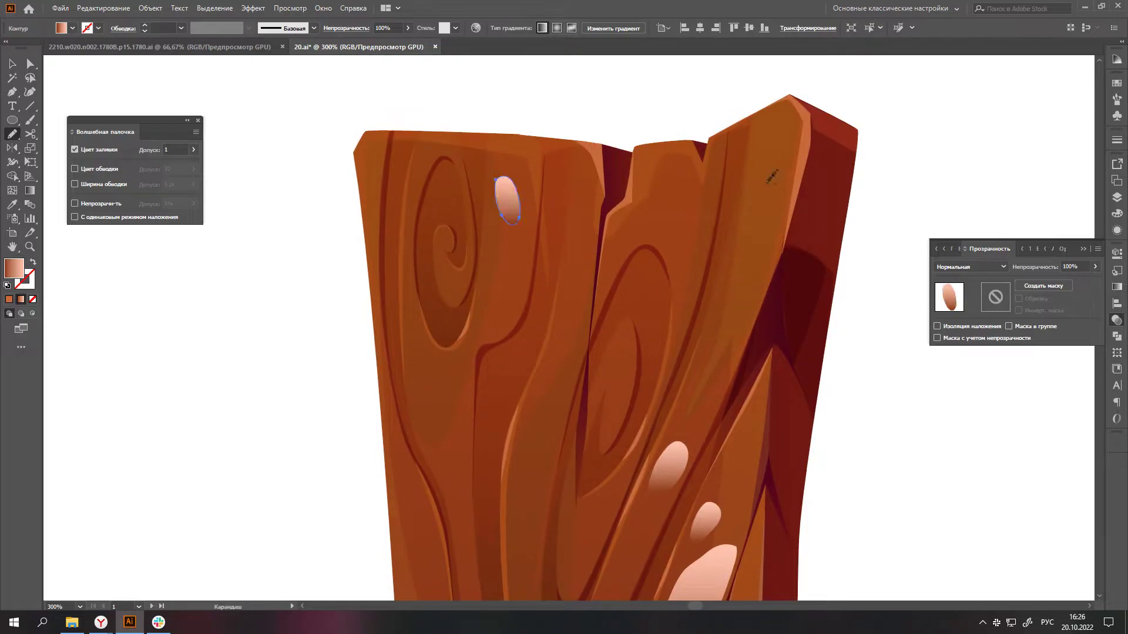
- Select all the newly drawn oval spots together
{"action": "key", "text": "v"}
{"action": "scroll", "coordinate": [646, 293], "scroll_direction": "down", "scroll_amount": 3}
{"action": "left_click", "coordinate": [670, 341], "text": "shift"}
{"action": "left_click", "coordinate": [707, 394], "text": "shift"}
{"action": "left_click", "coordinate": [706, 517], "text": "shift"}
{"action": "left_click", "coordinate": [657, 558], "text": "shift"}
{"action": "left_click", "coordinate": [738, 511], "text": "shift"}
{"action": "key", "text": "ctrl+minus"}
- Eyedropper the dark hole style onto the spots, Multiply at 64% opacity
{"action": "key", "text": "i"}
{"action": "left_click", "coordinate": [765, 324]}
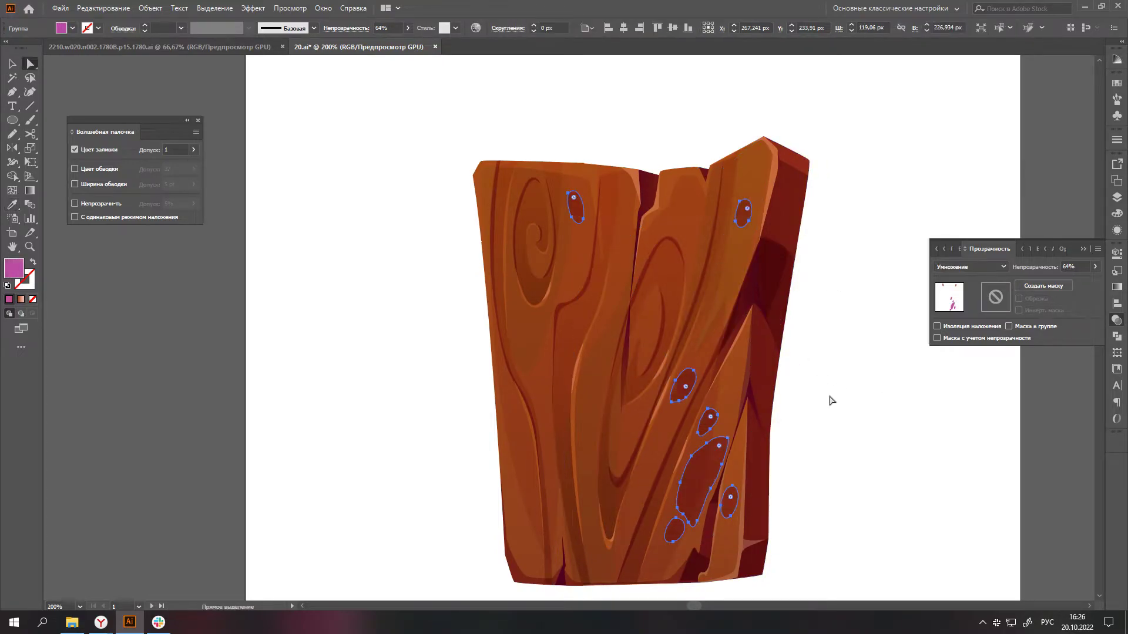
{"action": "scroll", "coordinate": [830, 396], "scroll_direction": "down", "scroll_amount": 1}
{"action": "key", "text": "v"}
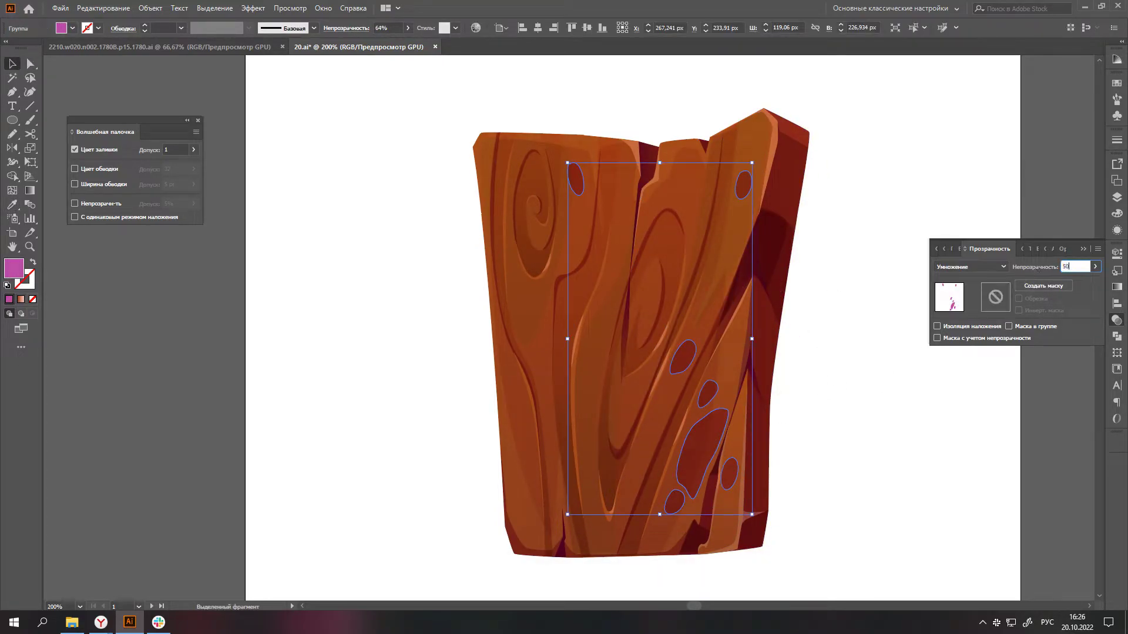
{"action": "left_click", "coordinate": [901, 397]}
{"action": "scroll", "coordinate": [753, 177], "scroll_direction": "up", "scroll_amount": 1}
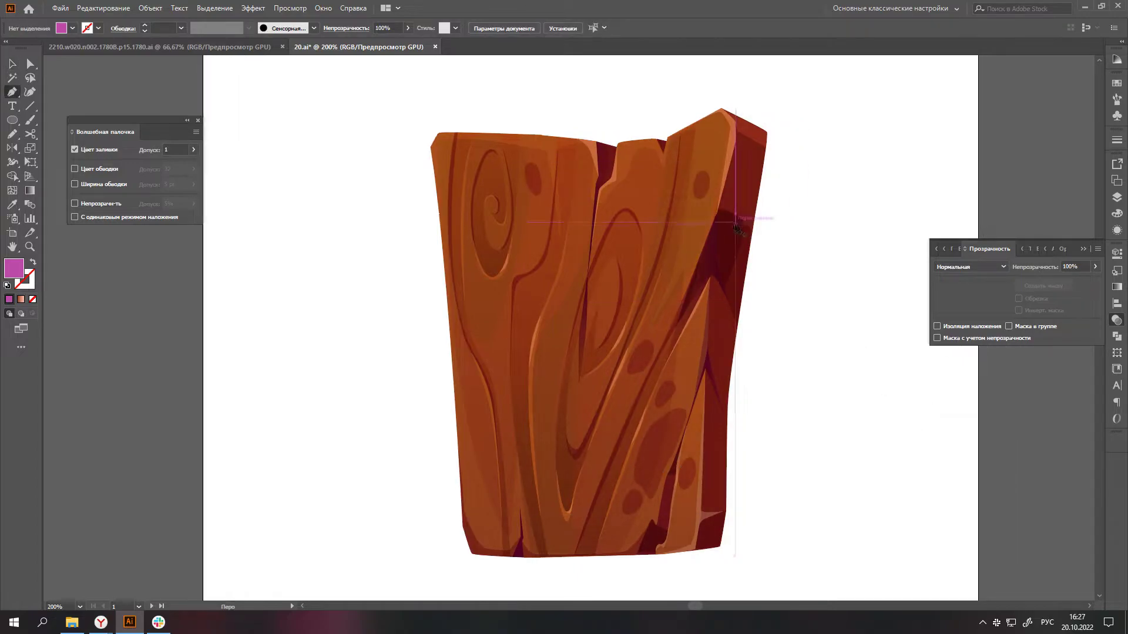
- Begin a pink rim path along the top of the first oval knot hole
{"action": "scroll", "coordinate": [753, 177], "scroll_direction": "up", "scroll_amount": 3}
{"action": "key", "text": "p"}
{"action": "left_click", "coordinate": [681, 229]}
{"action": "left_click_drag", "start_coordinate": [711, 171], "coordinate": [735, 160]}
{"action": "scroll", "coordinate": [748, 205], "scroll_direction": "up", "scroll_amount": 1}
{"action": "left_click", "coordinate": [747, 200]}
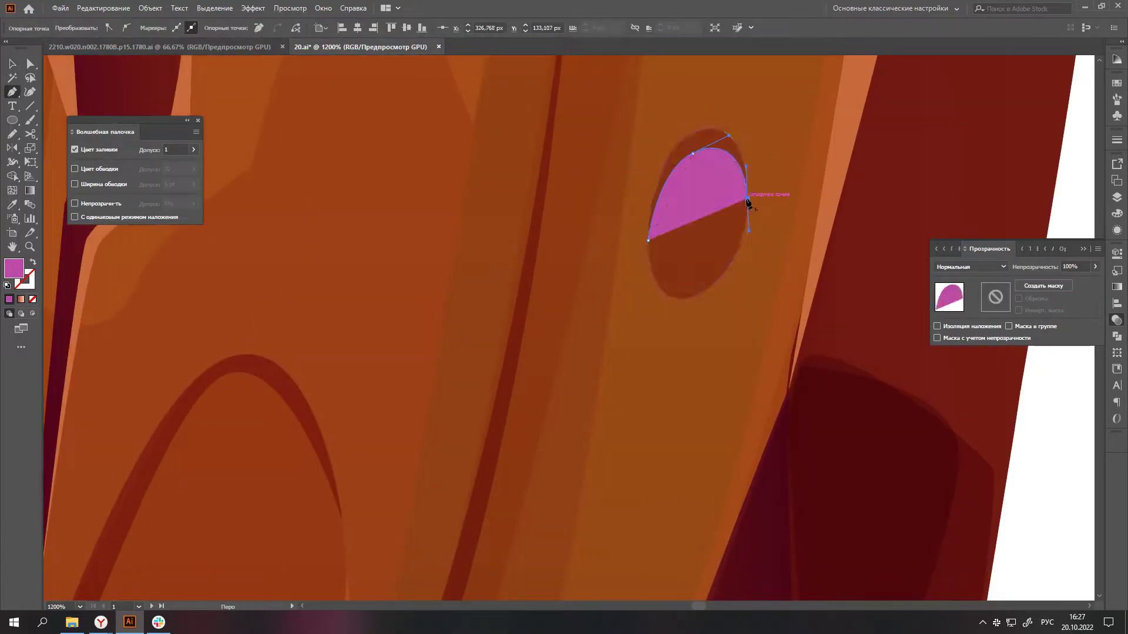
{"action": "left_click_drag", "start_coordinate": [667, 160], "coordinate": [656, 185]}
{"action": "left_click", "coordinate": [648, 239]}
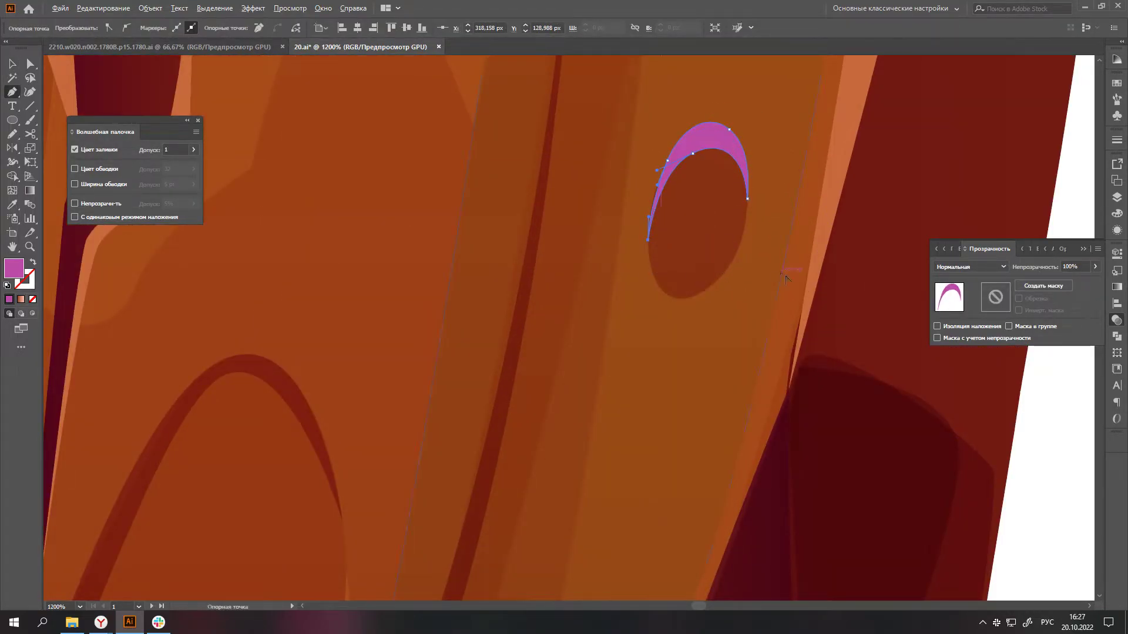
{"action": "scroll", "coordinate": [528, 292], "scroll_direction": "down", "scroll_amount": 3}
{"action": "scroll", "coordinate": [529, 292], "scroll_direction": "up", "scroll_amount": 4}
- Complete a closed pink crescent over the top of that knot hole
{"action": "left_click", "coordinate": [537, 403]}
{"action": "left_click_drag", "start_coordinate": [616, 287], "coordinate": [639, 327]}
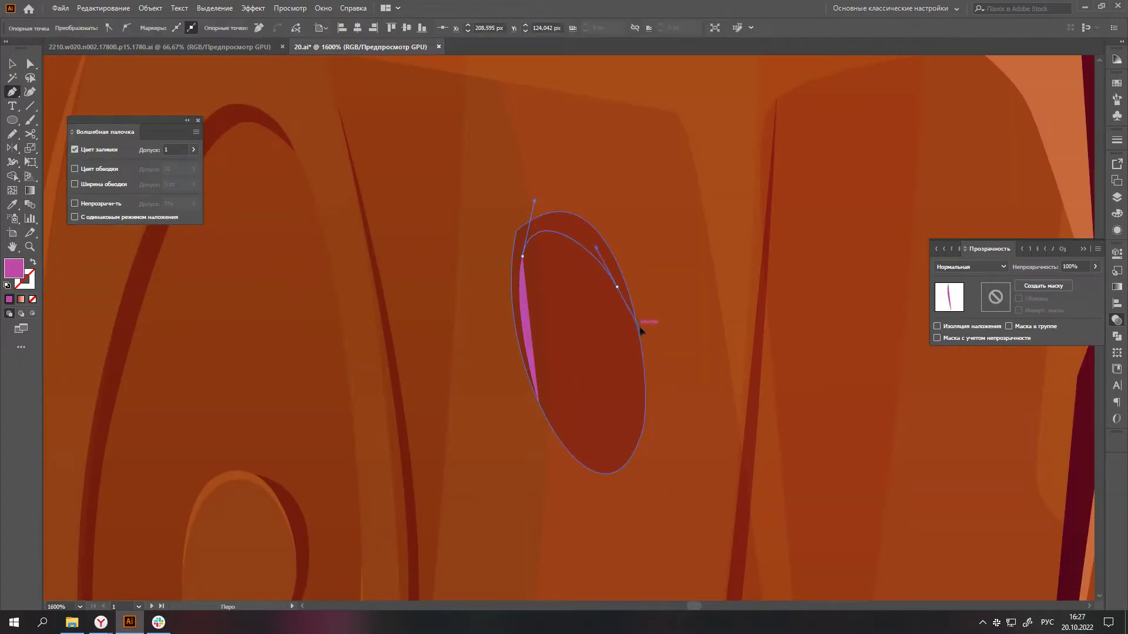
{"action": "left_click", "coordinate": [646, 389]}
{"action": "left_click_drag", "start_coordinate": [612, 243], "coordinate": [568, 186]}
{"action": "left_click_drag", "start_coordinate": [511, 228], "coordinate": [500, 258]}
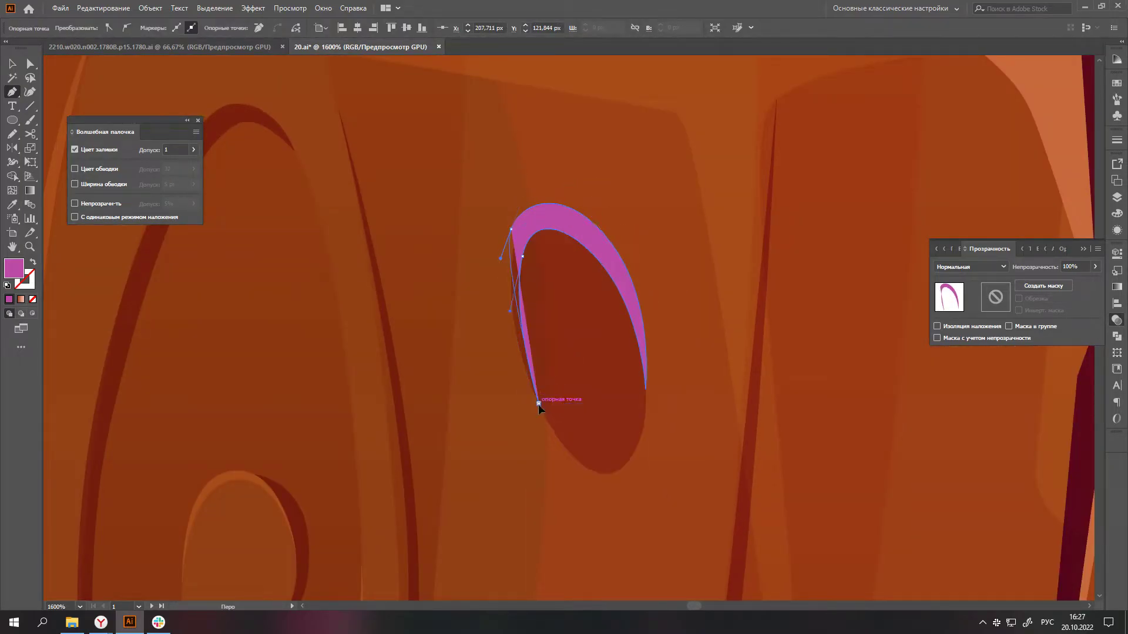
{"action": "left_click", "coordinate": [539, 404]}
{"action": "scroll", "coordinate": [539, 404], "scroll_direction": "down", "scroll_amount": 5}
{"action": "scroll", "coordinate": [554, 516], "scroll_direction": "up", "scroll_amount": 4}
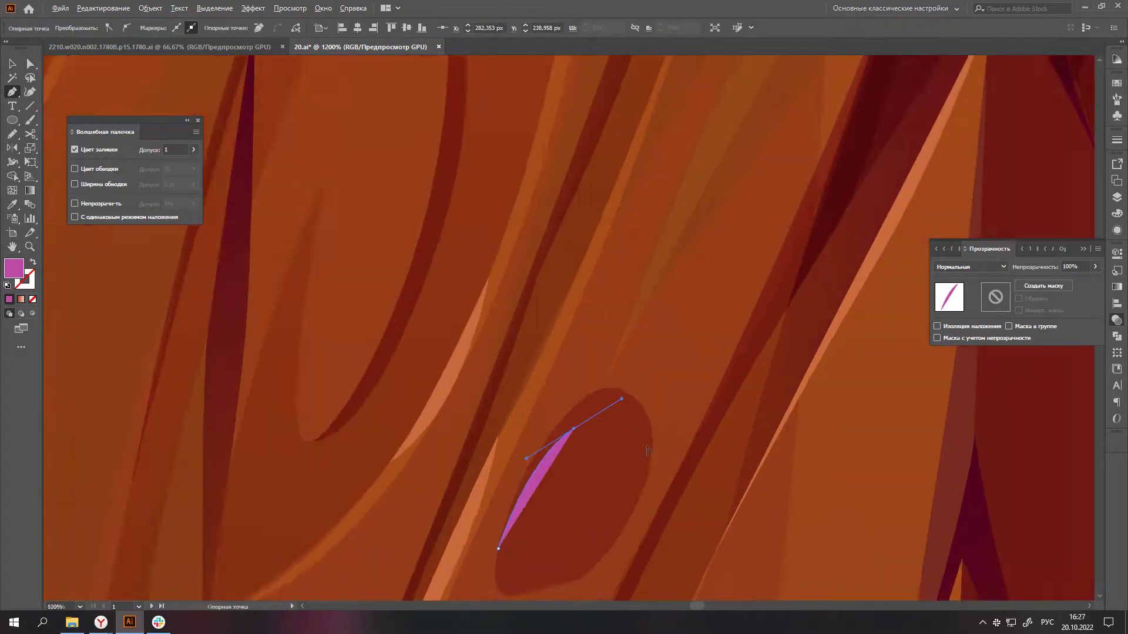
{"action": "scroll", "coordinate": [647, 449], "scroll_direction": "up", "scroll_amount": 1}
- Draw pink crescent edges over the top of the lower oval knot hole
{"action": "left_click", "coordinate": [604, 515]}
{"action": "left_click_drag", "start_coordinate": [655, 390], "coordinate": [653, 324]}
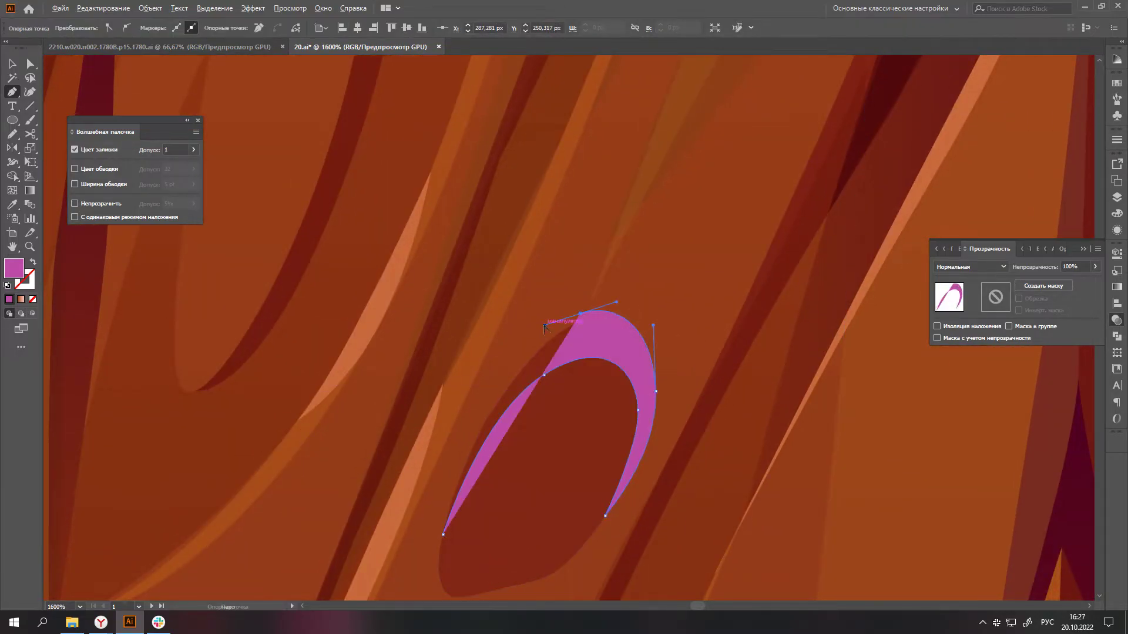
{"action": "scroll", "coordinate": [544, 327], "scroll_direction": "down", "scroll_amount": 1}
{"action": "scroll", "coordinate": [479, 493], "scroll_direction": "down", "scroll_amount": 2}
{"action": "left_click", "coordinate": [606, 495]}
{"action": "scroll", "coordinate": [606, 496], "scroll_direction": "up", "scroll_amount": 1}
{"action": "left_click_drag", "start_coordinate": [642, 405], "coordinate": [678, 390]}
{"action": "left_click", "coordinate": [695, 522]}
{"action": "left_click_drag", "start_coordinate": [726, 463], "coordinate": [728, 432]}
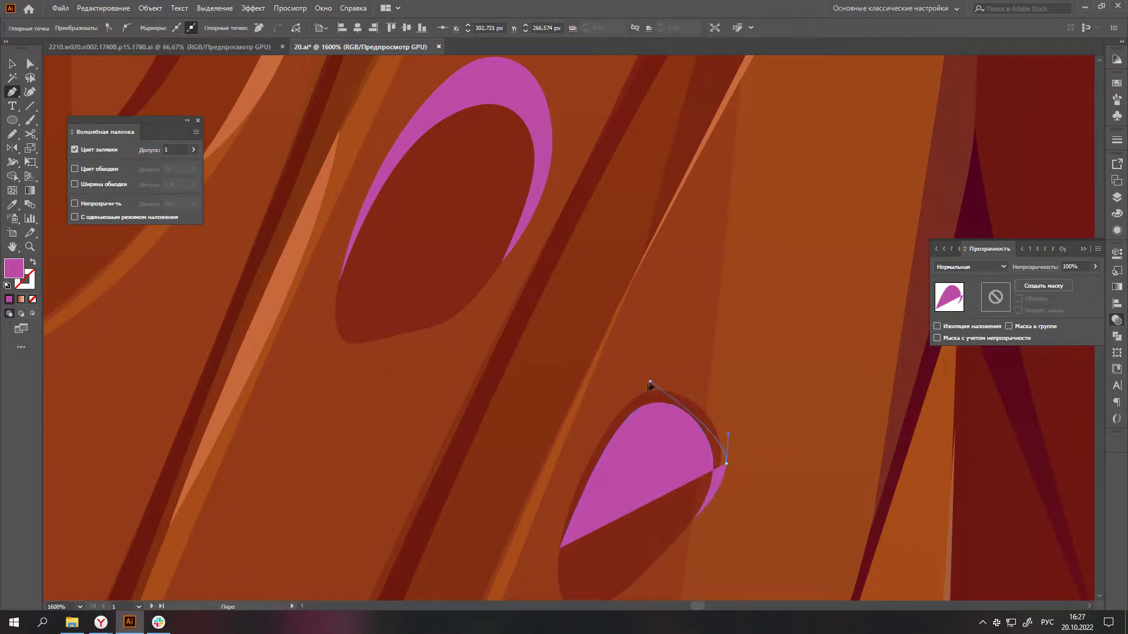
{"action": "left_click_drag", "start_coordinate": [649, 382], "coordinate": [605, 392]}
{"action": "scroll", "coordinate": [567, 468], "scroll_direction": "down", "scroll_amount": 1}
{"action": "scroll", "coordinate": [587, 499], "scroll_direction": "down", "scroll_amount": 4}
{"action": "scroll", "coordinate": [529, 505], "scroll_direction": "down", "scroll_amount": 3}
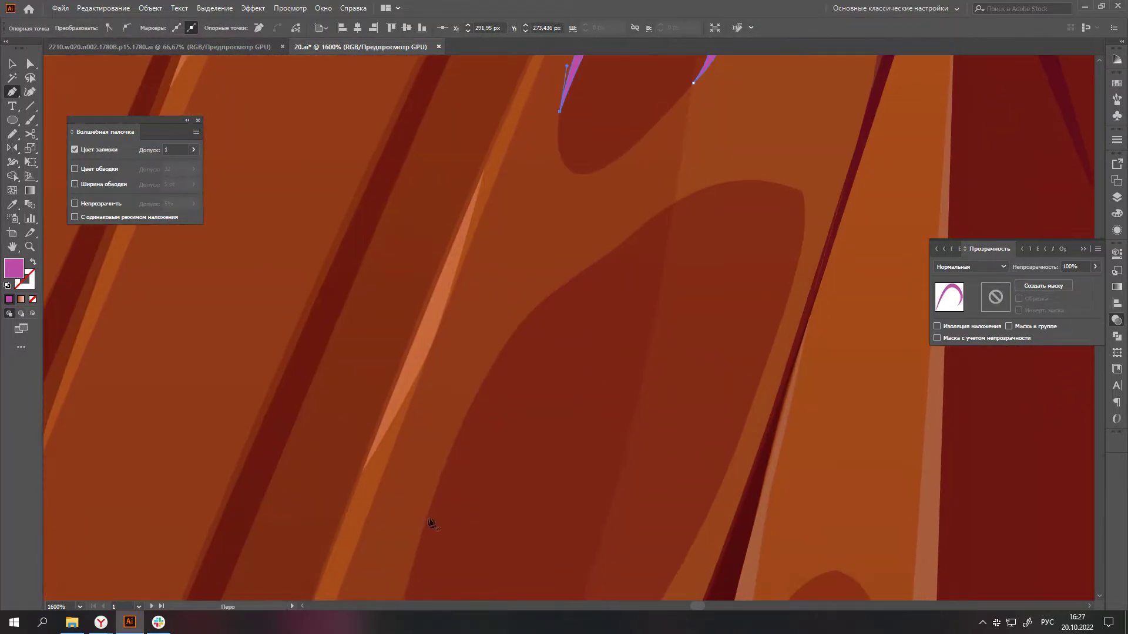
- Draw a closed pink crescent along another knot hole's upper rim
{"action": "left_click", "coordinate": [426, 523]}
{"action": "left_click_drag", "start_coordinate": [538, 317], "coordinate": [588, 284]}
{"action": "mouse_move", "coordinate": [656, 239]}
{"action": "left_mouse_down"}
{"action": "mouse_move", "coordinate": [685, 215]}
{"action": "mouse_move", "coordinate": [509, 336]}
{"action": "left_mouse_up"}
{"action": "left_click", "coordinate": [810, 182]}
{"action": "left_click", "coordinate": [795, 271]}
{"action": "left_click", "coordinate": [424, 525]}
{"action": "scroll", "coordinate": [428, 466], "scroll_direction": "down", "scroll_amount": 5}
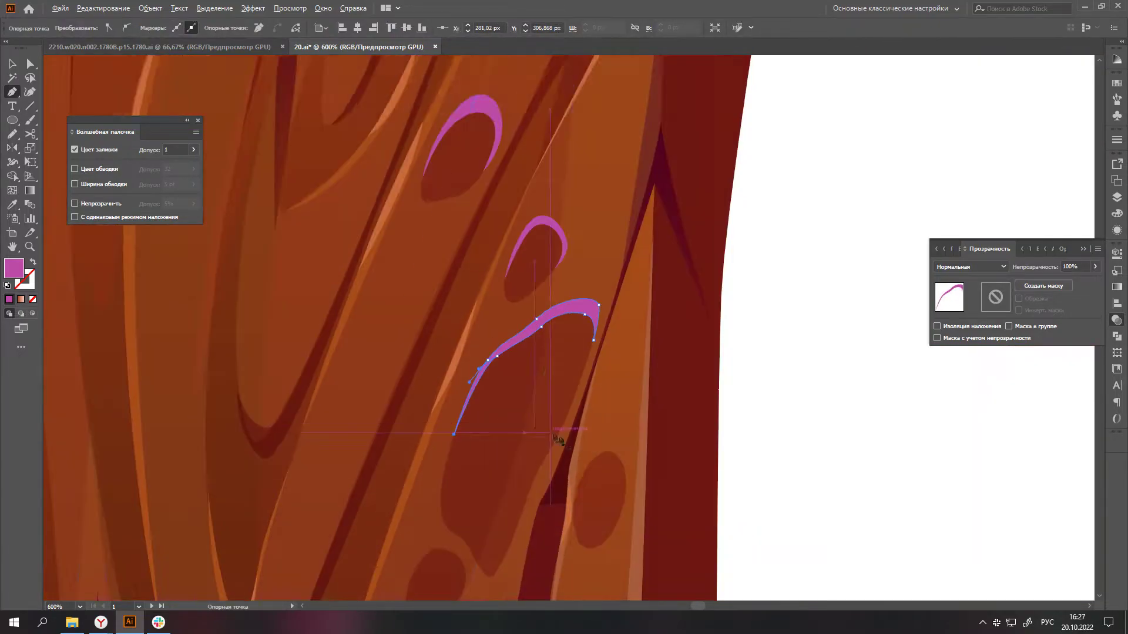
- Add a closed pink crescent along the upper rim of the next knot hole
{"action": "left_click", "coordinate": [526, 549]}
{"action": "mouse_move", "coordinate": [594, 388]}
{"action": "left_mouse_down"}
{"action": "mouse_move", "coordinate": [640, 356]}
{"action": "mouse_move", "coordinate": [566, 356]}
{"action": "left_mouse_up"}
{"action": "left_click", "coordinate": [666, 456]}
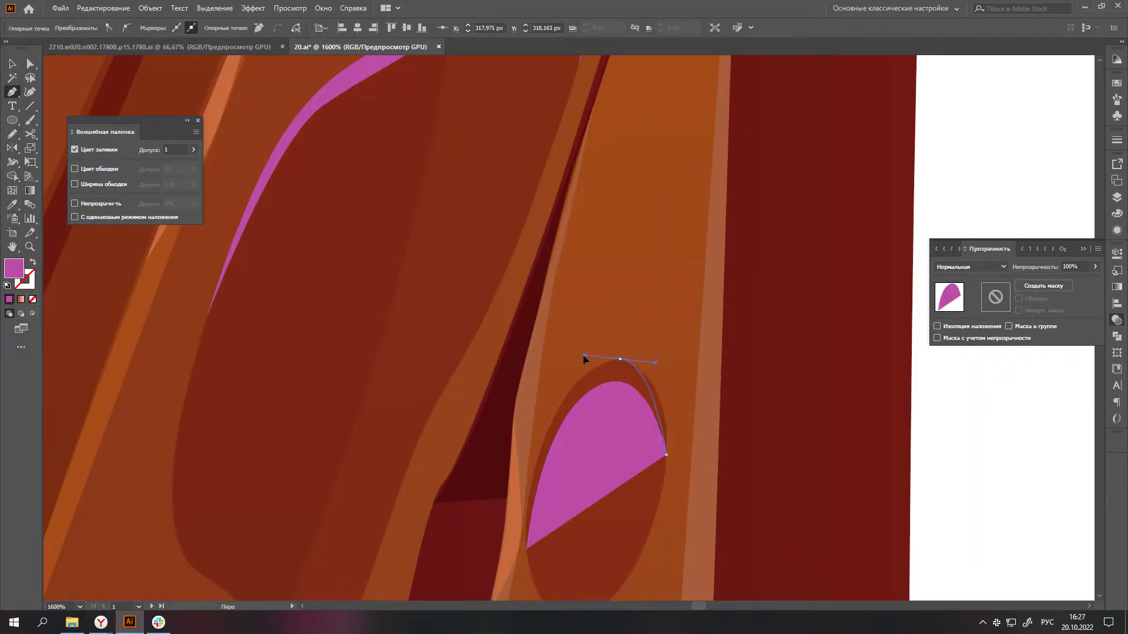
{"action": "scroll", "coordinate": [527, 481], "scroll_direction": "down", "scroll_amount": 1}
{"action": "left_click", "coordinate": [526, 479]}
{"action": "scroll", "coordinate": [487, 433], "scroll_direction": "down", "scroll_amount": 3}
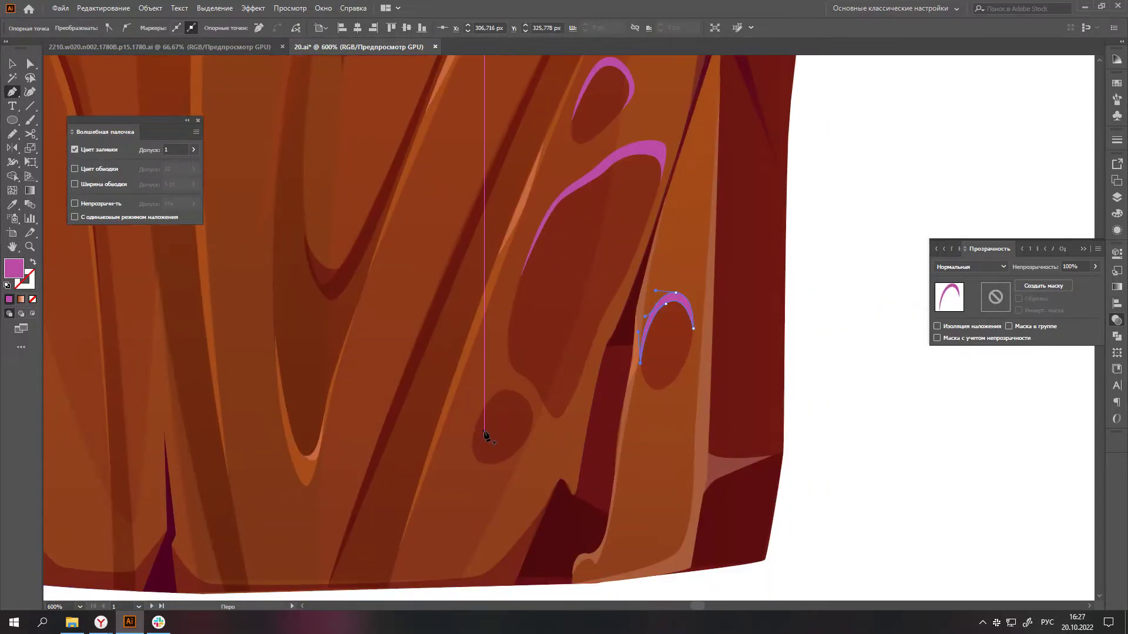
{"action": "scroll", "coordinate": [535, 400], "scroll_direction": "up", "scroll_amount": 3}
- Draw a closed pink crescent over the ellipse hole and select the crescents
{"action": "left_click", "coordinate": [415, 457]}
{"action": "left_click_drag", "start_coordinate": [500, 352], "coordinate": [576, 353]}
{"action": "left_click", "coordinate": [567, 441]}
{"action": "left_click", "coordinate": [500, 375]}
{"action": "left_click", "coordinate": [415, 457]}
{"action": "scroll", "coordinate": [417, 457], "scroll_direction": "down", "scroll_amount": 4}
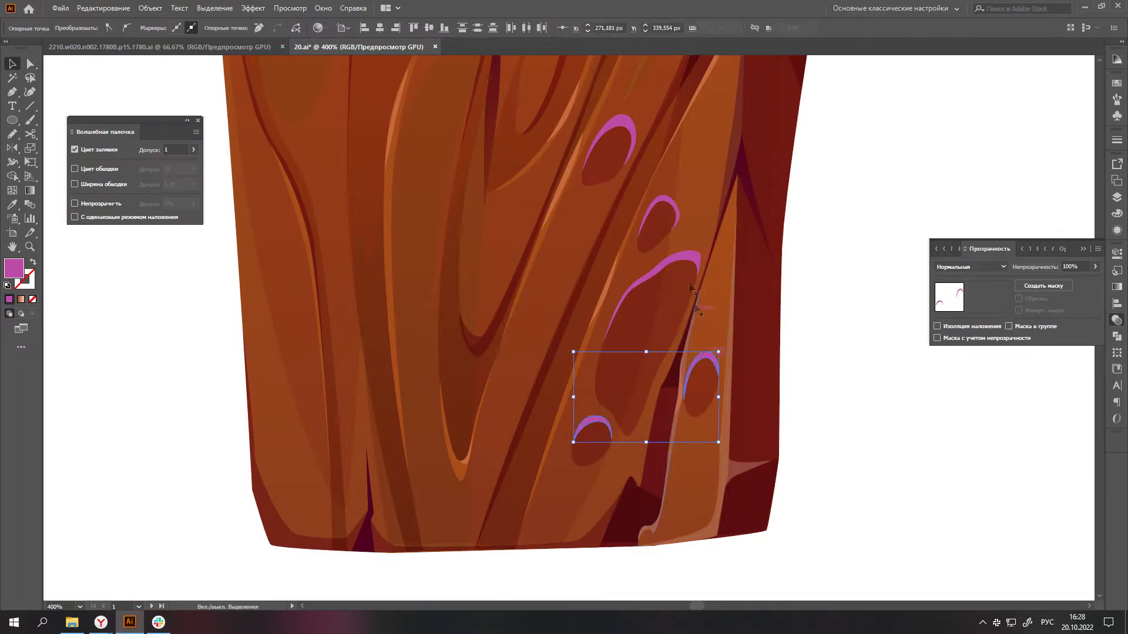
{"action": "left_click", "coordinate": [676, 222], "text": "shift"}
- Copy the dark hole appearance onto the crescents and reshape one knot-hole rim
{"action": "scroll", "coordinate": [667, 147], "scroll_direction": "down", "scroll_amount": 1}
{"action": "scroll", "coordinate": [668, 147], "scroll_direction": "up", "scroll_amount": 5}
{"action": "key", "text": "i"}
{"action": "scroll", "coordinate": [852, 352], "scroll_direction": "down", "scroll_amount": 3}
{"action": "scroll", "coordinate": [893, 403], "scroll_direction": "up", "scroll_amount": 6}
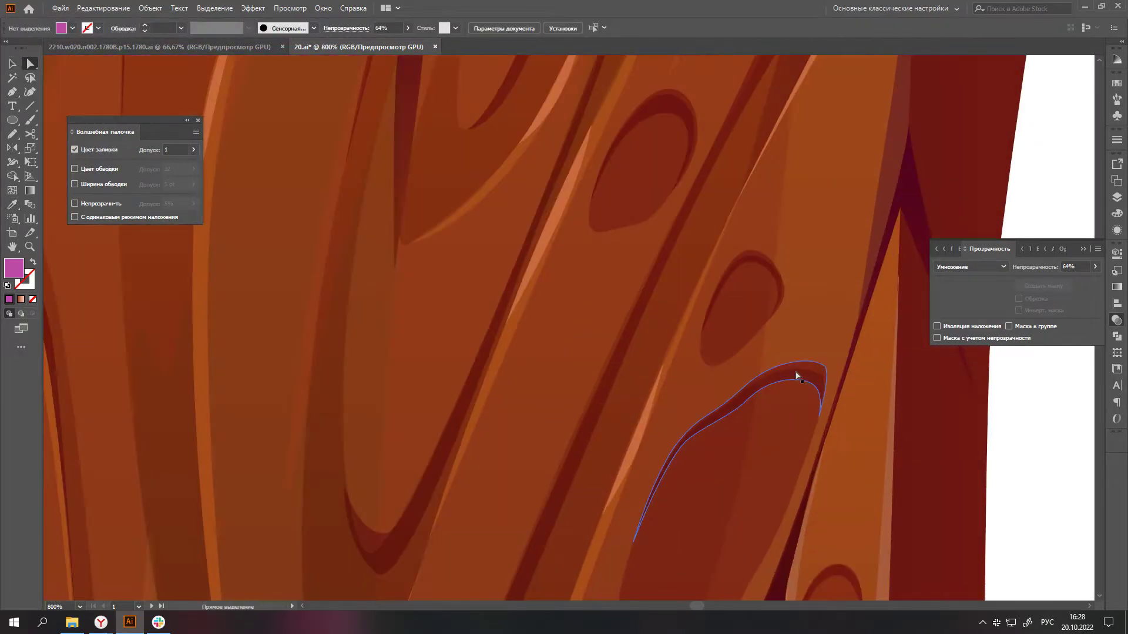
{"action": "key", "text": "a"}
{"action": "left_click", "coordinate": [801, 372]}
{"action": "key", "text": "v"}
{"action": "left_click", "coordinate": [766, 262]}
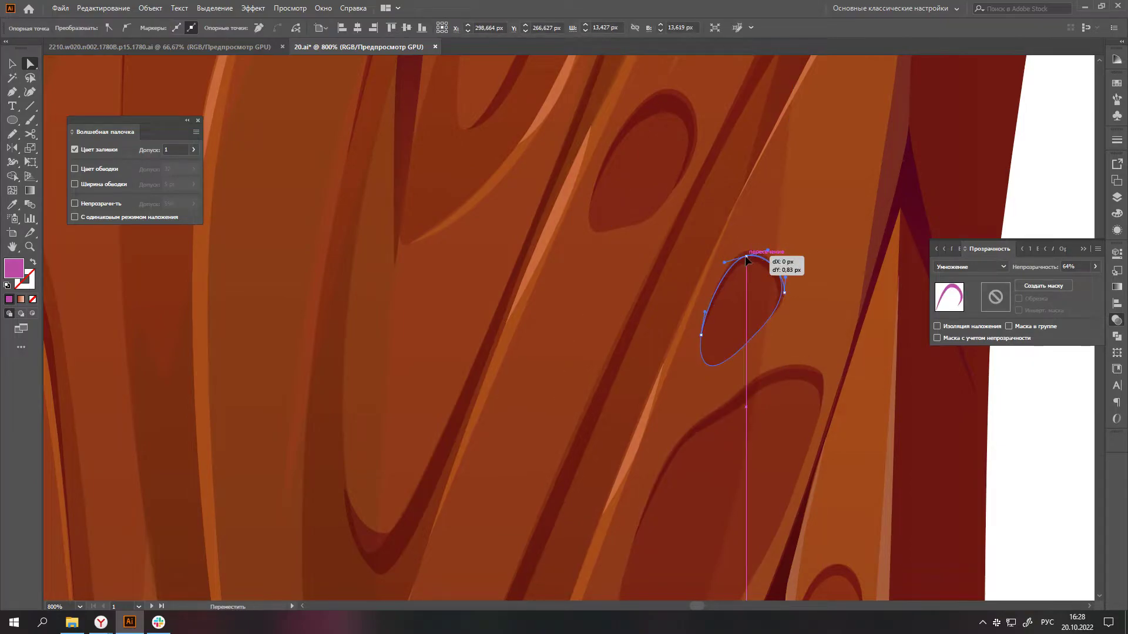
- Confirm the knot-hole oval group at 50% opacity, then deselect to view the plank
{"action": "scroll", "coordinate": [769, 265], "scroll_direction": "down", "scroll_amount": 4}
{"action": "scroll", "coordinate": [772, 266], "scroll_direction": "up", "scroll_amount": 7}
{"action": "scroll", "coordinate": [771, 265], "scroll_direction": "down", "scroll_amount": 2}
{"action": "scroll", "coordinate": [772, 266], "scroll_direction": "down", "scroll_amount": 2}
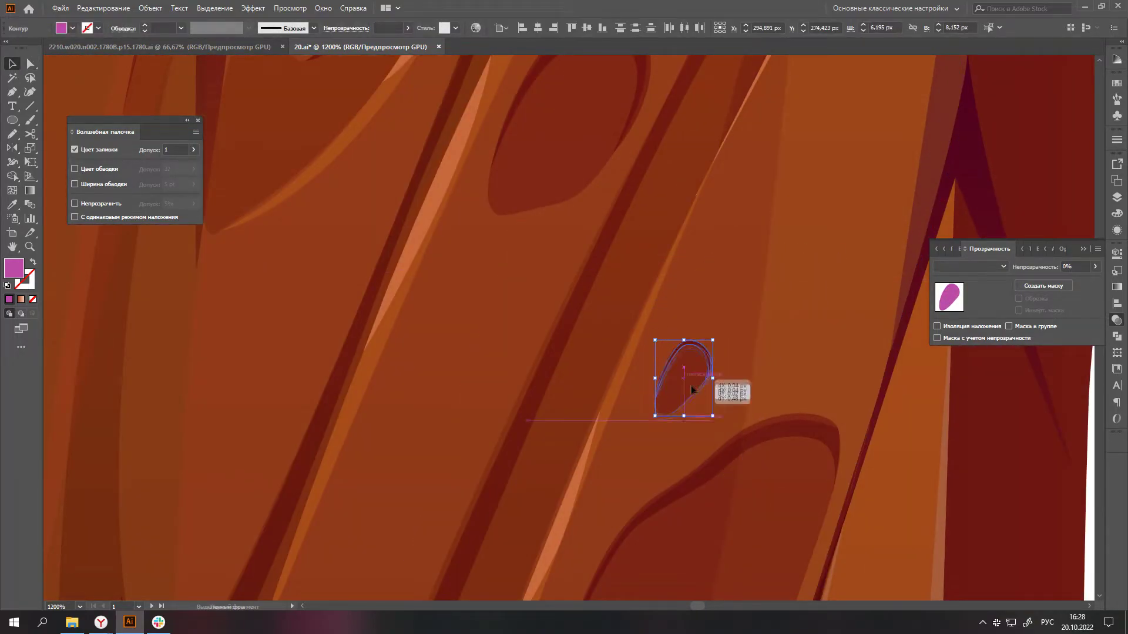
{"action": "scroll", "coordinate": [763, 353], "scroll_direction": "down", "scroll_amount": 4}
{"action": "left_click", "coordinate": [939, 390]}
{"action": "scroll", "coordinate": [940, 390], "scroll_direction": "down", "scroll_amount": 2}
{"action": "left_click", "coordinate": [734, 350]}
{"action": "left_click", "coordinate": [1118, 213]}
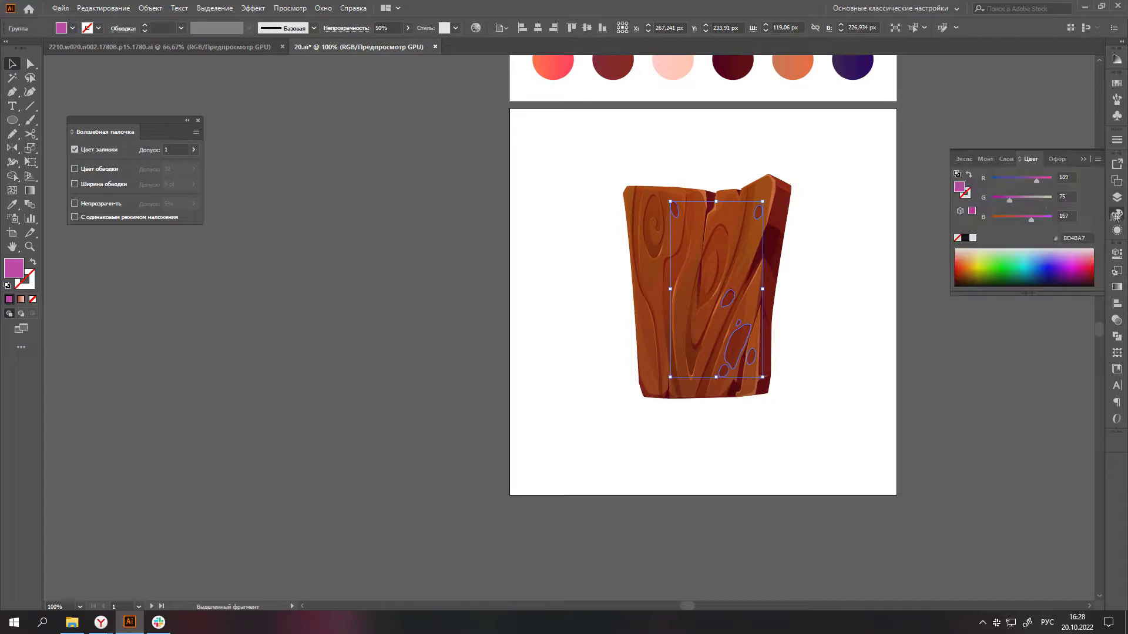
{"action": "left_click", "coordinate": [834, 391]}
{"action": "scroll", "coordinate": [819, 387], "scroll_direction": "down", "scroll_amount": 1}
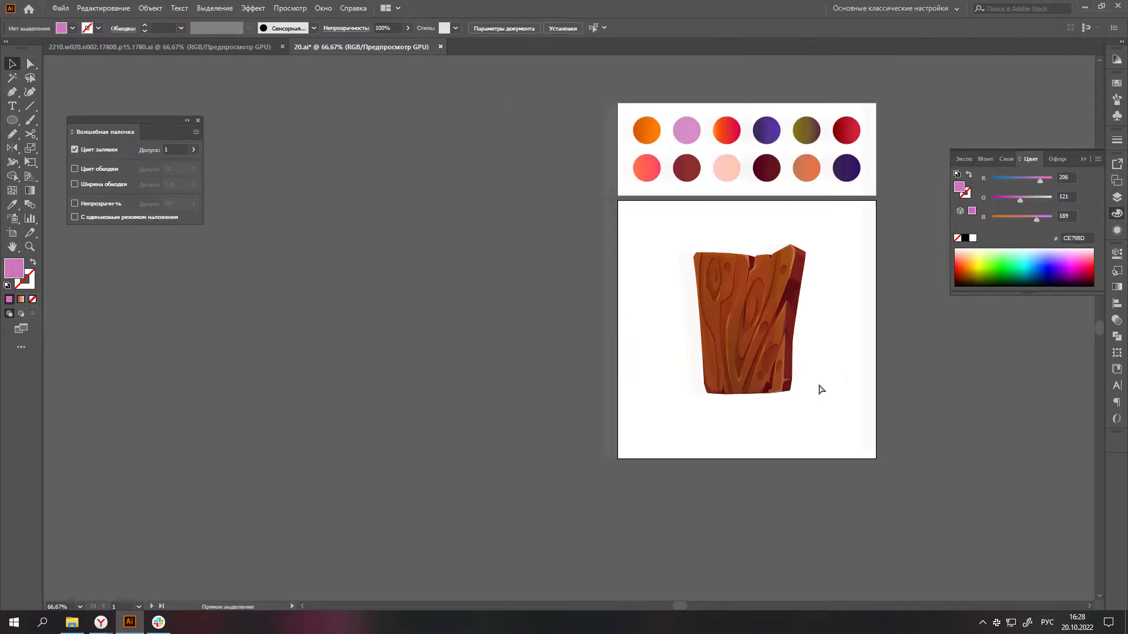
{"action": "scroll", "coordinate": [681, 362], "scroll_direction": "up", "scroll_amount": 3}
- Draw a closed crescent shading shape along the lower edge of the first knot hole
{"action": "left_click", "coordinate": [690, 345]}
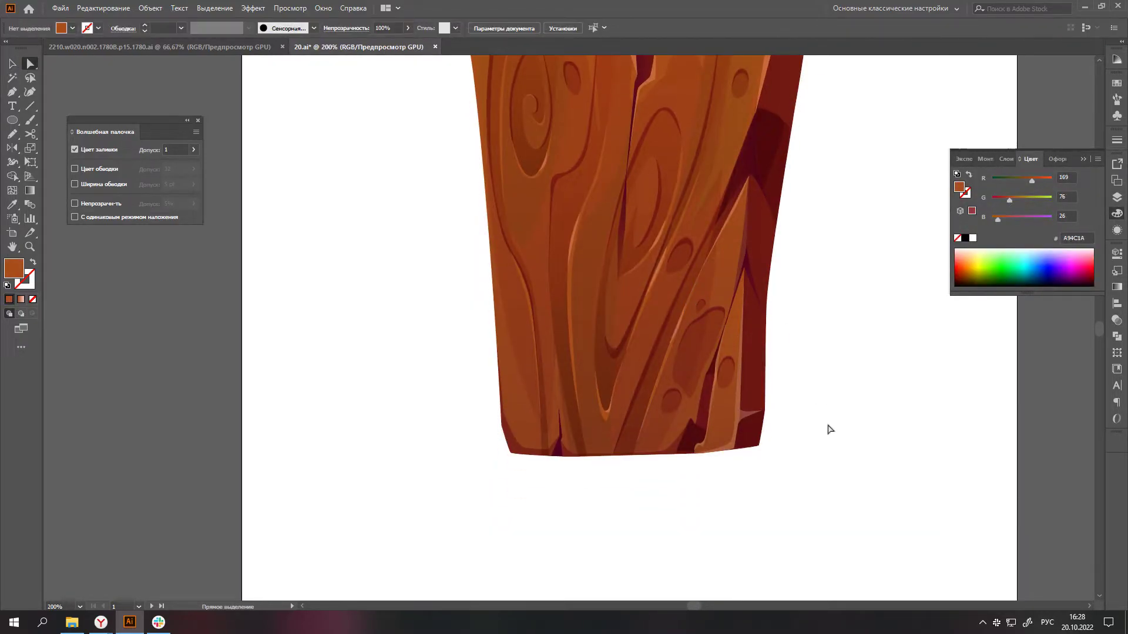
{"action": "scroll", "coordinate": [675, 347], "scroll_direction": "up", "scroll_amount": 4}
{"action": "key", "text": "p"}
{"action": "left_click", "coordinate": [719, 436]}
{"action": "left_click", "coordinate": [767, 369]}
{"action": "left_click", "coordinate": [774, 340]}
{"action": "left_click", "coordinate": [786, 306]}
{"action": "left_click", "coordinate": [805, 278]}
{"action": "left_click", "coordinate": [821, 248]}
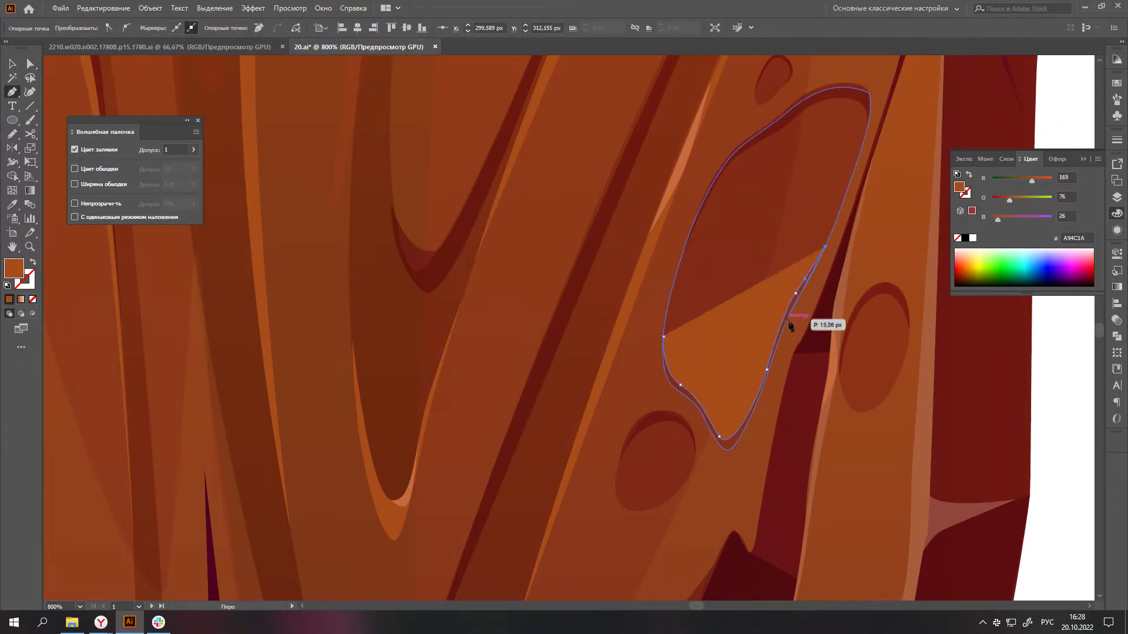
{"action": "left_click_drag", "start_coordinate": [740, 447], "coordinate": [727, 458]}
{"action": "scroll", "coordinate": [719, 446], "scroll_direction": "up", "scroll_amount": 1}
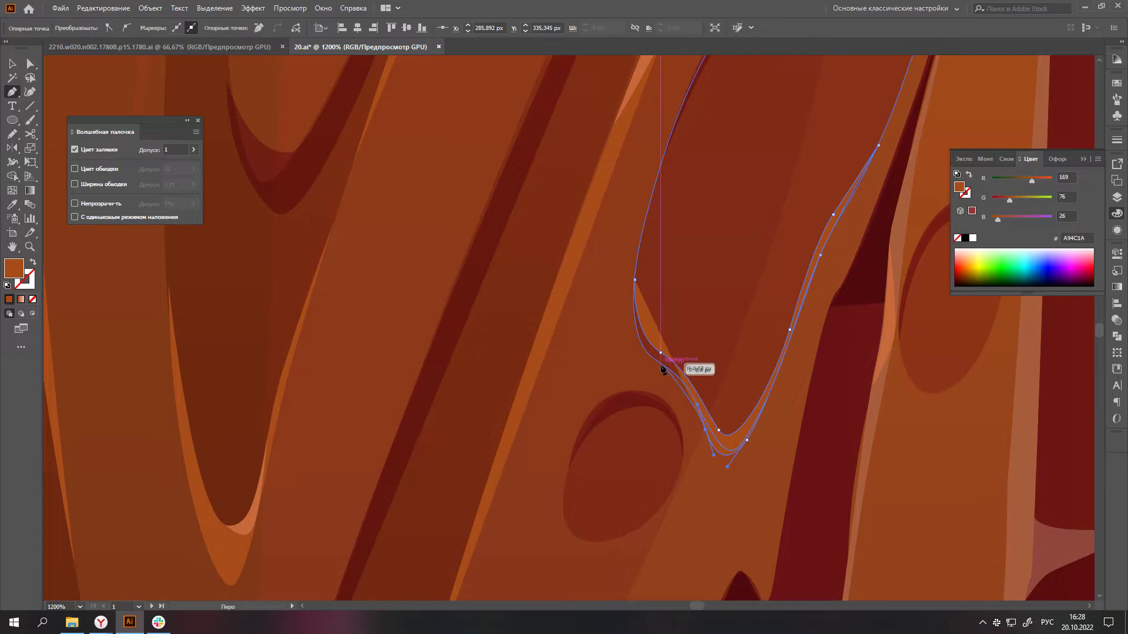
{"action": "left_click", "coordinate": [634, 279]}
{"action": "scroll", "coordinate": [593, 431], "scroll_direction": "down", "scroll_amount": 2}
- Draw a second closed crescent shading shape along another knot hole's bottom edge
{"action": "left_click", "coordinate": [562, 438]}
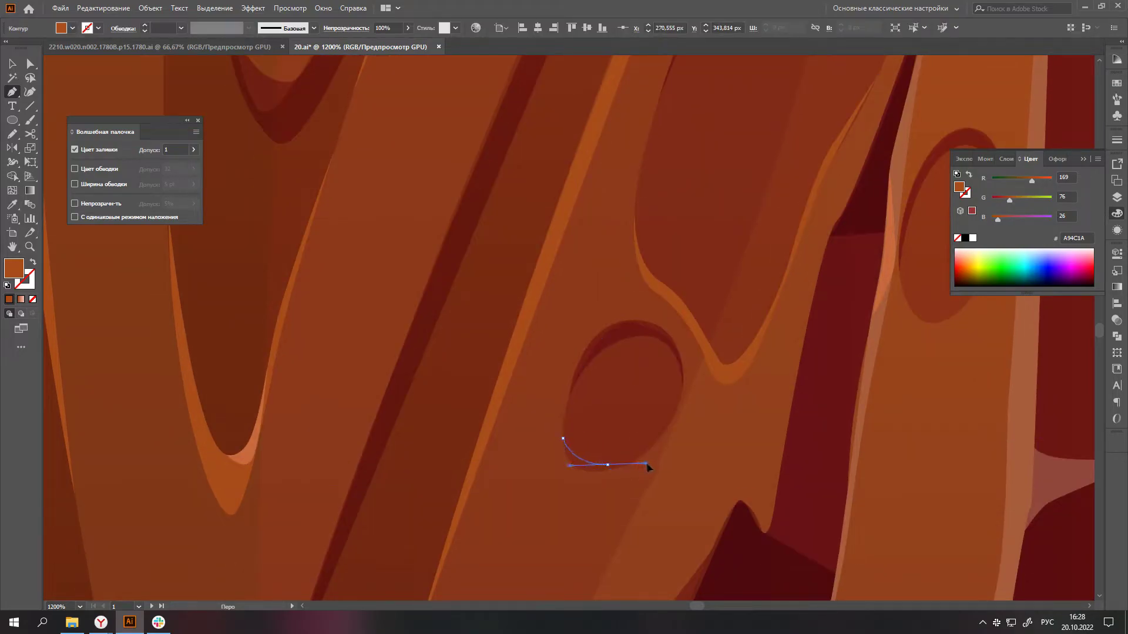
{"action": "left_click_drag", "start_coordinate": [646, 463], "coordinate": [654, 461]}
{"action": "left_click", "coordinate": [672, 417]}
{"action": "left_click", "coordinate": [562, 438]}
{"action": "scroll", "coordinate": [582, 447], "scroll_direction": "down", "scroll_amount": 5}
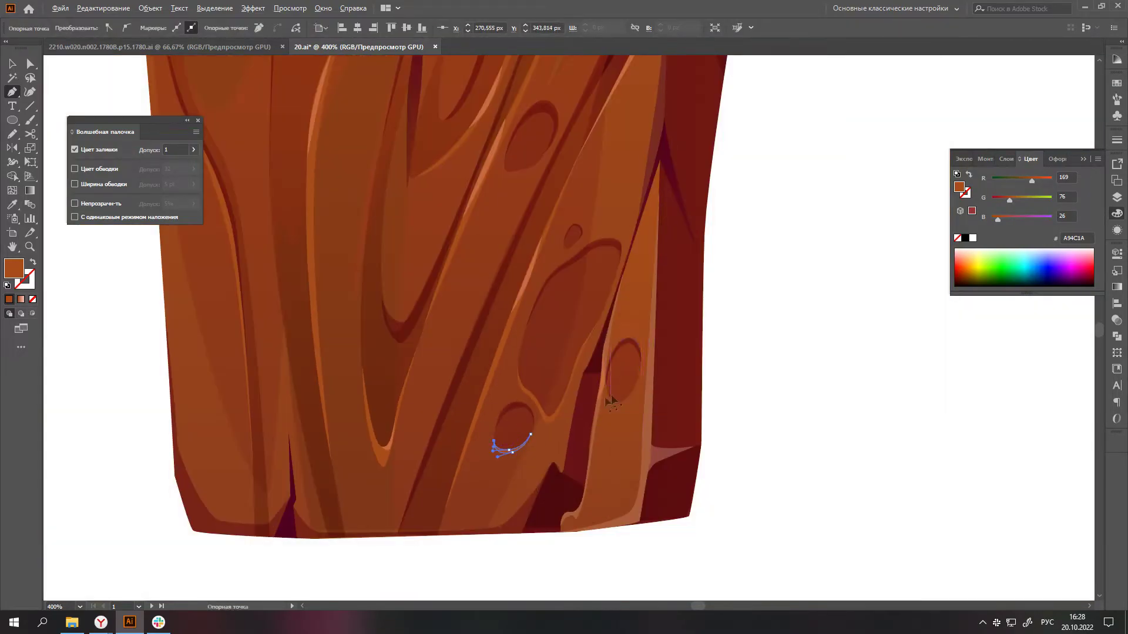
{"action": "scroll", "coordinate": [650, 382], "scroll_direction": "up", "scroll_amount": 5}
{"action": "left_click", "coordinate": [613, 384]}
{"action": "mouse_move", "coordinate": [656, 411]}
{"action": "left_mouse_down"}
{"action": "mouse_move", "coordinate": [685, 408]}
{"action": "mouse_move", "coordinate": [712, 334]}
{"action": "left_mouse_up"}
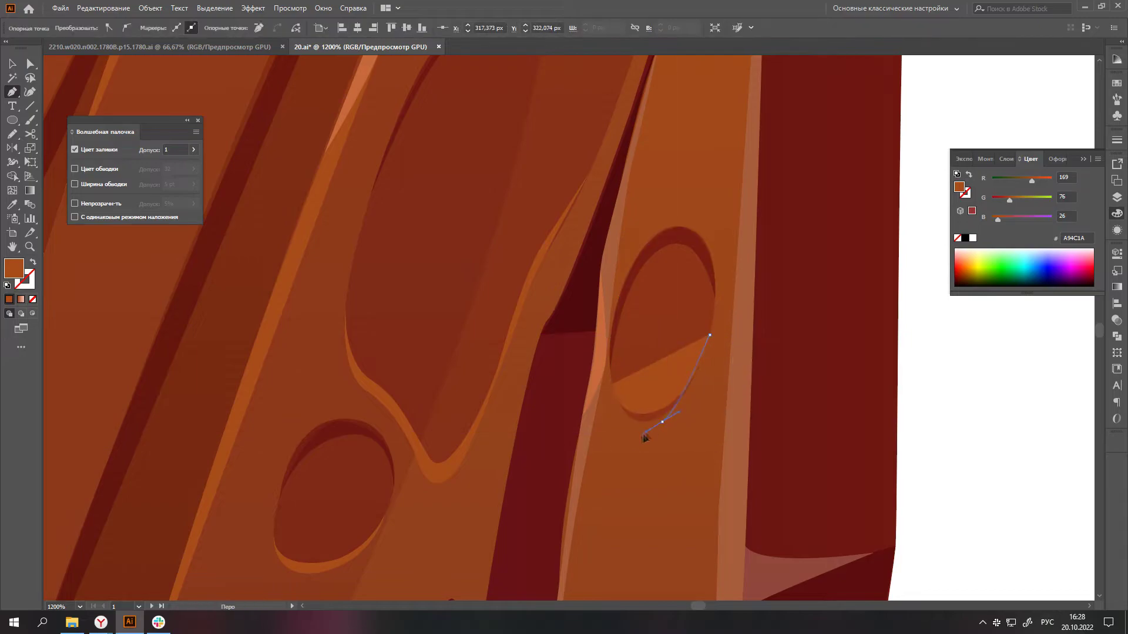
{"action": "scroll", "coordinate": [742, 430], "scroll_direction": "down", "scroll_amount": 2}
{"action": "scroll", "coordinate": [664, 360], "scroll_direction": "up", "scroll_amount": 1}
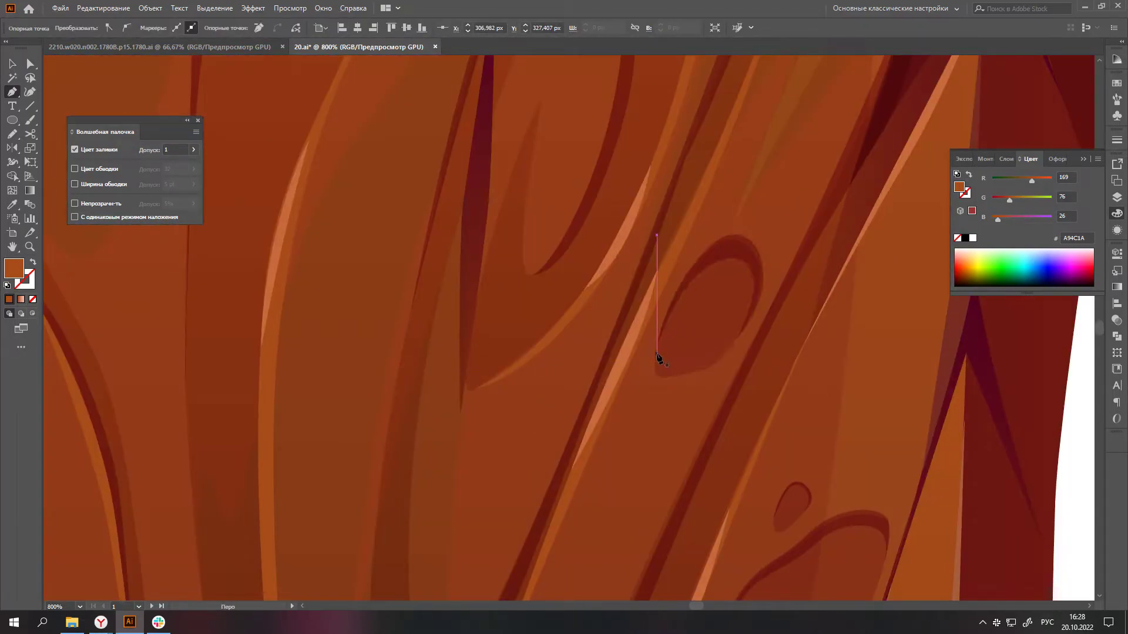
{"action": "scroll", "coordinate": [656, 356], "scroll_direction": "up", "scroll_amount": 2}
{"action": "left_click", "coordinate": [799, 295]}
{"action": "left_click", "coordinate": [747, 356]}
{"action": "left_click_drag", "start_coordinate": [665, 374], "coordinate": [642, 383]}
{"action": "left_click", "coordinate": [636, 338]}
- Start a curved shading path under the small oval, bending it up its right edge
{"action": "scroll", "coordinate": [608, 367], "scroll_direction": "up", "scroll_amount": 2}
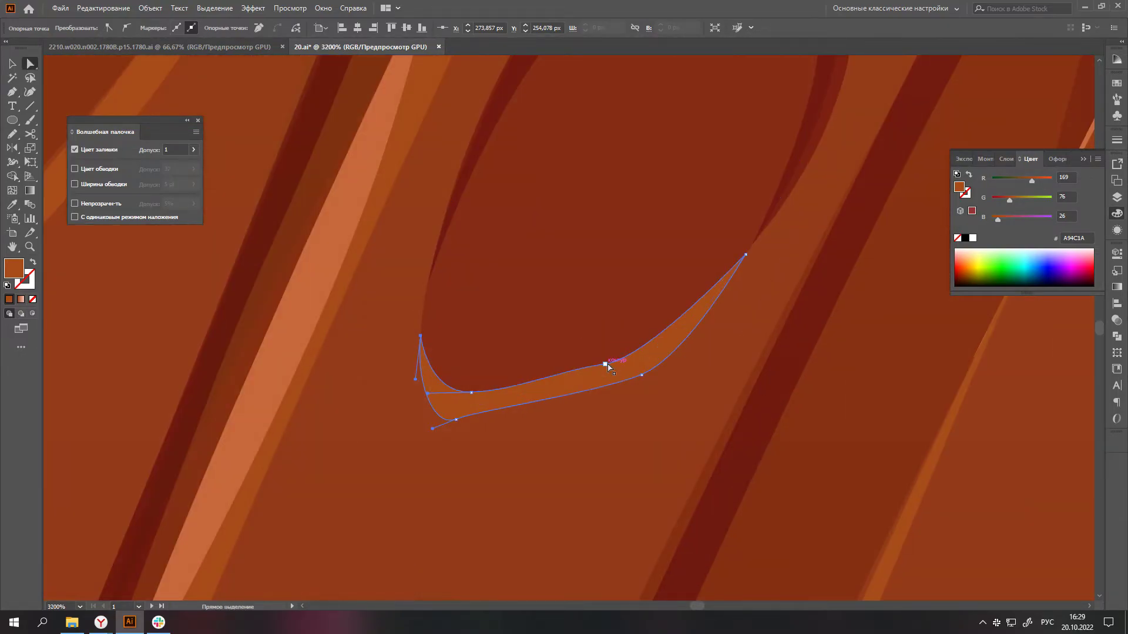
{"action": "scroll", "coordinate": [844, 403], "scroll_direction": "down", "scroll_amount": 7}
{"action": "scroll", "coordinate": [897, 411], "scroll_direction": "down", "scroll_amount": 1}
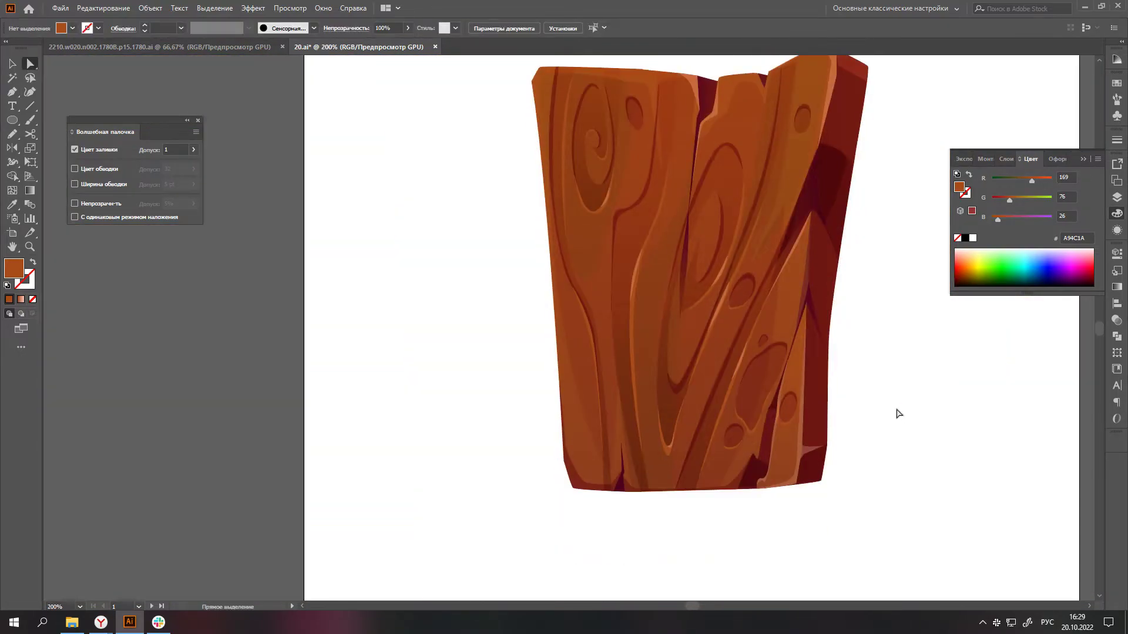
{"action": "scroll", "coordinate": [686, 466], "scroll_direction": "down", "scroll_amount": 3}
{"action": "scroll", "coordinate": [642, 406], "scroll_direction": "up", "scroll_amount": 9}
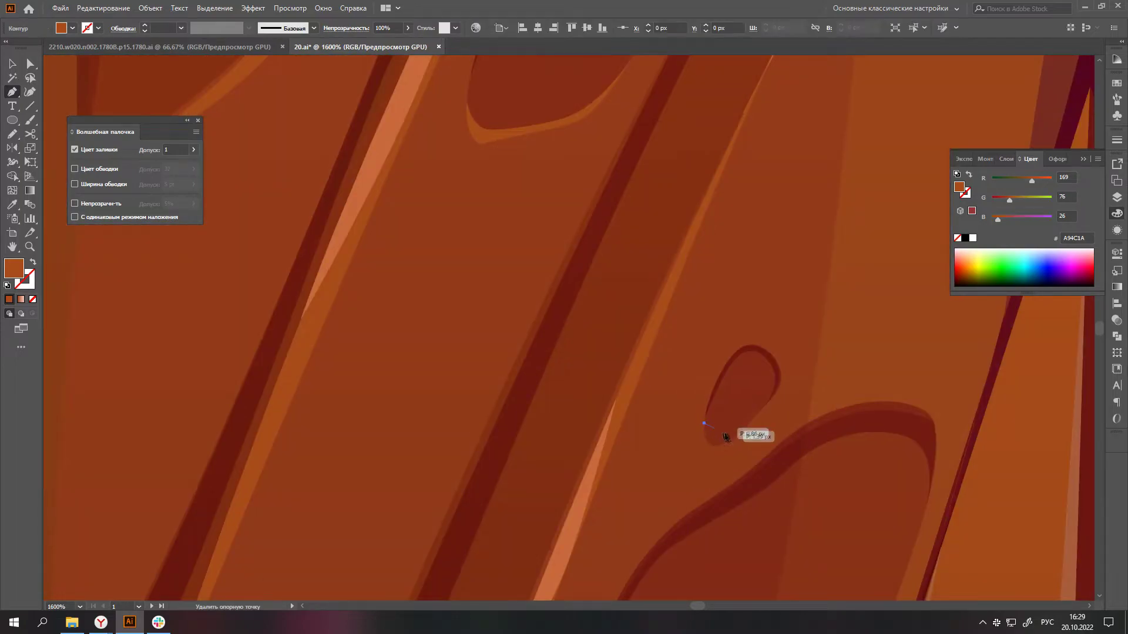
{"action": "scroll", "coordinate": [755, 435], "scroll_direction": "up", "scroll_amount": 3}
{"action": "left_click_drag", "start_coordinate": [722, 468], "coordinate": [776, 463]}
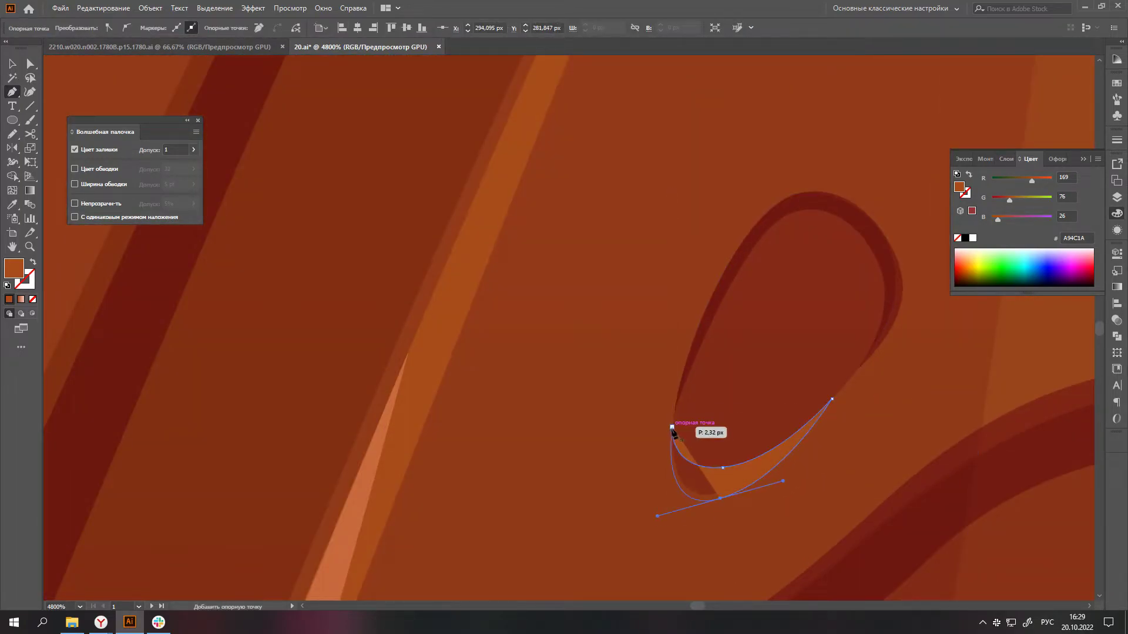
{"action": "scroll", "coordinate": [717, 453], "scroll_direction": "down", "scroll_amount": 8}
{"action": "scroll", "coordinate": [737, 284], "scroll_direction": "up", "scroll_amount": 3}
{"action": "scroll", "coordinate": [768, 313], "scroll_direction": "up", "scroll_amount": 2}
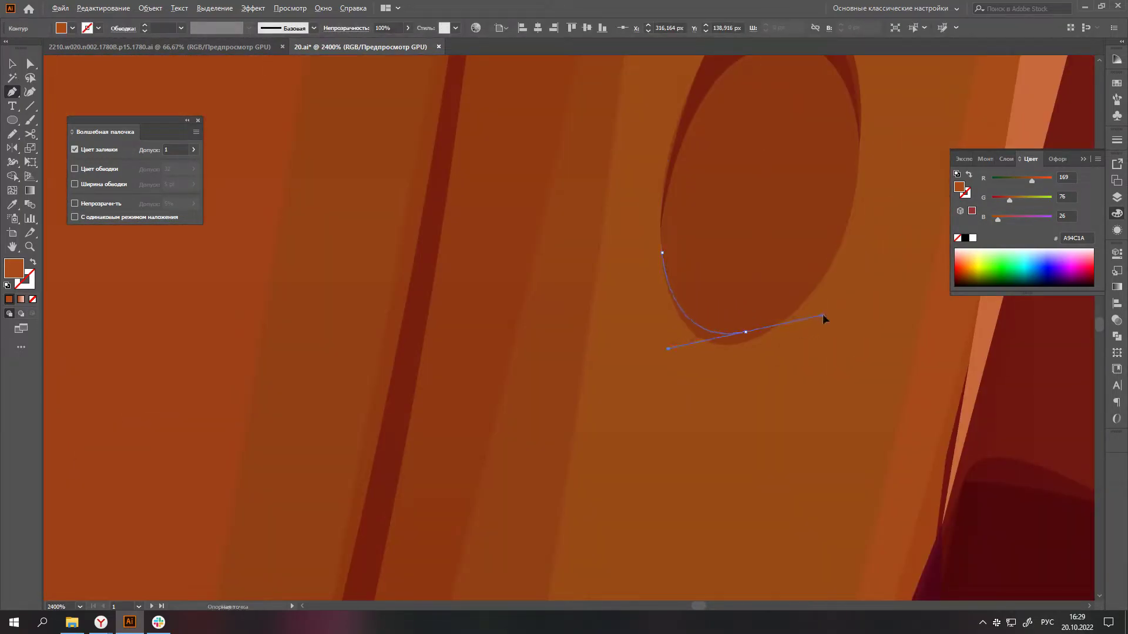
{"action": "left_click_drag", "start_coordinate": [855, 191], "coordinate": [846, 287]}
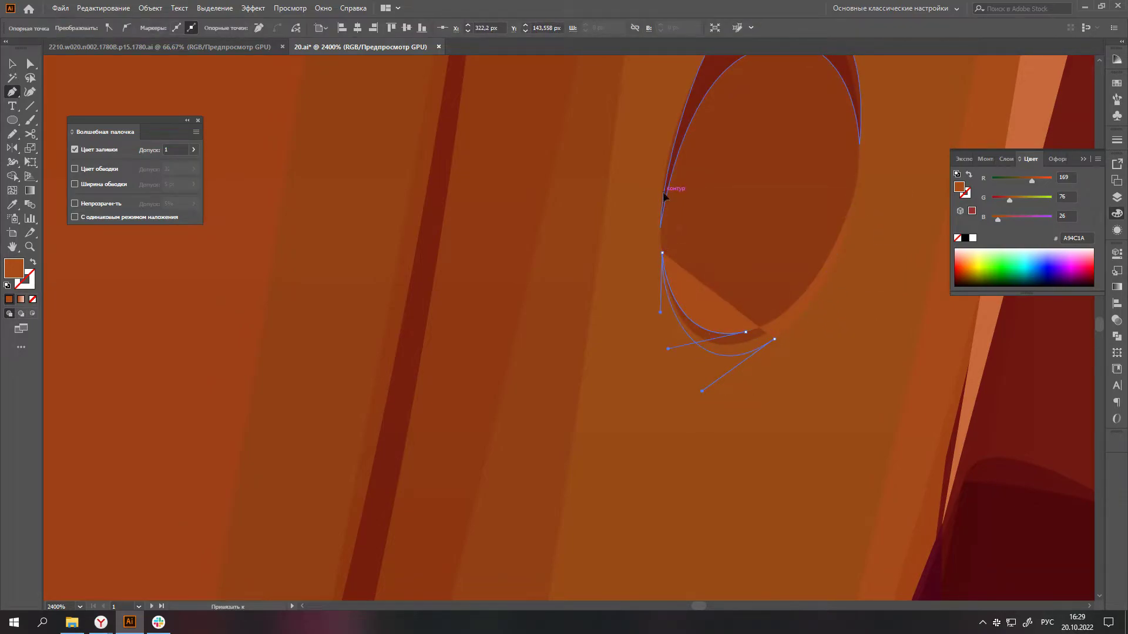
{"action": "scroll", "coordinate": [664, 197], "scroll_direction": "down", "scroll_amount": 4}
{"action": "scroll", "coordinate": [527, 485], "scroll_direction": "up", "scroll_amount": 2}
- Add a curved shading path around the oval's lower part, then deselect everything
{"action": "left_click", "coordinate": [498, 476]}
{"action": "left_click_drag", "start_coordinate": [590, 556], "coordinate": [613, 557]}
{"action": "left_click", "coordinate": [650, 445]}
{"action": "scroll", "coordinate": [628, 490], "scroll_direction": "down", "scroll_amount": 2}
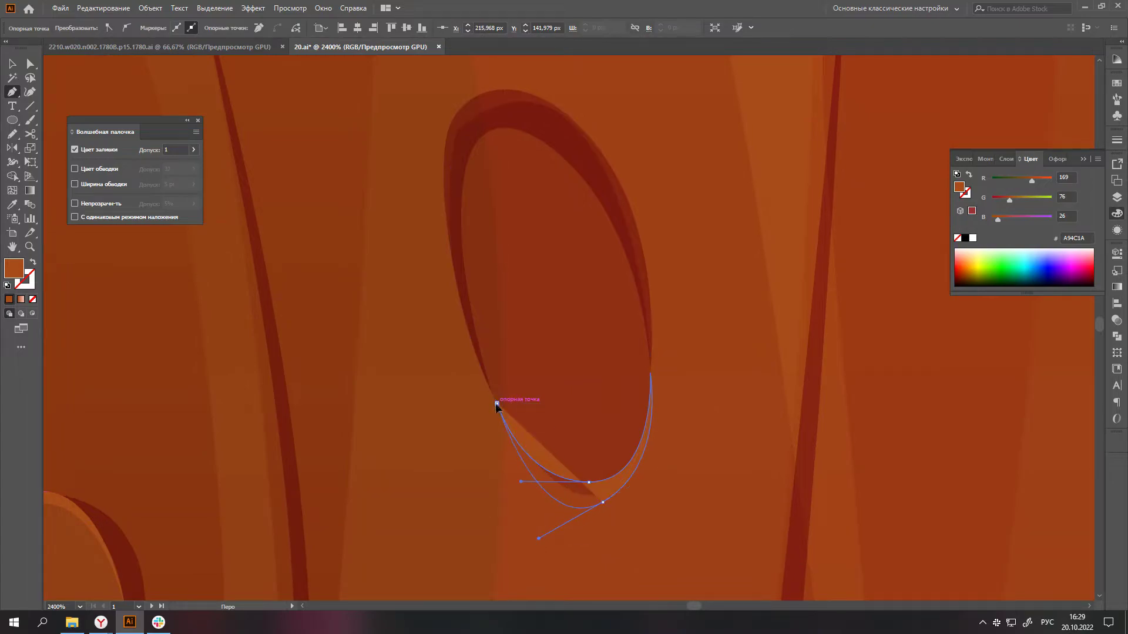
{"action": "scroll", "coordinate": [495, 405], "scroll_direction": "down", "scroll_amount": 5}
{"action": "scroll", "coordinate": [913, 495], "scroll_direction": "down", "scroll_amount": 2}
{"action": "key", "text": "ctrl+shift+a"}
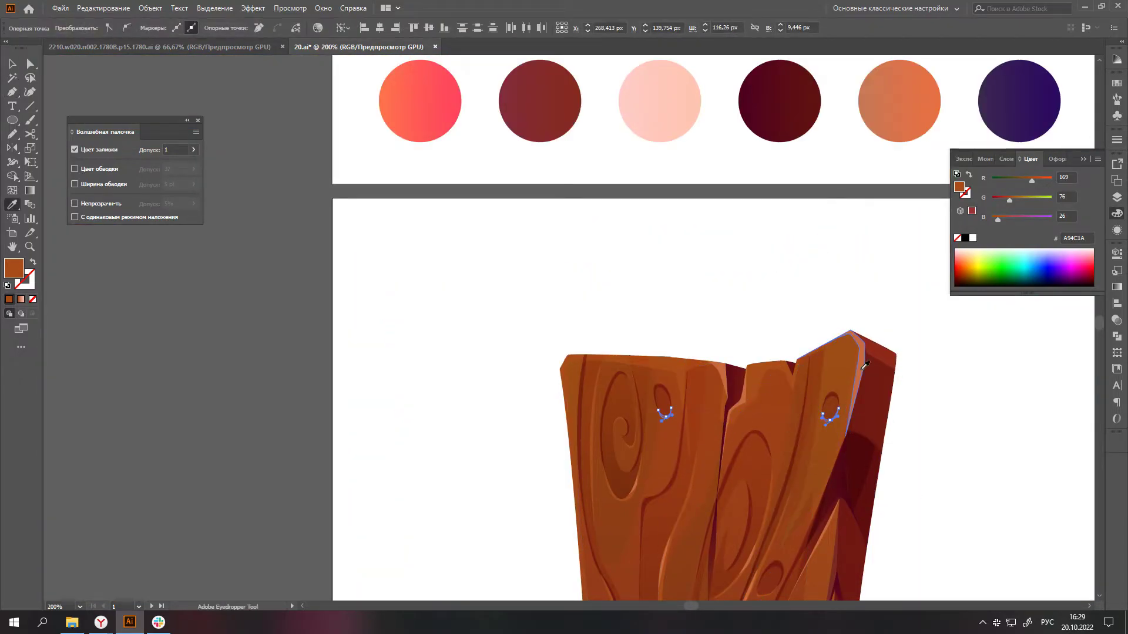
- Rotate the oval knot-hole path so it follows the wood grain
{"action": "scroll", "coordinate": [948, 446], "scroll_direction": "down", "scroll_amount": 2}
{"action": "scroll", "coordinate": [942, 488], "scroll_direction": "up", "scroll_amount": 3}
{"action": "scroll", "coordinate": [646, 523], "scroll_direction": "down", "scroll_amount": 1}
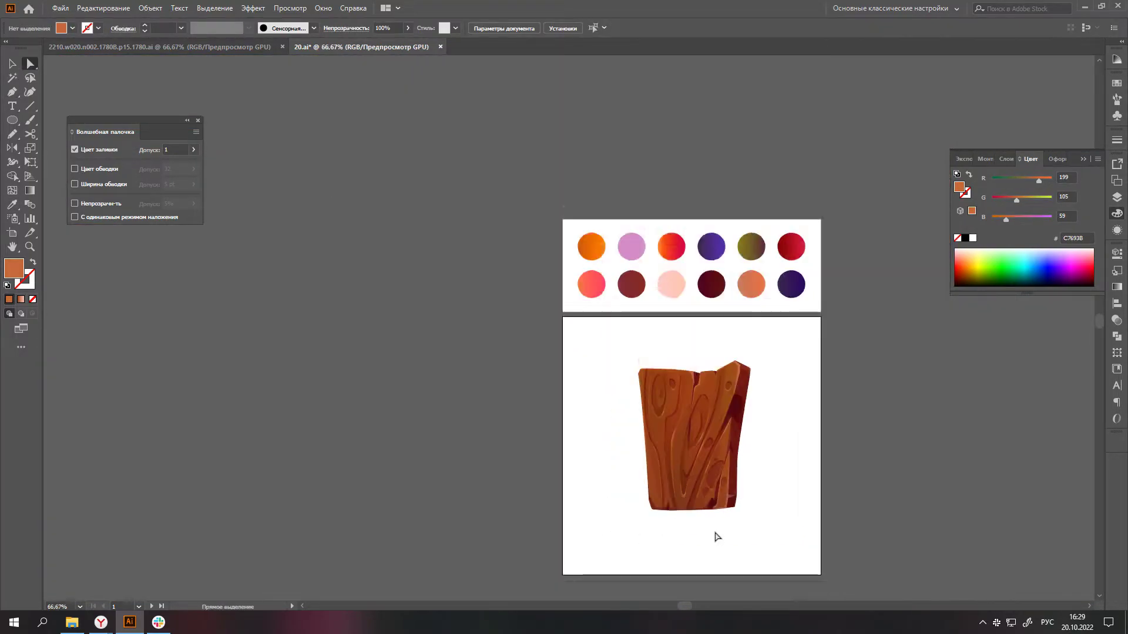
{"action": "scroll", "coordinate": [715, 533], "scroll_direction": "down", "scroll_amount": 2}
{"action": "scroll", "coordinate": [735, 501], "scroll_direction": "up", "scroll_amount": 7}
{"action": "left_click", "coordinate": [599, 346]}
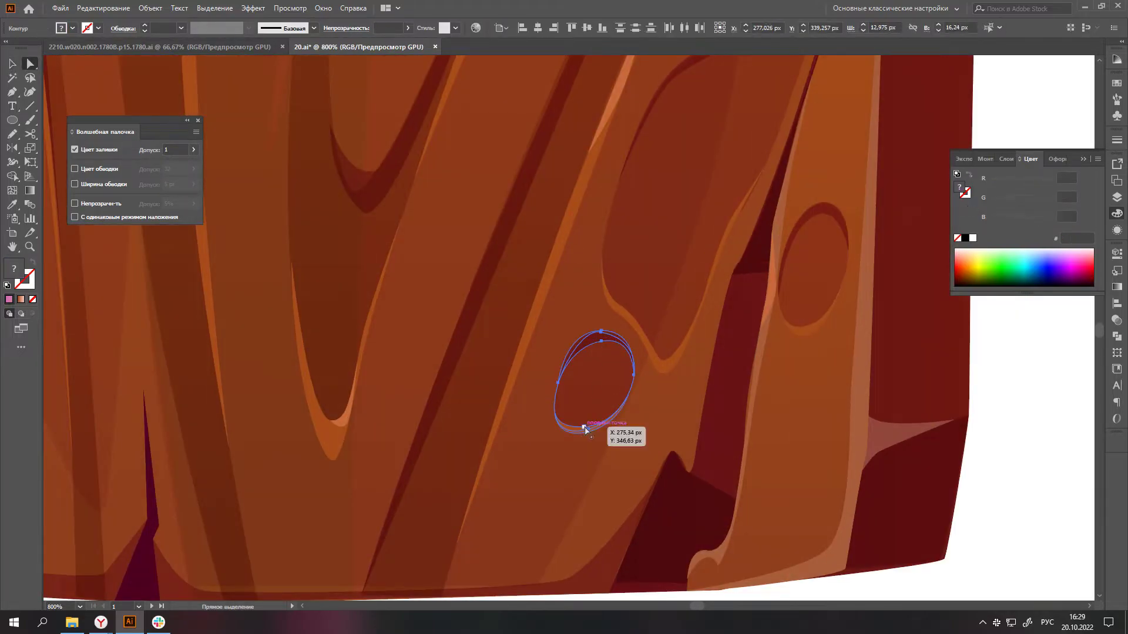
{"action": "scroll", "coordinate": [611, 432], "scroll_direction": "up", "scroll_amount": 2}
{"action": "key", "text": "v"}
{"action": "mouse_move", "coordinate": [726, 229]}
{"action": "left_mouse_down"}
{"action": "mouse_move", "coordinate": [658, 211]}
{"action": "mouse_move", "coordinate": [660, 231]}
{"action": "left_mouse_up"}
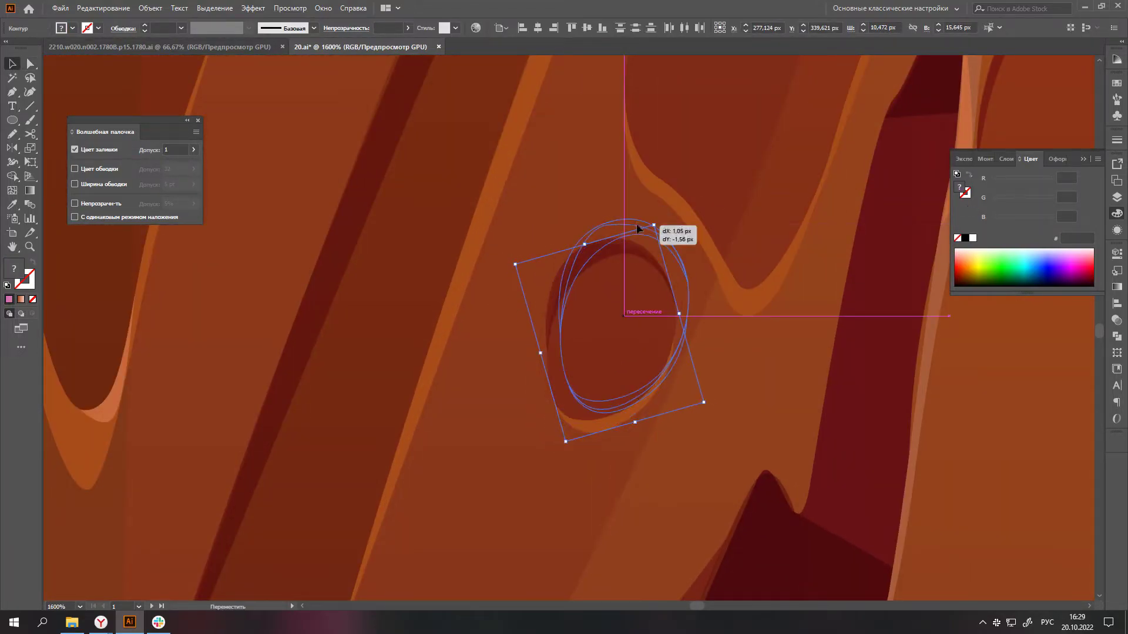
{"action": "scroll", "coordinate": [869, 382], "scroll_direction": "down", "scroll_amount": 3}
{"action": "scroll", "coordinate": [705, 294], "scroll_direction": "up", "scroll_amount": 2}
{"action": "scroll", "coordinate": [642, 278], "scroll_direction": "up", "scroll_amount": 2}
- Move the oval upward and select its anchors for reshaping, then zoom out to the whole plank
{"action": "key", "text": "ctrl+shift+a"}
{"action": "key", "text": "a"}
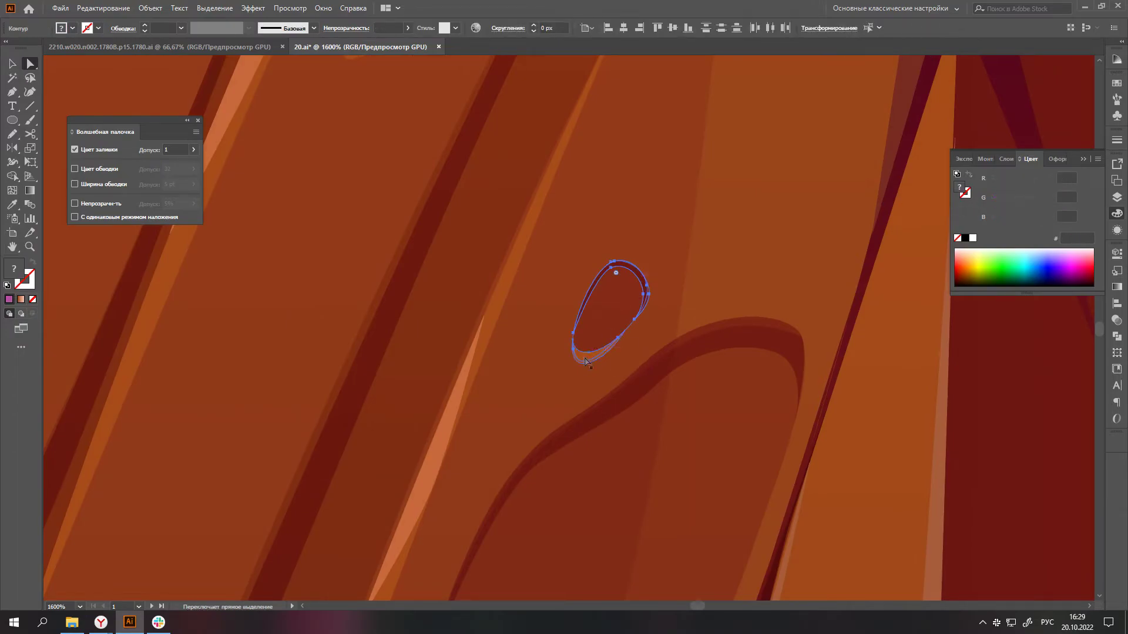
{"action": "left_click_drag", "start_coordinate": [642, 278], "coordinate": [636, 174]}
{"action": "scroll", "coordinate": [773, 370], "scroll_direction": "down", "scroll_amount": 5}
{"action": "scroll", "coordinate": [600, 220], "scroll_direction": "up", "scroll_amount": 4}
{"action": "left_click", "coordinate": [599, 216]}
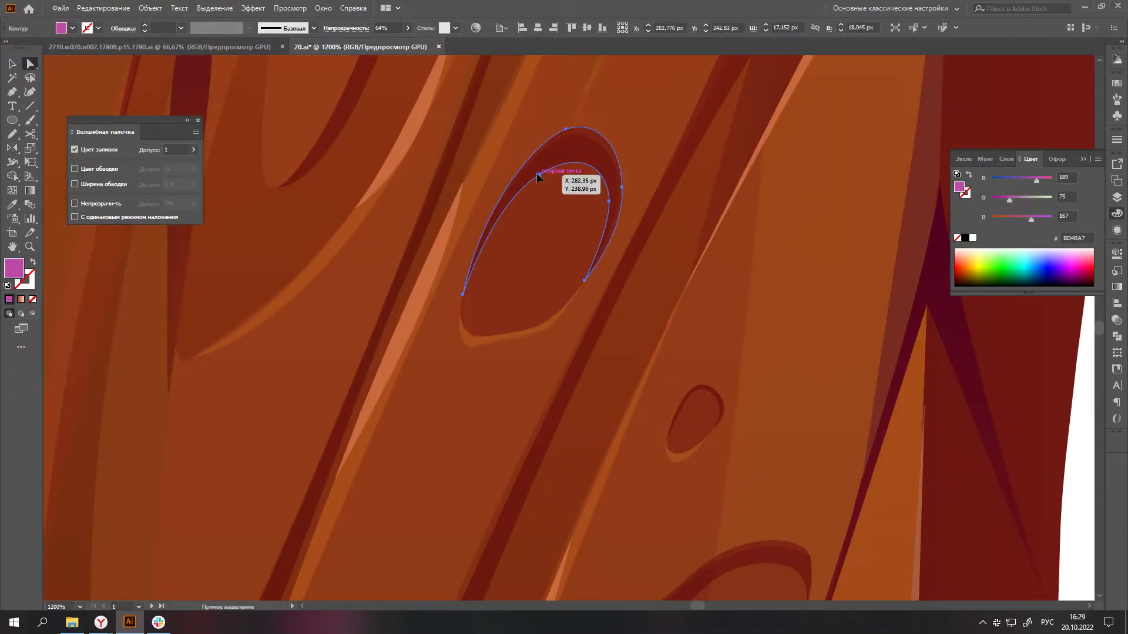
{"action": "scroll", "coordinate": [731, 344], "scroll_direction": "down", "scroll_amount": 3}
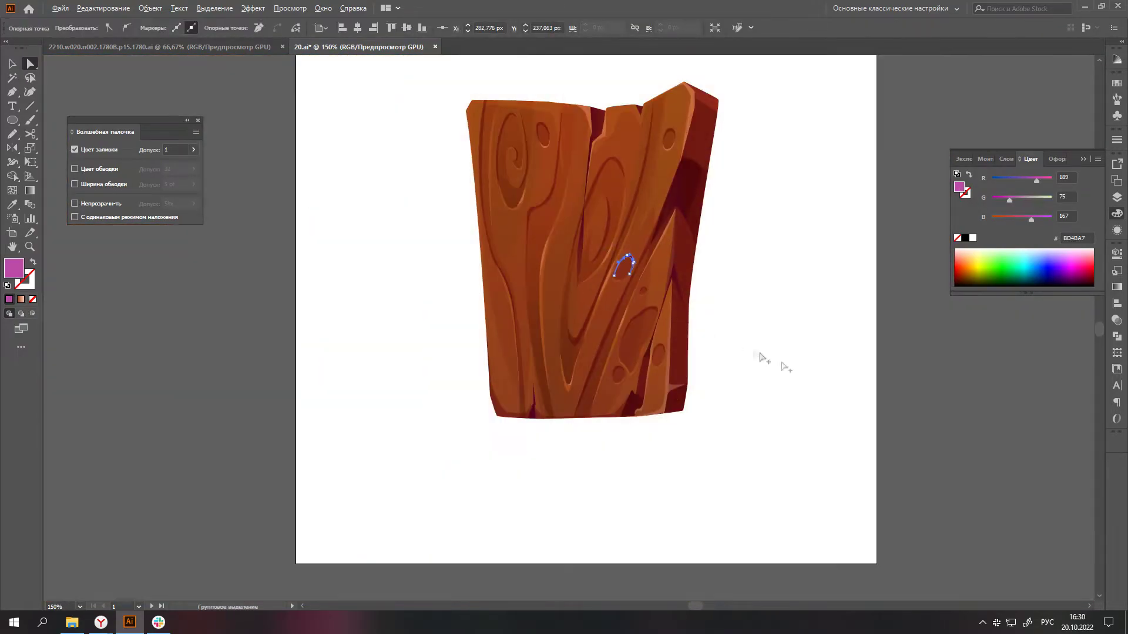
{"action": "scroll", "coordinate": [799, 370], "scroll_direction": "down", "scroll_amount": 3}
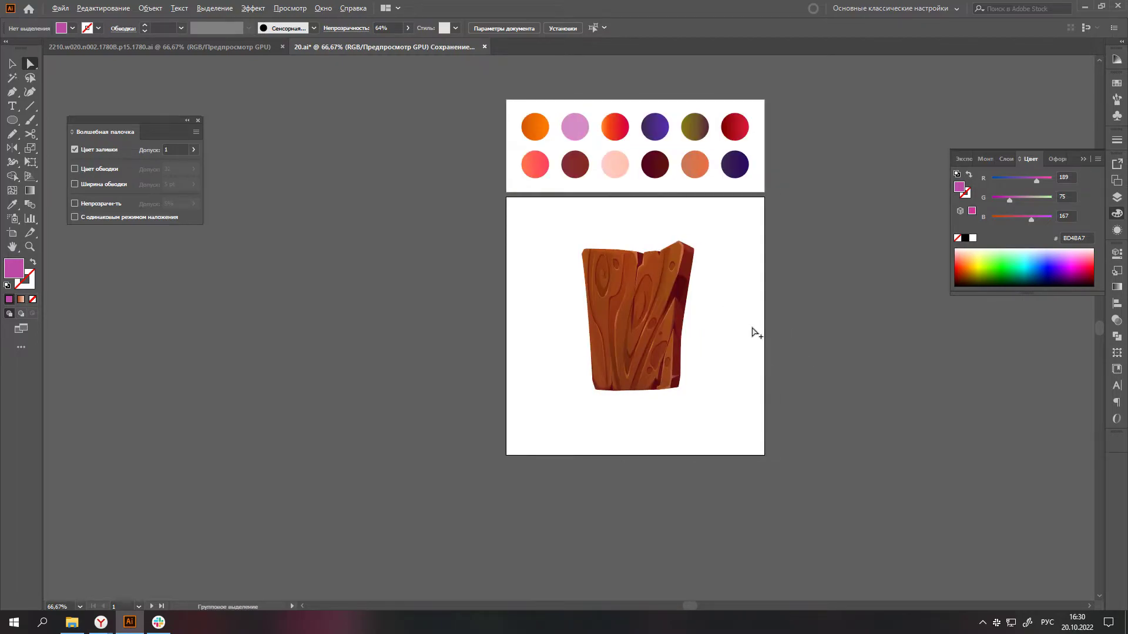
{"action": "scroll", "coordinate": [752, 332], "scroll_direction": "down", "scroll_amount": 1}
{"action": "scroll", "coordinate": [752, 343], "scroll_direction": "up", "scroll_amount": 1}
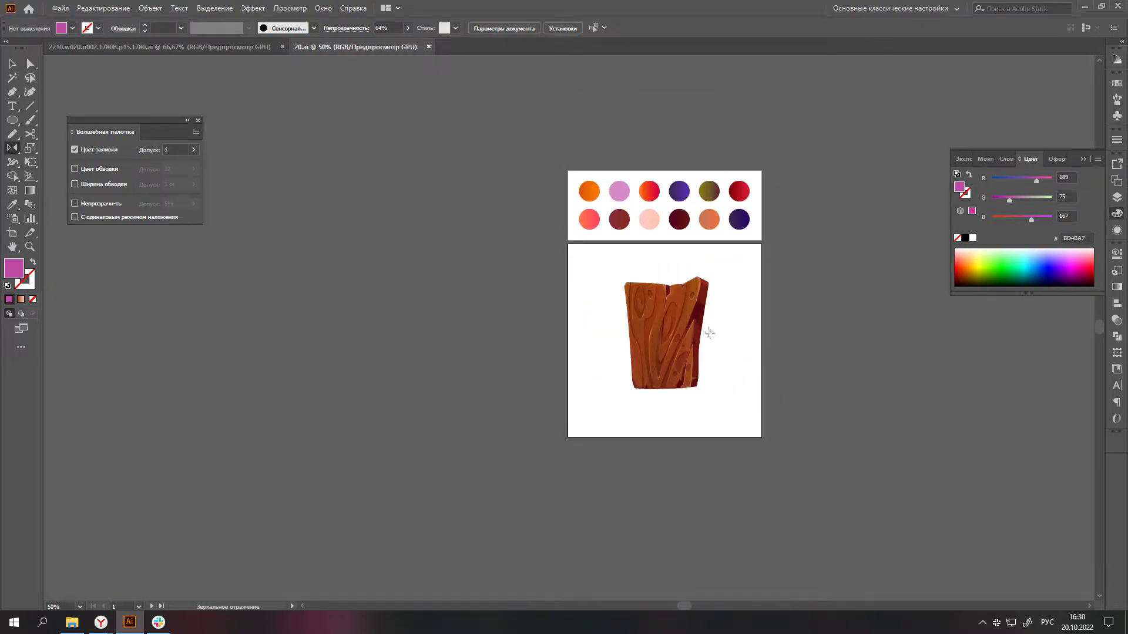
{"action": "scroll", "coordinate": [712, 336], "scroll_direction": "up", "scroll_amount": 3}
- Draw a closed overlay polygon covering the plank's left board
{"action": "left_click", "coordinate": [599, 492]}
{"action": "scroll", "coordinate": [599, 493], "scroll_direction": "up", "scroll_amount": 2}
{"action": "scroll", "coordinate": [680, 360], "scroll_direction": "down", "scroll_amount": 1}
{"action": "left_click", "coordinate": [721, 209]}
{"action": "left_click", "coordinate": [711, 112]}
{"action": "left_click", "coordinate": [413, 132]}
{"action": "left_click", "coordinate": [382, 375]}
{"action": "scroll", "coordinate": [411, 382], "scroll_direction": "down", "scroll_amount": 1}
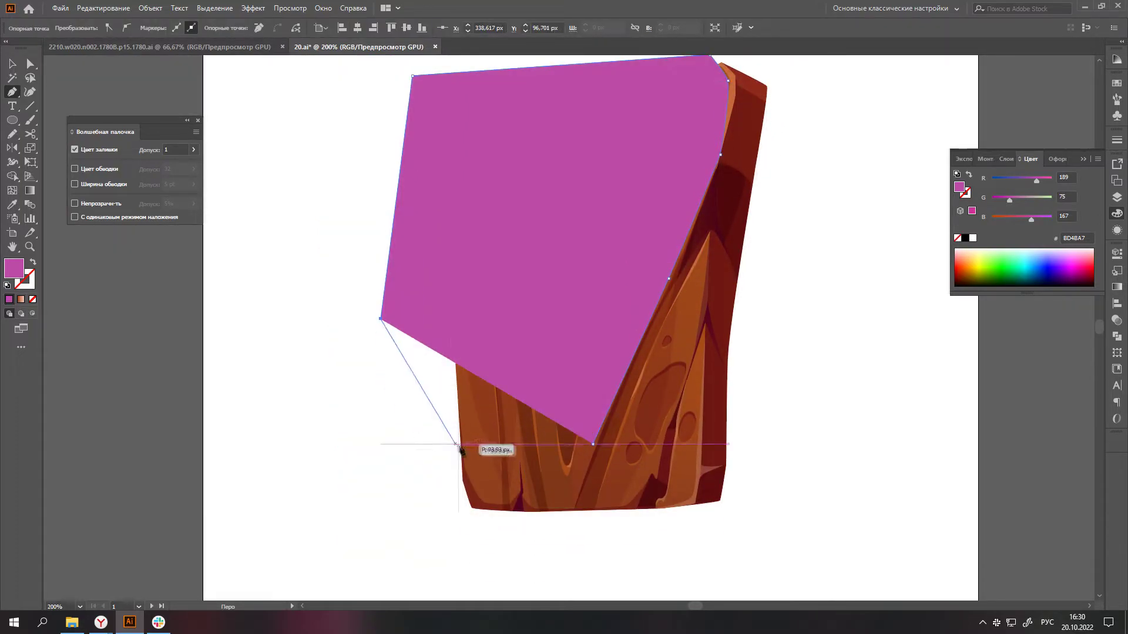
{"action": "left_click", "coordinate": [489, 466]}
{"action": "left_click", "coordinate": [553, 500]}
{"action": "scroll", "coordinate": [688, 308], "scroll_direction": "down", "scroll_amount": 3}
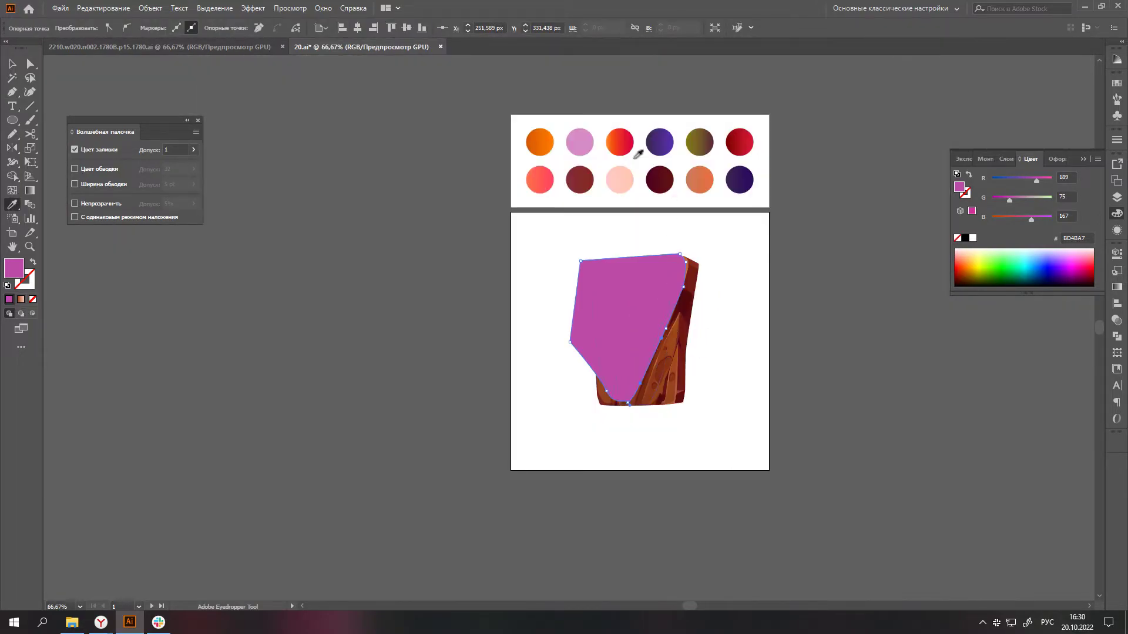
- Fill the overlay with a pale palette colour, blend mode Расс. свет, at 50% opacity
{"action": "left_click", "coordinate": [620, 180]}
{"action": "left_click", "coordinate": [1116, 320]}
{"action": "left_click", "coordinate": [970, 266]}
{"action": "left_click", "coordinate": [963, 391]}
{"action": "key", "text": "a"}
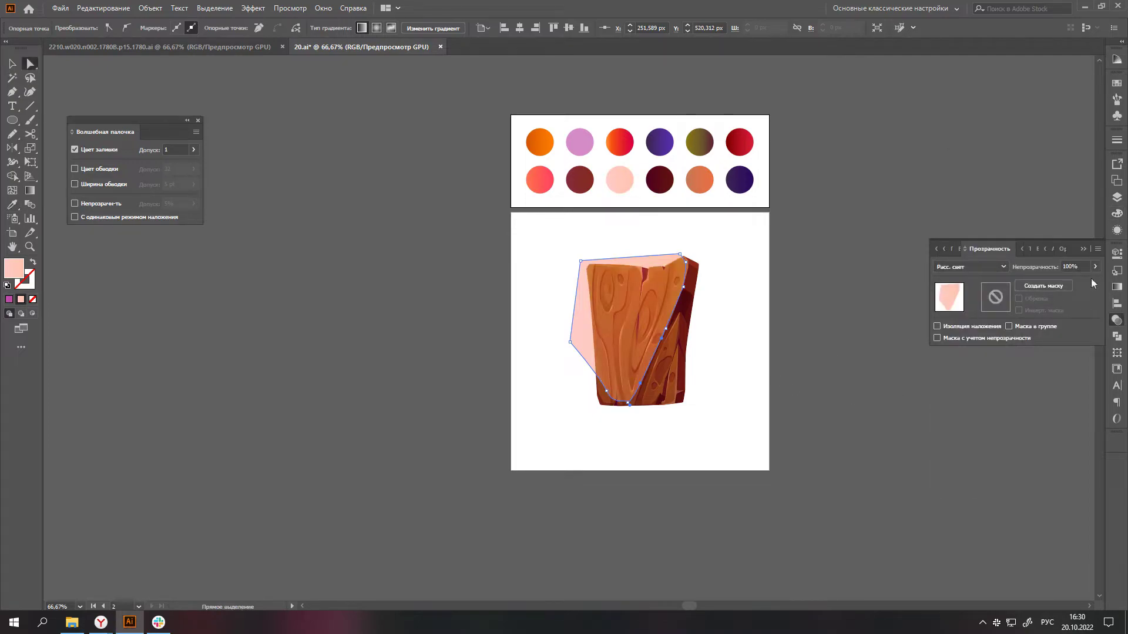
{"action": "key", "text": "Return"}
{"action": "scroll", "coordinate": [651, 304], "scroll_direction": "up", "scroll_amount": 2, "text": "alt"}
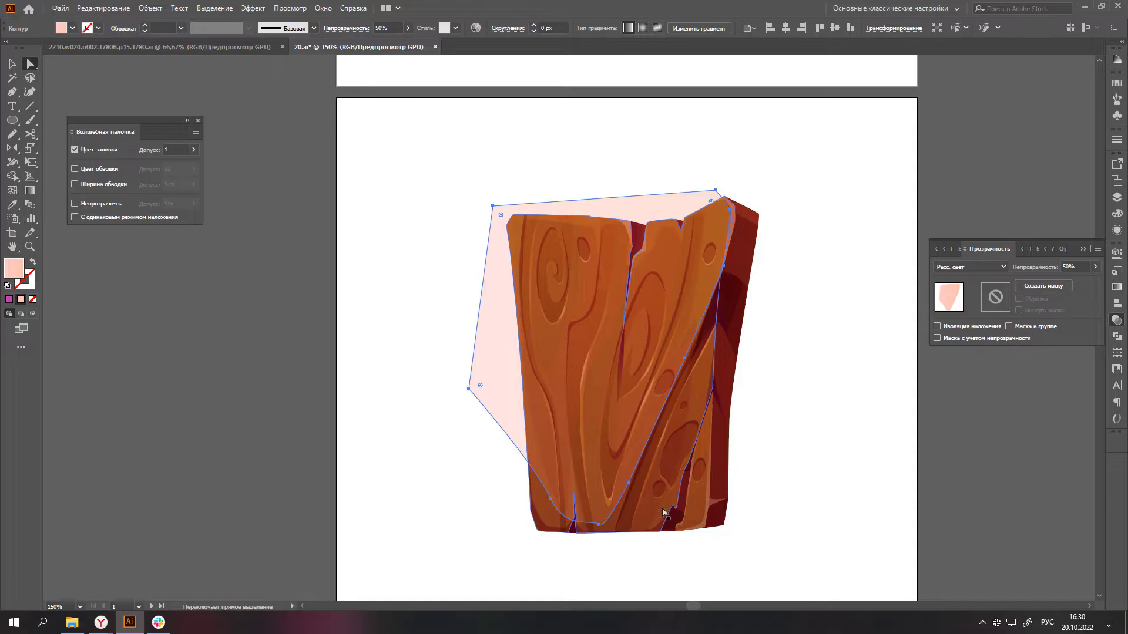
- Check the overlay, magenta Multiply shading and yellow highlight shapes, then sample the orange wood colour
{"action": "left_click", "coordinate": [825, 290]}
{"action": "left_click", "coordinate": [712, 287]}
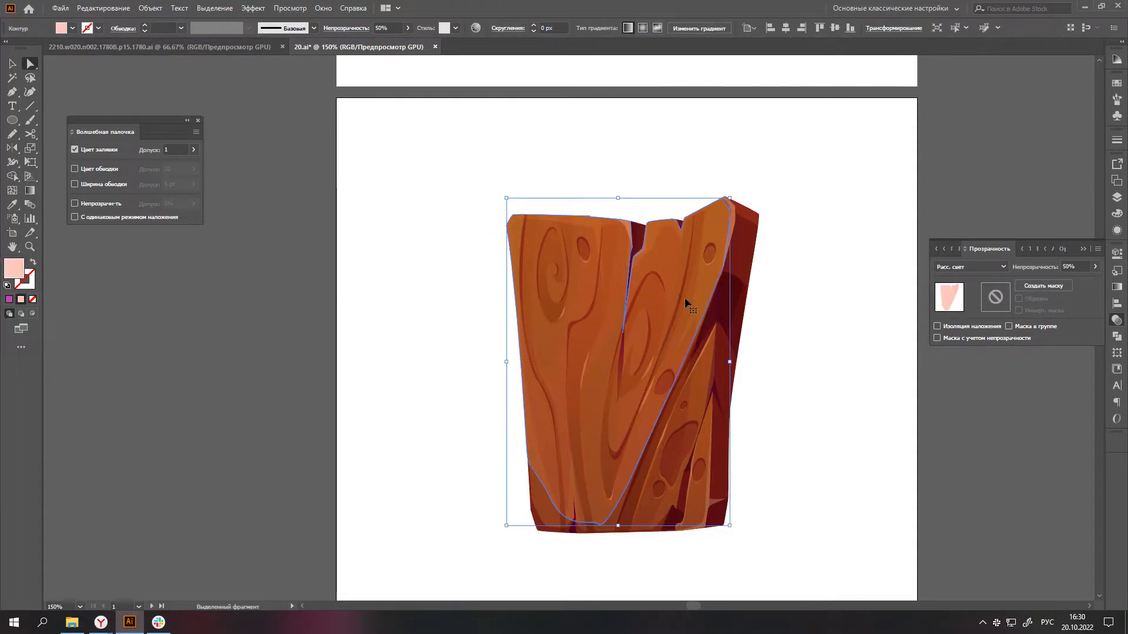
{"action": "key", "text": "a"}
{"action": "scroll", "coordinate": [687, 303], "scroll_direction": "down", "scroll_amount": 1}
{"action": "left_click", "coordinate": [680, 276]}
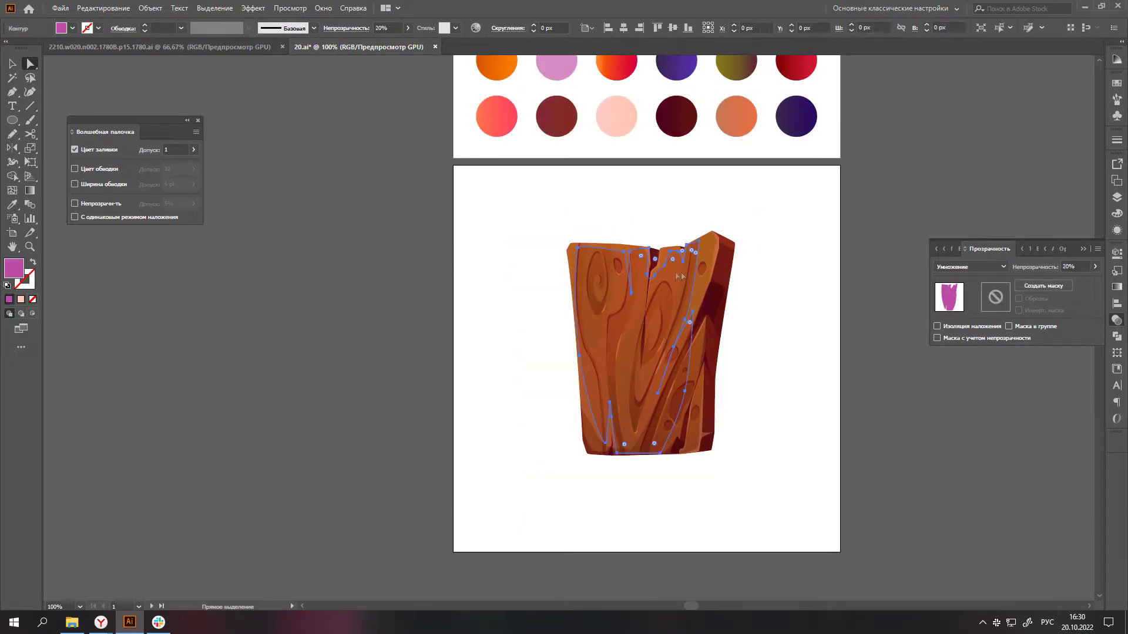
{"action": "scroll", "coordinate": [680, 357], "scroll_direction": "up", "scroll_amount": 2}
{"action": "left_click", "coordinate": [619, 477]}
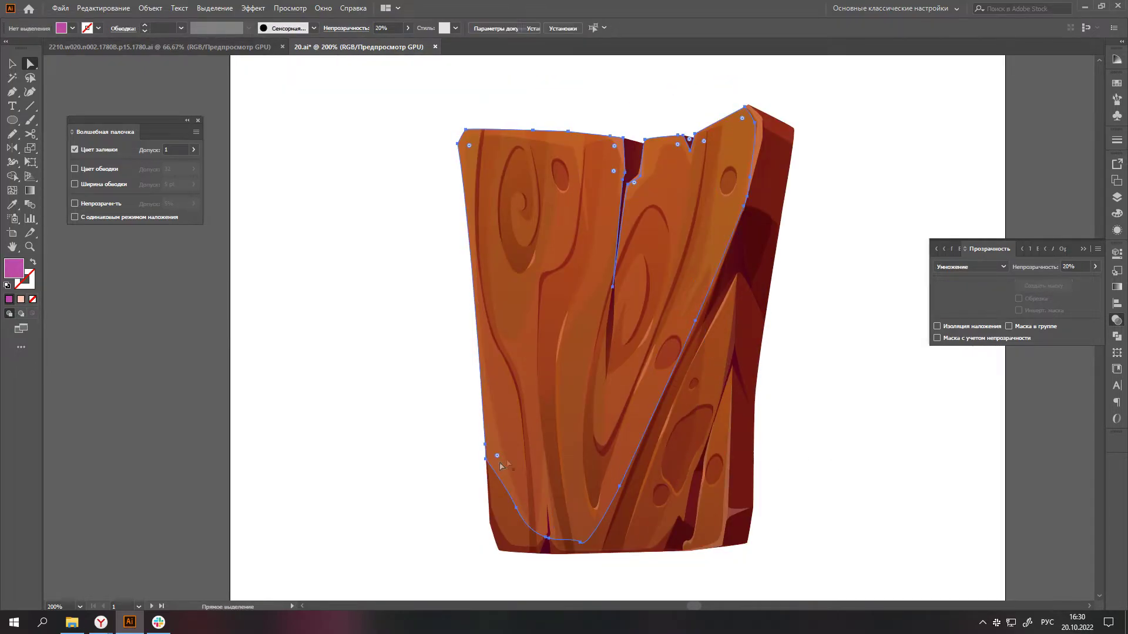
{"action": "left_click", "coordinate": [1117, 214]}
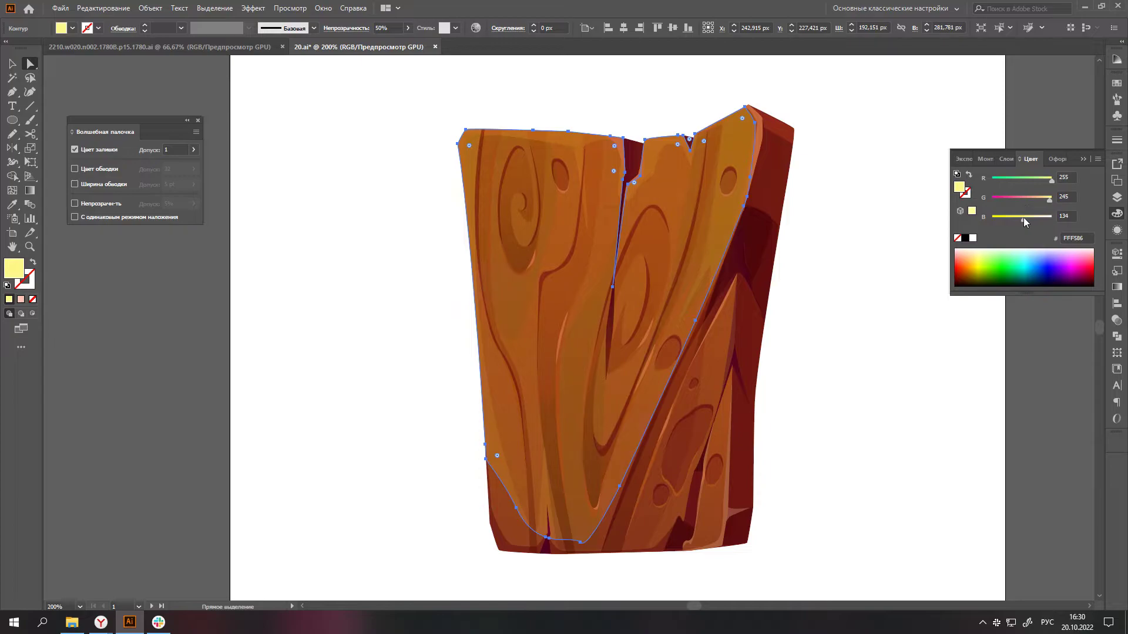
{"action": "scroll", "coordinate": [725, 357], "scroll_direction": "down", "scroll_amount": 4}
{"action": "left_click", "coordinate": [724, 357]}
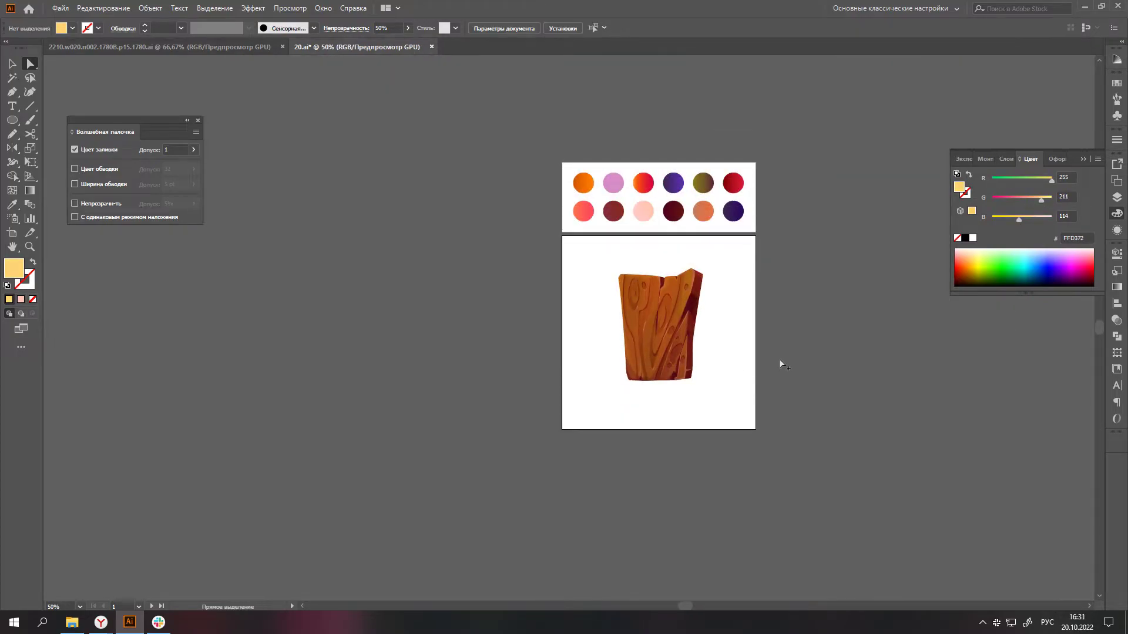
{"action": "scroll", "coordinate": [782, 364], "scroll_direction": "down", "scroll_amount": 1}
{"action": "scroll", "coordinate": [755, 304], "scroll_direction": "up", "scroll_amount": 1}
{"action": "scroll", "coordinate": [738, 352], "scroll_direction": "up", "scroll_amount": 2}
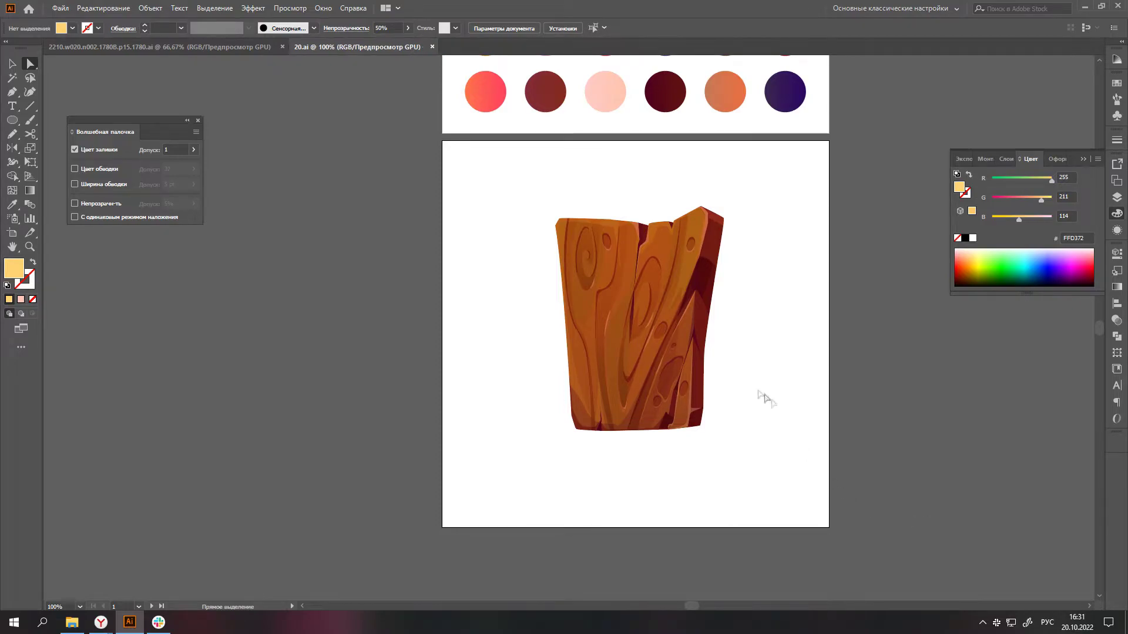
{"action": "scroll", "coordinate": [778, 410], "scroll_direction": "up", "scroll_amount": 1}
{"action": "key", "text": "i"}
{"action": "left_click", "coordinate": [659, 395]}
- Draw a thin orange highlight sliver along the plank's crack
{"action": "key", "text": "p"}
{"action": "scroll", "coordinate": [730, 382], "scroll_direction": "up", "scroll_amount": 2}
{"action": "scroll", "coordinate": [760, 347], "scroll_direction": "up", "scroll_amount": 1}
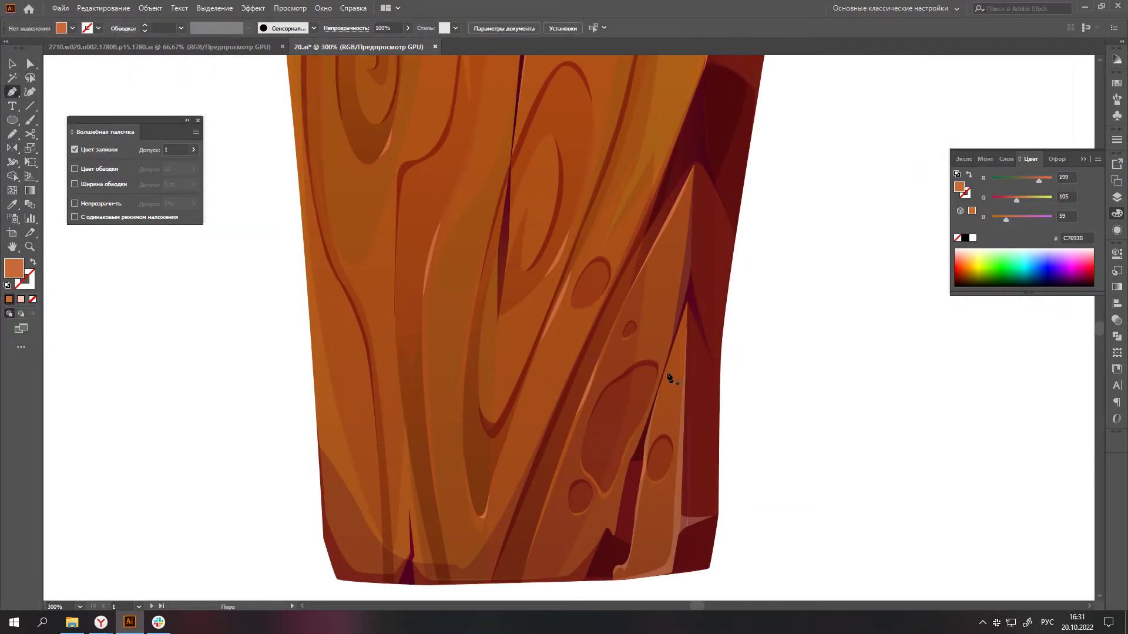
{"action": "scroll", "coordinate": [669, 378], "scroll_direction": "up", "scroll_amount": 3}
{"action": "left_click", "coordinate": [655, 378]}
{"action": "left_click", "coordinate": [690, 321]}
{"action": "left_click", "coordinate": [707, 216]}
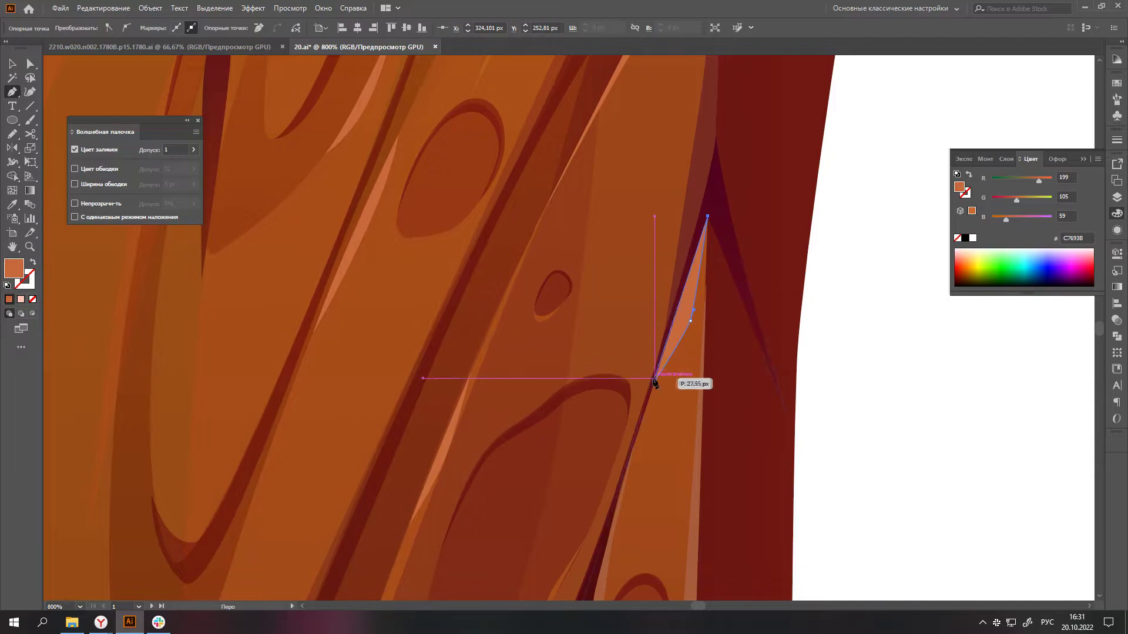
{"action": "left_click", "coordinate": [655, 378]}
{"action": "scroll", "coordinate": [733, 395], "scroll_direction": "down", "scroll_amount": 8}
{"action": "scroll", "coordinate": [669, 350], "scroll_direction": "up", "scroll_amount": 8}
{"action": "key", "text": "a"}
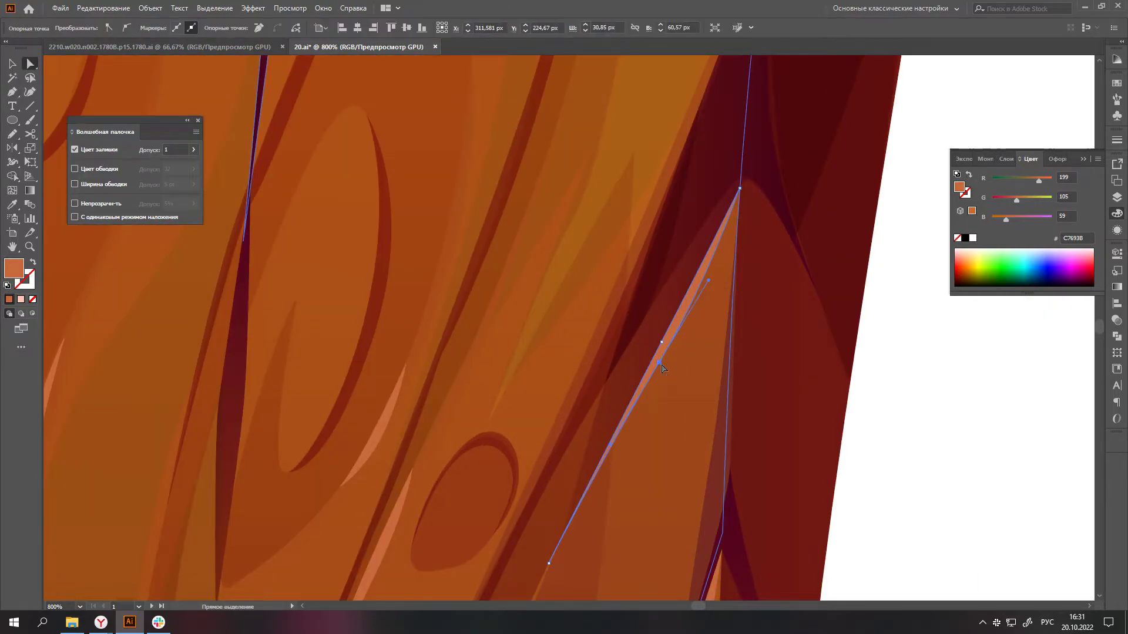
{"action": "scroll", "coordinate": [734, 387], "scroll_direction": "down", "scroll_amount": 6}
{"action": "left_click", "coordinate": [801, 405]}
- Draw an orange highlight strip along the plank's top edge
{"action": "scroll", "coordinate": [659, 308], "scroll_direction": "up", "scroll_amount": 4}
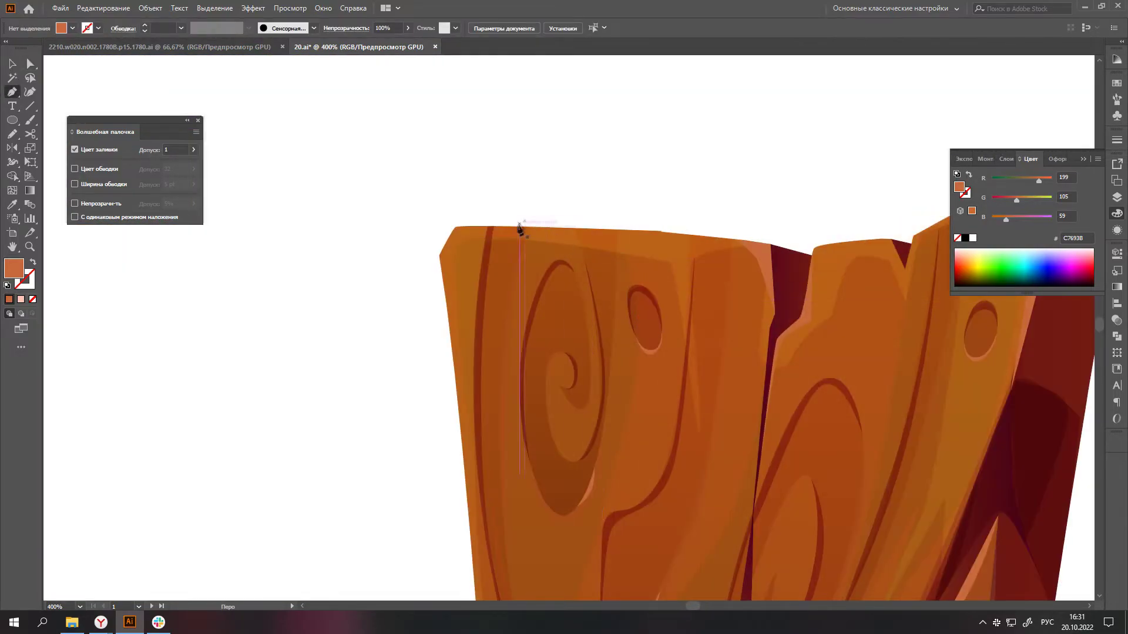
{"action": "left_click", "coordinate": [667, 258]}
{"action": "left_click", "coordinate": [736, 245]}
{"action": "left_click", "coordinate": [761, 243]}
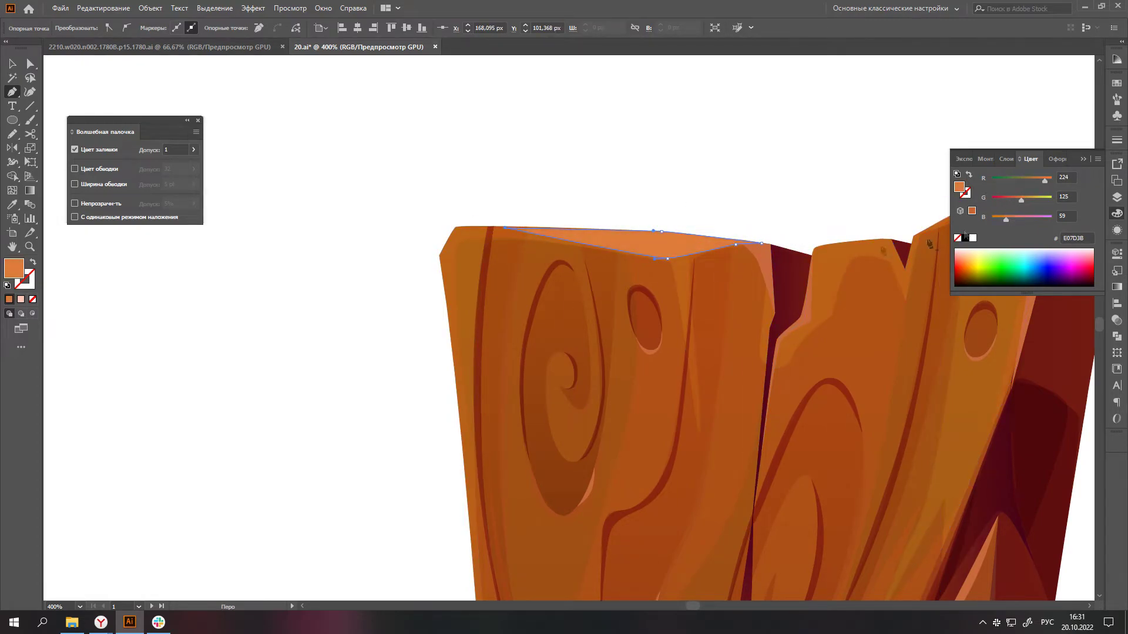
{"action": "scroll", "coordinate": [928, 243], "scroll_direction": "up", "scroll_amount": 1}
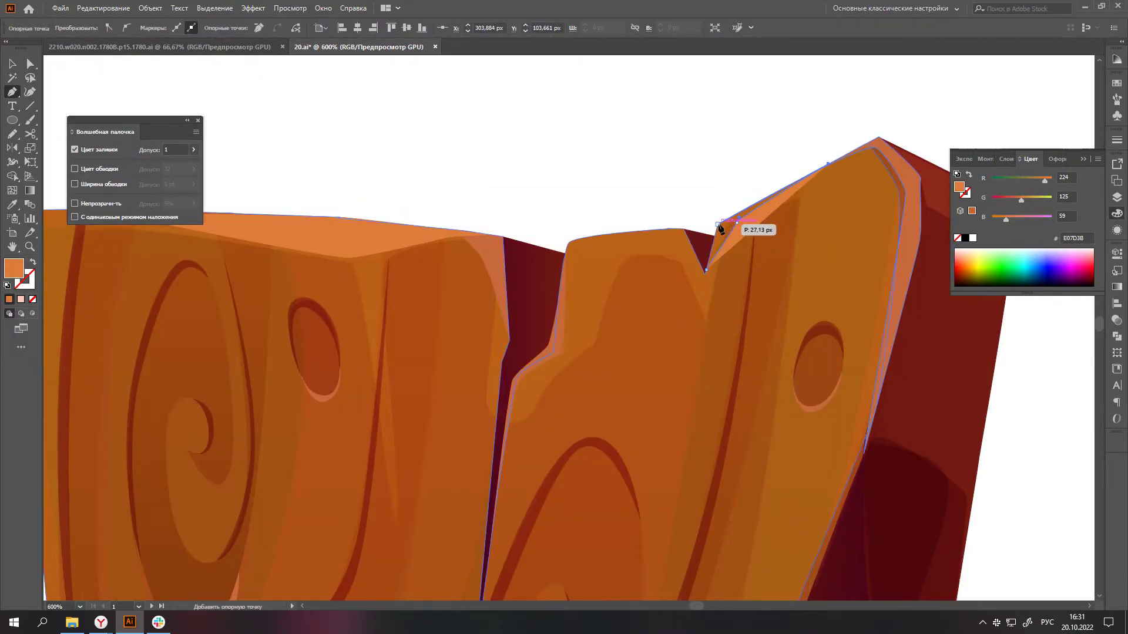
{"action": "scroll", "coordinate": [730, 251], "scroll_direction": "down", "scroll_amount": 3}
{"action": "scroll", "coordinate": [851, 314], "scroll_direction": "down", "scroll_amount": 2}
{"action": "key", "text": "a"}
{"action": "left_click", "coordinate": [851, 315]}
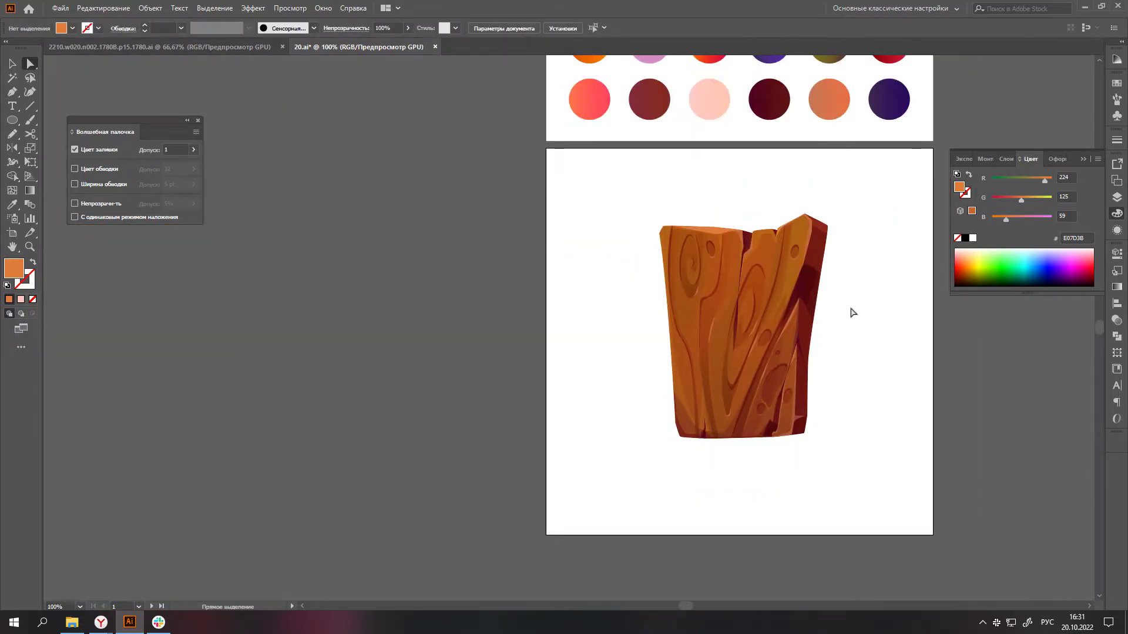
- Draw a narrow shadow strip down the plank's left edge
{"action": "scroll", "coordinate": [813, 311], "scroll_direction": "up", "scroll_amount": 3}
{"action": "scroll", "coordinate": [735, 368], "scroll_direction": "up", "scroll_amount": 2}
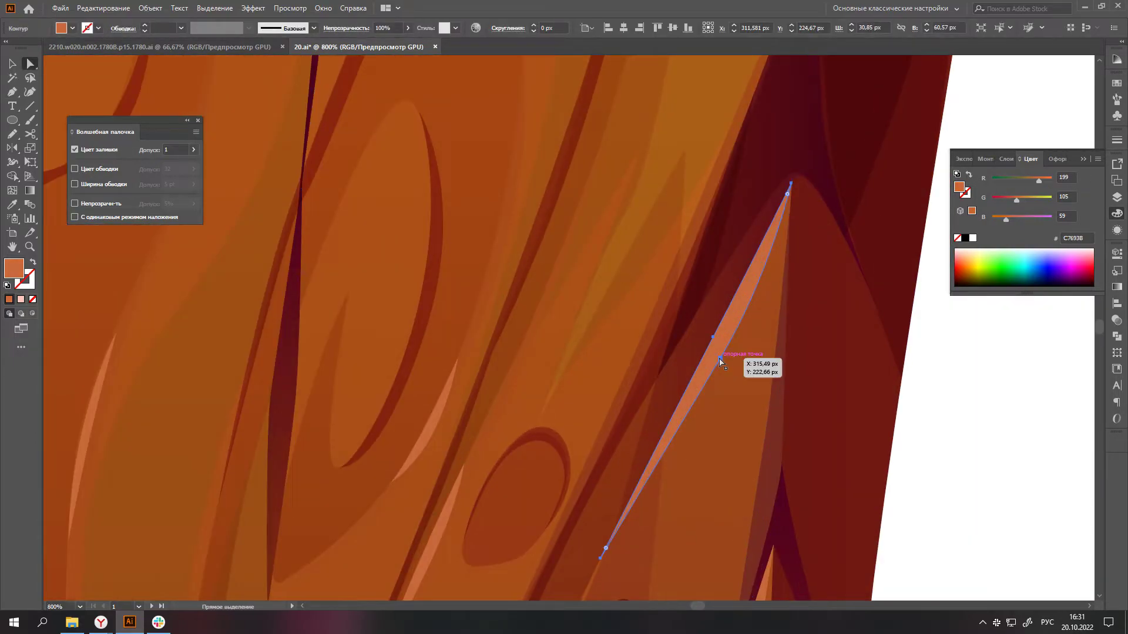
{"action": "scroll", "coordinate": [730, 365], "scroll_direction": "down", "scroll_amount": 4}
{"action": "scroll", "coordinate": [858, 392], "scroll_direction": "down", "scroll_amount": 2}
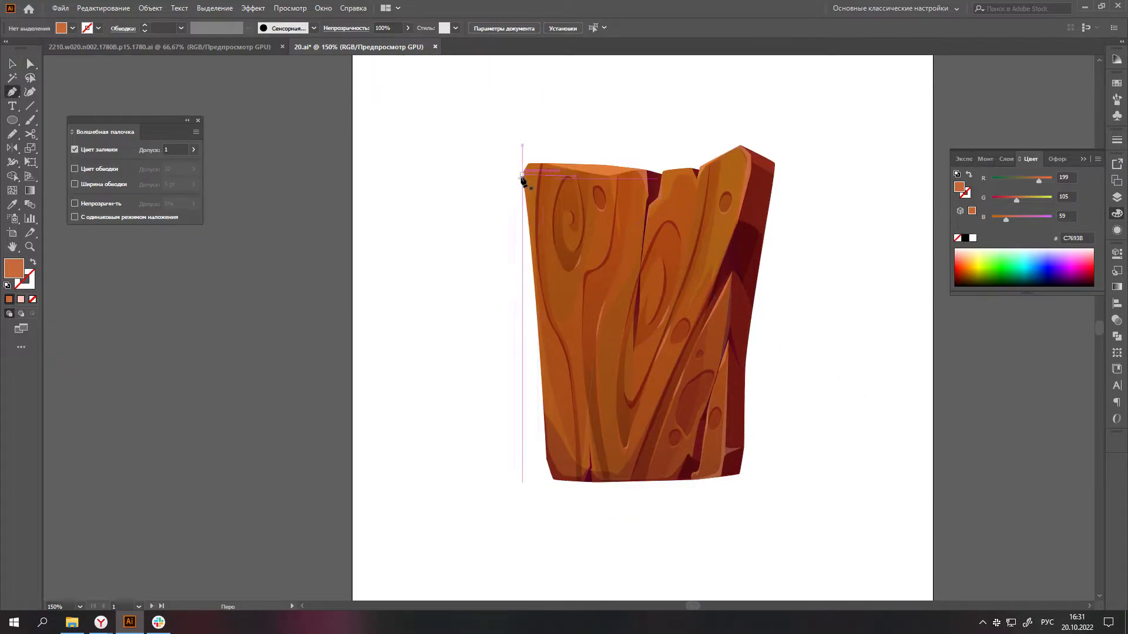
{"action": "scroll", "coordinate": [521, 182], "scroll_direction": "up", "scroll_amount": 2}
{"action": "left_click", "coordinate": [528, 285]}
{"action": "scroll", "coordinate": [542, 352], "scroll_direction": "down", "scroll_amount": 2}
{"action": "scroll", "coordinate": [542, 411], "scroll_direction": "down", "scroll_amount": 2}
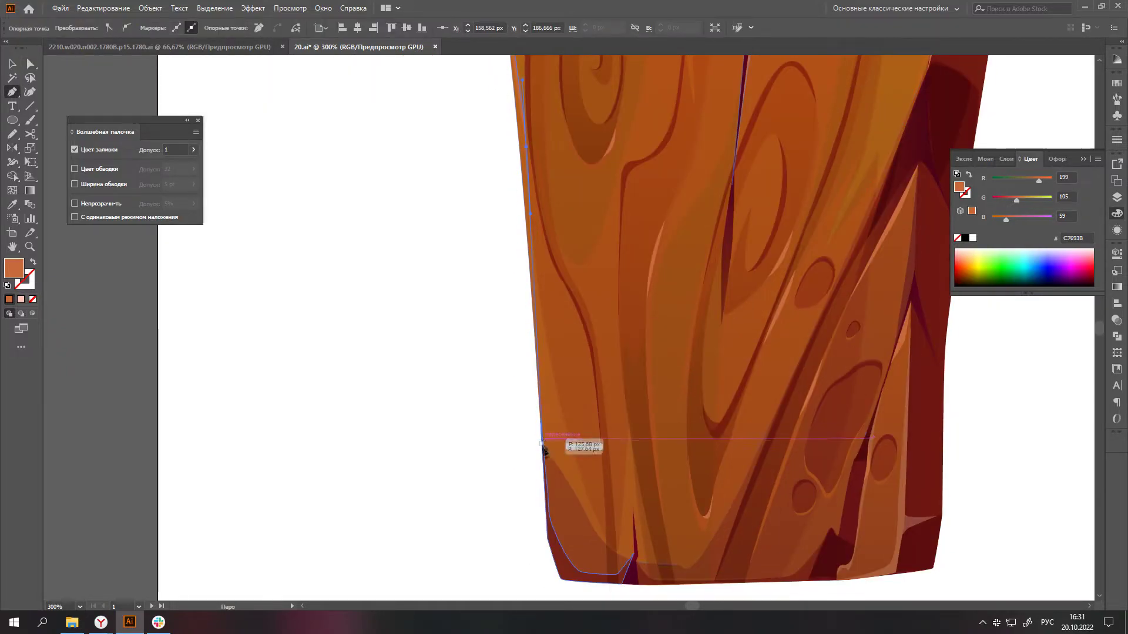
{"action": "left_click", "coordinate": [543, 443]}
{"action": "scroll", "coordinate": [542, 452], "scroll_direction": "down", "scroll_amount": 2}
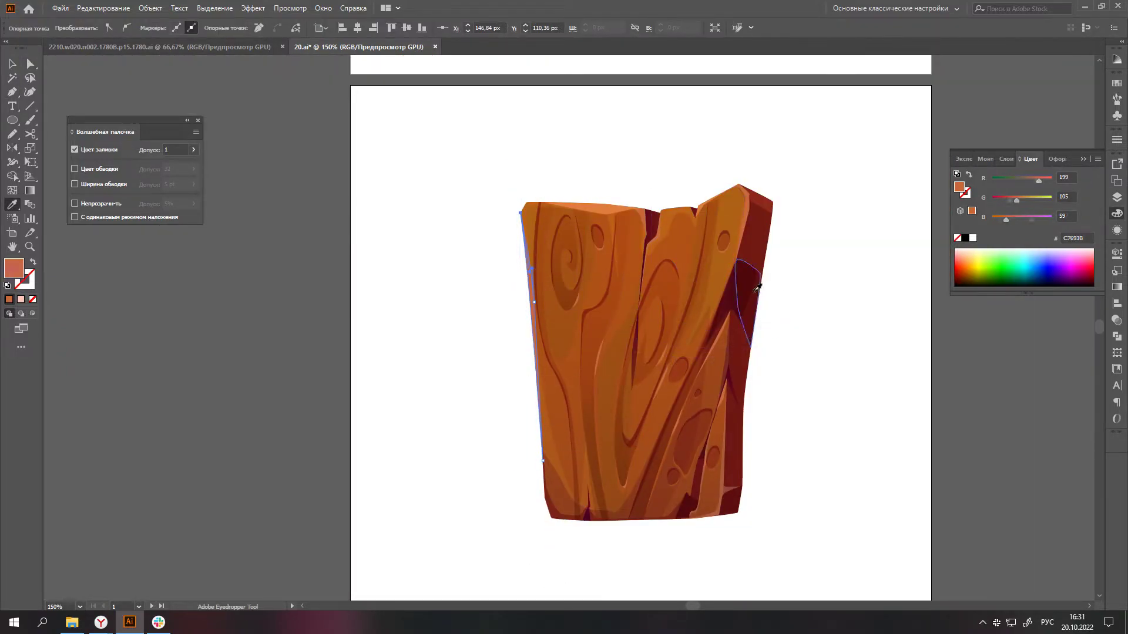
{"action": "key", "text": "a"}
{"action": "left_click", "coordinate": [559, 298]}
- Select all wood grain strokes of the same colour and recolour them B8591A
{"action": "scroll", "coordinate": [558, 297], "scroll_direction": "up", "scroll_amount": 2}
{"action": "scroll", "coordinate": [805, 365], "scroll_direction": "down", "scroll_amount": 1}
{"action": "scroll", "coordinate": [850, 368], "scroll_direction": "down", "scroll_amount": 2}
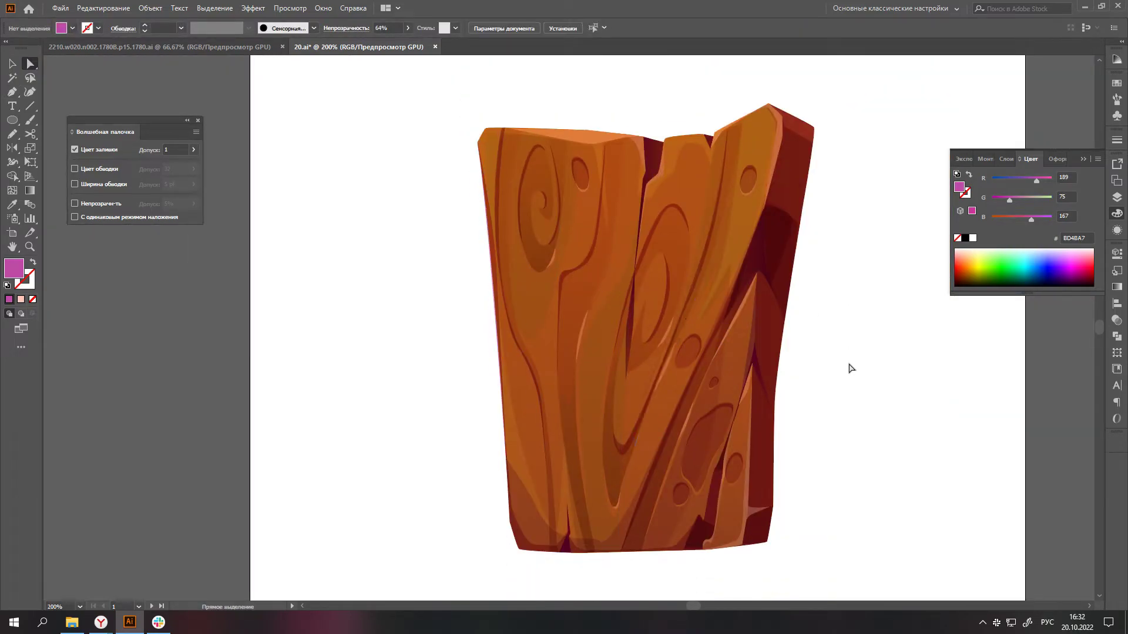
{"action": "left_click", "coordinate": [536, 274]}
{"action": "key", "text": "ctrl+plus"}
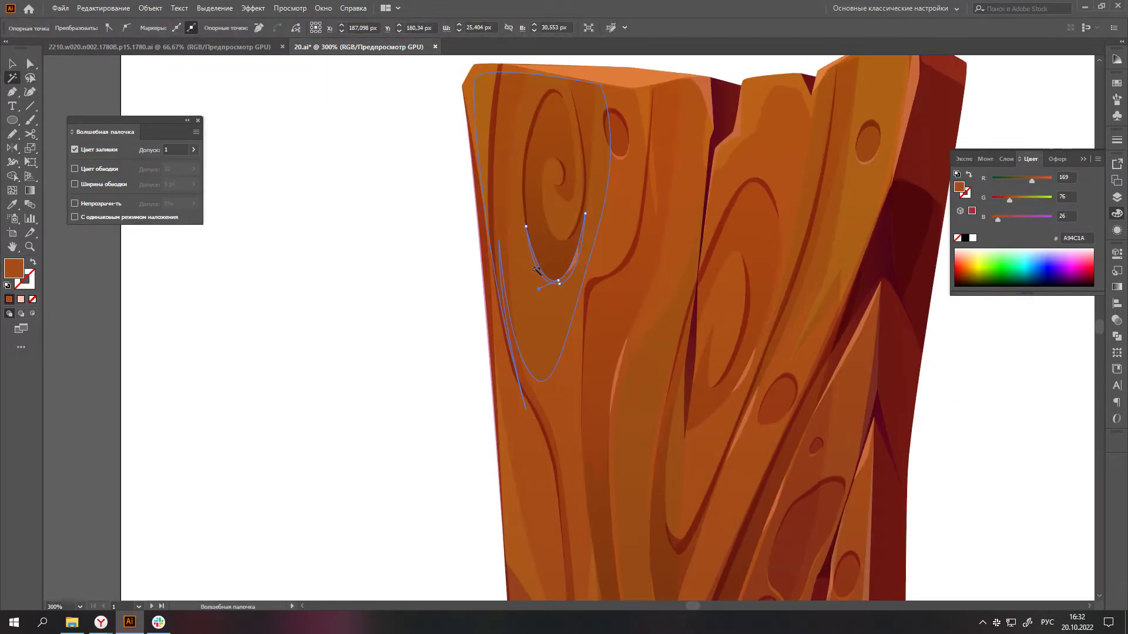
{"action": "left_click", "coordinate": [1035, 181]}
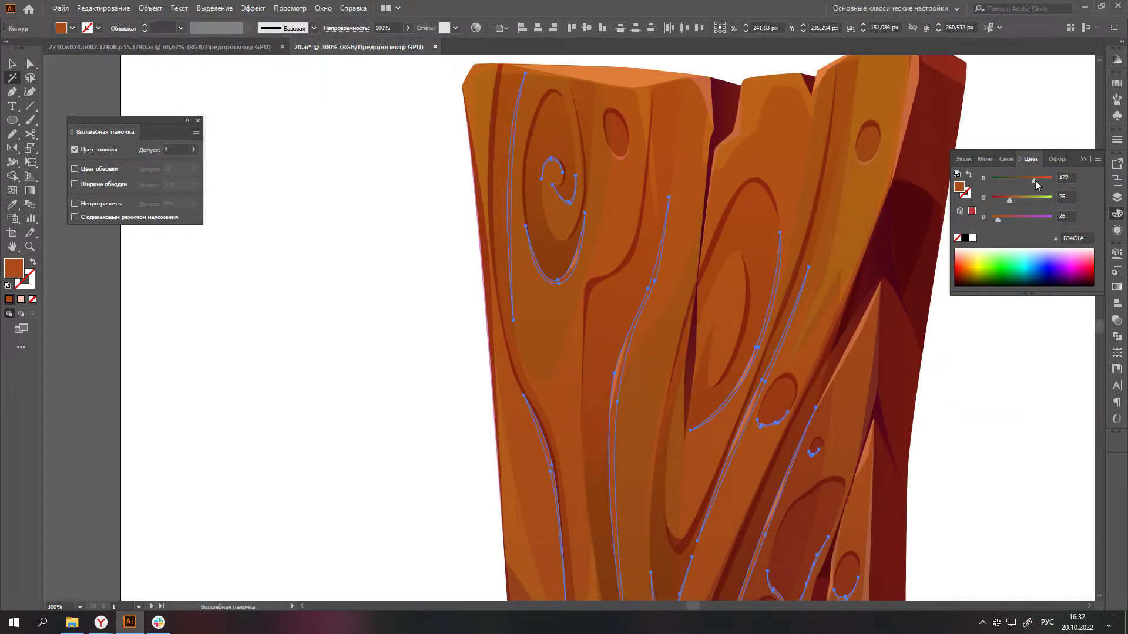
{"action": "left_click", "coordinate": [1014, 202]}
{"action": "left_click", "coordinate": [978, 379]}
{"action": "key", "text": "ctrl+minus"}
{"action": "key", "text": "ctrl+minus"}
{"action": "scroll", "coordinate": [834, 466], "scroll_direction": "right", "scroll_amount": 3}
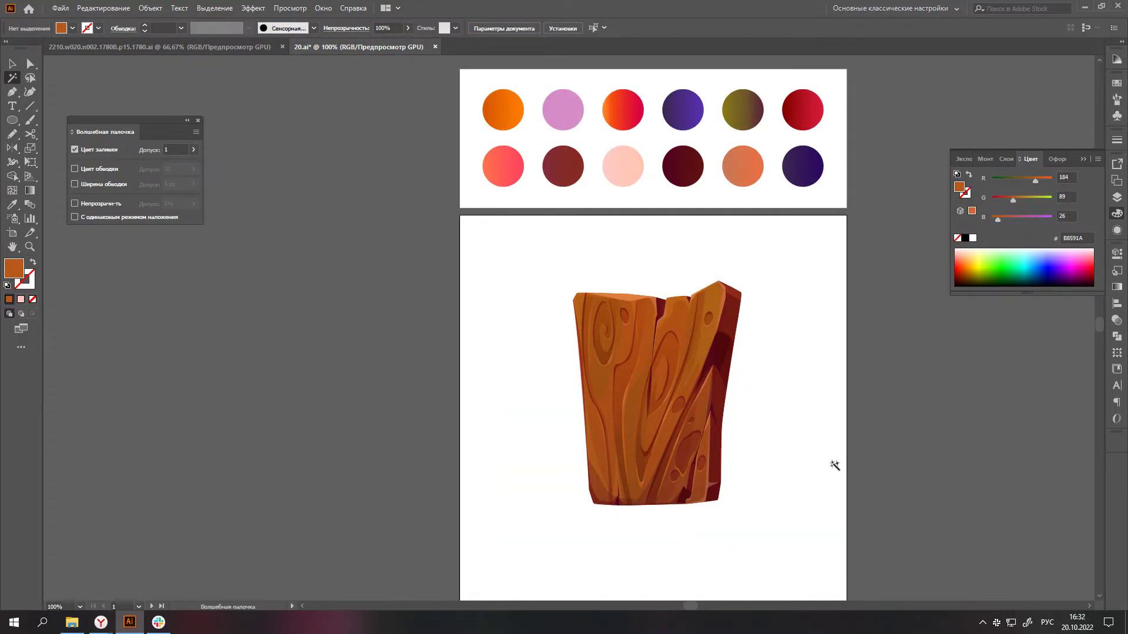
{"action": "scroll", "coordinate": [766, 372], "scroll_direction": "up", "scroll_amount": 3}
{"action": "left_click", "coordinate": [660, 390]}
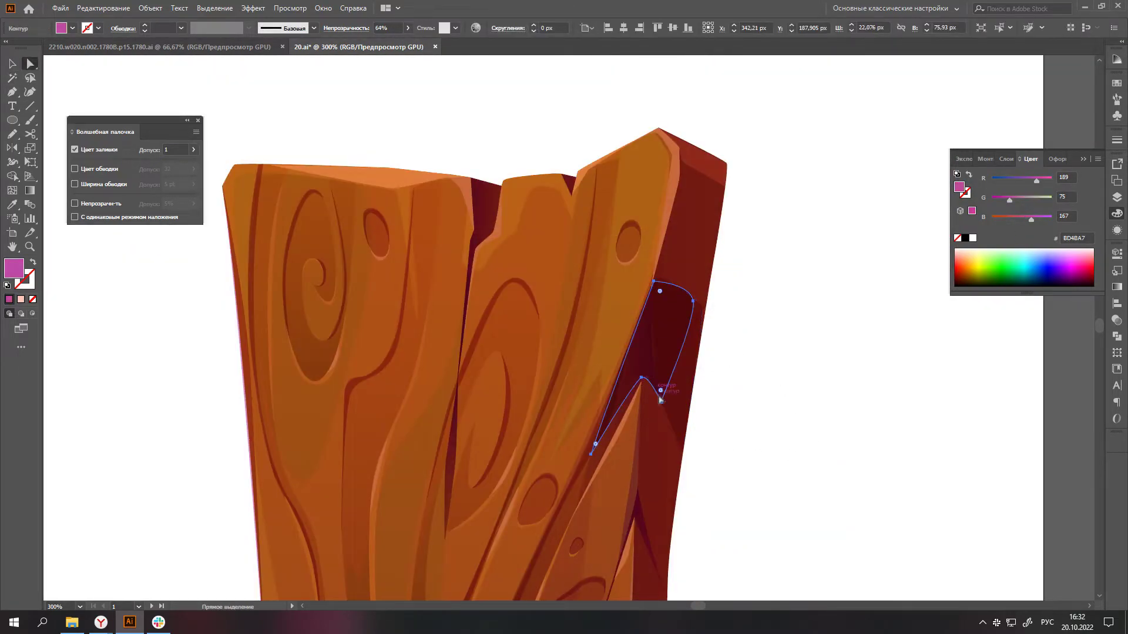
- Draw a closed side-face shape with one curved point along the plank's right edge
{"action": "key", "text": "a"}
{"action": "scroll", "coordinate": [722, 437], "scroll_direction": "down", "scroll_amount": 3}
{"action": "left_click", "coordinate": [738, 437]}
{"action": "scroll", "coordinate": [740, 437], "scroll_direction": "down", "scroll_amount": 3}
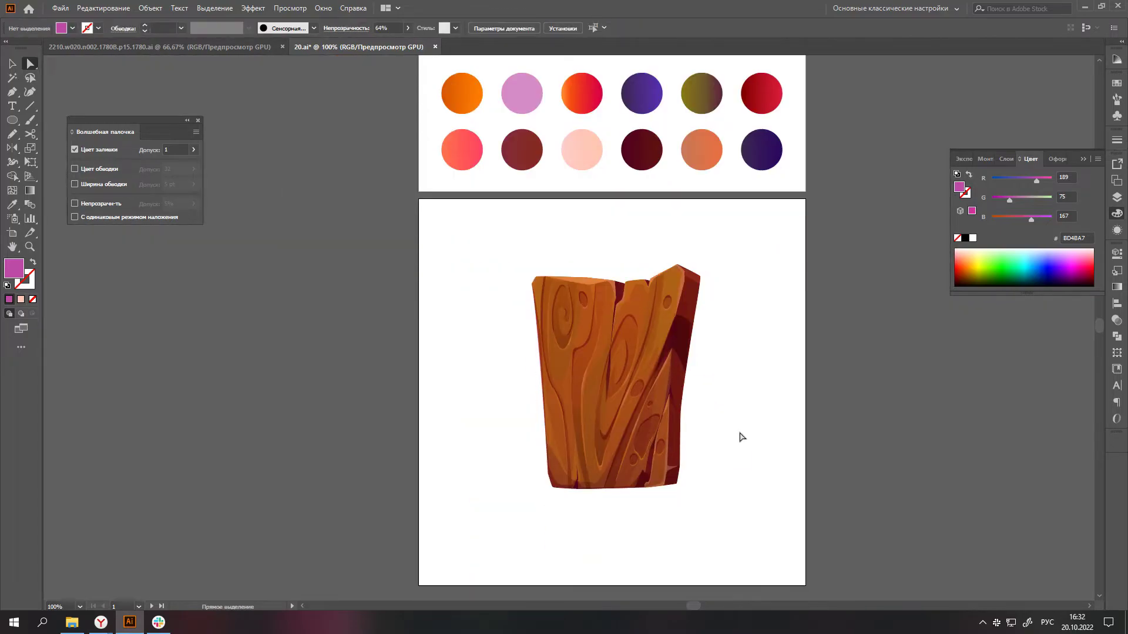
{"action": "scroll", "coordinate": [693, 461], "scroll_direction": "up", "scroll_amount": 3}
{"action": "key", "text": "p"}
{"action": "left_click", "coordinate": [670, 470]}
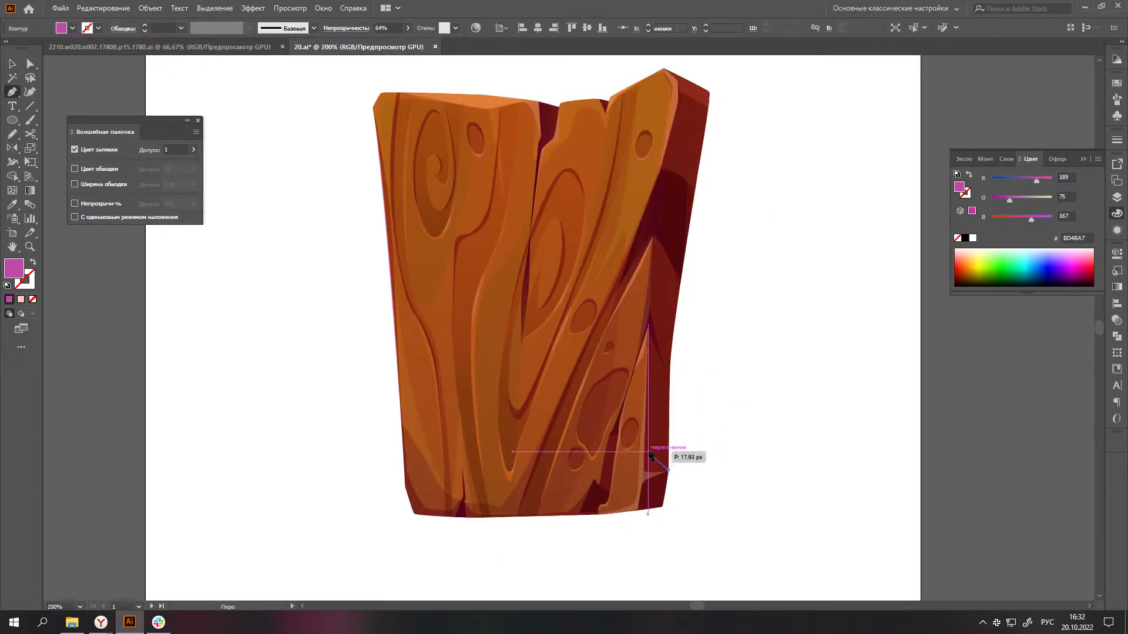
{"action": "left_click", "coordinate": [648, 332]}
{"action": "left_click_drag", "start_coordinate": [659, 313], "coordinate": [660, 300]}
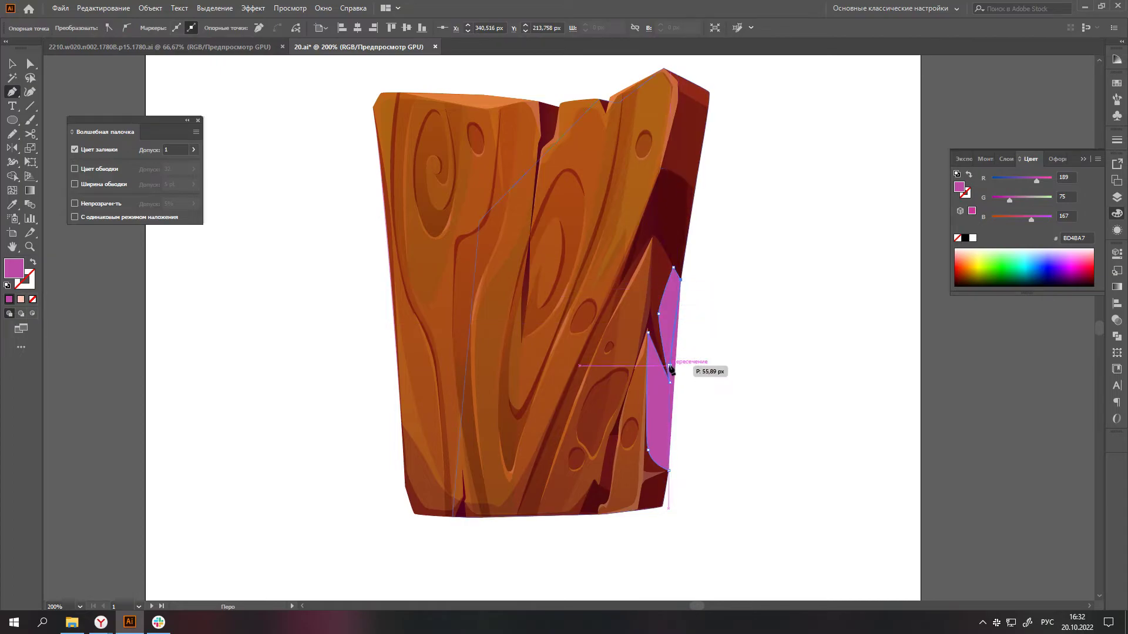
{"action": "left_click", "coordinate": [671, 469]}
- Fill the right-edge shape with a black-to-purple/magenta gradient
{"action": "scroll", "coordinate": [671, 467], "scroll_direction": "down", "scroll_amount": 1}
{"action": "left_click", "coordinate": [1116, 287]}
{"action": "left_click", "coordinate": [1053, 349]}
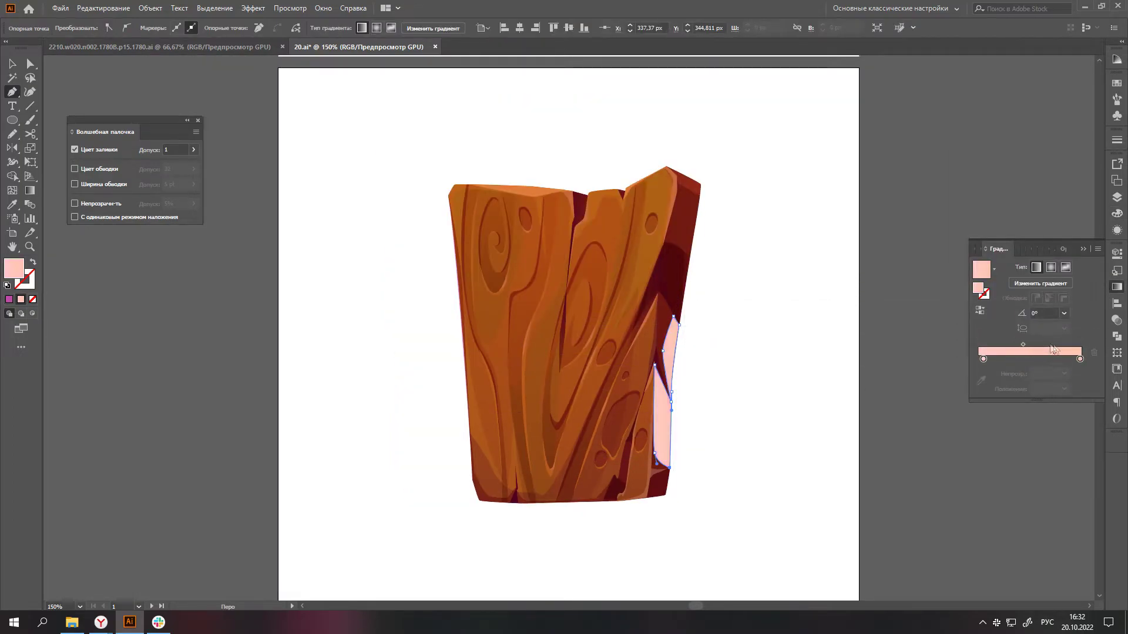
{"action": "double_click", "coordinate": [982, 359]}
{"action": "left_click", "coordinate": [948, 462]}
{"action": "left_click", "coordinate": [1080, 359]}
{"action": "double_click", "coordinate": [1080, 359]}
{"action": "left_click", "coordinate": [999, 480]}
{"action": "left_click", "coordinate": [1042, 482]}
{"action": "left_click", "coordinate": [1028, 402]}
- Set the side shape's blend mode to Осветление at 50% opacity
{"action": "left_click", "coordinate": [1116, 319]}
{"action": "left_click", "coordinate": [971, 266]}
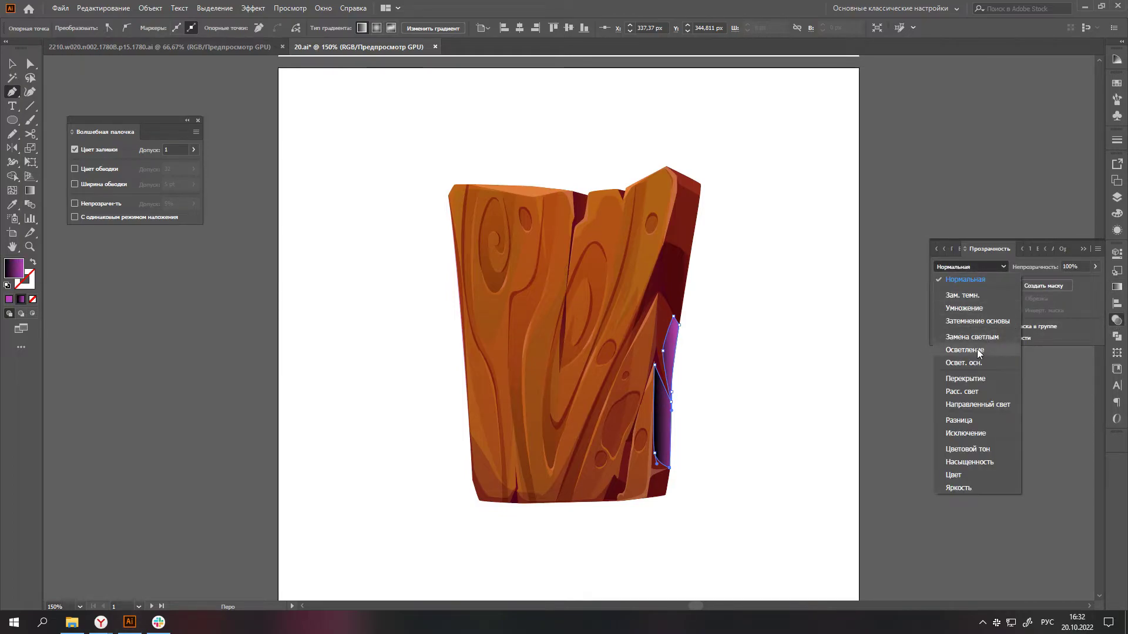
{"action": "left_click", "coordinate": [963, 351]}
{"action": "key", "text": "v"}
{"action": "left_click", "coordinate": [670, 432]}
{"action": "left_click", "coordinate": [1066, 266]}
{"action": "type", "text": "50"}
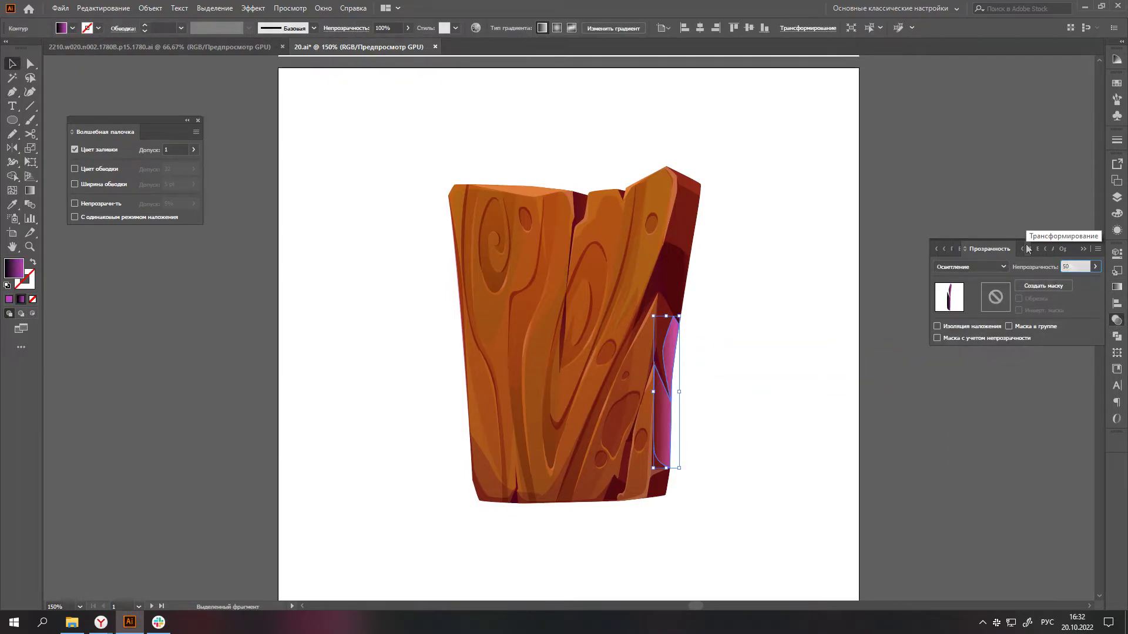
{"action": "key", "text": "Return"}
{"action": "scroll", "coordinate": [816, 478], "scroll_direction": "down", "scroll_amount": 3, "text": "alt"}
{"action": "scroll", "coordinate": [816, 478], "scroll_direction": "up", "scroll_amount": 2, "text": "alt"}
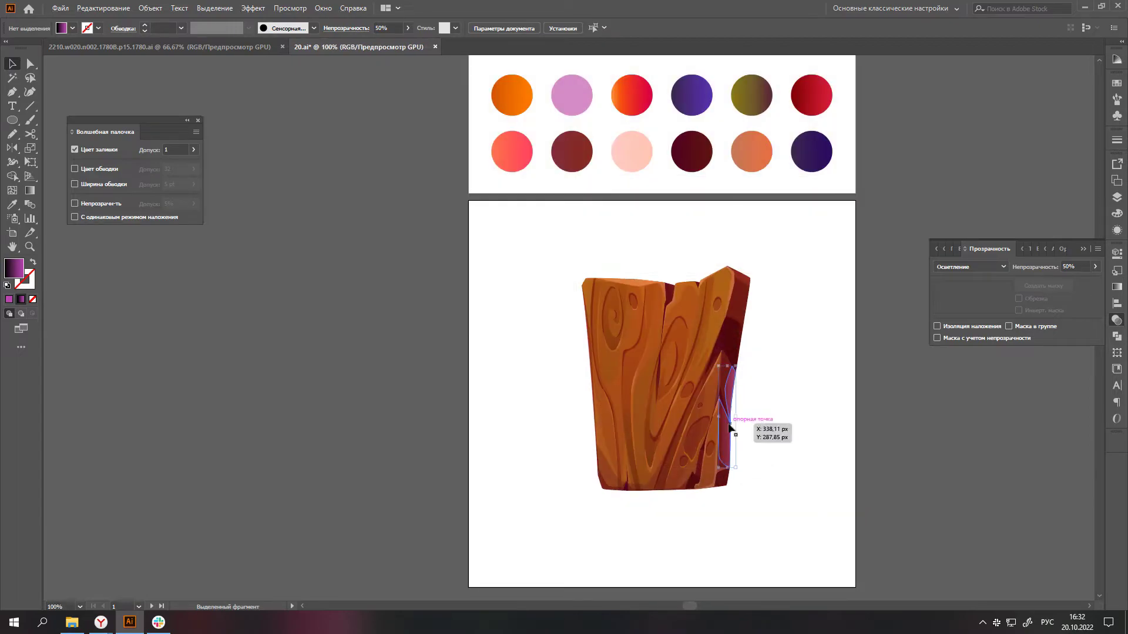
- Revisit the colour of the side shape's gradient end stop
{"action": "left_click", "coordinate": [1116, 287]}
{"action": "double_click", "coordinate": [1079, 359]}
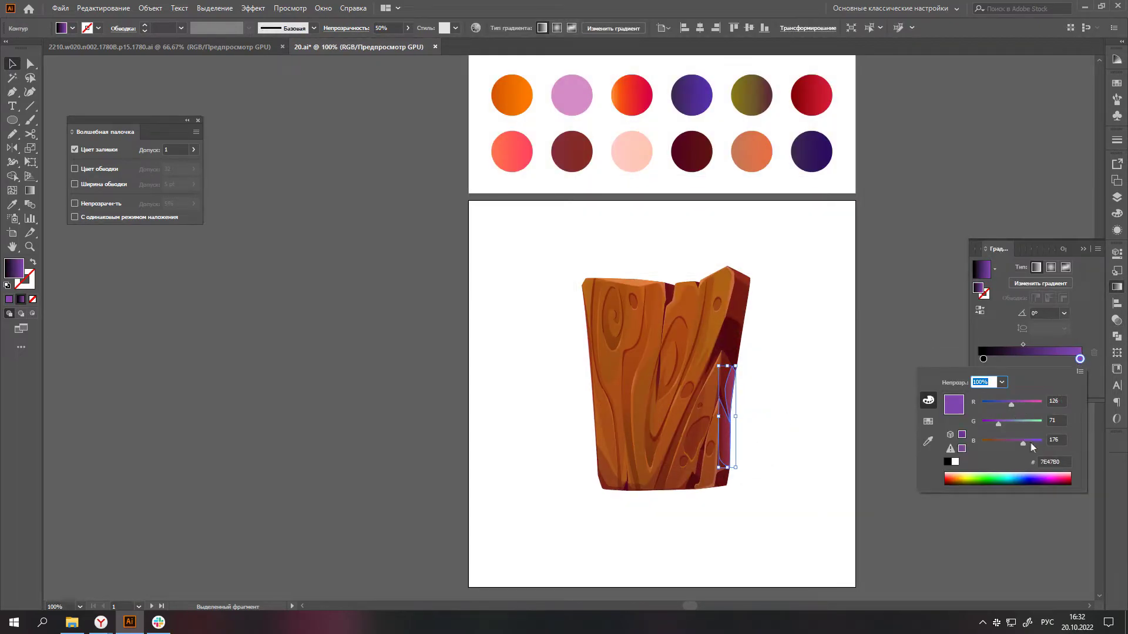
{"action": "left_click", "coordinate": [780, 461]}
{"action": "scroll", "coordinate": [831, 428], "scroll_direction": "down", "scroll_amount": 2, "text": "alt"}
{"action": "scroll", "coordinate": [837, 418], "scroll_direction": "up", "scroll_amount": 3, "text": "alt"}
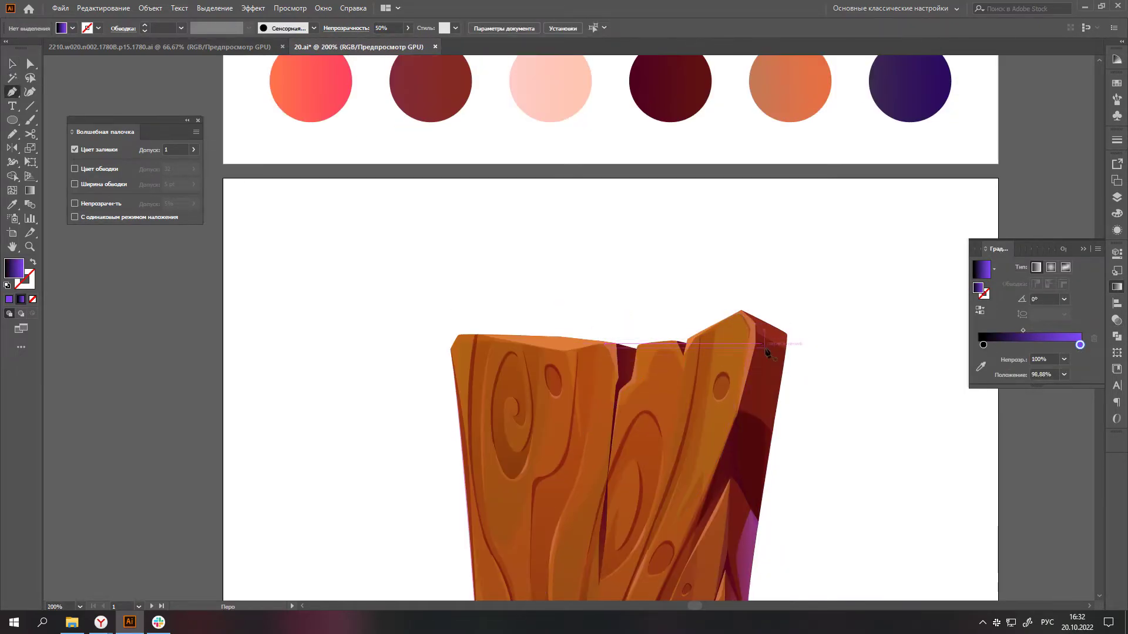
{"action": "scroll", "coordinate": [781, 373], "scroll_direction": "up", "scroll_amount": 1, "text": "alt"}
- Deselect everything and save the document
{"action": "key", "text": "a"}
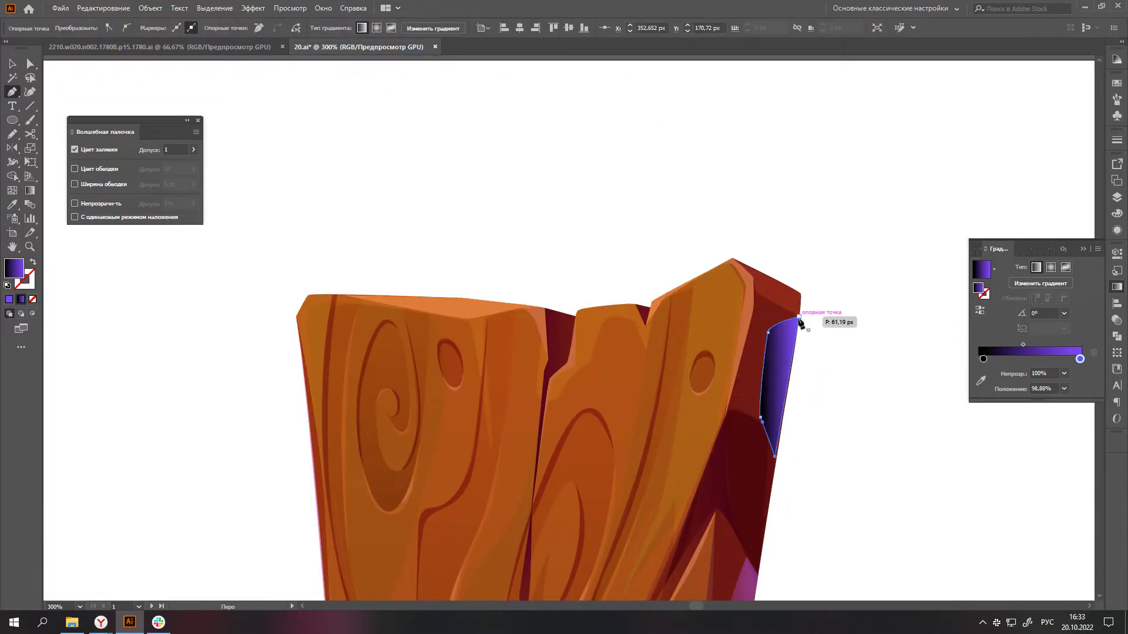
{"action": "scroll", "coordinate": [801, 320], "scroll_direction": "up", "scroll_amount": 3}
{"action": "scroll", "coordinate": [808, 444], "scroll_direction": "down", "scroll_amount": 4, "text": "alt"}
{"action": "left_click", "coordinate": [808, 445]}
{"action": "scroll", "coordinate": [809, 445], "scroll_direction": "down", "scroll_amount": 1, "text": "alt"}
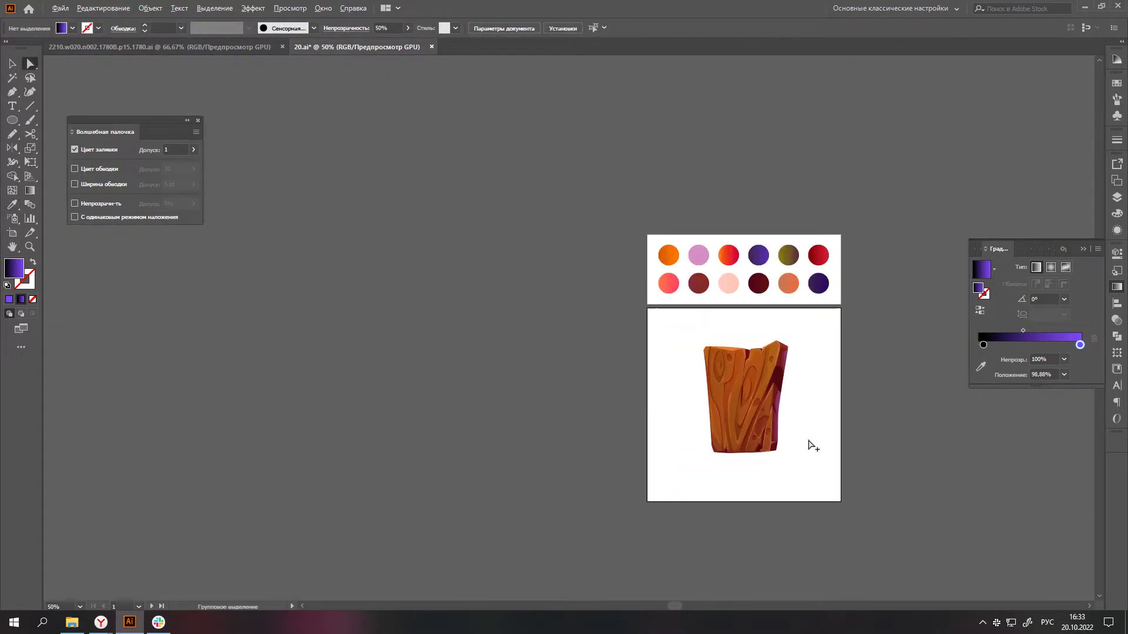
{"action": "key", "text": "ctrl+s"}
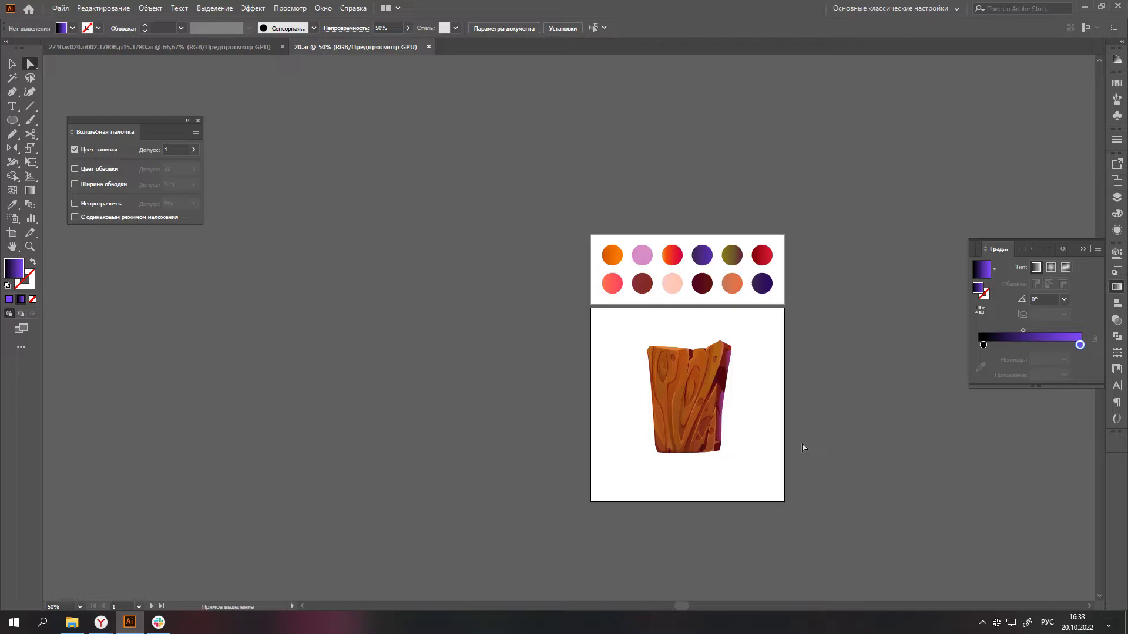
- Show the background layer and select its gradient rectangle at 100% view
{"action": "left_click", "coordinate": [1116, 197]}
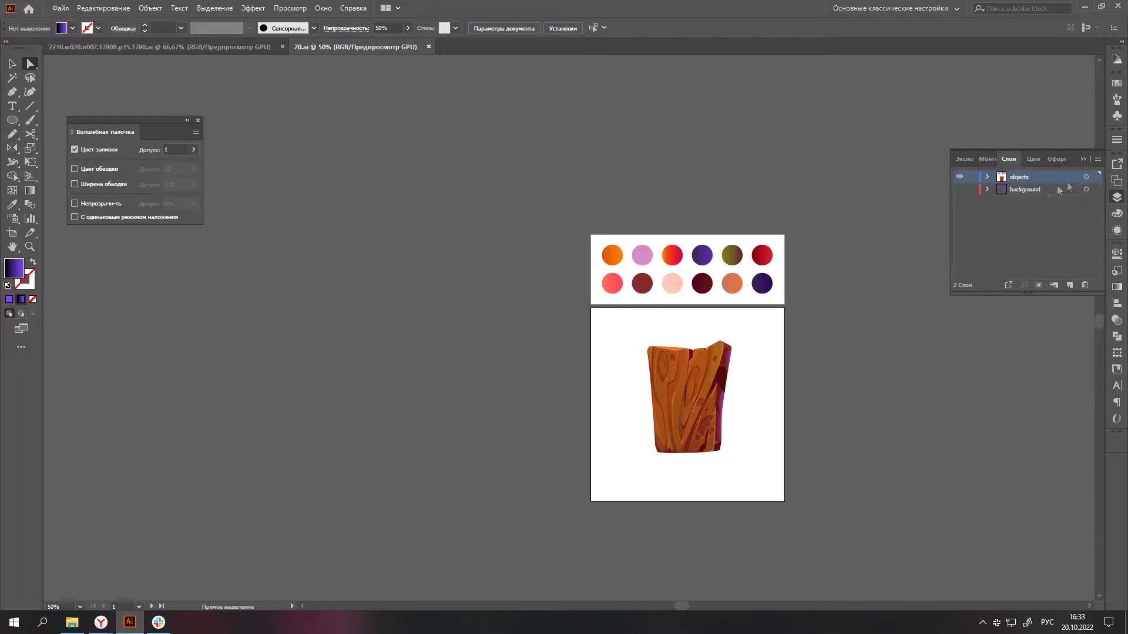
{"action": "left_click", "coordinate": [959, 189]}
{"action": "key", "text": "v"}
{"action": "key", "text": "ctrl+1"}
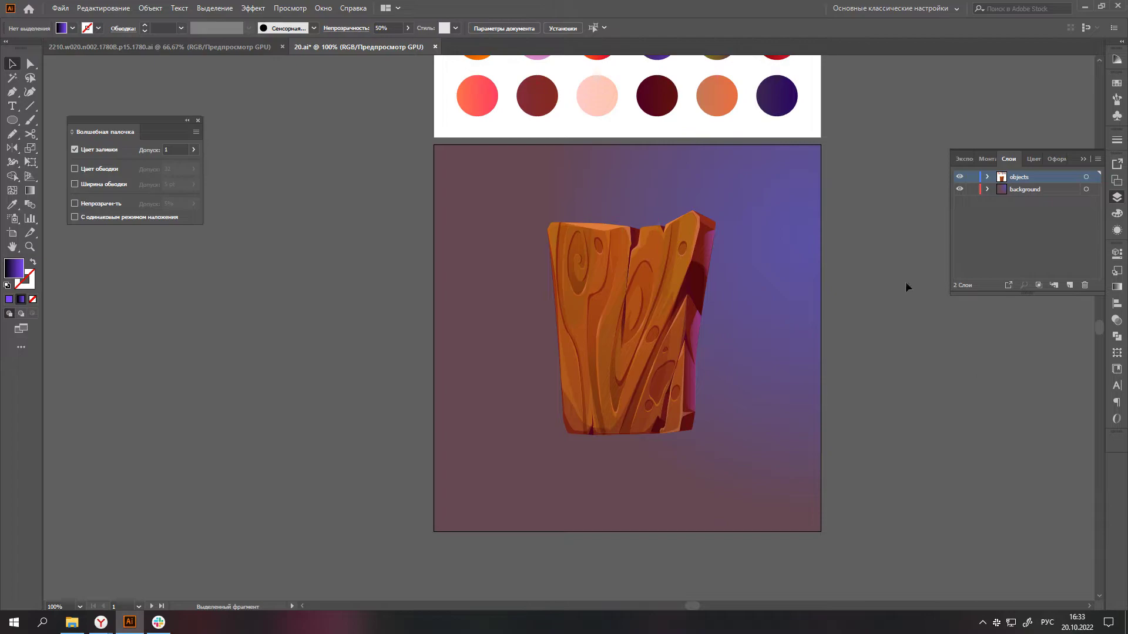
{"action": "left_click", "coordinate": [1086, 189]}
{"action": "left_click", "coordinate": [1116, 286]}
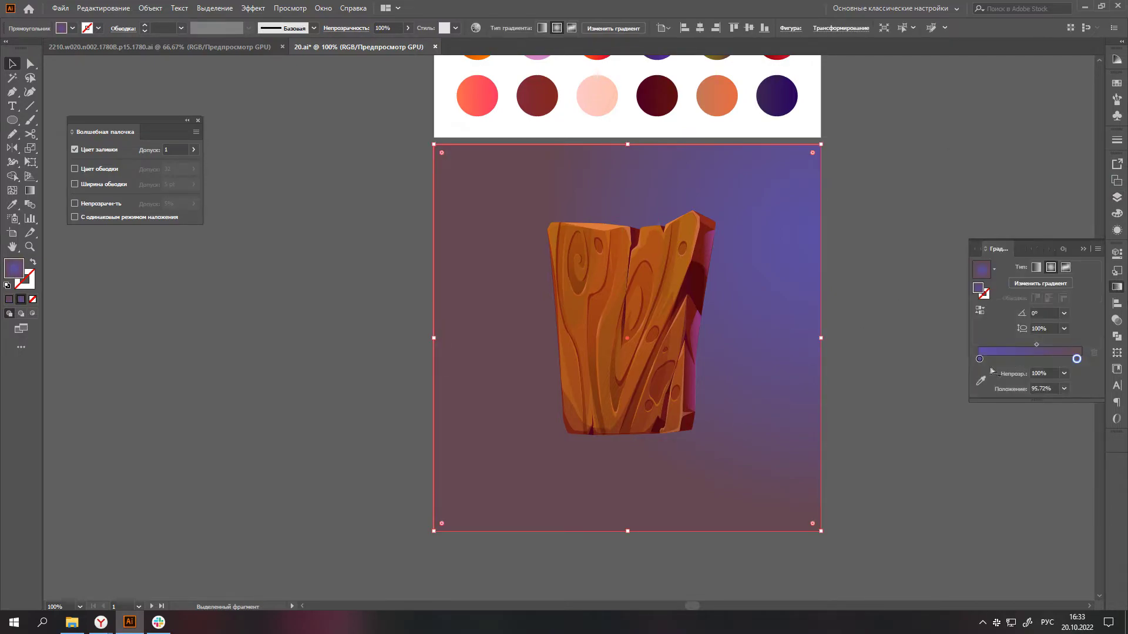
- Recolour both background gradient stops to purple and magenta, one at 7C33A4
{"action": "double_click", "coordinate": [1077, 360]}
{"action": "left_click_drag", "start_coordinate": [1006, 407], "coordinate": [995, 422]}
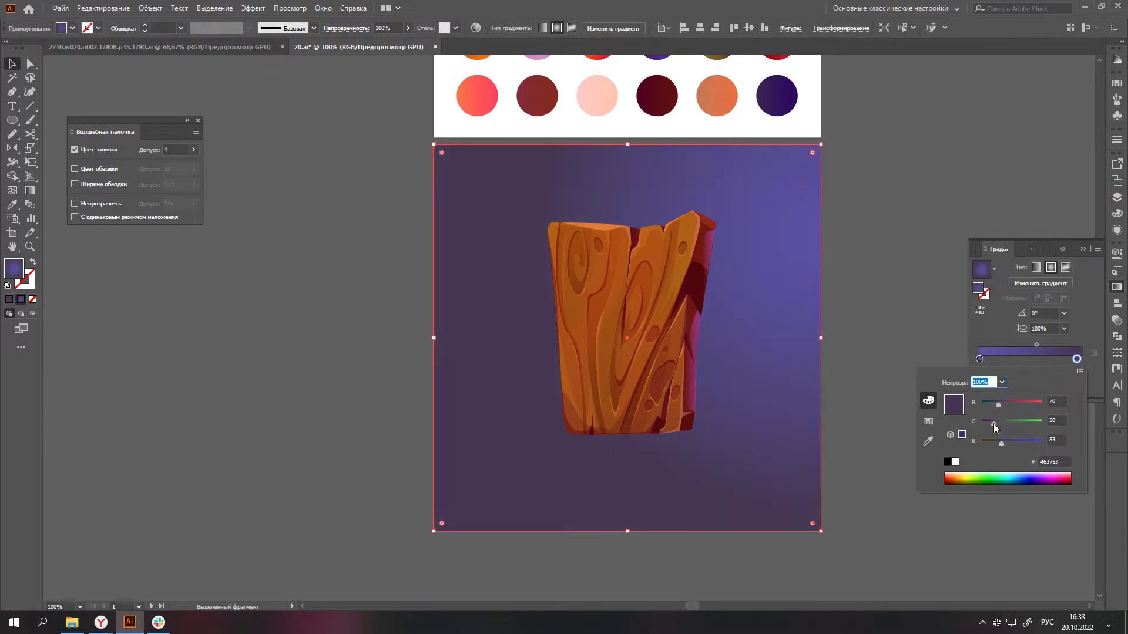
{"action": "left_click", "coordinate": [979, 359]}
{"action": "double_click", "coordinate": [979, 358]}
{"action": "left_click_drag", "start_coordinate": [993, 445], "coordinate": [1010, 445]}
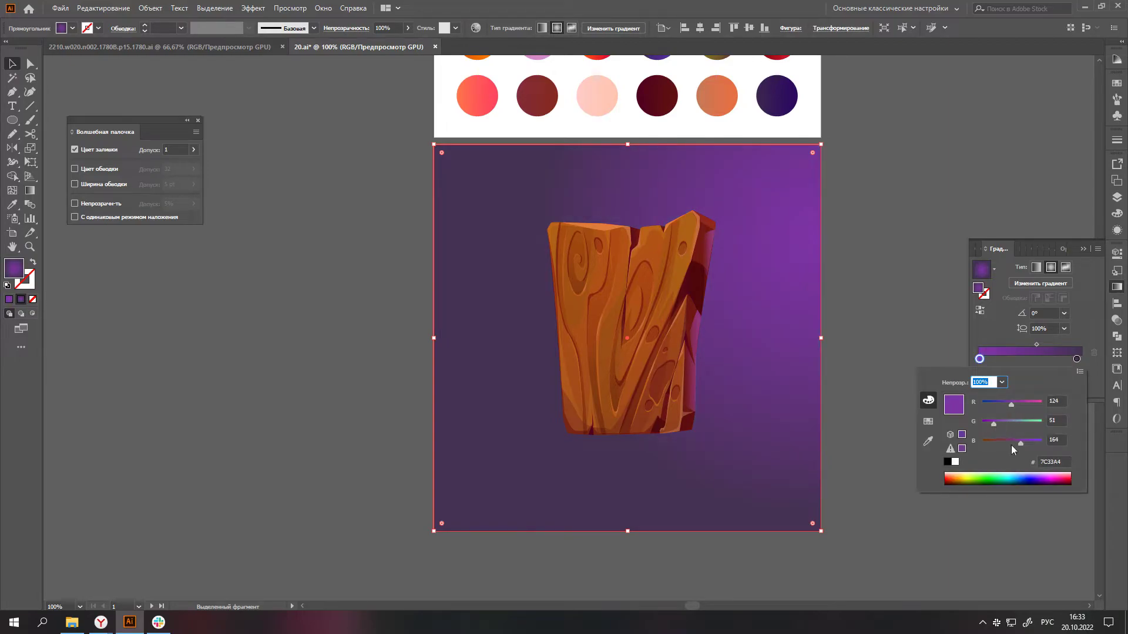
{"action": "left_click", "coordinate": [897, 304]}
- Lock the background layer and select the wood group's right-side shard path
{"action": "scroll", "coordinate": [897, 304], "scroll_direction": "down", "scroll_amount": 1, "text": "alt"}
{"action": "left_click", "coordinate": [1116, 197]}
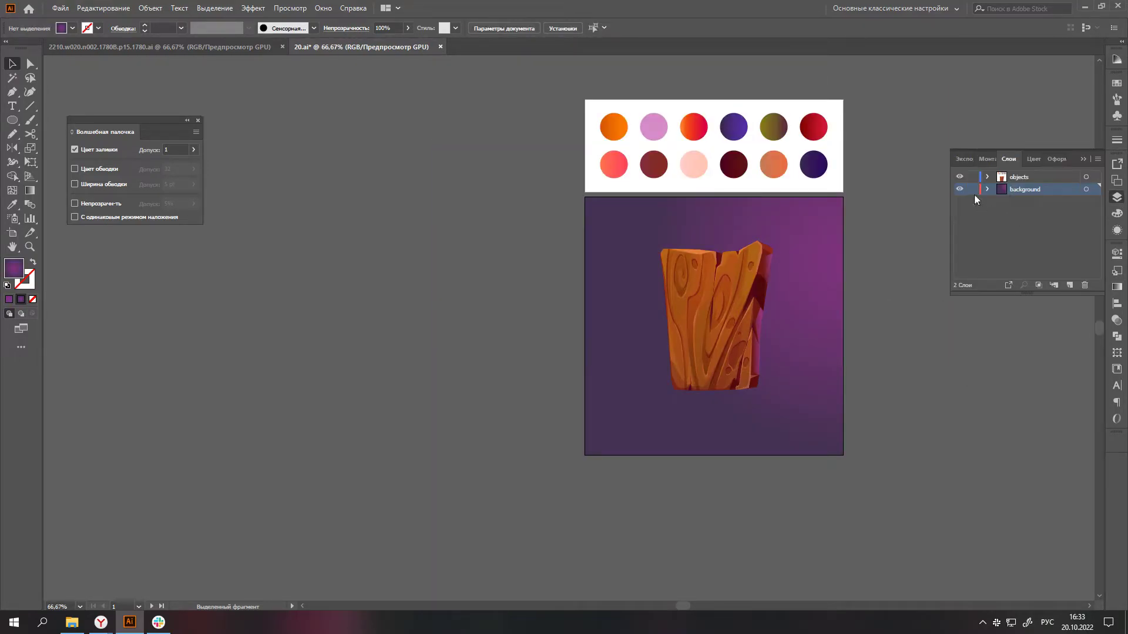
{"action": "scroll", "coordinate": [851, 329], "scroll_direction": "up", "scroll_amount": 1, "text": "alt"}
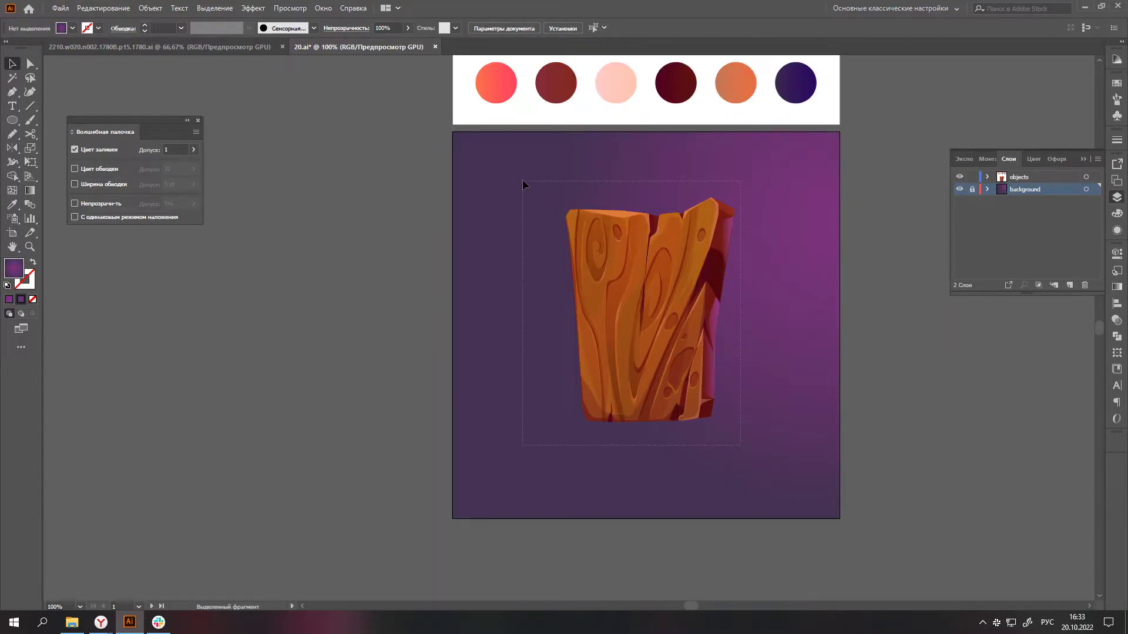
{"action": "left_click_drag", "start_coordinate": [740, 445], "coordinate": [523, 178]}
{"action": "key", "text": "a"}
{"action": "left_click", "coordinate": [712, 329]}
- Lighten the right-side shards with Screen blending at 30% opacity
{"action": "left_click", "coordinate": [728, 241], "text": "shift"}
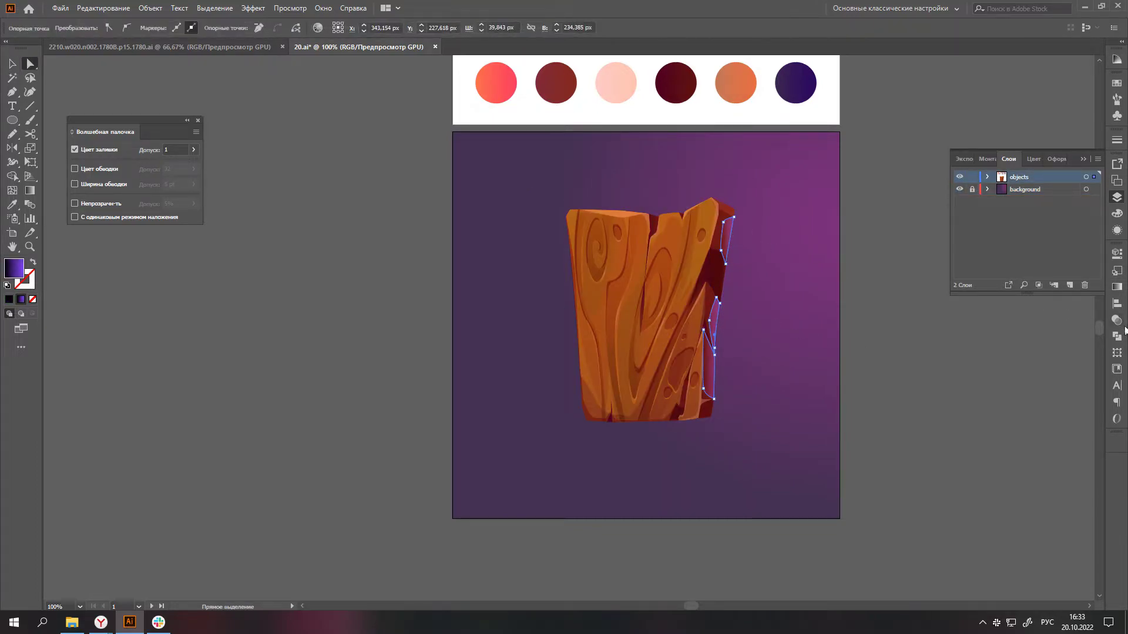
{"action": "left_click", "coordinate": [1117, 320]}
{"action": "left_click", "coordinate": [1066, 266]}
- Set the large dark side shading gradient's angle to 90°
{"action": "left_click", "coordinate": [684, 344]}
{"action": "scroll", "coordinate": [684, 343], "scroll_direction": "up", "scroll_amount": 1, "text": "alt"}
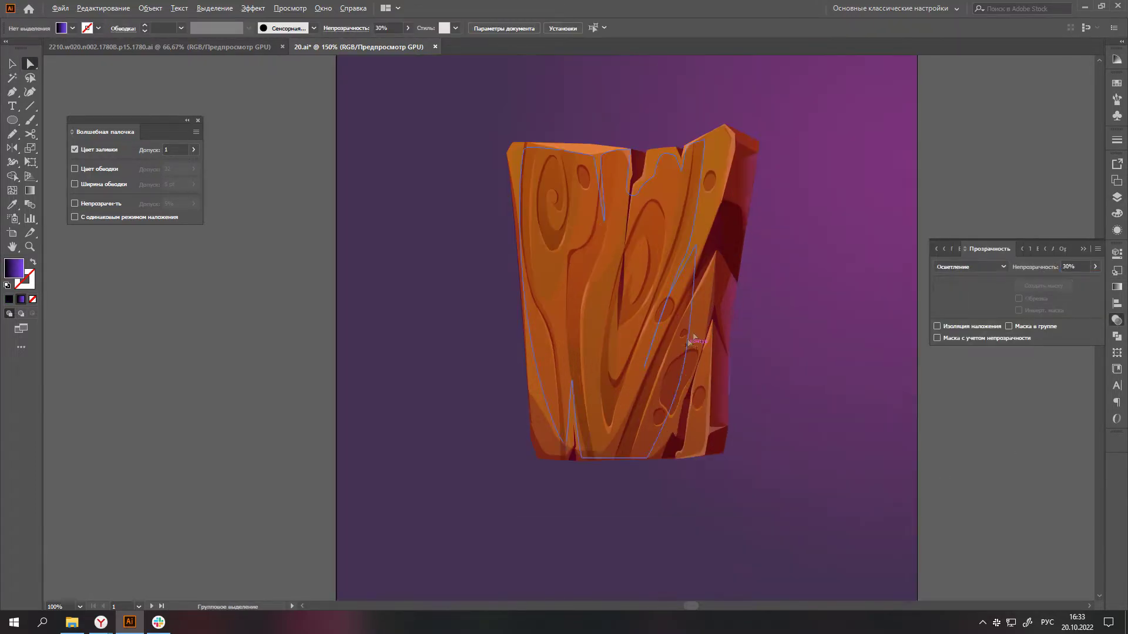
{"action": "left_click", "coordinate": [1116, 287]}
{"action": "left_click_drag", "start_coordinate": [1053, 350], "coordinate": [1055, 351]}
{"action": "left_click", "coordinate": [1064, 313]}
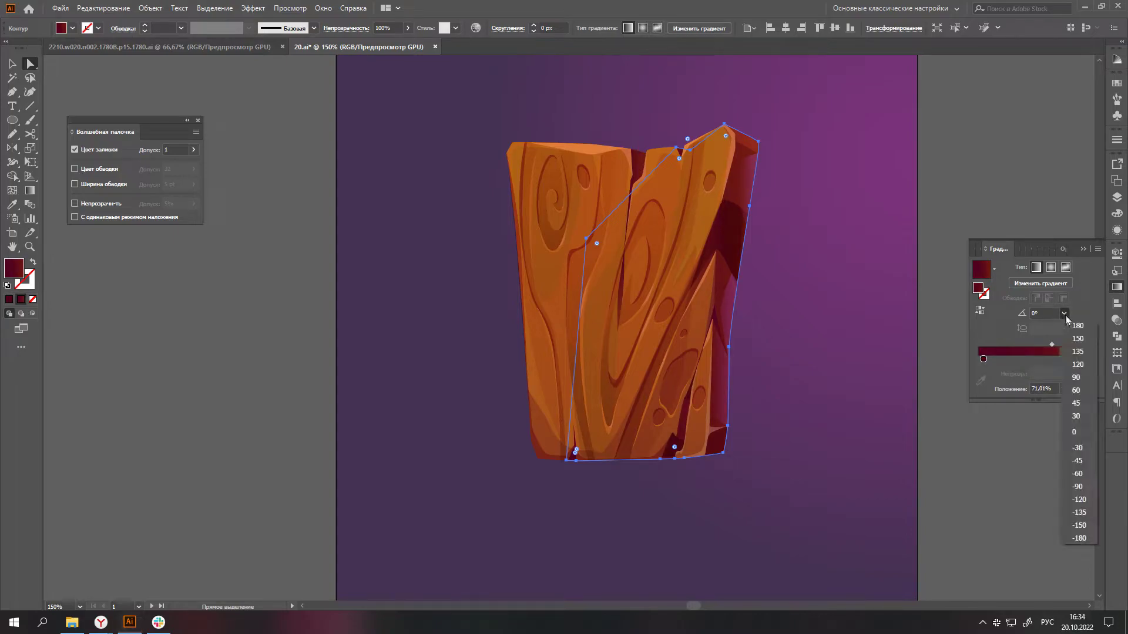
{"action": "left_click", "coordinate": [1075, 355]}
{"action": "double_click", "coordinate": [983, 359]}
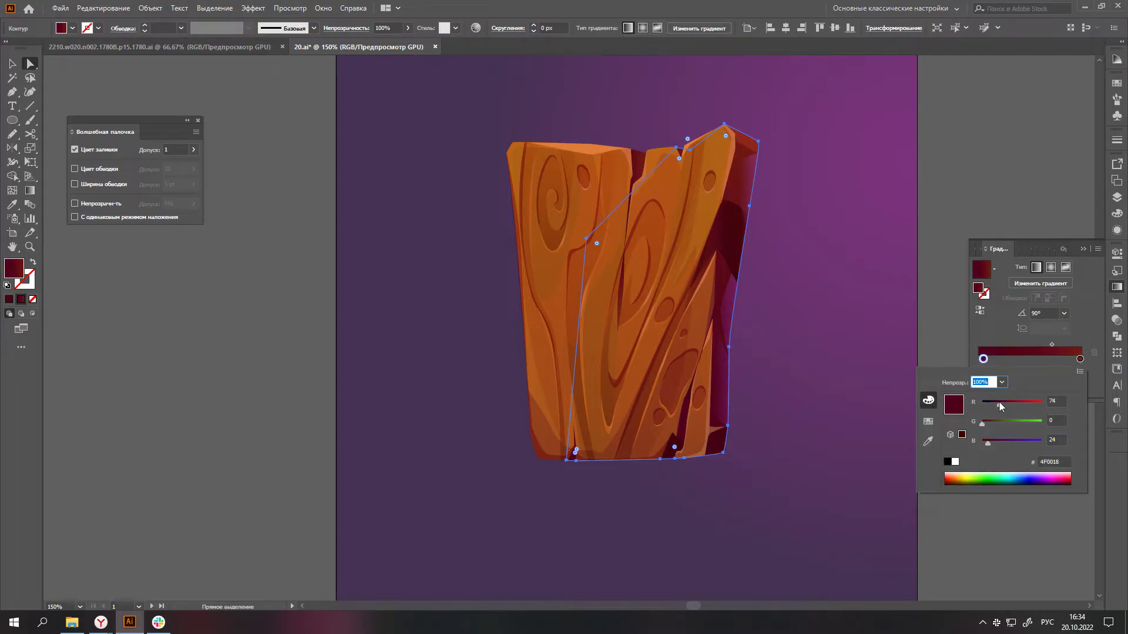
{"action": "left_click", "coordinate": [940, 353]}
- Draw a dark red rim along the plank's left and top edges and send it backward
{"action": "scroll", "coordinate": [797, 367], "scroll_direction": "down", "scroll_amount": 2, "text": "alt"}
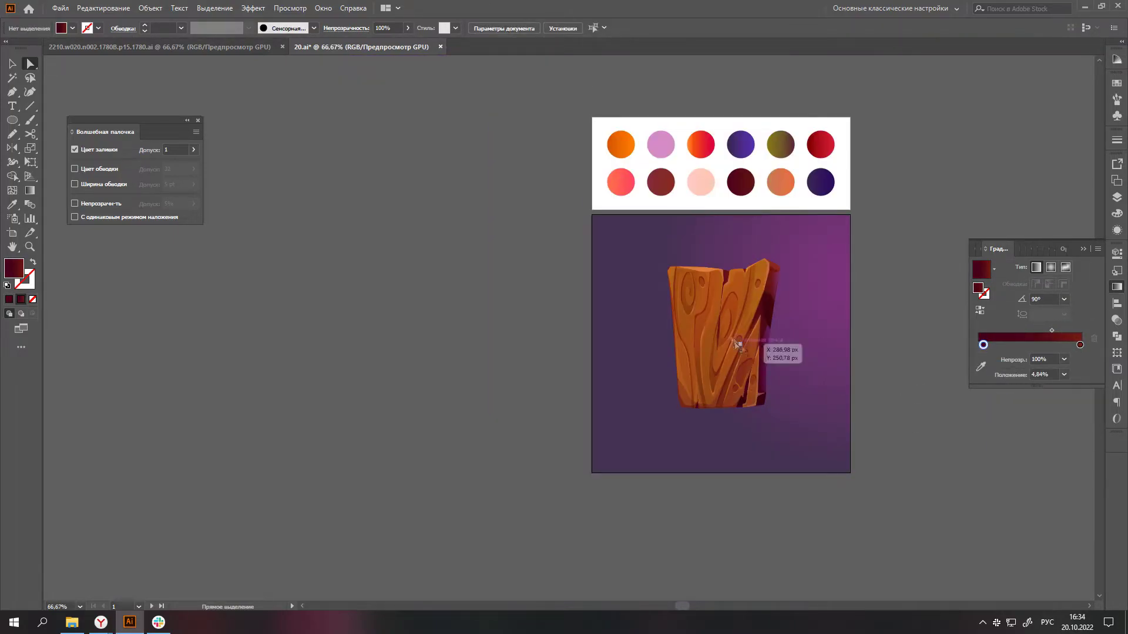
{"action": "scroll", "coordinate": [884, 356], "scroll_direction": "up", "scroll_amount": 1, "text": "alt"}
{"action": "scroll", "coordinate": [591, 352], "scroll_direction": "up", "scroll_amount": 2, "text": "alt"}
{"action": "left_click", "coordinate": [563, 439]}
{"action": "left_click", "coordinate": [551, 275]}
{"action": "left_click", "coordinate": [542, 238]}
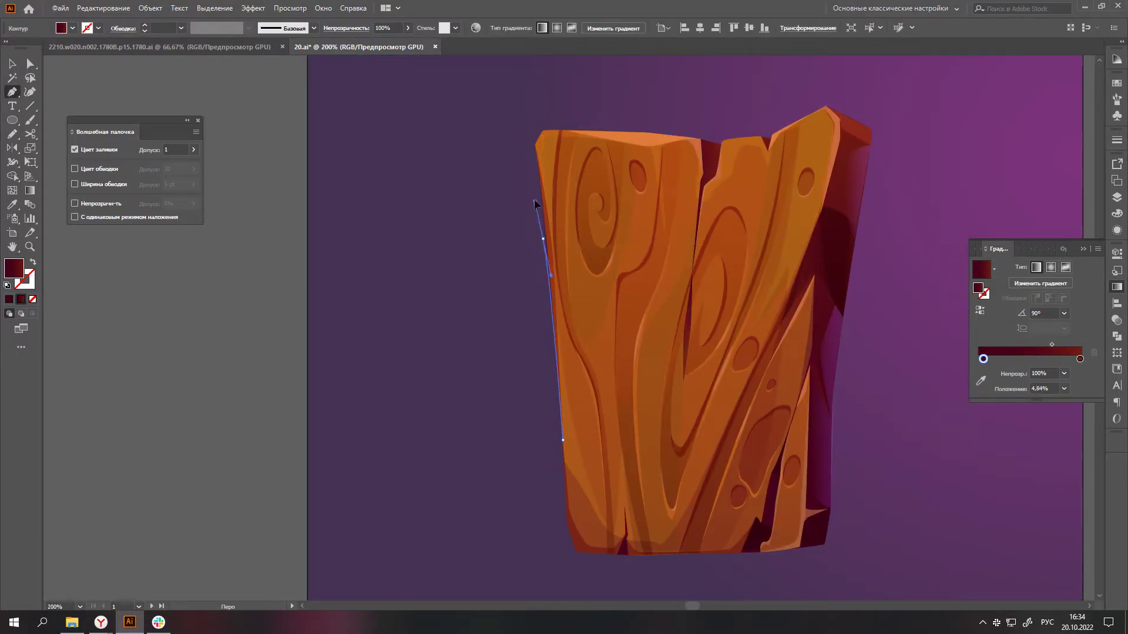
{"action": "left_click", "coordinate": [530, 147]}
{"action": "scroll", "coordinate": [530, 147], "scroll_direction": "up", "scroll_amount": 3, "text": "alt"}
{"action": "left_click", "coordinate": [828, 156]}
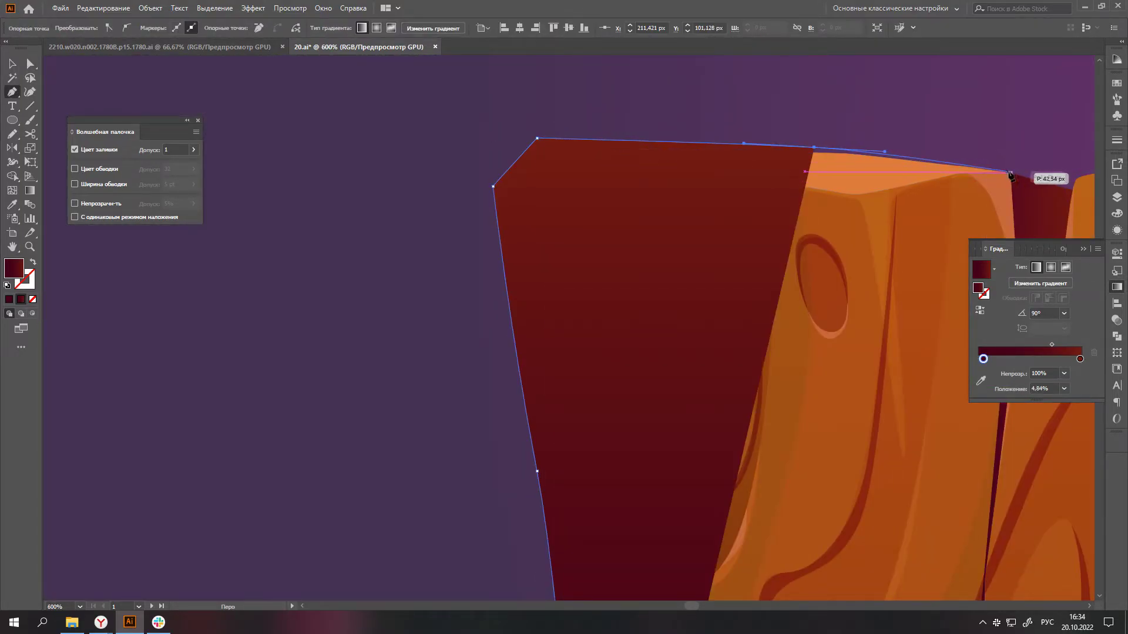
{"action": "left_click", "coordinate": [1011, 174]}
{"action": "key", "text": "ctrl+bracketleft"}
{"action": "key", "text": "ctrl+bracketleft"}
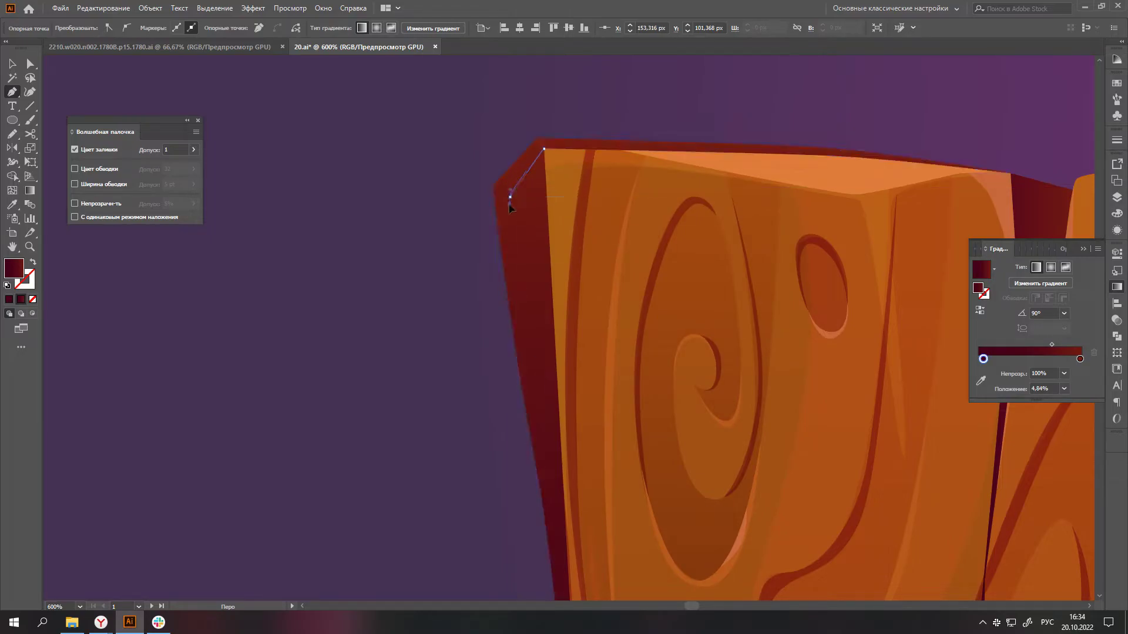
- Nudge the front board's left outline anchor to reveal the dark red rim
{"action": "scroll", "coordinate": [510, 132], "scroll_direction": "down", "scroll_amount": 2}
{"action": "scroll", "coordinate": [549, 365], "scroll_direction": "down", "scroll_amount": 2, "text": "alt"}
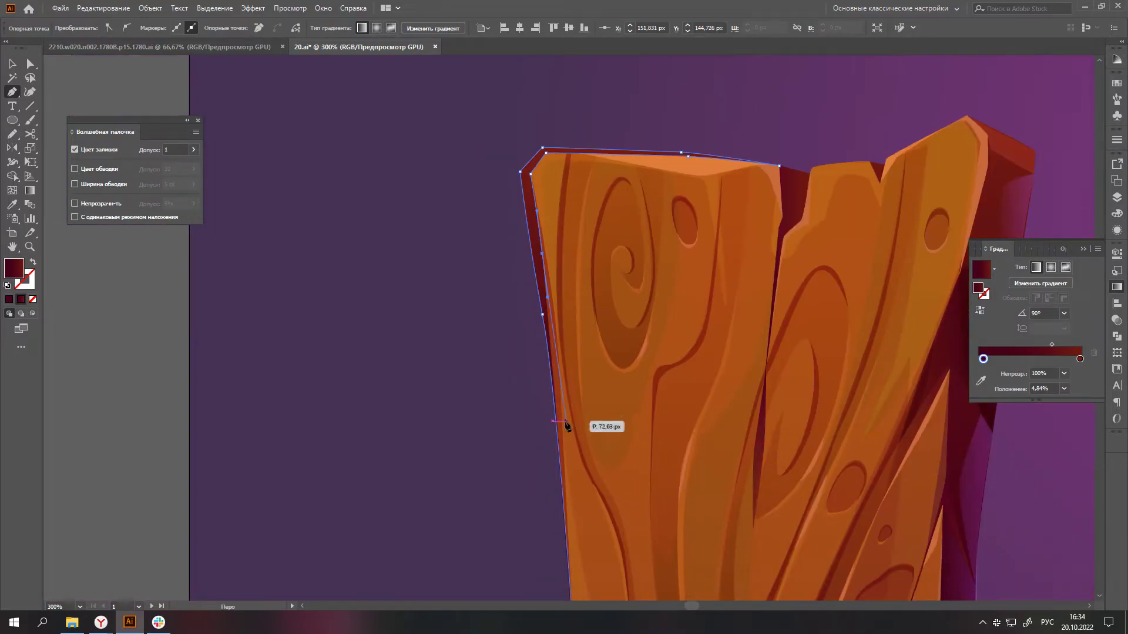
{"action": "scroll", "coordinate": [566, 428], "scroll_direction": "down", "scroll_amount": 3}
{"action": "scroll", "coordinate": [569, 461], "scroll_direction": "down", "scroll_amount": 2}
{"action": "scroll", "coordinate": [572, 460], "scroll_direction": "down", "scroll_amount": 3, "text": "alt"}
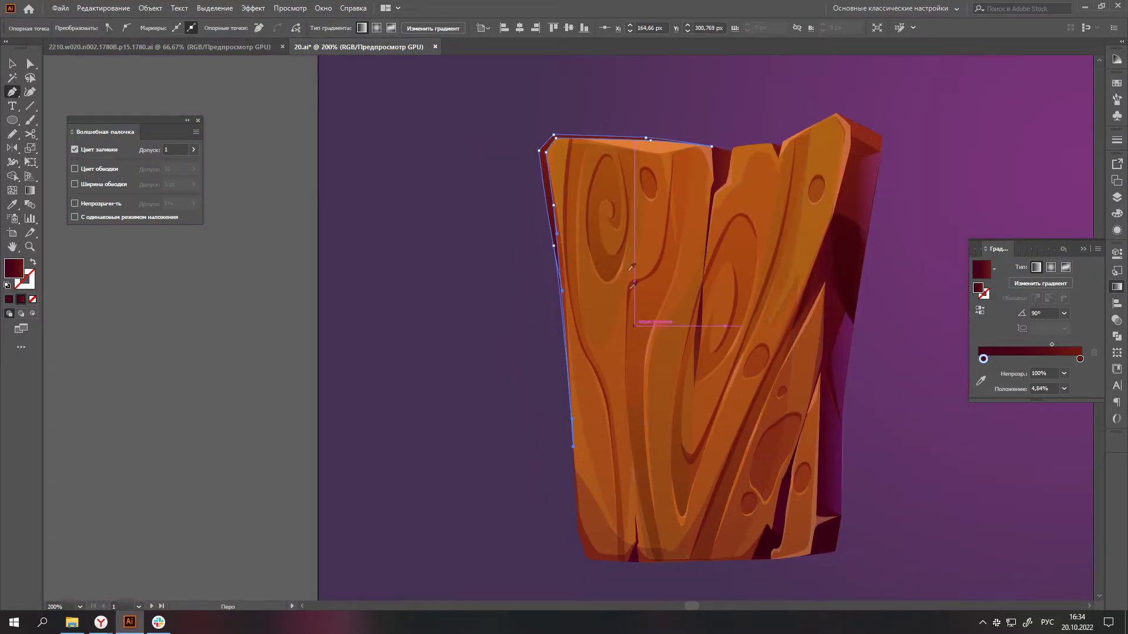
{"action": "key", "text": "a"}
{"action": "scroll", "coordinate": [646, 216], "scroll_direction": "up", "scroll_amount": 5, "text": "alt"}
{"action": "left_click", "coordinate": [646, 215]}
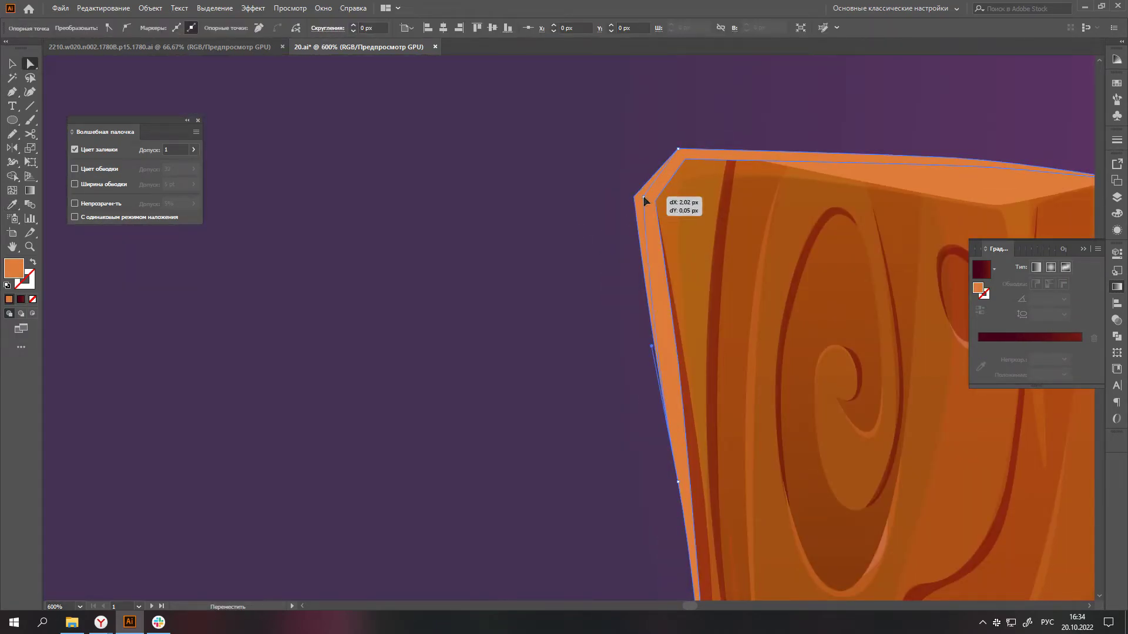
{"action": "scroll", "coordinate": [643, 196], "scroll_direction": "down", "scroll_amount": 2}
{"action": "left_click", "coordinate": [698, 519]}
{"action": "key", "text": "ctrl+shift+a"}
{"action": "scroll", "coordinate": [855, 396], "scroll_direction": "down", "scroll_amount": 4, "text": "alt"}
{"action": "scroll", "coordinate": [868, 390], "scroll_direction": "down", "scroll_amount": 2, "text": "alt"}
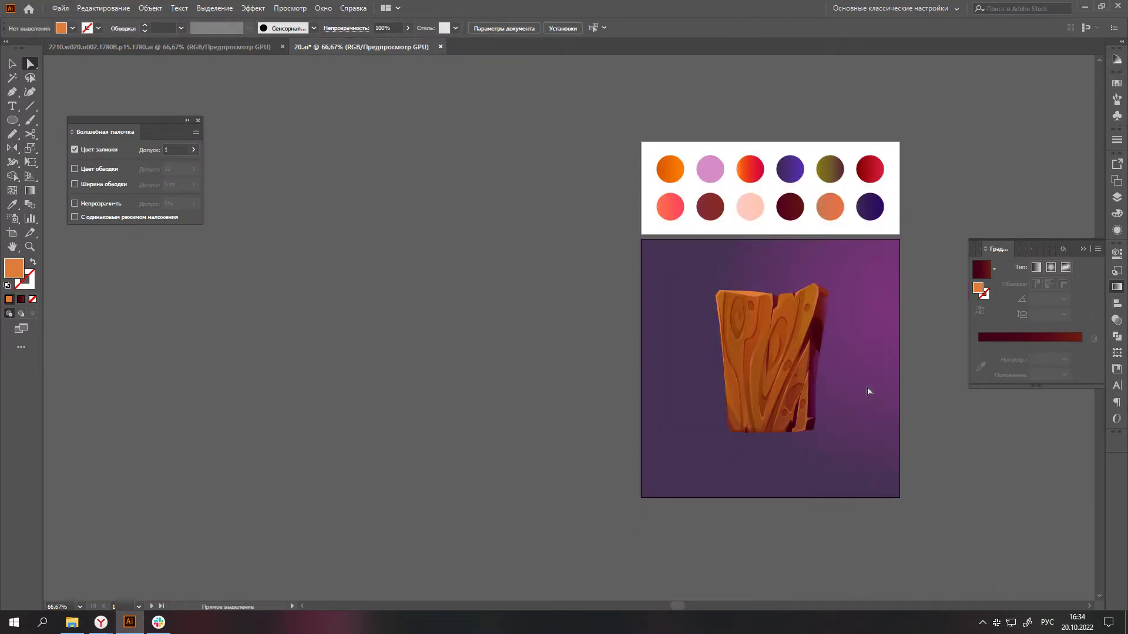
- Reshape the plank's top-edge curve by dragging its anchor with Direct Selection
{"action": "scroll", "coordinate": [850, 289], "scroll_direction": "up", "scroll_amount": 3, "text": "alt"}
{"action": "scroll", "coordinate": [850, 289], "scroll_direction": "up", "scroll_amount": 4, "text": "alt"}
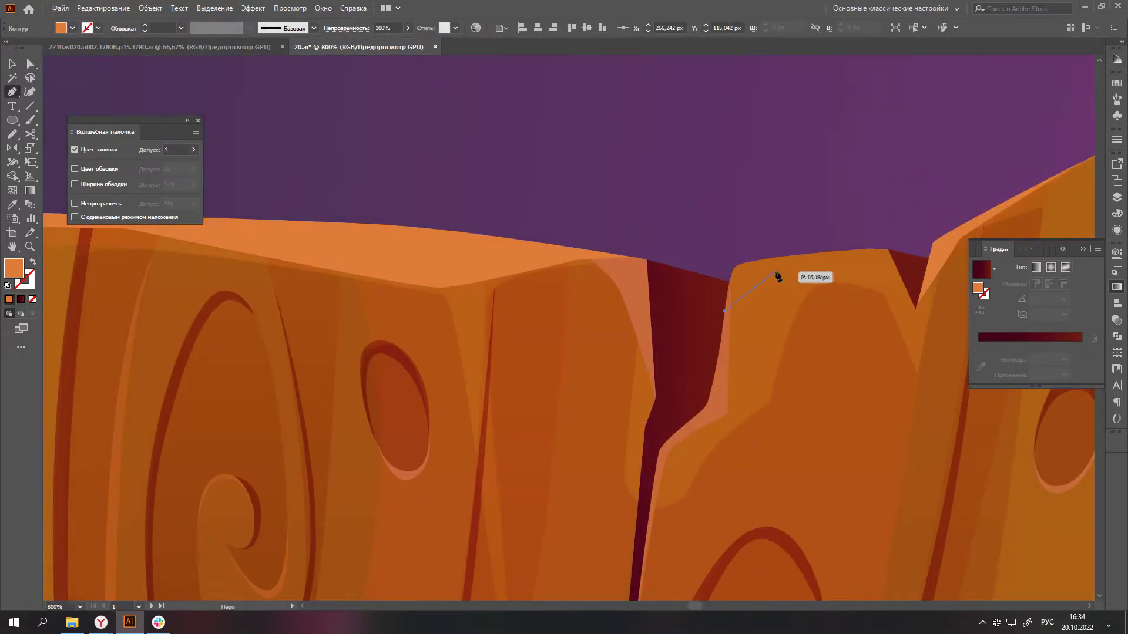
{"action": "left_click_drag", "start_coordinate": [825, 252], "coordinate": [738, 266]}
{"action": "key", "text": "a"}
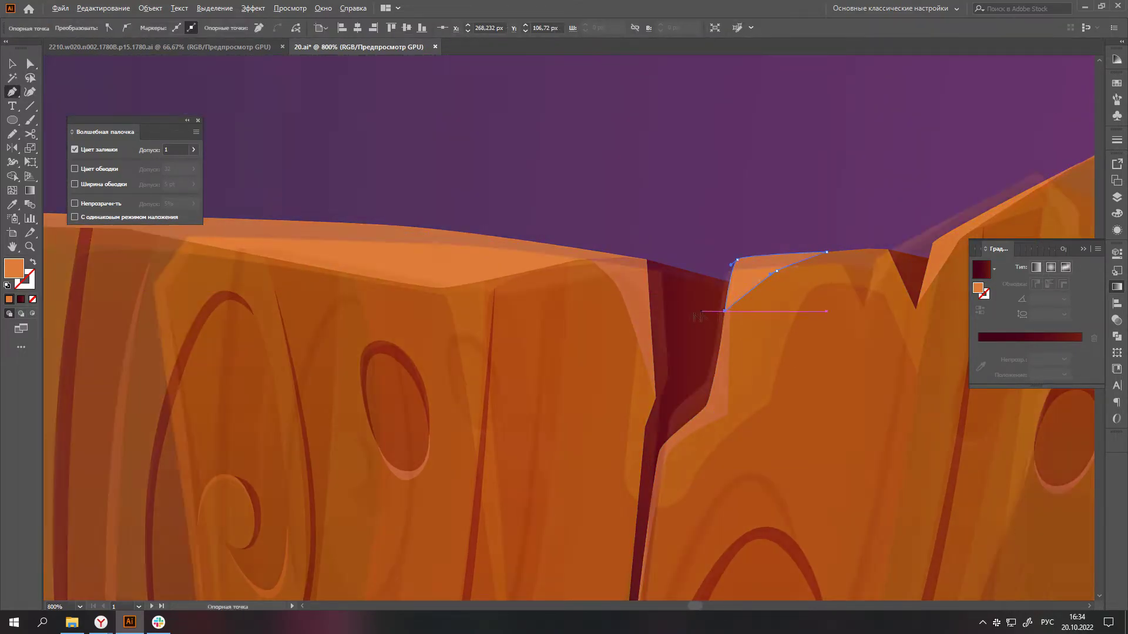
{"action": "key", "text": "ctrl+shift+a"}
{"action": "scroll", "coordinate": [855, 361], "scroll_direction": "down", "scroll_amount": 4, "text": "alt"}
{"action": "scroll", "coordinate": [811, 346], "scroll_direction": "down", "scroll_amount": 2}
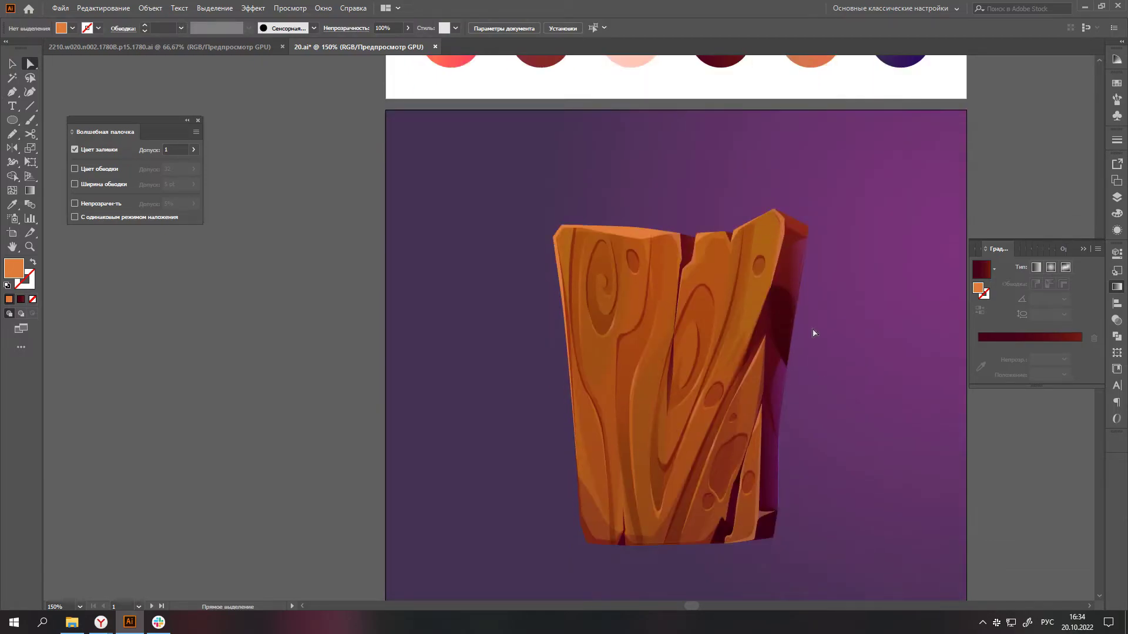
{"action": "scroll", "coordinate": [813, 329], "scroll_direction": "up", "scroll_amount": 3, "text": "alt"}
{"action": "scroll", "coordinate": [756, 259], "scroll_direction": "up", "scroll_amount": 1, "text": "alt"}
{"action": "left_click", "coordinate": [701, 161]}
{"action": "key", "text": "ctrl+shift+a"}
{"action": "key", "text": "ctrl+0"}
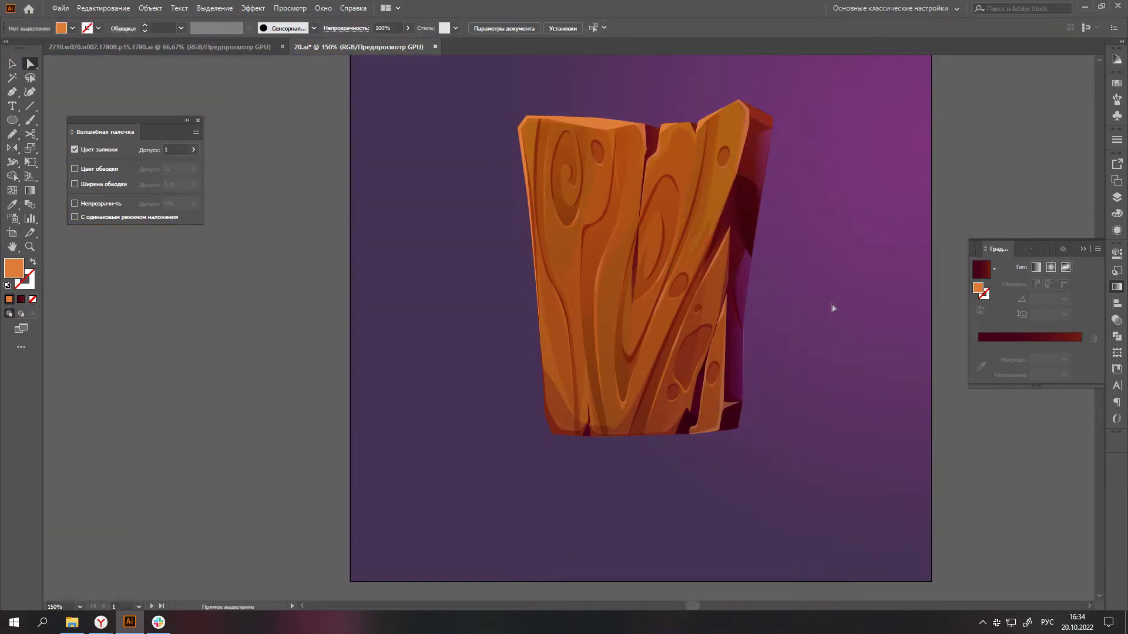
- Draw a closed thin crack sliver along a grain line beside the central crack
{"action": "scroll", "coordinate": [727, 302], "scroll_direction": "up", "scroll_amount": 4, "text": "alt"}
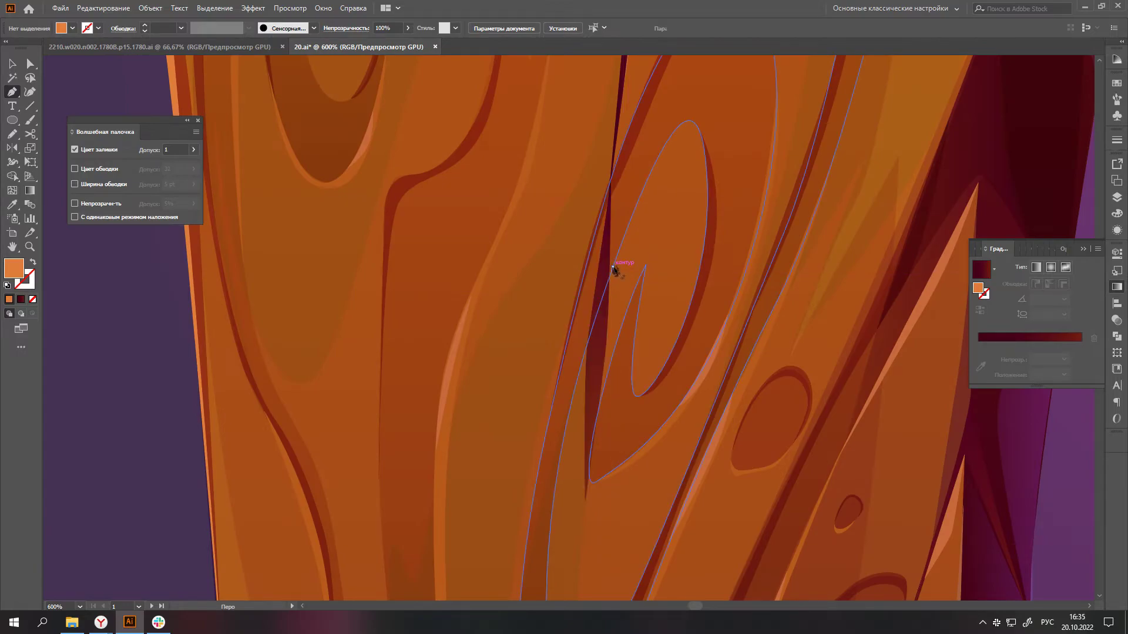
{"action": "left_click", "coordinate": [595, 300]}
{"action": "left_click", "coordinate": [683, 118]}
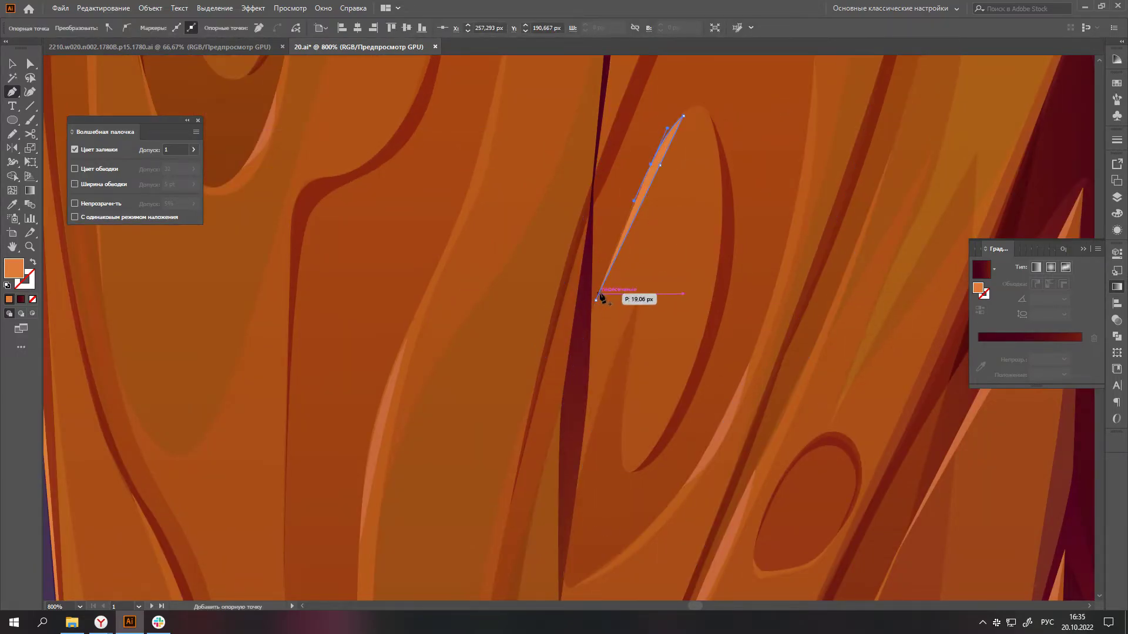
{"action": "left_click", "coordinate": [596, 300]}
{"action": "key", "text": "ctrl+shift+a"}
{"action": "key", "text": "ctrl+0"}
{"action": "scroll", "coordinate": [777, 388], "scroll_direction": "down", "scroll_amount": 2, "text": "alt"}
- Check the wood group, then start a new path at the plank's bottom edge
{"action": "key", "text": "v"}
{"action": "left_click", "coordinate": [692, 294]}
{"action": "left_click", "coordinate": [942, 470]}
{"action": "scroll", "coordinate": [749, 478], "scroll_direction": "down", "scroll_amount": 1, "text": "alt"}
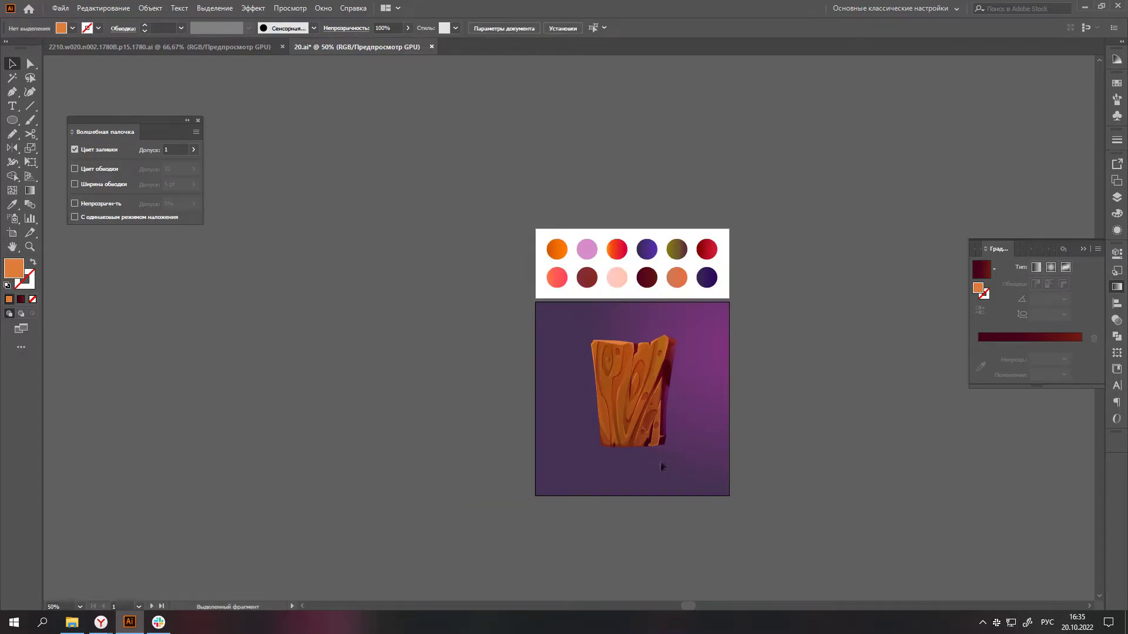
{"action": "scroll", "coordinate": [662, 468], "scroll_direction": "up", "scroll_amount": 1, "text": "alt"}
{"action": "key", "text": "p"}
{"action": "left_click", "coordinate": [643, 436]}
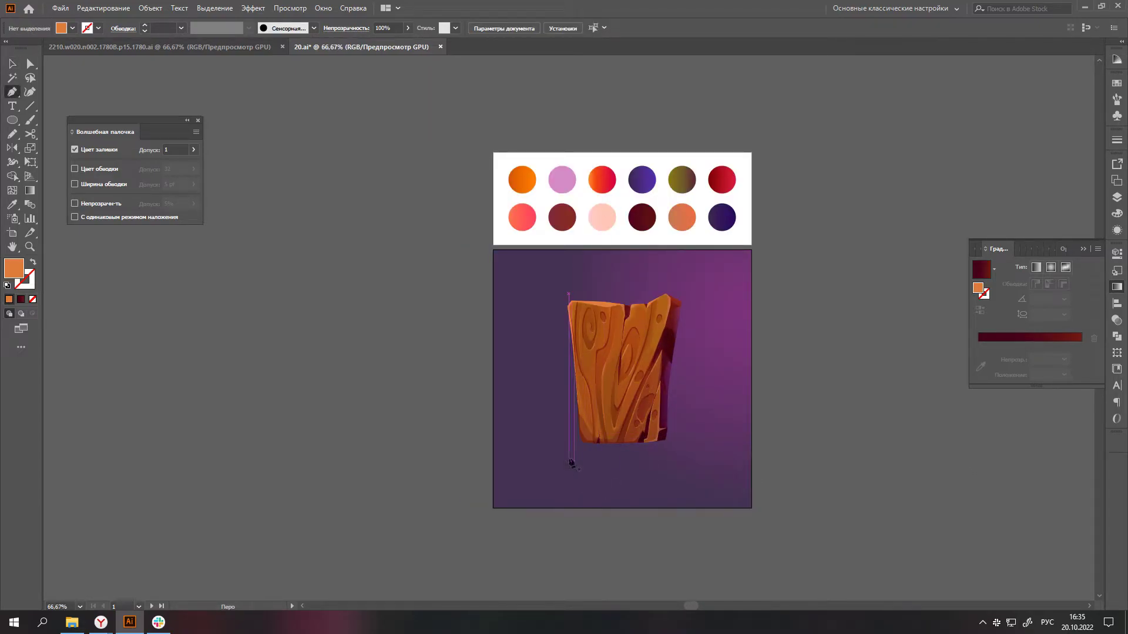
- Add a curved lower-left point, then give the ellipse the dark purple background colour
{"action": "left_click_drag", "start_coordinate": [572, 448], "coordinate": [637, 423]}
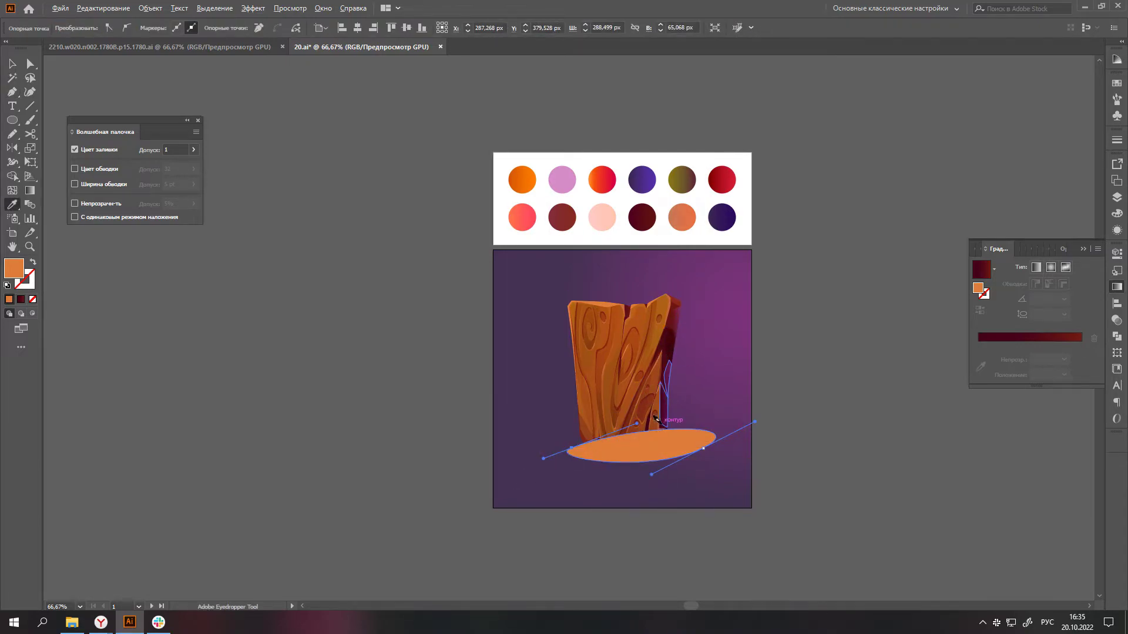
{"action": "scroll", "coordinate": [657, 418], "scroll_direction": "up", "scroll_amount": 1}
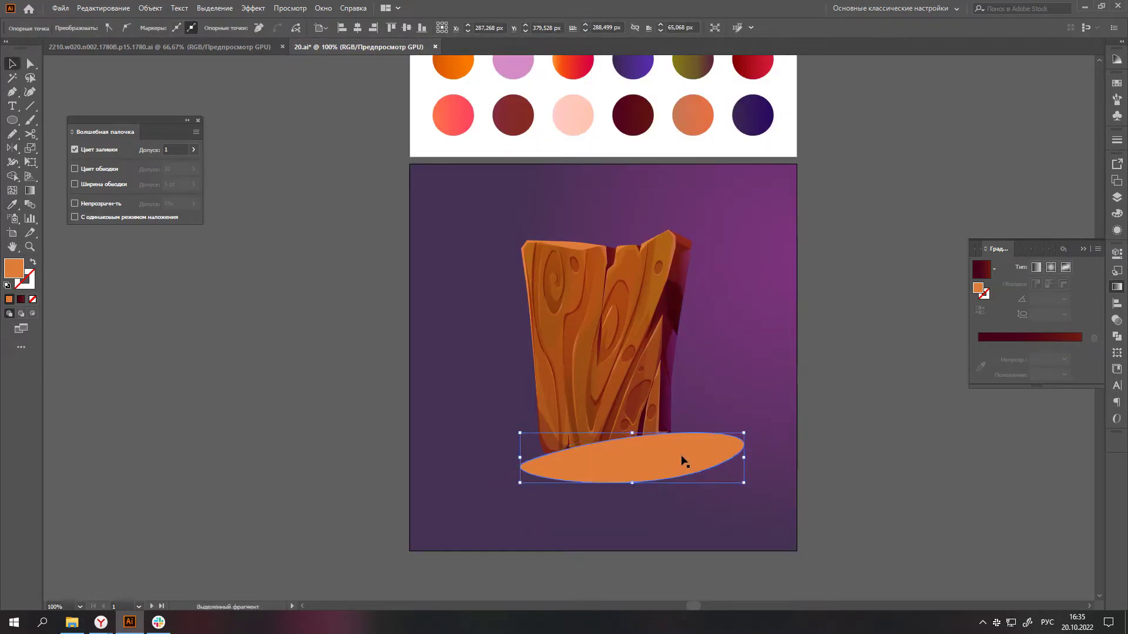
{"action": "key", "text": "i"}
{"action": "left_click", "coordinate": [679, 417]}
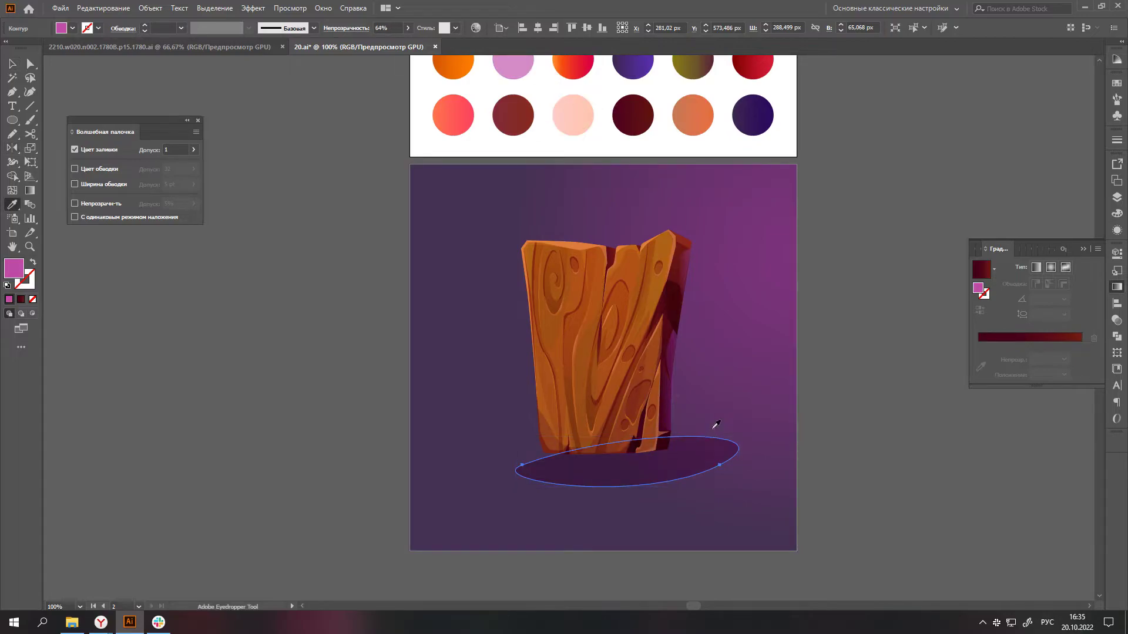
{"action": "scroll", "coordinate": [715, 424], "scroll_direction": "down", "scroll_amount": 1}
- Reshape the shadow ellipse by dragging one of its anchors
{"action": "key", "text": "a"}
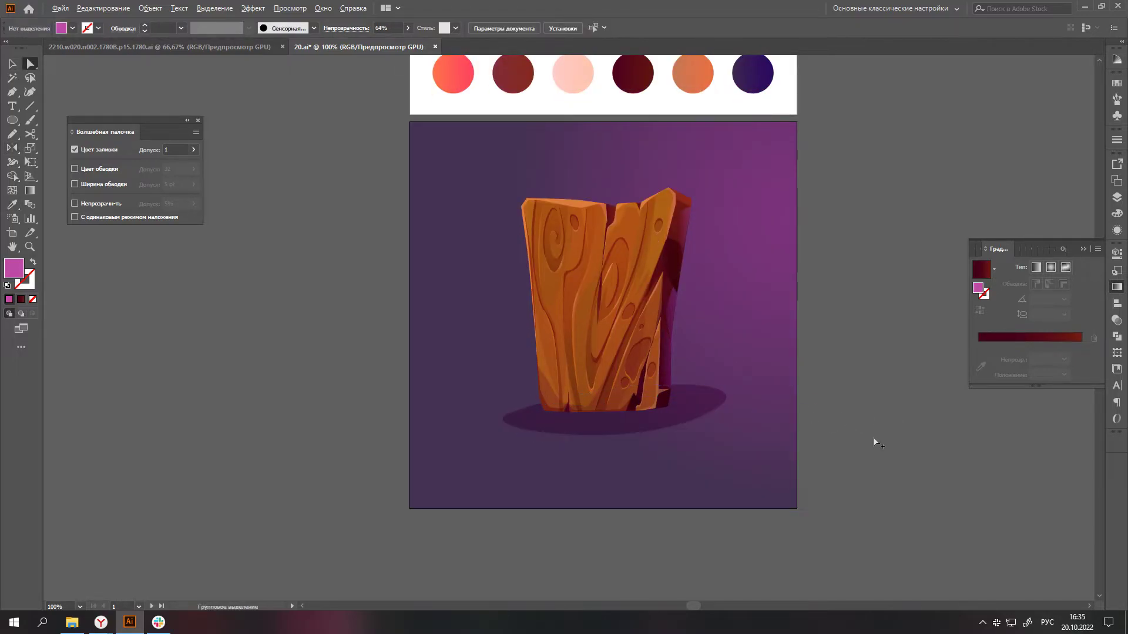
{"action": "scroll", "coordinate": [813, 423], "scroll_direction": "down", "scroll_amount": 2}
{"action": "scroll", "coordinate": [775, 431], "scroll_direction": "up", "scroll_amount": 3}
{"action": "left_click_drag", "start_coordinate": [776, 444], "coordinate": [792, 473]}
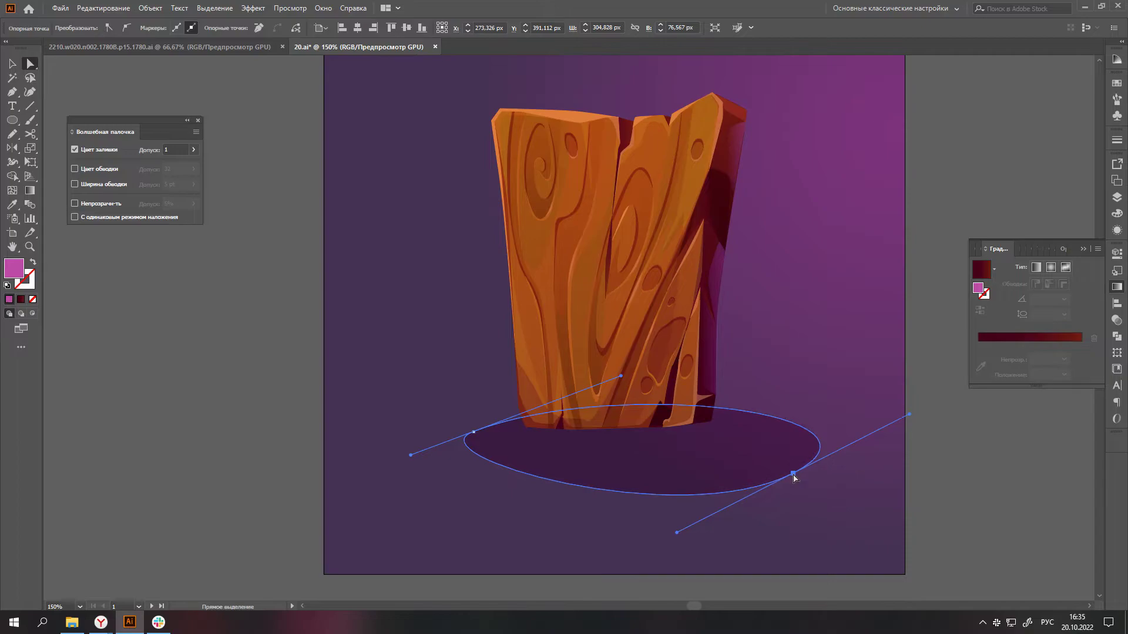
{"action": "scroll", "coordinate": [792, 474], "scroll_direction": "down", "scroll_amount": 3}
{"action": "left_click", "coordinate": [879, 517]}
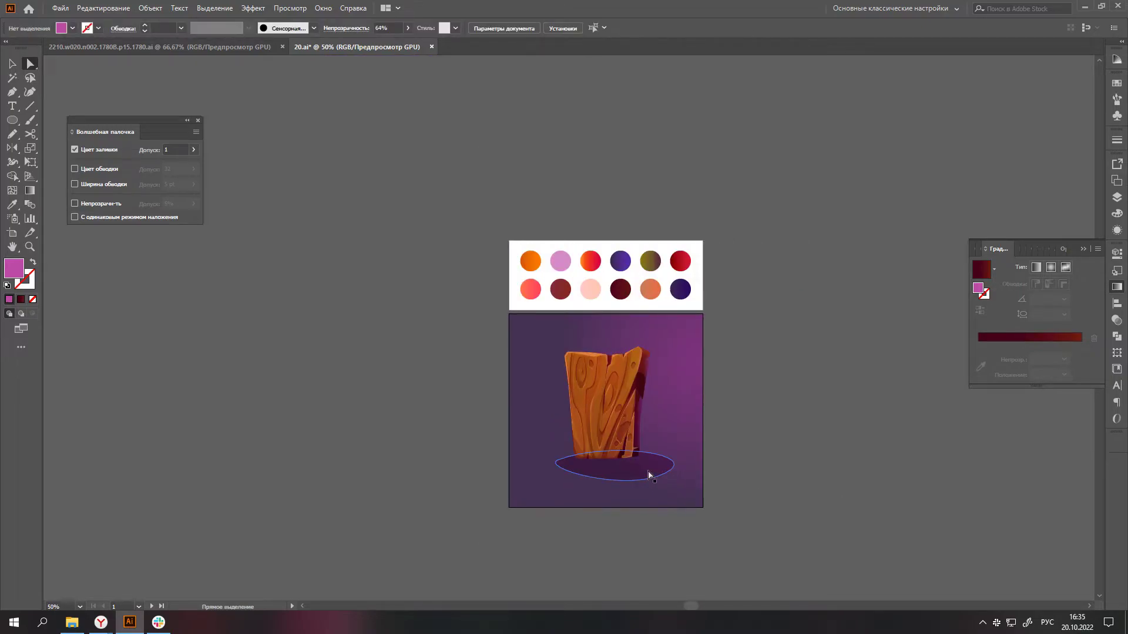
- Duplicate the plank below, squash the copy, and Unite it into one shape
{"action": "key", "text": "v"}
{"action": "left_click", "coordinate": [593, 414]}
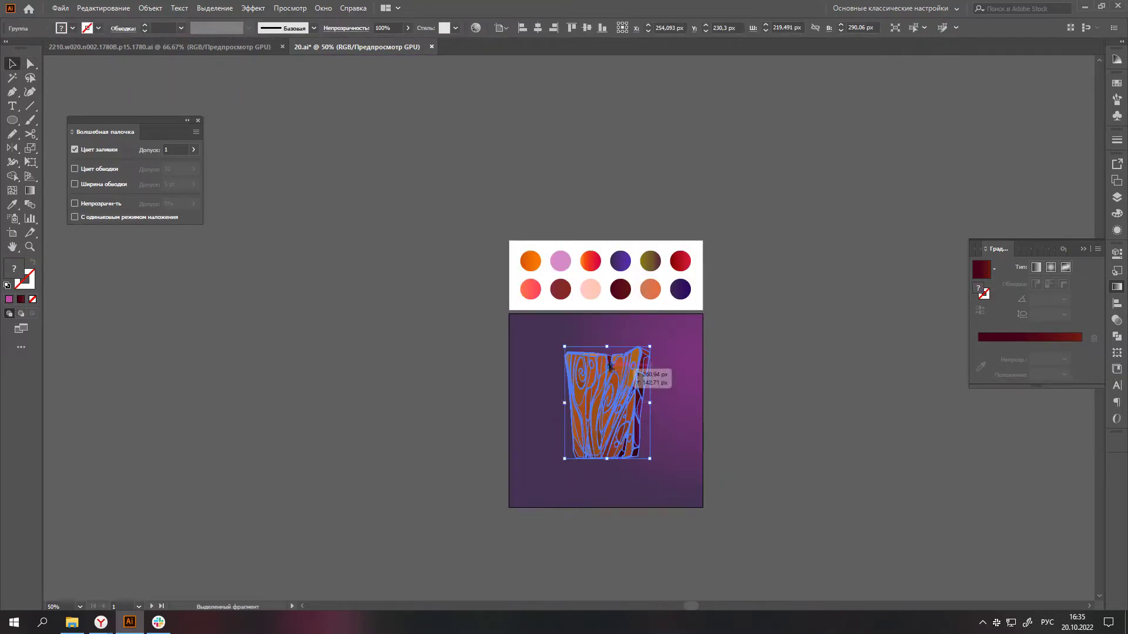
{"action": "left_click_drag", "start_coordinate": [611, 367], "coordinate": [611, 511]}
{"action": "left_click_drag", "start_coordinate": [606, 602], "coordinate": [607, 507]}
{"action": "left_click", "coordinate": [1117, 336]}
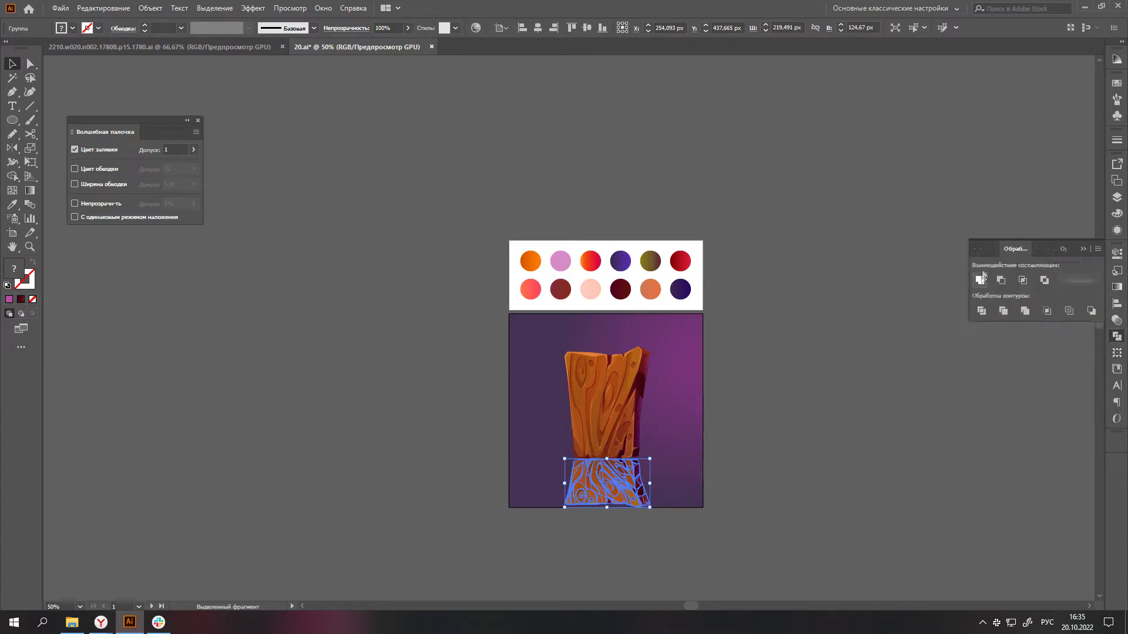
{"action": "left_click", "coordinate": [981, 278]}
- Give the merged copy the translucent shadow colour and skew its corners into perspective
{"action": "key", "text": "e"}
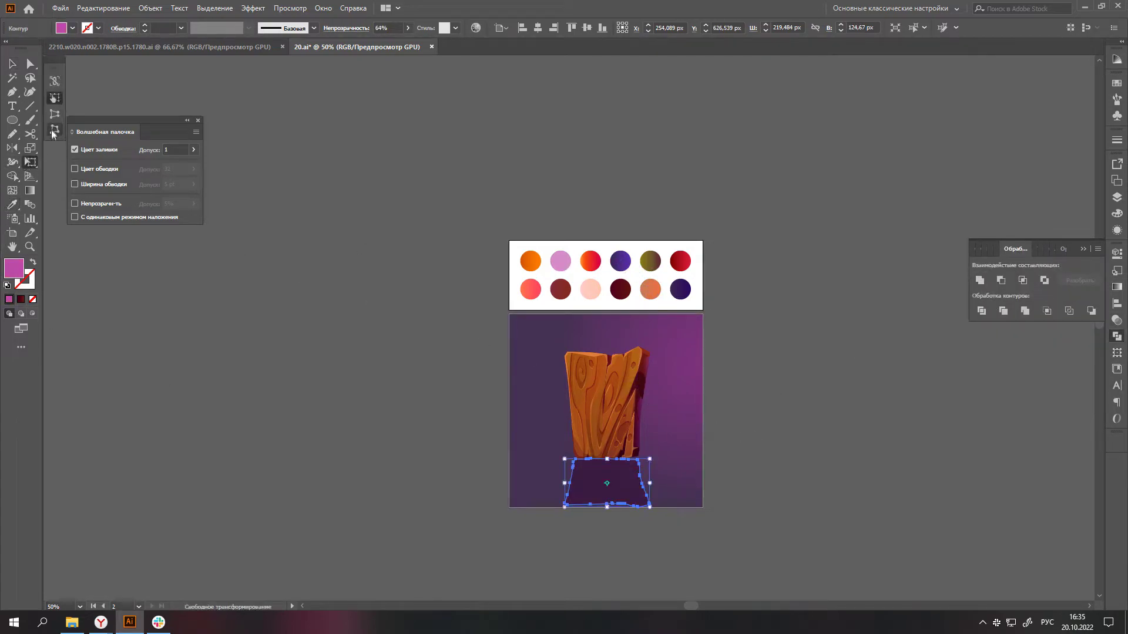
{"action": "key", "text": "ctrl+plus"}
{"action": "left_click_drag", "start_coordinate": [550, 500], "coordinate": [516, 481]}
{"action": "left_click_drag", "start_coordinate": [664, 499], "coordinate": [735, 430]}
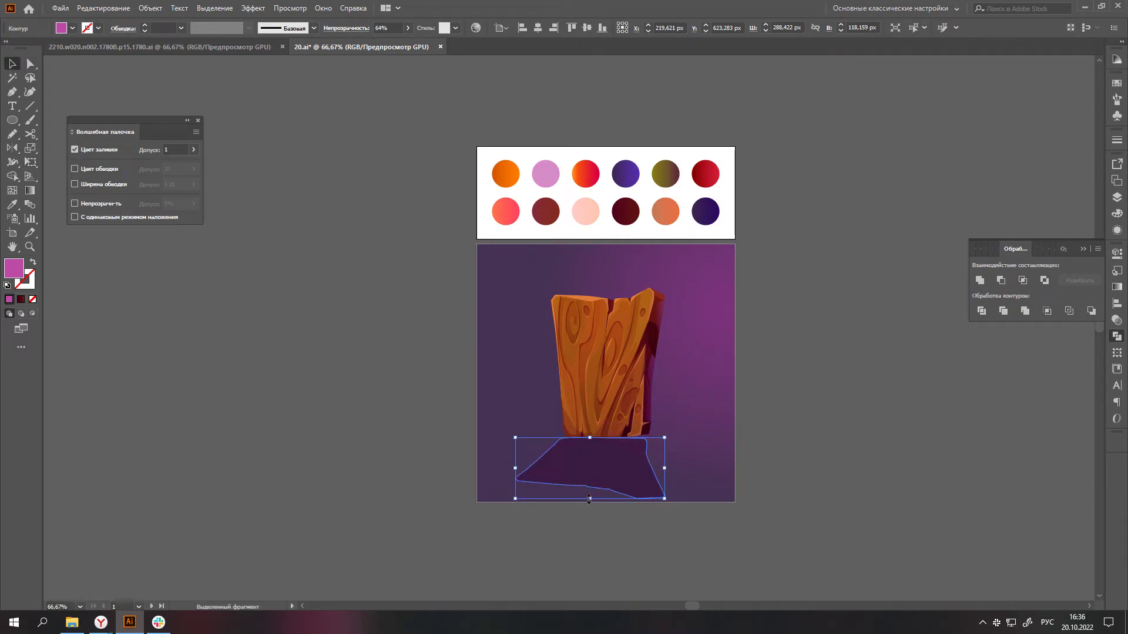
- Flip and mirror the shadow copy so it extends right beneath the plank
{"action": "left_click_drag", "start_coordinate": [664, 498], "coordinate": [665, 374]}
{"action": "left_click_drag", "start_coordinate": [515, 407], "coordinate": [716, 406]}
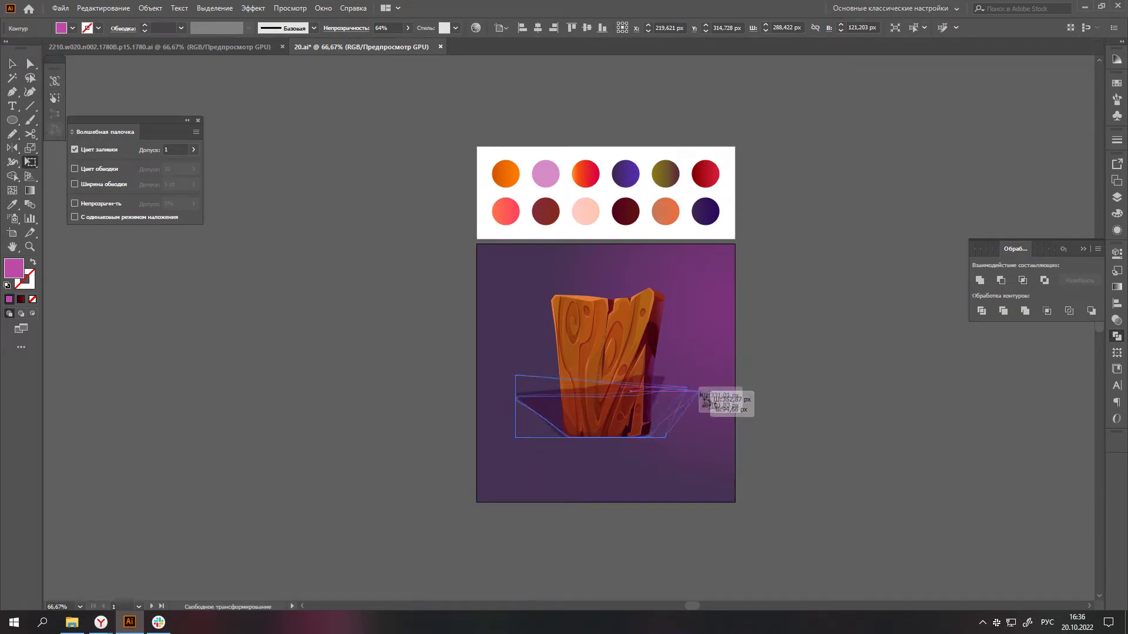
{"action": "scroll", "coordinate": [612, 445], "scroll_direction": "up", "scroll_amount": 2}
{"action": "left_click_drag", "start_coordinate": [569, 449], "coordinate": [474, 449]}
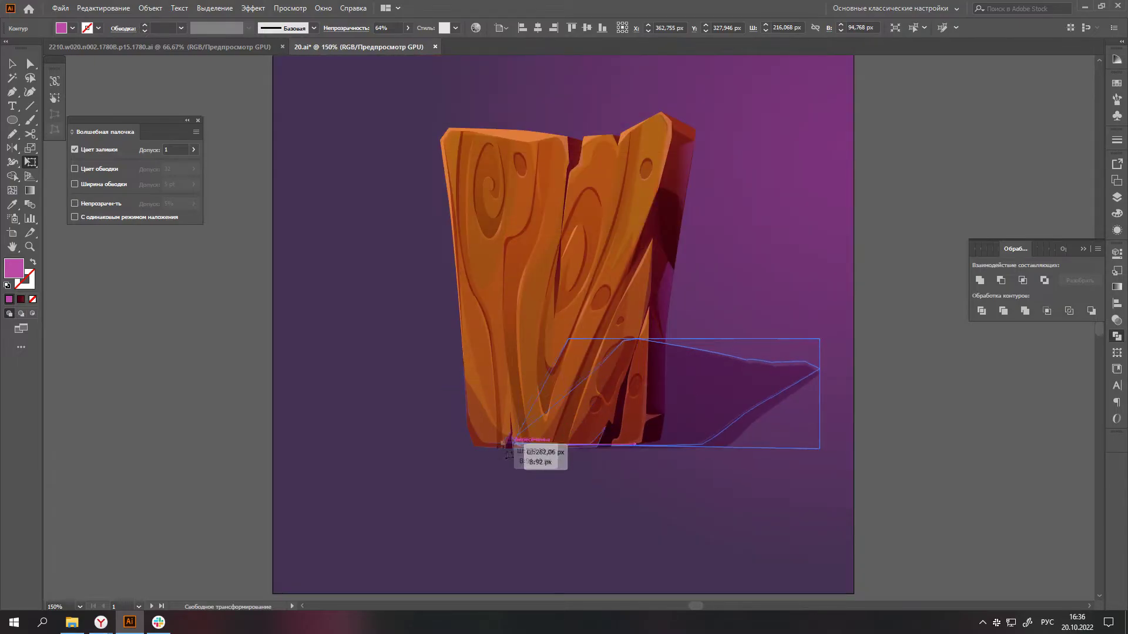
{"action": "key", "text": "v"}
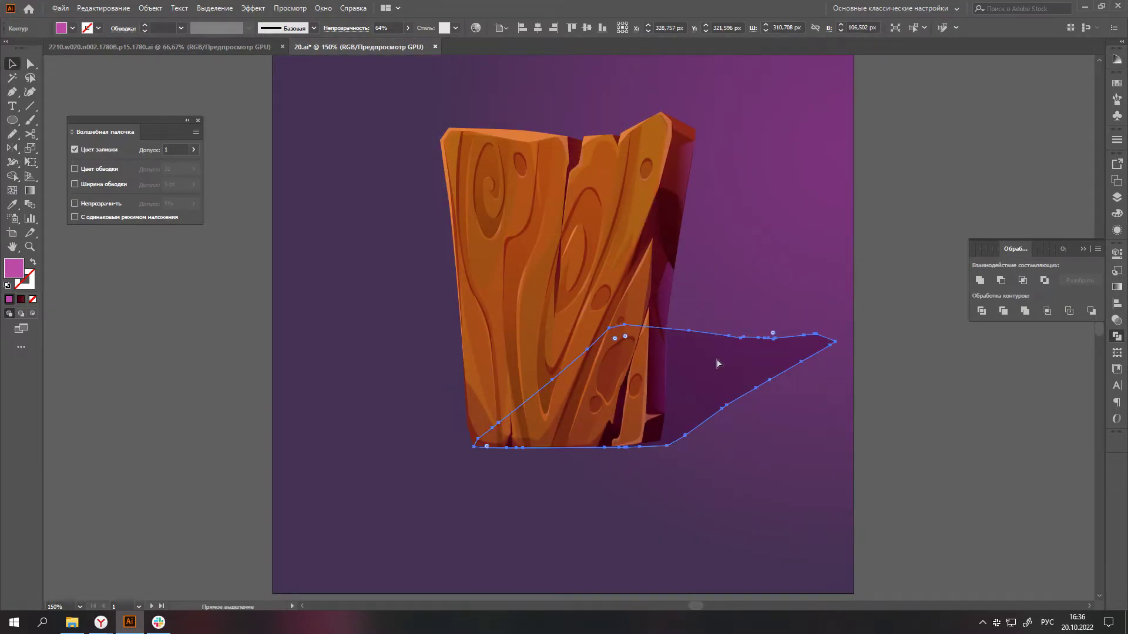
{"action": "scroll", "coordinate": [719, 370], "scroll_direction": "down", "scroll_amount": 2}
- Flatten the cast shadow by lowering its top edge with Free Transform
{"action": "key", "text": "e"}
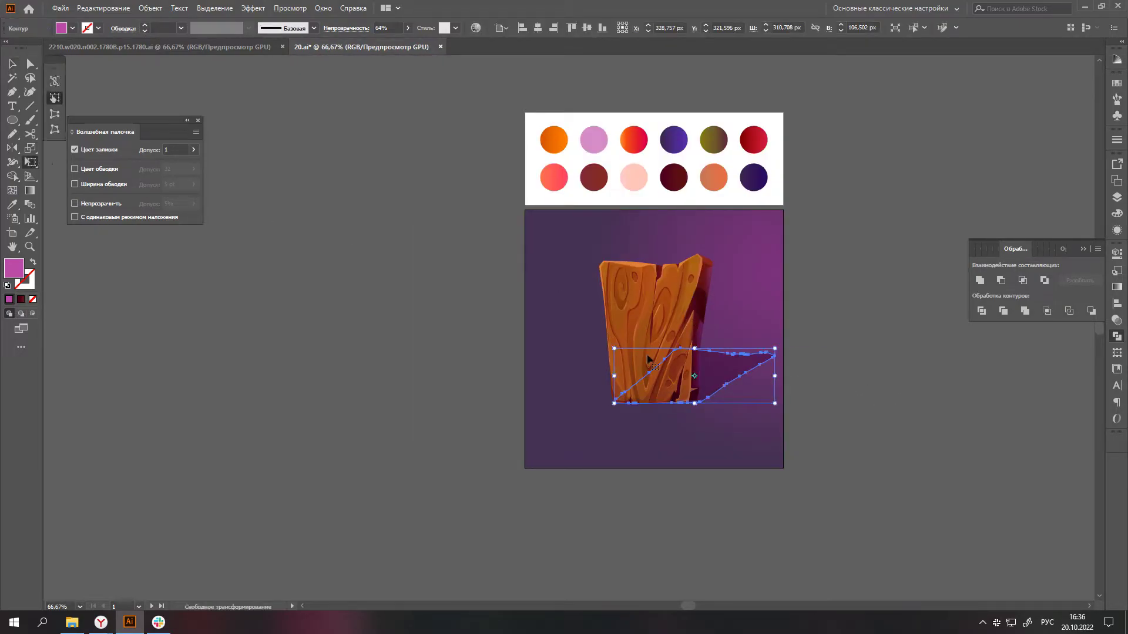
{"action": "left_click_drag", "start_coordinate": [693, 348], "coordinate": [694, 381]}
{"action": "key", "text": "v"}
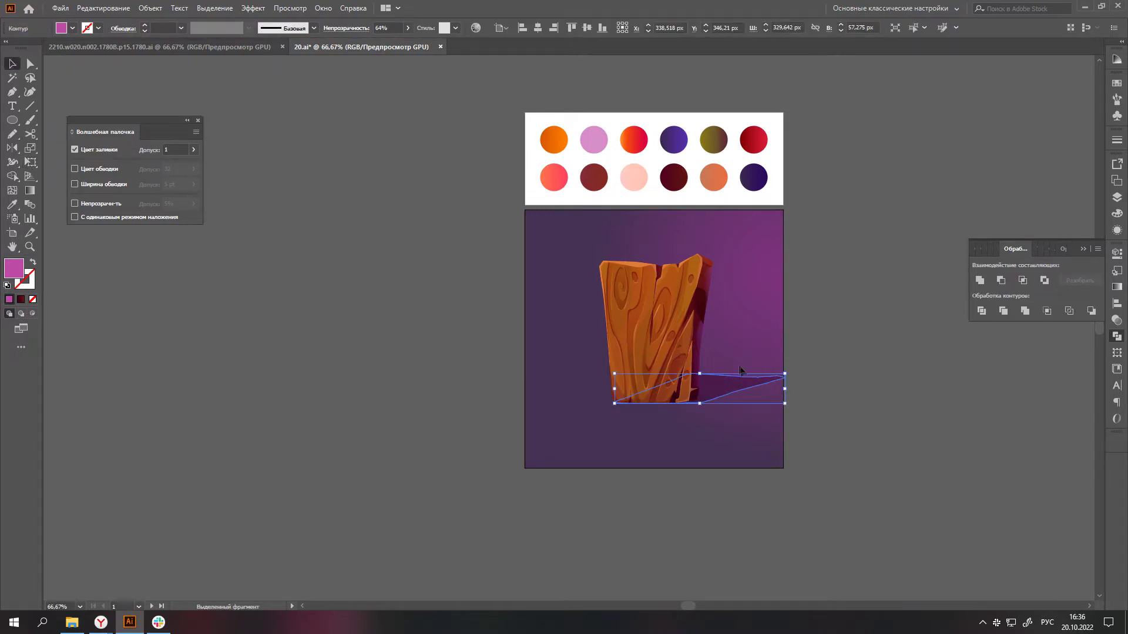
{"action": "scroll", "coordinate": [727, 352], "scroll_direction": "up", "scroll_amount": 3}
{"action": "scroll", "coordinate": [705, 417], "scroll_direction": "down", "scroll_amount": 2}
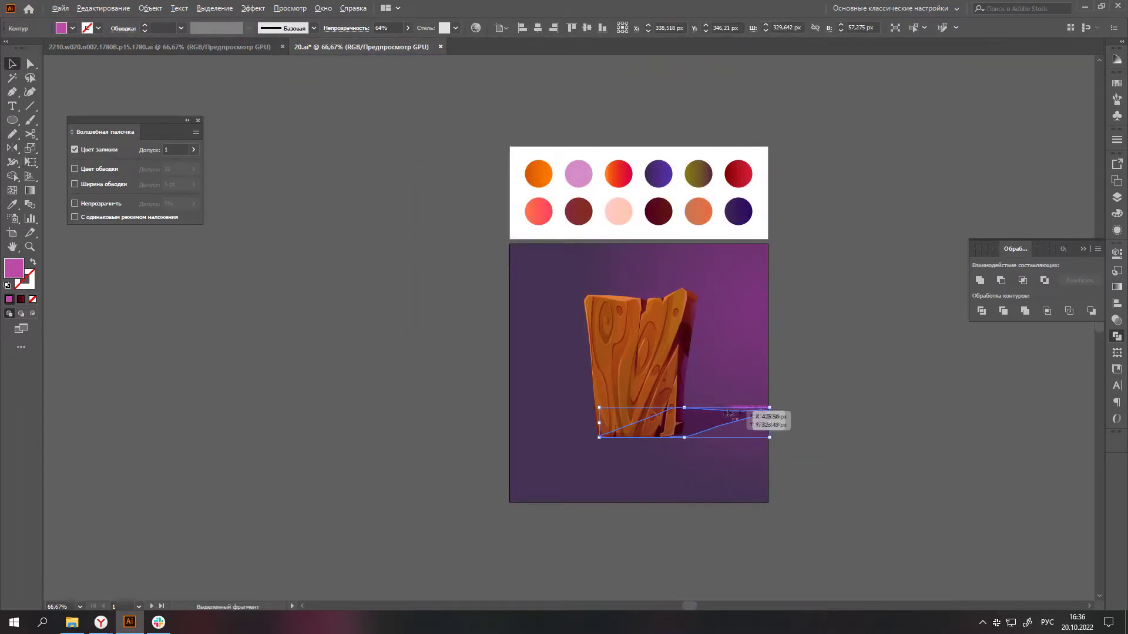
{"action": "scroll", "coordinate": [731, 416], "scroll_direction": "up", "scroll_amount": 1}
- Fill the shadow with a gradient, change its blend mode, and recolour the right stop
{"action": "left_click", "coordinate": [1115, 288]}
{"action": "scroll", "coordinate": [624, 327], "scroll_direction": "up", "scroll_amount": 1}
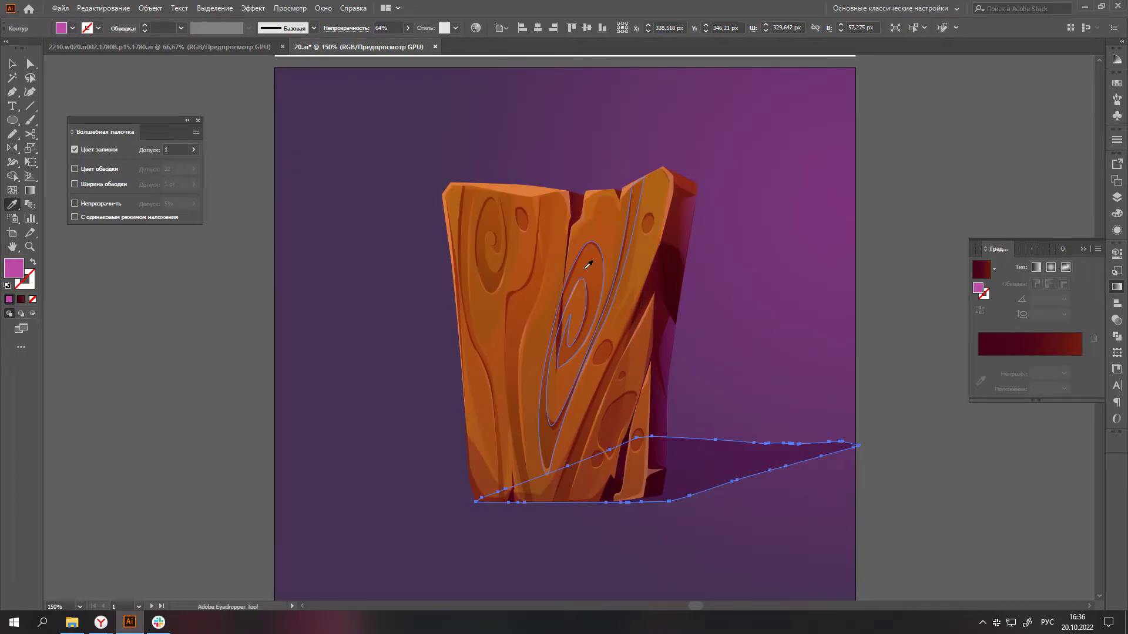
{"action": "left_click", "coordinate": [1030, 344]}
{"action": "left_click", "coordinate": [1063, 248]}
{"action": "left_click", "coordinate": [952, 272]}
{"action": "left_click", "coordinate": [958, 317]}
{"action": "left_click", "coordinate": [998, 248]}
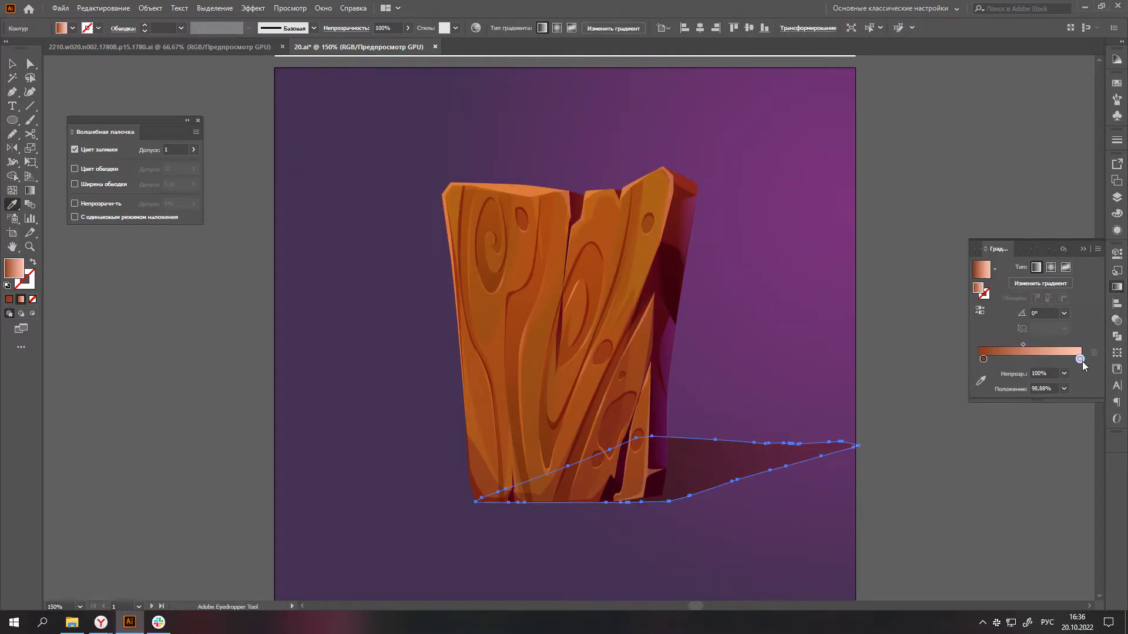
{"action": "double_click", "coordinate": [1081, 360]}
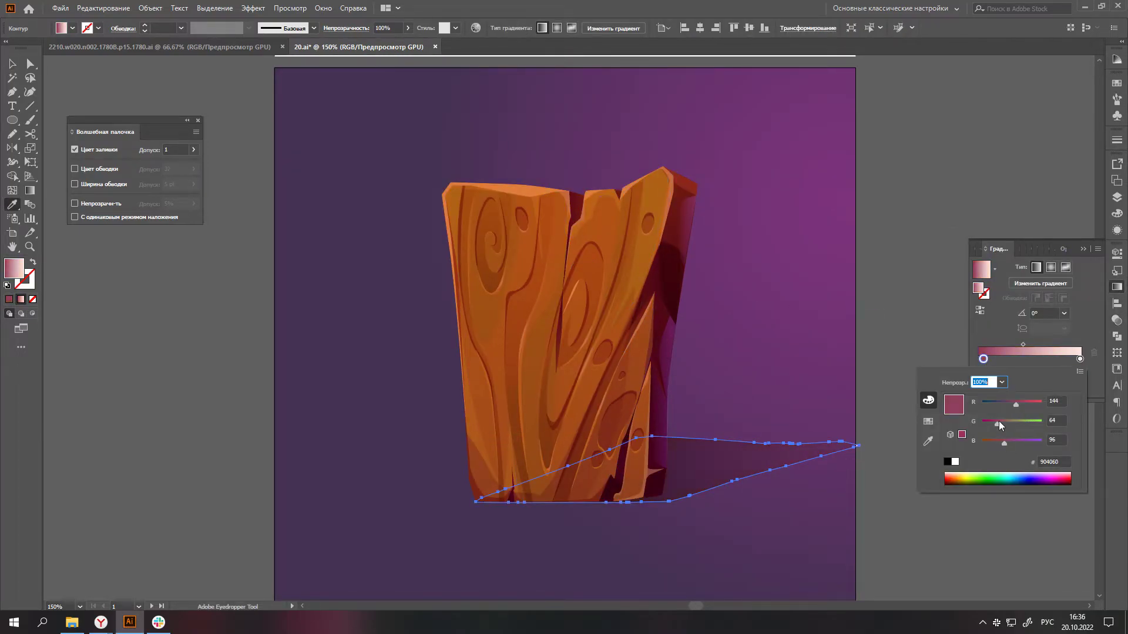
{"action": "left_click", "coordinate": [910, 447]}
- Nudge the plank slightly on the artboard and reselect the cast shadow
{"action": "key", "text": "ctrl+shift+a"}
{"action": "scroll", "coordinate": [910, 469], "scroll_direction": "down", "scroll_amount": 2}
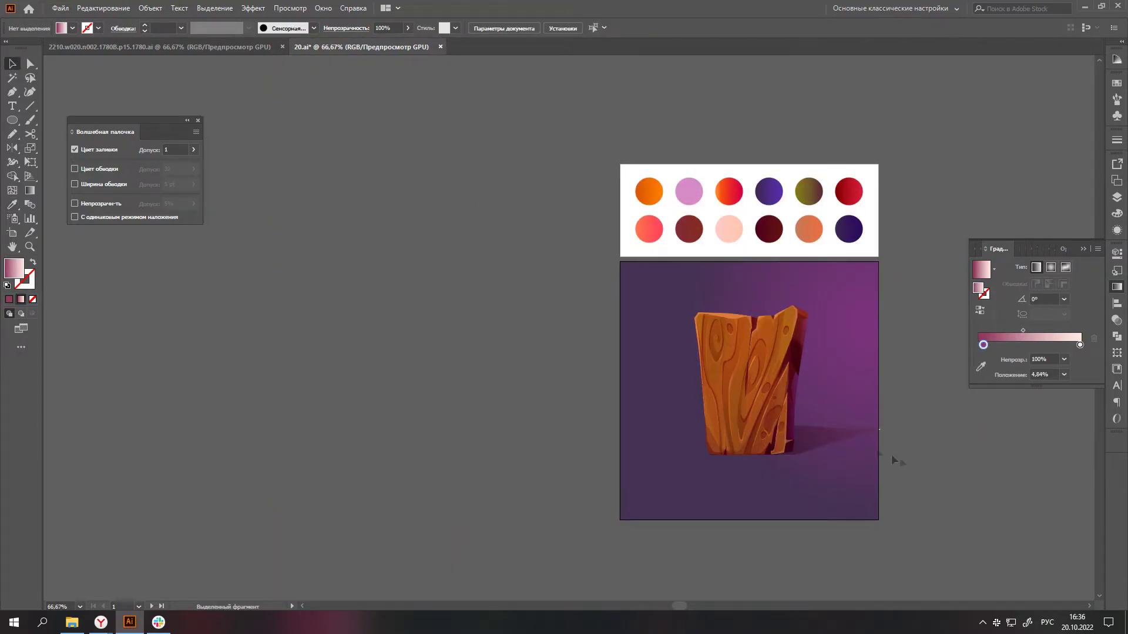
{"action": "left_click_drag", "start_coordinate": [764, 376], "coordinate": [752, 386]}
{"action": "scroll", "coordinate": [881, 447], "scroll_direction": "right", "scroll_amount": 2}
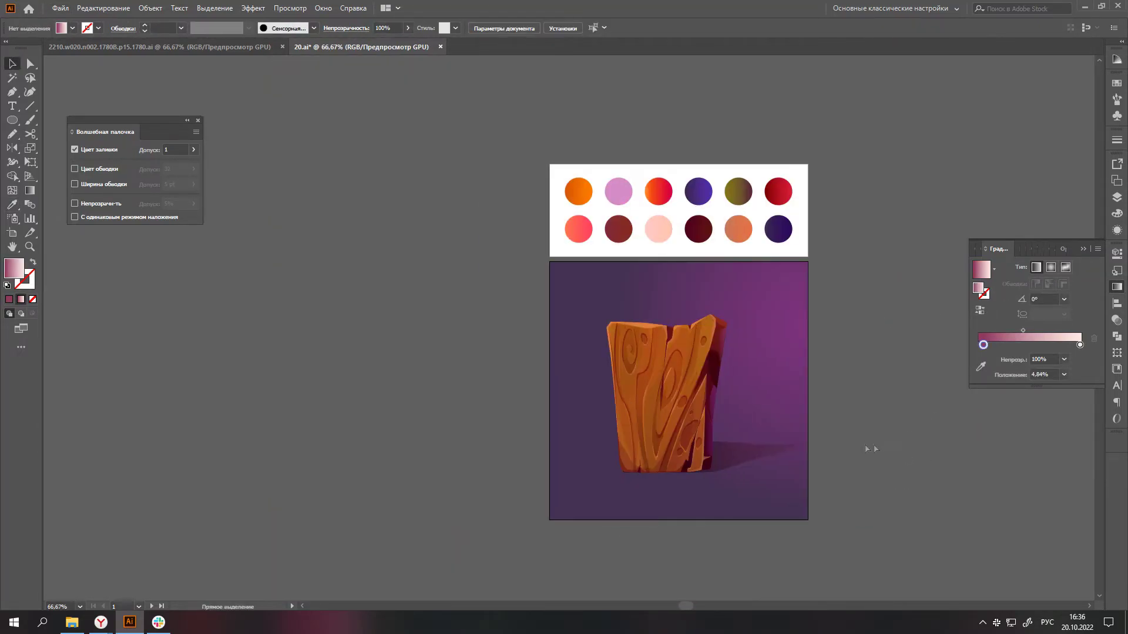
{"action": "left_click", "coordinate": [767, 461]}
{"action": "scroll", "coordinate": [767, 460], "scroll_direction": "up", "scroll_amount": 2}
- Darken a gradient stop and shift the gradient midpoint to deepen the shadow
{"action": "double_click", "coordinate": [984, 360]}
{"action": "left_click_drag", "start_coordinate": [1005, 423], "coordinate": [998, 426]}
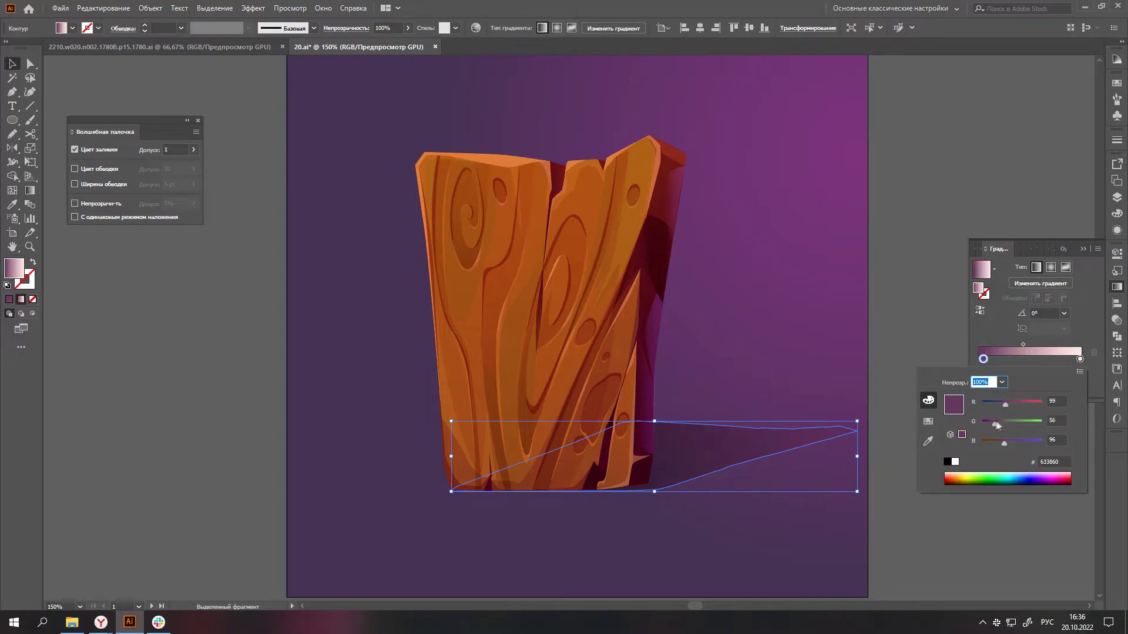
{"action": "left_click_drag", "start_coordinate": [1023, 345], "coordinate": [1036, 346]}
{"action": "scroll", "coordinate": [974, 456], "scroll_direction": "down", "scroll_amount": 2}
{"action": "scroll", "coordinate": [792, 449], "scroll_direction": "up", "scroll_amount": 2}
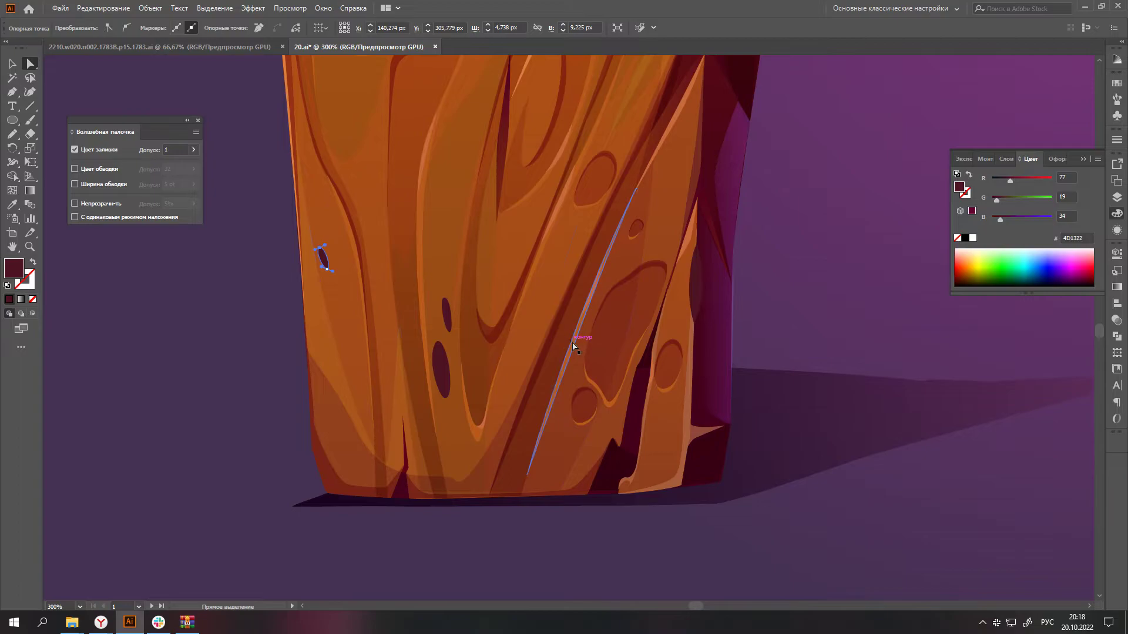
- Draw a new curved crack path on the plank
{"action": "key", "text": "p"}
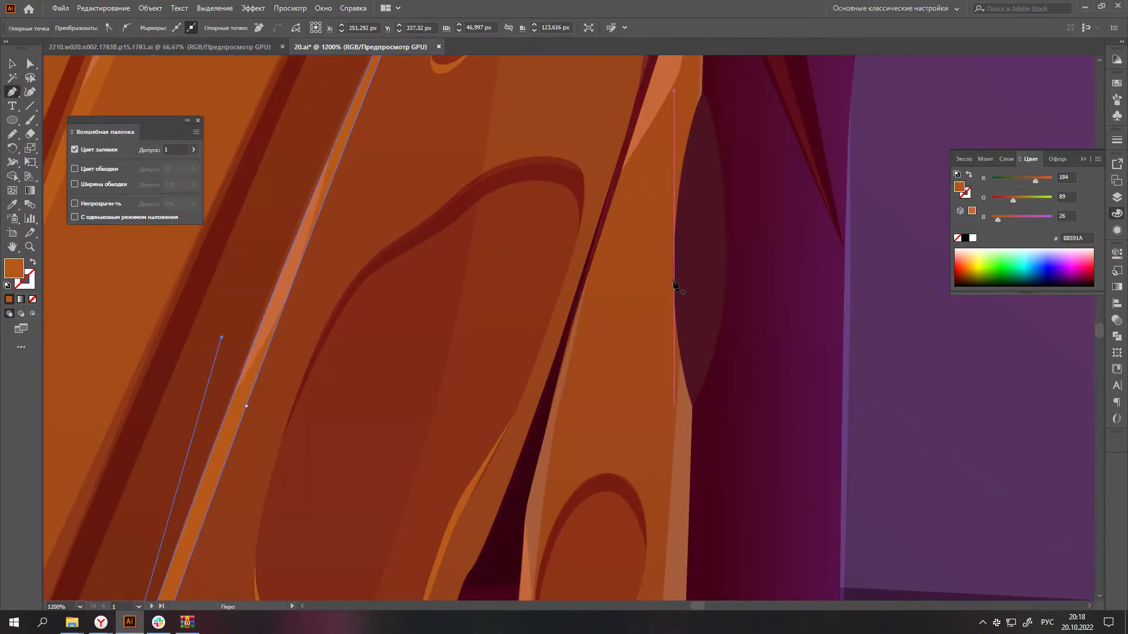
{"action": "left_click", "coordinate": [673, 280]}
{"action": "left_click_drag", "start_coordinate": [711, 363], "coordinate": [722, 315]}
{"action": "left_click", "coordinate": [692, 425]}
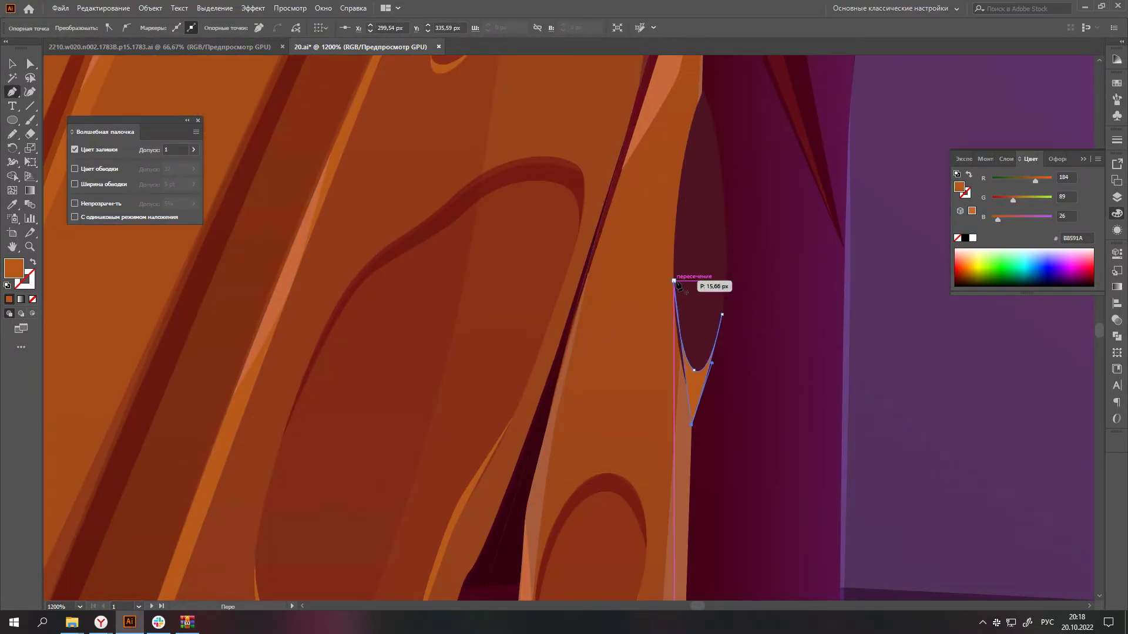
{"action": "key", "text": "ctrl+minus"}
{"action": "key", "text": "ctrl+minus"}
{"action": "key", "text": "ctrl+minus"}
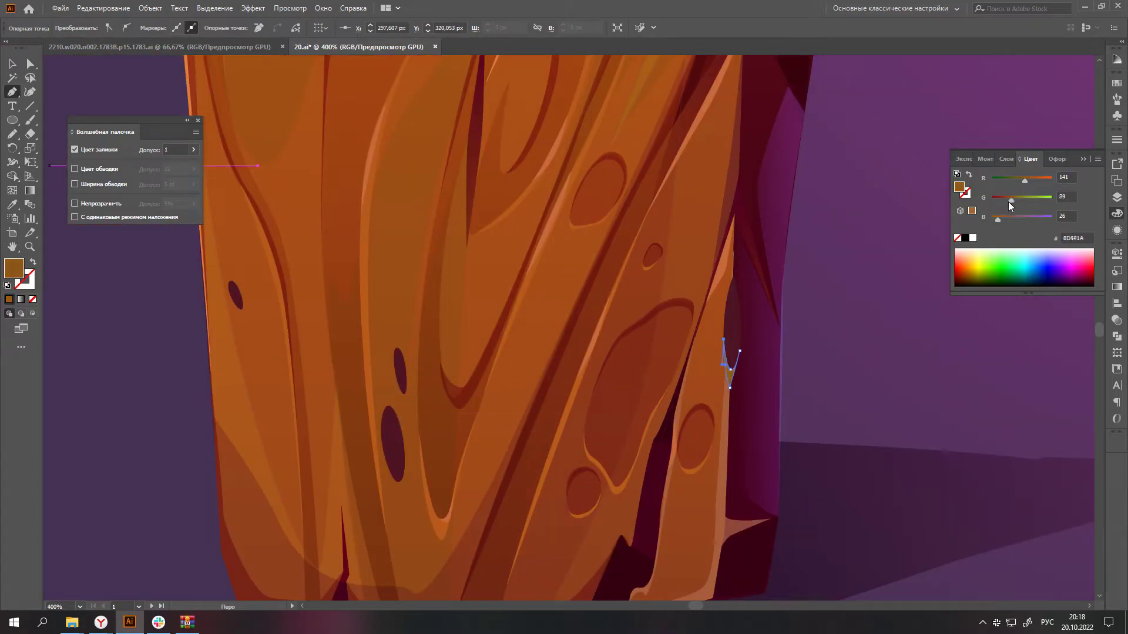
{"action": "scroll", "coordinate": [403, 505], "scroll_direction": "up", "scroll_amount": 2}
- Draw a closed crescent sliver along the lower edge of one knot hole
{"action": "left_click", "coordinate": [365, 383]}
{"action": "left_click", "coordinate": [402, 354]}
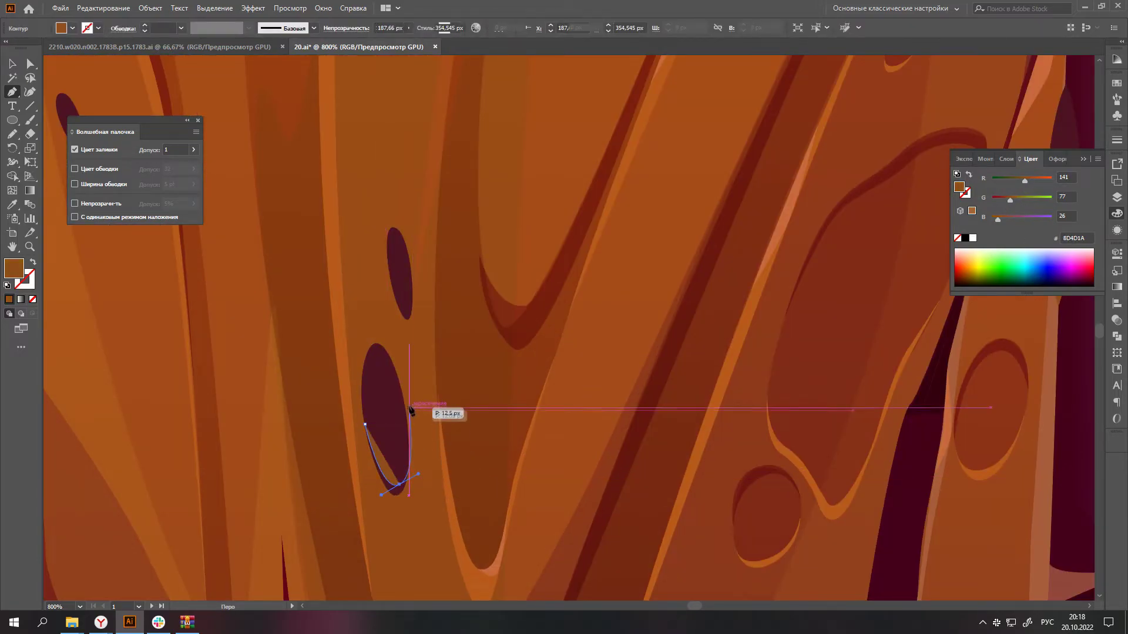
{"action": "left_click_drag", "start_coordinate": [400, 441], "coordinate": [418, 432]}
{"action": "left_click_drag", "start_coordinate": [382, 475], "coordinate": [371, 478]}
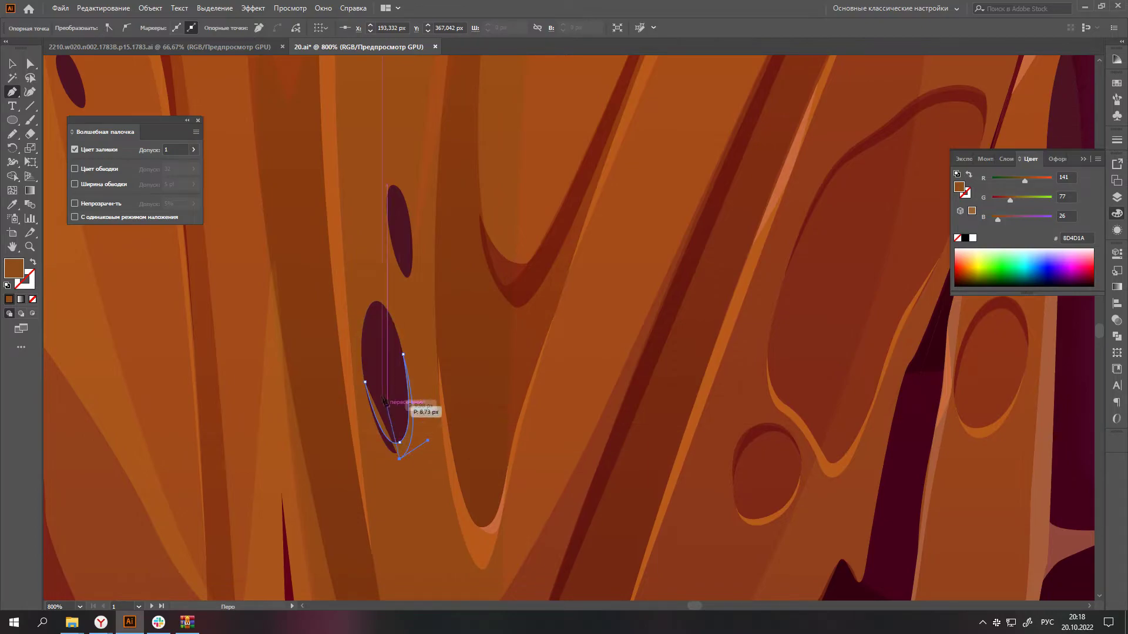
{"action": "left_click", "coordinate": [365, 382]}
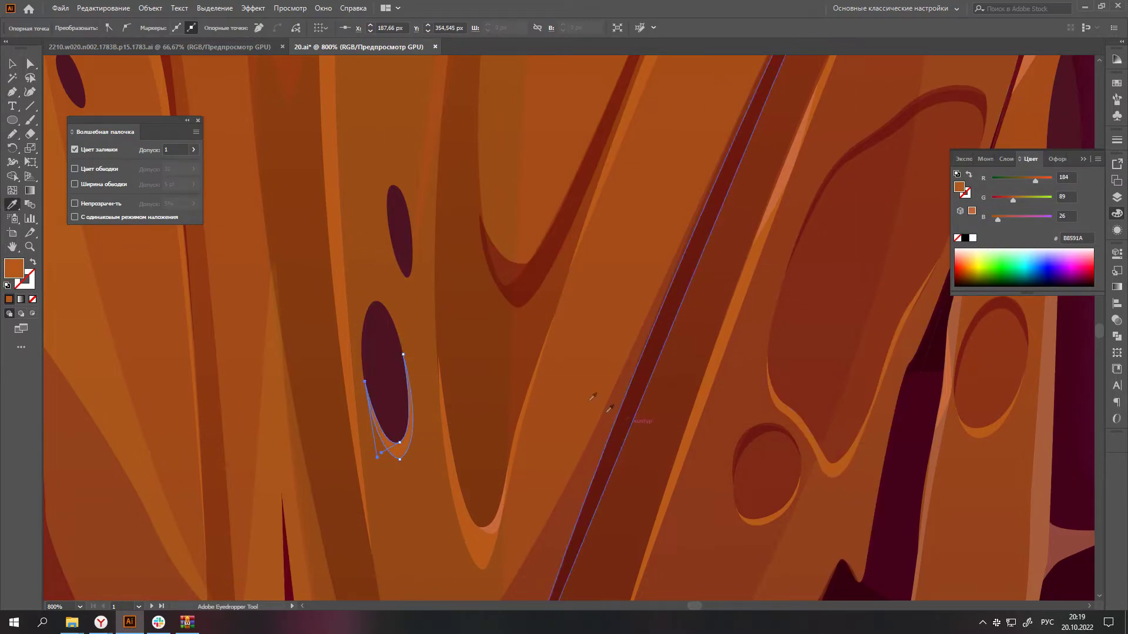
- Trace curved slivers along the upper and lower knot holes' edges
{"action": "scroll", "coordinate": [388, 243], "scroll_direction": "up", "scroll_amount": 1}
{"action": "left_click", "coordinate": [385, 200]}
{"action": "left_click", "coordinate": [419, 298]}
{"action": "left_click_drag", "start_coordinate": [431, 220], "coordinate": [466, 221]}
{"action": "left_click_drag", "start_coordinate": [427, 317], "coordinate": [422, 322]}
{"action": "scroll", "coordinate": [501, 271], "scroll_direction": "down", "scroll_amount": 2}
{"action": "scroll", "coordinate": [529, 352], "scroll_direction": "up", "scroll_amount": 2}
{"action": "left_click_drag", "start_coordinate": [305, 249], "coordinate": [316, 263]}
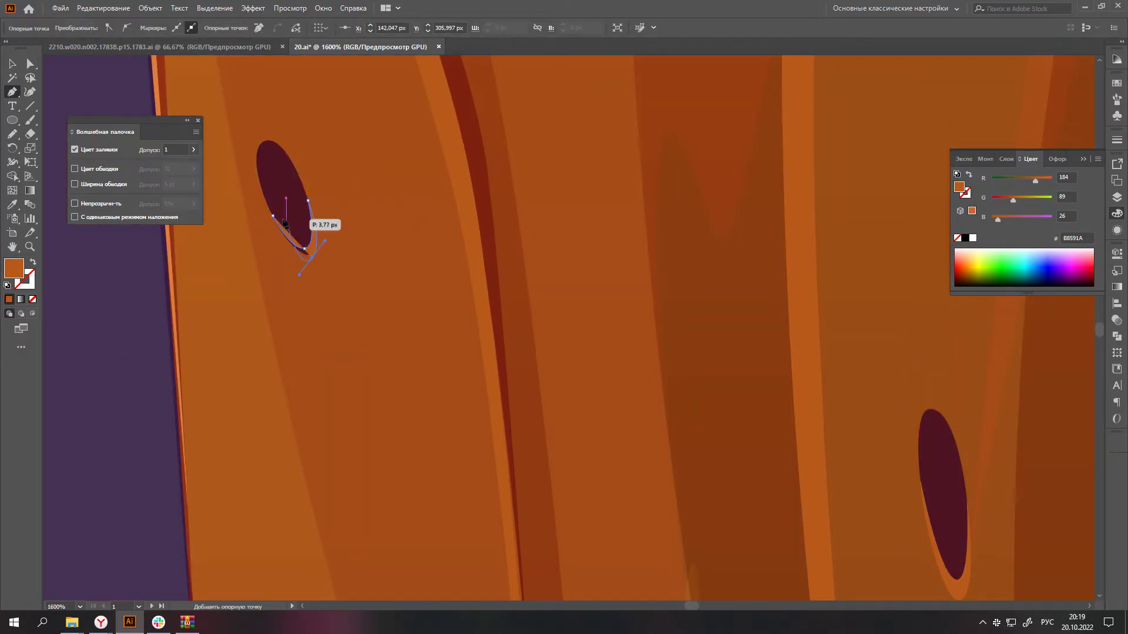
- Select the dark knot holes and apply a gradient fill to them
{"action": "scroll", "coordinate": [285, 223], "scroll_direction": "down", "scroll_amount": 2}
{"action": "scroll", "coordinate": [304, 253], "scroll_direction": "up", "scroll_amount": 1}
{"action": "left_click", "coordinate": [445, 326]}
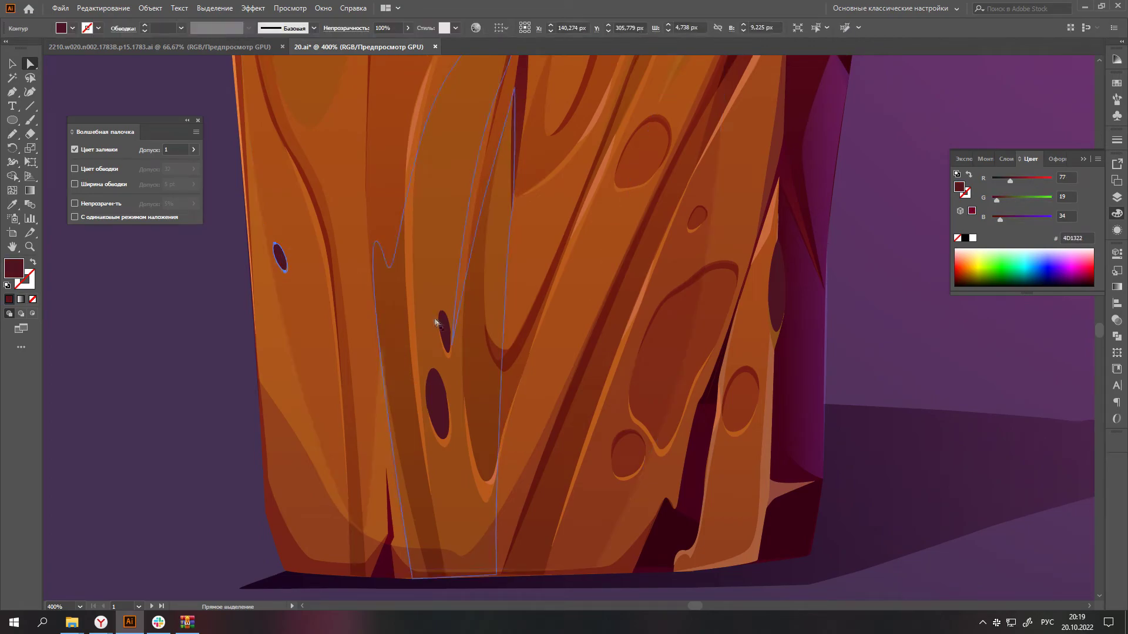
{"action": "left_click", "coordinate": [1117, 287]}
- Give the selected knot holes a 90° gradient and edit both stop colours
{"action": "key", "text": "i"}
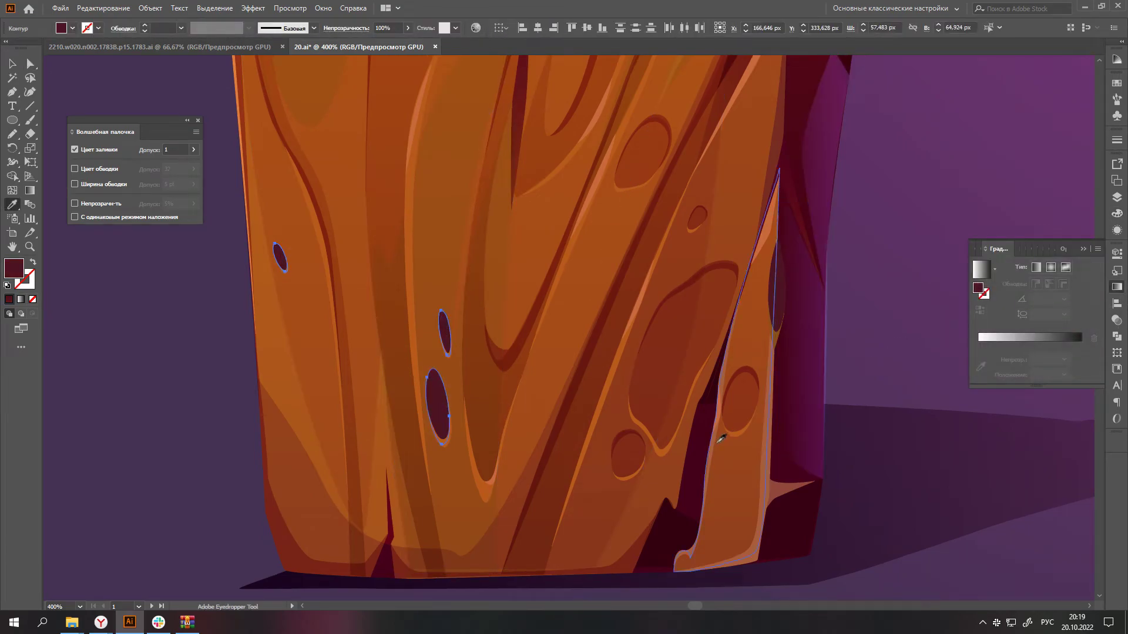
{"action": "left_click", "coordinate": [981, 269]}
{"action": "left_click", "coordinate": [1063, 299]}
{"action": "left_click", "coordinate": [1073, 365]}
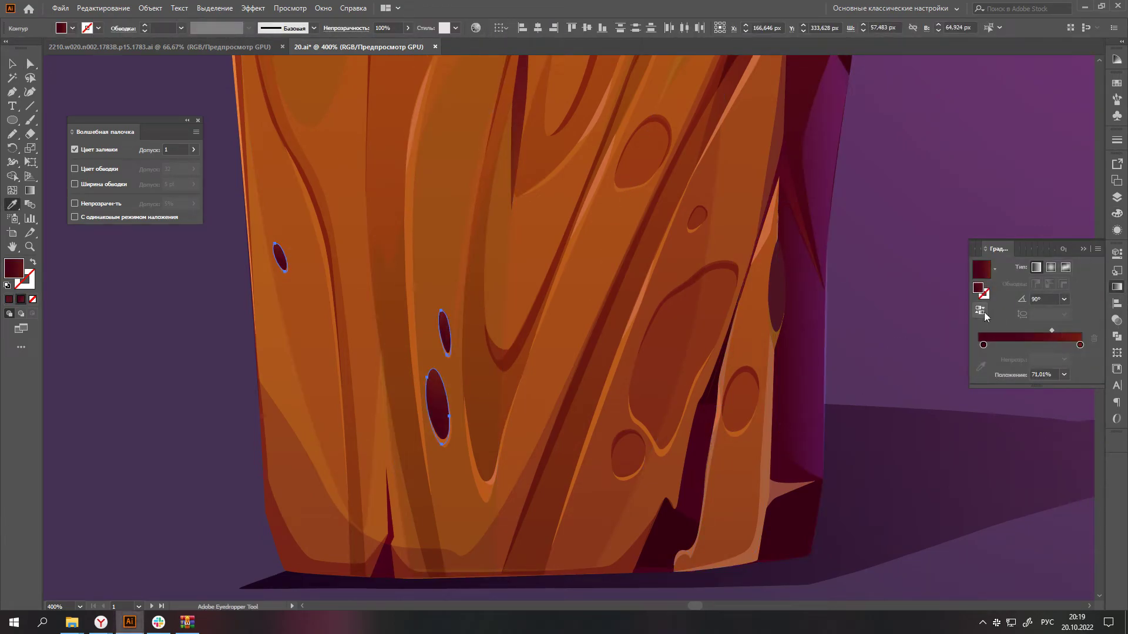
{"action": "double_click", "coordinate": [980, 345]}
{"action": "double_click", "coordinate": [1076, 344]}
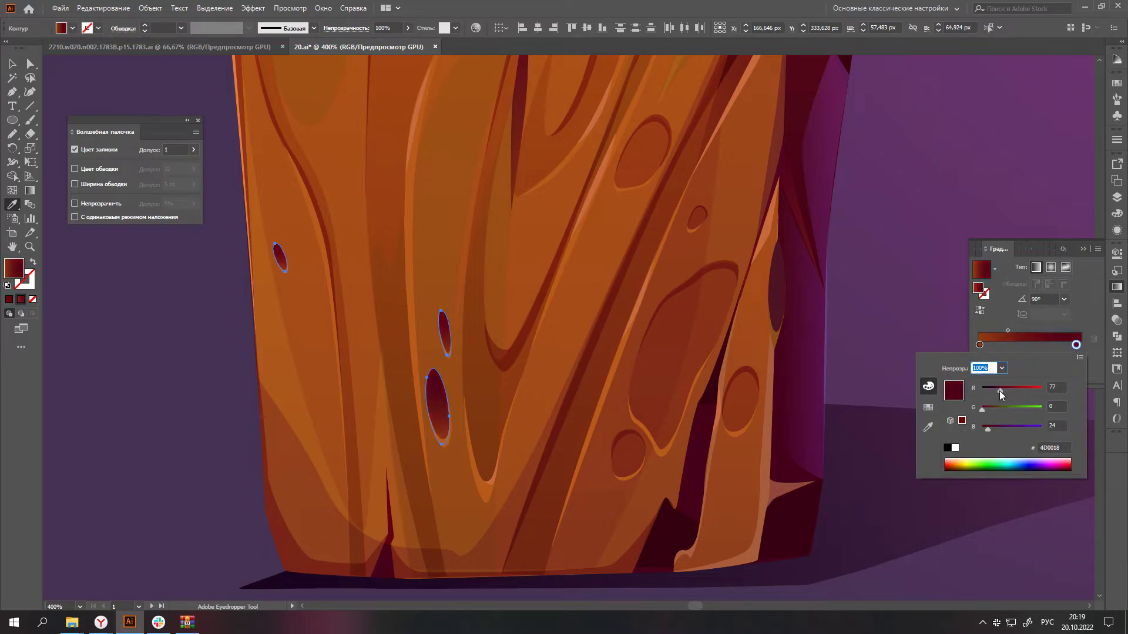
{"action": "key", "text": "Escape"}
- Zoom out to the whole plank, clear the selection, and select the wood hole's outline path
{"action": "scroll", "coordinate": [650, 399], "scroll_direction": "down", "scroll_amount": 3}
{"action": "key", "text": "a"}
{"action": "left_click", "coordinate": [655, 553]}
{"action": "scroll", "coordinate": [655, 551], "scroll_direction": "down", "scroll_amount": 1}
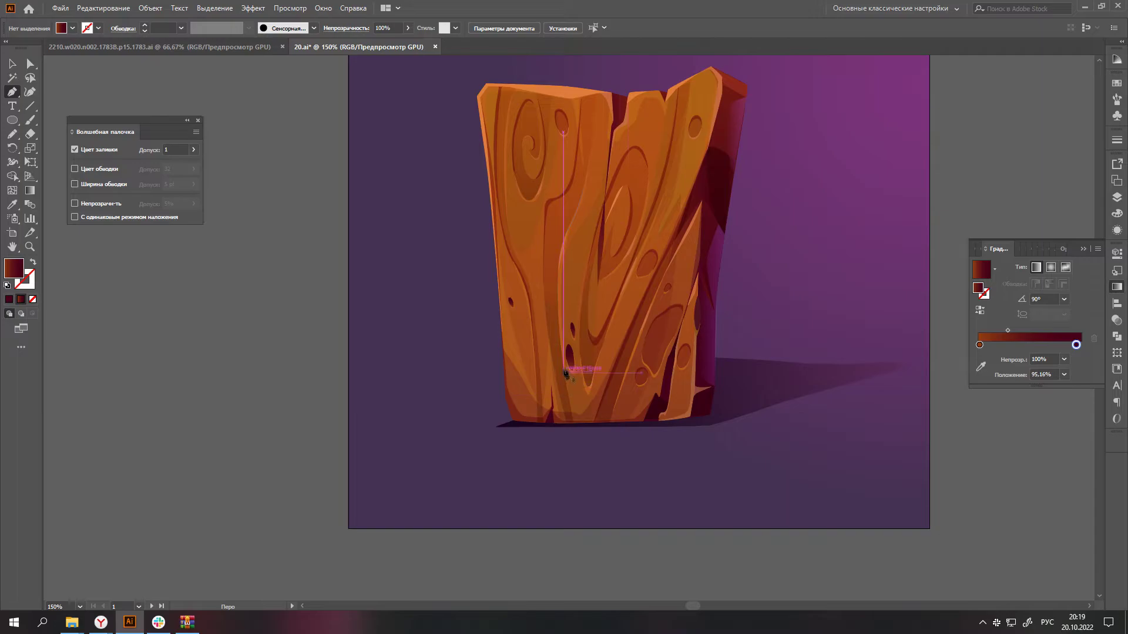
{"action": "scroll", "coordinate": [565, 372], "scroll_direction": "up", "scroll_amount": 2}
{"action": "scroll", "coordinate": [565, 352], "scroll_direction": "up", "scroll_amount": 2}
{"action": "left_click", "coordinate": [621, 392], "text": "ctrl"}
{"action": "scroll", "coordinate": [587, 323], "scroll_direction": "up", "scroll_amount": 2}
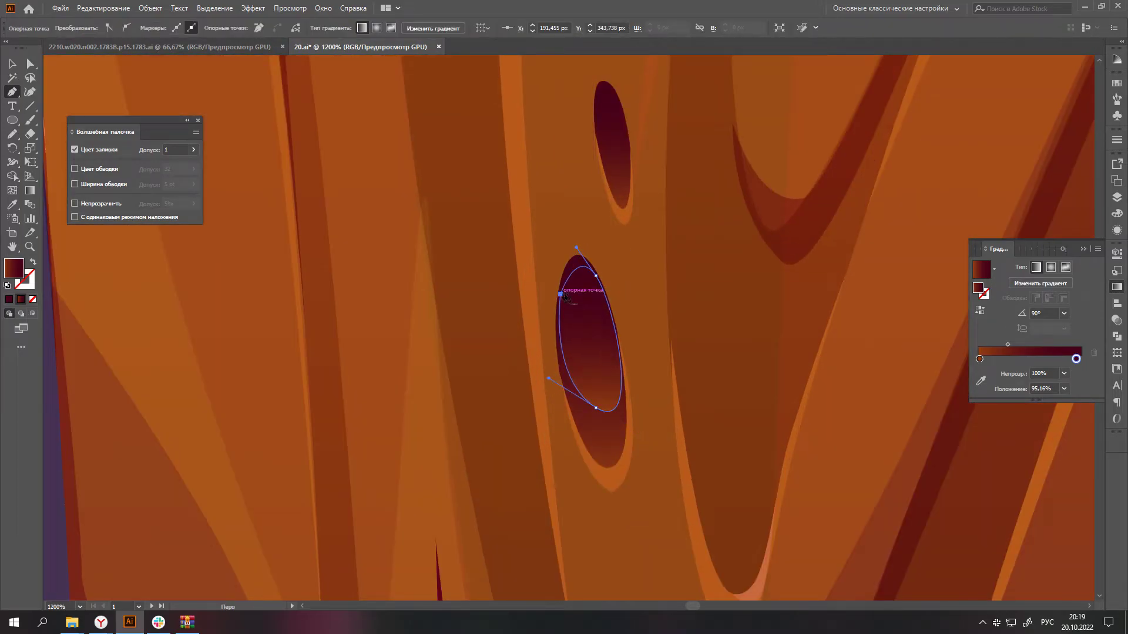
{"action": "scroll", "coordinate": [565, 296], "scroll_direction": "down", "scroll_amount": 3}
{"action": "scroll", "coordinate": [617, 222], "scroll_direction": "up", "scroll_amount": 4}
- Select the upper, lower and small left hole paths
{"action": "left_click", "coordinate": [599, 101], "text": "ctrl"}
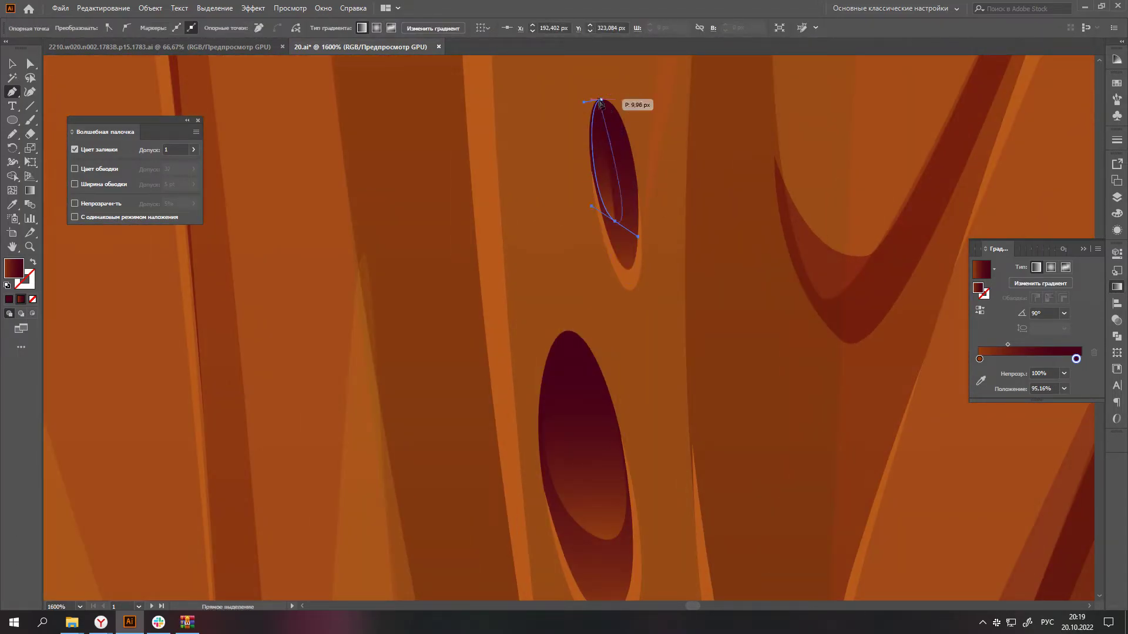
{"action": "scroll", "coordinate": [593, 382], "scroll_direction": "down", "scroll_amount": 2}
{"action": "scroll", "coordinate": [593, 381], "scroll_direction": "down", "scroll_amount": 2}
{"action": "left_click", "coordinate": [595, 370], "text": "ctrl+shift"}
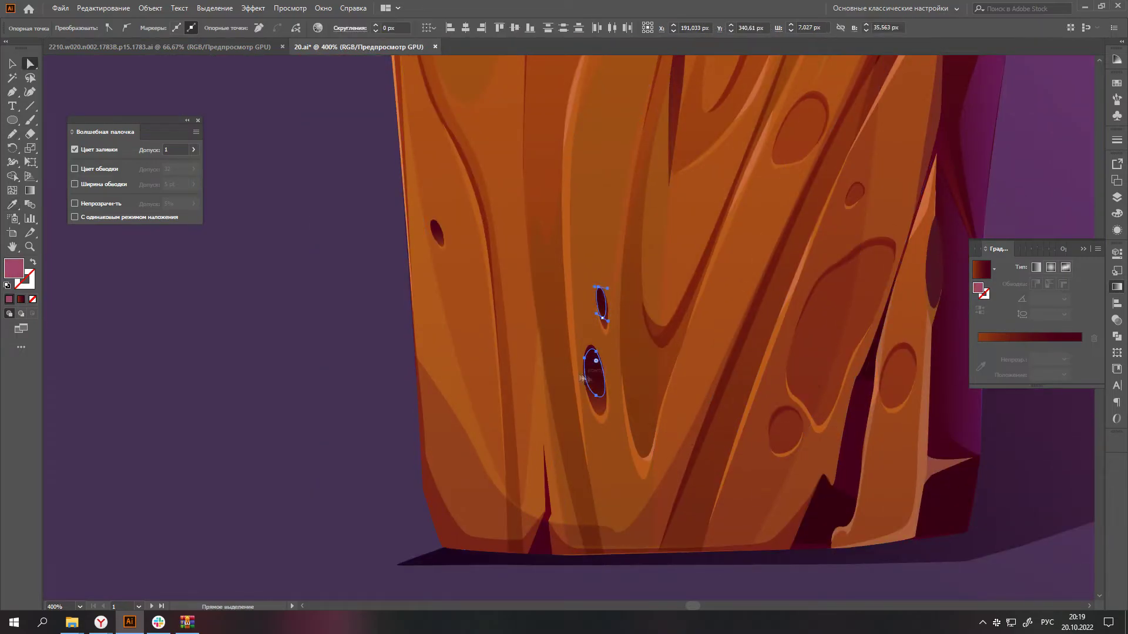
{"action": "scroll", "coordinate": [435, 222], "scroll_direction": "up", "scroll_amount": 2}
{"action": "scroll", "coordinate": [440, 252], "scroll_direction": "up", "scroll_amount": 2}
{"action": "left_click", "coordinate": [441, 249], "text": "ctrl"}
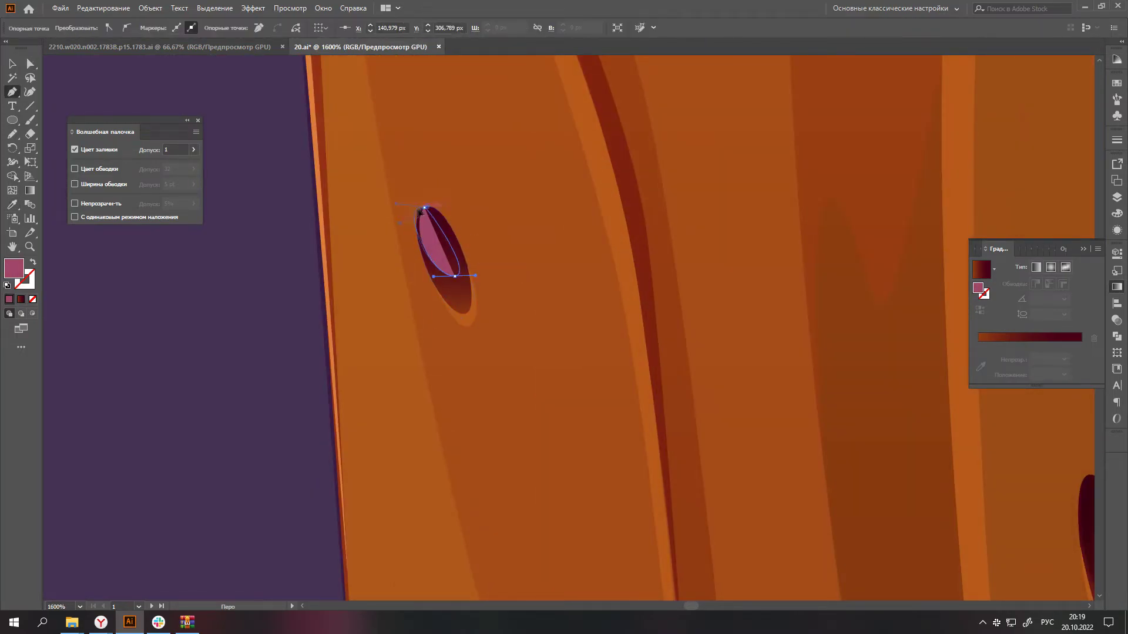
{"action": "scroll", "coordinate": [441, 253], "scroll_direction": "down", "scroll_amount": 2}
{"action": "scroll", "coordinate": [587, 352], "scroll_direction": "down", "scroll_amount": 2}
{"action": "left_click", "coordinate": [868, 448], "text": "ctrl"}
{"action": "left_click", "coordinate": [359, 296], "text": "ctrl"}
{"action": "scroll", "coordinate": [690, 389], "scroll_direction": "up", "scroll_amount": 3}
- Draw a new narrow hole path curving along the plank's right edge
{"action": "key", "text": "p"}
{"action": "left_click", "coordinate": [721, 279]}
{"action": "left_click_drag", "start_coordinate": [716, 420], "coordinate": [734, 439]}
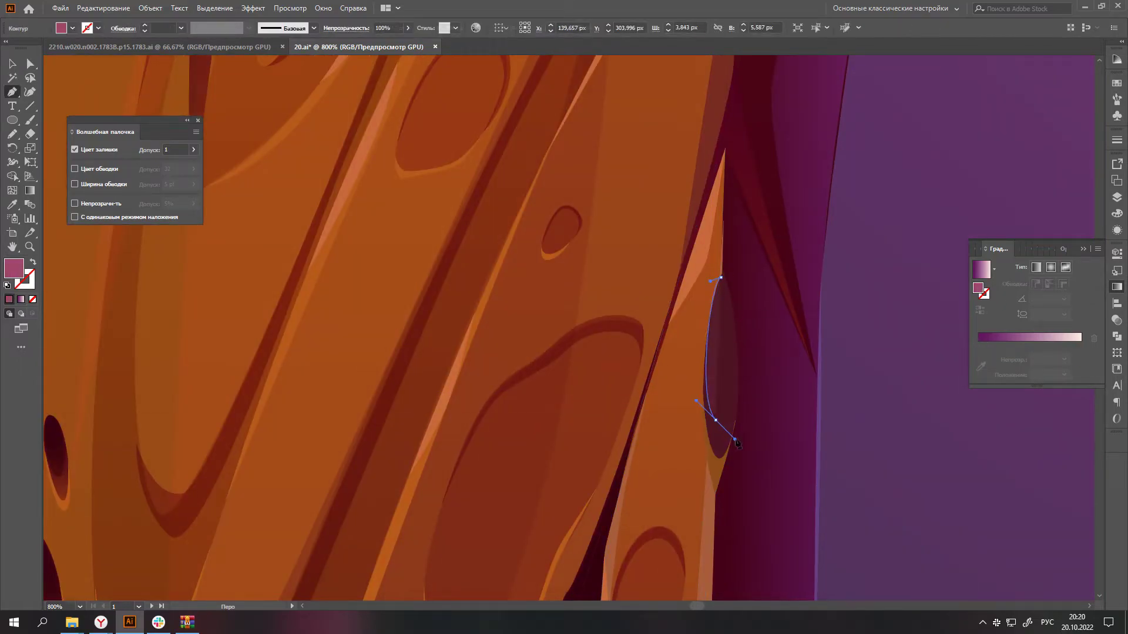
{"action": "left_click", "coordinate": [721, 277]}
{"action": "scroll", "coordinate": [721, 277], "scroll_direction": "down", "scroll_amount": 3}
- Darken the fill of the piece below the new hole to a deeper brown
{"action": "key", "text": "i"}
{"action": "left_click", "coordinate": [390, 382]}
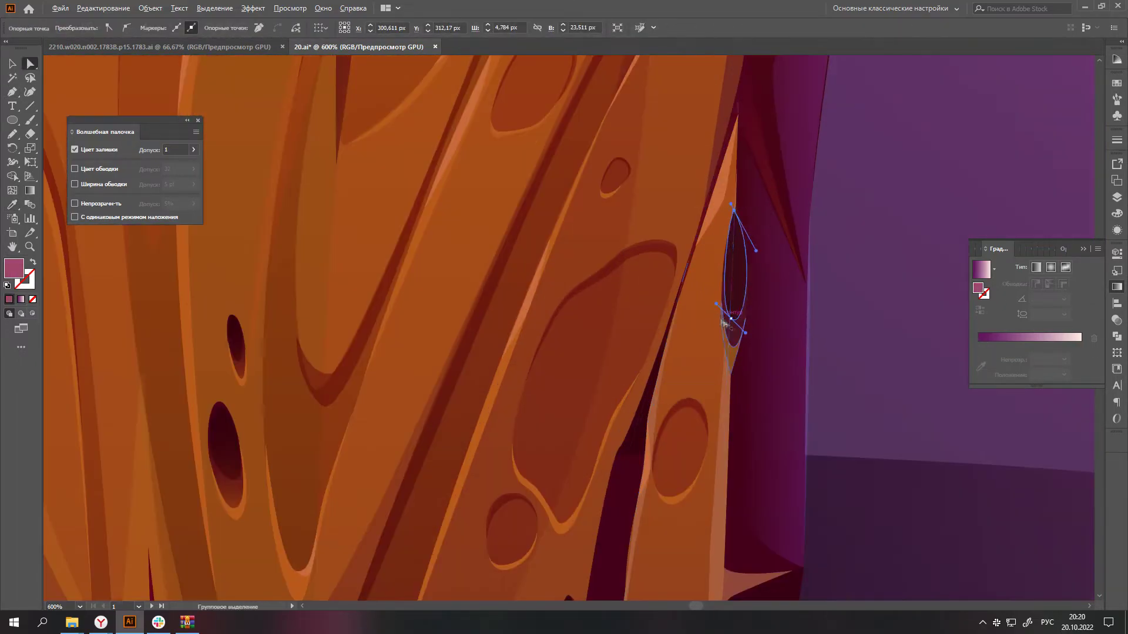
{"action": "scroll", "coordinate": [734, 329], "scroll_direction": "up", "scroll_amount": 3}
{"action": "key", "text": "a"}
{"action": "left_click", "coordinate": [1116, 213]}
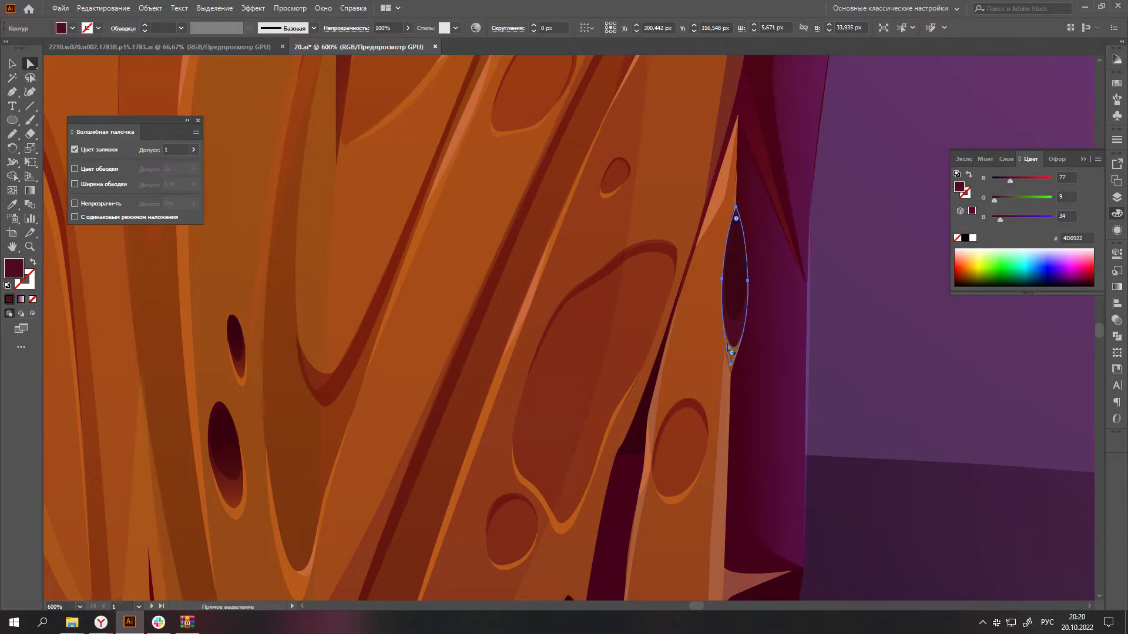
{"action": "left_click", "coordinate": [728, 357]}
{"action": "scroll", "coordinate": [728, 356], "scroll_direction": "up", "scroll_amount": 2}
{"action": "left_click_drag", "start_coordinate": [1006, 198], "coordinate": [1003, 197]}
{"action": "left_click", "coordinate": [1019, 178]}
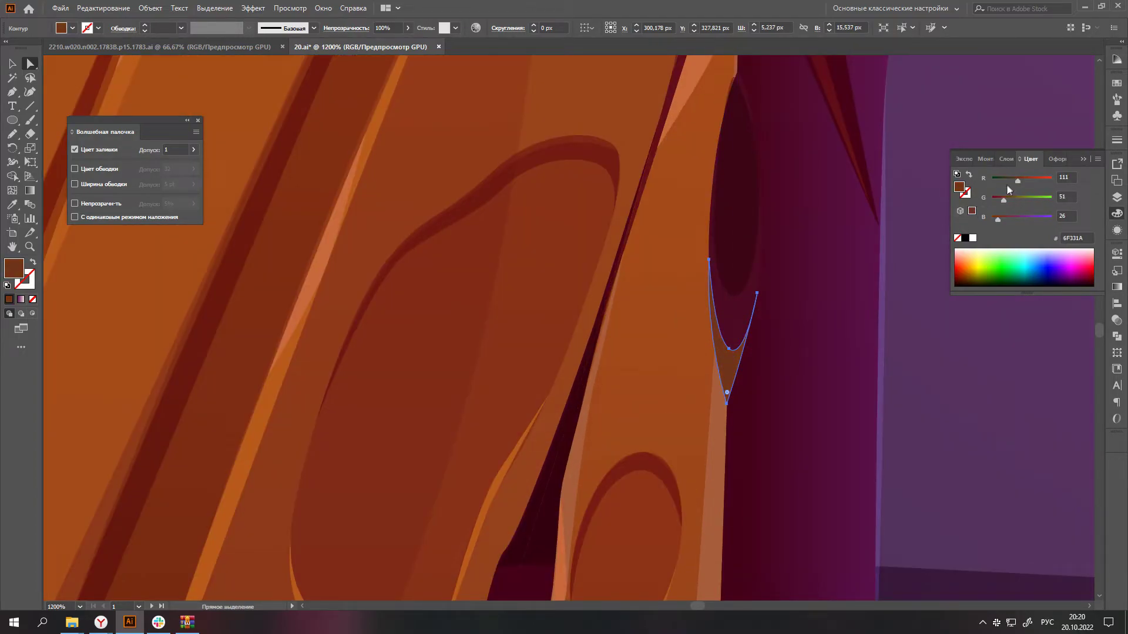
{"action": "scroll", "coordinate": [682, 573], "scroll_direction": "down", "scroll_amount": 5}
{"action": "left_click", "coordinate": [683, 572]}
- Set the new dark edge hole to Multiply at 80% opacity and fit the artwork in view
{"action": "scroll", "coordinate": [683, 572], "scroll_direction": "down", "scroll_amount": 2}
{"action": "scroll", "coordinate": [770, 352], "scroll_direction": "up", "scroll_amount": 3}
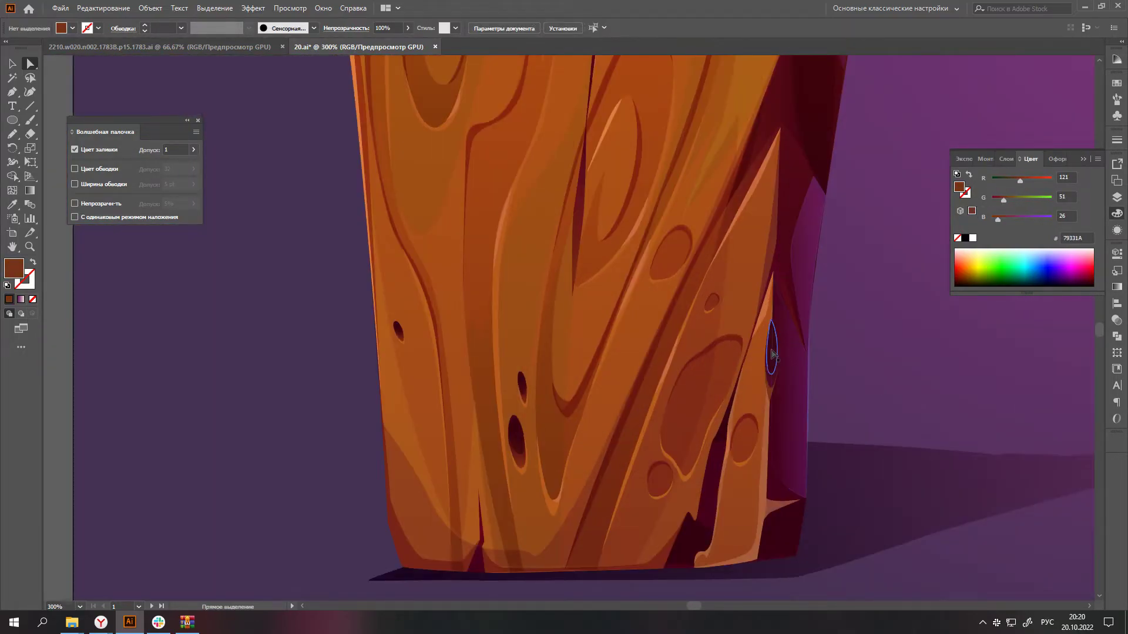
{"action": "left_click", "coordinate": [771, 346]}
{"action": "left_click", "coordinate": [1116, 320]}
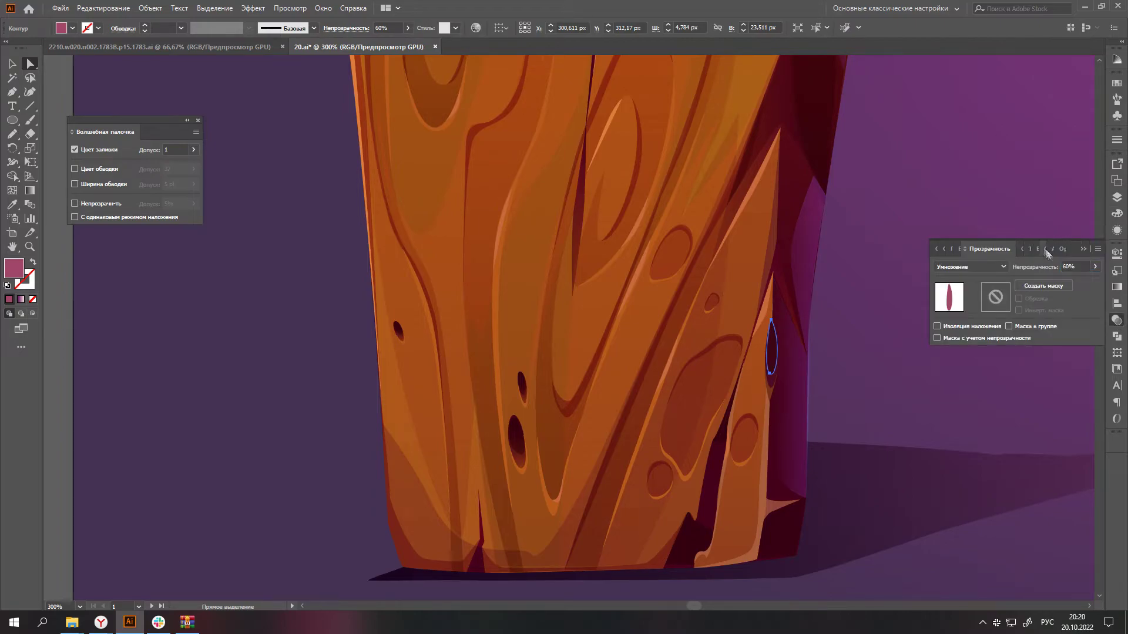
{"action": "key", "text": "Return"}
{"action": "key", "text": "ctrl+0"}
{"action": "left_click", "coordinate": [611, 486]}
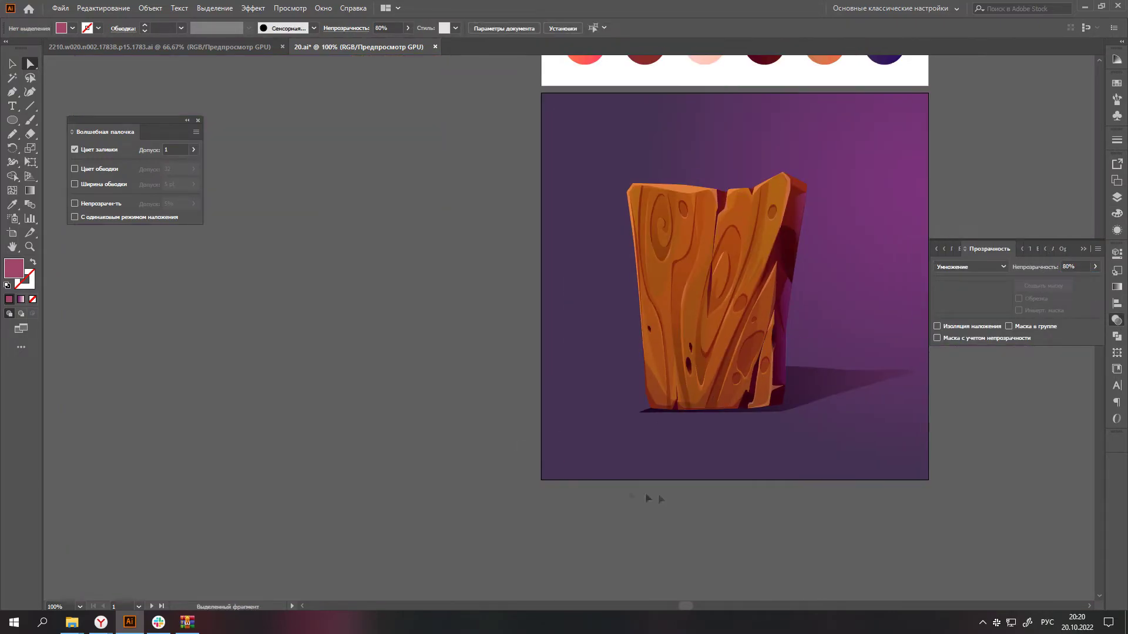
- Draw two small dark hole shapes near the top of the central crack
{"action": "key", "text": "p"}
{"action": "scroll", "coordinate": [702, 216], "scroll_direction": "up", "scroll_amount": 5}
{"action": "left_click", "coordinate": [715, 233]}
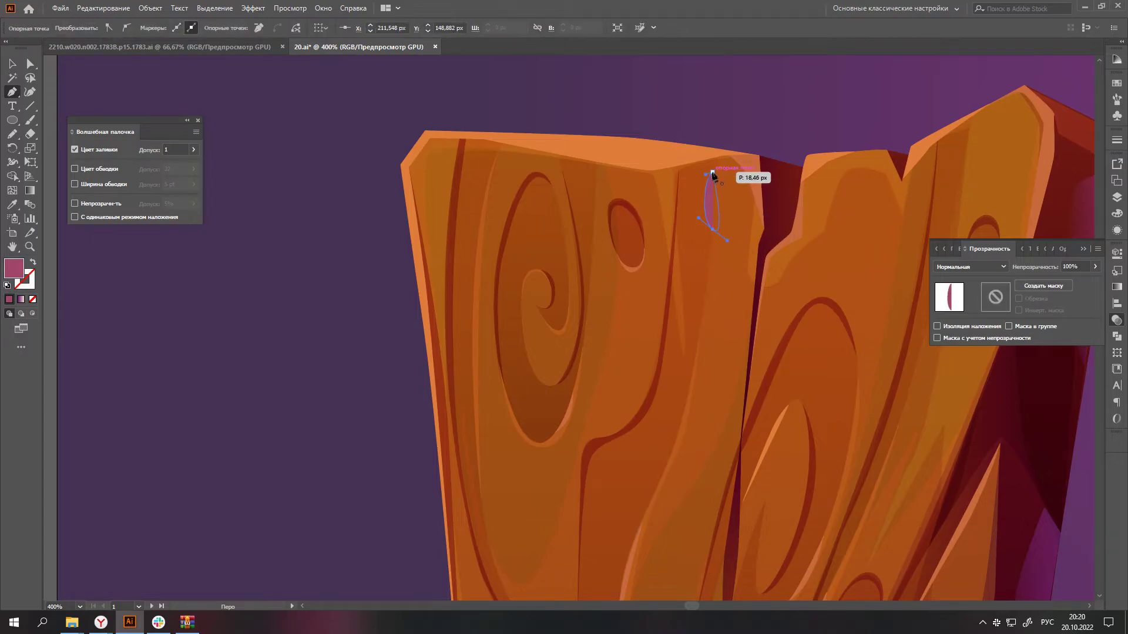
{"action": "scroll", "coordinate": [734, 247], "scroll_direction": "up", "scroll_amount": 2}
{"action": "left_click", "coordinate": [750, 305]}
{"action": "left_click_drag", "start_coordinate": [745, 398], "coordinate": [753, 414]}
{"action": "left_click", "coordinate": [757, 298]}
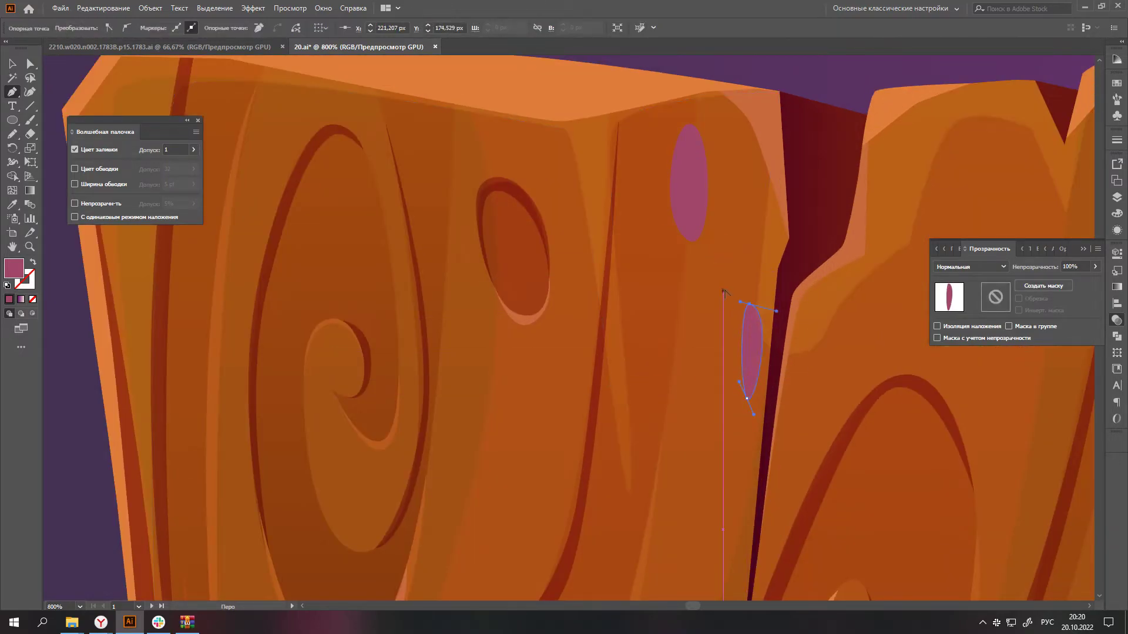
{"action": "scroll", "coordinate": [751, 353], "scroll_direction": "down", "scroll_amount": 4}
{"action": "scroll", "coordinate": [734, 294], "scroll_direction": "up", "scroll_amount": 2}
- Select the new small hole and eyedrop the orange wood colour
{"action": "key", "text": "i"}
{"action": "left_click", "coordinate": [710, 509]}
{"action": "scroll", "coordinate": [710, 508], "scroll_direction": "down", "scroll_amount": 1}
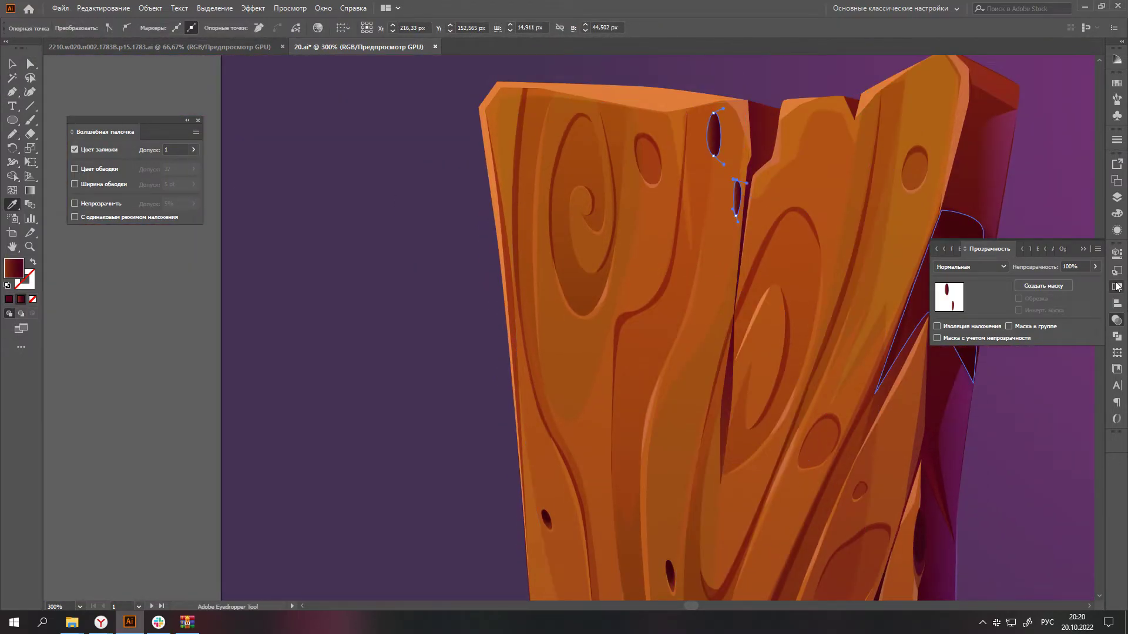
{"action": "key", "text": "ctrl+F9"}
{"action": "scroll", "coordinate": [379, 389], "scroll_direction": "down", "scroll_amount": 1}
{"action": "key", "text": "a"}
{"action": "left_click", "coordinate": [747, 572]}
- Pen an orange crescent rim inside the top hole's lower edge
{"action": "key", "text": "p"}
{"action": "scroll", "coordinate": [763, 352], "scroll_direction": "up", "scroll_amount": 3}
{"action": "scroll", "coordinate": [756, 352], "scroll_direction": "up", "scroll_amount": 2}
{"action": "left_click", "coordinate": [743, 166]}
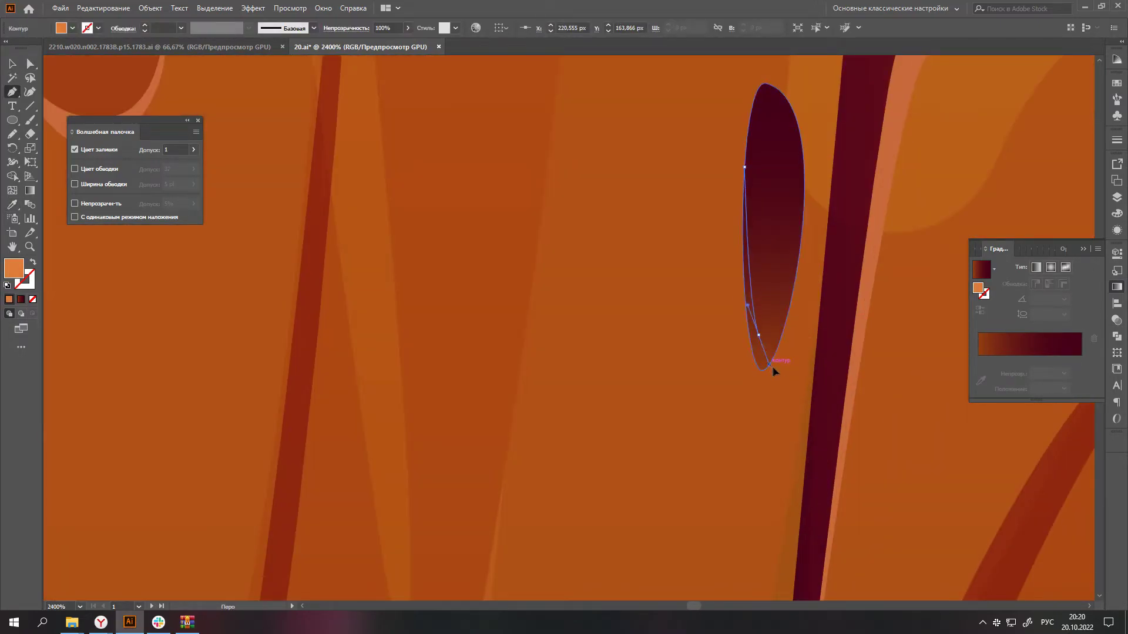
{"action": "left_click_drag", "start_coordinate": [767, 379], "coordinate": [738, 441]}
{"action": "scroll", "coordinate": [738, 440], "scroll_direction": "down", "scroll_amount": 1}
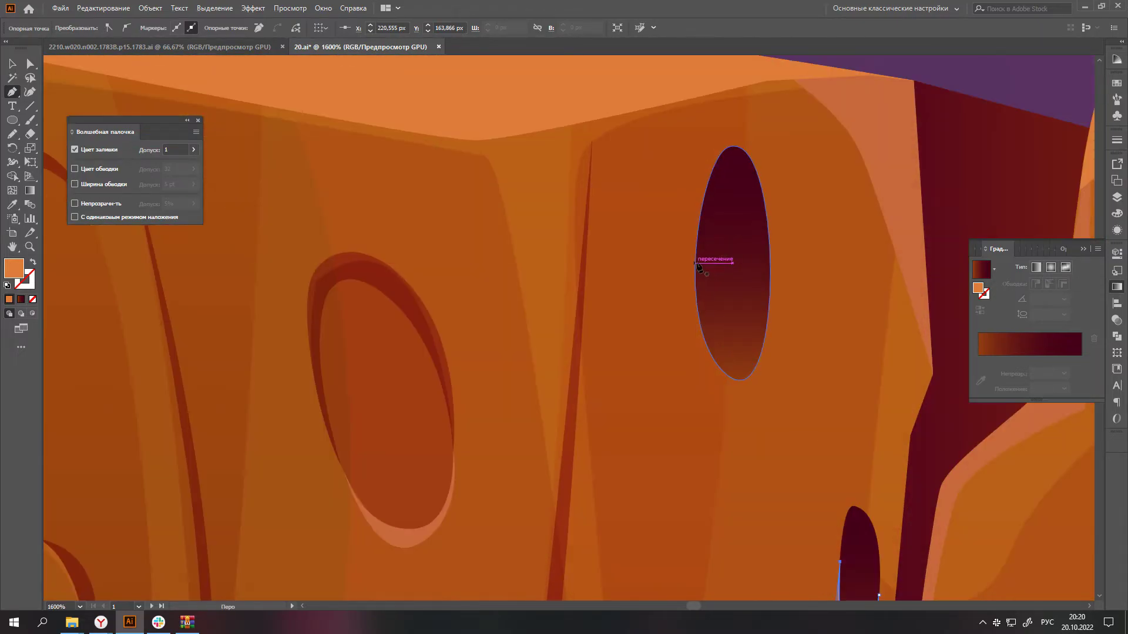
{"action": "left_click_drag", "start_coordinate": [737, 374], "coordinate": [773, 367]}
{"action": "mouse_move", "coordinate": [769, 237]}
{"action": "left_mouse_down"}
{"action": "mouse_move", "coordinate": [745, 398]}
{"action": "mouse_move", "coordinate": [702, 427]}
{"action": "left_mouse_up"}
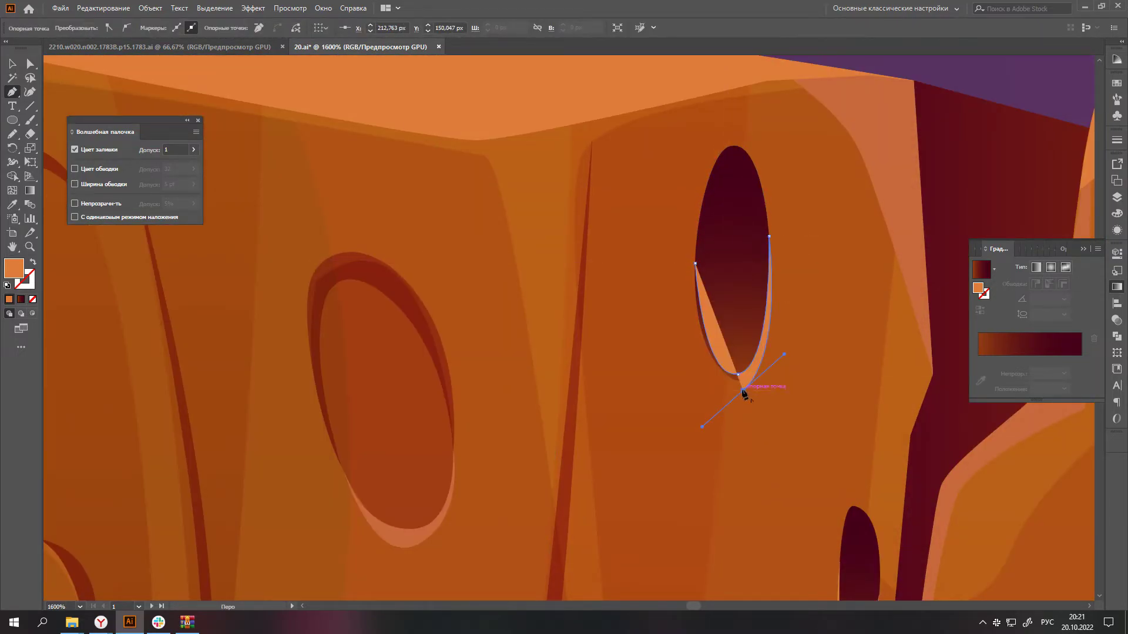
{"action": "left_click_drag", "start_coordinate": [695, 262], "coordinate": [686, 374]}
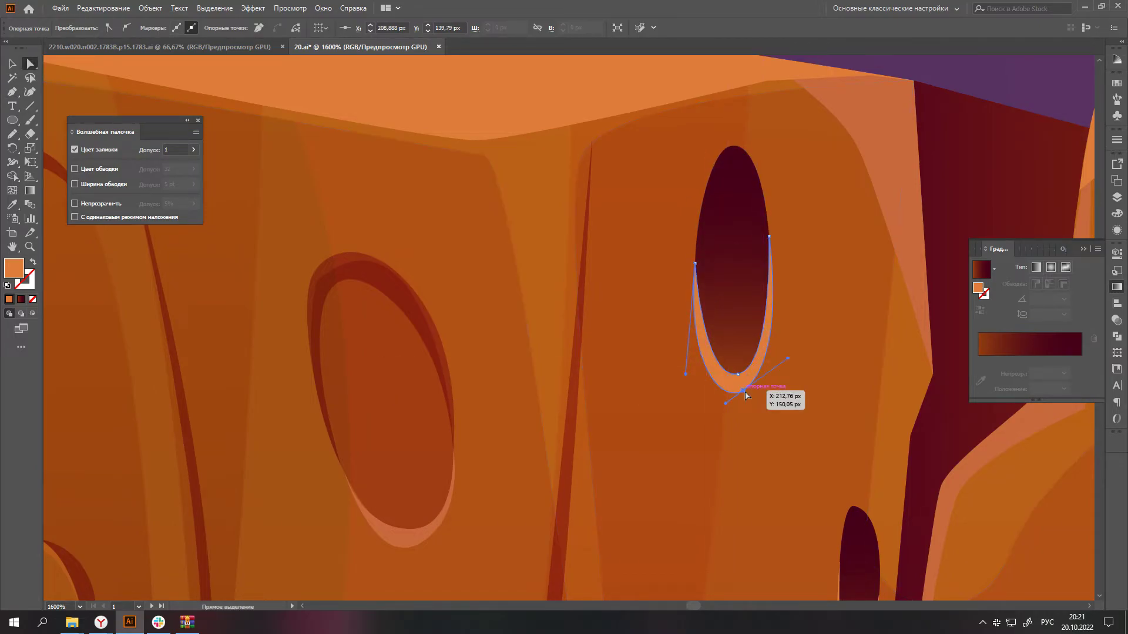
{"action": "scroll", "coordinate": [730, 372], "scroll_direction": "down", "scroll_amount": 5}
{"action": "scroll", "coordinate": [730, 269], "scroll_direction": "down", "scroll_amount": 2}
{"action": "scroll", "coordinate": [730, 269], "scroll_direction": "up", "scroll_amount": 2}
{"action": "scroll", "coordinate": [703, 192], "scroll_direction": "up", "scroll_amount": 5}
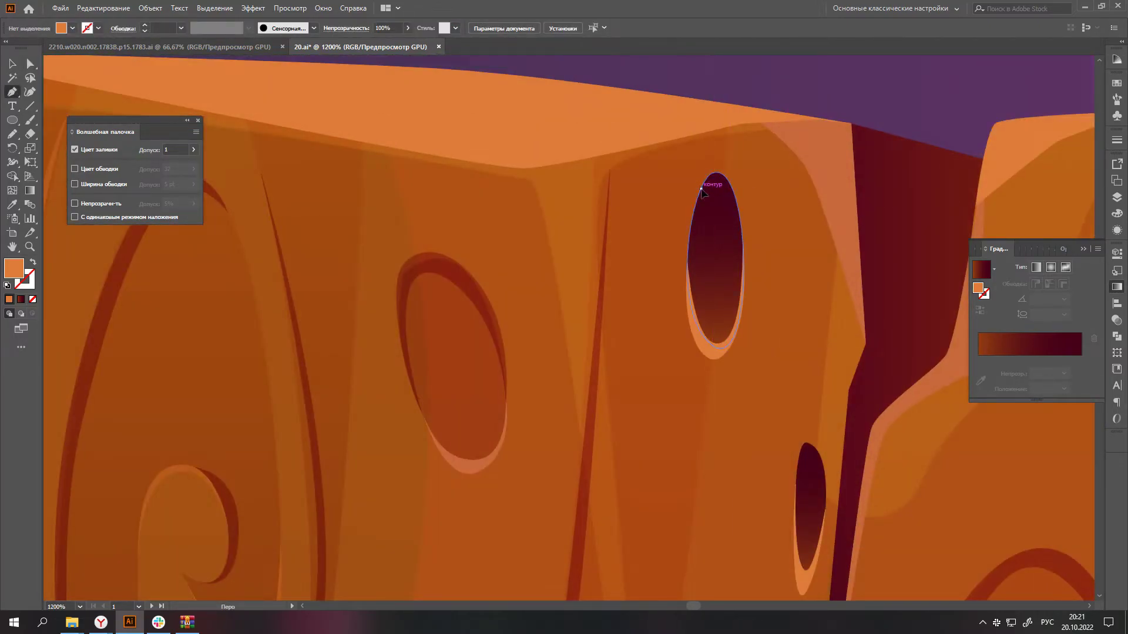
{"action": "left_click", "coordinate": [701, 189]}
{"action": "scroll", "coordinate": [711, 176], "scroll_direction": "down", "scroll_amount": 2}
- Pen an orange rim inside the lower hole and select the small rim
{"action": "left_click", "coordinate": [802, 389]}
{"action": "left_click_drag", "start_coordinate": [807, 482], "coordinate": [820, 489]}
{"action": "key", "text": "i"}
{"action": "left_click", "coordinate": [718, 206]}
{"action": "scroll", "coordinate": [794, 148], "scroll_direction": "down", "scroll_amount": 4}
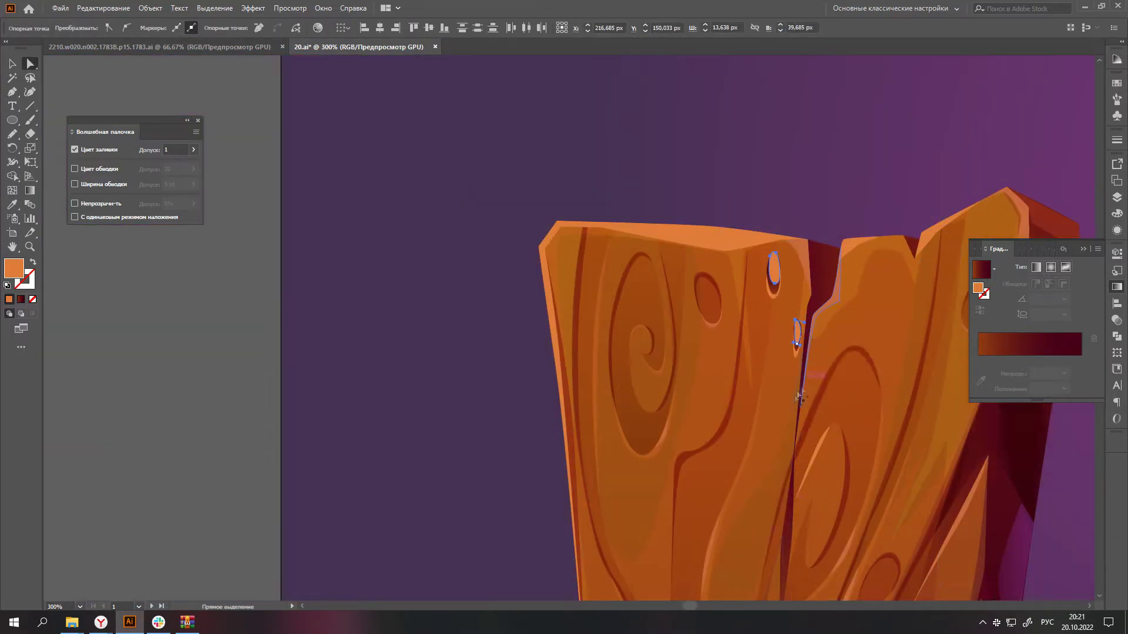
{"action": "scroll", "coordinate": [926, 474], "scroll_direction": "down", "scroll_amount": 2}
{"action": "scroll", "coordinate": [892, 188], "scroll_direction": "up", "scroll_amount": 4}
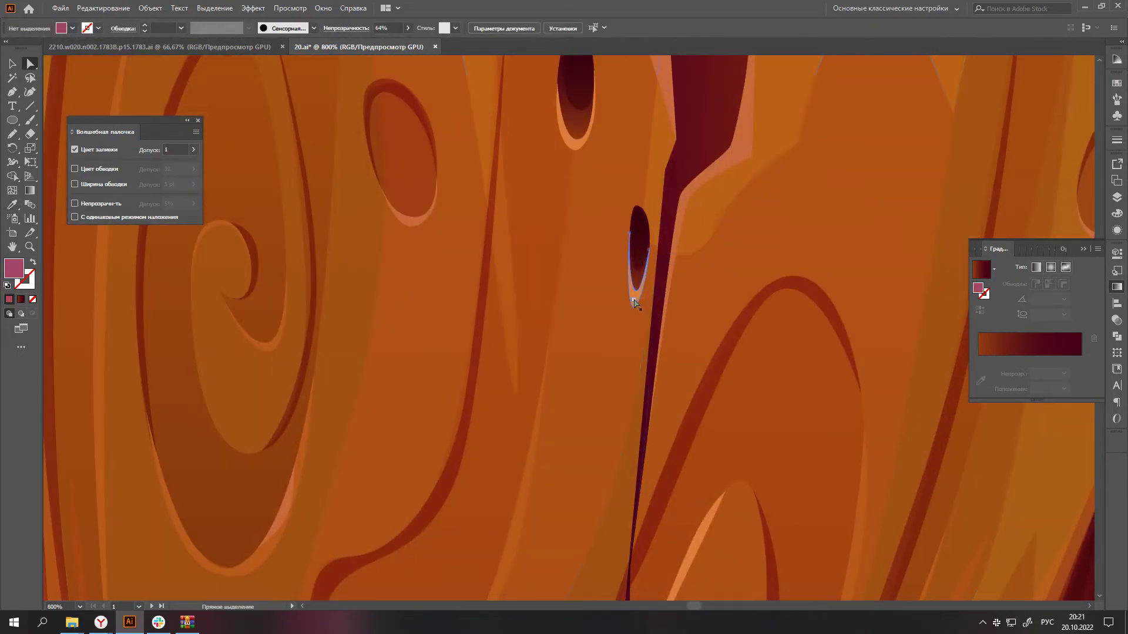
{"action": "left_click", "coordinate": [638, 304]}
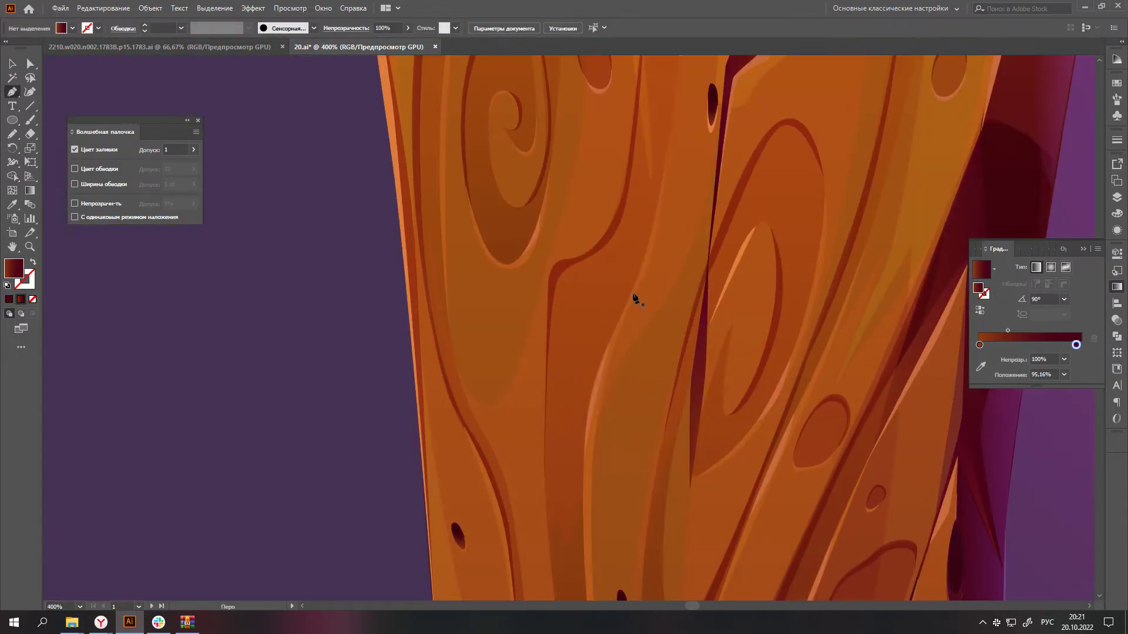
{"action": "scroll", "coordinate": [674, 360], "scroll_direction": "up", "scroll_amount": 1}
{"action": "left_click", "coordinate": [633, 279]}
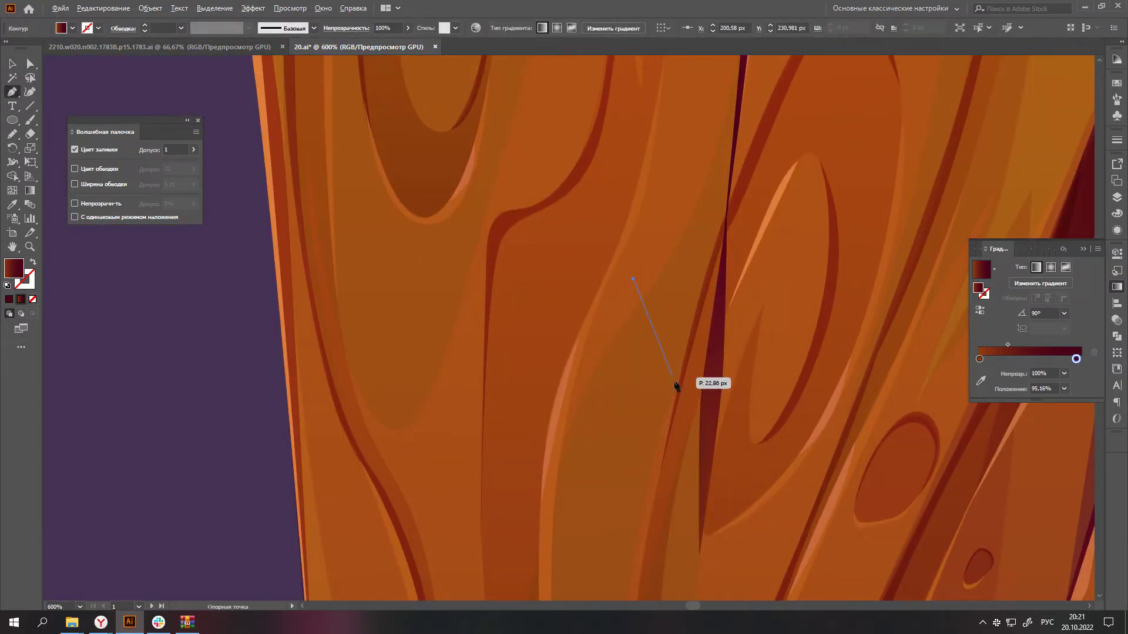
- Finish the narrow crack sliver running down from the top of the right board
{"action": "left_click", "coordinate": [675, 379]}
{"action": "left_click", "coordinate": [704, 478]}
{"action": "left_click", "coordinate": [680, 385]}
{"action": "scroll", "coordinate": [638, 284], "scroll_direction": "down", "scroll_amount": 1}
{"action": "scroll", "coordinate": [684, 406], "scroll_direction": "down", "scroll_amount": 1}
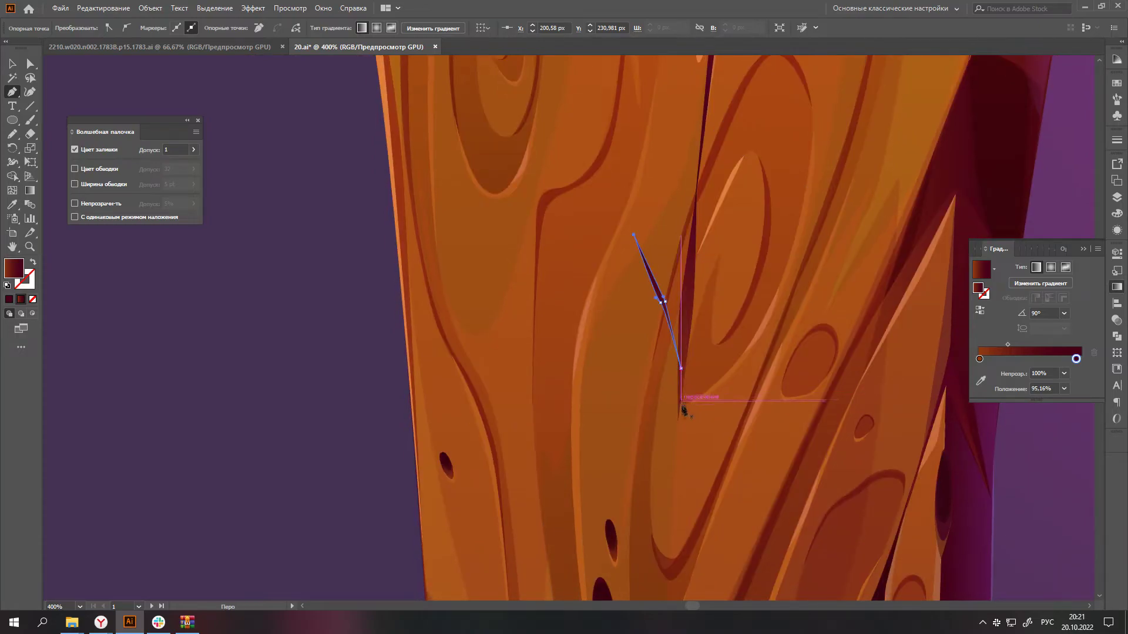
{"action": "key", "text": "a"}
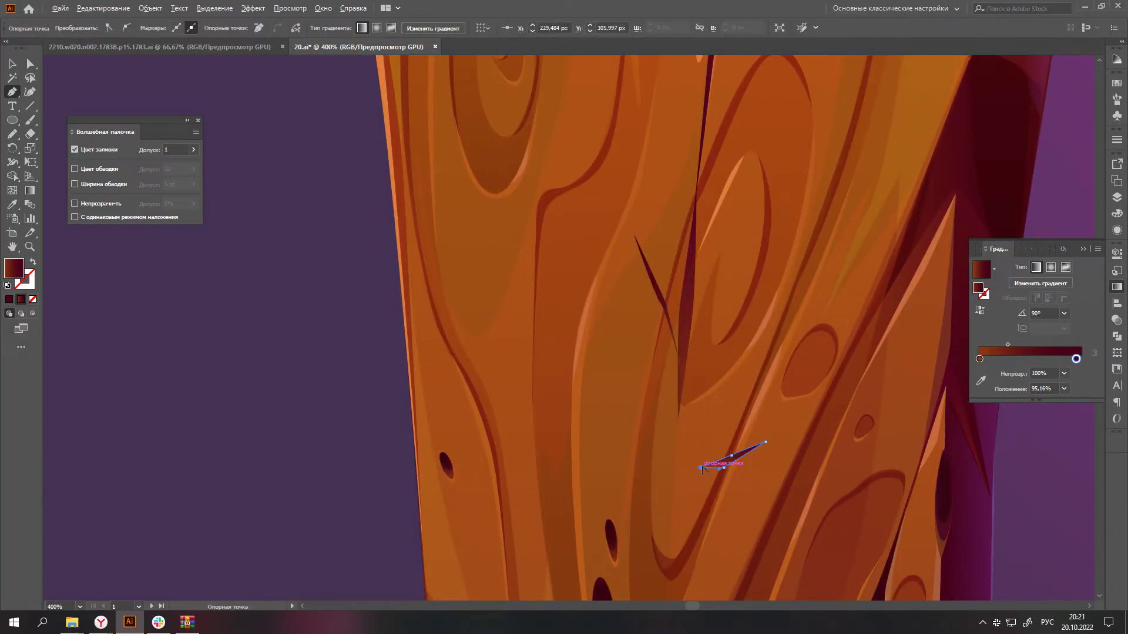
- Retune a knot hole gradient's dark end stop by nudging its red value
{"action": "scroll", "coordinate": [735, 461], "scroll_direction": "down", "scroll_amount": 2}
{"action": "scroll", "coordinate": [740, 336], "scroll_direction": "up", "scroll_amount": 3}
{"action": "left_click", "coordinate": [681, 226]}
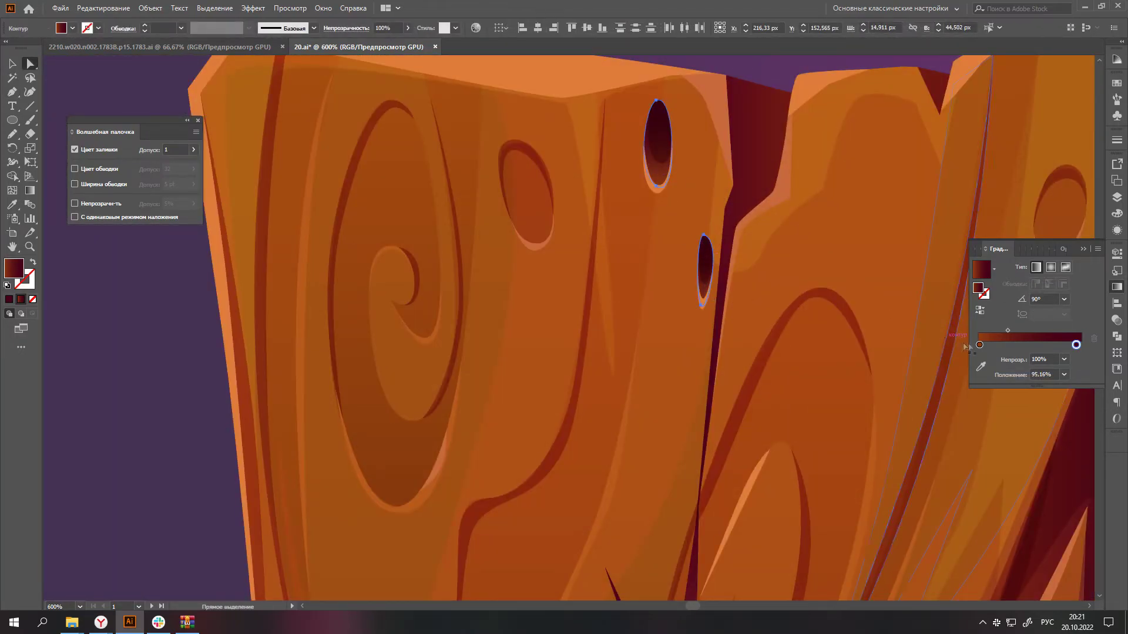
{"action": "double_click", "coordinate": [1075, 345]}
{"action": "left_click", "coordinate": [1006, 389]}
{"action": "key", "text": "Escape"}
{"action": "scroll", "coordinate": [822, 411], "scroll_direction": "down", "scroll_amount": 4}
{"action": "left_click", "coordinate": [852, 428]}
- Start a new pen path on the right plank with a curved anchor
{"action": "scroll", "coordinate": [840, 400], "scroll_direction": "down", "scroll_amount": 3}
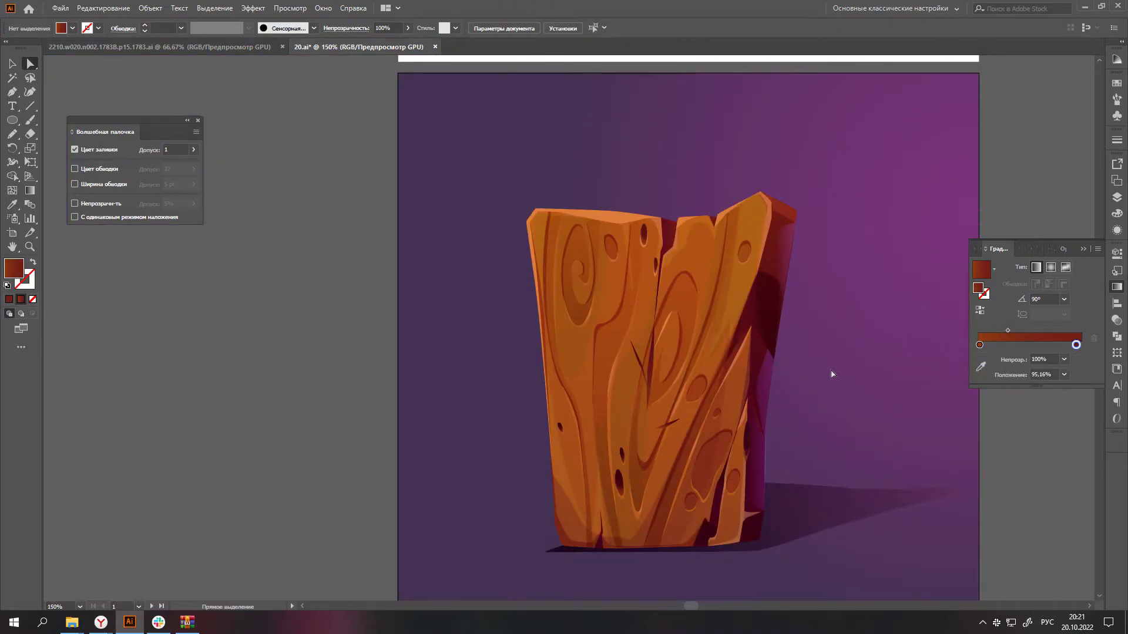
{"action": "scroll", "coordinate": [821, 348], "scroll_direction": "up", "scroll_amount": 1}
{"action": "scroll", "coordinate": [710, 316], "scroll_direction": "up", "scroll_amount": 3}
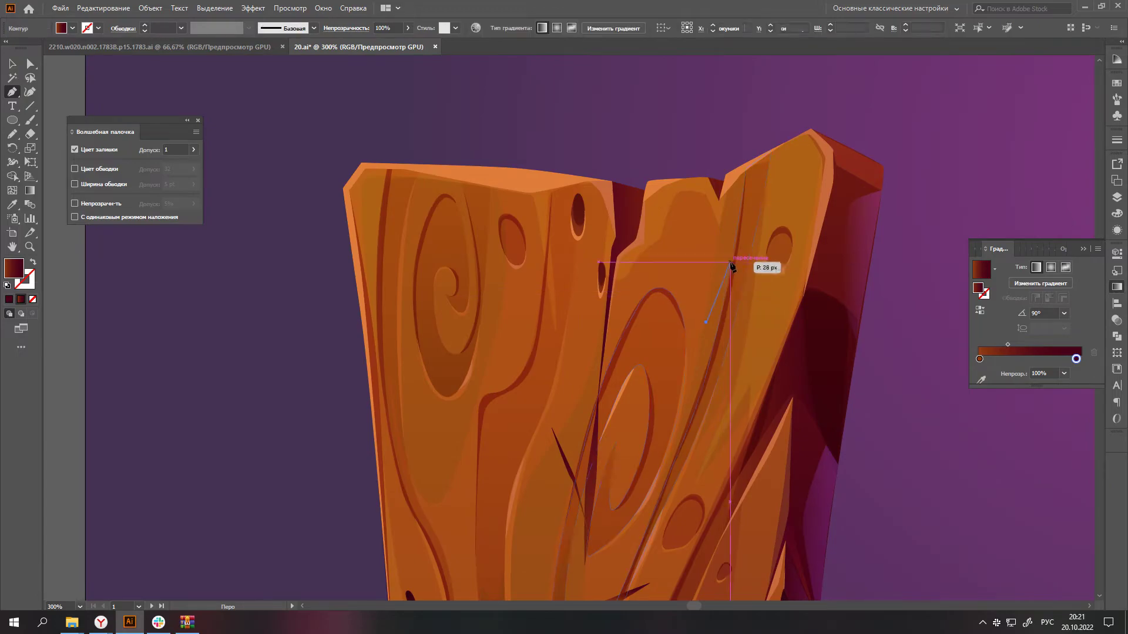
{"action": "scroll", "coordinate": [705, 320], "scroll_direction": "up", "scroll_amount": 2}
{"action": "left_click", "coordinate": [695, 345]}
{"action": "left_click_drag", "start_coordinate": [519, 463], "coordinate": [549, 482]}
{"action": "scroll", "coordinate": [520, 464], "scroll_direction": "down", "scroll_amount": 2}
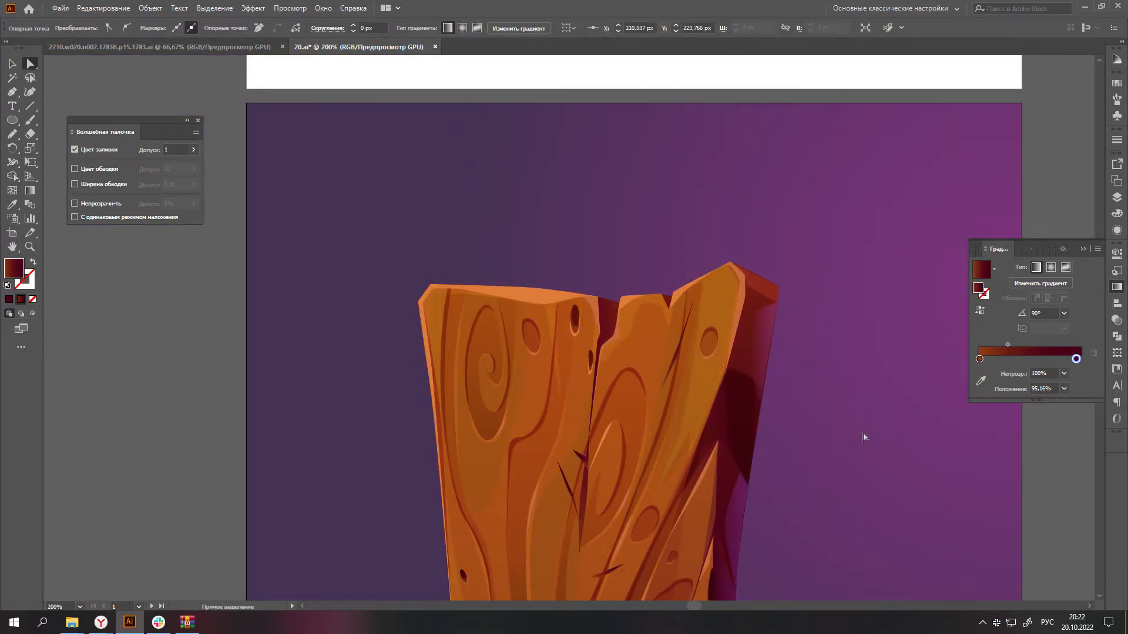
{"action": "scroll", "coordinate": [581, 457], "scroll_direction": "down", "scroll_amount": 1}
{"action": "scroll", "coordinate": [825, 376], "scroll_direction": "down", "scroll_amount": 1}
{"action": "scroll", "coordinate": [781, 391], "scroll_direction": "up", "scroll_amount": 1}
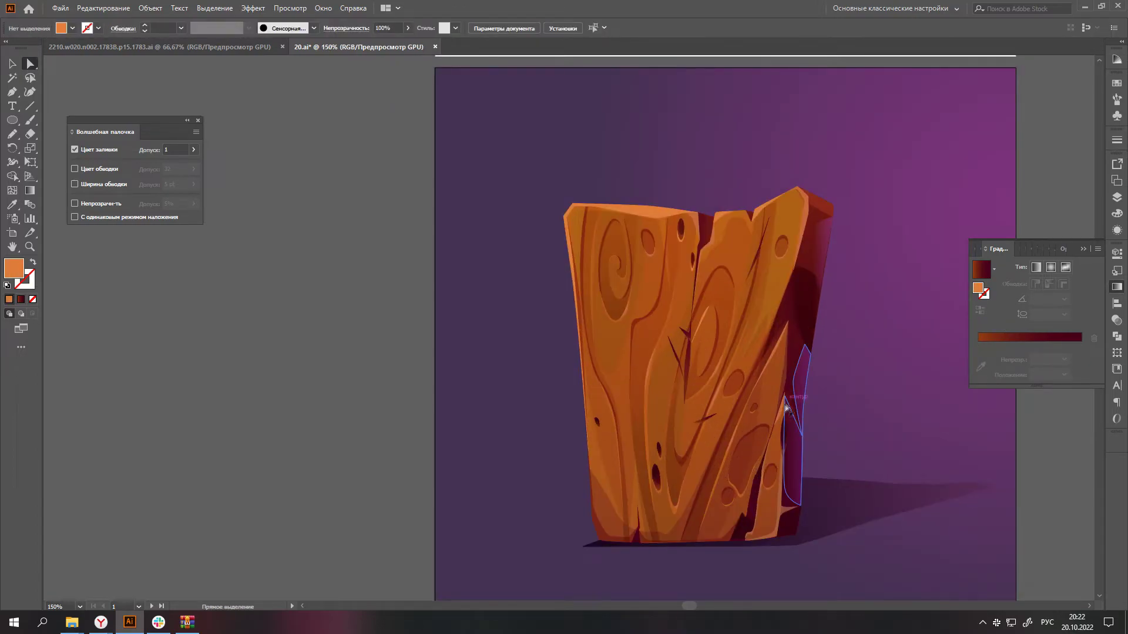
- Start an orange highlight sliver along the crack edge with top, bottom and curved anchors
{"action": "left_click", "coordinate": [756, 257]}
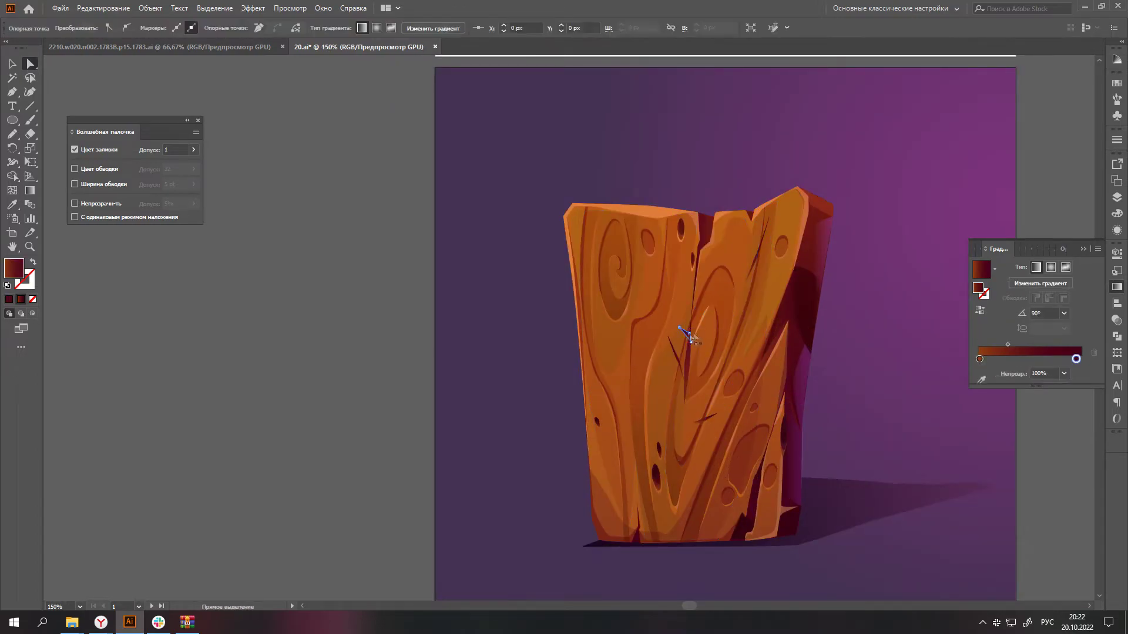
{"action": "left_click", "coordinate": [756, 217]}
{"action": "key", "text": "p"}
{"action": "scroll", "coordinate": [760, 270], "scroll_direction": "up", "scroll_amount": 3}
{"action": "scroll", "coordinate": [767, 261], "scroll_direction": "up", "scroll_amount": 2}
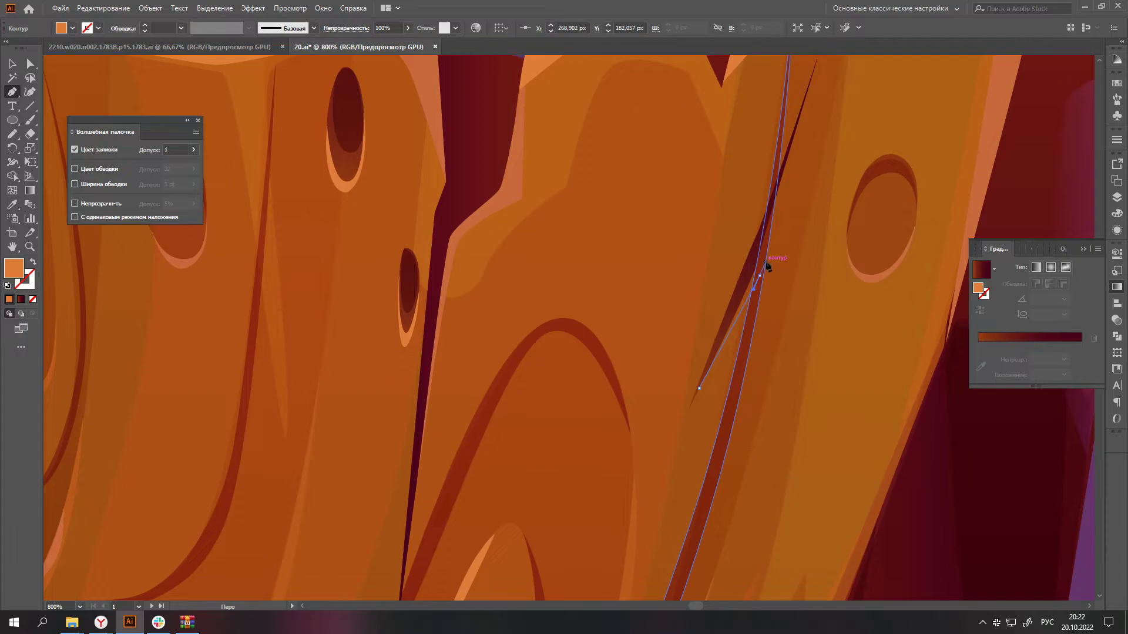
{"action": "scroll", "coordinate": [765, 265], "scroll_direction": "up", "scroll_amount": 1}
{"action": "left_click", "coordinate": [805, 147]}
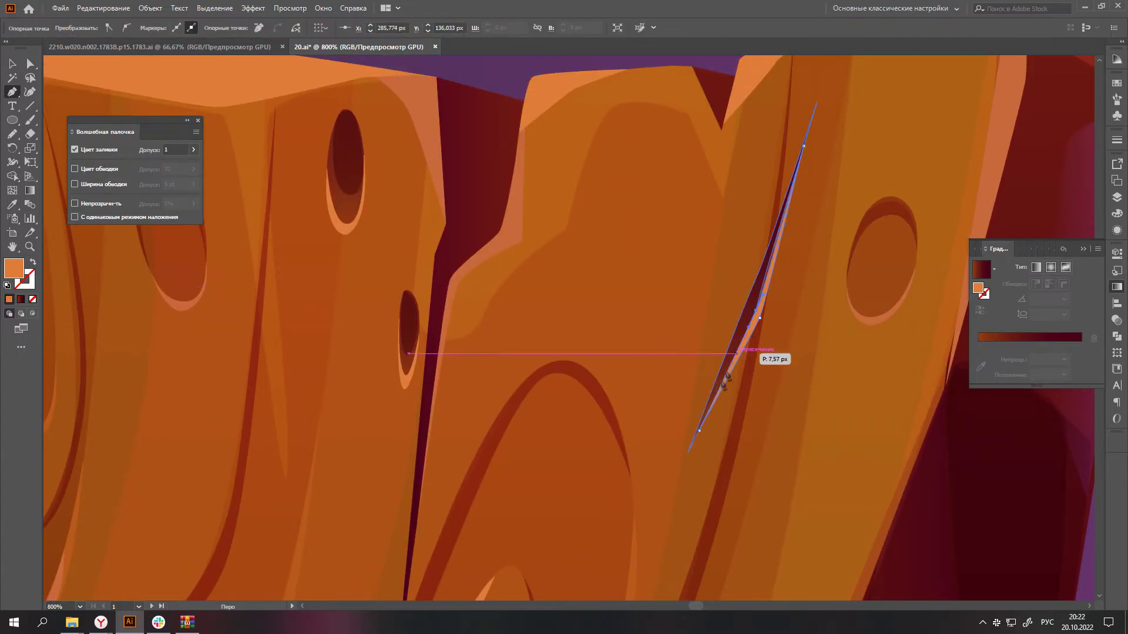
{"action": "scroll", "coordinate": [724, 408], "scroll_direction": "down", "scroll_amount": 5}
{"action": "scroll", "coordinate": [611, 311], "scroll_direction": "up", "scroll_amount": 5}
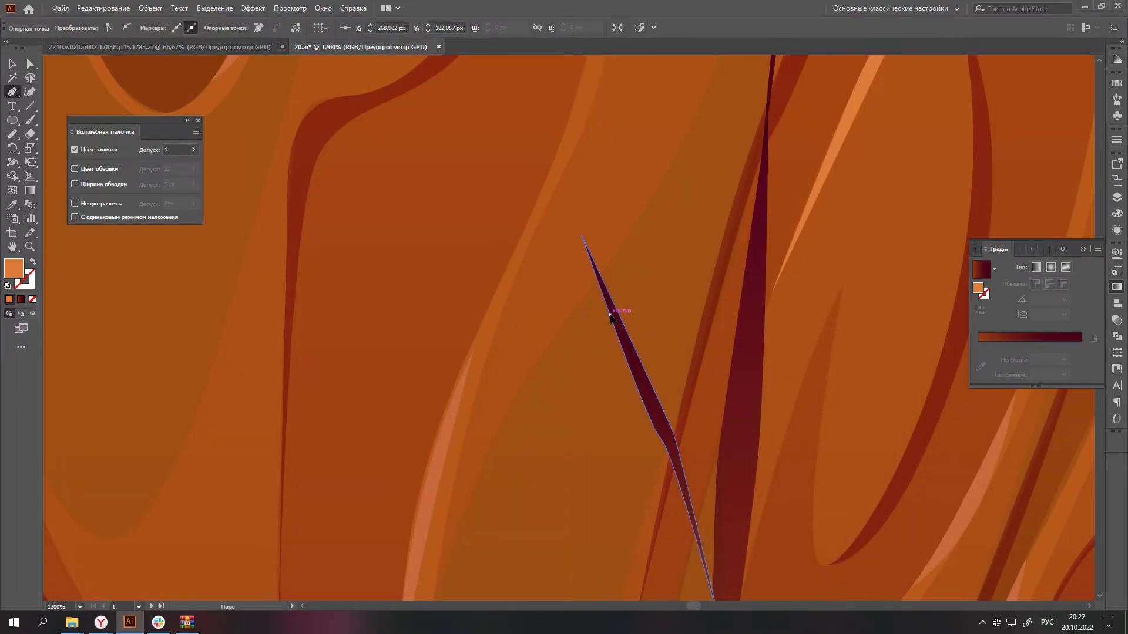
{"action": "scroll", "coordinate": [658, 458], "scroll_direction": "up", "scroll_amount": 2}
{"action": "scroll", "coordinate": [685, 509], "scroll_direction": "down", "scroll_amount": 1}
{"action": "left_click", "coordinate": [726, 564]}
{"action": "left_click_drag", "start_coordinate": [664, 370], "coordinate": [670, 381]}
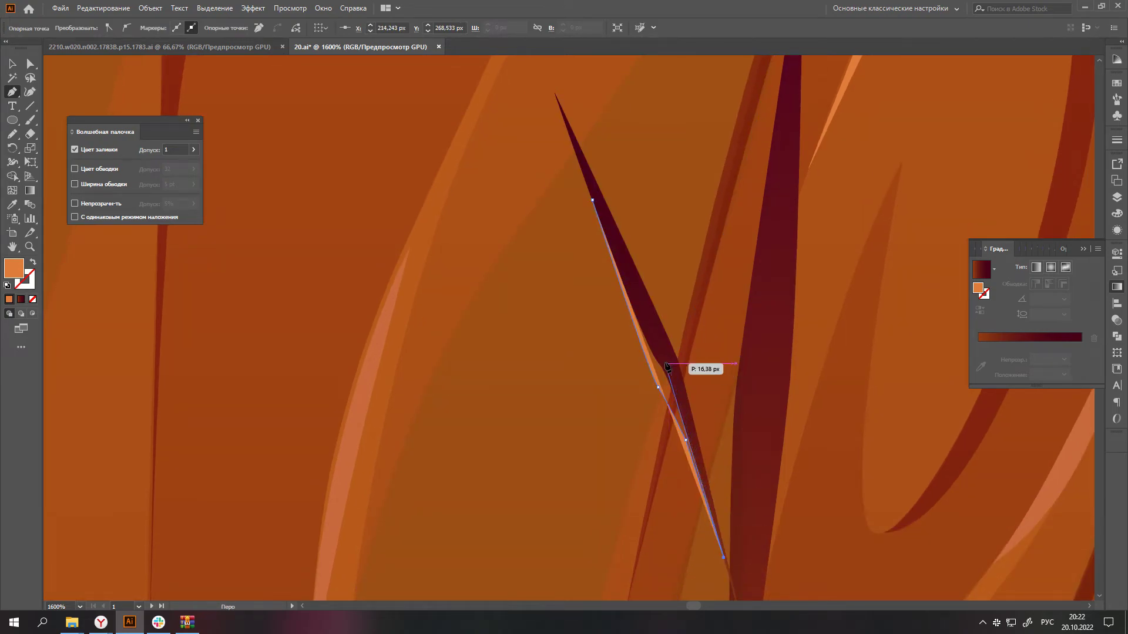
- Complete the crack highlight with corner and curved points, close it, and adjust its colour
{"action": "scroll", "coordinate": [623, 258], "scroll_direction": "up", "scroll_amount": 1}
{"action": "scroll", "coordinate": [569, 169], "scroll_direction": "down", "scroll_amount": 2}
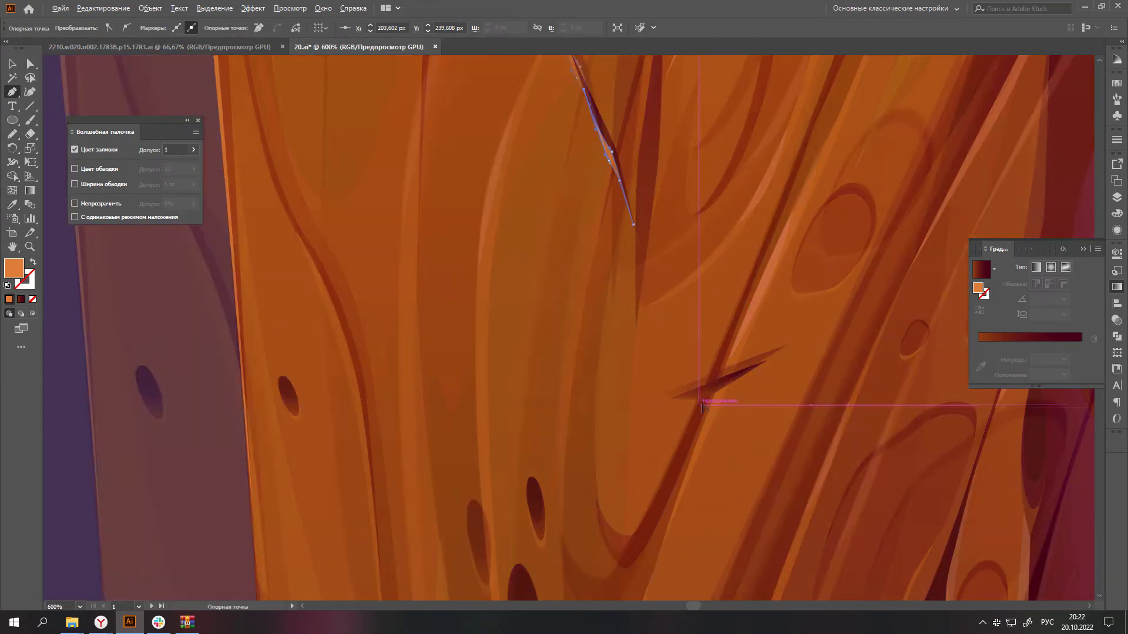
{"action": "scroll", "coordinate": [646, 352], "scroll_direction": "up", "scroll_amount": 3}
{"action": "left_click", "coordinate": [726, 401]}
{"action": "key", "text": "ctrl+z"}
{"action": "left_click", "coordinate": [731, 391]}
{"action": "left_click", "coordinate": [883, 275]}
{"action": "left_click_drag", "start_coordinate": [703, 378], "coordinate": [675, 388]}
{"action": "left_click", "coordinate": [589, 388]}
{"action": "scroll", "coordinate": [589, 388], "scroll_direction": "down", "scroll_amount": 6}
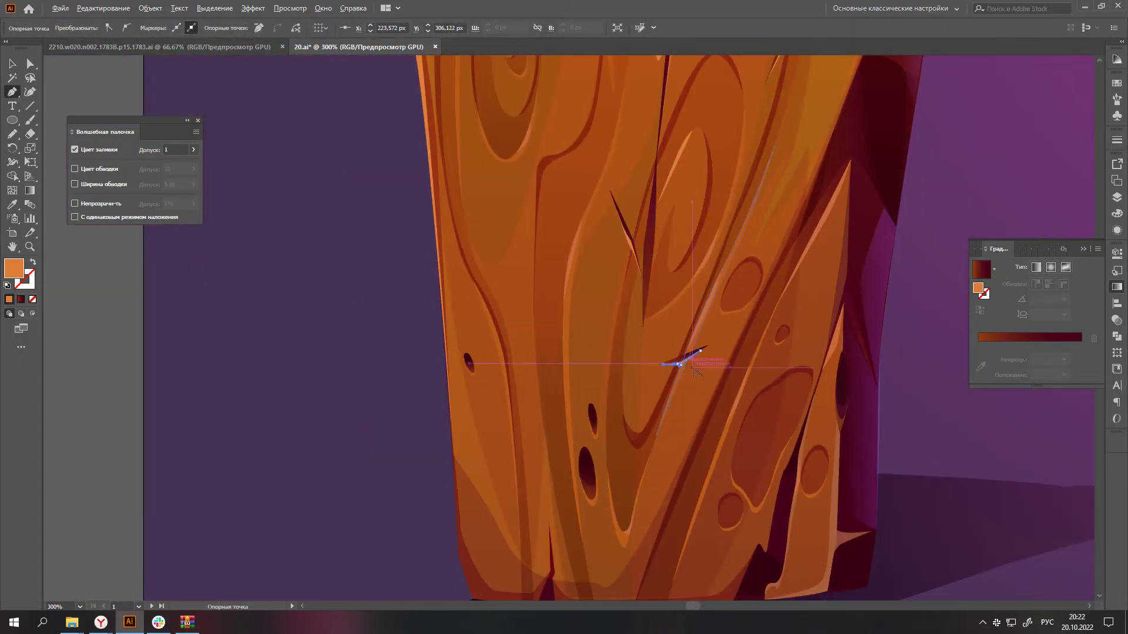
{"action": "scroll", "coordinate": [681, 364], "scroll_direction": "up", "scroll_amount": 2}
{"action": "key", "text": "a"}
{"action": "scroll", "coordinate": [825, 200], "scroll_direction": "up", "scroll_amount": 2}
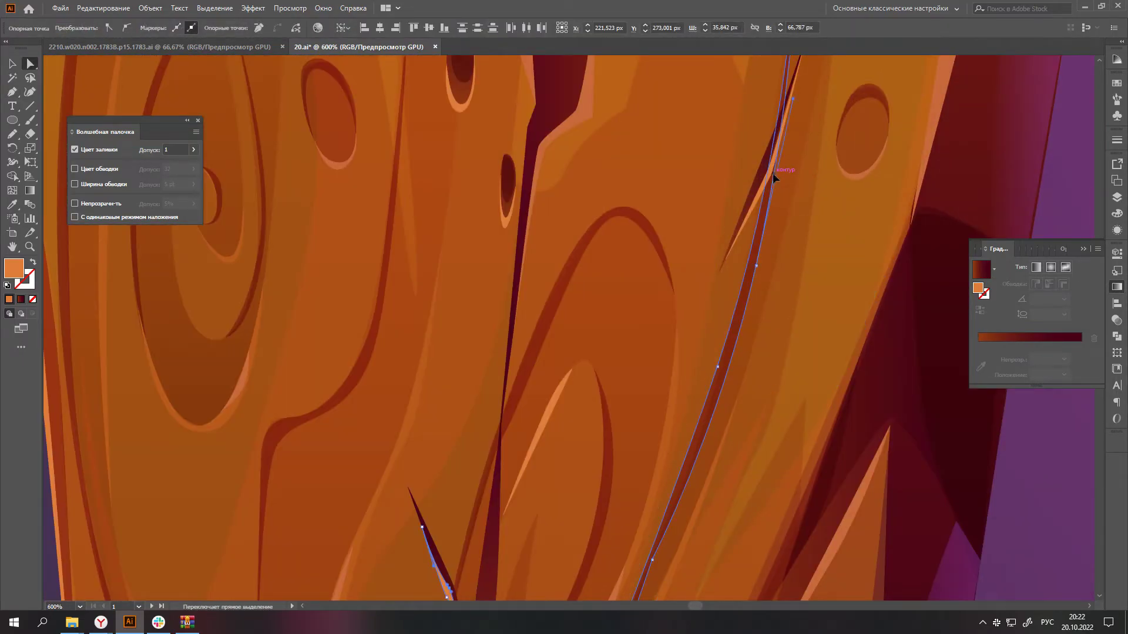
{"action": "scroll", "coordinate": [693, 290], "scroll_direction": "down", "scroll_amount": 3}
{"action": "scroll", "coordinate": [558, 508], "scroll_direction": "down", "scroll_amount": 3}
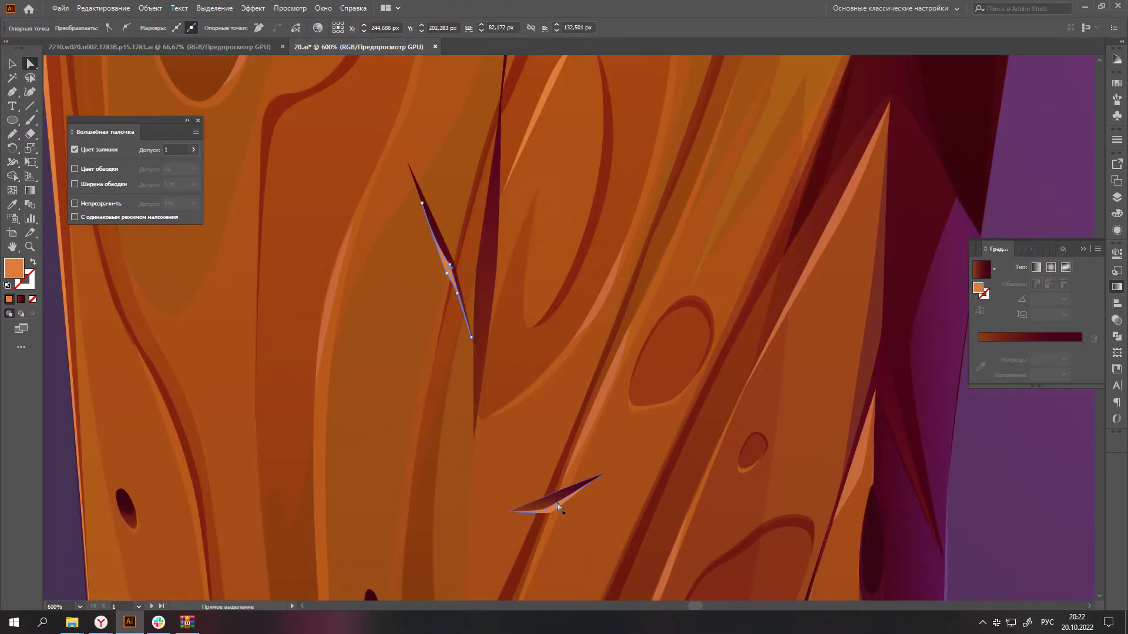
{"action": "left_click", "coordinate": [1117, 215]}
- Drag anchors of the small and long crack highlight slivers so they fit the cracks
{"action": "scroll", "coordinate": [646, 380], "scroll_direction": "down", "scroll_amount": 6}
{"action": "scroll", "coordinate": [646, 380], "scroll_direction": "up", "scroll_amount": 5}
{"action": "scroll", "coordinate": [654, 345], "scroll_direction": "up", "scroll_amount": 2}
{"action": "left_click", "coordinate": [654, 344]}
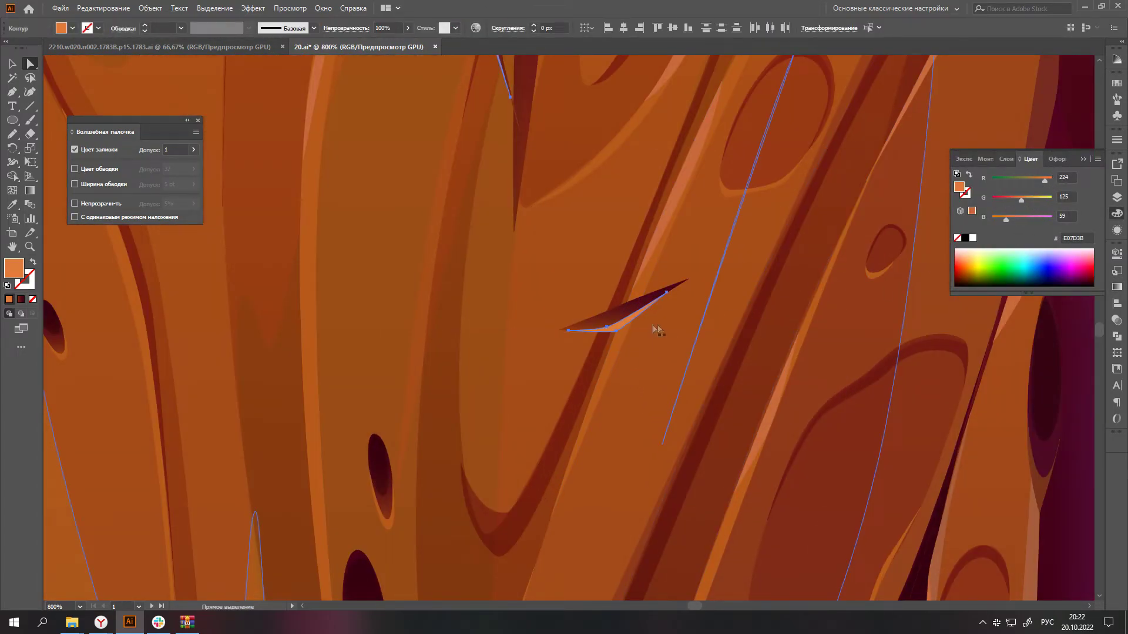
{"action": "scroll", "coordinate": [658, 330], "scroll_direction": "up", "scroll_amount": 3}
{"action": "left_click_drag", "start_coordinate": [565, 352], "coordinate": [590, 342]}
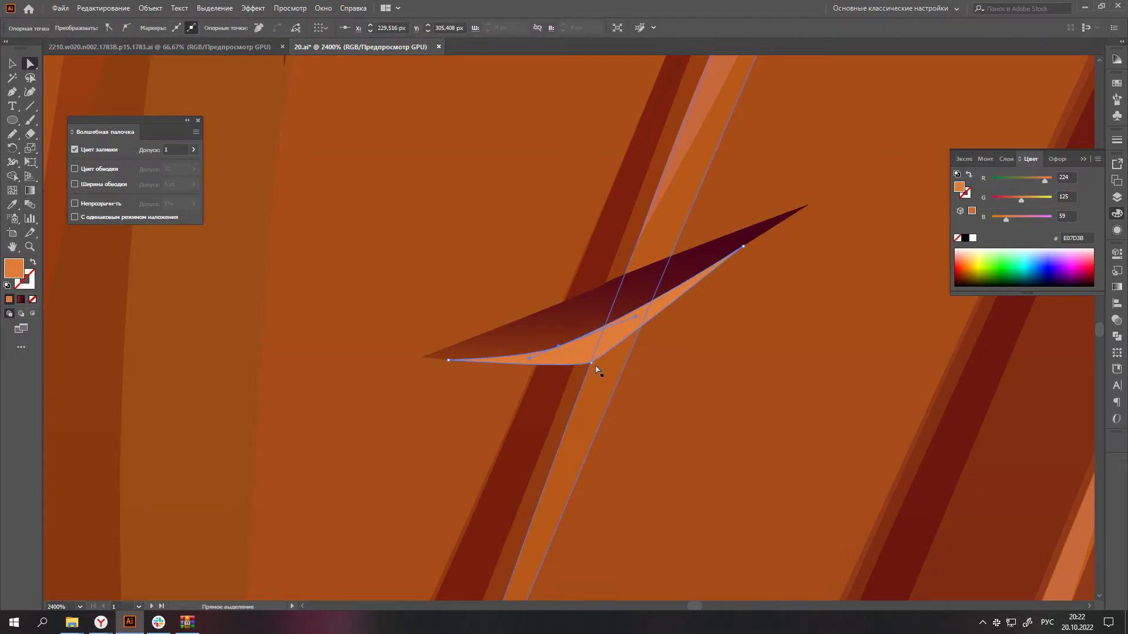
{"action": "scroll", "coordinate": [646, 352], "scroll_direction": "down", "scroll_amount": 10}
{"action": "scroll", "coordinate": [755, 327], "scroll_direction": "up", "scroll_amount": 4}
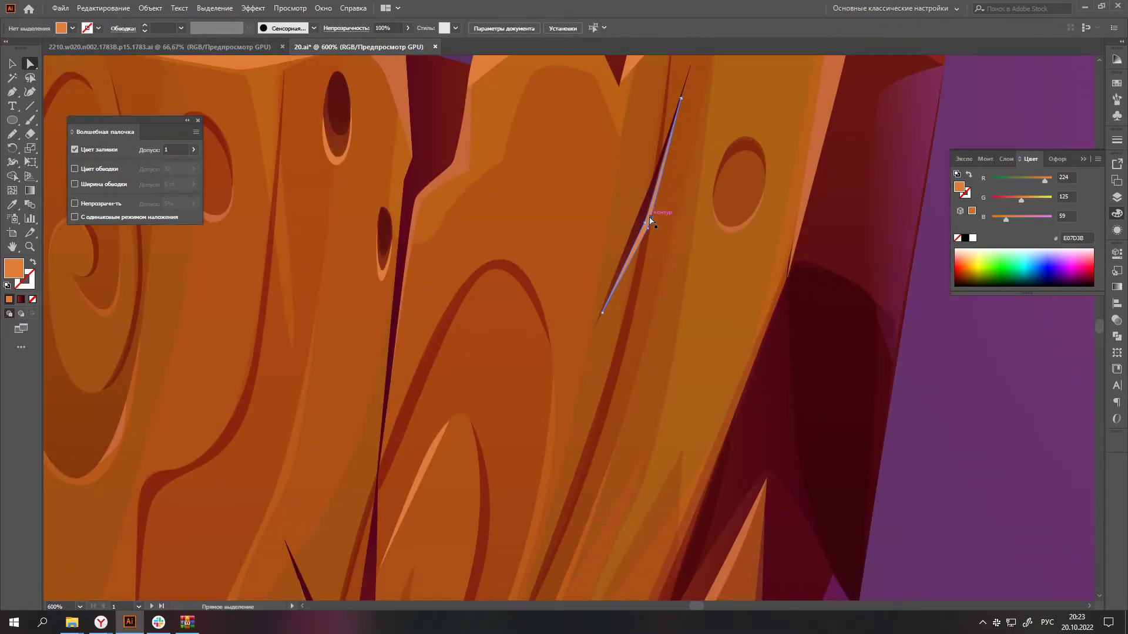
{"action": "scroll", "coordinate": [646, 221], "scroll_direction": "up", "scroll_amount": 2}
{"action": "left_click_drag", "start_coordinate": [644, 225], "coordinate": [646, 232]}
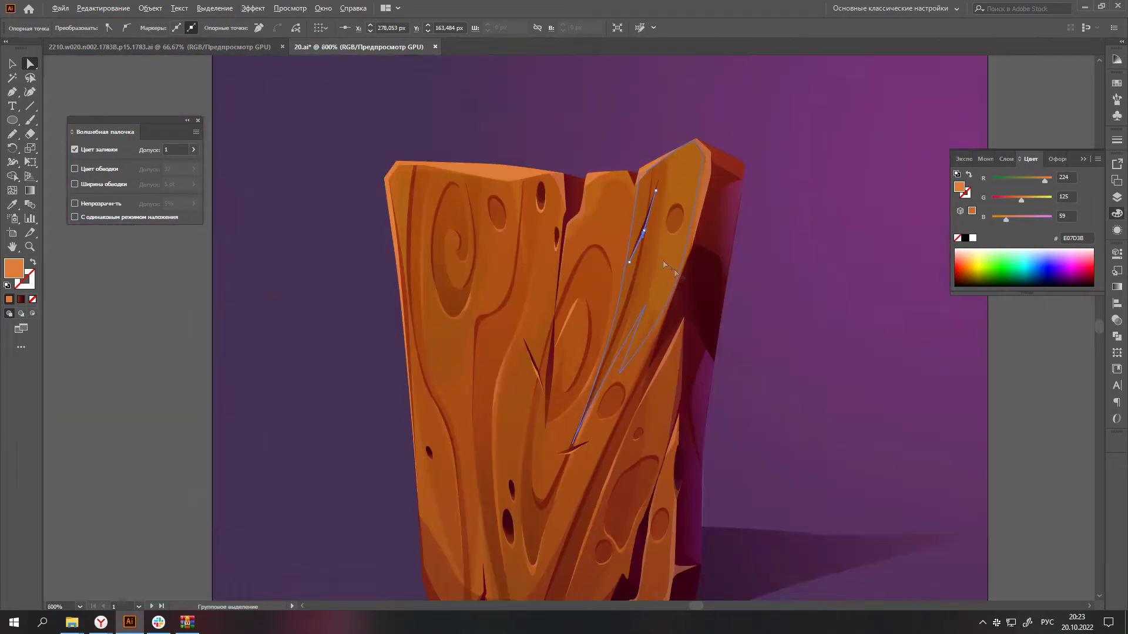
{"action": "key", "text": "ctrl+shift+a"}
{"action": "key", "text": "ctrl+0"}
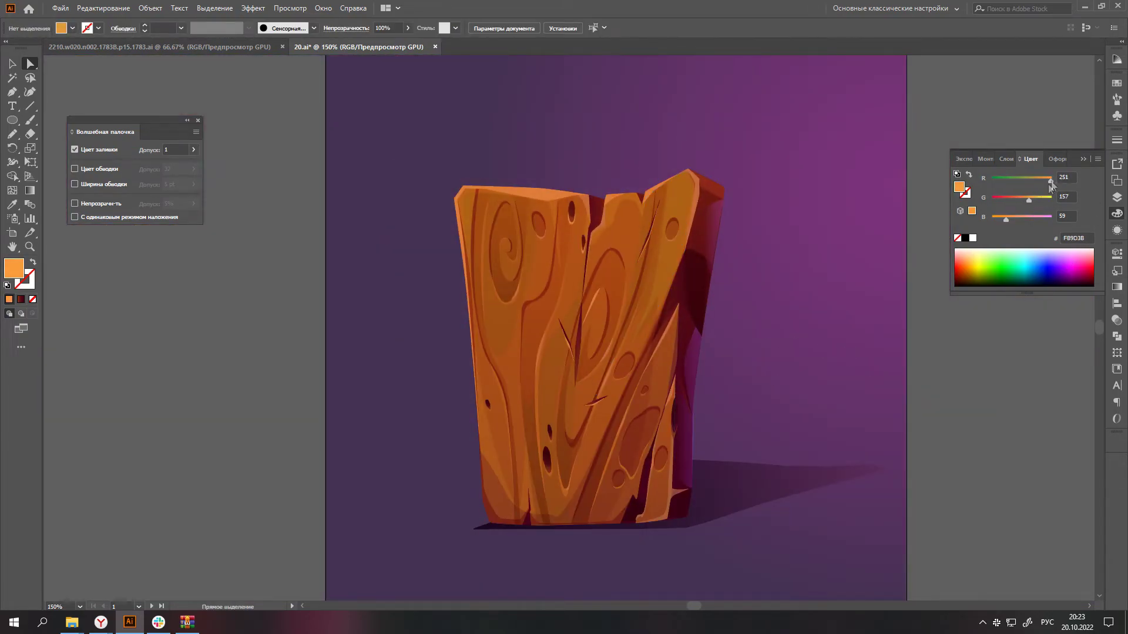
- Pen-draw a lighter FBA03B highlight sliver along the long crack edge
{"action": "scroll", "coordinate": [941, 367], "scroll_direction": "down", "scroll_amount": 2}
{"action": "scroll", "coordinate": [730, 398], "scroll_direction": "up", "scroll_amount": 4}
{"action": "scroll", "coordinate": [684, 282], "scroll_direction": "up", "scroll_amount": 4}
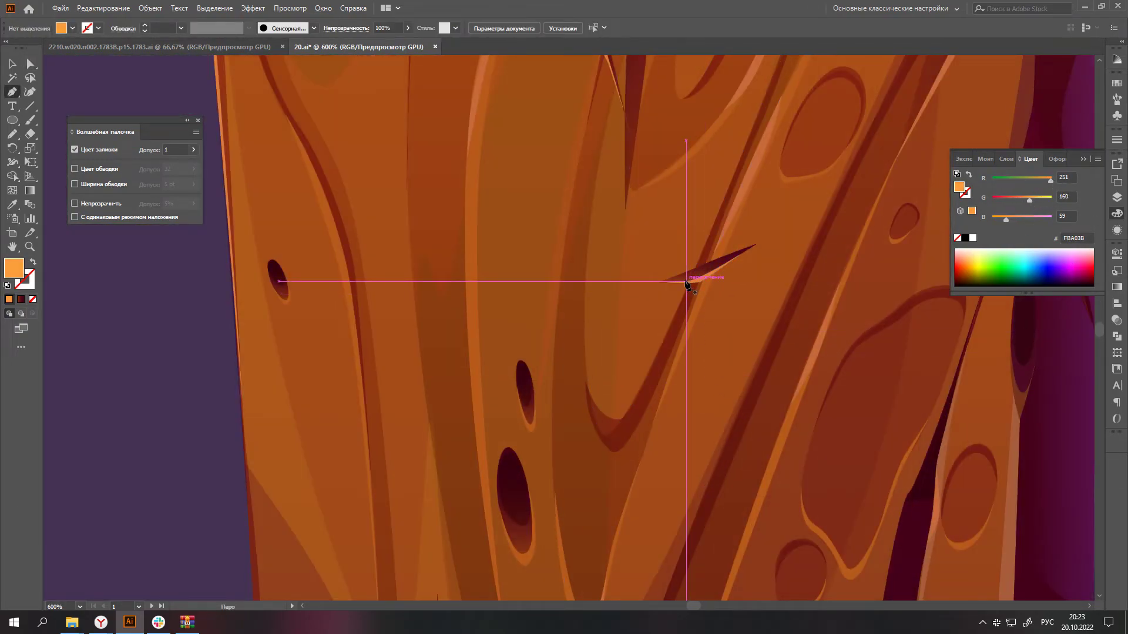
{"action": "scroll", "coordinate": [683, 301], "scroll_direction": "up", "scroll_amount": 3}
{"action": "key", "text": "p"}
{"action": "left_click", "coordinate": [697, 292]}
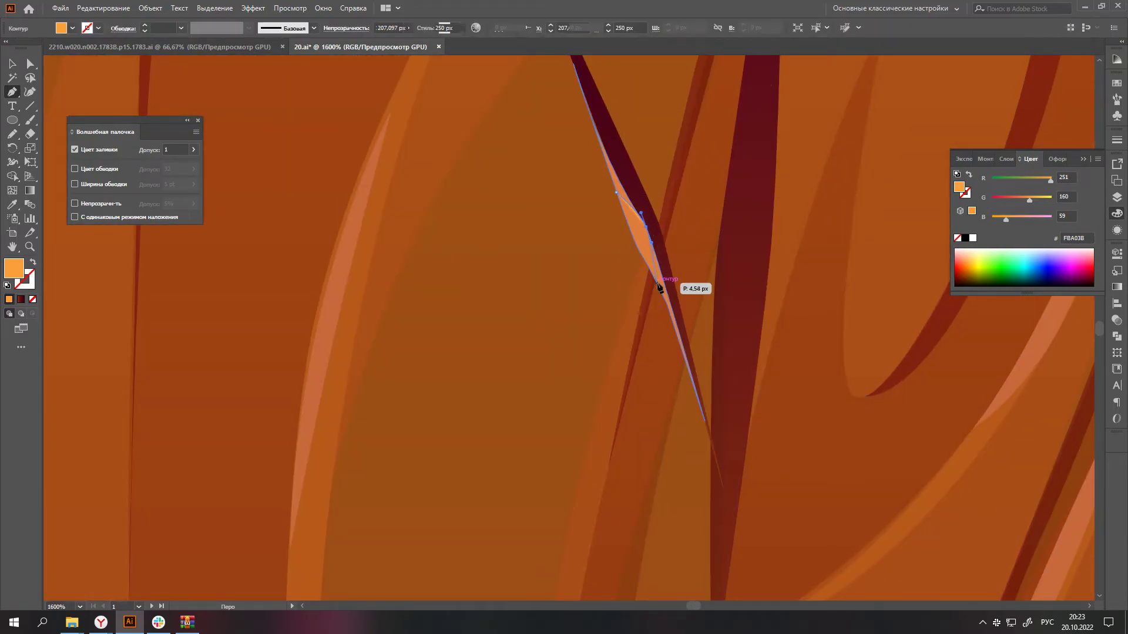
{"action": "left_click_drag", "start_coordinate": [659, 285], "coordinate": [631, 234]}
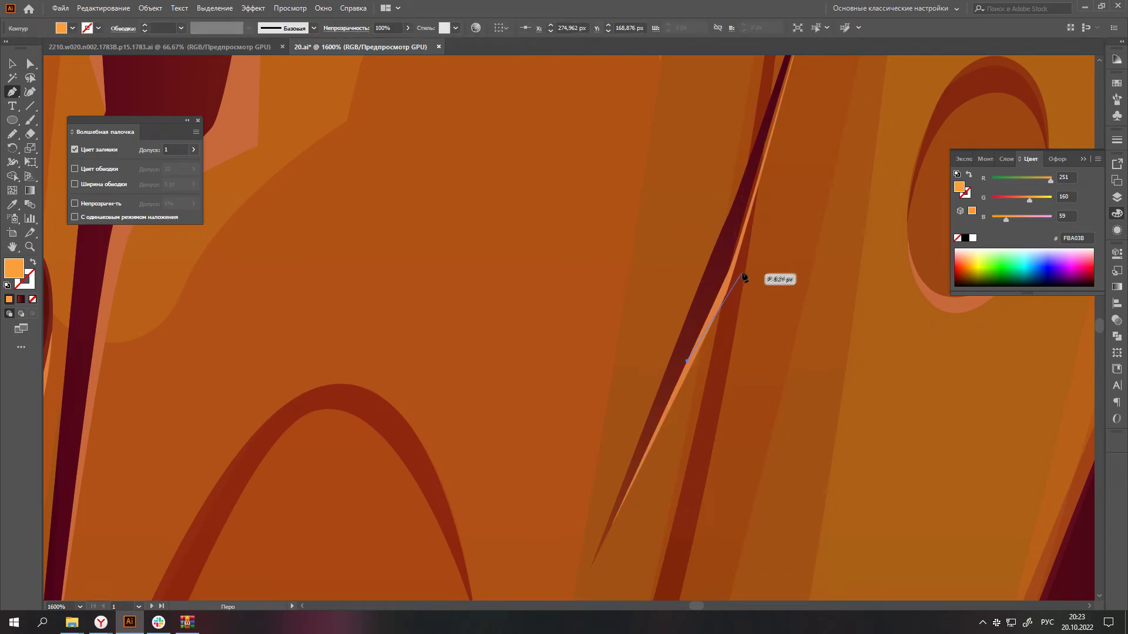
{"action": "left_click", "coordinate": [758, 167]}
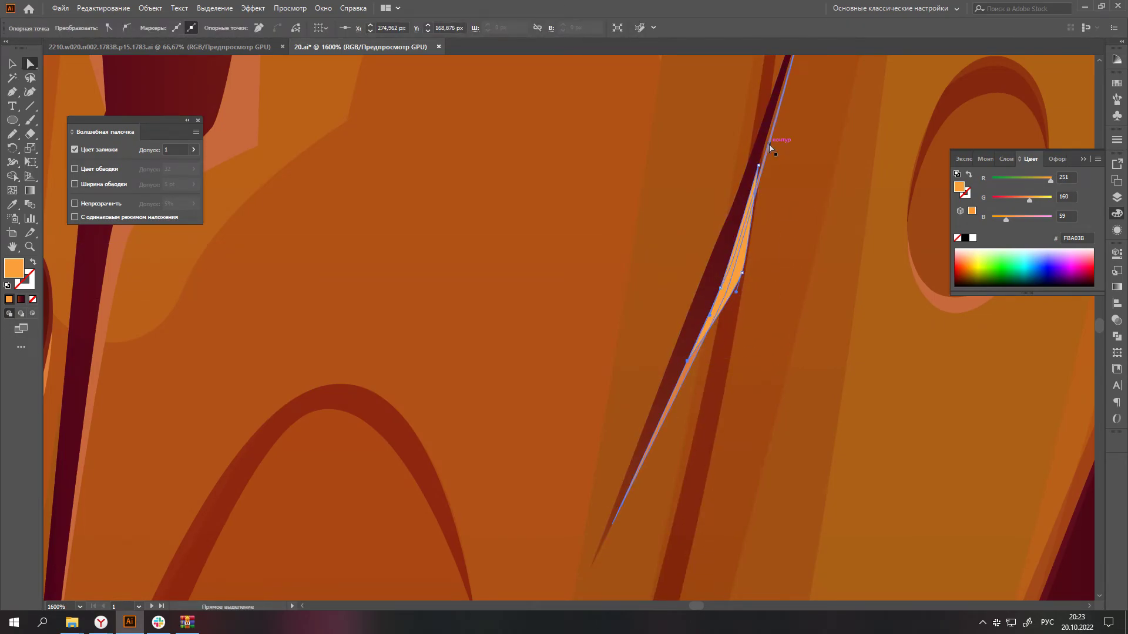
{"action": "key", "text": "ctrl+minus"}
{"action": "key", "text": "ctrl+minus"}
{"action": "key", "text": "ctrl+minus"}
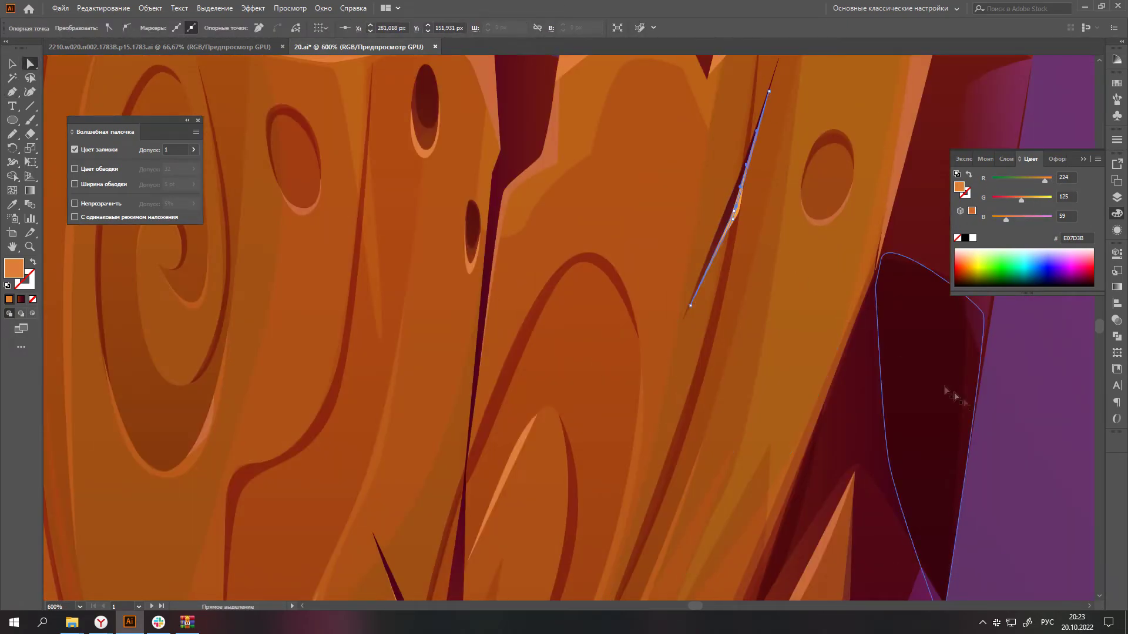
{"action": "scroll", "coordinate": [763, 293], "scroll_direction": "up", "scroll_amount": 2}
{"action": "key", "text": "ctrl+shift+a"}
- Reshape the light highlight sliver's anchors so it fits along the crack
{"action": "scroll", "coordinate": [931, 382], "scroll_direction": "down", "scroll_amount": 5}
{"action": "scroll", "coordinate": [770, 275], "scroll_direction": "up", "scroll_amount": 2}
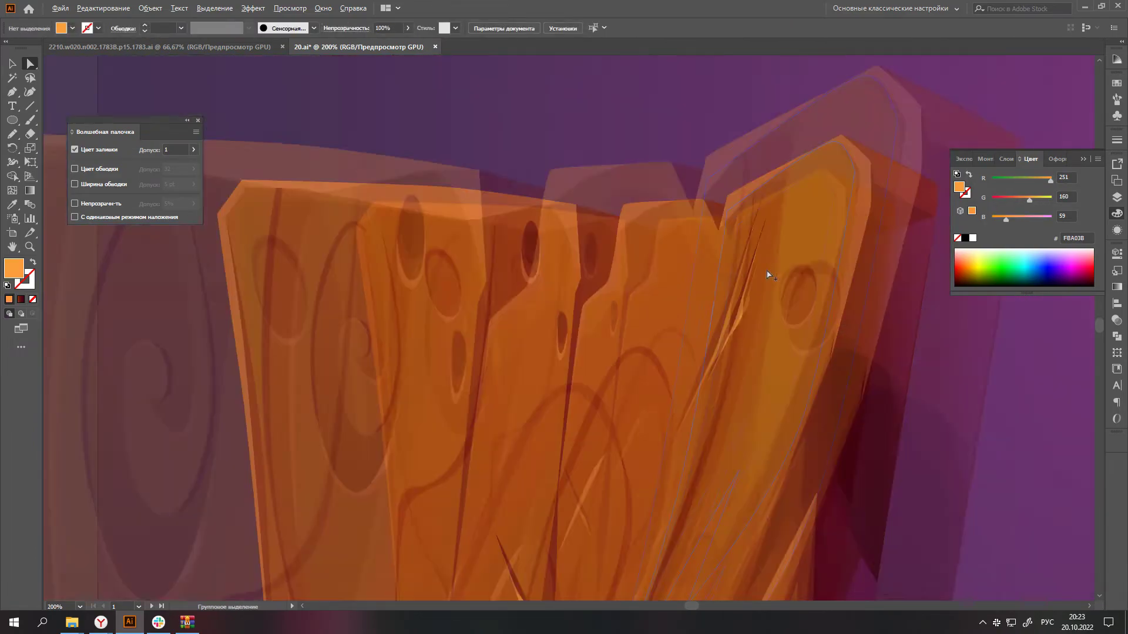
{"action": "left_click", "coordinate": [705, 375]}
{"action": "scroll", "coordinate": [705, 379], "scroll_direction": "down", "scroll_amount": 4}
{"action": "scroll", "coordinate": [652, 361], "scroll_direction": "up", "scroll_amount": 4}
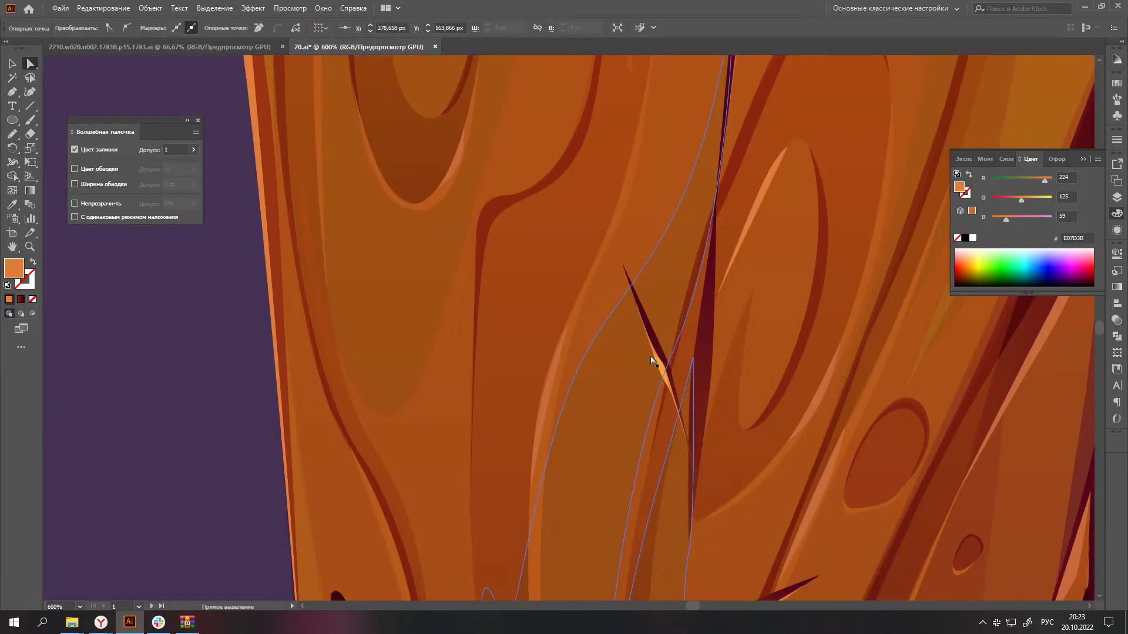
{"action": "scroll", "coordinate": [651, 361], "scroll_direction": "up", "scroll_amount": 2}
{"action": "left_click", "coordinate": [666, 402]}
{"action": "left_click_drag", "start_coordinate": [669, 420], "coordinate": [726, 546]}
{"action": "scroll", "coordinate": [671, 343], "scroll_direction": "down", "scroll_amount": 5}
{"action": "scroll", "coordinate": [588, 435], "scroll_direction": "down", "scroll_amount": 1}
{"action": "scroll", "coordinate": [843, 420], "scroll_direction": "down", "scroll_amount": 2}
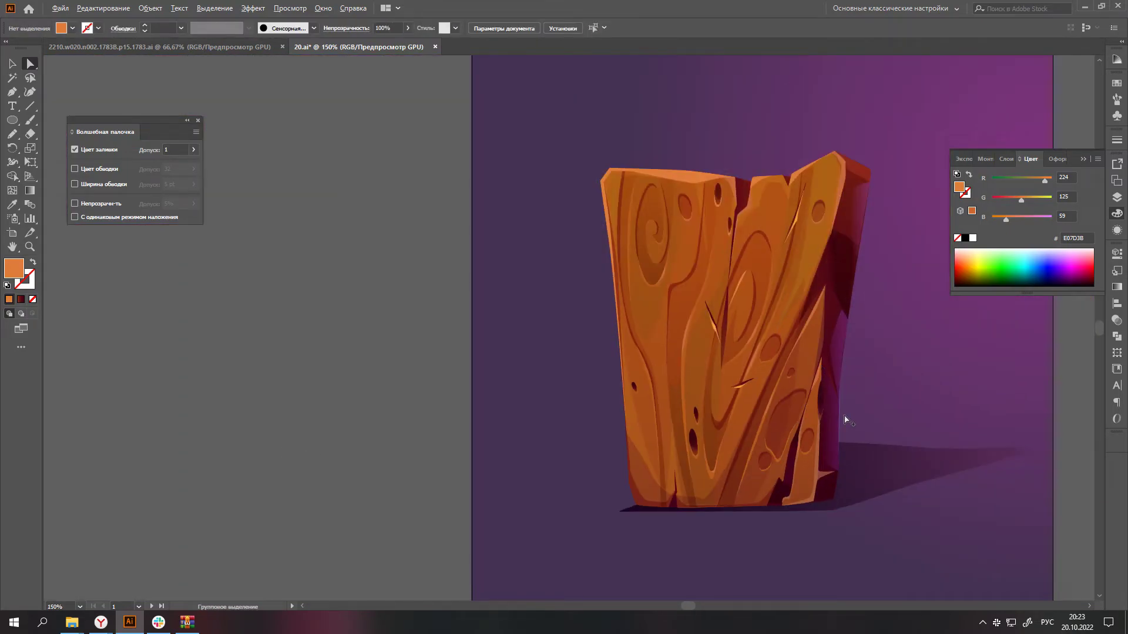
{"action": "scroll", "coordinate": [809, 397], "scroll_direction": "down", "scroll_amount": 1}
{"action": "scroll", "coordinate": [646, 393], "scroll_direction": "up", "scroll_amount": 5}
- Select the light and dark crack slivers together, then deselect to preview the plank
{"action": "left_click", "coordinate": [638, 392]}
{"action": "scroll", "coordinate": [638, 391], "scroll_direction": "up", "scroll_amount": 1}
{"action": "left_click", "coordinate": [652, 428], "text": "shift"}
{"action": "scroll", "coordinate": [646, 435], "scroll_direction": "up", "scroll_amount": 3}
{"action": "key", "text": "v"}
{"action": "scroll", "coordinate": [944, 408], "scroll_direction": "down", "scroll_amount": 5}
{"action": "left_click", "coordinate": [943, 407]}
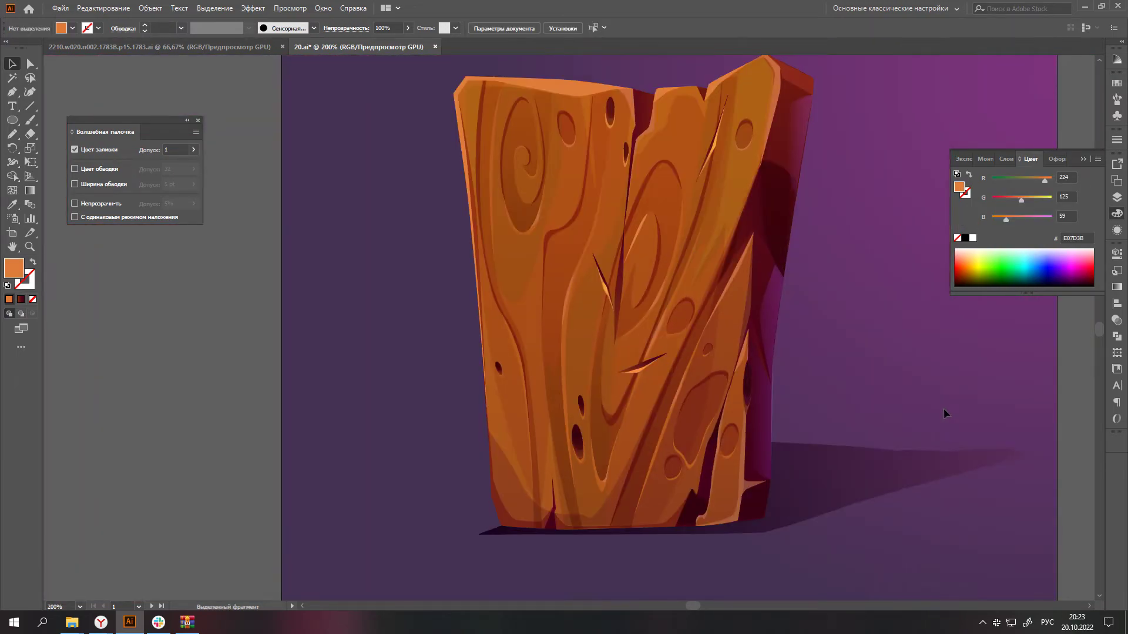
{"action": "scroll", "coordinate": [943, 408], "scroll_direction": "down", "scroll_amount": 2}
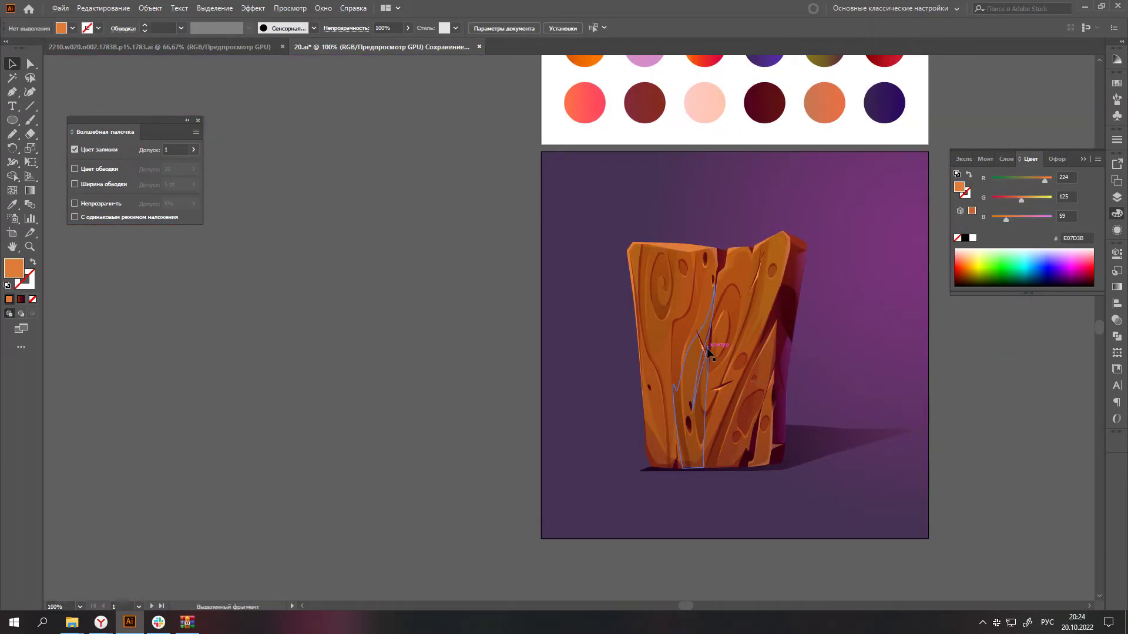
{"action": "scroll", "coordinate": [863, 399], "scroll_direction": "down", "scroll_amount": 1}
- Pen-draw a light-orange highlight facet along the plank's top edge
{"action": "key", "text": "p"}
{"action": "scroll", "coordinate": [693, 302], "scroll_direction": "up", "scroll_amount": 4}
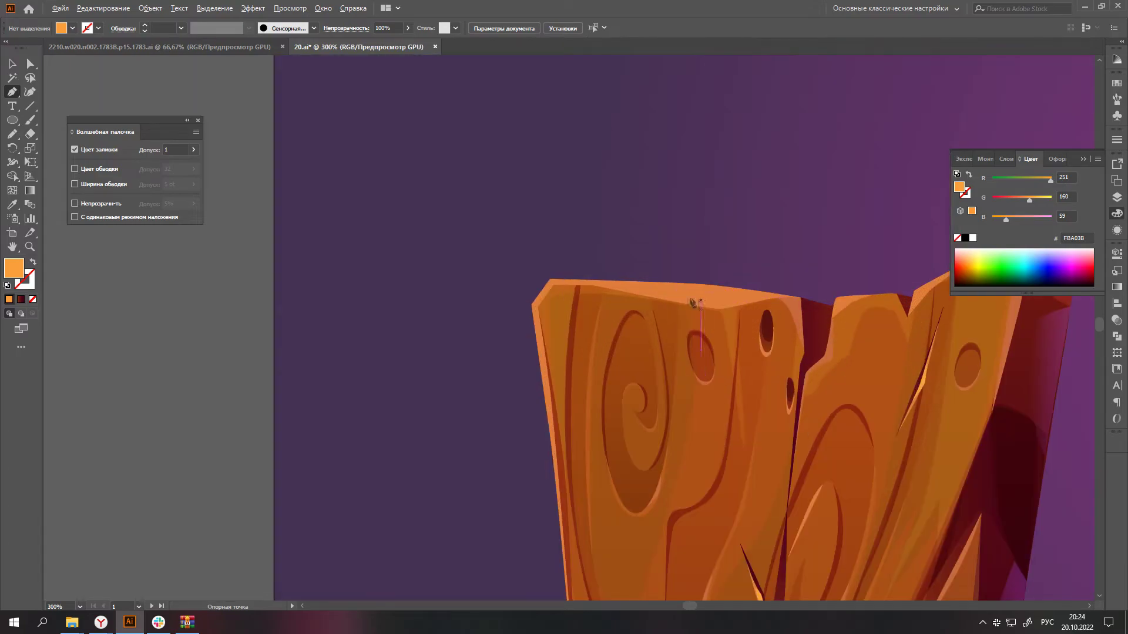
{"action": "scroll", "coordinate": [715, 296], "scroll_direction": "up", "scroll_amount": 2}
{"action": "left_click", "coordinate": [832, 307]}
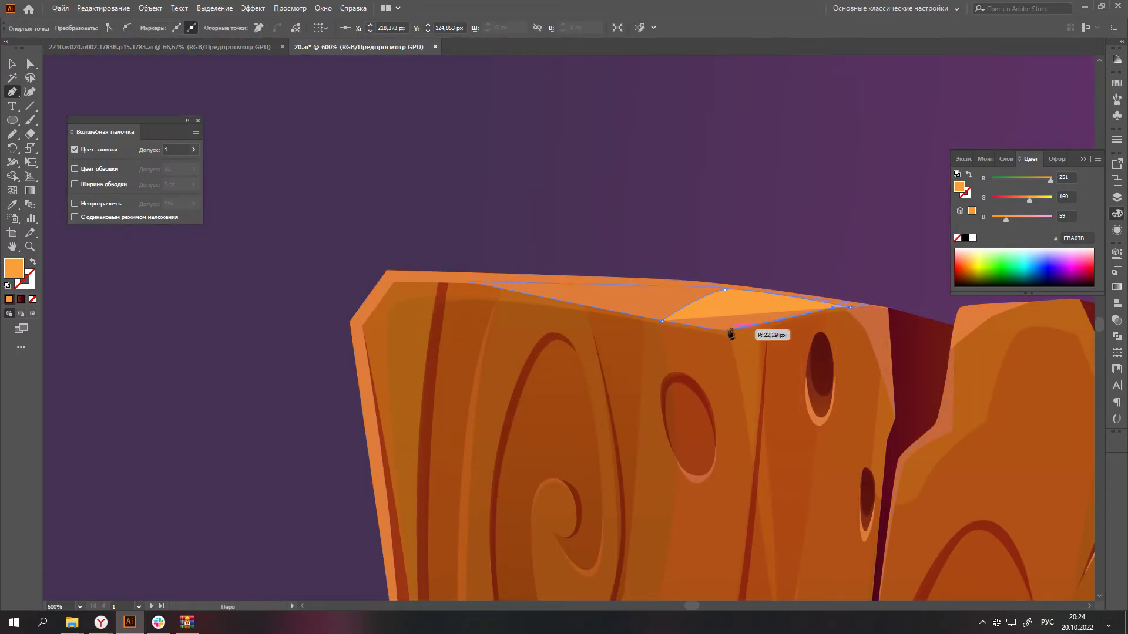
{"action": "left_click", "coordinate": [663, 321]}
{"action": "scroll", "coordinate": [646, 329], "scroll_direction": "up", "scroll_amount": 1}
- Draw a second light-orange facet across the middle and right board tops
{"action": "left_click", "coordinate": [625, 335]}
{"action": "left_click_drag", "start_coordinate": [659, 342], "coordinate": [689, 344]}
{"action": "left_click", "coordinate": [716, 327]}
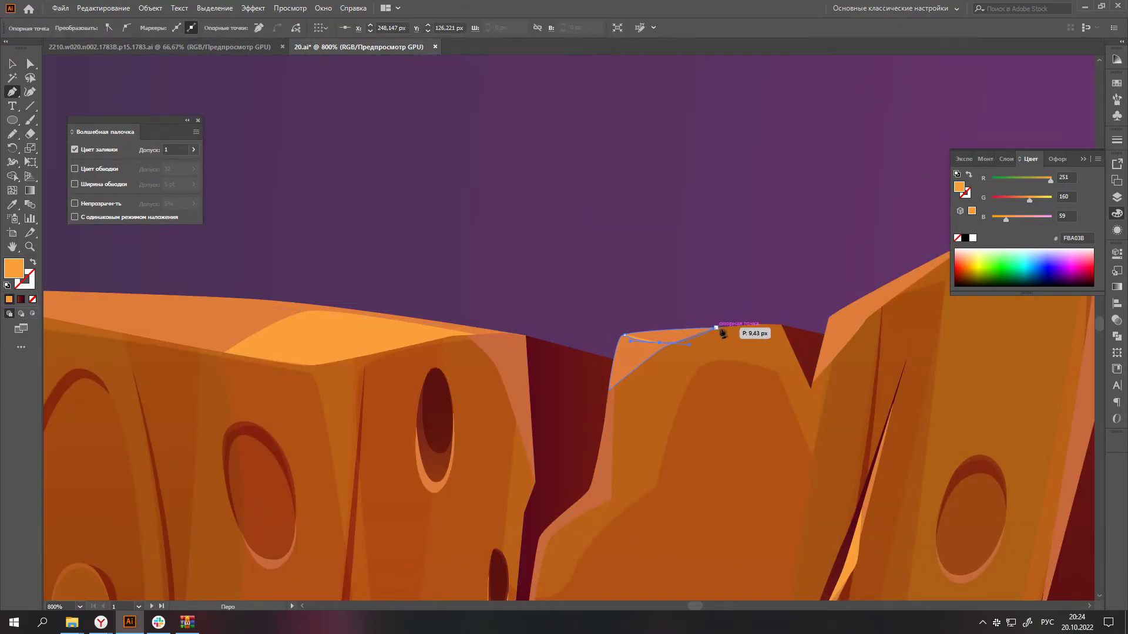
{"action": "left_click", "coordinate": [869, 315]}
{"action": "scroll", "coordinate": [869, 317], "scroll_direction": "down", "scroll_amount": 1}
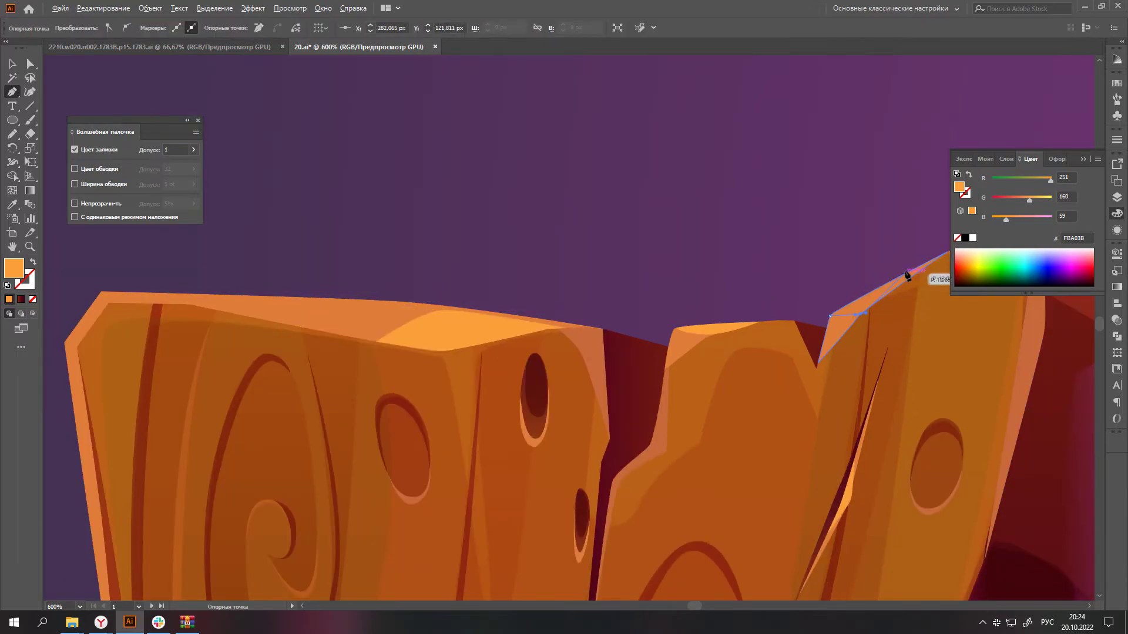
{"action": "scroll", "coordinate": [813, 329], "scroll_direction": "down", "scroll_amount": 2}
{"action": "scroll", "coordinate": [578, 353], "scroll_direction": "up", "scroll_amount": 2}
{"action": "left_click", "coordinate": [575, 278]}
{"action": "key", "text": "a"}
{"action": "scroll", "coordinate": [801, 379], "scroll_direction": "down", "scroll_amount": 3}
{"action": "scroll", "coordinate": [801, 378], "scroll_direction": "down", "scroll_amount": 2}
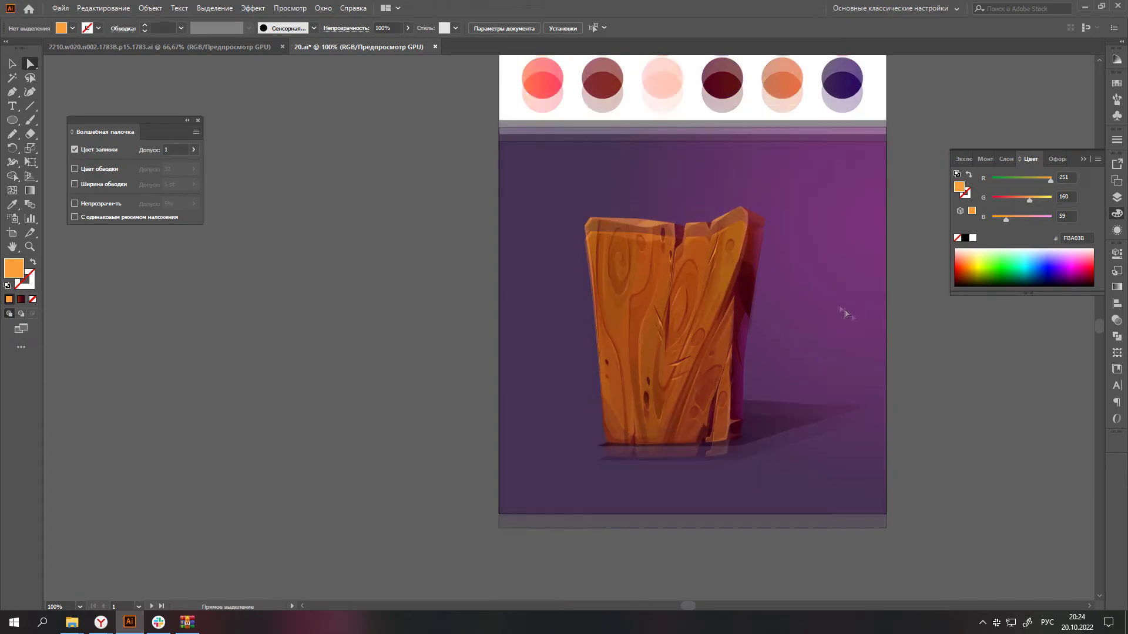
{"action": "scroll", "coordinate": [689, 385], "scroll_direction": "up", "scroll_amount": 5}
- Rotate the crack sliver group about 27 degrees and the upper dark sliver slightly
{"action": "left_click", "coordinate": [652, 414]}
{"action": "left_click_drag", "start_coordinate": [708, 382], "coordinate": [723, 320]}
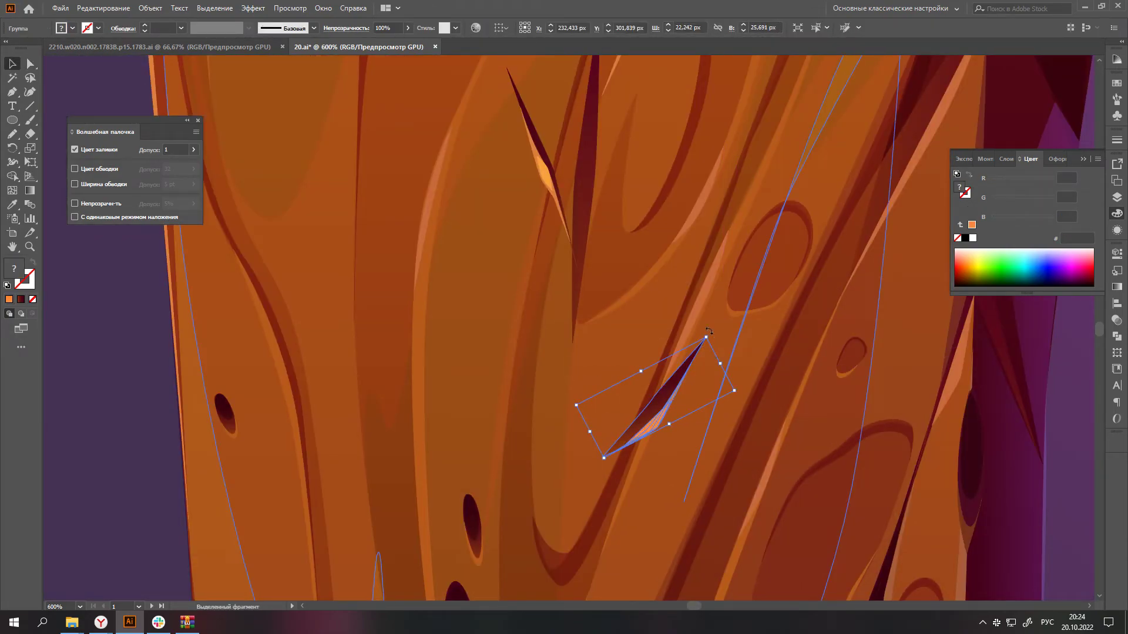
{"action": "scroll", "coordinate": [707, 331], "scroll_direction": "up", "scroll_amount": 2}
{"action": "left_click", "coordinate": [542, 238]}
{"action": "left_click_drag", "start_coordinate": [578, 173], "coordinate": [587, 136]}
{"action": "key", "text": "ctrl+0"}
{"action": "scroll", "coordinate": [675, 93], "scroll_direction": "up", "scroll_amount": 5}
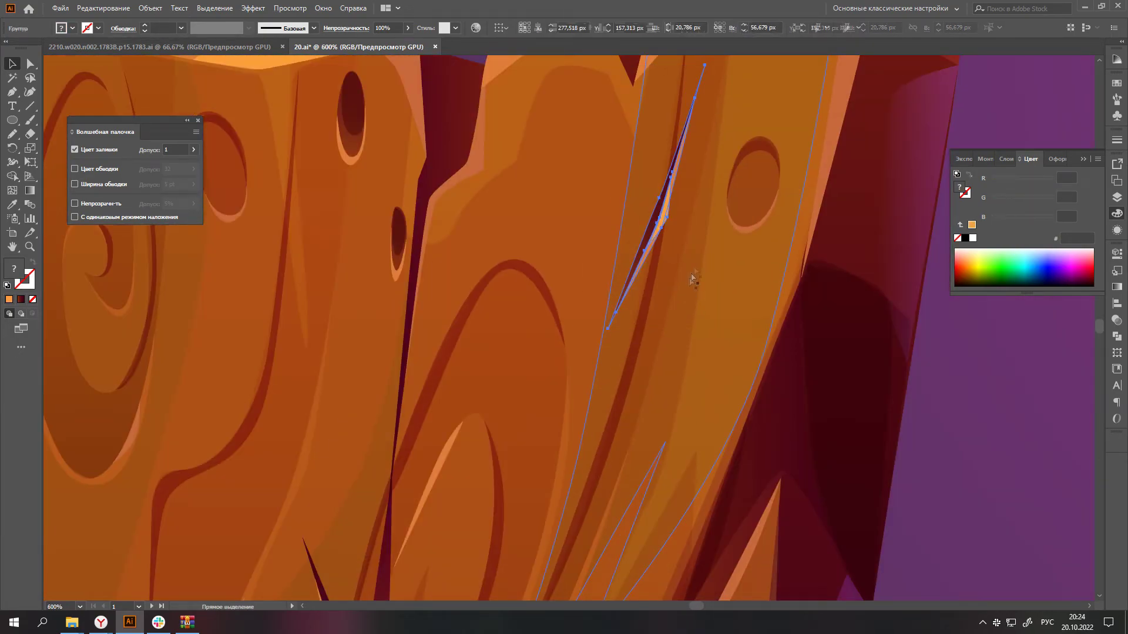
{"action": "key", "text": "ctrl+shift+a"}
- Pen-draw a light orange highlight running down the right board
{"action": "key", "text": "ctrl+0"}
{"action": "key", "text": "p"}
{"action": "scroll", "coordinate": [699, 193], "scroll_direction": "up", "scroll_amount": 5}
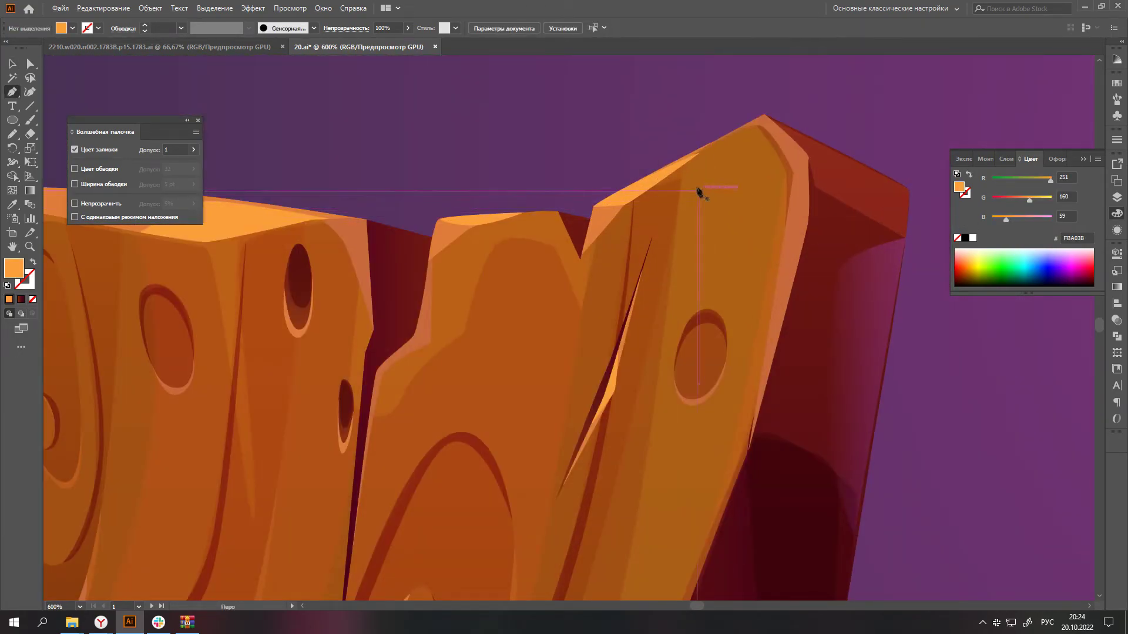
{"action": "left_click_drag", "start_coordinate": [671, 316], "coordinate": [681, 235]}
{"action": "left_click", "coordinate": [715, 282]}
{"action": "left_click_drag", "start_coordinate": [721, 399], "coordinate": [699, 463]}
{"action": "left_click", "coordinate": [663, 432]}
{"action": "scroll", "coordinate": [604, 490], "scroll_direction": "down", "scroll_amount": 3}
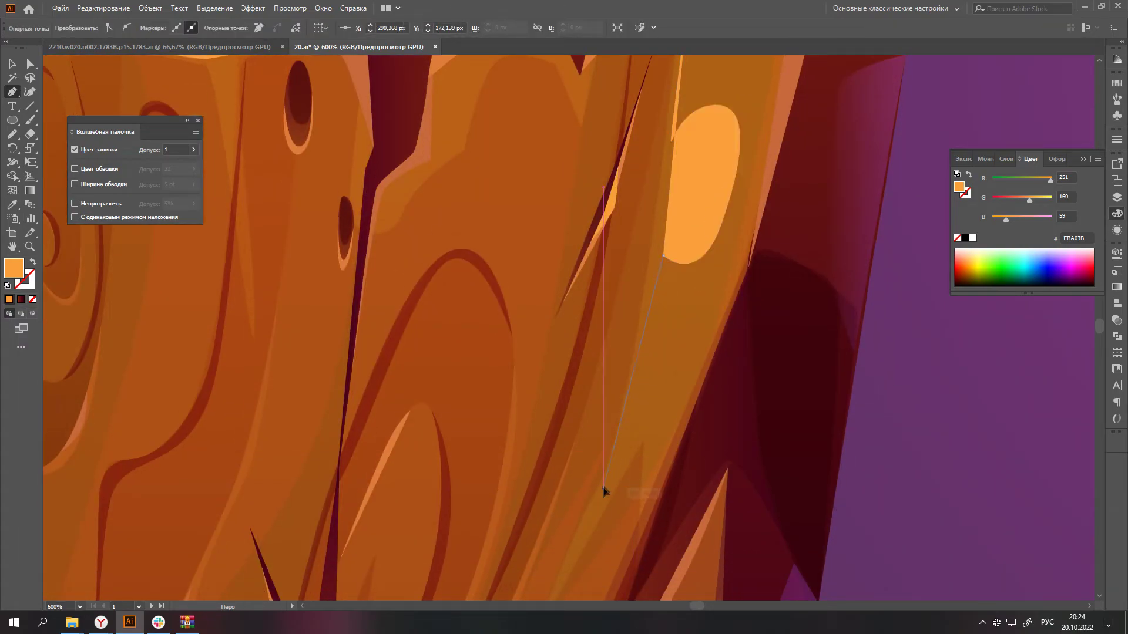
{"action": "left_click", "coordinate": [604, 491]}
{"action": "scroll", "coordinate": [603, 491], "scroll_direction": "down", "scroll_amount": 2}
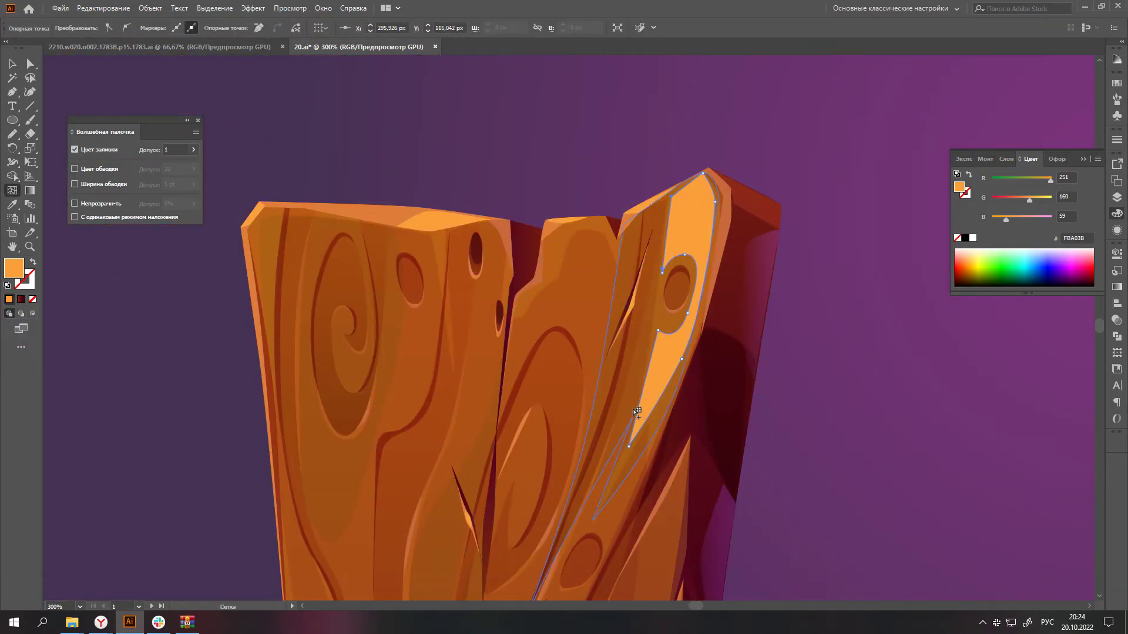
{"action": "key", "text": "ctrl+shift+a"}
{"action": "key", "text": "ctrl+0"}
{"action": "scroll", "coordinate": [549, 196], "scroll_direction": "up", "scroll_amount": 5}
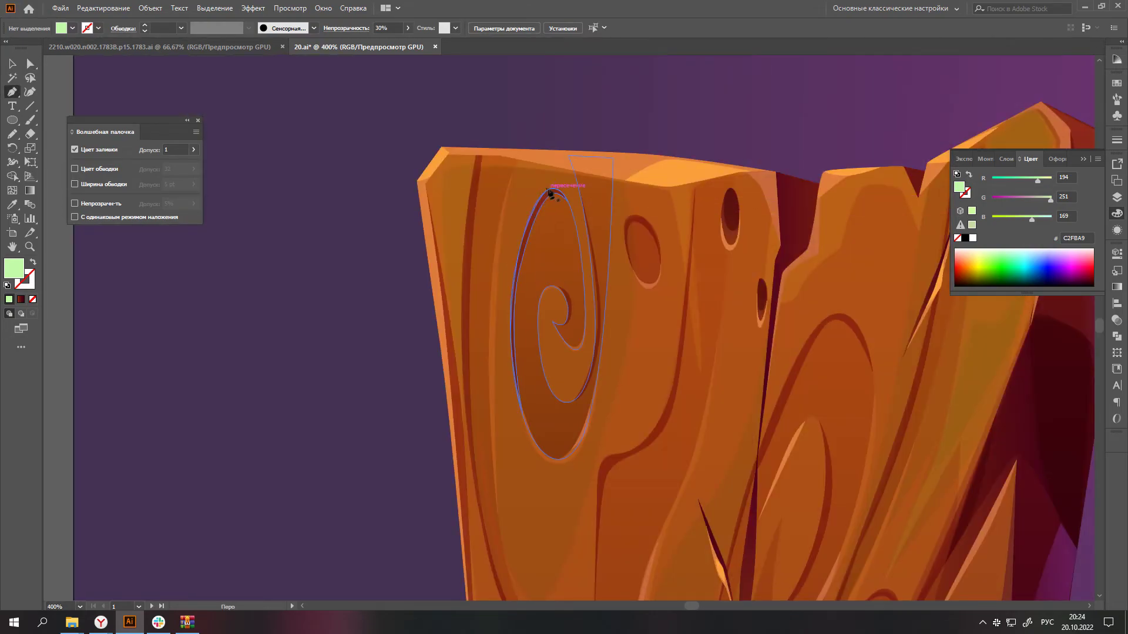
- Pen-draw a translucent crescent shape following the left board's swirl
{"action": "left_click_drag", "start_coordinate": [499, 316], "coordinate": [499, 364]}
{"action": "left_click", "coordinate": [543, 499]}
{"action": "left_click", "coordinate": [613, 381]}
{"action": "scroll", "coordinate": [588, 459], "scroll_direction": "down", "scroll_amount": 1}
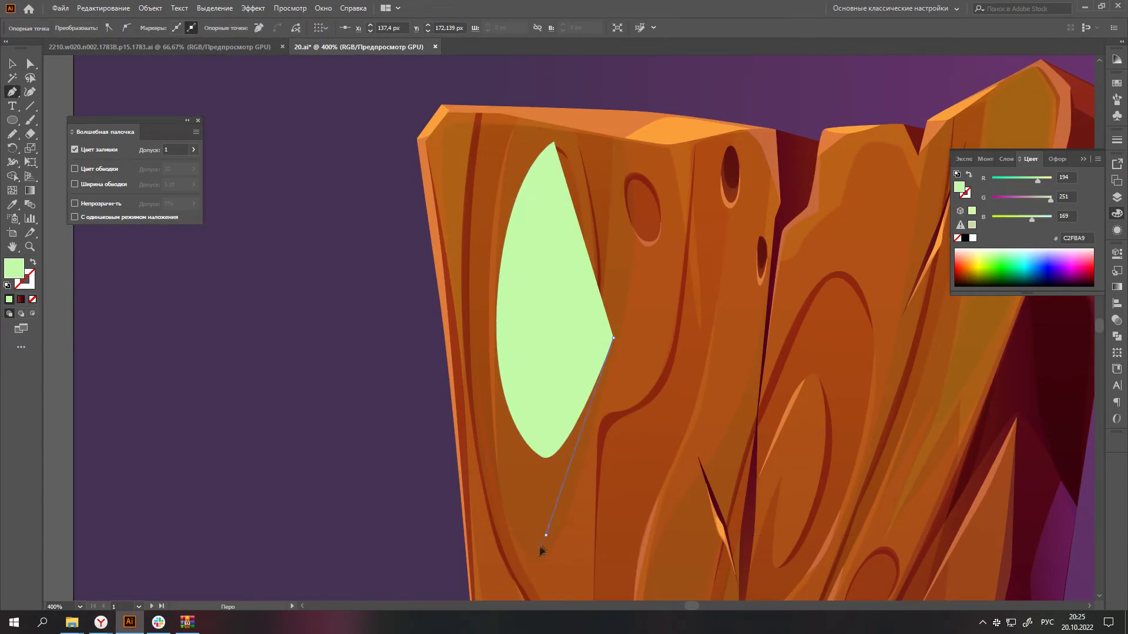
{"action": "left_click_drag", "start_coordinate": [546, 535], "coordinate": [512, 572]}
{"action": "left_click", "coordinate": [508, 162]}
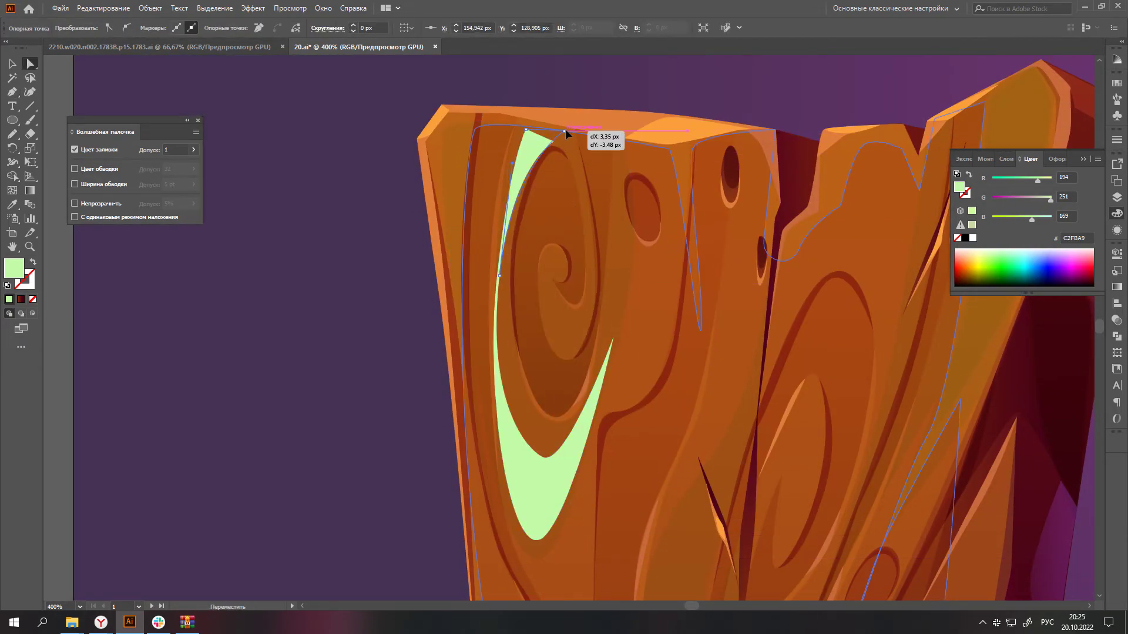
{"action": "scroll", "coordinate": [570, 159], "scroll_direction": "down", "scroll_amount": 1}
- Draw a closed pale-green highlight streak along the middle board
{"action": "key", "text": "ctrl+shift+a"}
{"action": "key", "text": "ctrl+0"}
{"action": "scroll", "coordinate": [650, 479], "scroll_direction": "down", "scroll_amount": 1}
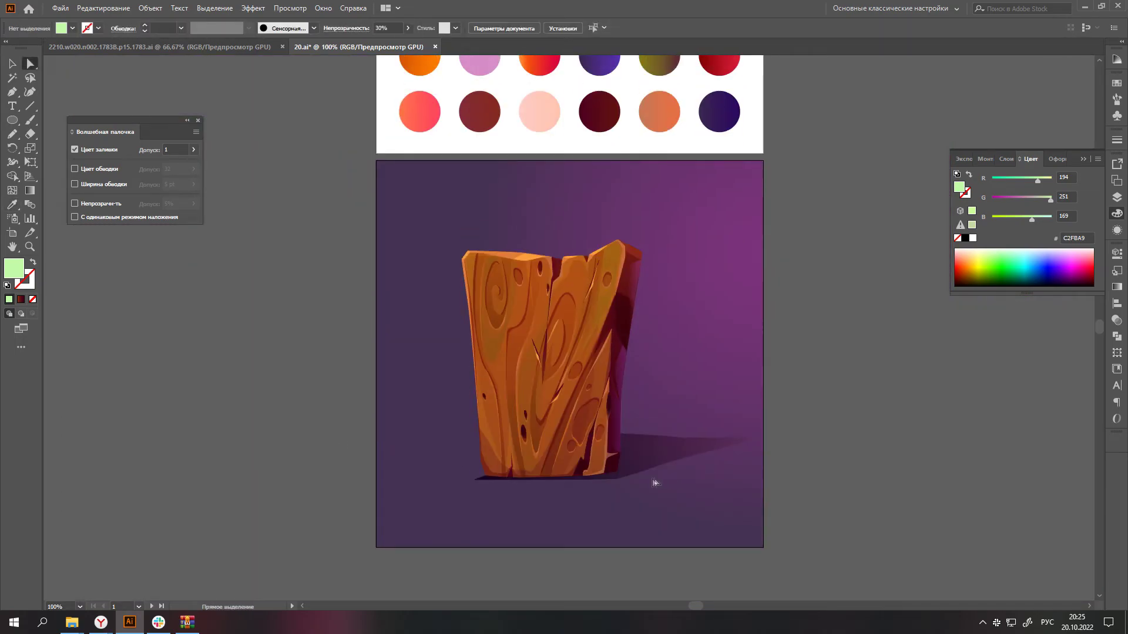
{"action": "key", "text": "p"}
{"action": "scroll", "coordinate": [529, 382], "scroll_direction": "up", "scroll_amount": 2}
{"action": "scroll", "coordinate": [510, 510], "scroll_direction": "up", "scroll_amount": 2}
{"action": "scroll", "coordinate": [509, 510], "scroll_direction": "up", "scroll_amount": 2}
{"action": "left_click_drag", "start_coordinate": [520, 537], "coordinate": [536, 517]}
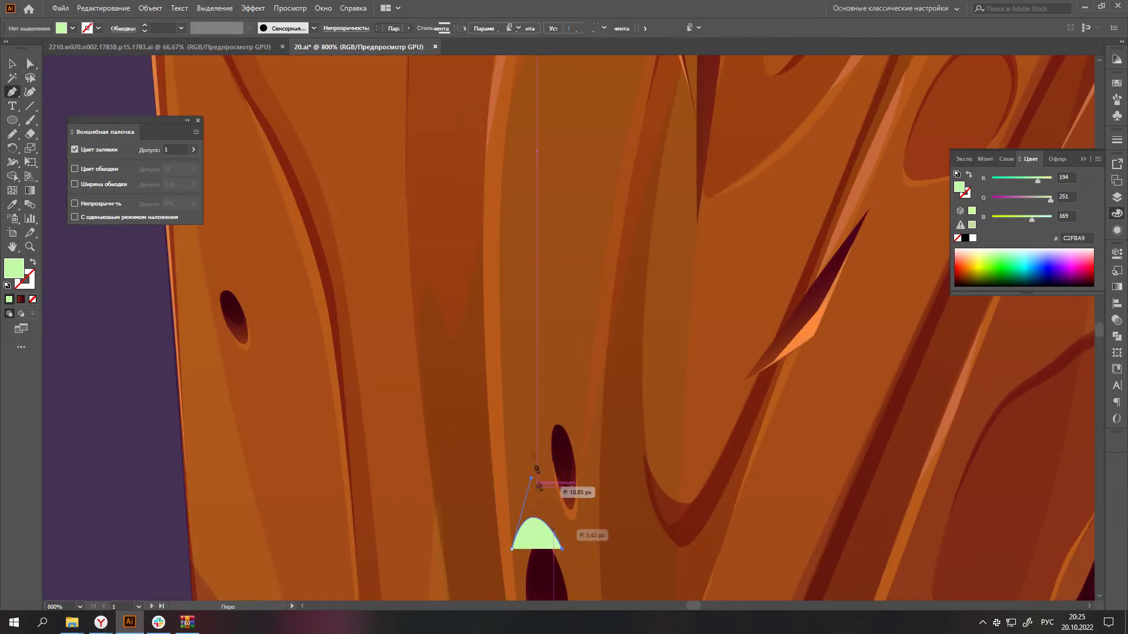
{"action": "left_click", "coordinate": [541, 390]}
{"action": "scroll", "coordinate": [547, 388], "scroll_direction": "down", "scroll_amount": 2}
{"action": "left_click", "coordinate": [606, 241]}
{"action": "left_click", "coordinate": [594, 144]}
{"action": "left_click", "coordinate": [542, 266]}
{"action": "left_click", "coordinate": [532, 336]}
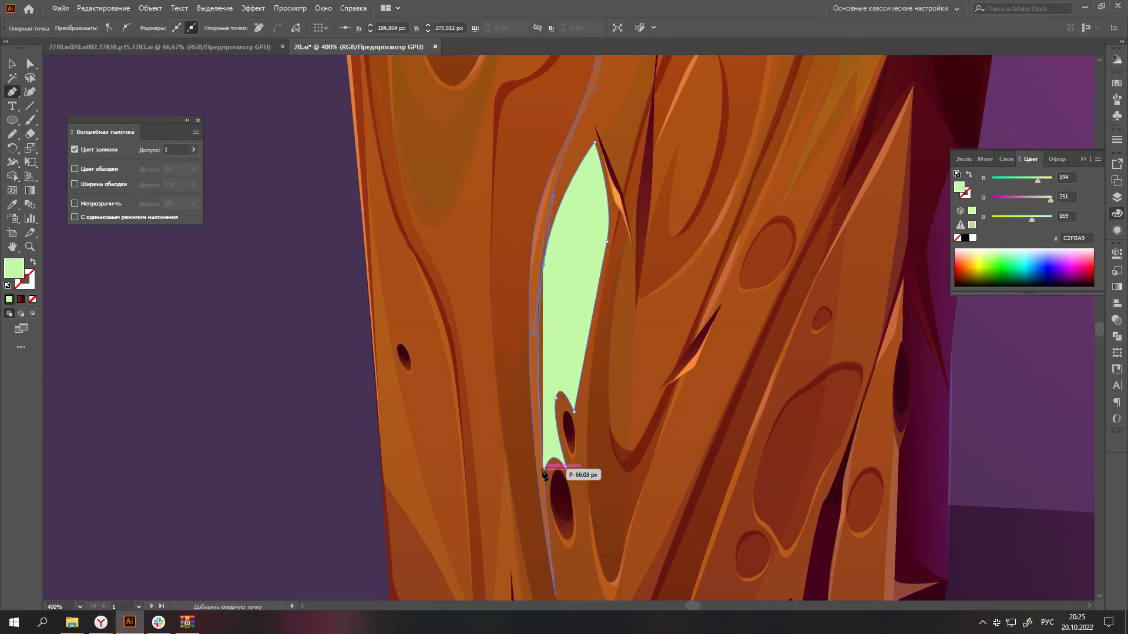
{"action": "left_click", "coordinate": [544, 473]}
{"action": "scroll", "coordinate": [560, 466], "scroll_direction": "down", "scroll_amount": 2}
- Draw a sliver along the crack between the boards and fill it with pink A1466A
{"action": "key", "text": "i"}
{"action": "key", "text": "ctrl+shift+a"}
{"action": "scroll", "coordinate": [763, 411], "scroll_direction": "down", "scroll_amount": 2}
{"action": "key", "text": "a"}
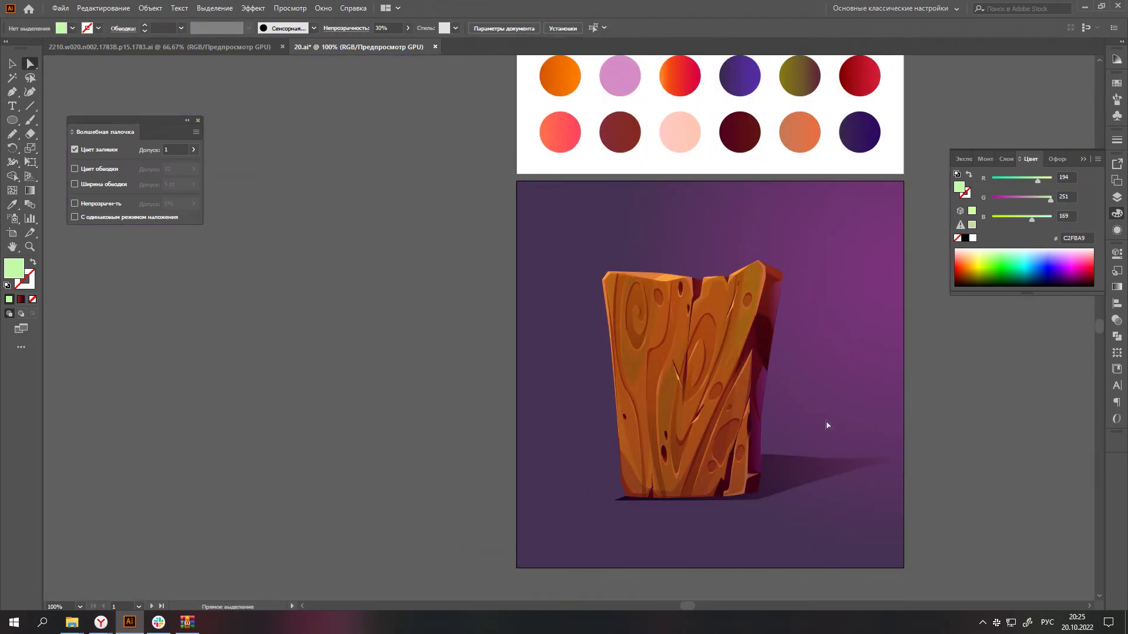
{"action": "scroll", "coordinate": [758, 376], "scroll_direction": "up", "scroll_amount": 3}
{"action": "scroll", "coordinate": [684, 364], "scroll_direction": "up", "scroll_amount": 3}
{"action": "left_click", "coordinate": [658, 327]}
{"action": "left_click", "coordinate": [710, 336]}
{"action": "left_click", "coordinate": [675, 372]}
{"action": "scroll", "coordinate": [644, 482], "scroll_direction": "down", "scroll_amount": 2}
{"action": "left_click", "coordinate": [629, 533]}
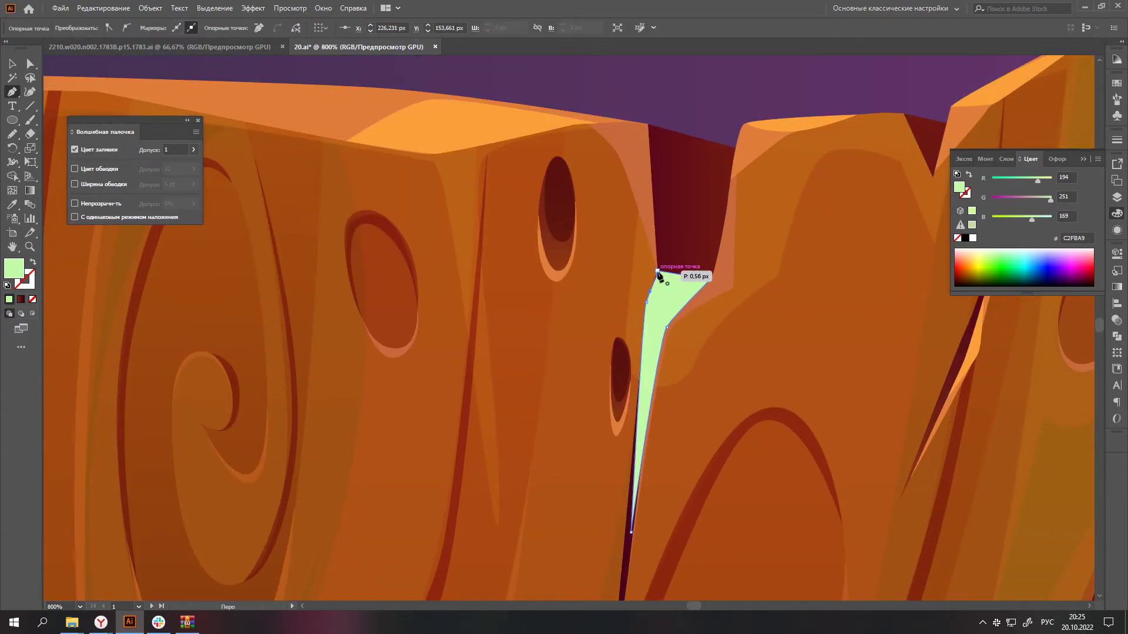
{"action": "scroll", "coordinate": [674, 291], "scroll_direction": "down", "scroll_amount": 2}
{"action": "key", "text": "i"}
{"action": "left_click", "coordinate": [703, 553]}
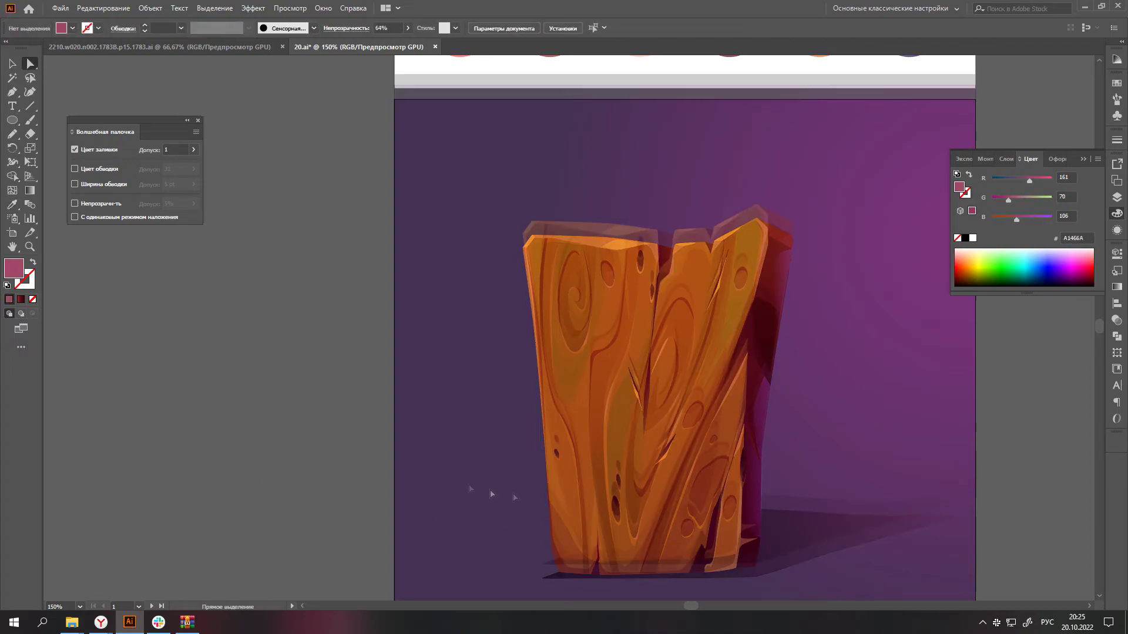
- Draw a triangular notch on the left board's top and fill it dark red 741F18
{"action": "key", "text": "p"}
{"action": "scroll", "coordinate": [696, 473], "scroll_direction": "up", "scroll_amount": 4}
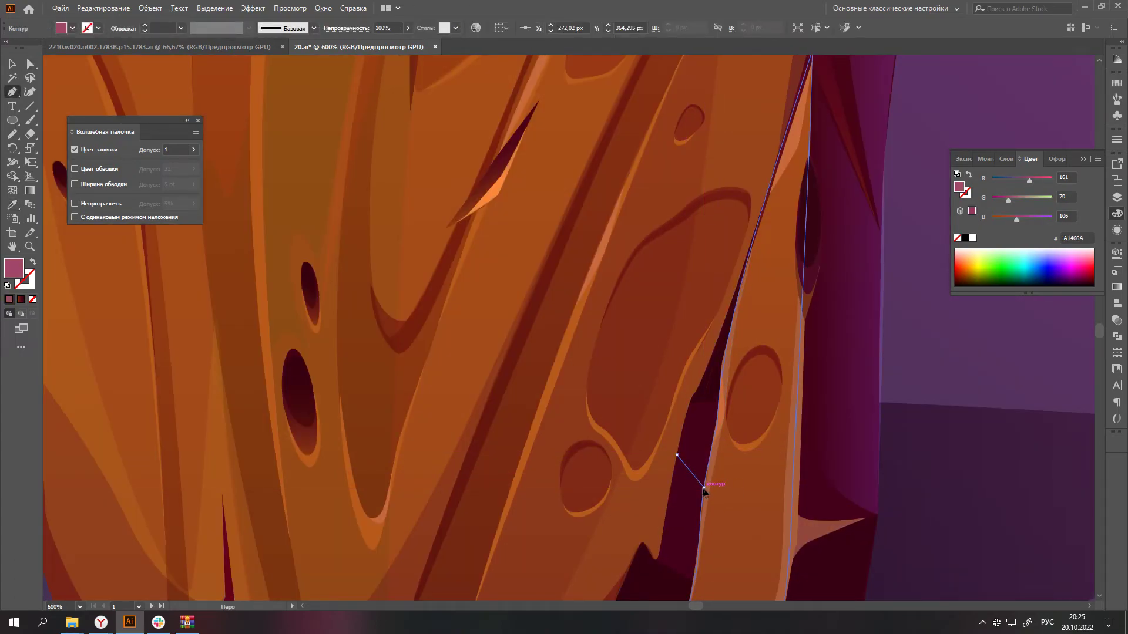
{"action": "left_click", "coordinate": [700, 515]}
{"action": "key", "text": "a"}
{"action": "scroll", "coordinate": [737, 238], "scroll_direction": "down", "scroll_amount": 5}
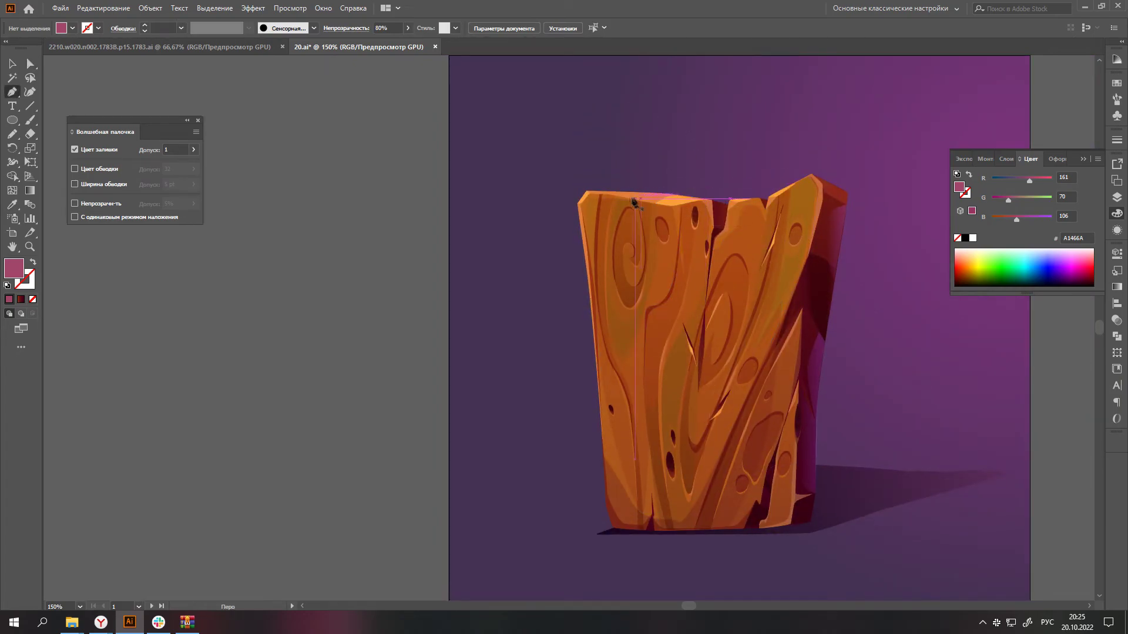
{"action": "scroll", "coordinate": [634, 201], "scroll_direction": "up", "scroll_amount": 4}
{"action": "left_click", "coordinate": [592, 200]}
{"action": "left_click", "coordinate": [771, 207]}
{"action": "left_click", "coordinate": [683, 225]}
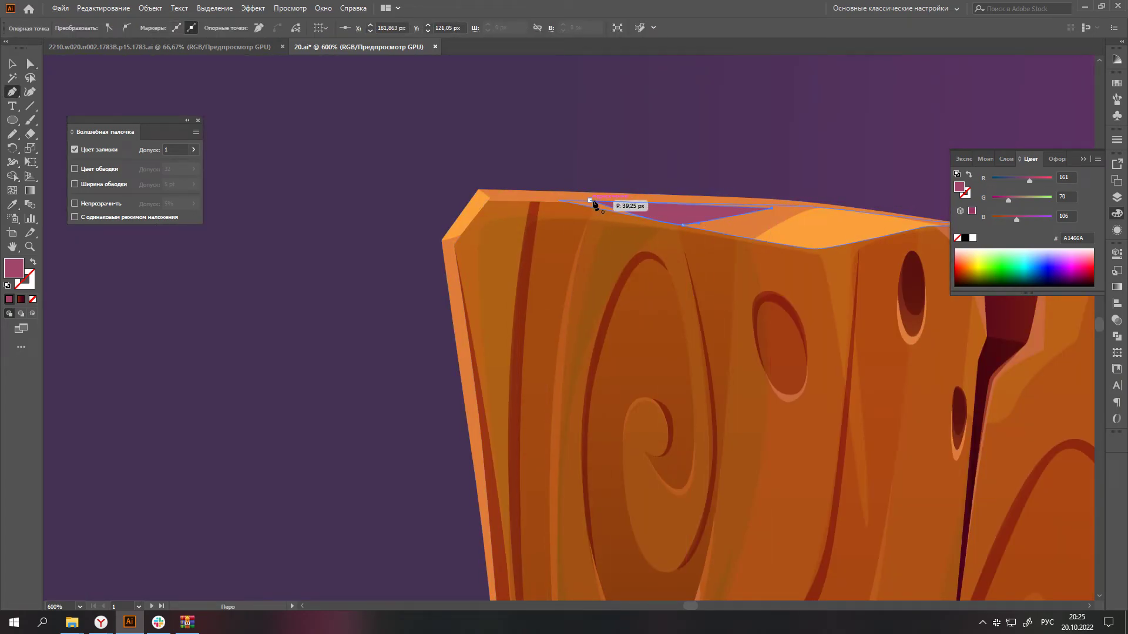
{"action": "key", "text": "i"}
{"action": "left_click", "coordinate": [905, 297]}
- Curve the notch's lower edge by dragging its anchors with Direct Selection
{"action": "key", "text": "a"}
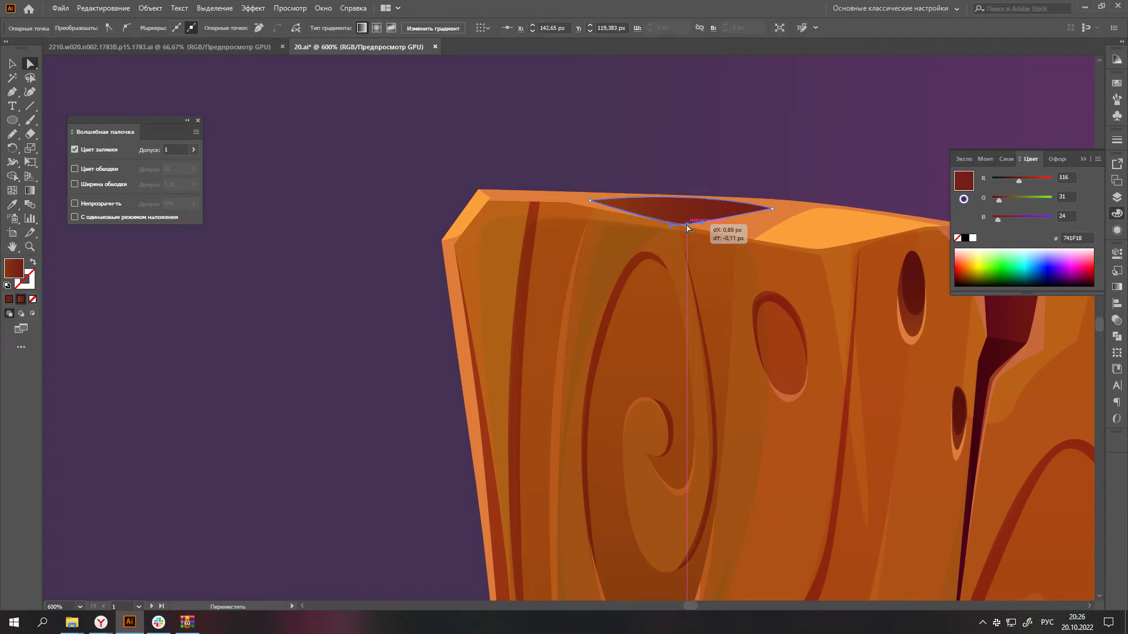
{"action": "scroll", "coordinate": [577, 212], "scroll_direction": "down", "scroll_amount": 4}
{"action": "left_click", "coordinate": [340, 278]}
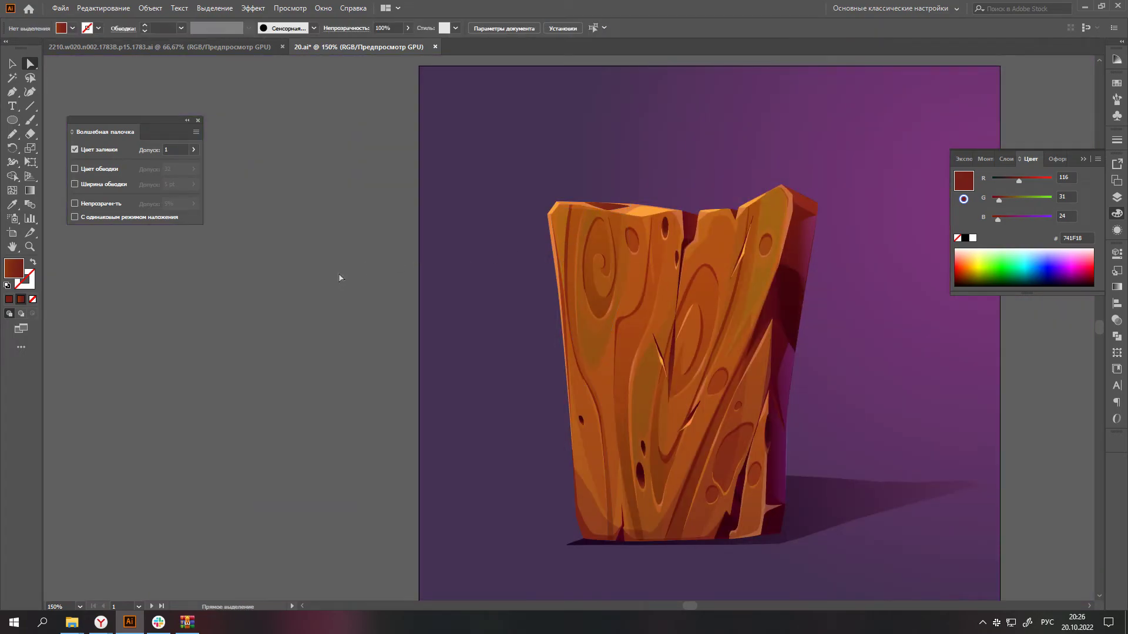
{"action": "scroll", "coordinate": [597, 205], "scroll_direction": "up", "scroll_amount": 6}
{"action": "left_click_drag", "start_coordinate": [660, 259], "coordinate": [778, 260]}
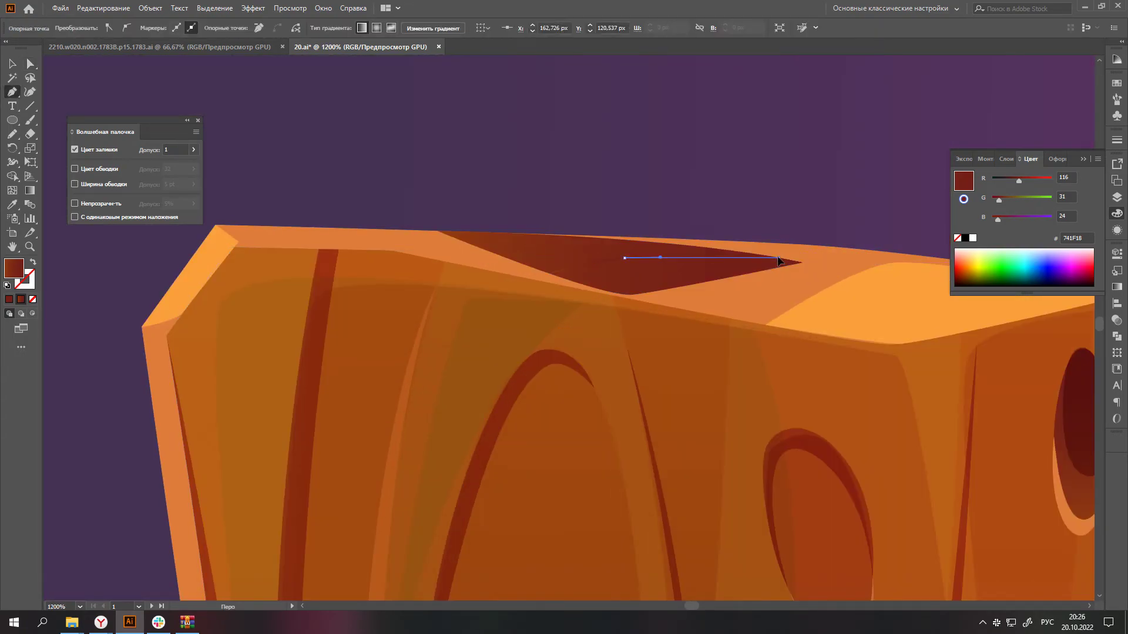
{"action": "scroll", "coordinate": [548, 272], "scroll_direction": "down", "scroll_amount": 5}
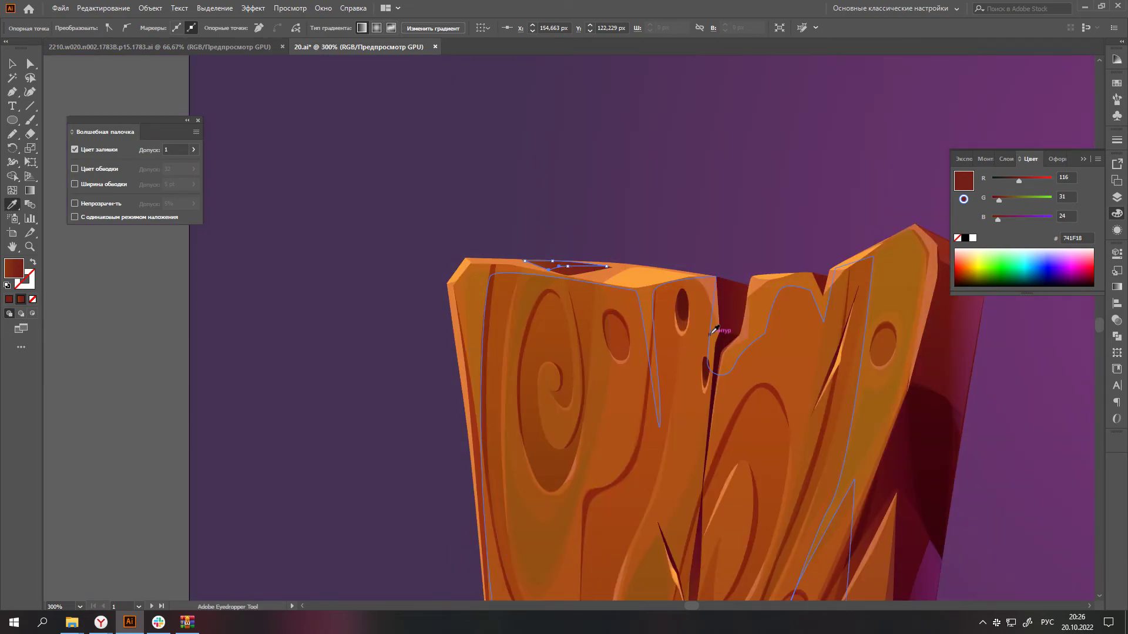
{"action": "key", "text": "a"}
{"action": "left_click", "coordinate": [1116, 290]}
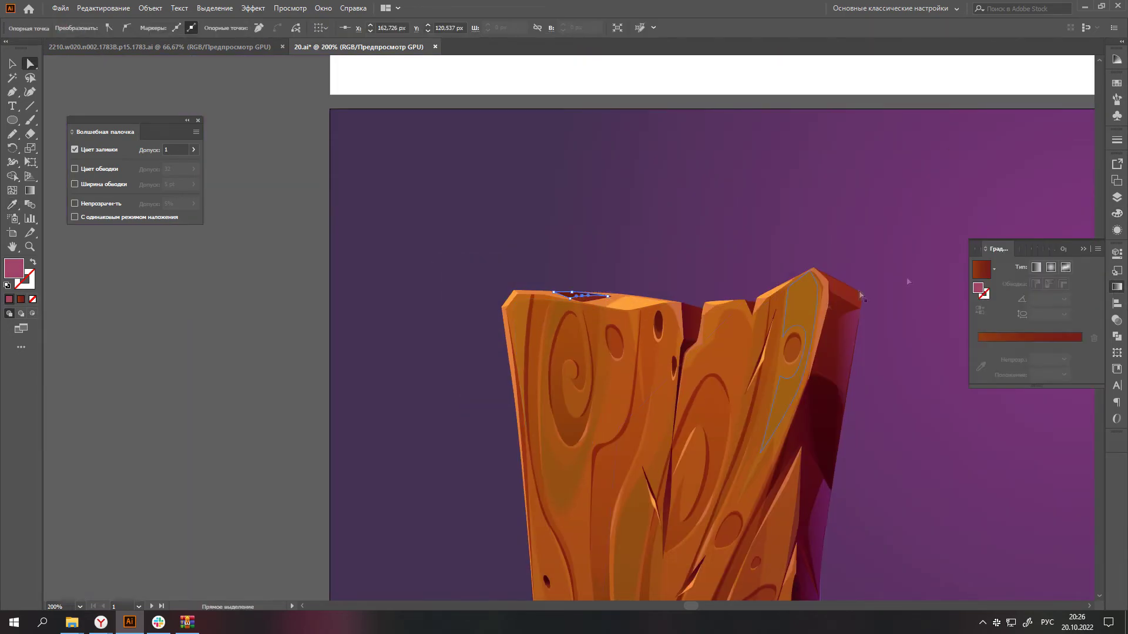
{"action": "scroll", "coordinate": [764, 353], "scroll_direction": "down", "scroll_amount": 3}
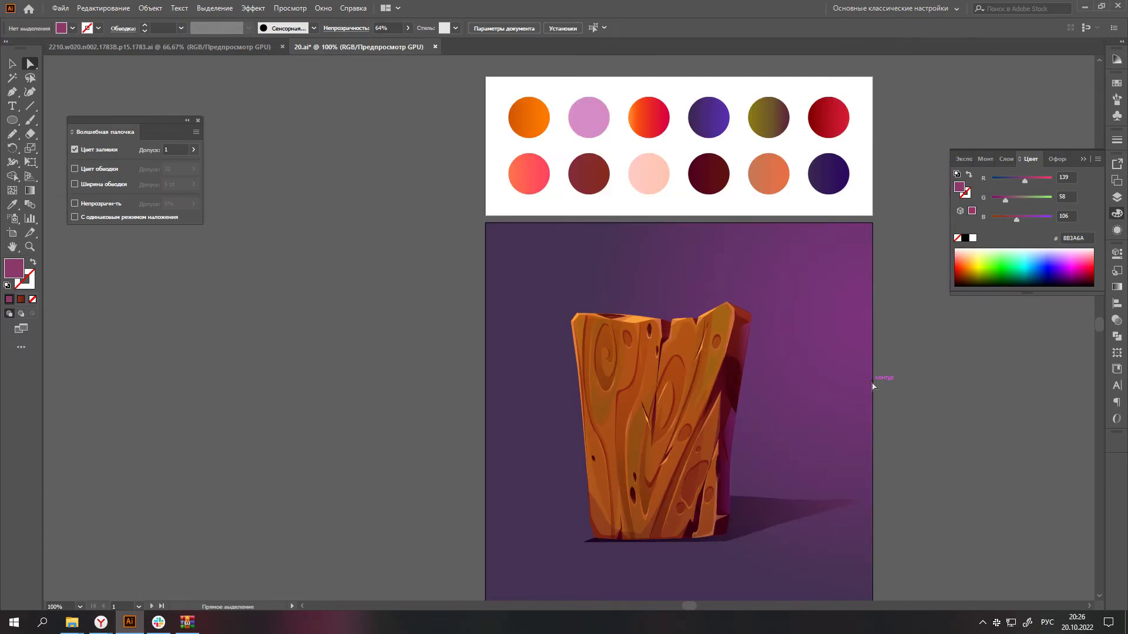
{"action": "scroll", "coordinate": [554, 315], "scroll_direction": "up", "scroll_amount": 5}
{"action": "left_click_drag", "start_coordinate": [554, 315], "coordinate": [568, 305]}
{"action": "key", "text": "v"}
{"action": "left_click", "coordinate": [465, 288]}
{"action": "scroll", "coordinate": [505, 272], "scroll_direction": "down", "scroll_amount": 5}
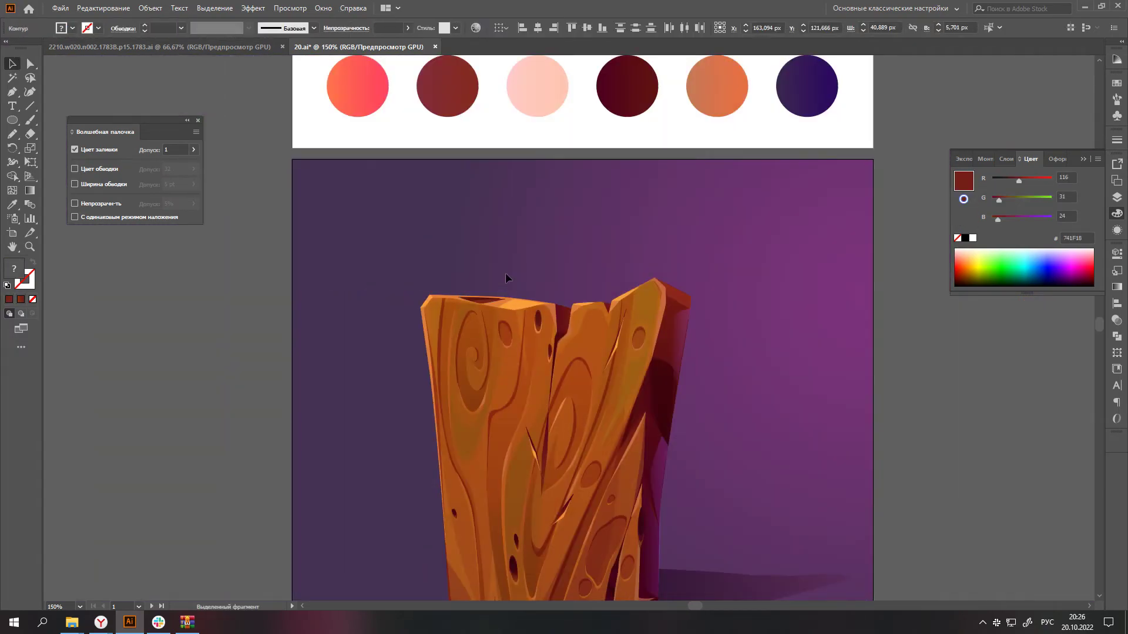
{"action": "scroll", "coordinate": [769, 350], "scroll_direction": "down", "scroll_amount": 2}
{"action": "scroll", "coordinate": [785, 361], "scroll_direction": "up", "scroll_amount": 2}
{"action": "scroll", "coordinate": [772, 363], "scroll_direction": "down", "scroll_amount": 1}
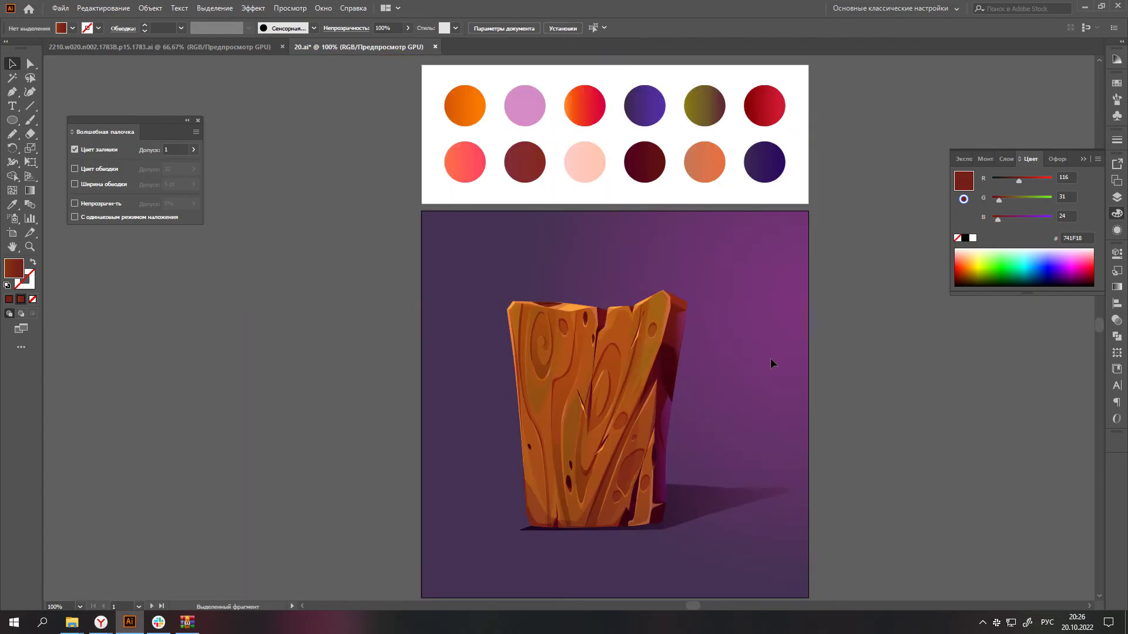
{"action": "key", "text": "ctrl+s"}
{"action": "scroll", "coordinate": [749, 370], "scroll_direction": "down", "scroll_amount": 1}
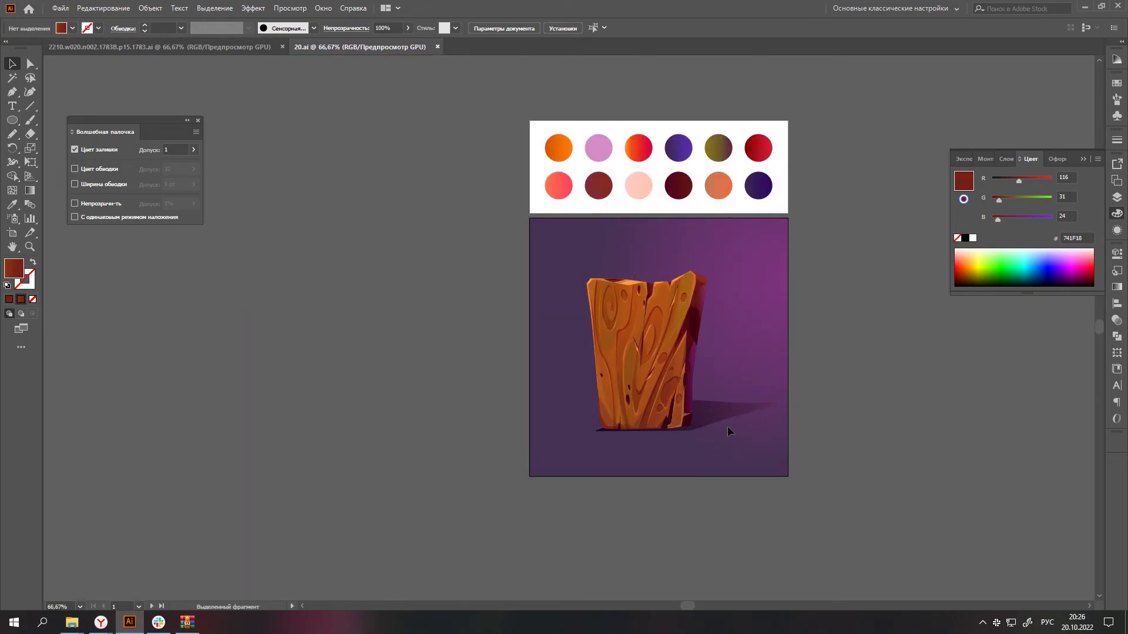
{"action": "scroll", "coordinate": [727, 429], "scroll_direction": "down", "scroll_amount": 1}
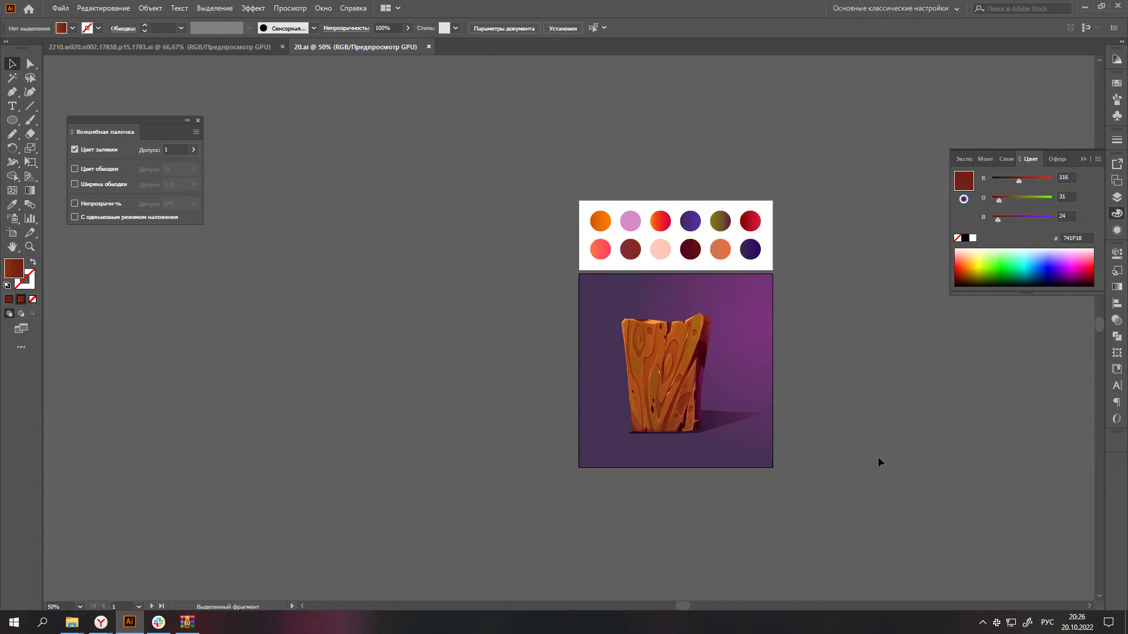
{"action": "scroll", "coordinate": [693, 370], "scroll_direction": "up", "scroll_amount": 4}
{"action": "key", "text": "a"}
{"action": "left_click", "coordinate": [539, 516]}
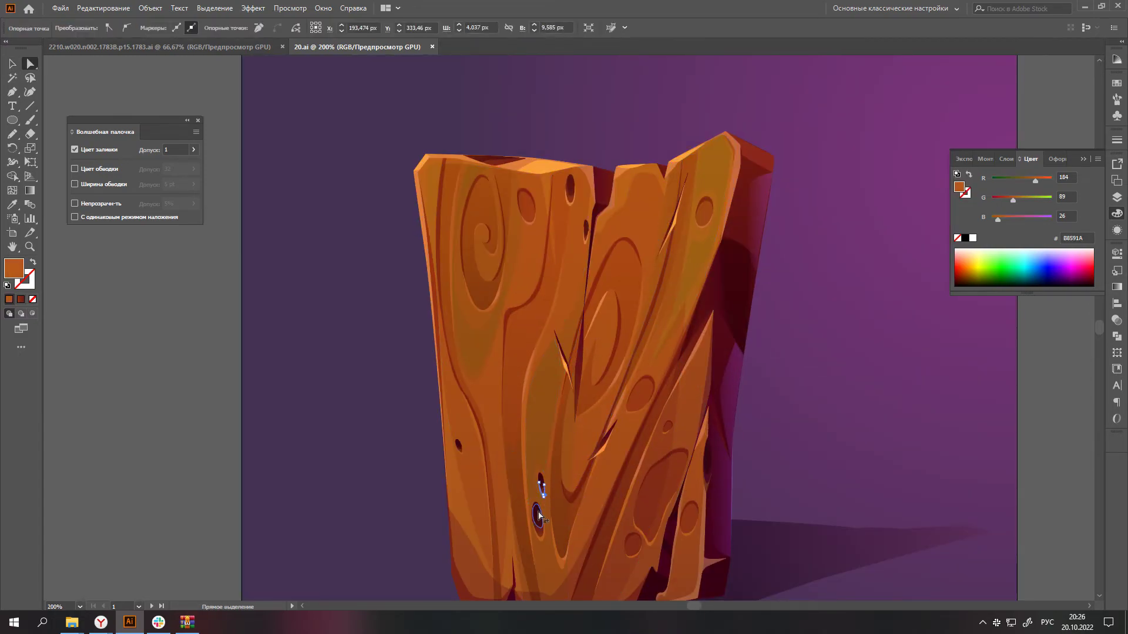
{"action": "scroll", "coordinate": [458, 457], "scroll_direction": "up", "scroll_amount": 4}
{"action": "left_click", "coordinate": [466, 418]}
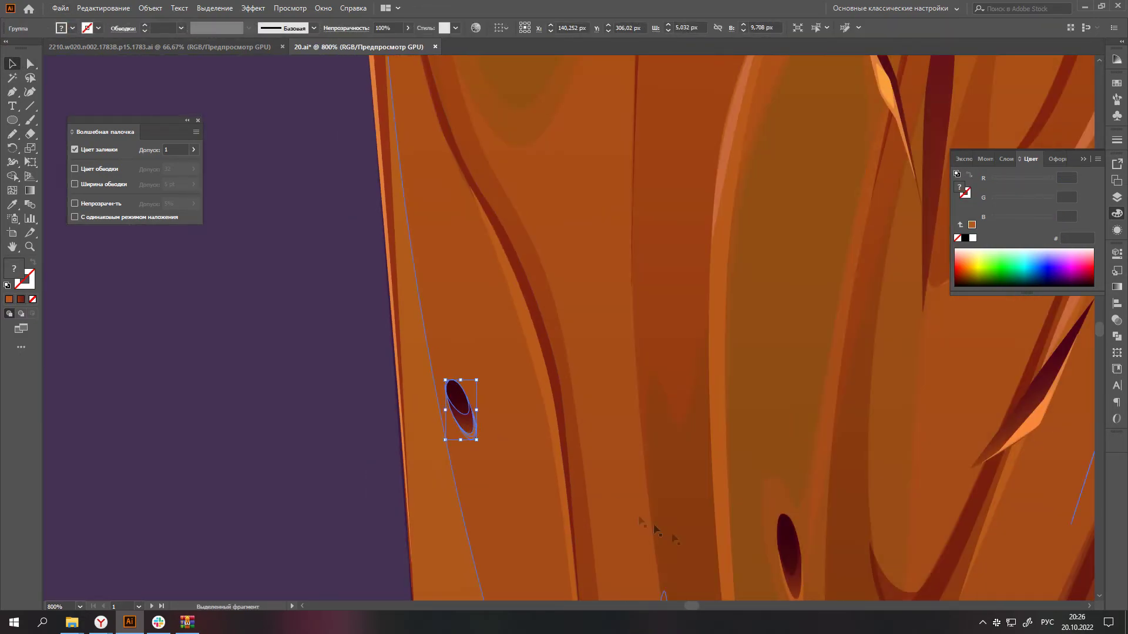
{"action": "scroll", "coordinate": [763, 470], "scroll_direction": "down", "scroll_amount": 1}
{"action": "left_click", "coordinate": [794, 531]}
{"action": "scroll", "coordinate": [793, 529], "scroll_direction": "down", "scroll_amount": 1}
{"action": "scroll", "coordinate": [793, 529], "scroll_direction": "down", "scroll_amount": 1}
{"action": "left_click", "coordinate": [787, 577]}
{"action": "scroll", "coordinate": [787, 578], "scroll_direction": "down", "scroll_amount": 1}
{"action": "scroll", "coordinate": [517, 244], "scroll_direction": "down", "scroll_amount": 1}
{"action": "scroll", "coordinate": [517, 247], "scroll_direction": "down", "scroll_amount": 1}
{"action": "left_click", "coordinate": [521, 480]}
{"action": "scroll", "coordinate": [514, 470], "scroll_direction": "down", "scroll_amount": 1}
{"action": "scroll", "coordinate": [529, 458], "scroll_direction": "up", "scroll_amount": 1}
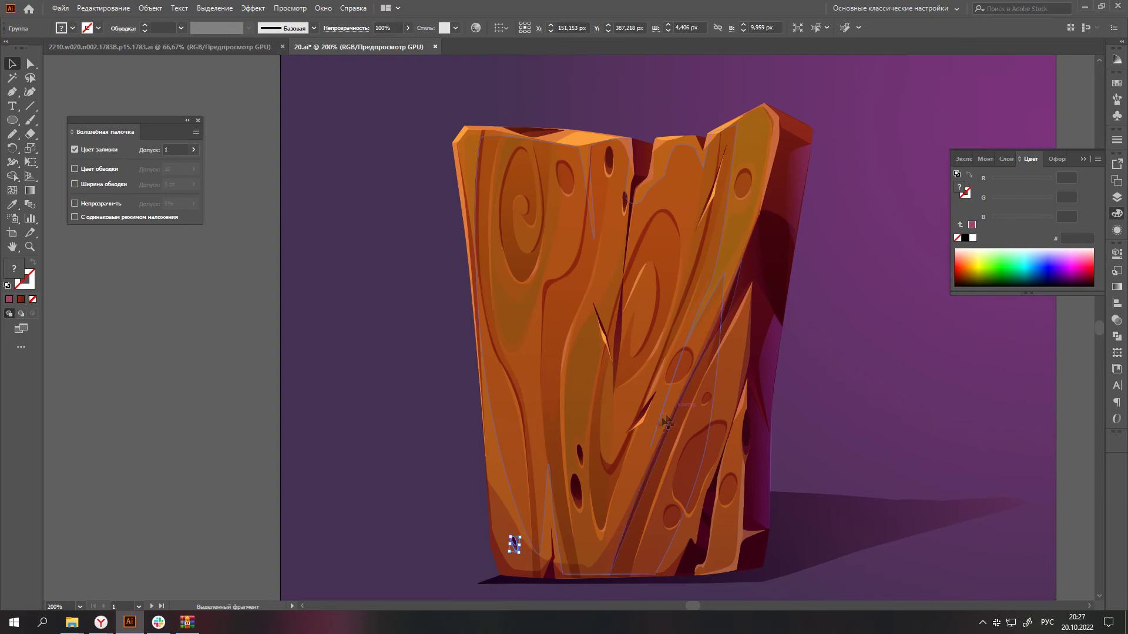
{"action": "scroll", "coordinate": [422, 433], "scroll_direction": "down", "scroll_amount": 1}
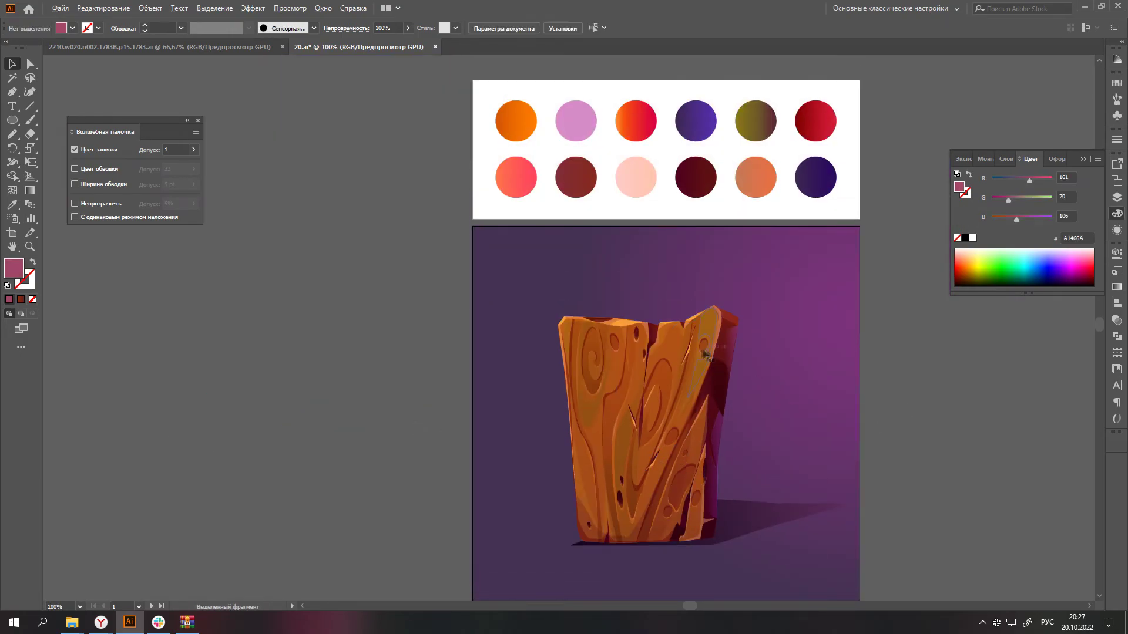
{"action": "scroll", "coordinate": [956, 389], "scroll_direction": "down", "scroll_amount": 1}
{"action": "left_click", "coordinate": [956, 388]}
{"action": "scroll", "coordinate": [956, 388], "scroll_direction": "down", "scroll_amount": 1}
{"action": "scroll", "coordinate": [956, 388], "scroll_direction": "up", "scroll_amount": 1}
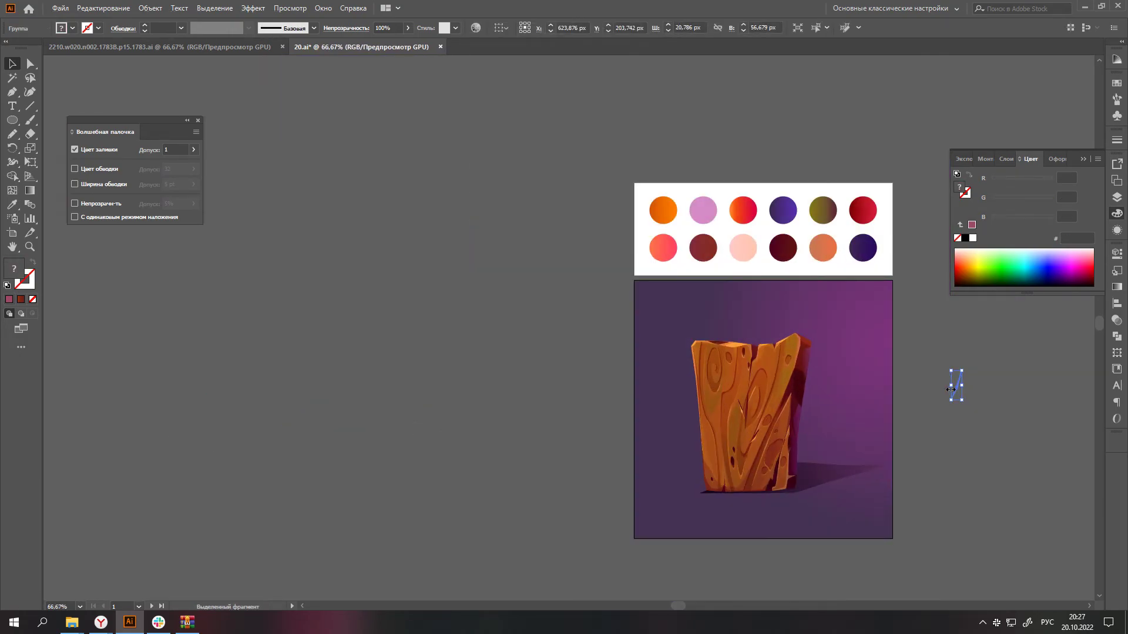
{"action": "left_click", "coordinate": [977, 441]}
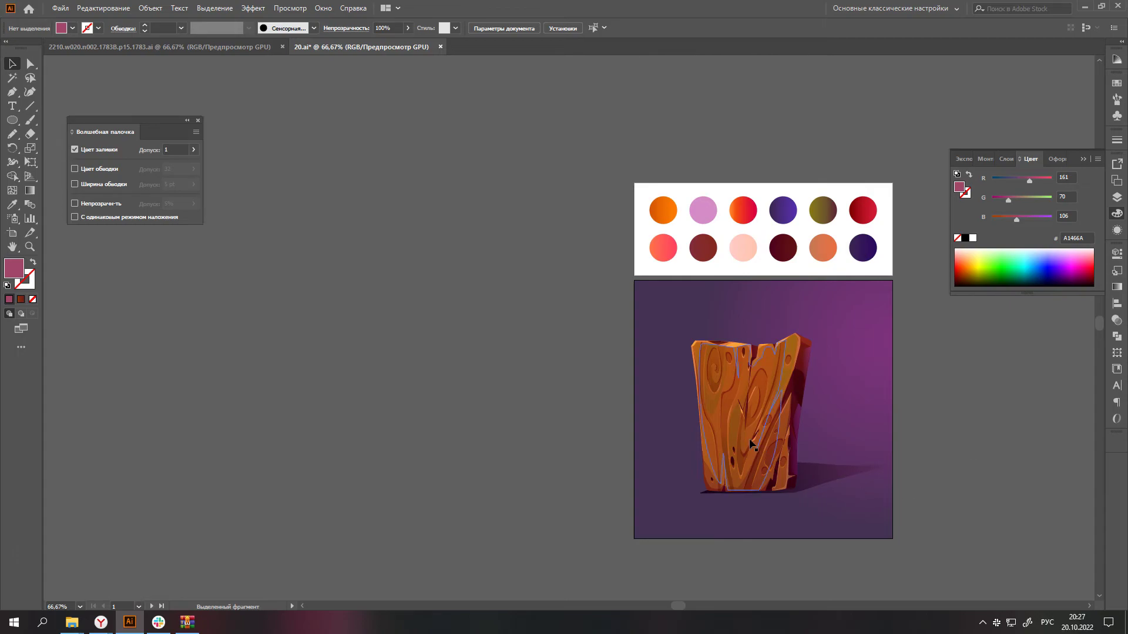
{"action": "scroll", "coordinate": [752, 444], "scroll_direction": "up", "scroll_amount": 4}
{"action": "key", "text": "a"}
{"action": "scroll", "coordinate": [772, 439], "scroll_direction": "down", "scroll_amount": 2}
{"action": "key", "text": "v"}
{"action": "left_click", "coordinate": [728, 453]}
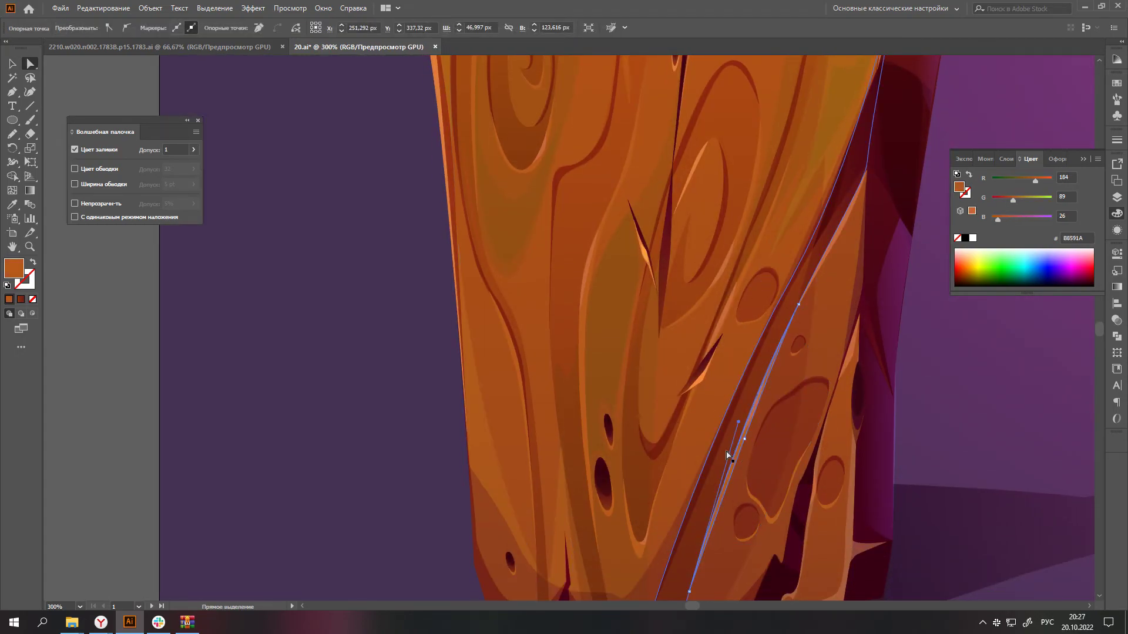
- Isolate the grain group, set the pale Multiply overlay to 42% opacity, then exit isolation
{"action": "double_click", "coordinate": [726, 453]}
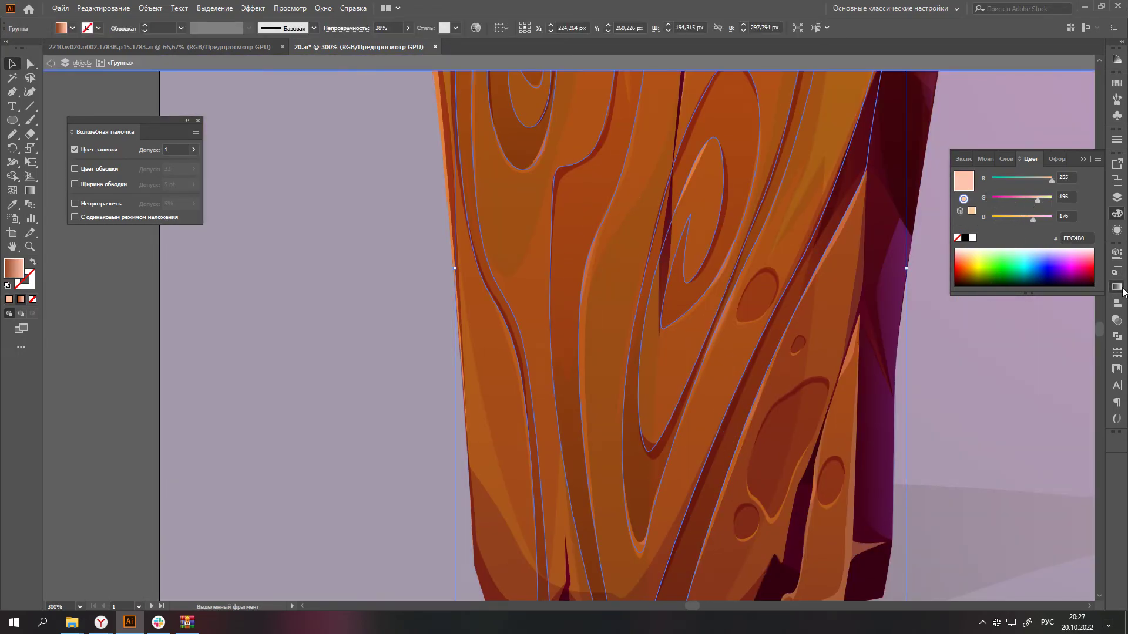
{"action": "left_click", "coordinate": [1117, 320]}
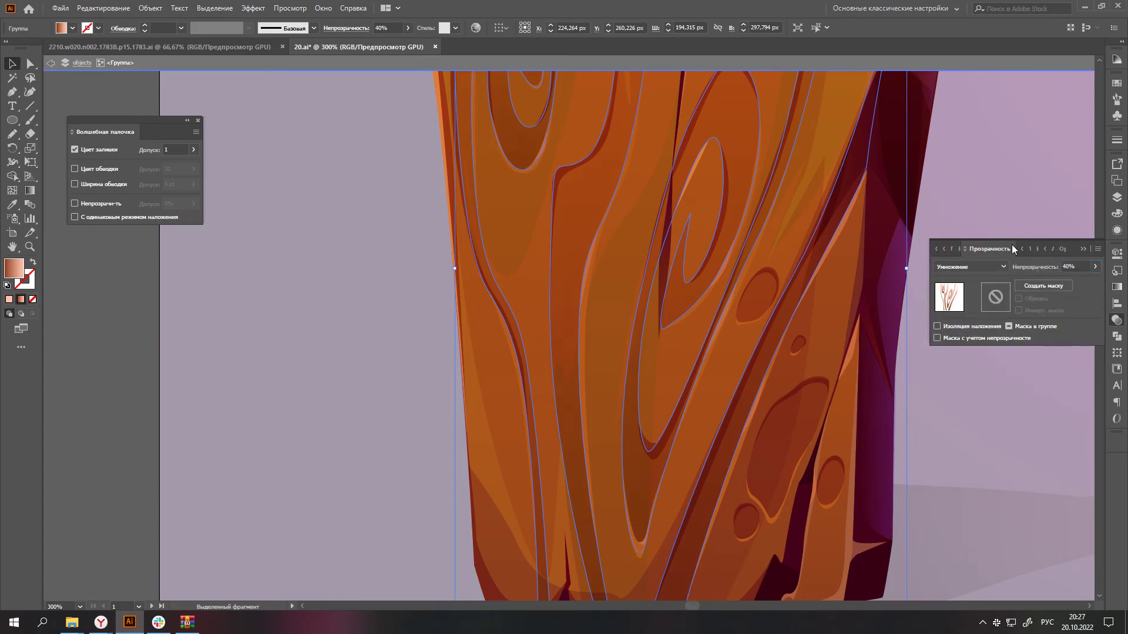
{"action": "type", "text": "42"}
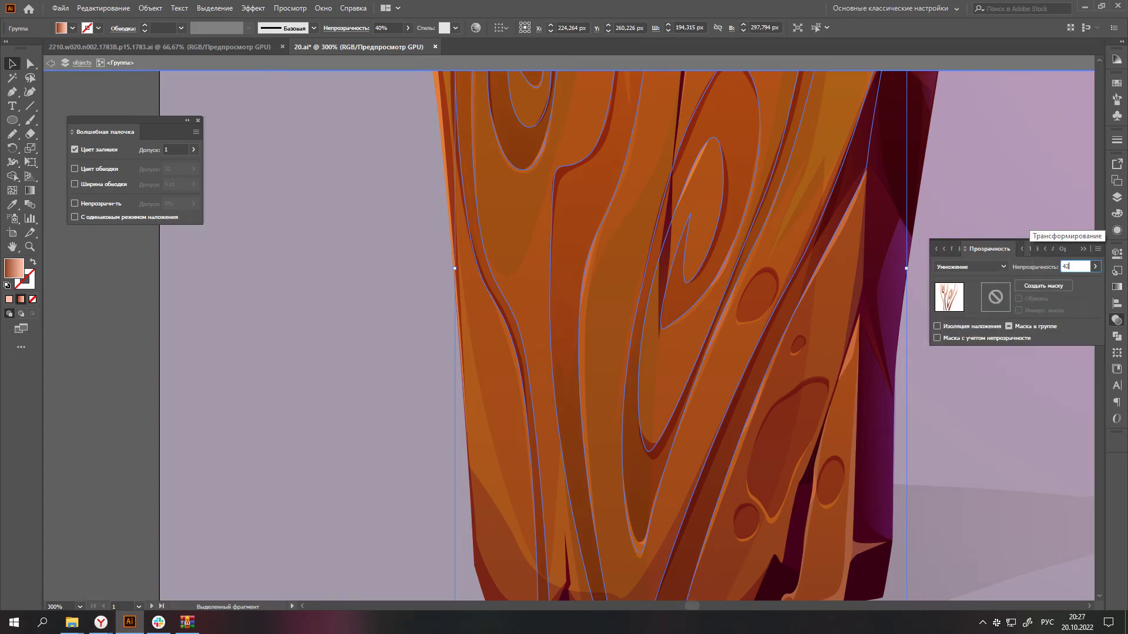
{"action": "key", "text": "ctrl+1"}
{"action": "right_click", "coordinate": [832, 353]}
{"action": "left_click", "coordinate": [852, 452]}
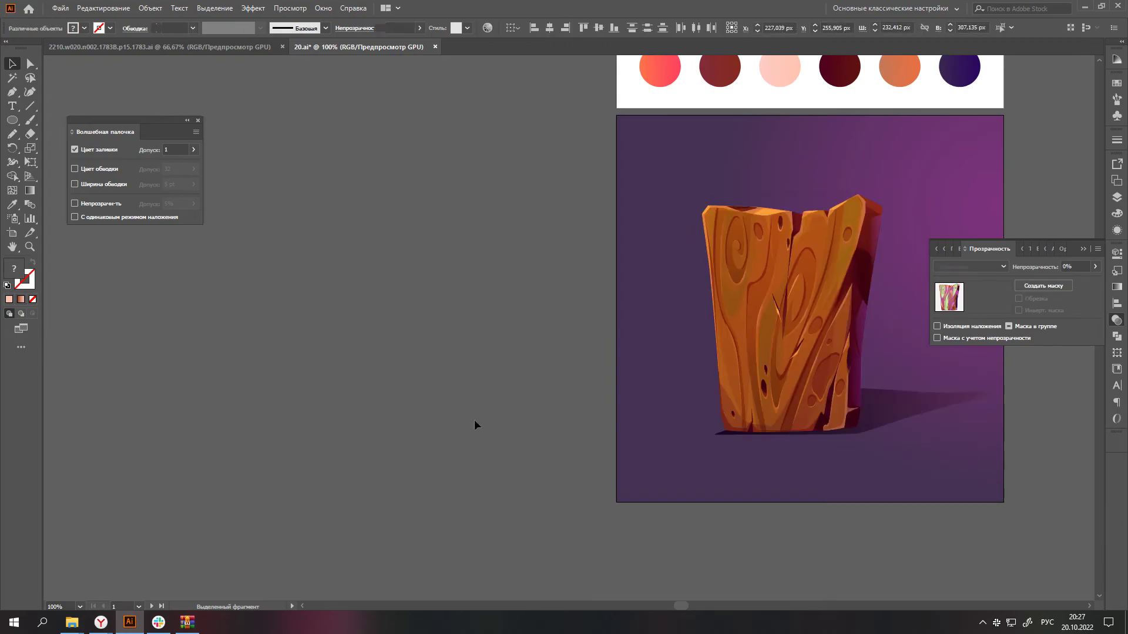
{"action": "left_click", "coordinate": [992, 516]}
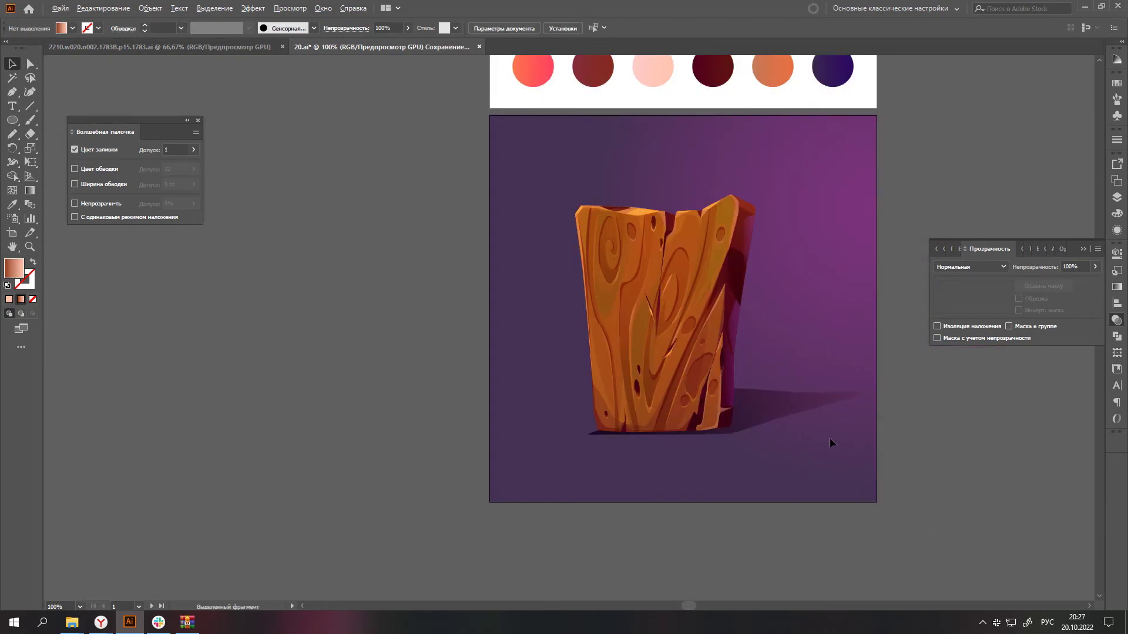
{"action": "scroll", "coordinate": [830, 440], "scroll_direction": "down", "scroll_amount": 1}
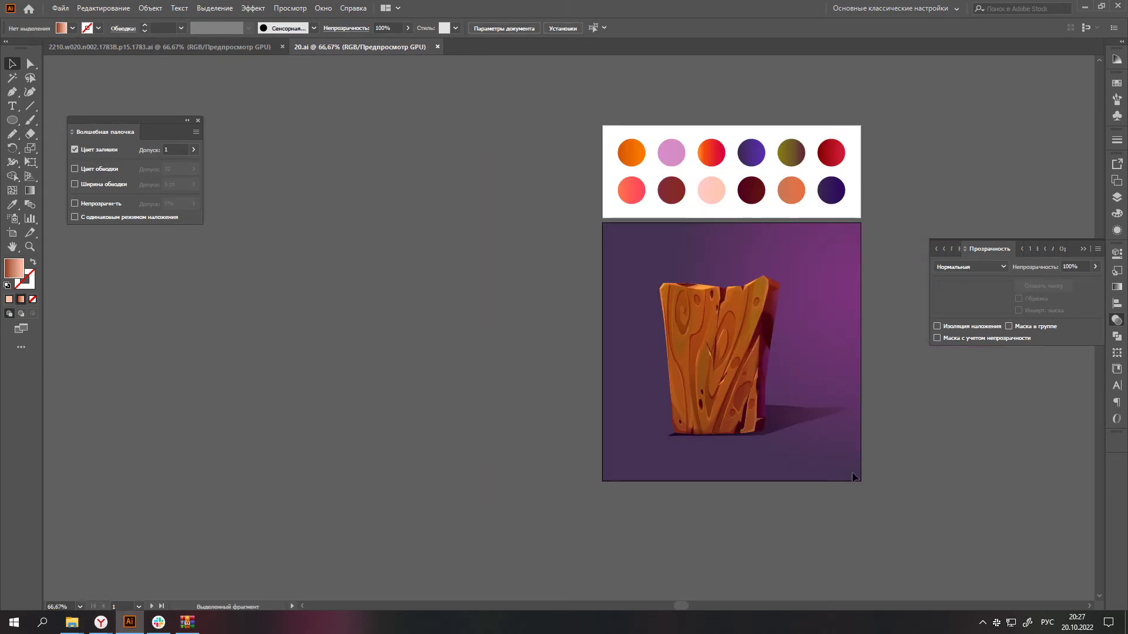
{"action": "scroll", "coordinate": [853, 420], "scroll_direction": "up", "scroll_amount": 1}
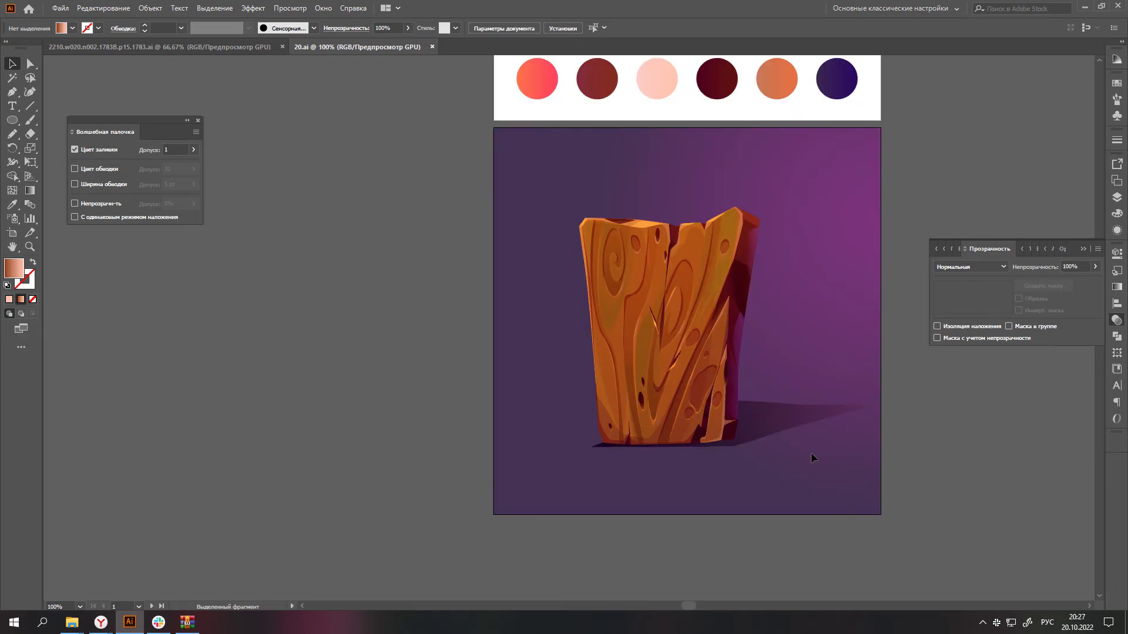
- Nudge the plank slightly left and move the cast shadow down-left
{"action": "left_click_drag", "start_coordinate": [638, 319], "coordinate": [636, 319]}
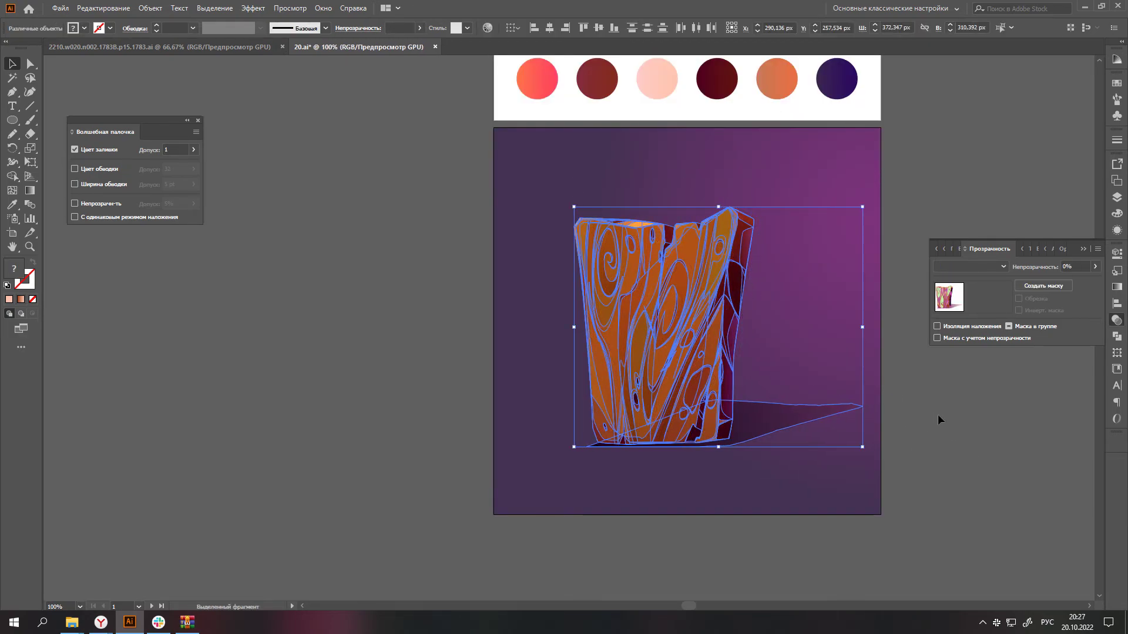
{"action": "left_click", "coordinate": [920, 427]}
{"action": "left_click_drag", "start_coordinate": [763, 420], "coordinate": [732, 439]}
{"action": "left_click", "coordinate": [963, 456]}
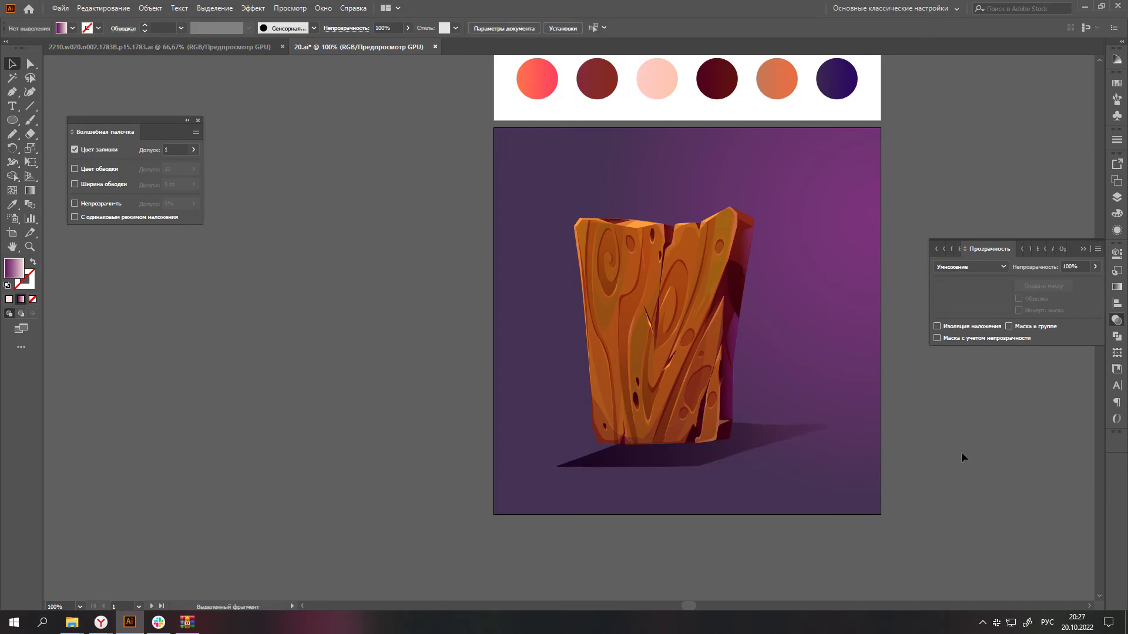
- Stretch the cast shadow into a wider, slanted shape with Free Transform
{"action": "left_click", "coordinate": [750, 445]}
{"action": "key", "text": "a"}
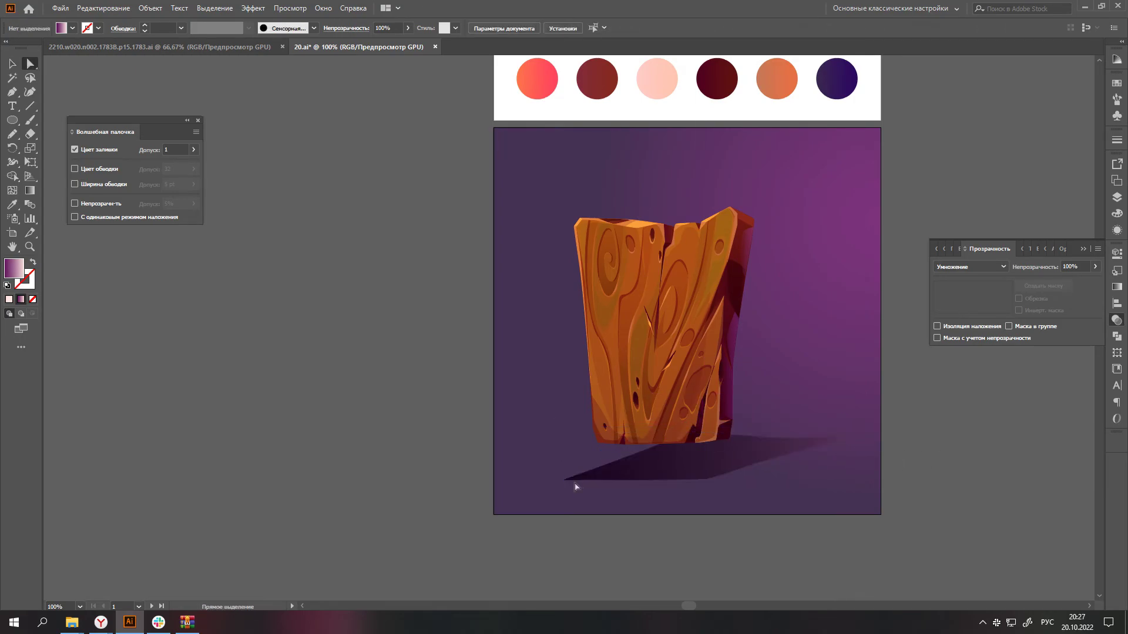
{"action": "scroll", "coordinate": [582, 483], "scroll_direction": "down", "scroll_amount": 3}
{"action": "scroll", "coordinate": [734, 470], "scroll_direction": "up", "scroll_amount": 1}
{"action": "scroll", "coordinate": [730, 460], "scroll_direction": "up", "scroll_amount": 2}
{"action": "key", "text": "v"}
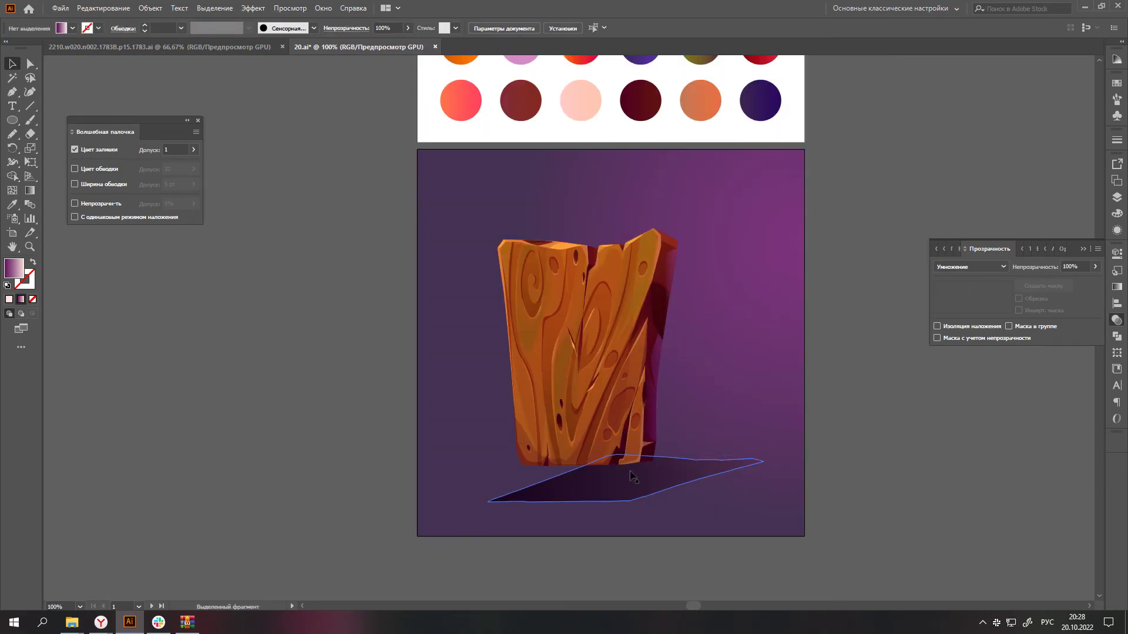
{"action": "key", "text": "e"}
{"action": "left_click_drag", "start_coordinate": [486, 481], "coordinate": [492, 464]}
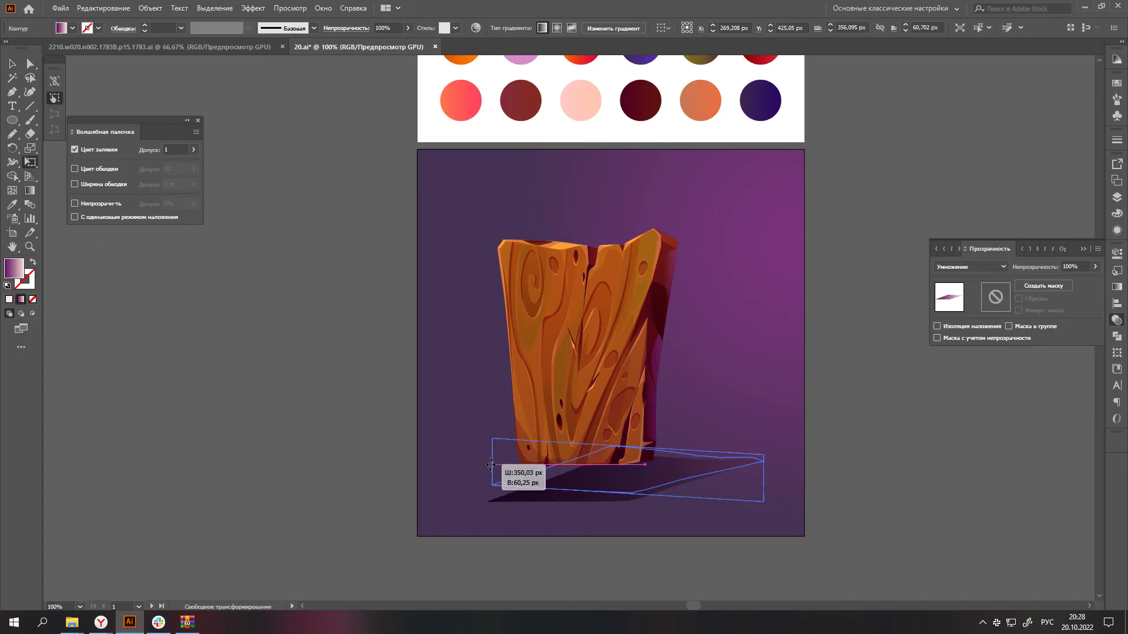
{"action": "scroll", "coordinate": [647, 467], "scroll_direction": "down", "scroll_amount": 2}
{"action": "key", "text": "a"}
{"action": "left_click", "coordinate": [744, 480]}
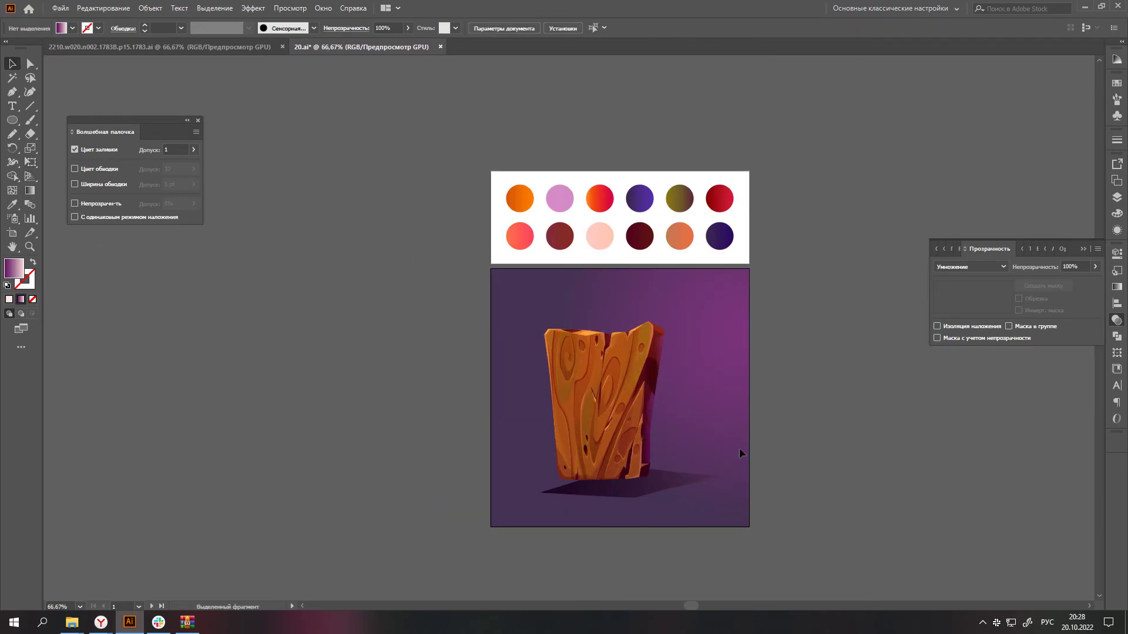
- Lighten the thin highlight stroke on the left grain to D4733B
{"action": "key", "text": "ctrl+plus"}
{"action": "key", "text": "ctrl+plus"}
{"action": "key", "text": "ctrl+plus"}
{"action": "key", "text": "p"}
{"action": "scroll", "coordinate": [602, 352], "scroll_direction": "down", "scroll_amount": 3}
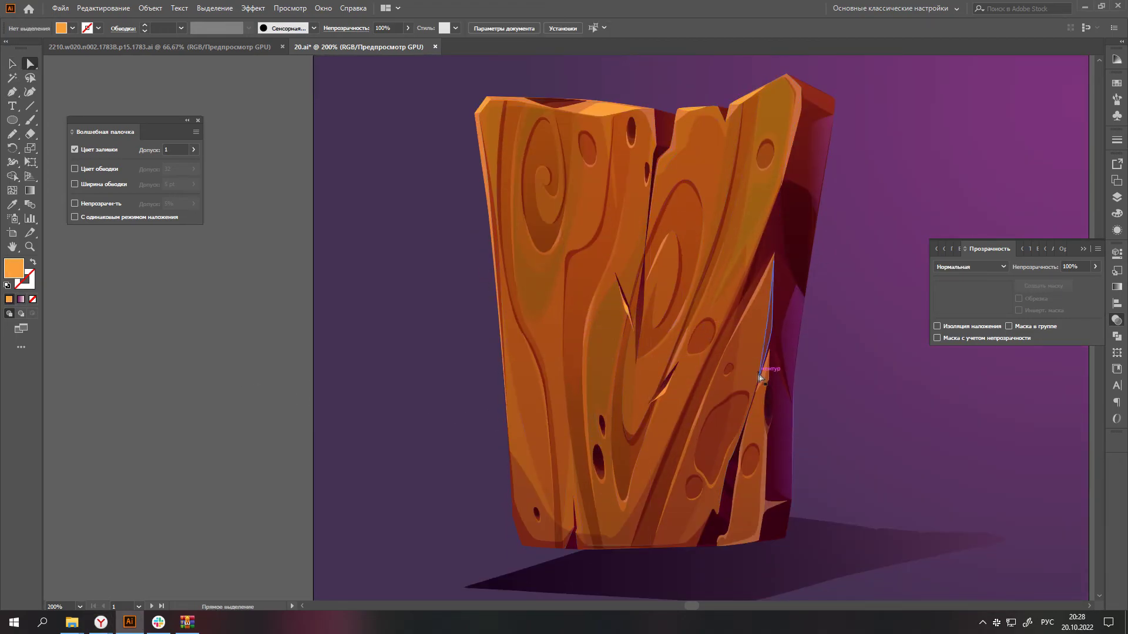
{"action": "key", "text": "ctrl+plus"}
{"action": "left_click", "coordinate": [685, 345]}
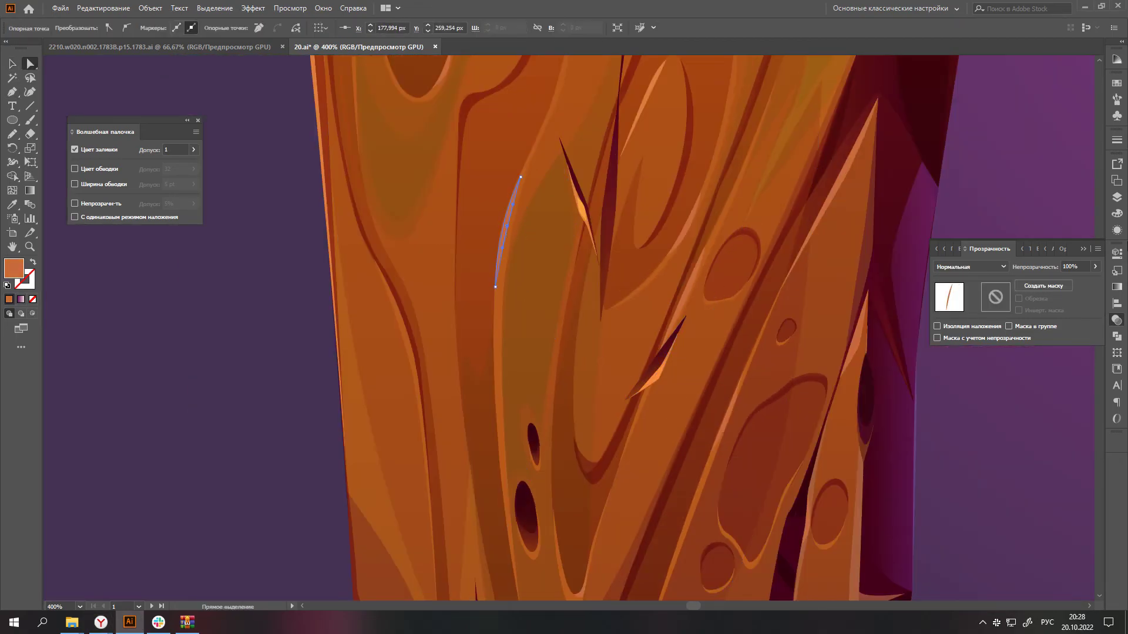
{"action": "left_click", "coordinate": [1117, 214]}
{"action": "left_click_drag", "start_coordinate": [1018, 203], "coordinate": [1020, 200]}
- Sample the wood's orange C7693B onto the highlight stroke
{"action": "key", "text": "ctrl+minus"}
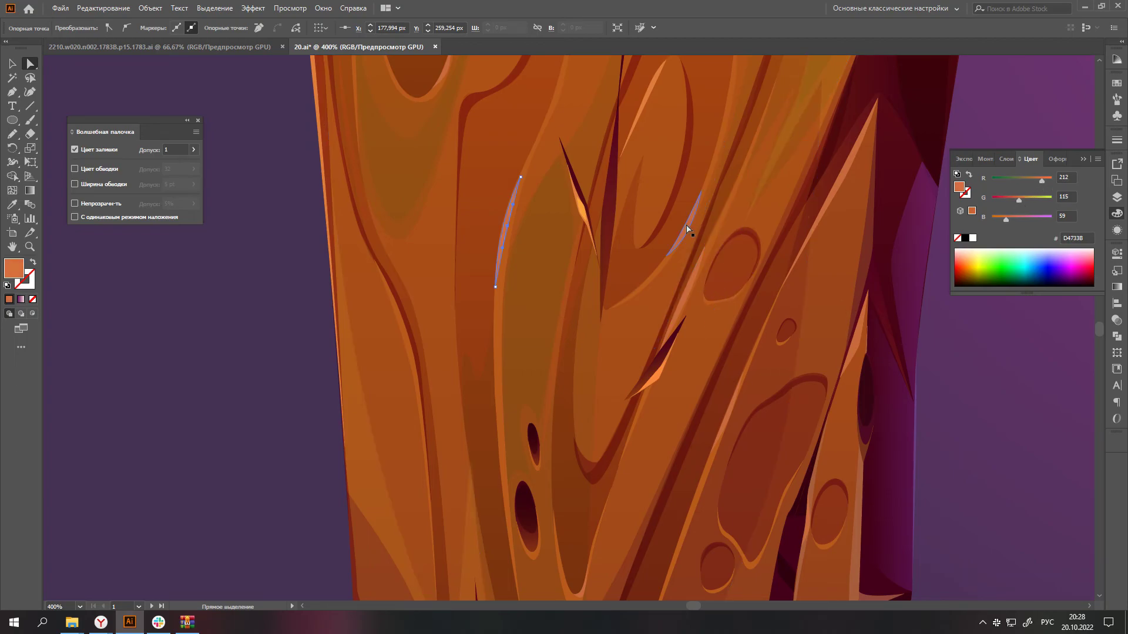
{"action": "key", "text": "ctrl+minus"}
{"action": "key", "text": "i"}
{"action": "left_click", "coordinate": [663, 297]}
{"action": "key", "text": "ctrl+minus"}
{"action": "key", "text": "a"}
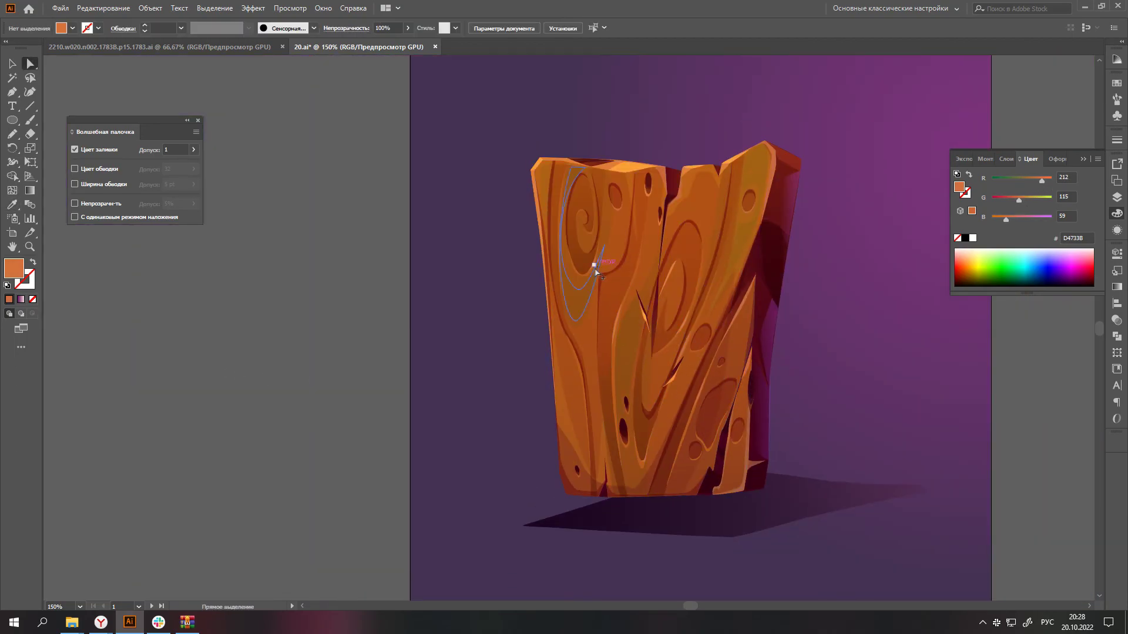
{"action": "key", "text": "ctrl+plus"}
{"action": "key", "text": "ctrl+shift+a"}
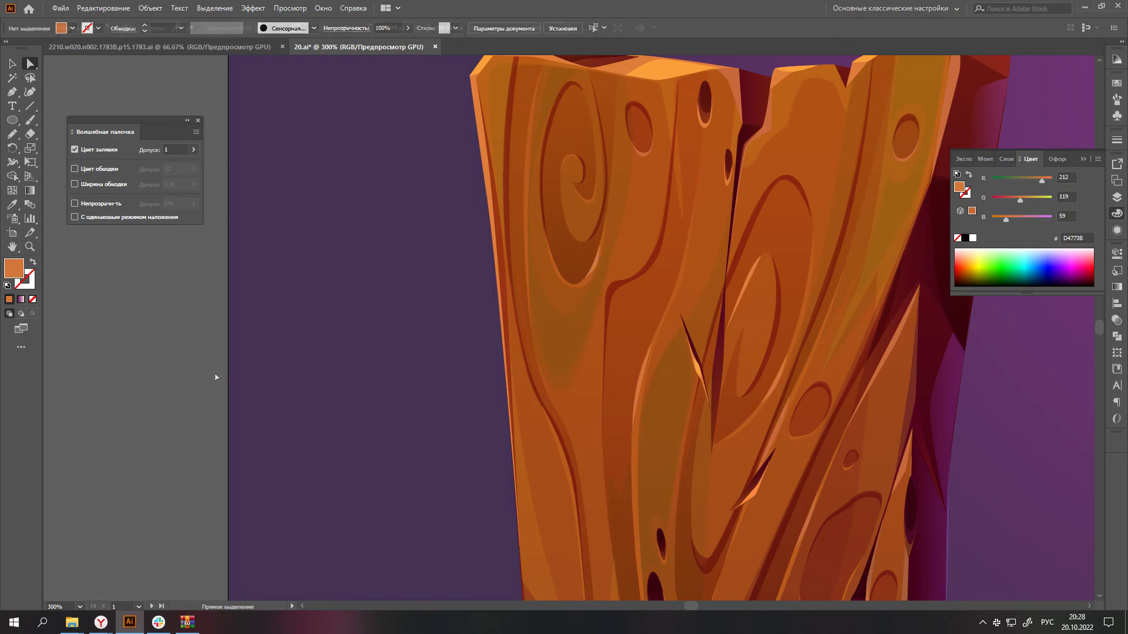
{"action": "key", "text": "ctrl+minus"}
{"action": "key", "text": "ctrl+minus"}
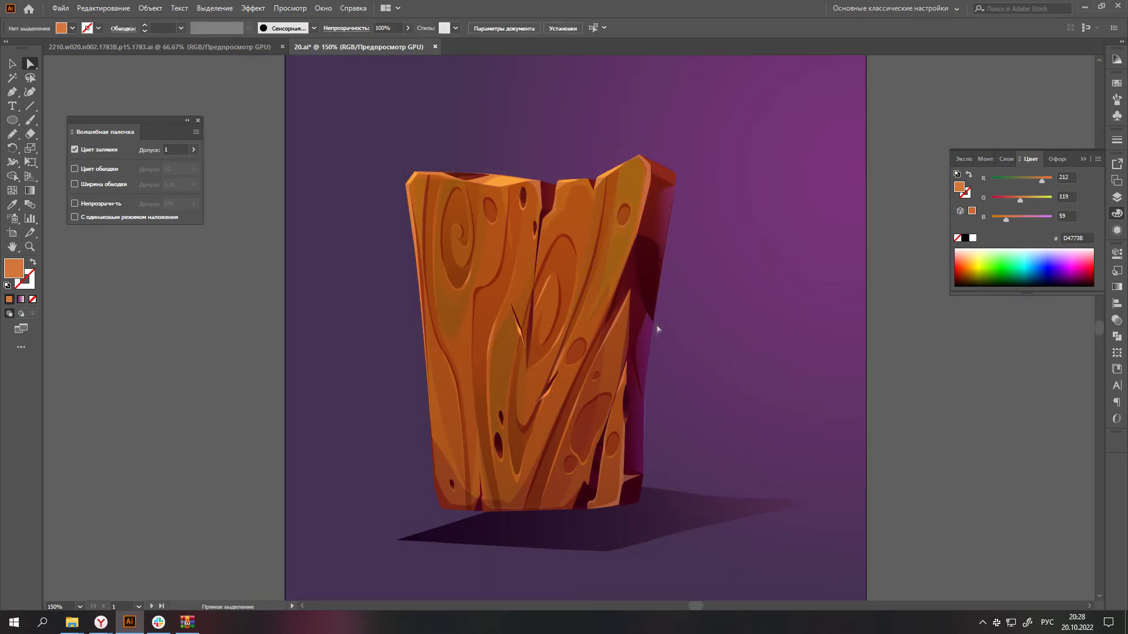
- Drag the highlight stroke's end point down-left to reshape it
{"action": "scroll", "coordinate": [494, 335], "scroll_direction": "up", "scroll_amount": 4}
{"action": "left_click", "coordinate": [529, 378]}
{"action": "left_click_drag", "start_coordinate": [529, 378], "coordinate": [516, 395]}
{"action": "key", "text": "ctrl+minus"}
{"action": "key", "text": "ctrl+minus"}
{"action": "key", "text": "ctrl+minus"}
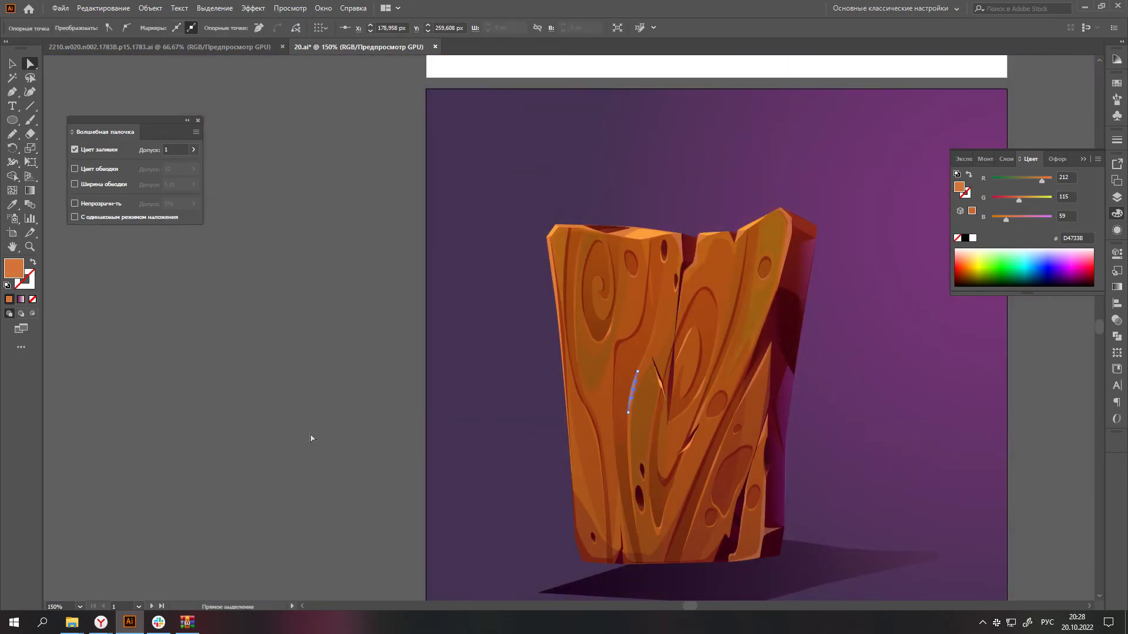
{"action": "key", "text": "ctrl+shift+a"}
{"action": "scroll", "coordinate": [819, 418], "scroll_direction": "down", "scroll_amount": 2}
{"action": "scroll", "coordinate": [694, 303], "scroll_direction": "up", "scroll_amount": 2}
{"action": "scroll", "coordinate": [756, 385], "scroll_direction": "up", "scroll_amount": 3}
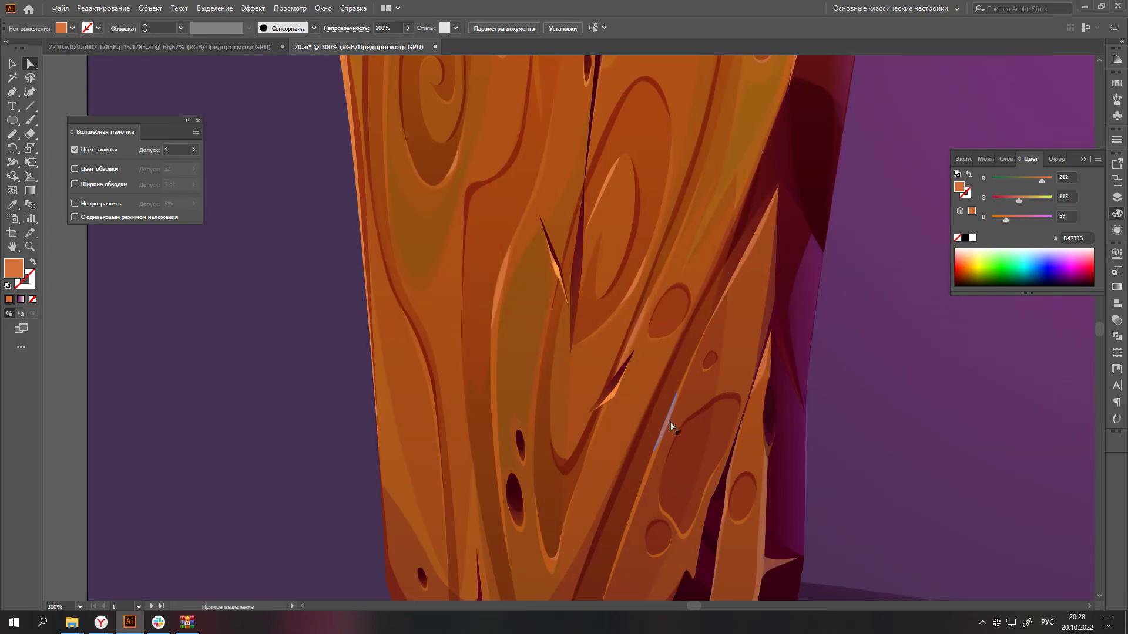
- Check the lower grain highlight stroke, then view the whole plank
{"action": "left_click", "coordinate": [671, 421]}
{"action": "key", "text": "ctrl+minus"}
{"action": "key", "text": "ctrl+minus"}
{"action": "key", "text": "ctrl+minus"}
{"action": "key", "text": "ctrl+shift+a"}
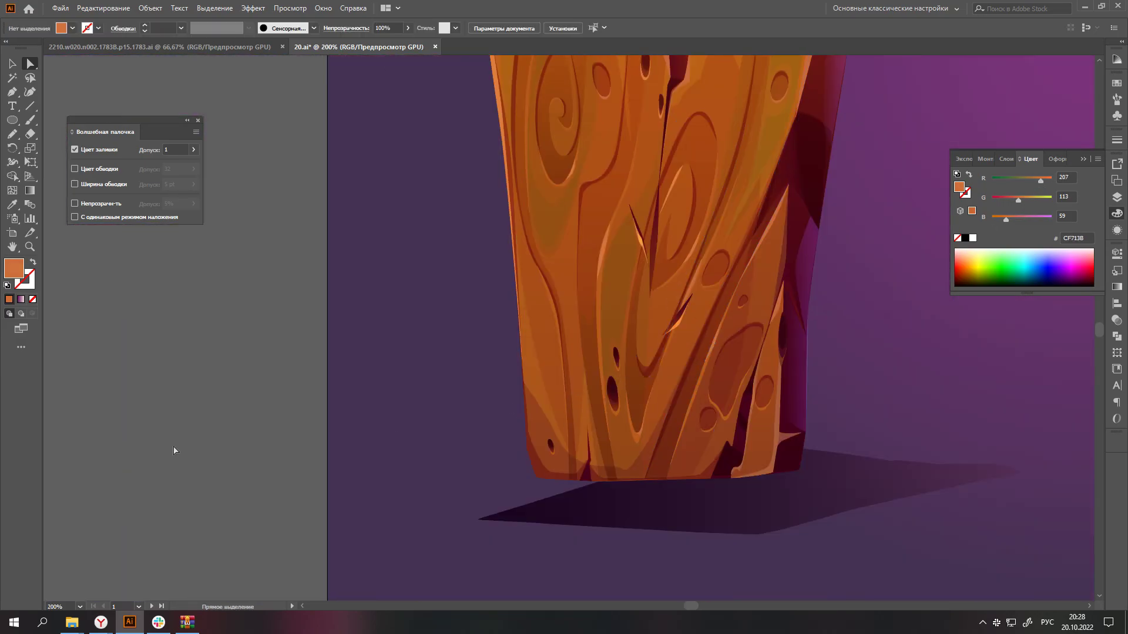
{"action": "scroll", "coordinate": [780, 395], "scroll_direction": "up", "scroll_amount": 2}
{"action": "scroll", "coordinate": [711, 327], "scroll_direction": "up", "scroll_amount": 3}
{"action": "scroll", "coordinate": [684, 289], "scroll_direction": "down", "scroll_amount": 4}
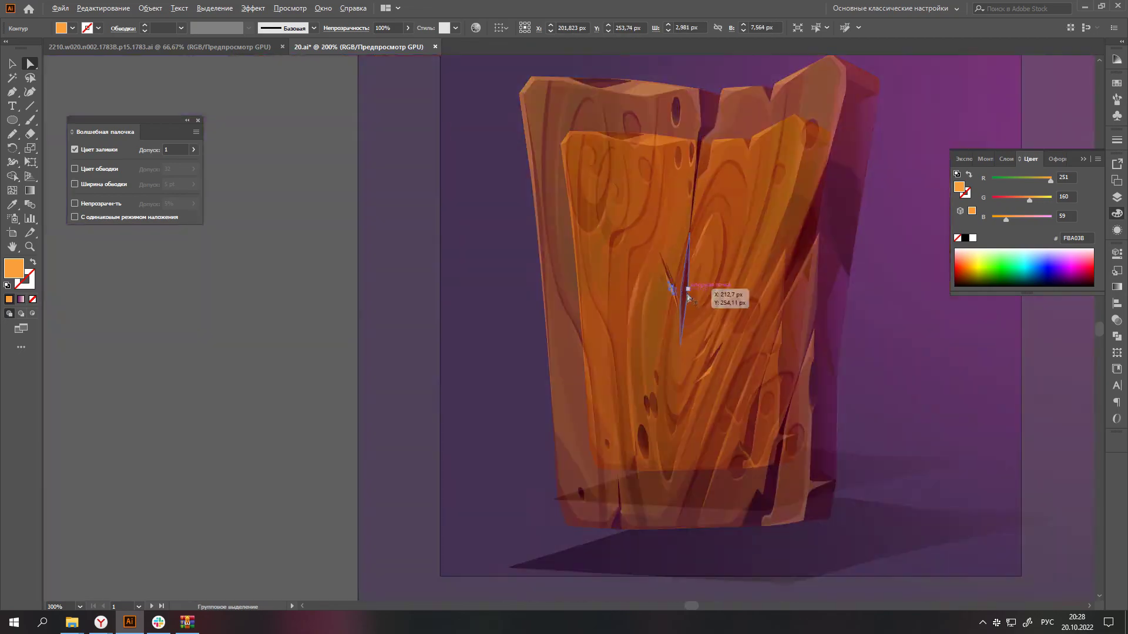
{"action": "scroll", "coordinate": [768, 388], "scroll_direction": "down", "scroll_amount": 1}
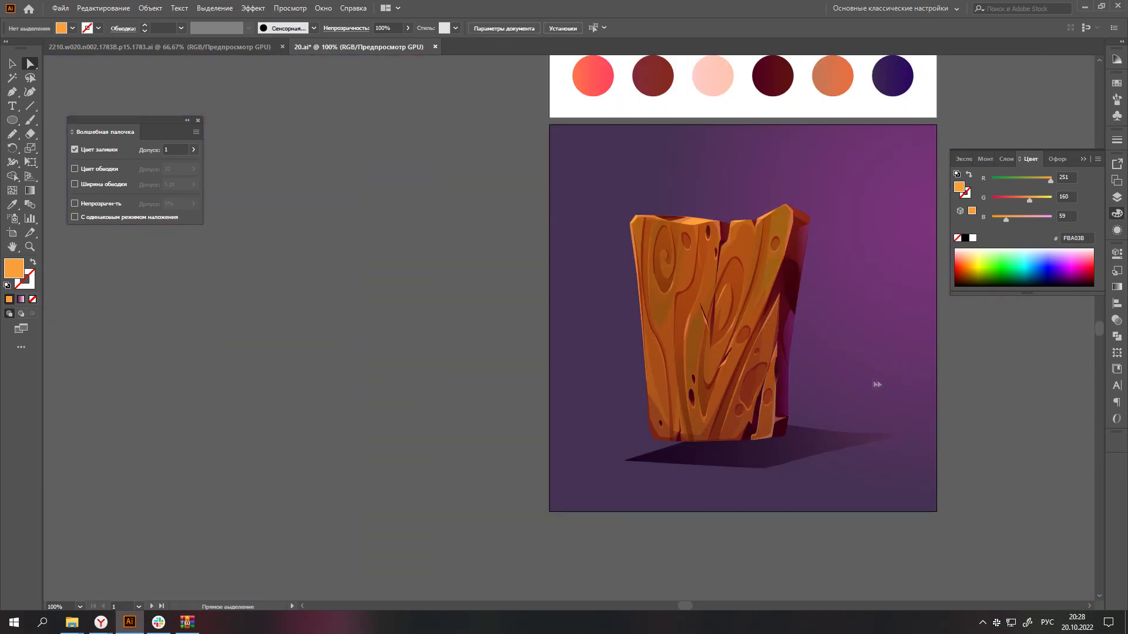
- Bend the dark crack sliver's edge into a curve by pulling a direction handle
{"action": "scroll", "coordinate": [712, 322], "scroll_direction": "up", "scroll_amount": 3}
{"action": "scroll", "coordinate": [712, 327], "scroll_direction": "up", "scroll_amount": 3}
{"action": "left_click", "coordinate": [712, 327]}
{"action": "left_click_drag", "start_coordinate": [714, 330], "coordinate": [708, 268]}
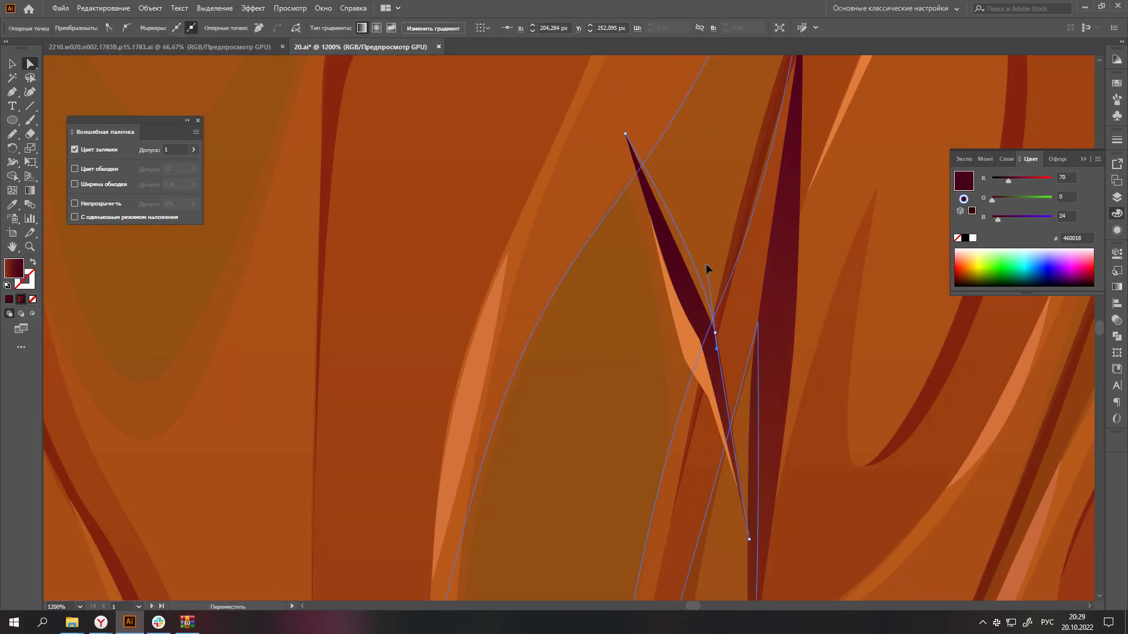
{"action": "scroll", "coordinate": [707, 269], "scroll_direction": "down", "scroll_amount": 2}
{"action": "scroll", "coordinate": [693, 282], "scroll_direction": "down", "scroll_amount": 3}
{"action": "scroll", "coordinate": [669, 300], "scroll_direction": "up", "scroll_amount": 5}
- Check the orange highlight sliver and curved grain groove beside the crack, then deselect
{"action": "left_click", "coordinate": [672, 316]}
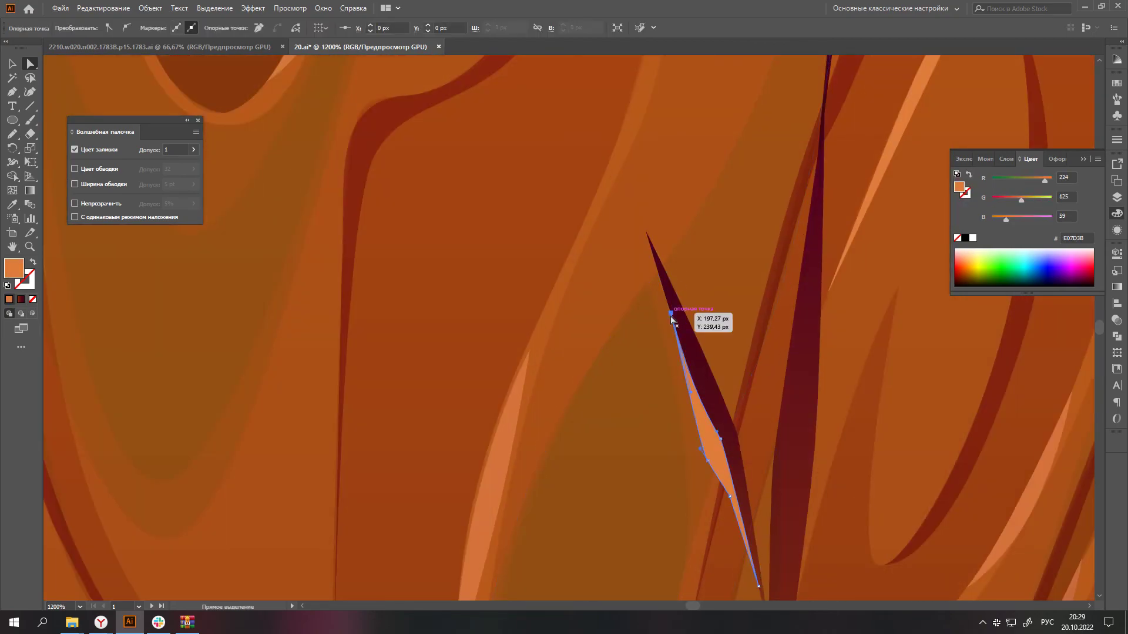
{"action": "scroll", "coordinate": [668, 290], "scroll_direction": "down", "scroll_amount": 5}
{"action": "scroll", "coordinate": [801, 448], "scroll_direction": "up", "scroll_amount": 1}
{"action": "scroll", "coordinate": [695, 244], "scroll_direction": "up", "scroll_amount": 3}
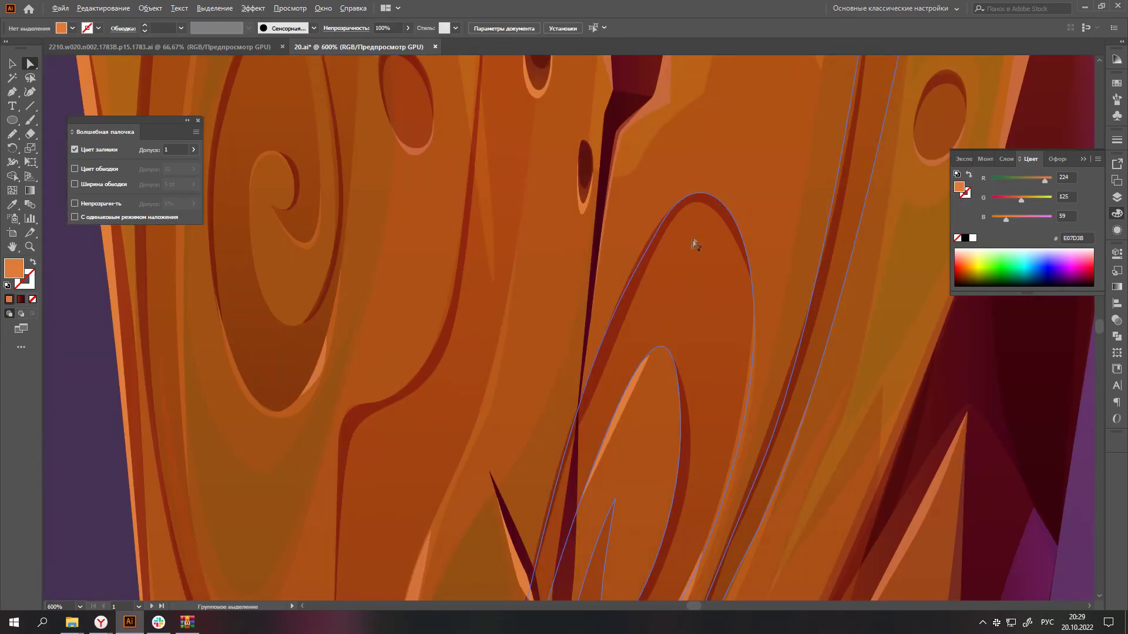
{"action": "left_click", "coordinate": [692, 208]}
{"action": "key", "text": "ctrl+shift+a"}
{"action": "scroll", "coordinate": [637, 234], "scroll_direction": "down", "scroll_amount": 4}
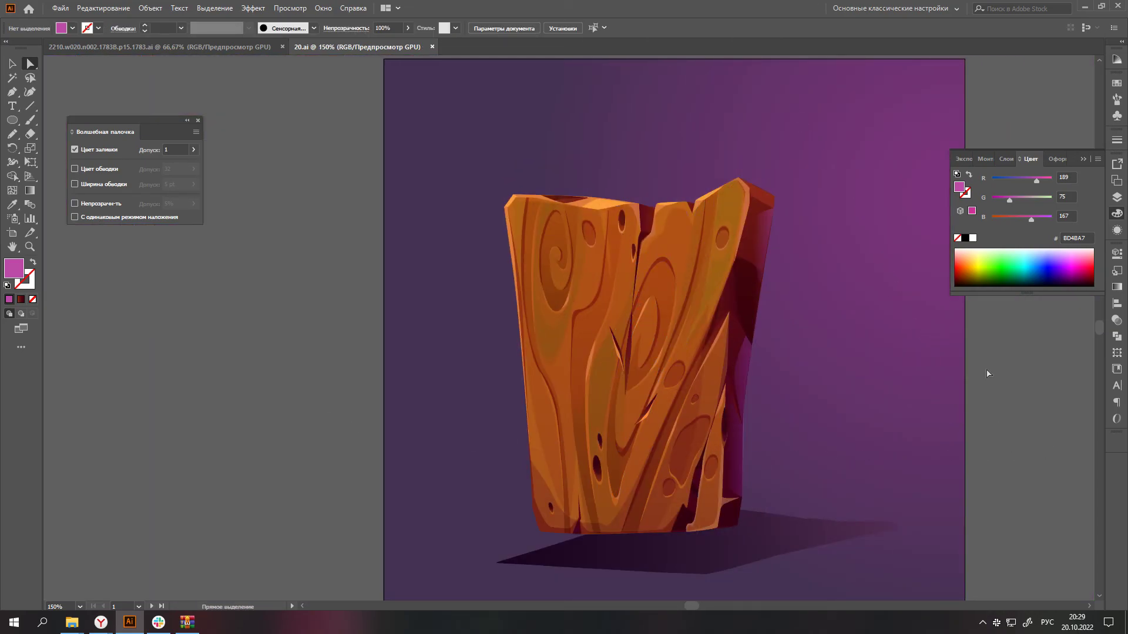
- Copy a groove's dark gradient fill onto a crack sliver with the Eyedropper
{"action": "scroll", "coordinate": [617, 479], "scroll_direction": "up", "scroll_amount": 2}
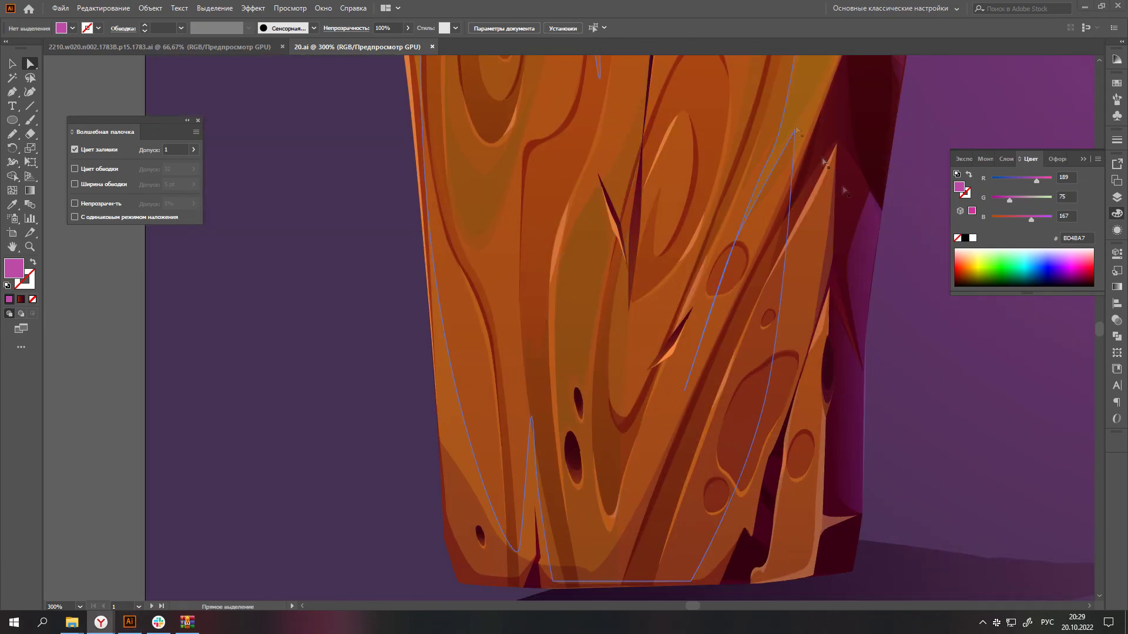
{"action": "left_click", "coordinate": [828, 398]}
{"action": "key", "text": "ctrl+shift+a"}
{"action": "scroll", "coordinate": [528, 317], "scroll_direction": "up", "scroll_amount": 1}
{"action": "key", "text": "p"}
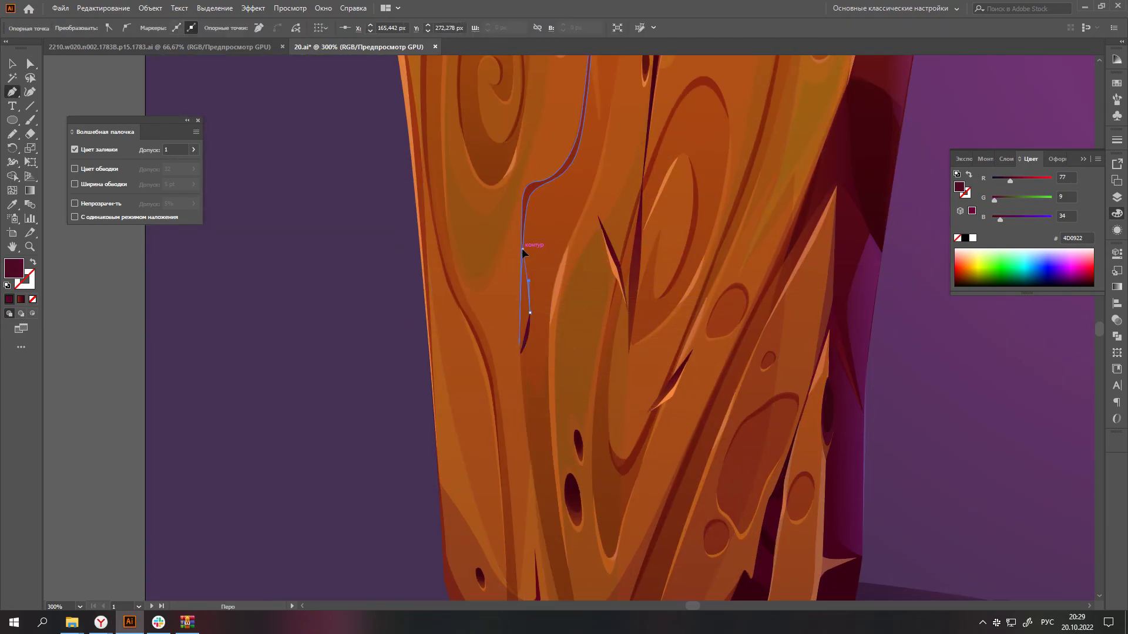
{"action": "key", "text": "a"}
{"action": "scroll", "coordinate": [735, 387], "scroll_direction": "left", "scroll_amount": 4}
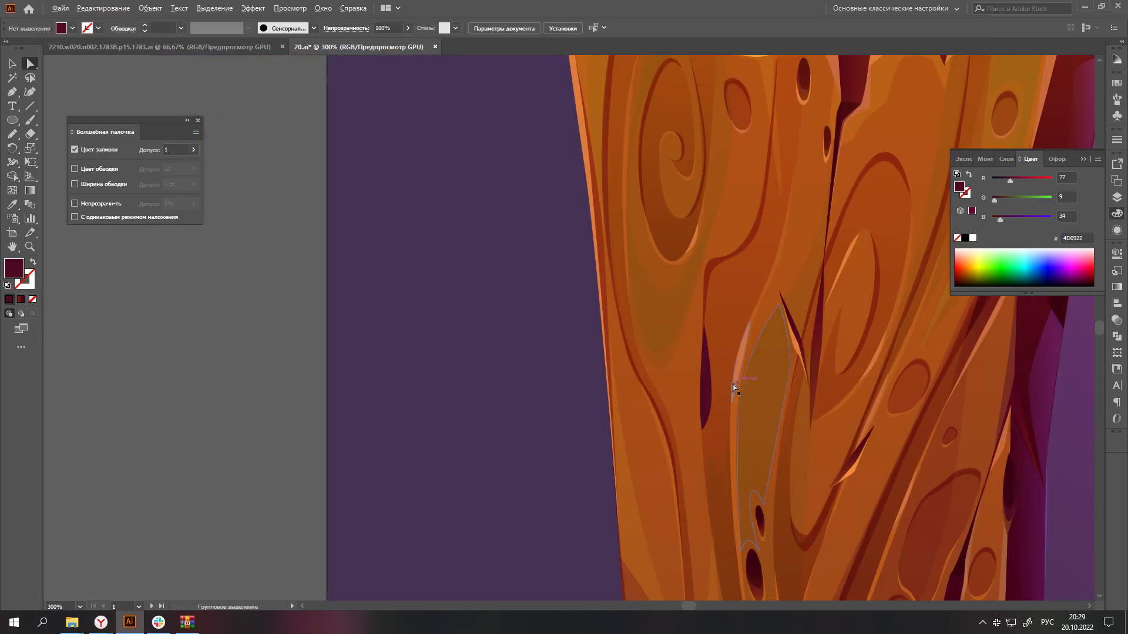
{"action": "scroll", "coordinate": [721, 246], "scroll_direction": "up", "scroll_amount": 3}
{"action": "left_click", "coordinate": [1116, 287]}
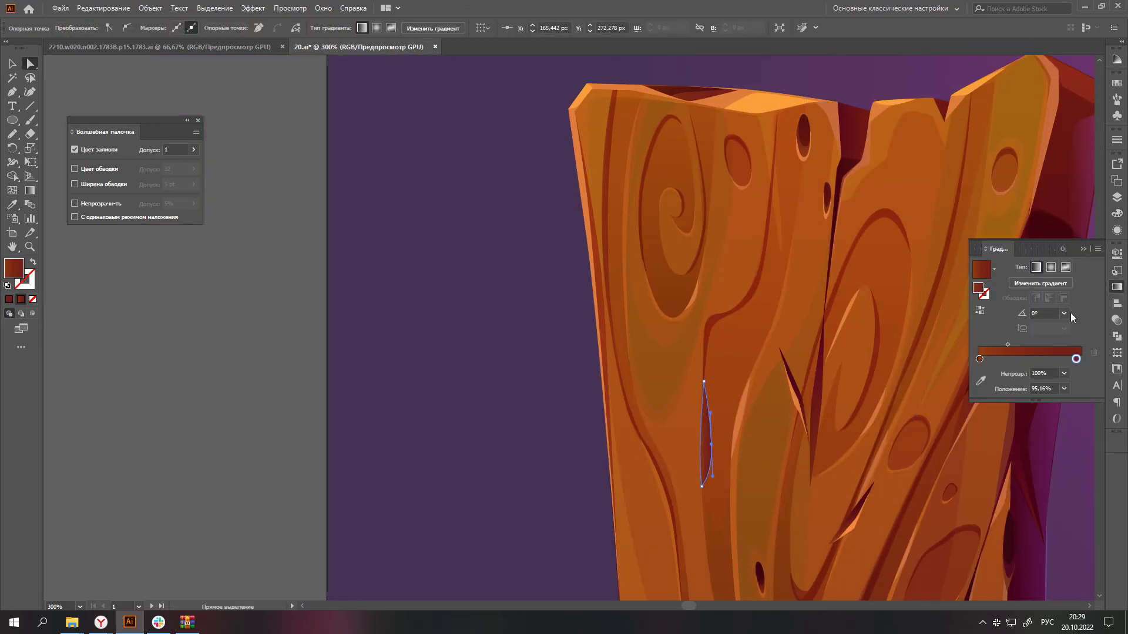
{"action": "key", "text": "a"}
{"action": "left_click", "coordinate": [841, 455]}
{"action": "scroll", "coordinate": [841, 455], "scroll_direction": "up", "scroll_amount": 4, "text": "alt"}
- Draw a new narrow crack sliver down the left board's lower groove
{"action": "key", "text": "p"}
{"action": "left_click", "coordinate": [664, 454]}
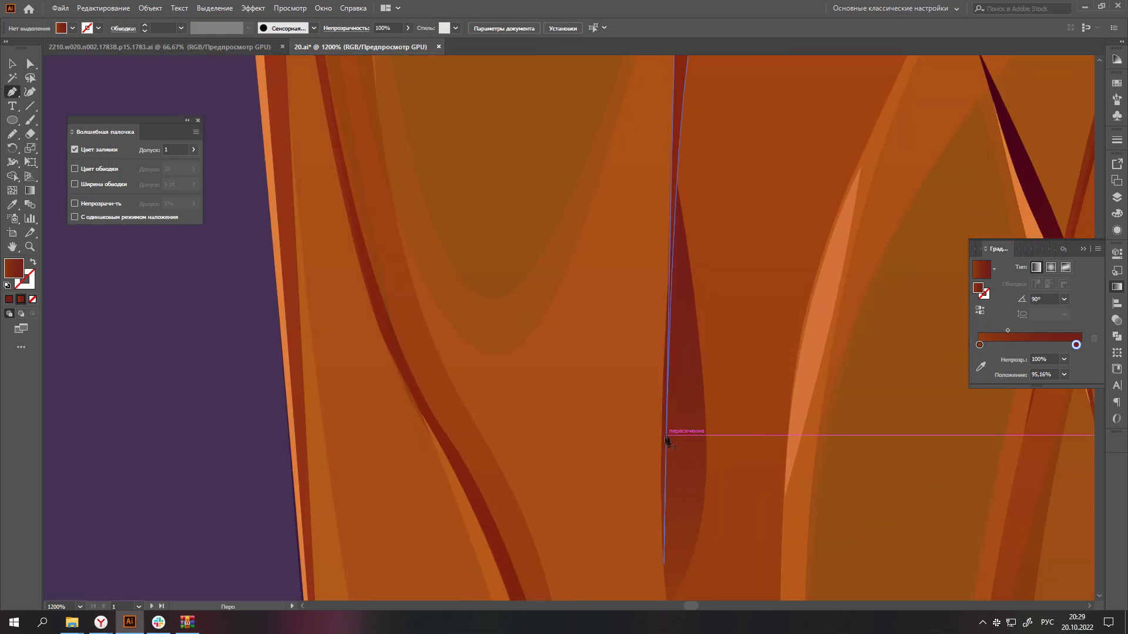
{"action": "left_click_drag", "start_coordinate": [686, 376], "coordinate": [693, 369]}
{"action": "left_click", "coordinate": [705, 430]}
{"action": "left_click_drag", "start_coordinate": [677, 167], "coordinate": [698, 247]}
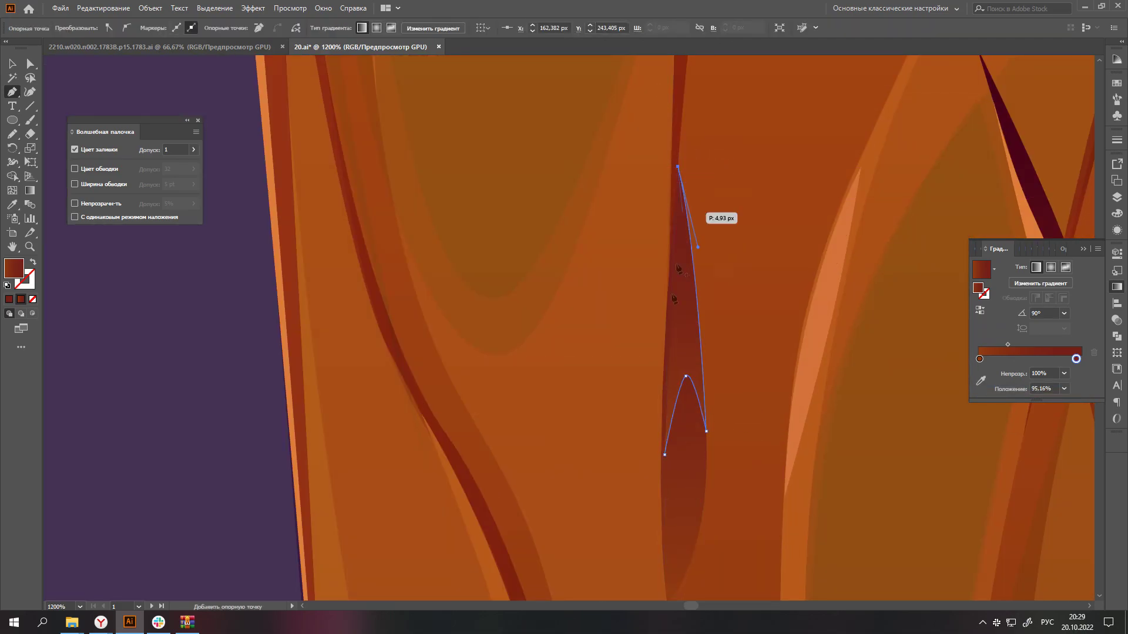
{"action": "left_click", "coordinate": [664, 454]}
{"action": "scroll", "coordinate": [639, 392], "scroll_direction": "down", "scroll_amount": 5, "text": "alt"}
{"action": "key", "text": "ctrl+shift+a"}
- Draw a thin curved highlight sliver along the crack's edge
{"action": "key", "text": "a"}
{"action": "scroll", "coordinate": [668, 441], "scroll_direction": "down", "scroll_amount": 3, "text": "alt"}
{"action": "scroll", "coordinate": [693, 333], "scroll_direction": "up", "scroll_amount": 5, "text": "alt"}
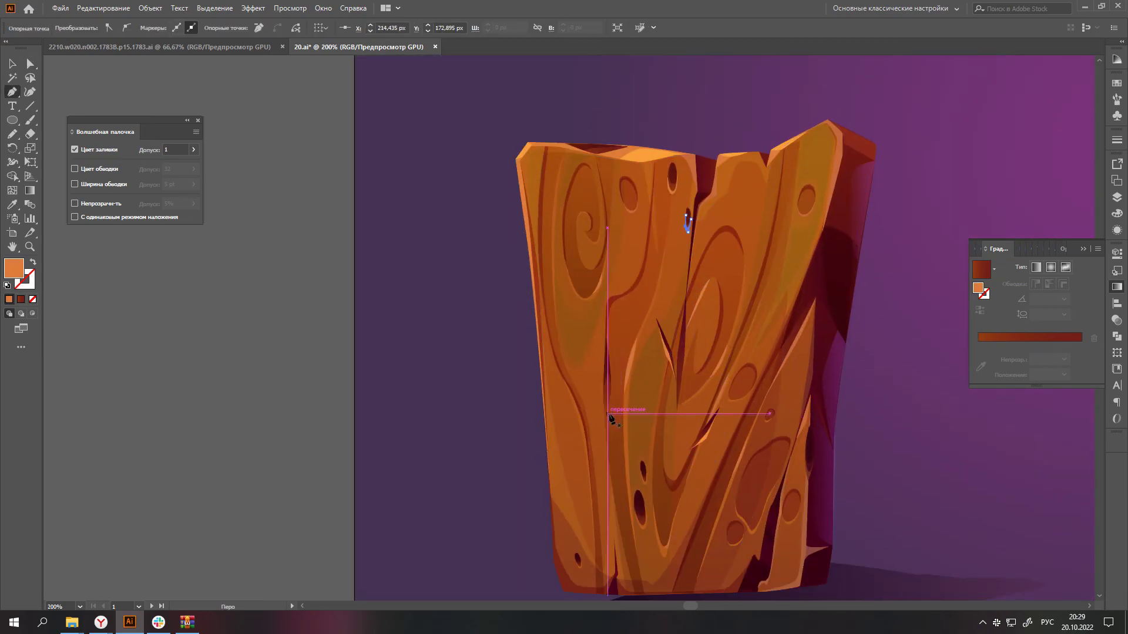
{"action": "scroll", "coordinate": [684, 216], "scroll_direction": "up", "scroll_amount": 5, "text": "alt"}
{"action": "key", "text": "p"}
{"action": "left_click", "coordinate": [581, 422]}
{"action": "left_click", "coordinate": [618, 186]}
{"action": "left_click_drag", "start_coordinate": [617, 335], "coordinate": [608, 408]}
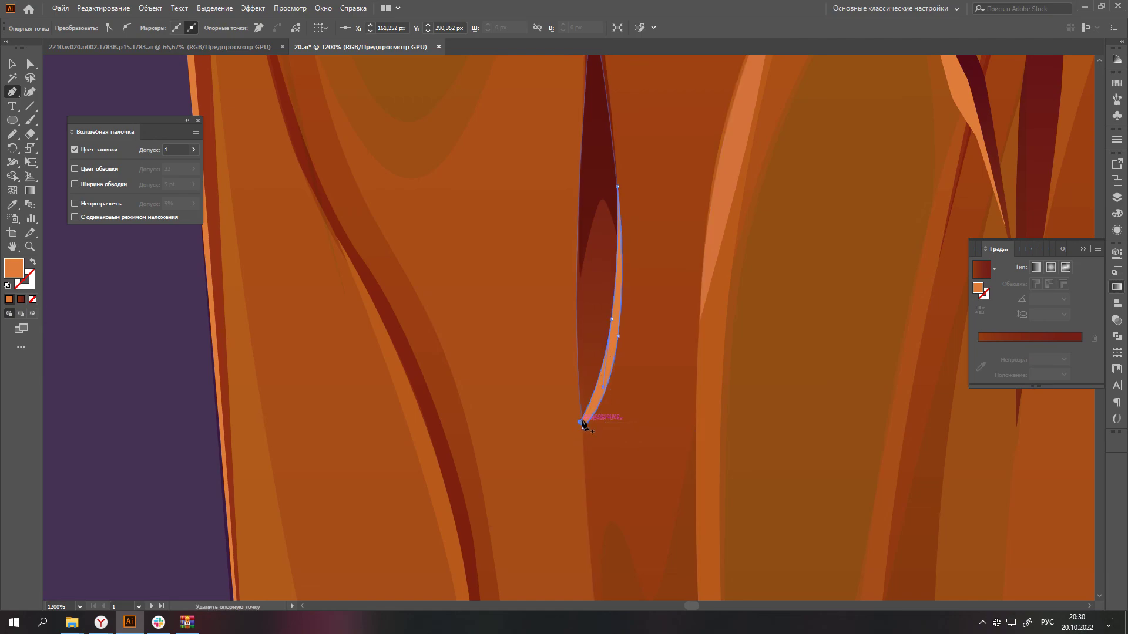
- Deepen the highlight's orange by lowering G to 114
{"action": "scroll", "coordinate": [674, 398], "scroll_direction": "down", "scroll_amount": 4, "text": "alt"}
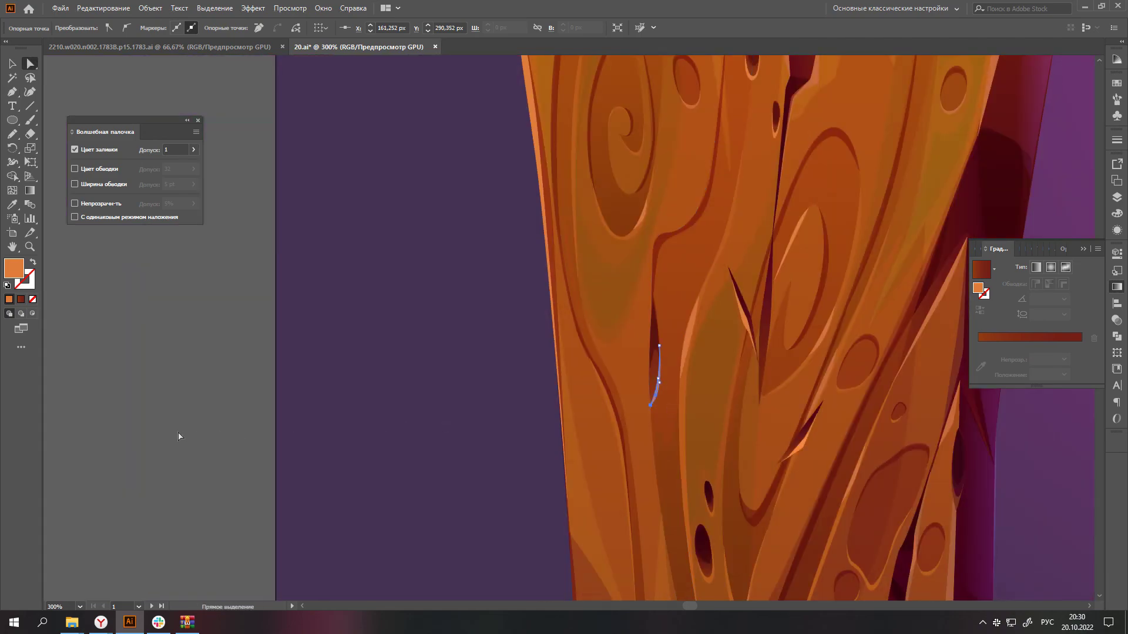
{"action": "left_click", "coordinate": [1117, 213]}
{"action": "left_click_drag", "start_coordinate": [1021, 202], "coordinate": [1017, 202]}
{"action": "scroll", "coordinate": [725, 428], "scroll_direction": "down", "scroll_amount": 5, "text": "alt"}
{"action": "left_click", "coordinate": [966, 487]}
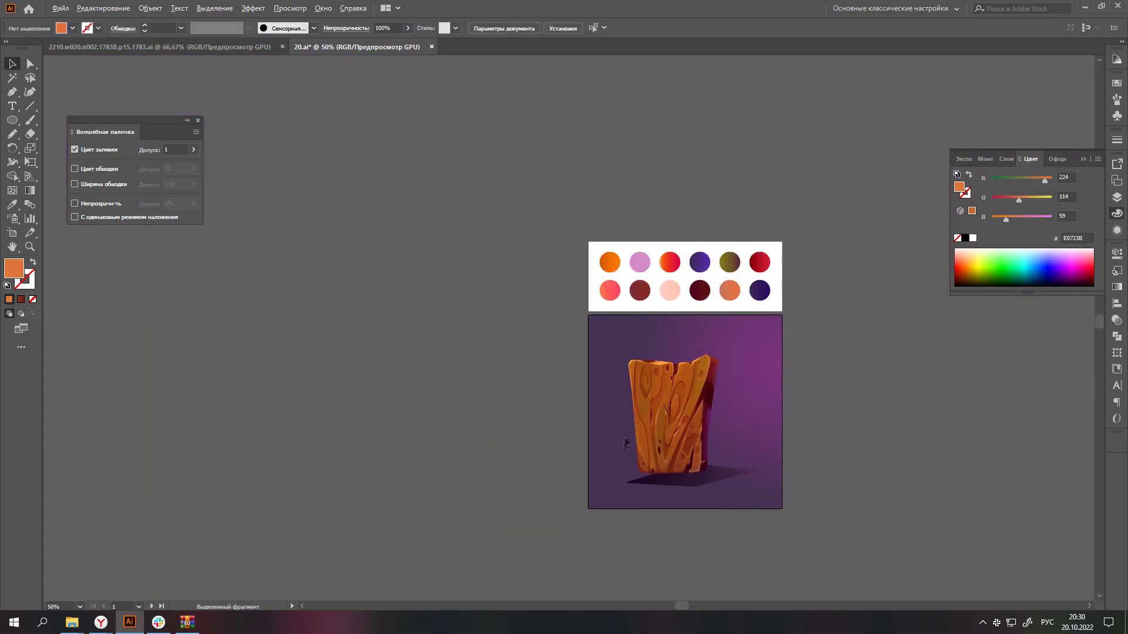
- Check the right board's dark shading shape opacity in the Transparency panel
{"action": "scroll", "coordinate": [625, 443], "scroll_direction": "up", "scroll_amount": 8, "text": "alt"}
{"action": "left_click", "coordinate": [653, 382]}
{"action": "scroll", "coordinate": [425, 428], "scroll_direction": "down", "scroll_amount": 6, "text": "alt"}
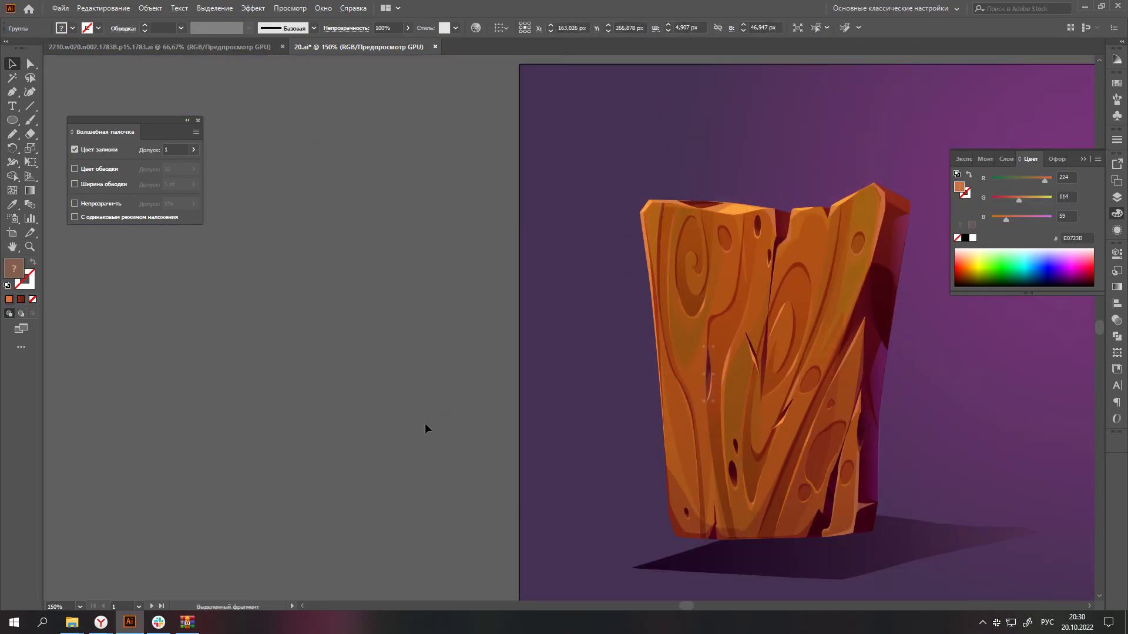
{"action": "scroll", "coordinate": [424, 427], "scroll_direction": "down", "scroll_amount": 1, "text": "alt"}
{"action": "left_click", "coordinate": [944, 441]}
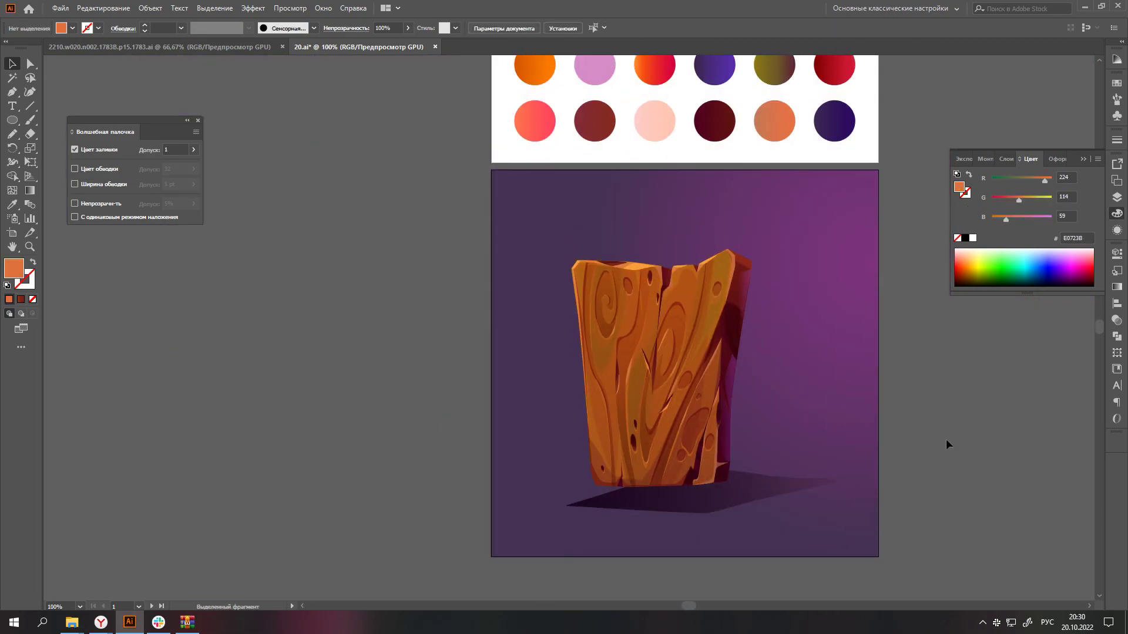
{"action": "scroll", "coordinate": [721, 339], "scroll_direction": "up", "scroll_amount": 3, "text": "alt"}
{"action": "left_click", "coordinate": [738, 309]}
{"action": "left_click", "coordinate": [1117, 318]}
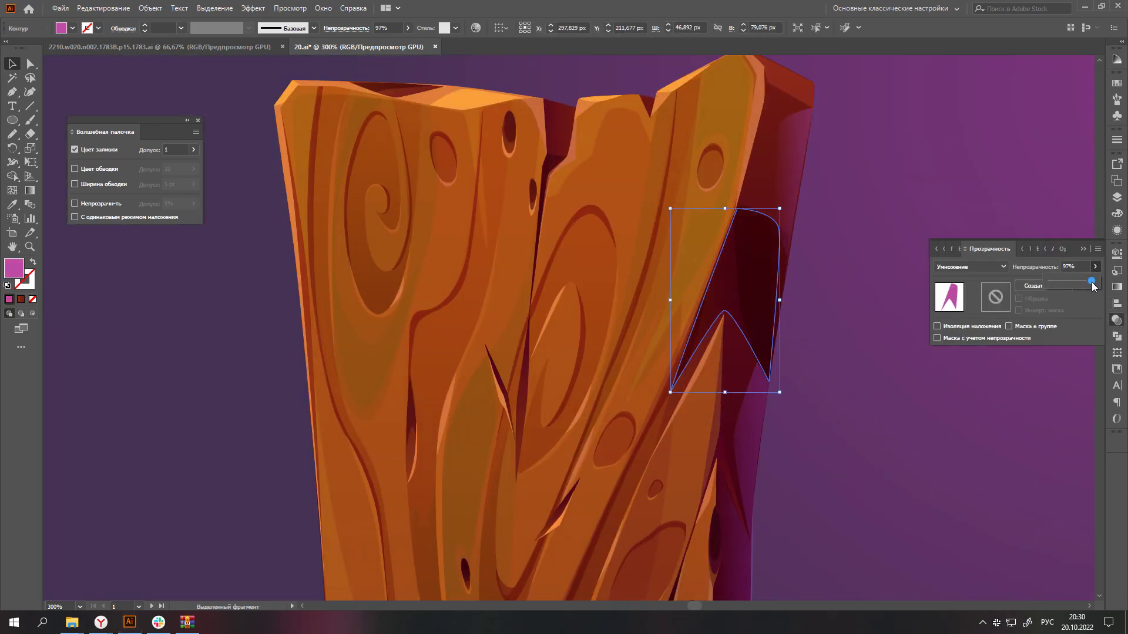
{"action": "scroll", "coordinate": [675, 476], "scroll_direction": "down", "scroll_amount": 3, "text": "alt"}
{"action": "left_click", "coordinate": [979, 472]}
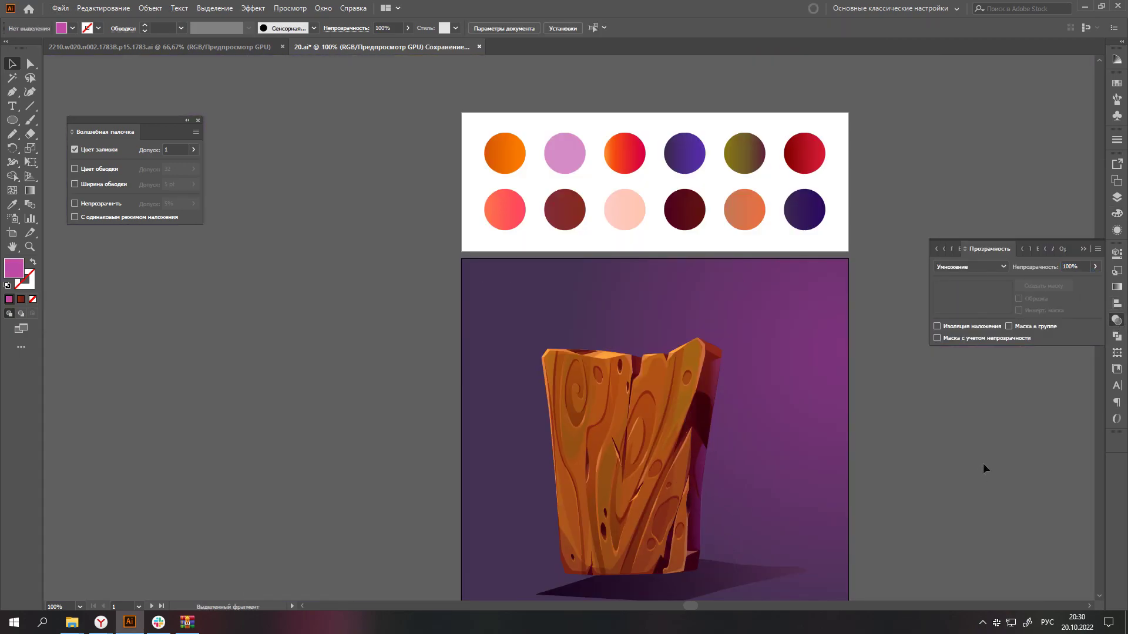
{"action": "scroll", "coordinate": [838, 524], "scroll_direction": "down", "scroll_amount": 3}
- Narrow the plank's cast shadow symmetrically with Alt-drag, then zoom in to preview
{"action": "left_click", "coordinate": [634, 382]}
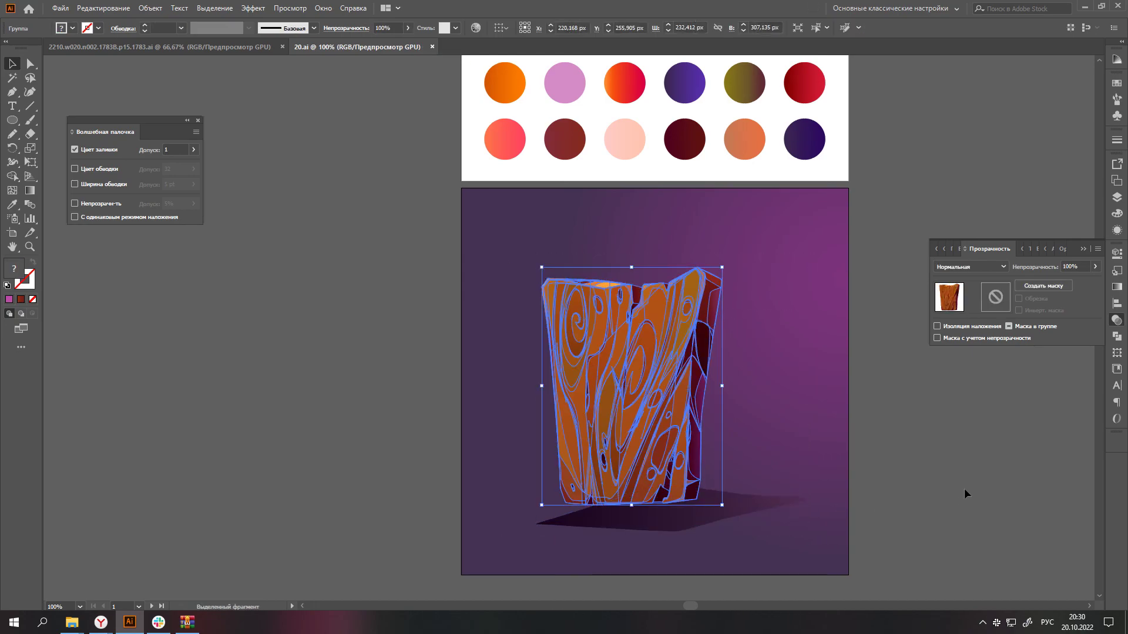
{"action": "left_click", "coordinate": [801, 544]}
{"action": "left_click", "coordinate": [803, 504]}
{"action": "left_click_drag", "start_coordinate": [808, 509], "coordinate": [781, 508]}
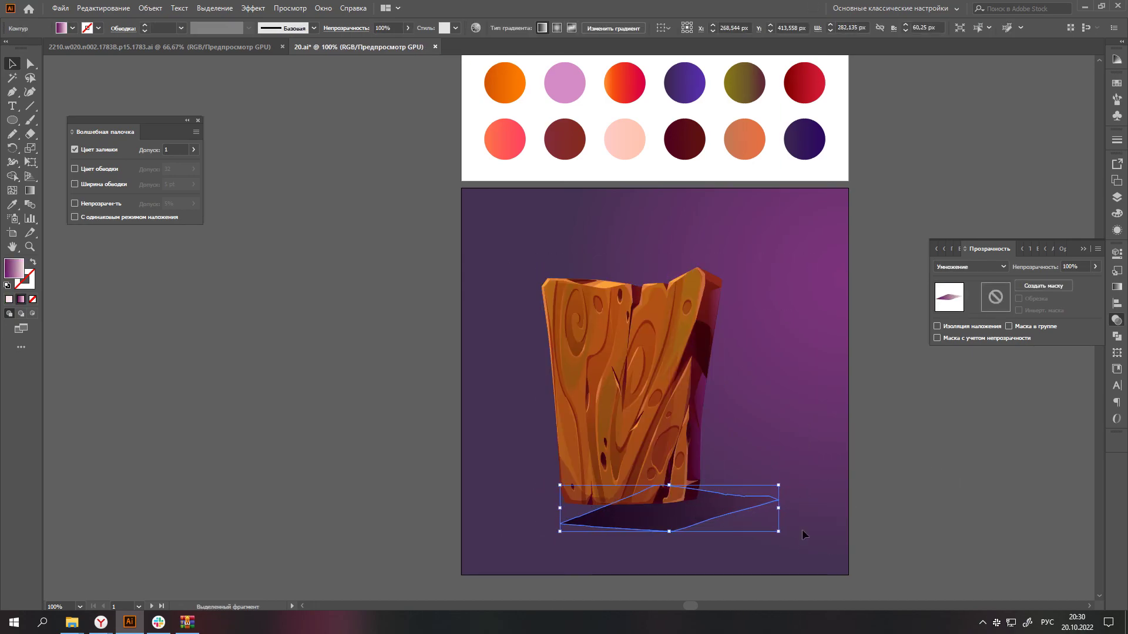
{"action": "left_click", "coordinate": [635, 385], "text": "shift"}
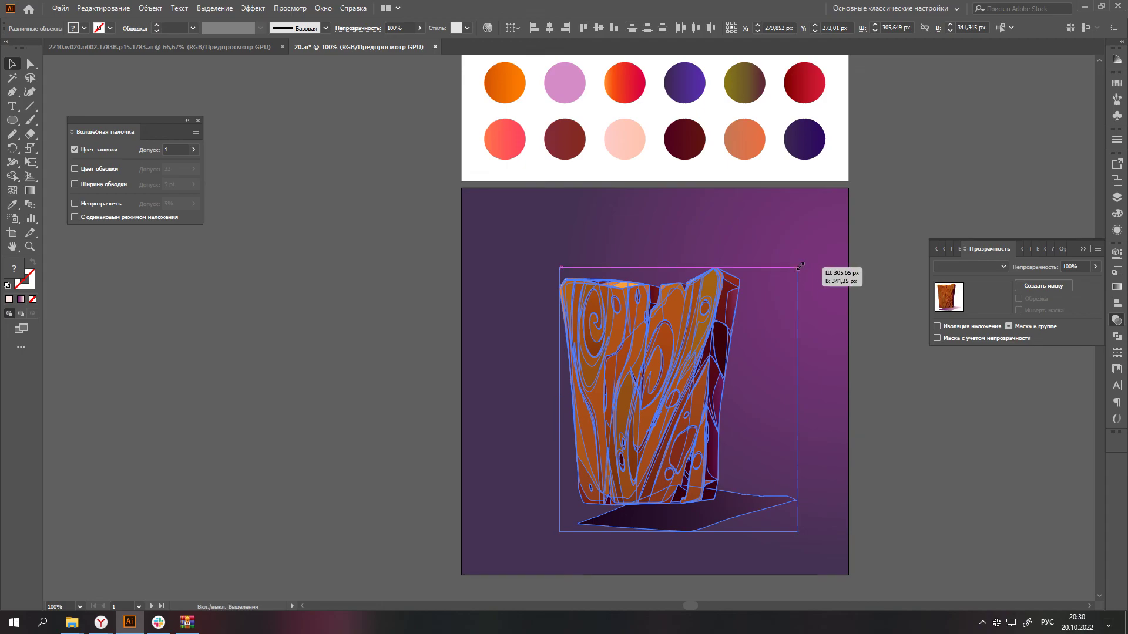
{"action": "left_click", "coordinate": [939, 412]}
{"action": "scroll", "coordinate": [772, 395], "scroll_direction": "up", "scroll_amount": 1}
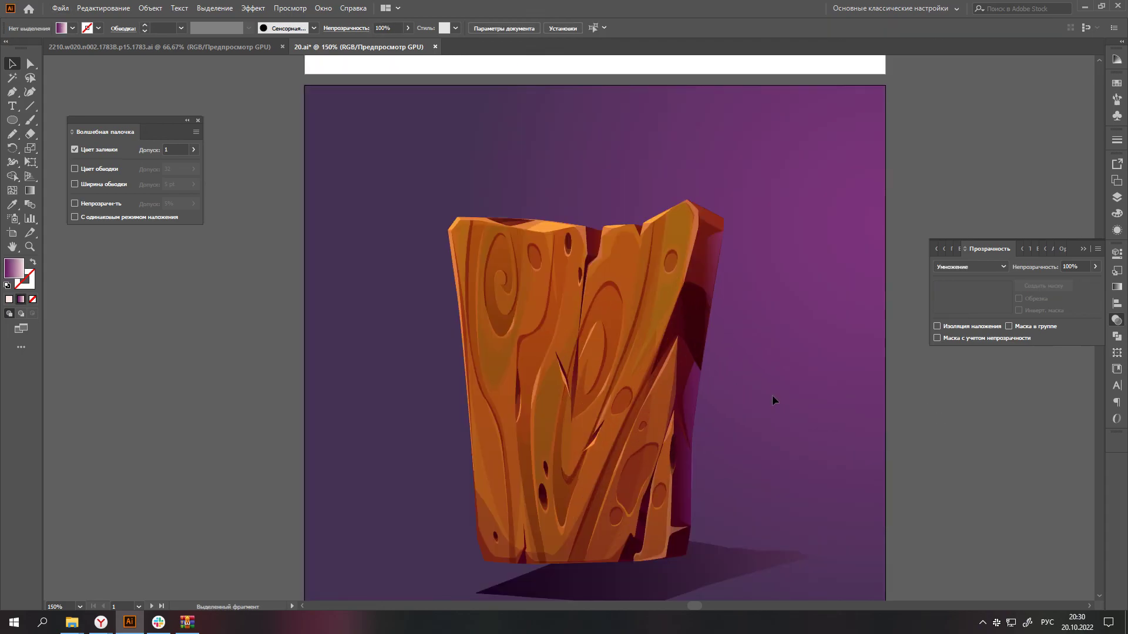
{"action": "scroll", "coordinate": [788, 411], "scroll_direction": "up", "scroll_amount": 1}
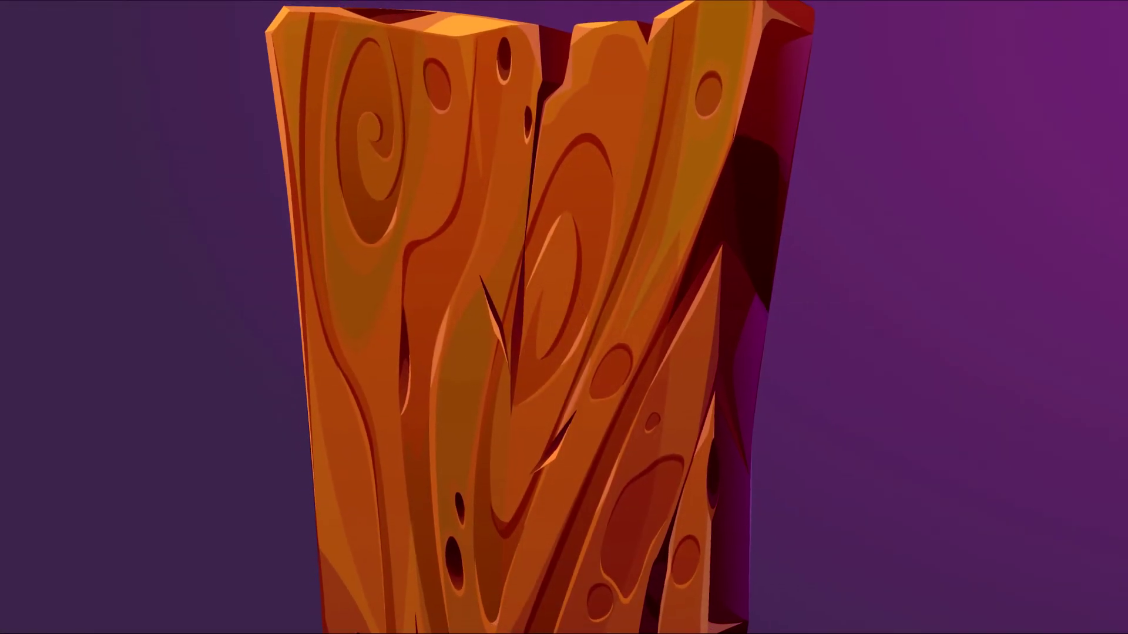